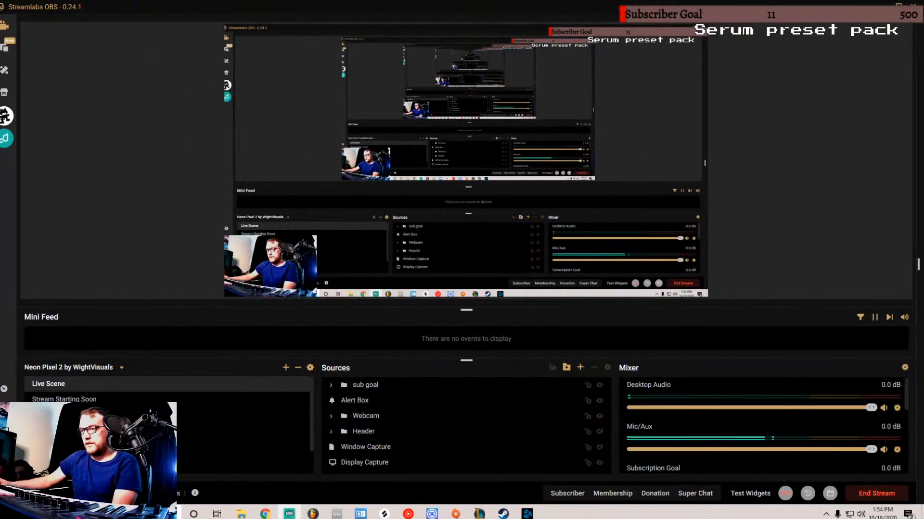
# - Switch to the Low profile project in Ableton Live and look over the tracks in the arrangement's first 23 bars
pyautogui.click(337, 514)
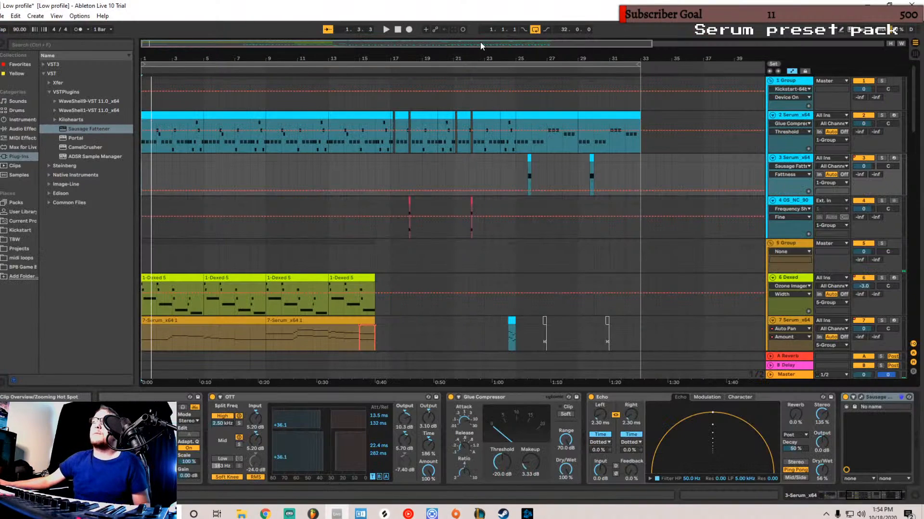
pyautogui.moveTo(351, 45); pyautogui.dragTo(115, 47)
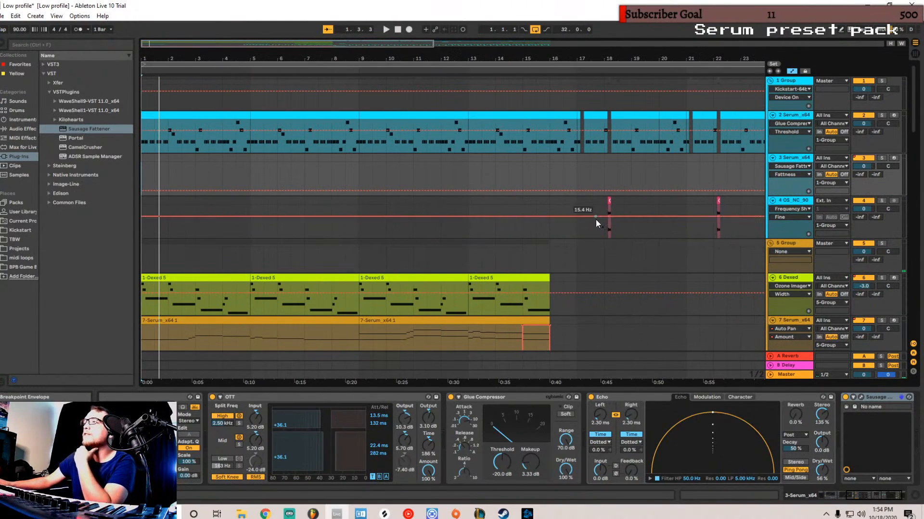
pyautogui.scroll(-2, 445, 257)
pyautogui.scroll(-10, 446, 254)
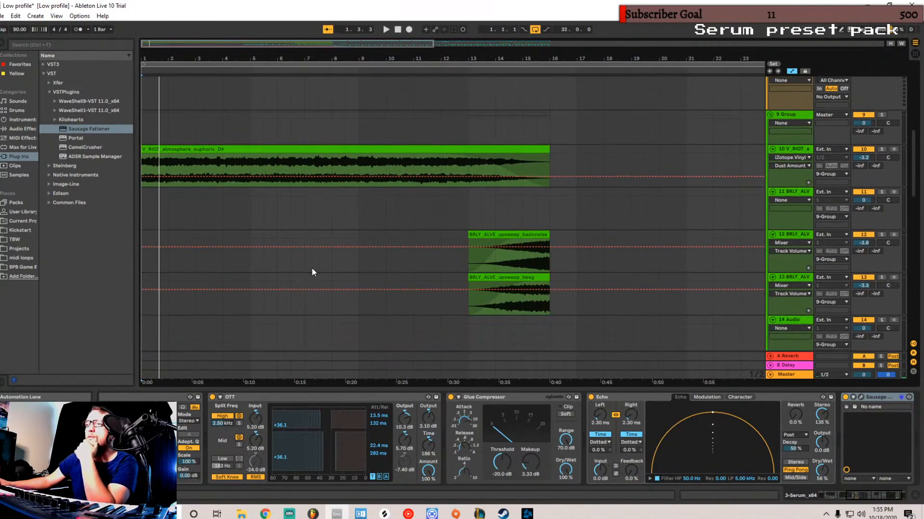
pyautogui.scroll(8, 312, 268)
pyautogui.scroll(4, 380, 267)
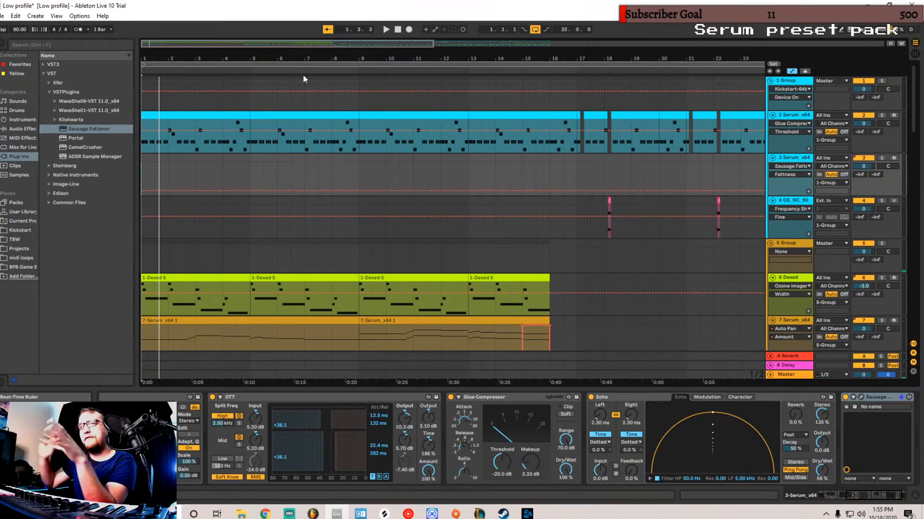
# - Show the whole 32-bar arrangement and examine every track group, from the Serum basses down to the vocal samples
pyautogui.moveTo(319, 45); pyautogui.dragTo(319, 28)
pyautogui.scroll(-6, 538, 208)
pyautogui.scroll(-12, 540, 212)
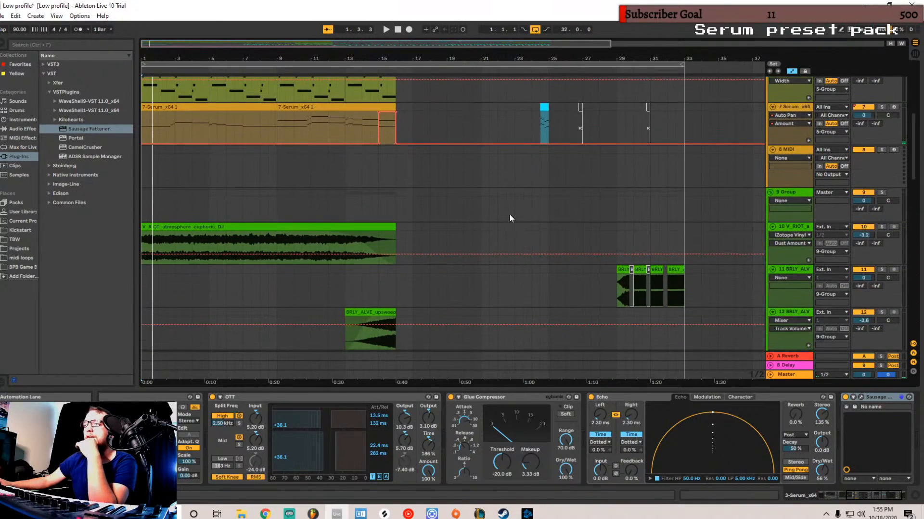
pyautogui.scroll(-8, 527, 241)
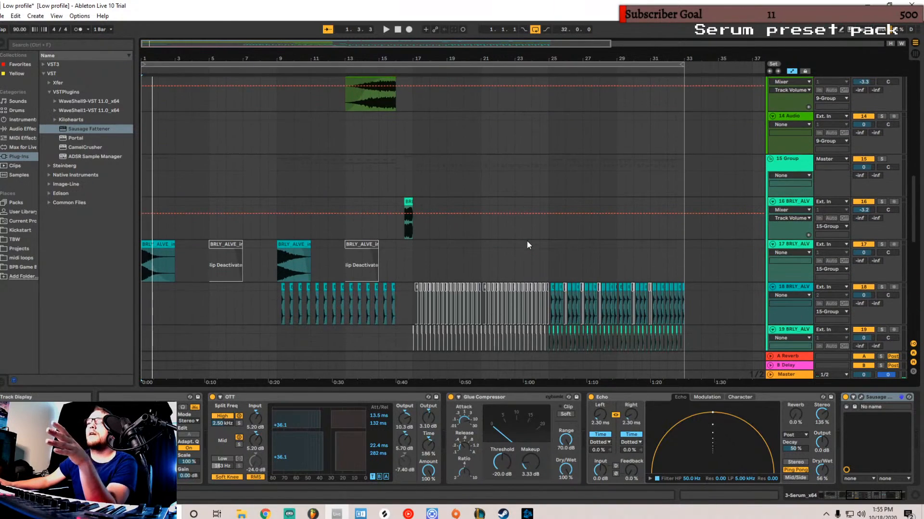
pyautogui.scroll(-9, 649, 268)
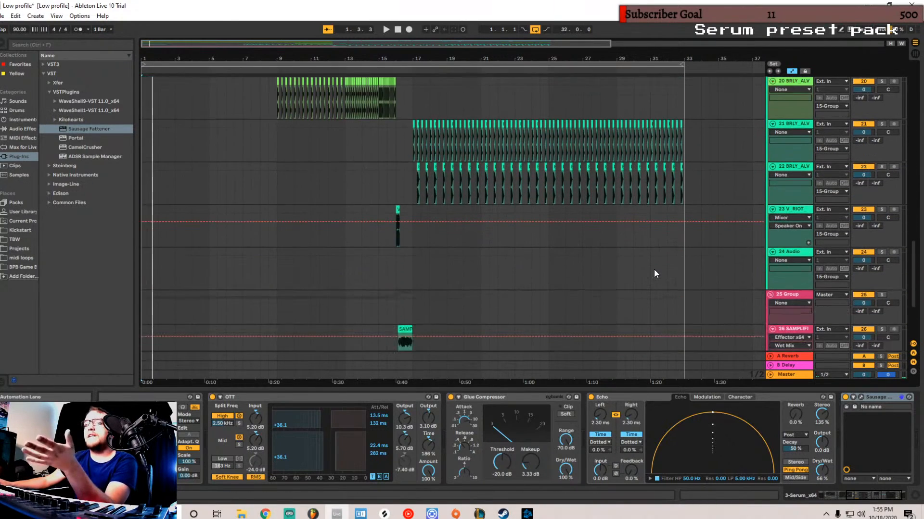
pyautogui.scroll(8, 608, 271)
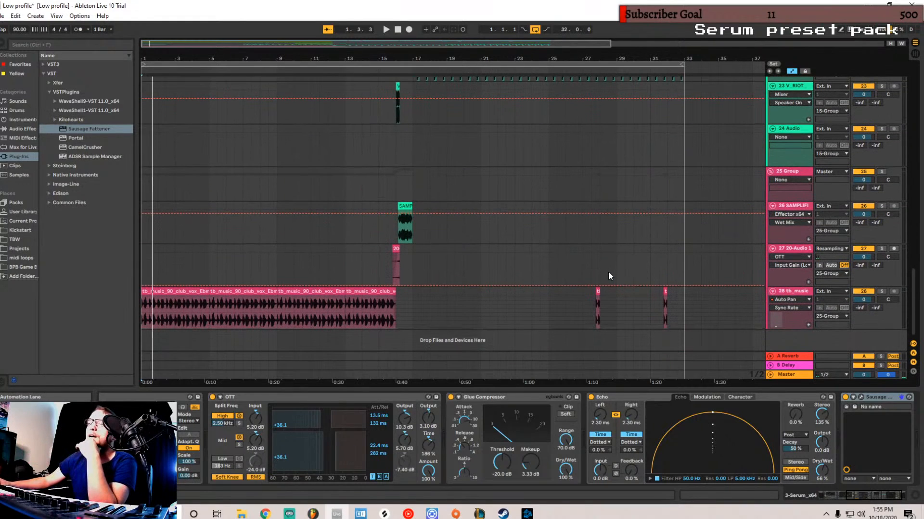
pyautogui.scroll(15, 591, 260)
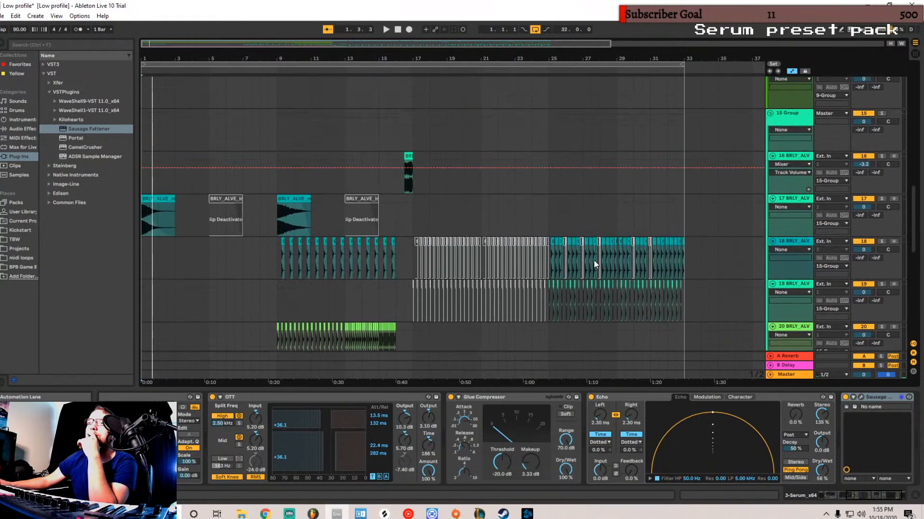
pyautogui.scroll(8, 608, 274)
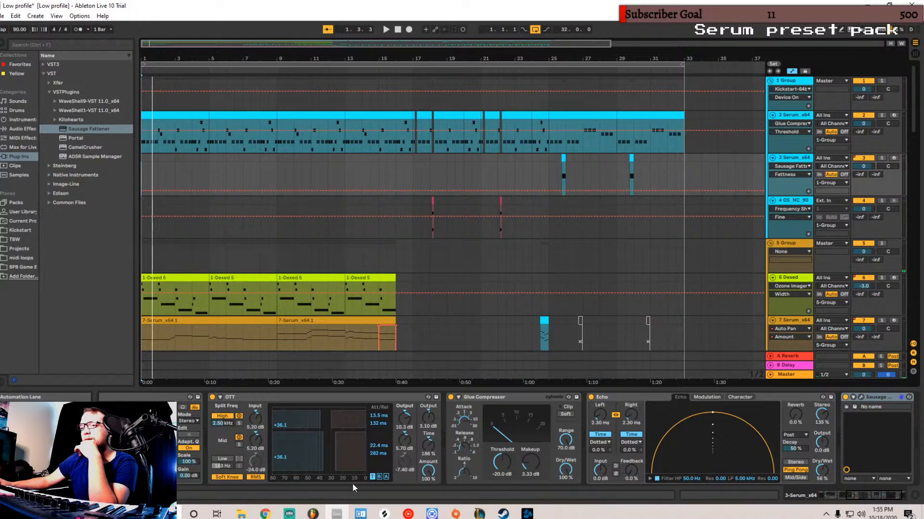
pyautogui.moveTo(283, 516)
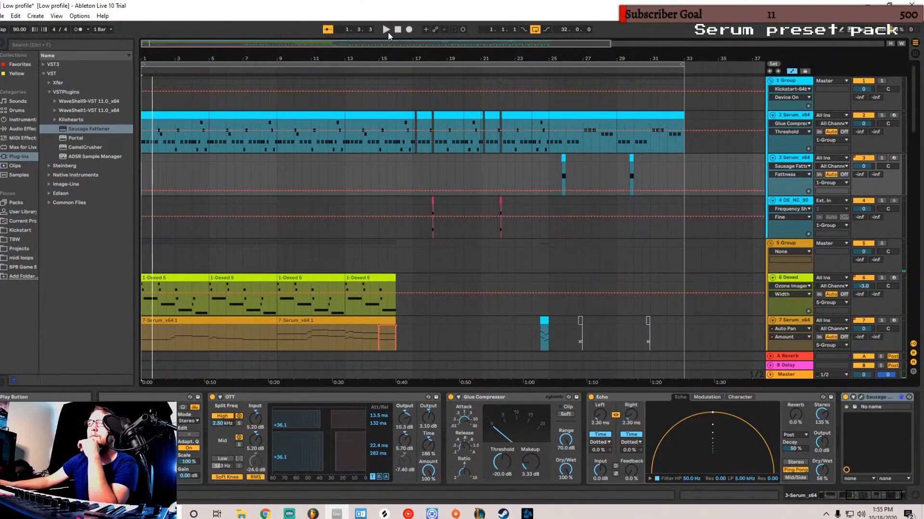
# - Play the arrangement and examine the bass, melody, atmosphere and drum tracks during the intro
pyautogui.click(386, 30)
pyautogui.scroll(-2, 380, 234)
pyautogui.scroll(-4, 383, 229)
pyautogui.scroll(-2, 481, 185)
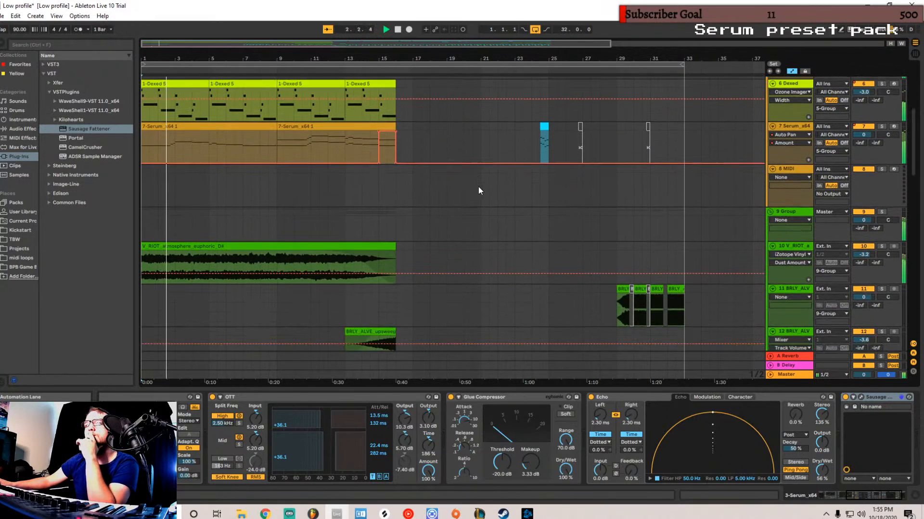
pyautogui.scroll(2, 619, 126)
pyautogui.scroll(-8, 526, 142)
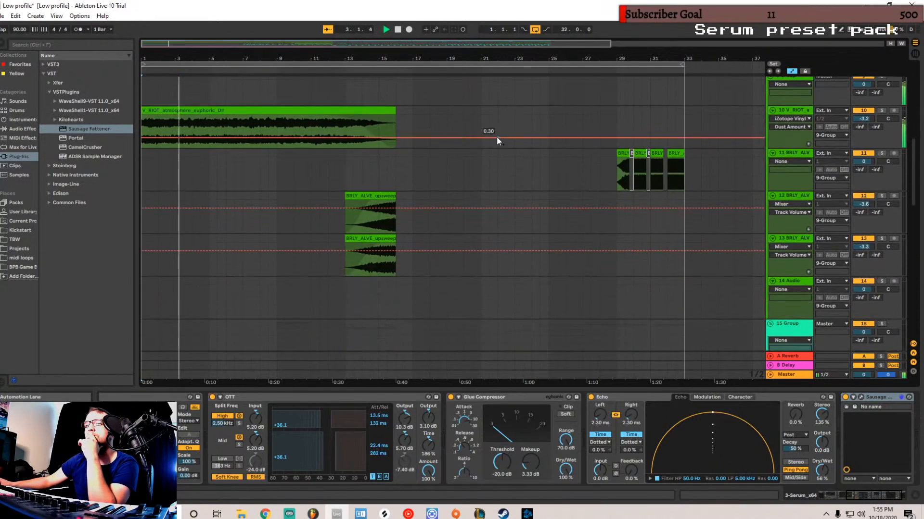
pyautogui.scroll(-12, 489, 135)
pyautogui.scroll(-13, 480, 134)
pyautogui.scroll(-1, 478, 137)
pyautogui.scroll(12, 474, 140)
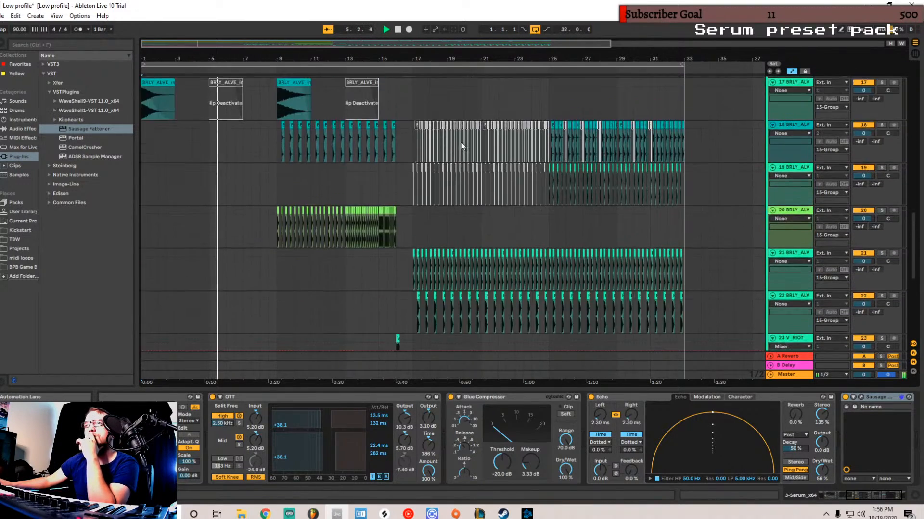
pyautogui.scroll(14, 461, 142)
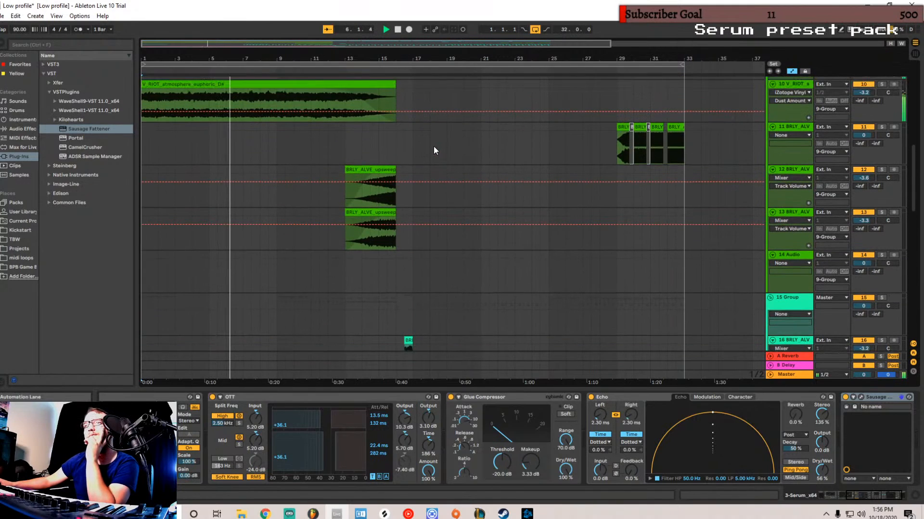
pyautogui.scroll(3, 435, 144)
pyautogui.scroll(1, 425, 142)
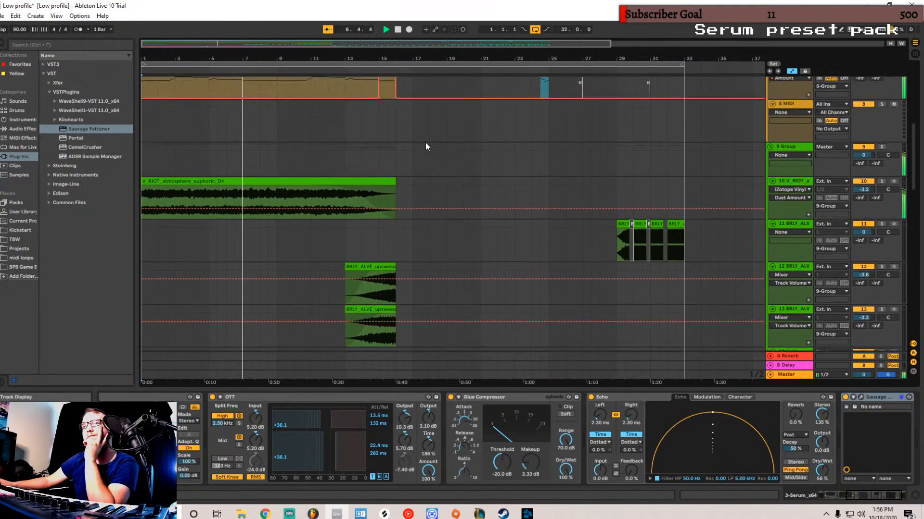
pyautogui.scroll(10, 425, 142)
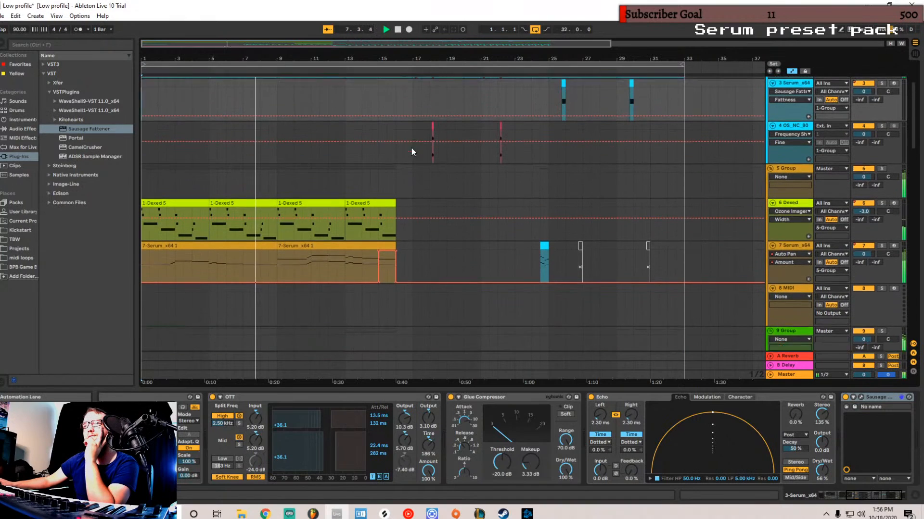
pyautogui.scroll(3, 411, 151)
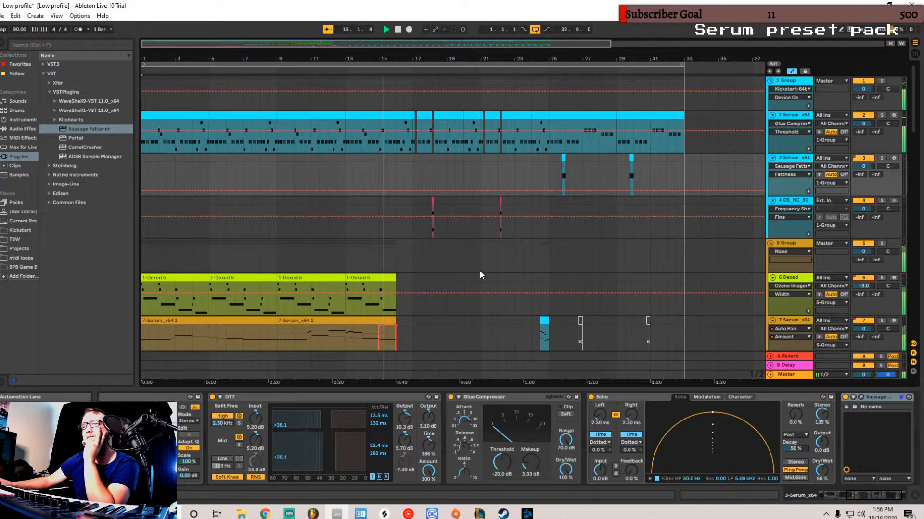
# - Follow playback from the intro into the drop around bar 17, examining the riser and drum tracks
pyautogui.scroll(-5, 480, 275)
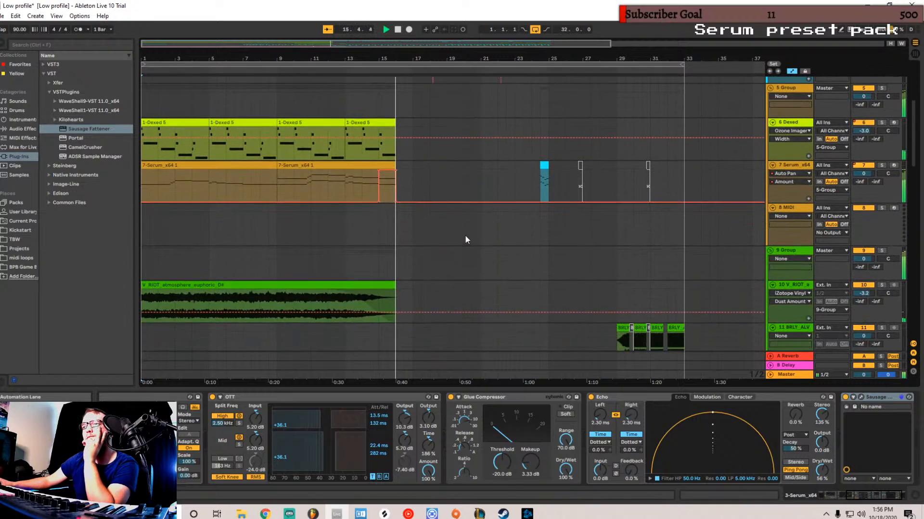
pyautogui.scroll(-10, 465, 235)
pyautogui.scroll(-5, 460, 225)
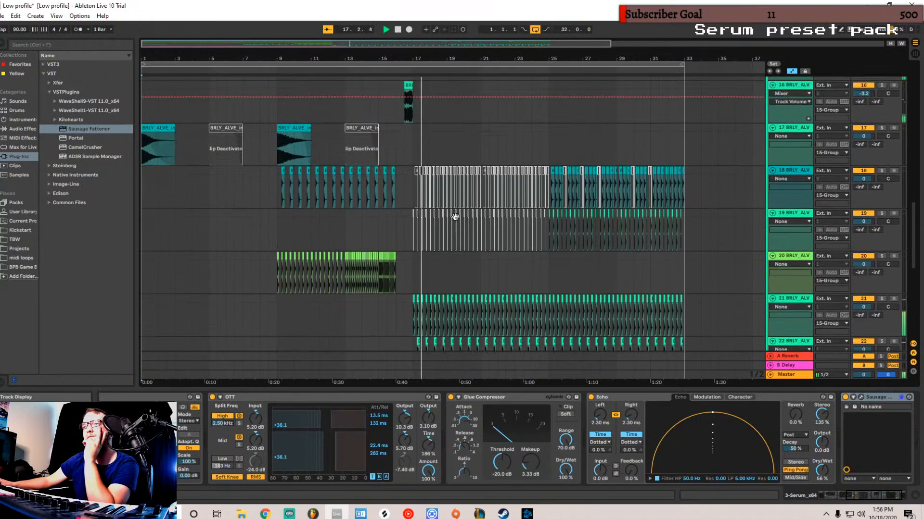
pyautogui.scroll(10, 456, 220)
pyautogui.scroll(8, 455, 211)
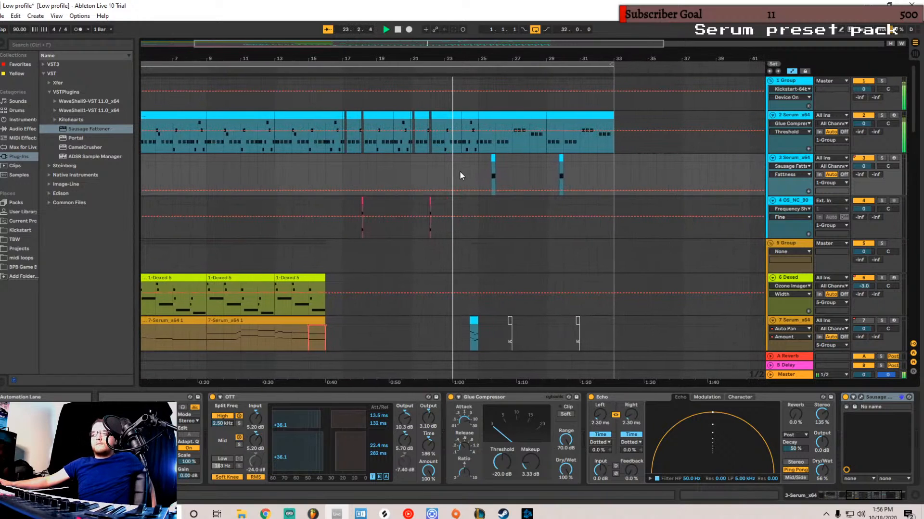
# - Display the device chain of the 2 Serum_x64 track and examine the other tracks during the second half of the drop
pyautogui.click(802, 116)
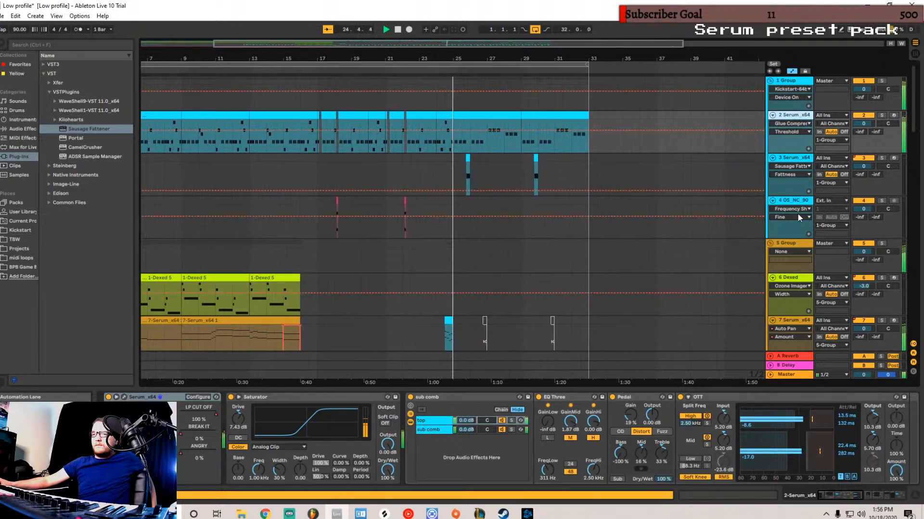
pyautogui.scroll(-10, 606, 221)
pyautogui.scroll(-3, 584, 203)
pyautogui.scroll(6, 587, 204)
pyautogui.scroll(5, 598, 205)
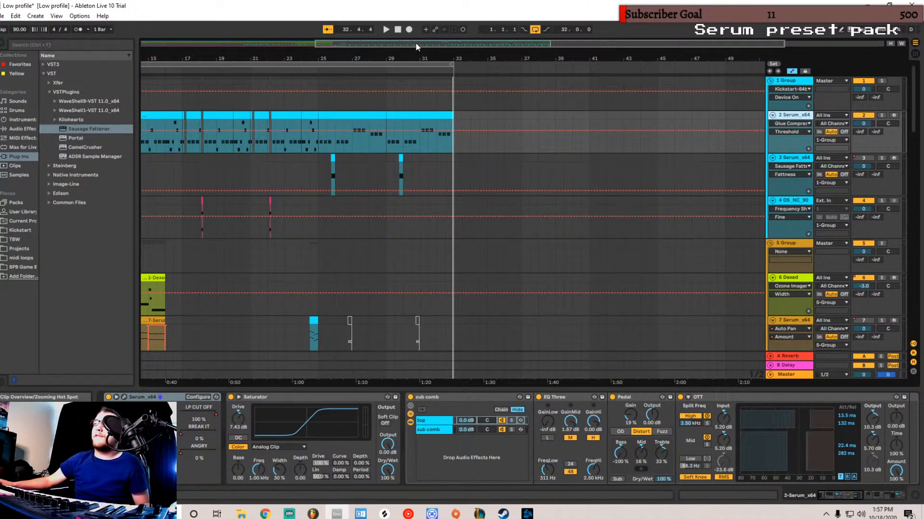
# - Return to the start of the arrangement, review its tracks, and enlarge the timeline around the intro
pyautogui.moveTo(416, 42); pyautogui.dragTo(6, 72)
pyautogui.scroll(-10, 263, 251)
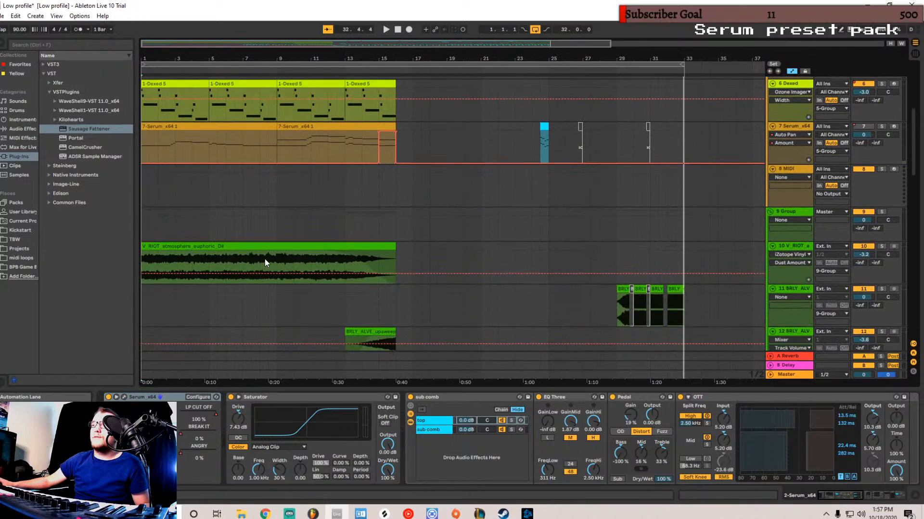
pyautogui.scroll(-12, 260, 267)
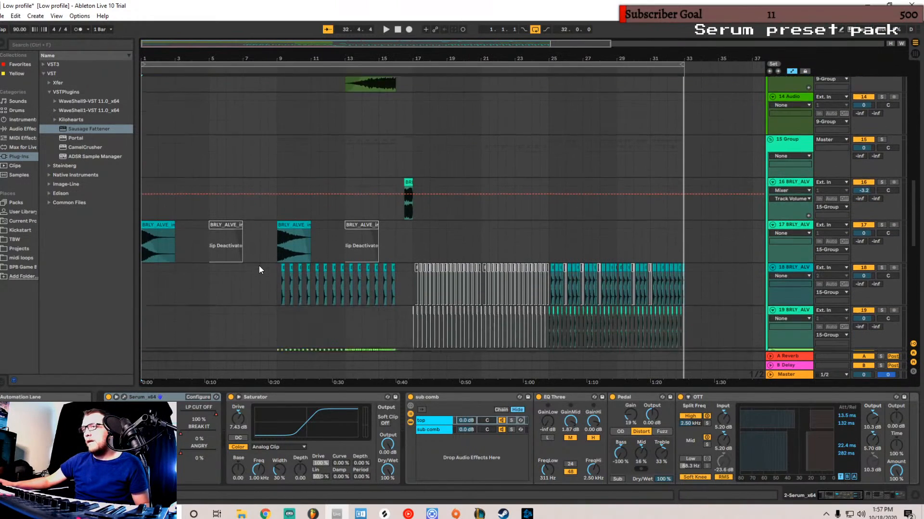
pyautogui.scroll(-2, 257, 274)
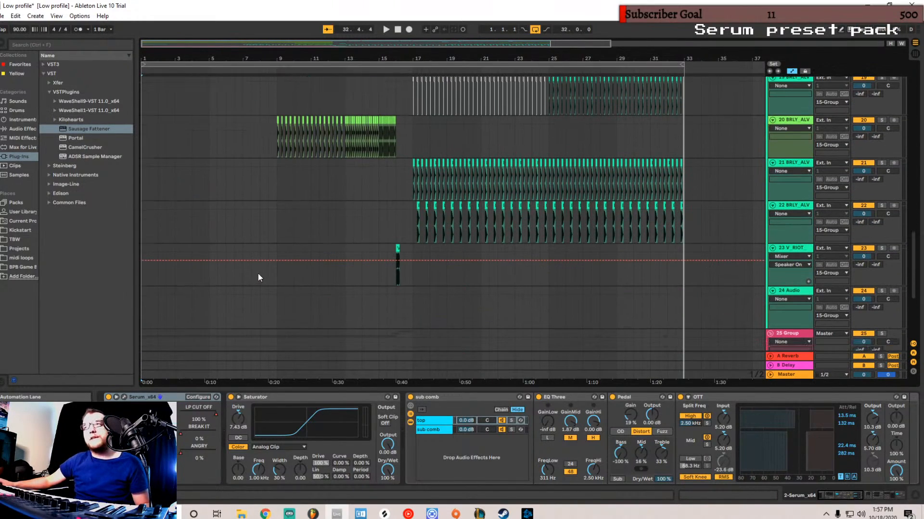
pyautogui.scroll(6, 259, 273)
pyautogui.scroll(10, 255, 268)
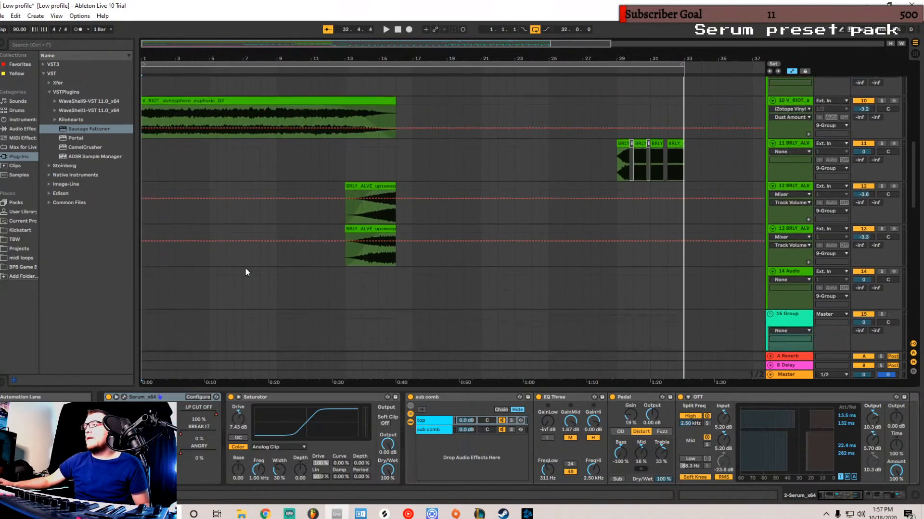
pyautogui.scroll(4, 231, 264)
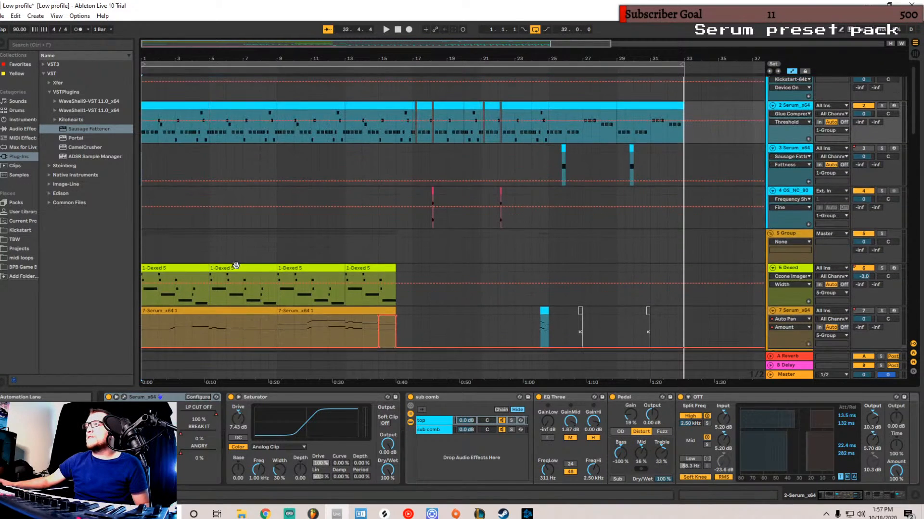
pyautogui.moveTo(381, 43); pyautogui.dragTo(39, 82)
pyautogui.scroll(-2, 247, 199)
pyautogui.scroll(3, 247, 199)
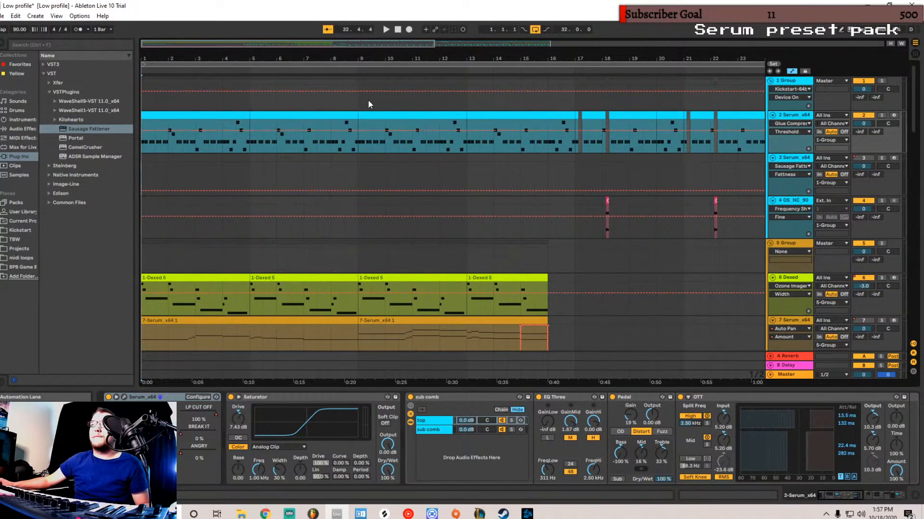
# - Select the first Dexed clip, inspect the Dexed synth and its cartridge browser, and close the plugin window
pyautogui.scroll(-3, 338, 145)
pyautogui.click(197, 181)
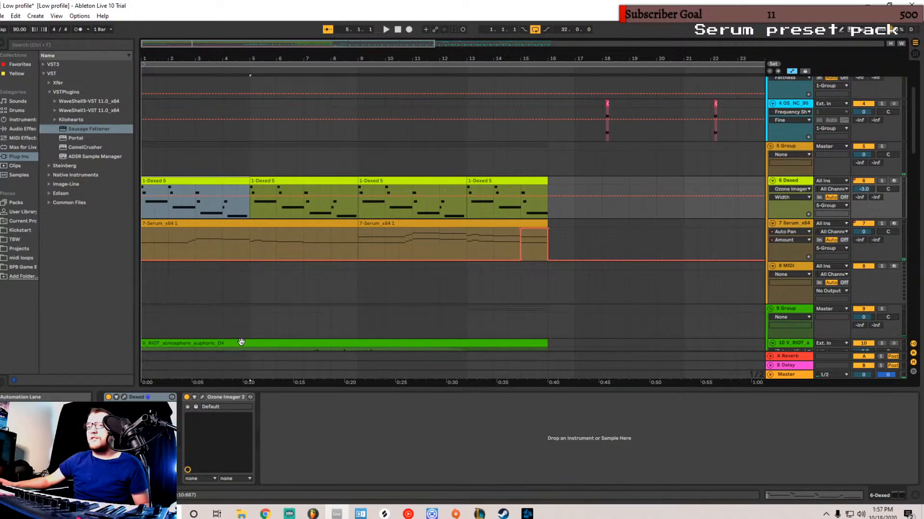
pyautogui.click(124, 398)
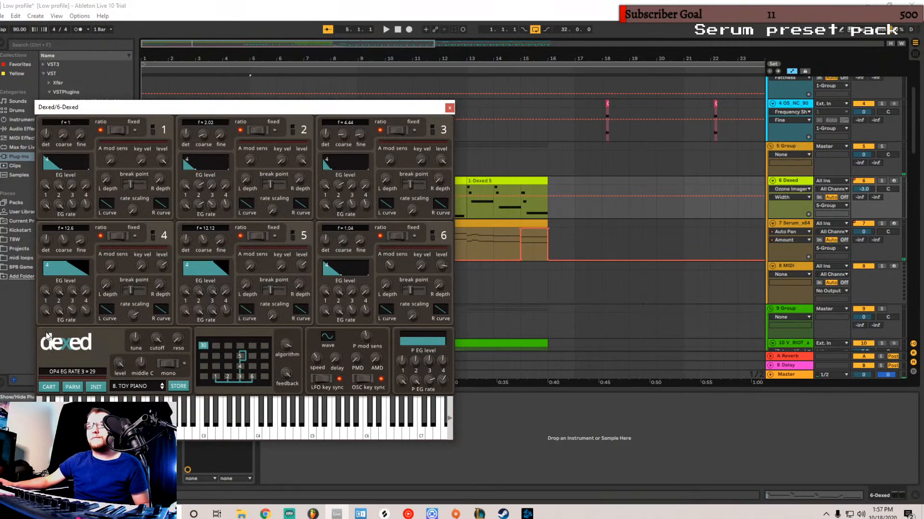
pyautogui.click(53, 387)
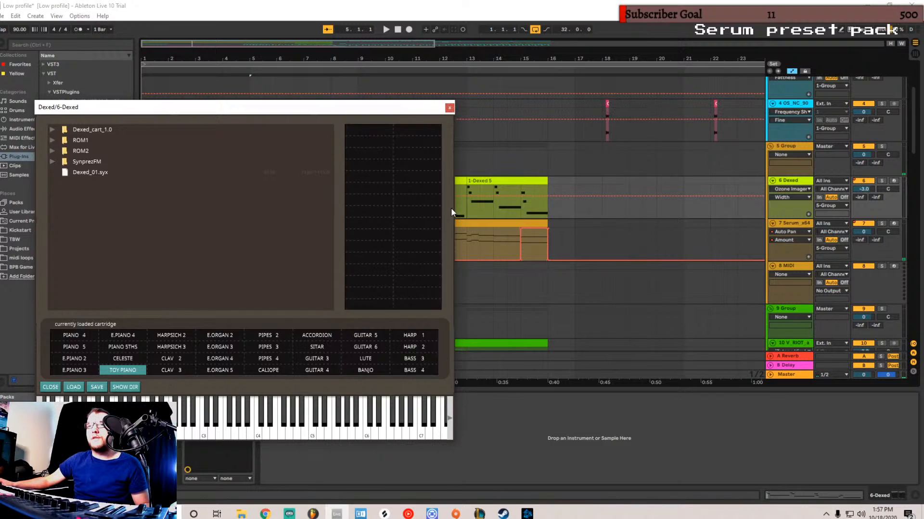
pyautogui.click(450, 107)
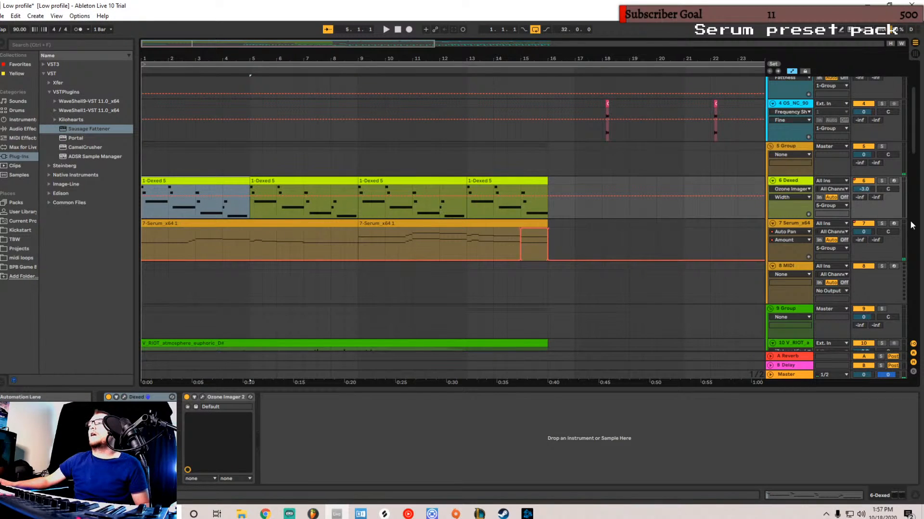
# - Solo the Dexed track and play its melody from the start of the arrangement
pyautogui.click(882, 181)
pyautogui.press('space')
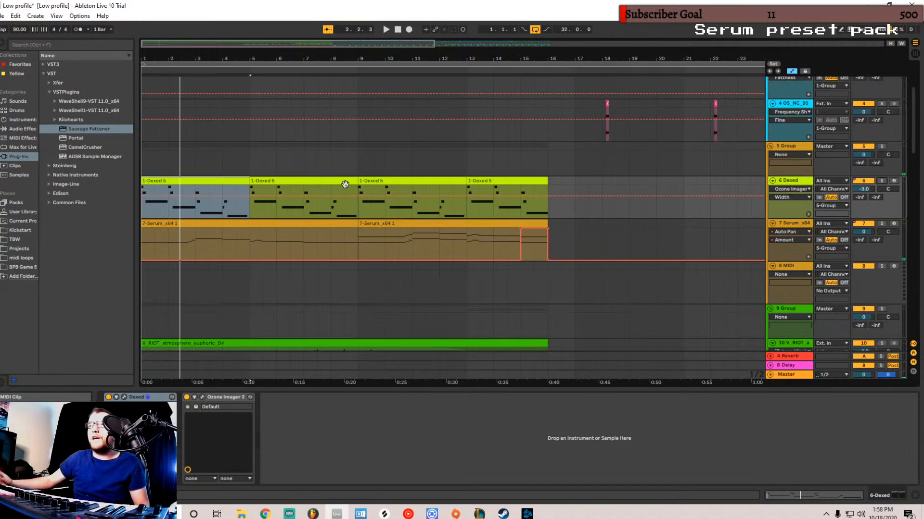
pyautogui.scroll(2, 644, 283)
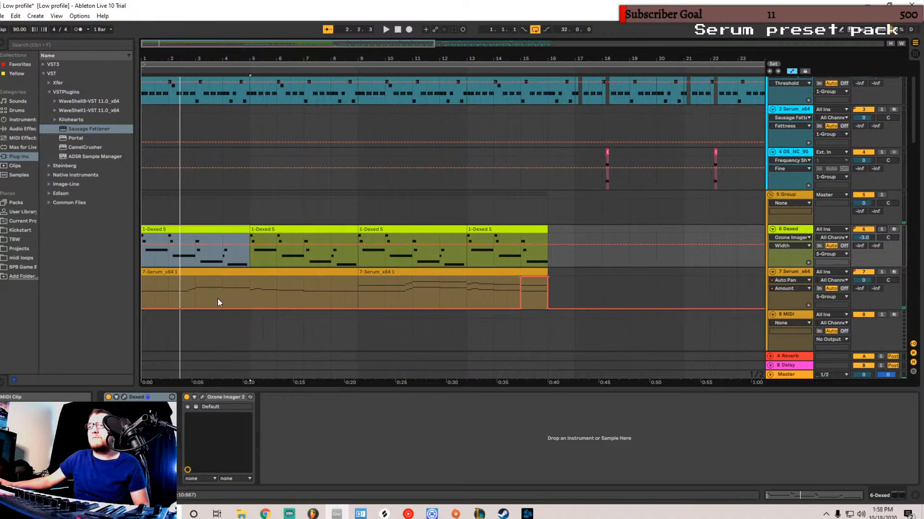
# - Select the first clip on the 7 Serum_x64 track and open its Serum synth window
pyautogui.scroll(-3, 470, 107)
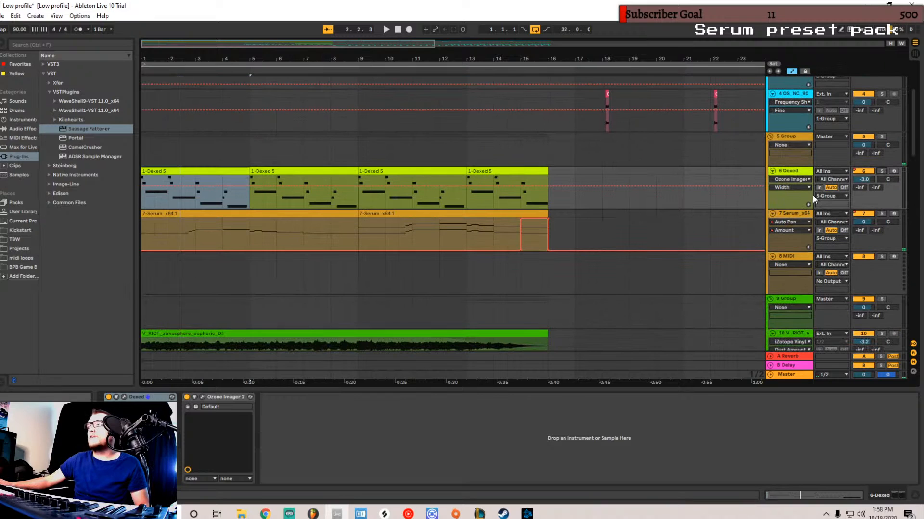
pyautogui.click(806, 215)
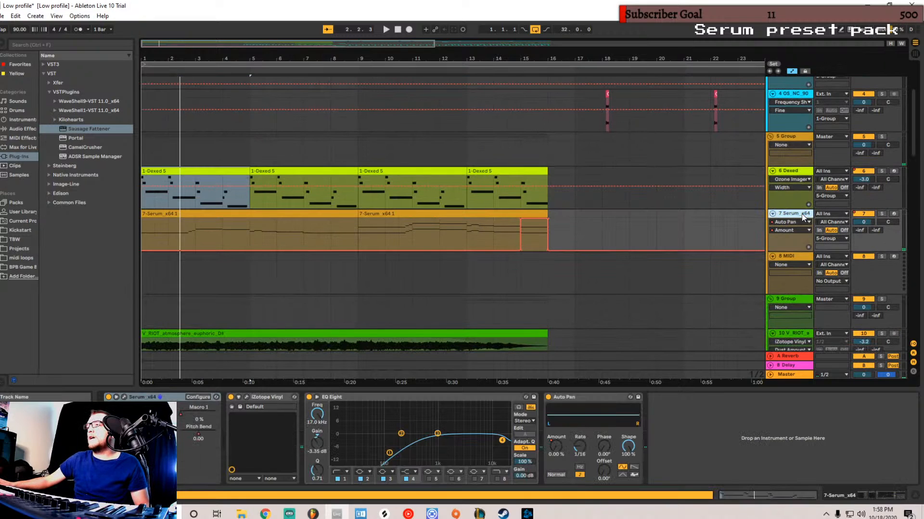
pyautogui.click(326, 216)
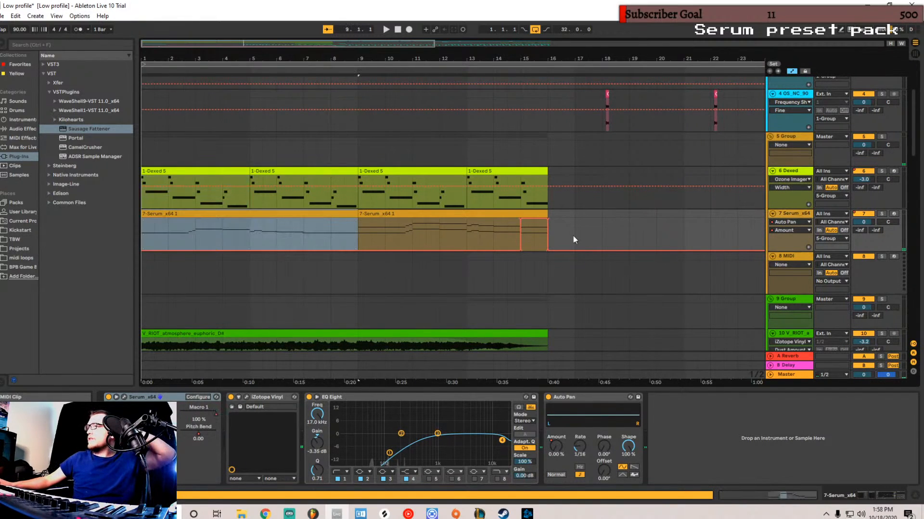
pyautogui.click(124, 397)
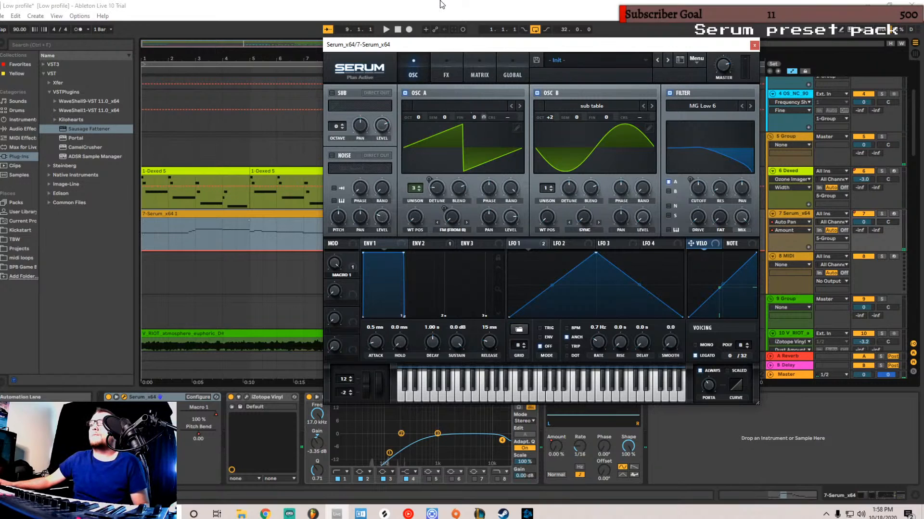
# - Inspect Serum's effects page, its oscillators, and the Env 1 and Env 2 modulation settings
pyautogui.click(446, 69)
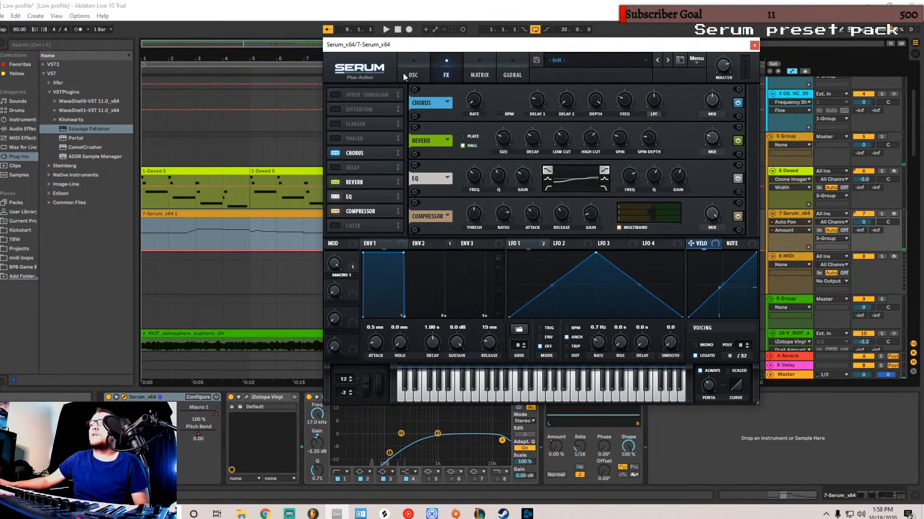
pyautogui.click(410, 71)
pyautogui.click(422, 245)
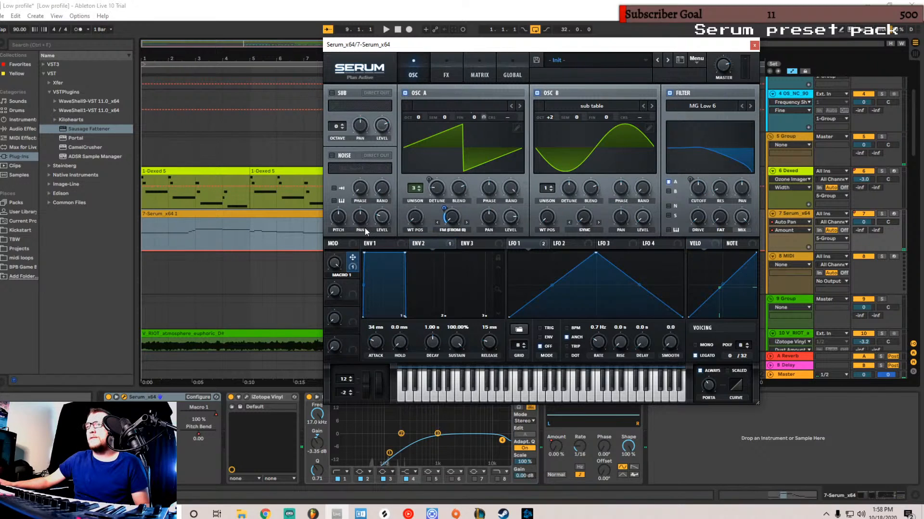
pyautogui.click(388, 246)
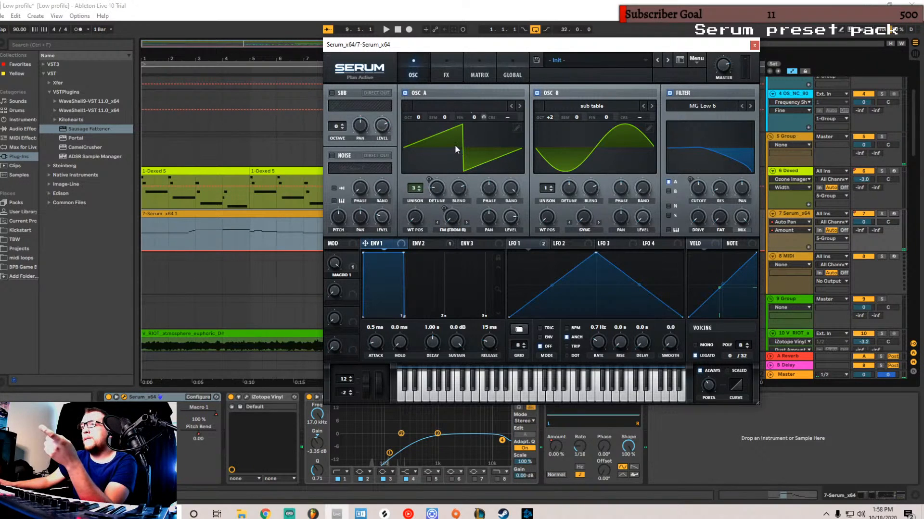
pyautogui.click(424, 244)
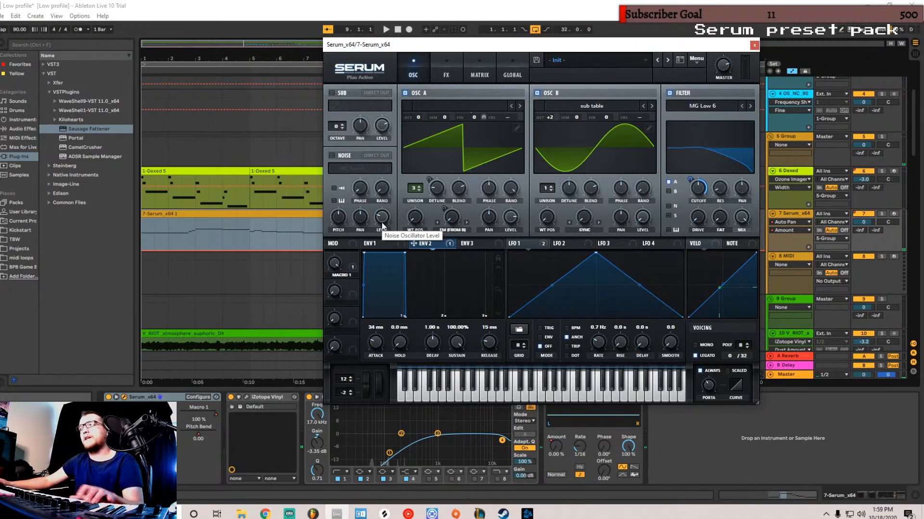
# - Arm the 7 Serum_x64 track for live playing and keep Serum's oscillator page on display
pyautogui.click(893, 213)
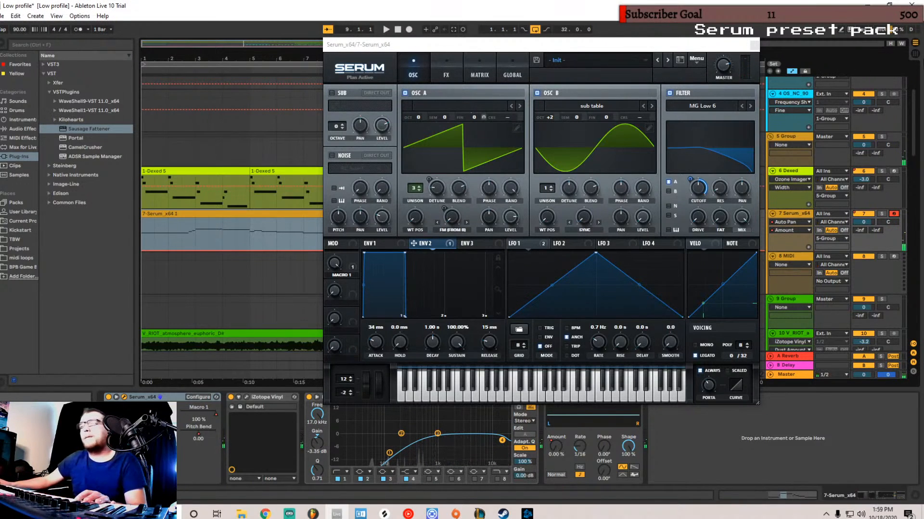
pyautogui.moveTo(433, 245)
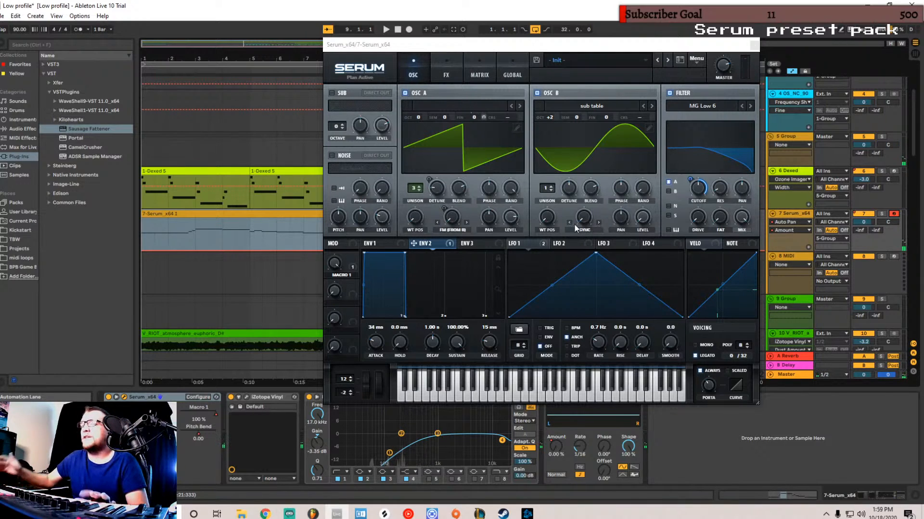
pyautogui.click(438, 60)
pyautogui.click(429, 65)
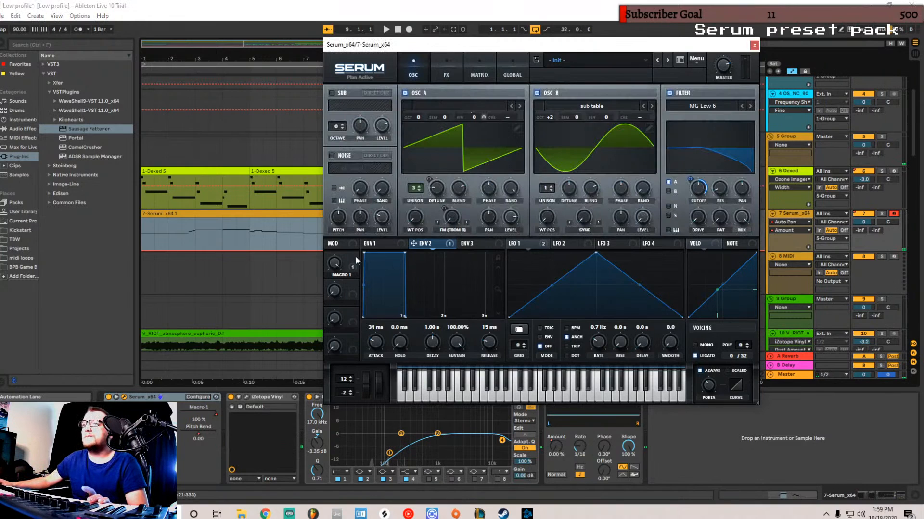
# - Turn Serum's Macro 1 to bring up its automation lane and re-enable the overridden Macro 1 automation
pyautogui.moveTo(336, 264); pyautogui.dragTo(401, 157)
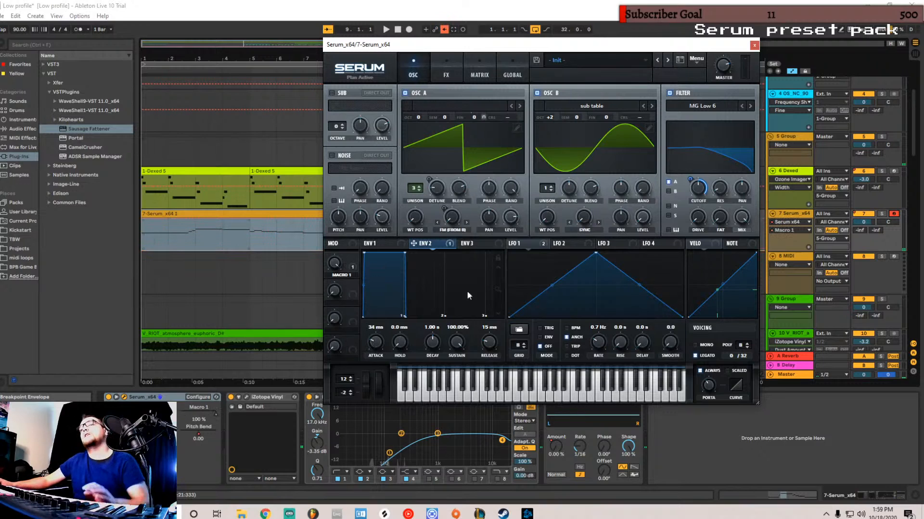
pyautogui.rightClick(215, 411)
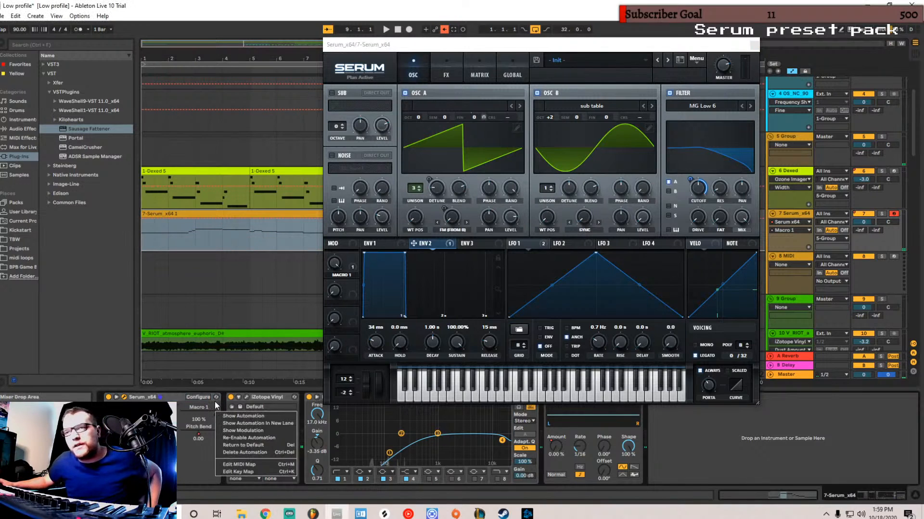
pyautogui.click(243, 437)
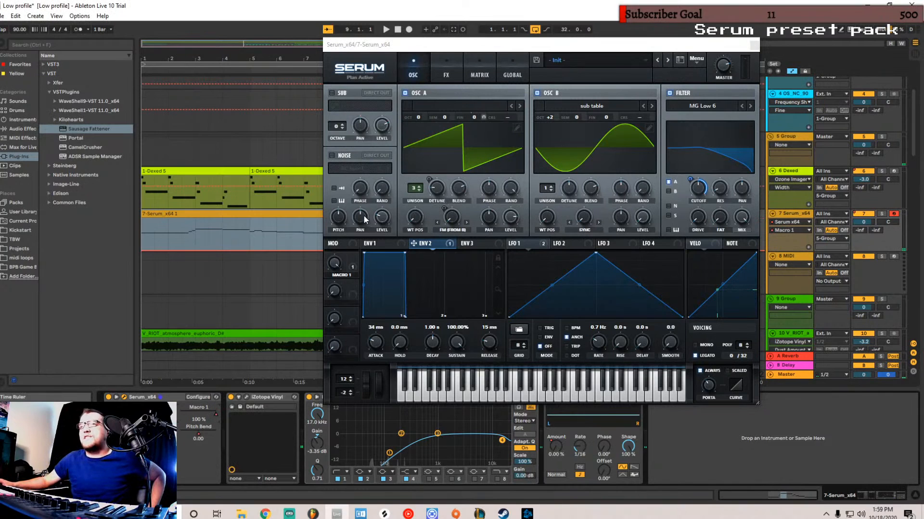
pyautogui.rightClick(247, 278)
pyautogui.press('Escape')
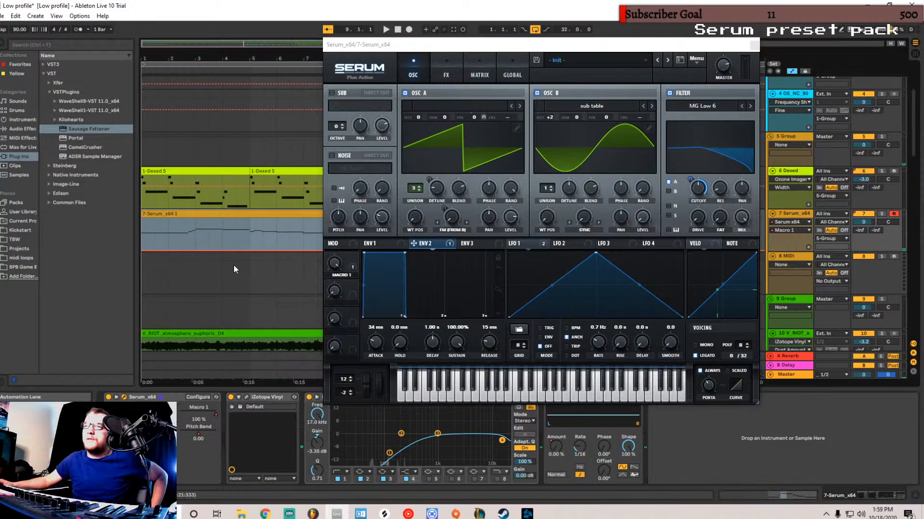
# - Move the Serum window off the arrangement and play the section from bar 9 to hear the Macro 1 automation
pyautogui.moveTo(429, 46); pyautogui.dragTo(743, 80)
pyautogui.scroll(-2, 414, 236)
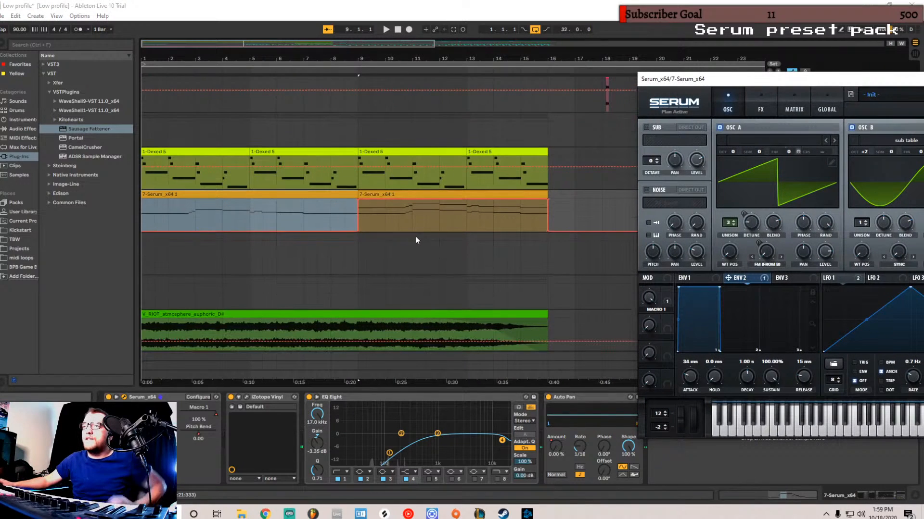
pyautogui.click(359, 241)
pyautogui.press('space')
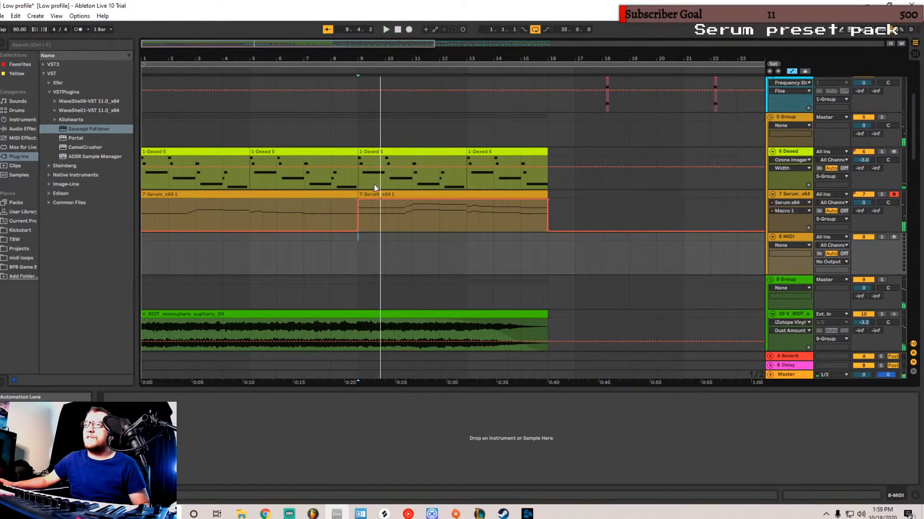
# - Bring the 7 Serum_x64 synth window back and examine the LFO 1 modulation and oscillator B's level
pyautogui.click(795, 193)
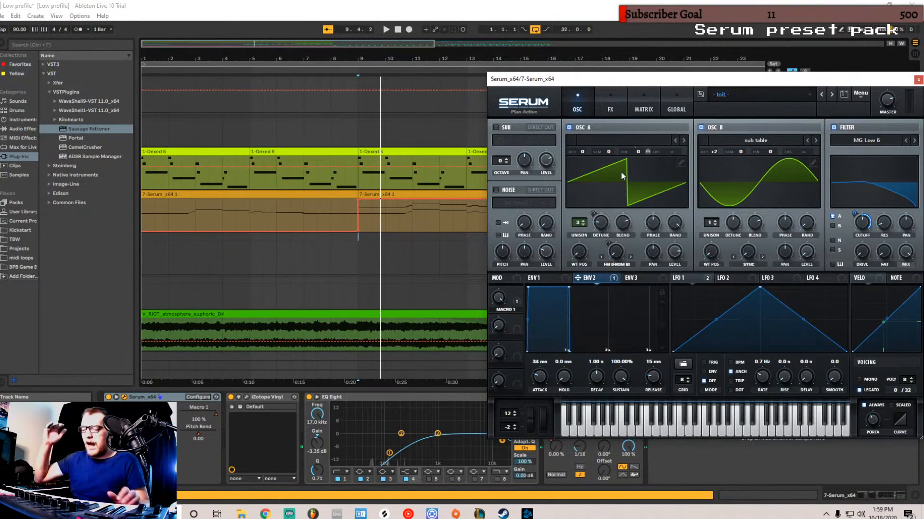
pyautogui.moveTo(653, 81); pyautogui.dragTo(411, 27)
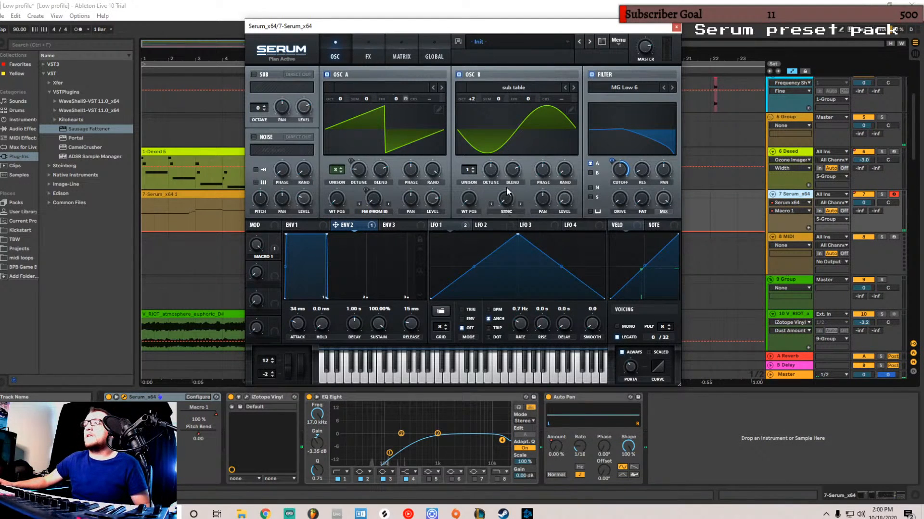
pyautogui.click(483, 225)
pyautogui.click(463, 225)
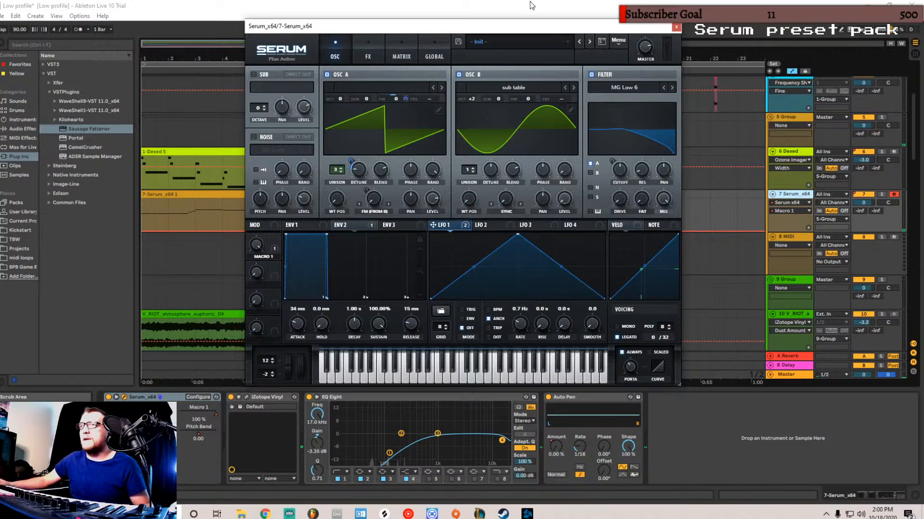
pyautogui.click(562, 204)
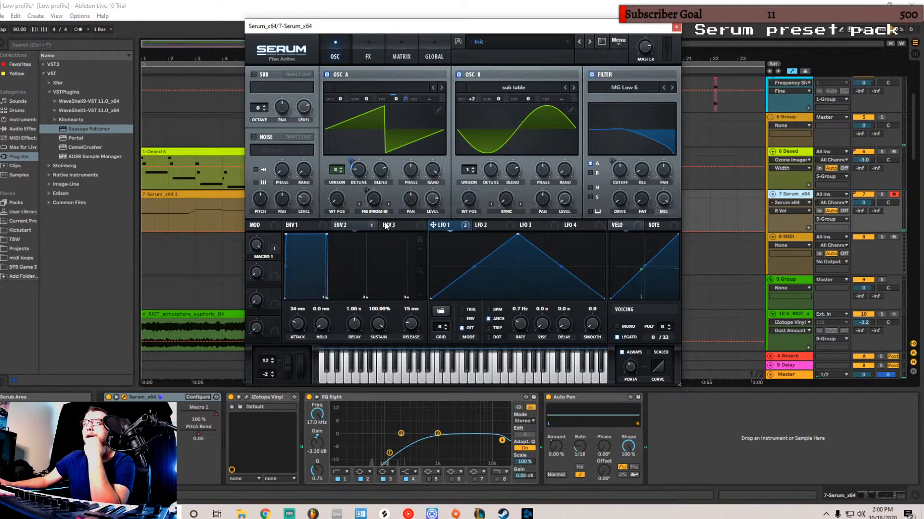
# - Review Serum's chorus, reverb, EQ and compressor effects, its modulation matrix, and the oscillator settings
pyautogui.click(369, 51)
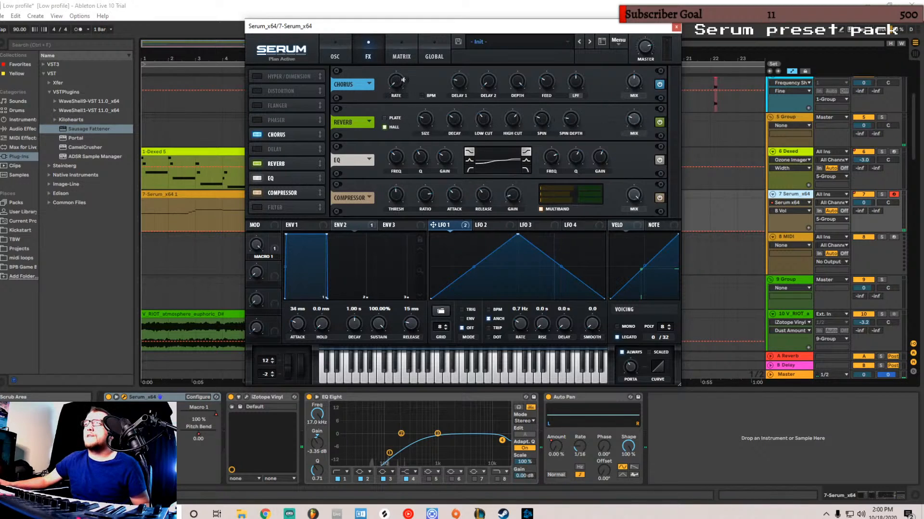
pyautogui.click(344, 55)
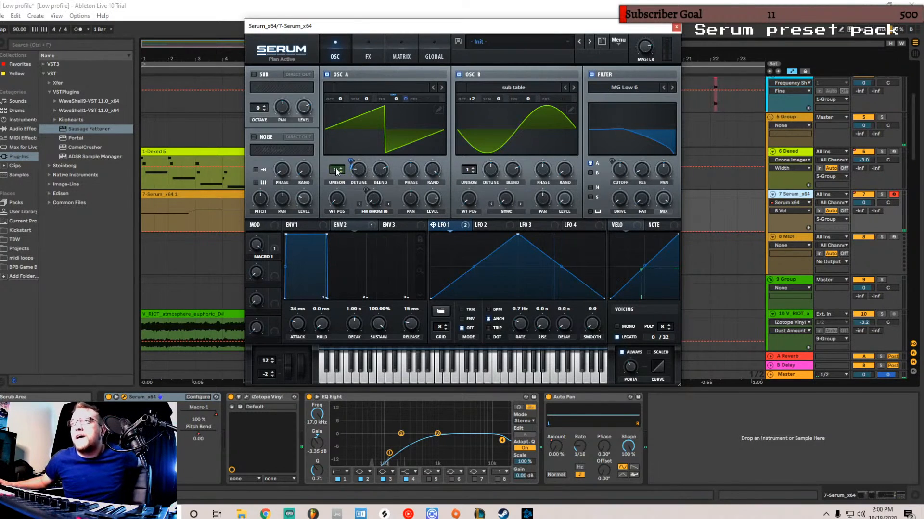
pyautogui.click(369, 50)
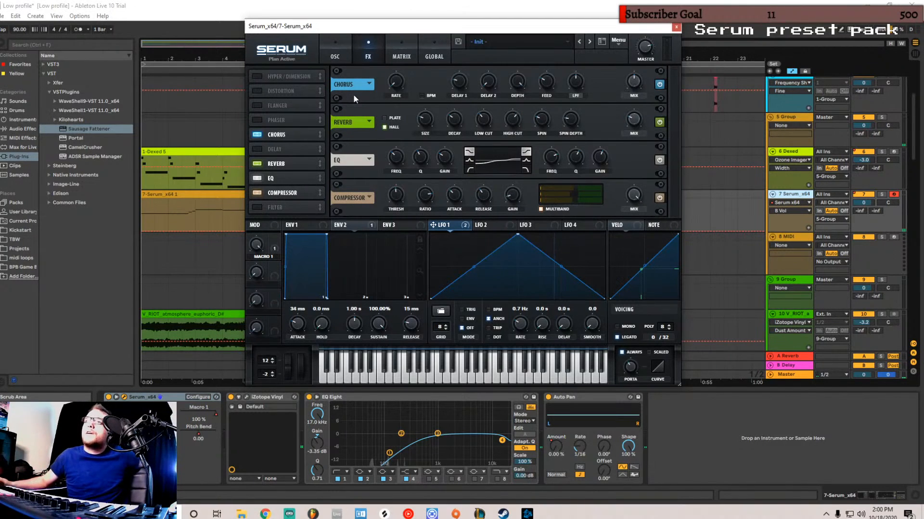
pyautogui.click(341, 44)
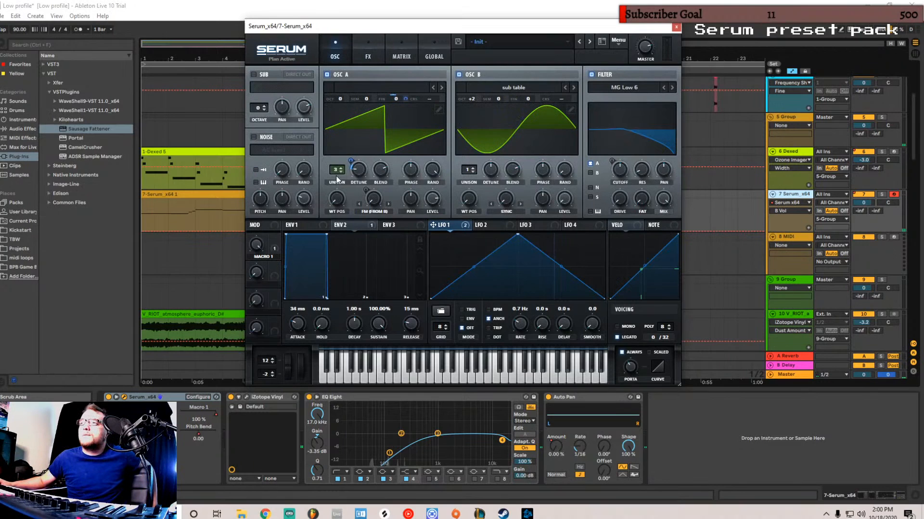
pyautogui.click(370, 54)
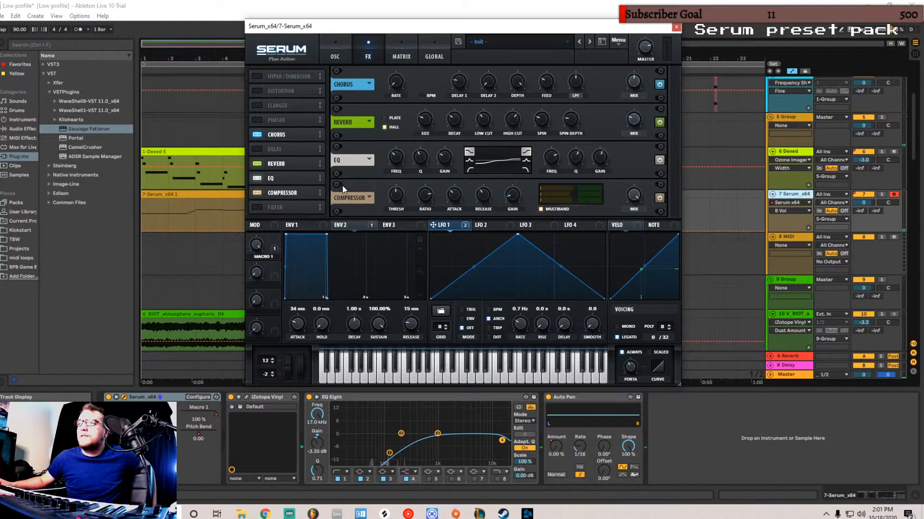
pyautogui.click(402, 57)
pyautogui.click(329, 47)
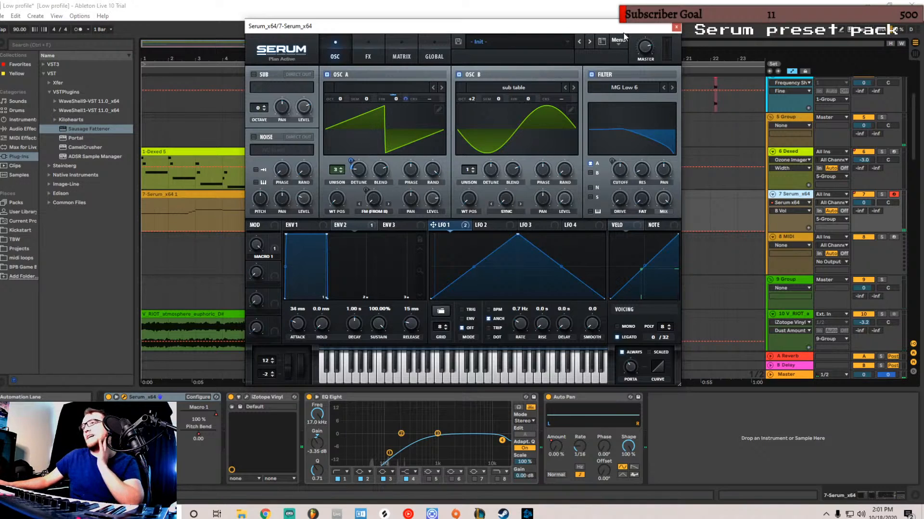
# - Close the Serum window and select the V_RIOT_atmosphere_euphoric_D# clip on track 10 to show its devices
pyautogui.click(676, 27)
pyautogui.scroll(-4, 631, 202)
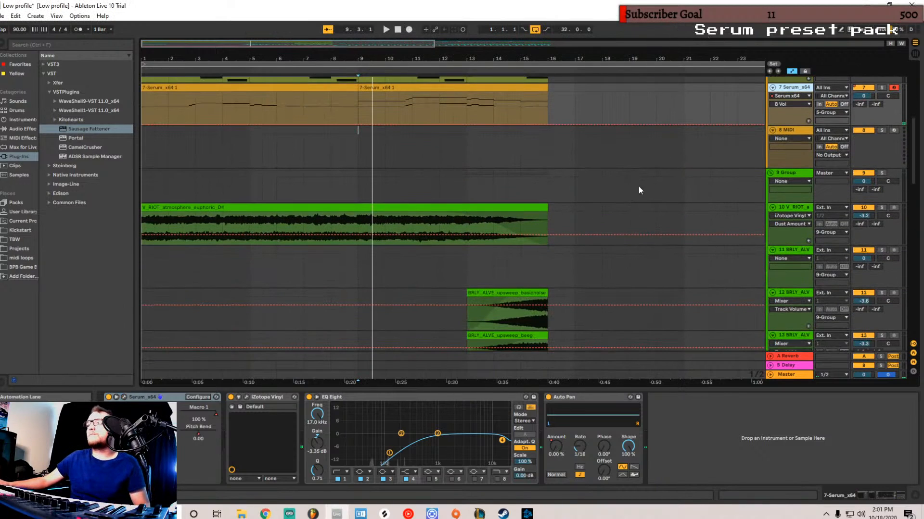
pyautogui.scroll(-3, 640, 187)
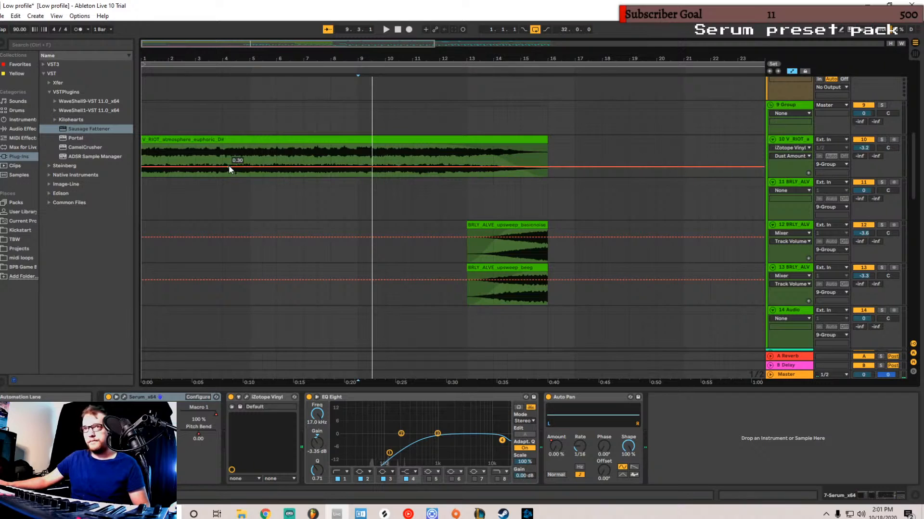
pyautogui.click(265, 140)
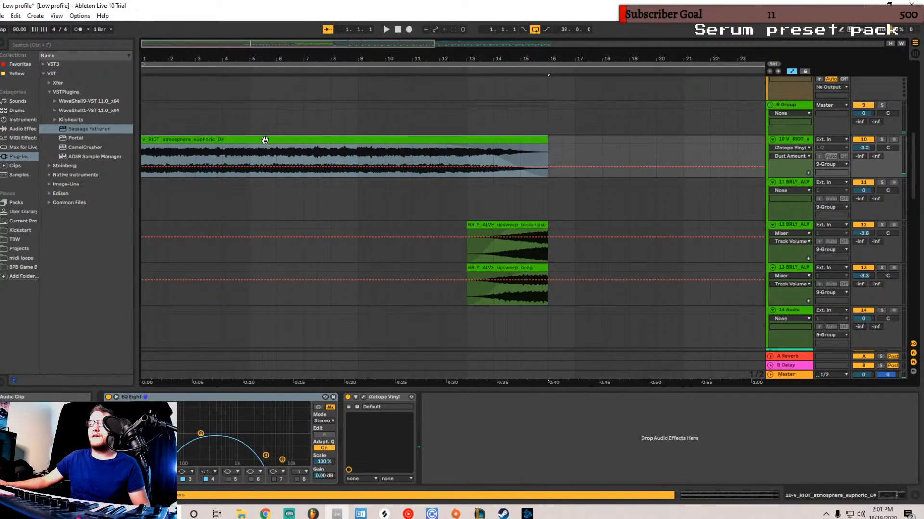
# - Switch to the Splice app and filter the sample pack library by "virt"
pyautogui.click(384, 515)
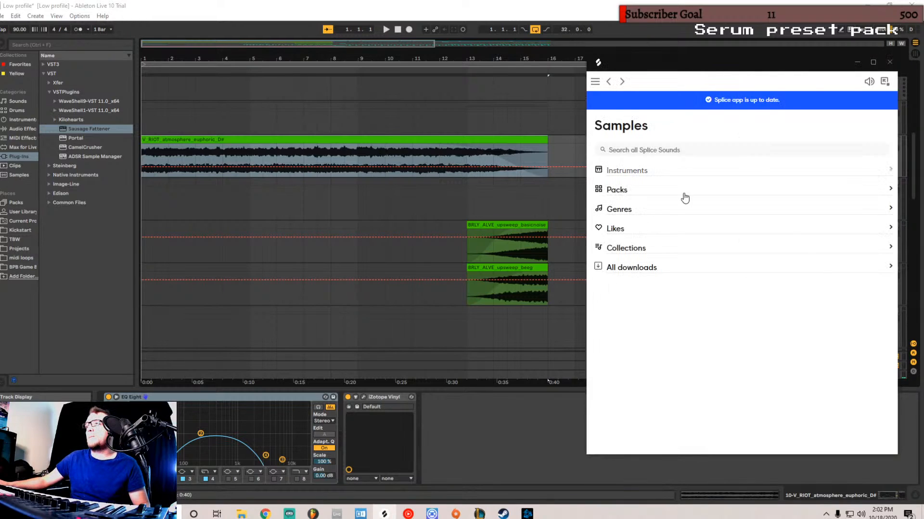
pyautogui.click(624, 192)
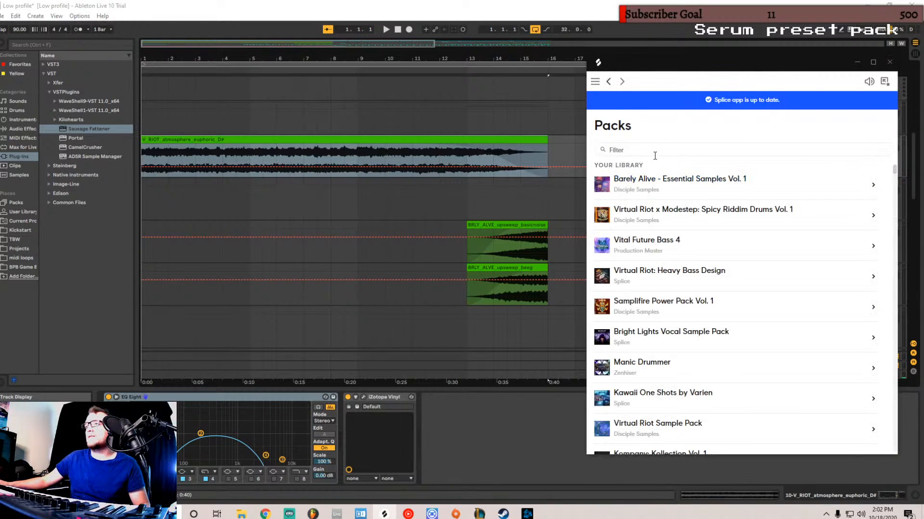
pyautogui.write('vr')
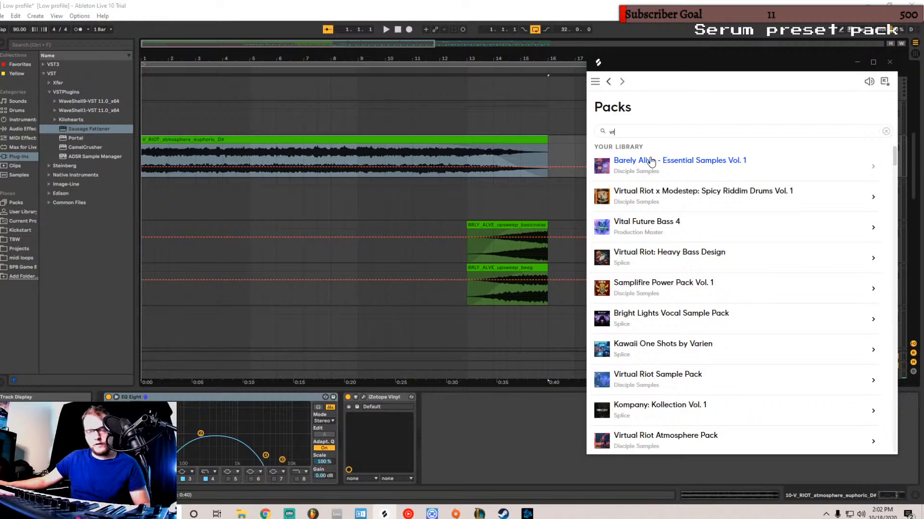
pyautogui.press('BackSpace')
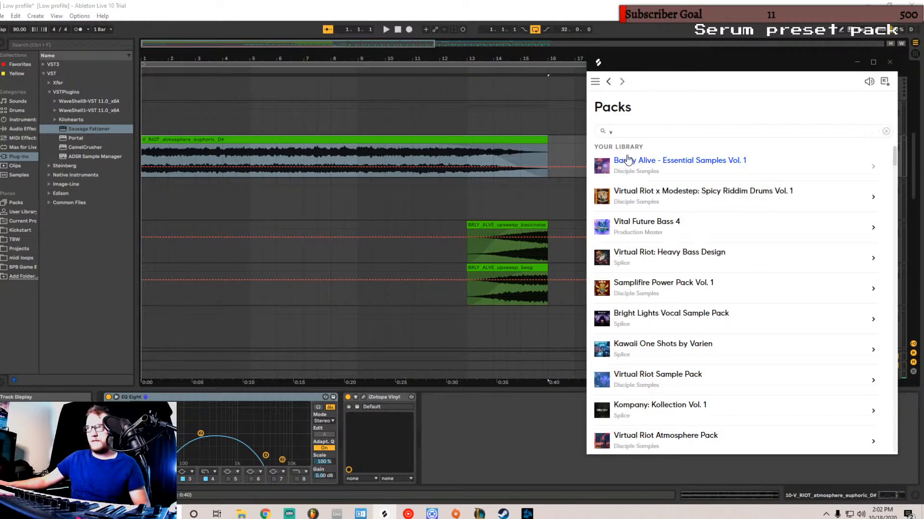
pyautogui.write('irt')
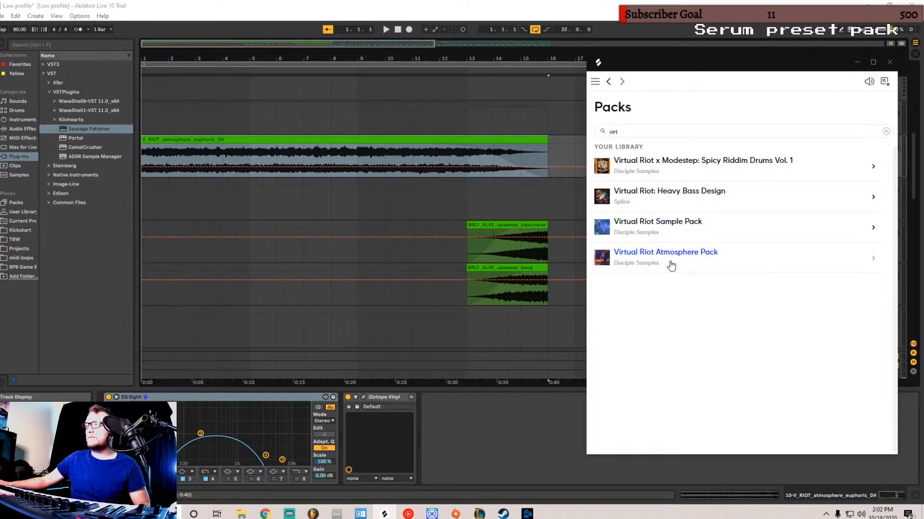
# - Open the Virtual Riot Atmosphere Pack to view its samples, go back to the pack library, and return to Ableton Live
pyautogui.click(673, 254)
pyautogui.scroll(-1, 675, 312)
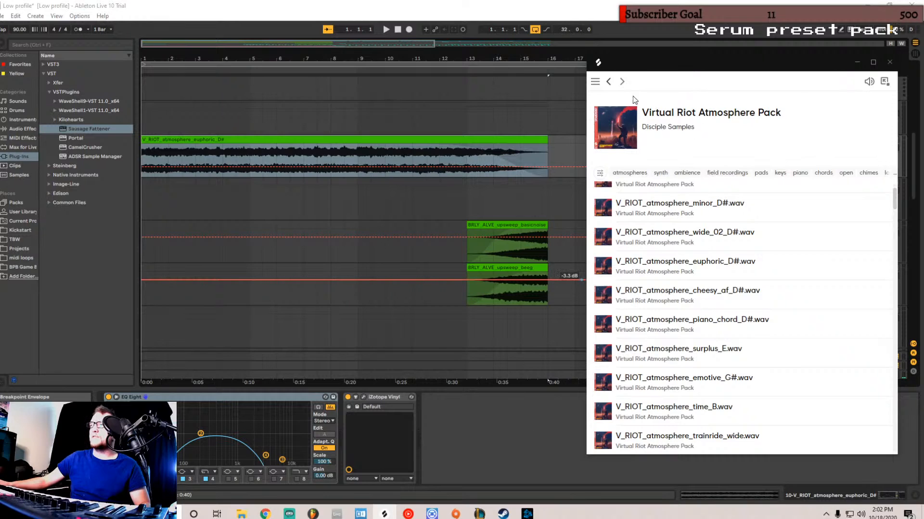
pyautogui.click(610, 82)
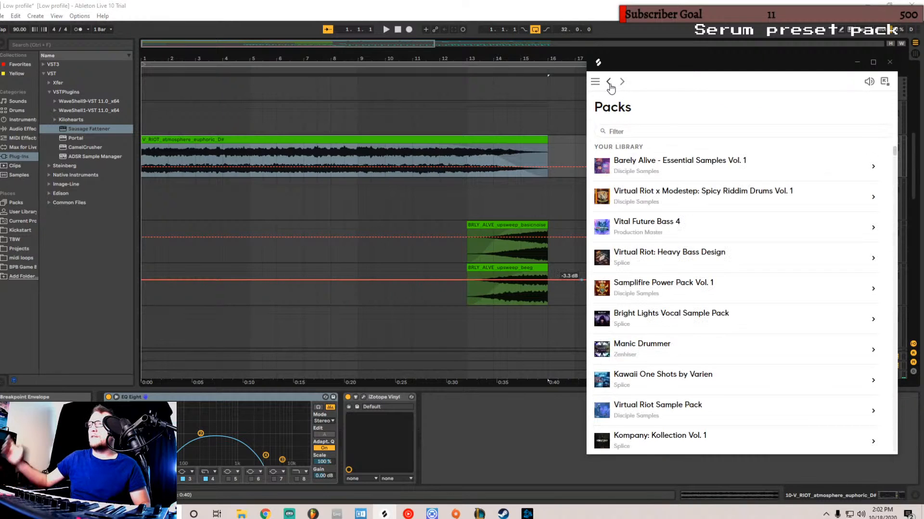
pyautogui.click(451, 420)
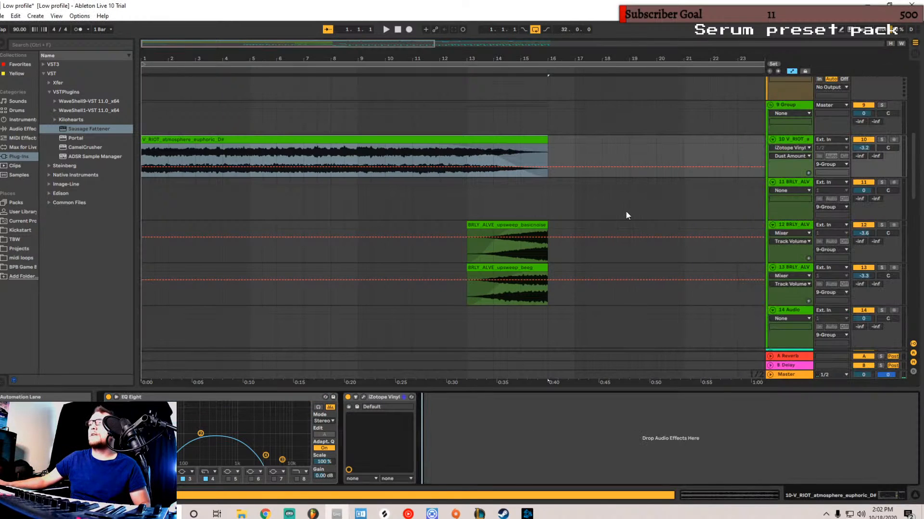
# - Examine the arrangement around the euphoric atmosphere clip on track 10 and the upsweep clips on tracks 12 and 13
pyautogui.scroll(5, 626, 216)
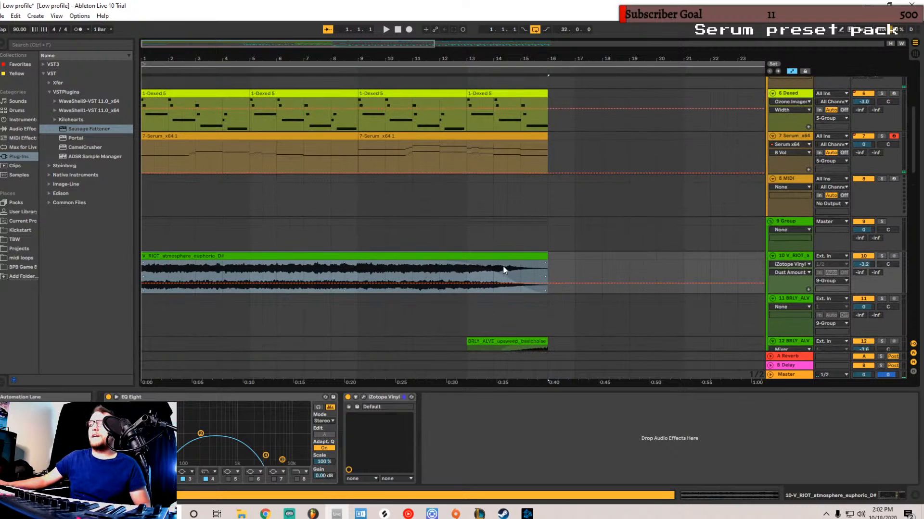
pyautogui.scroll(-5, 500, 272)
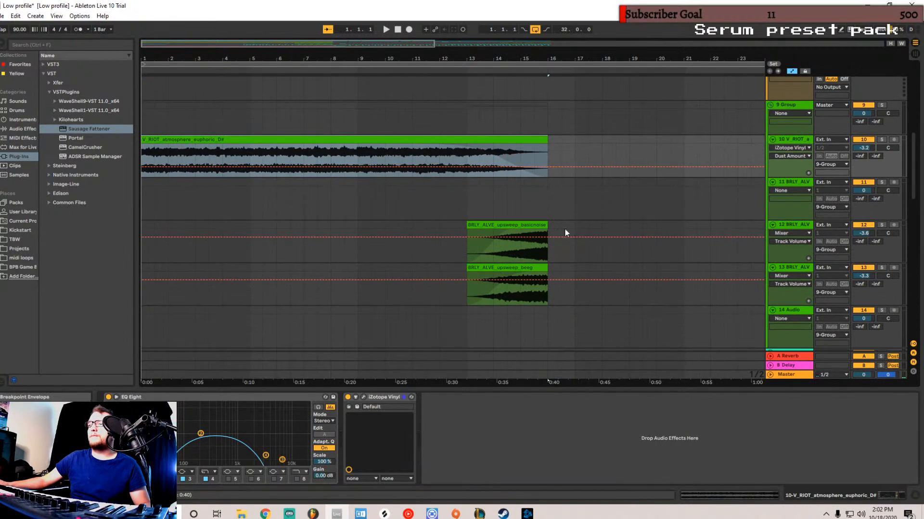
pyautogui.scroll(5, 664, 223)
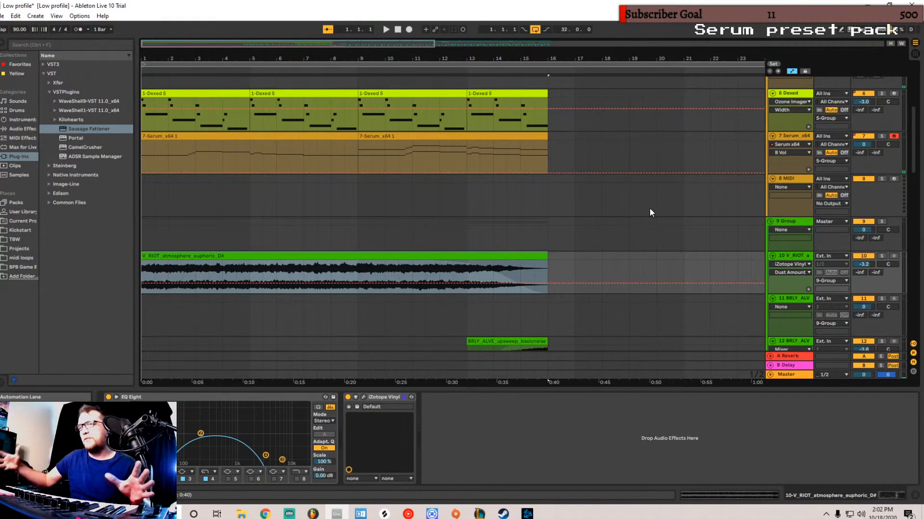
pyautogui.scroll(-4, 654, 210)
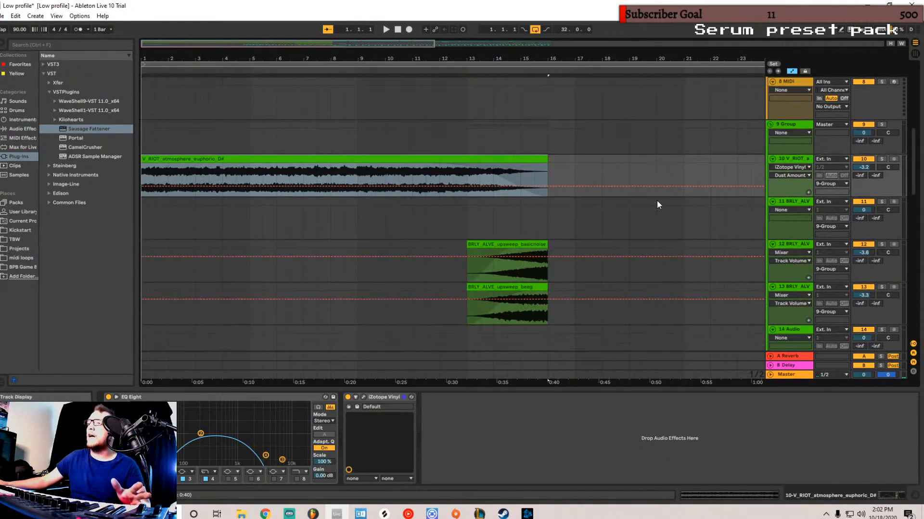
pyautogui.scroll(-1, 656, 200)
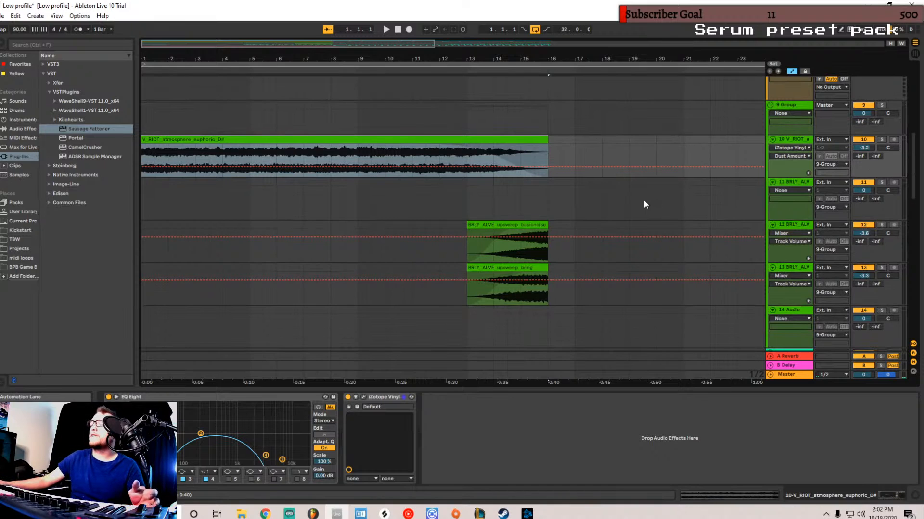
pyautogui.scroll(-1, 620, 204)
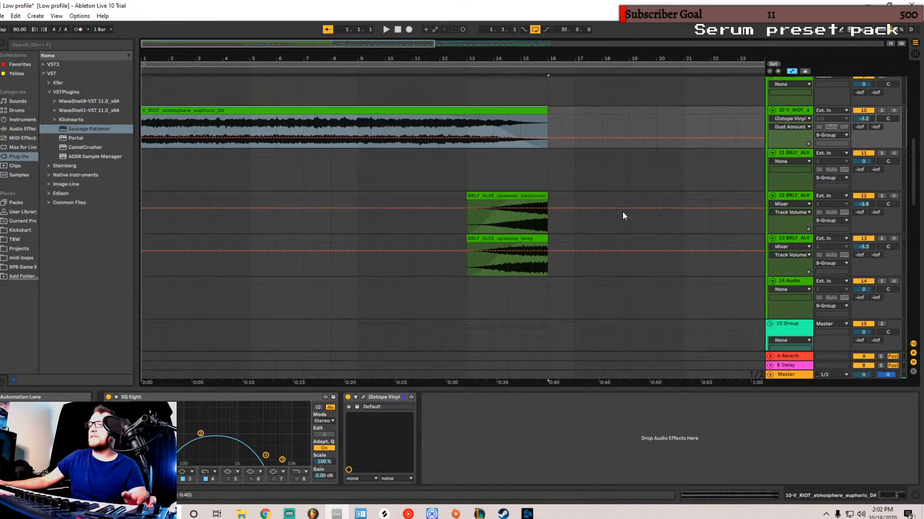
pyautogui.scroll(-1, 625, 175)
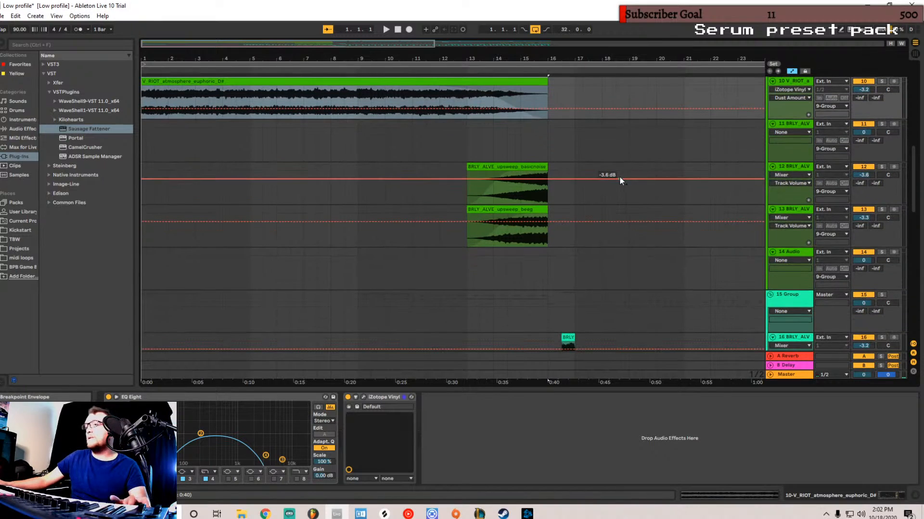
pyautogui.scroll(-1, 601, 173)
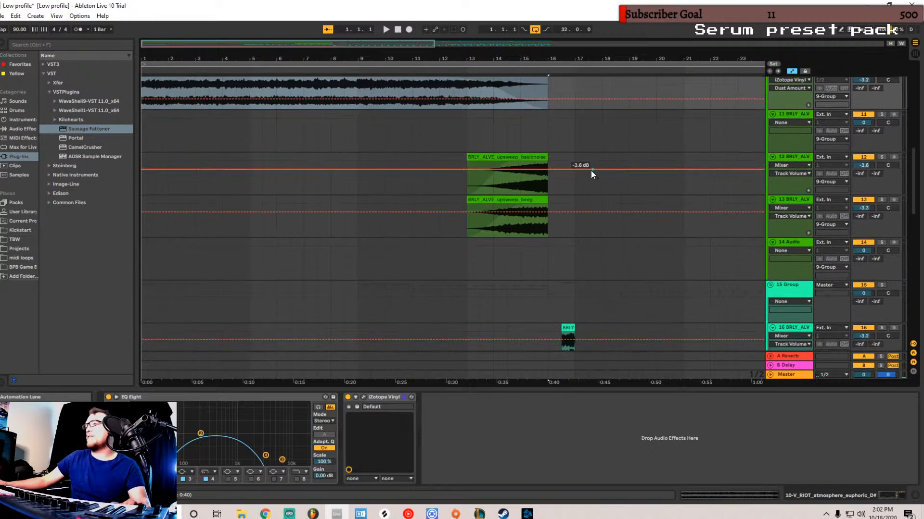
# - Solo track 12, play its BRLY_ALVE_upsweep_basicnoise clip from bar 13, and turn the solo off again
pyautogui.click(503, 158)
pyautogui.click(880, 157)
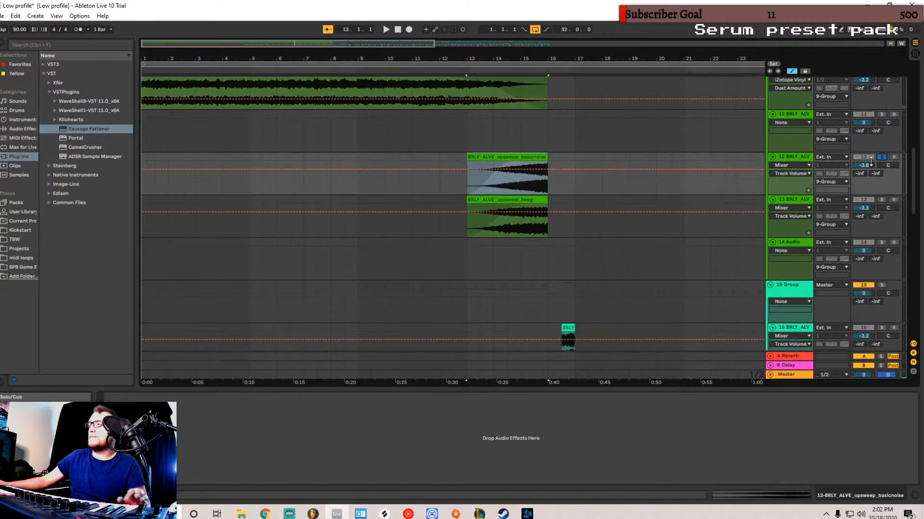
pyautogui.click(467, 136)
pyautogui.press('space')
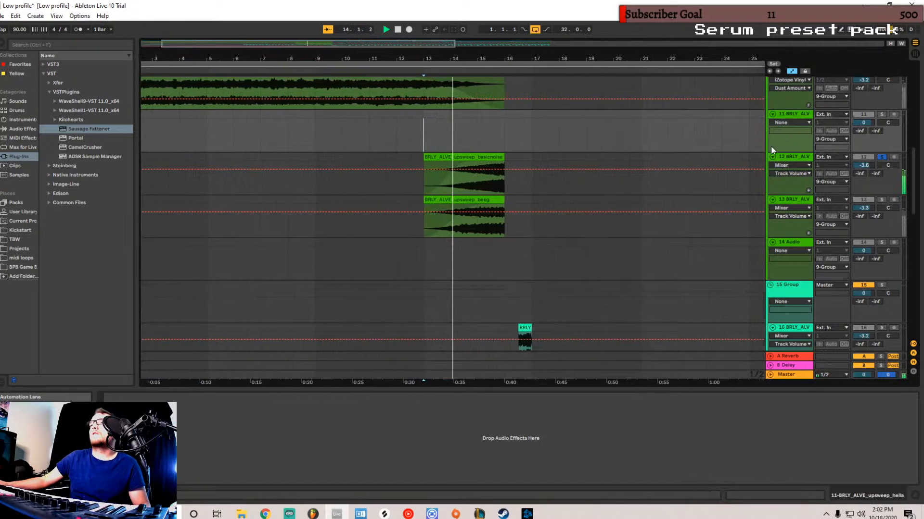
pyautogui.click(881, 157)
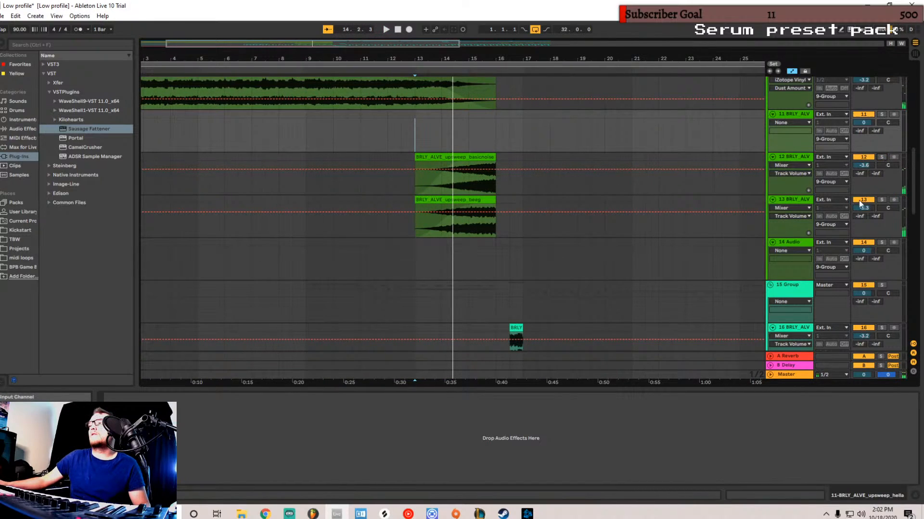
# - Solo track 13, play its BRLY_ALVE_upsweep_beeg clip from the start, stop playback and turn the solo off
pyautogui.click(881, 200)
pyautogui.click(411, 204)
pyautogui.press('space')
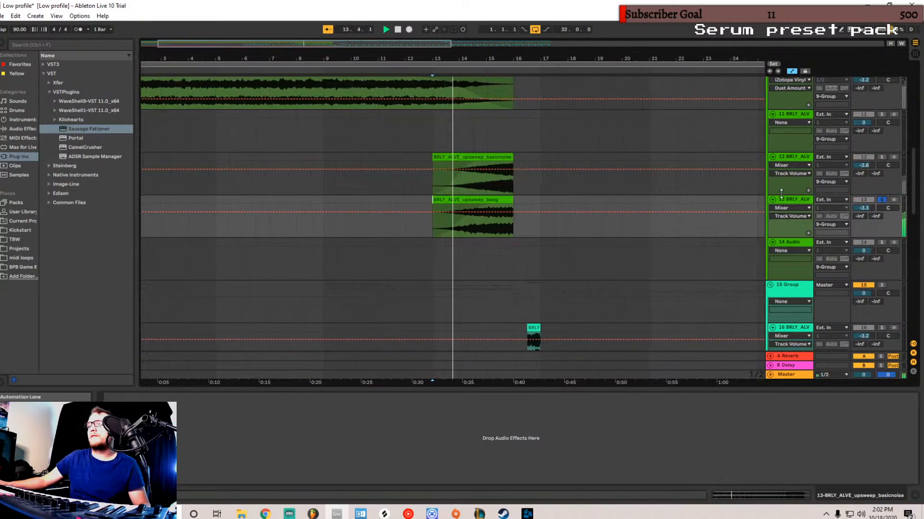
pyautogui.press('space')
pyautogui.click(883, 199)
# - Solo track 17, play the BRLY_ALVE_impact_rubbery clip from bar 9, stop playback and turn the solo off
pyautogui.scroll(-4, 612, 200)
pyautogui.scroll(-1, 595, 180)
pyautogui.scroll(-1, 287, 160)
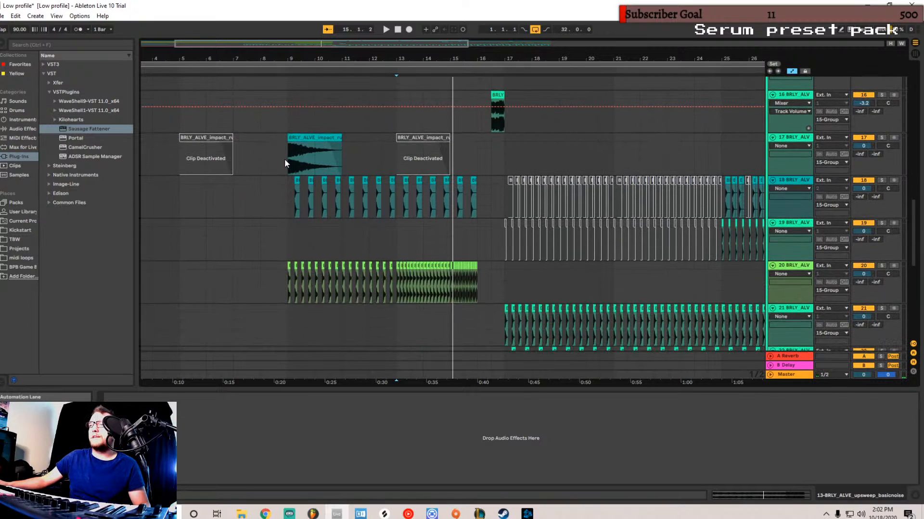
pyautogui.click(287, 130)
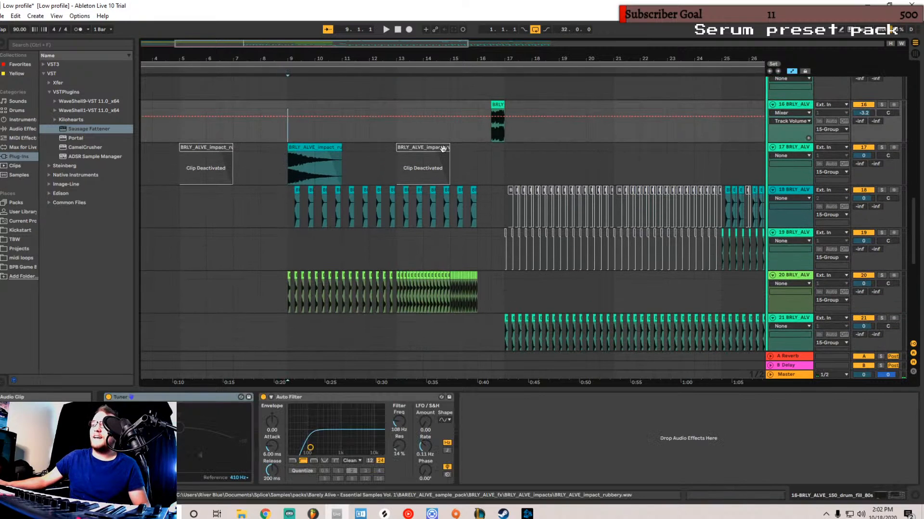
pyautogui.scroll(1, 437, 151)
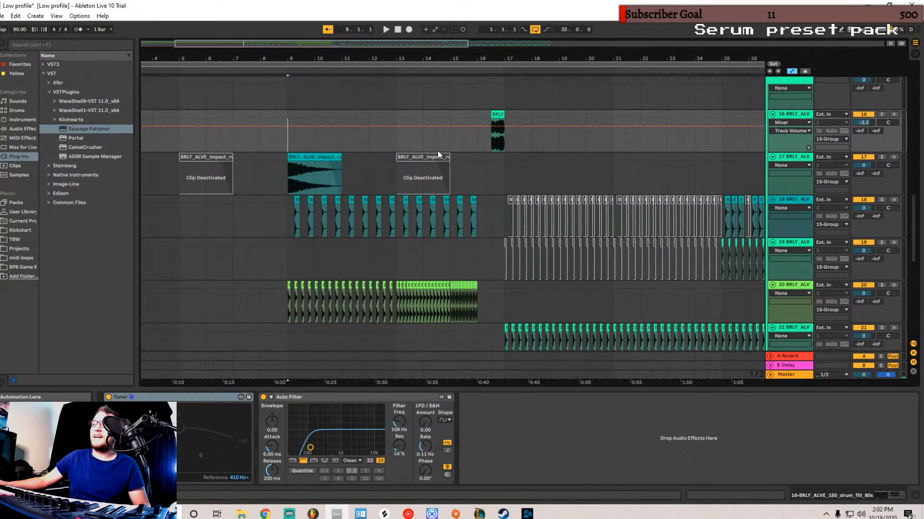
pyautogui.click(881, 199)
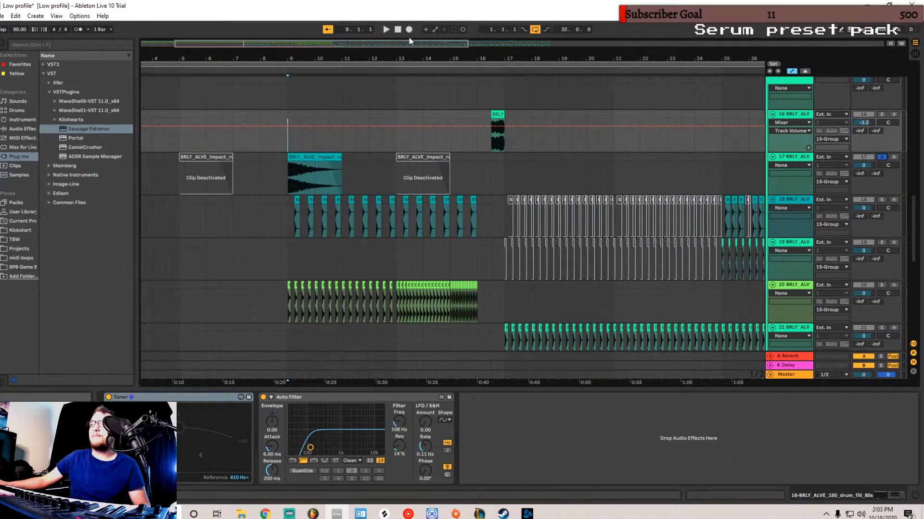
pyautogui.moveTo(409, 39); pyautogui.dragTo(256, 42)
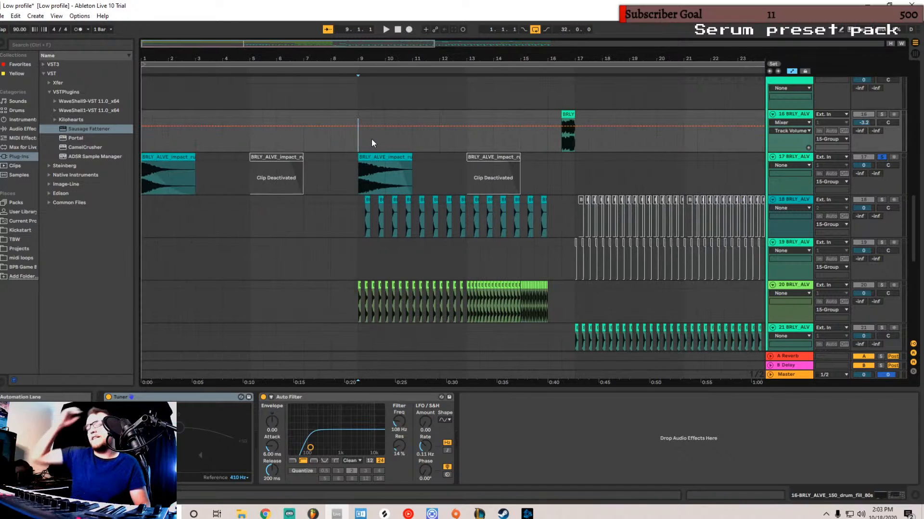
pyautogui.press('space')
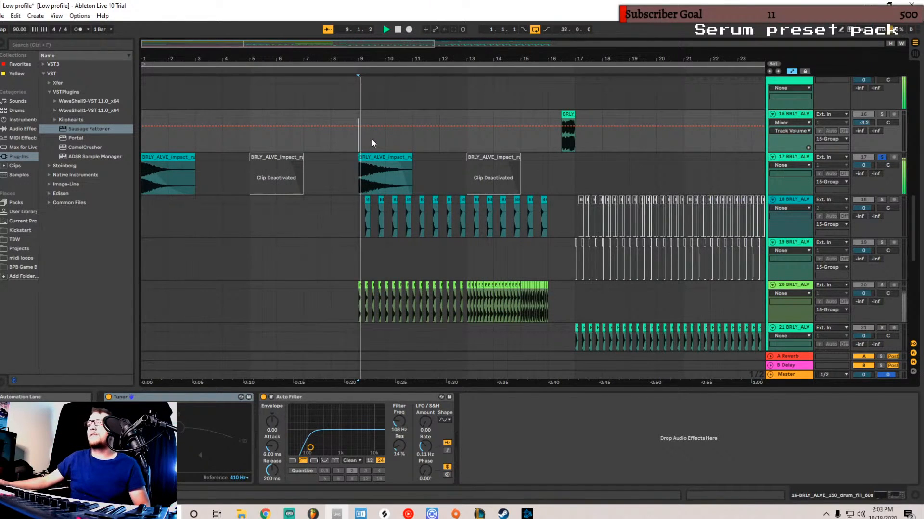
pyautogui.press('space')
pyautogui.click(882, 158)
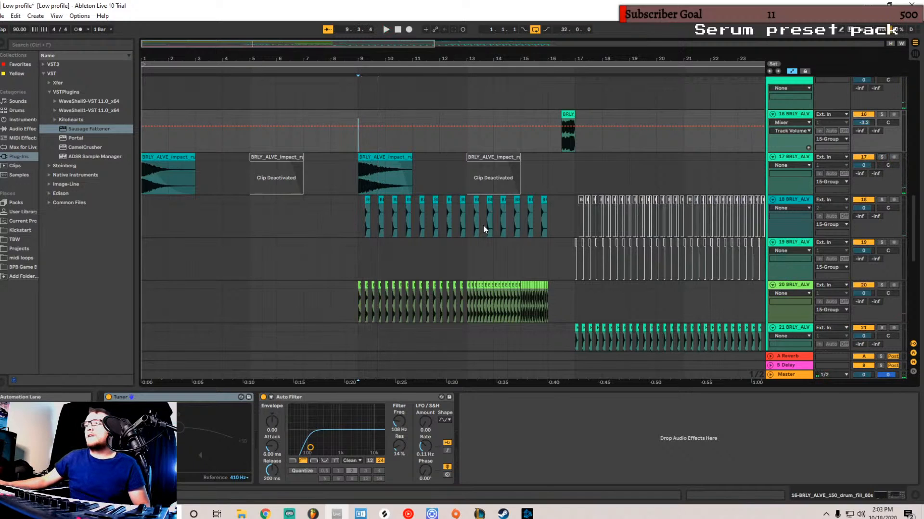
# - Solo track 18 to hear its repeated drum hits after bar 9, and turn the solo off
pyautogui.scroll(-1, 483, 230)
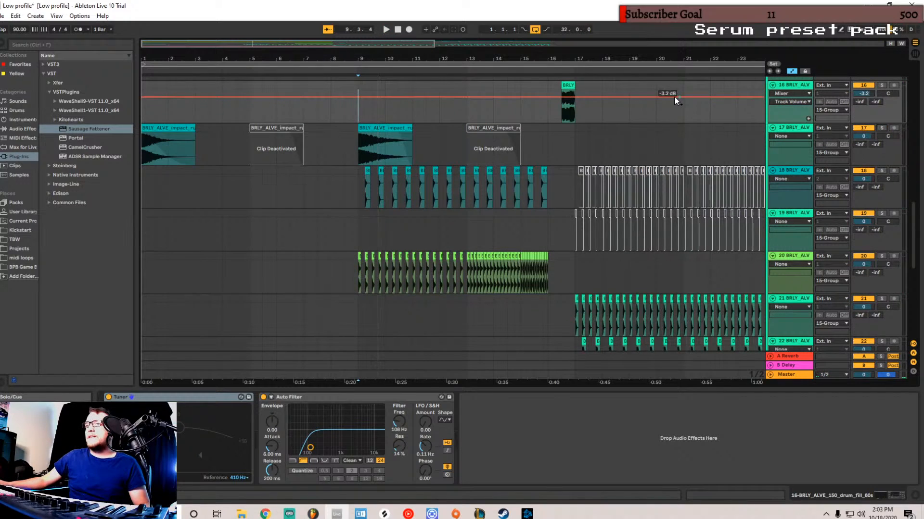
pyautogui.click(881, 170)
pyautogui.press('space')
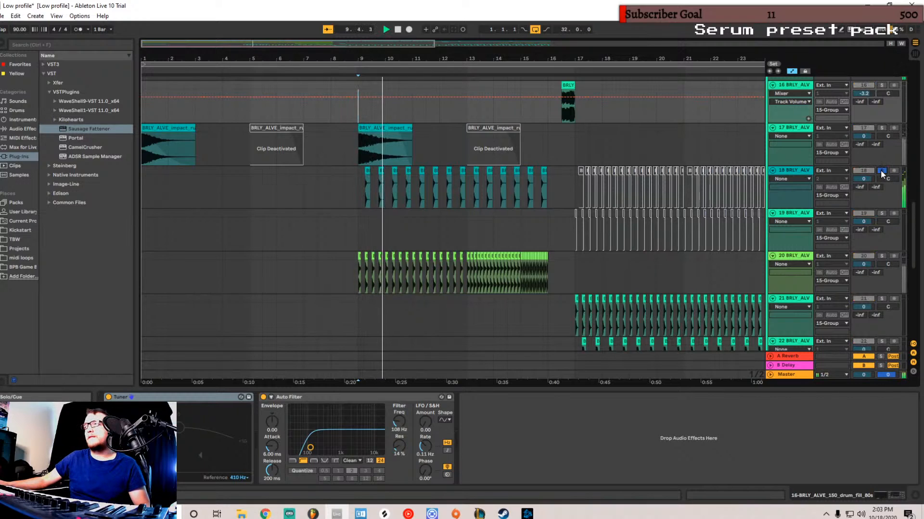
pyautogui.click(881, 171)
# - Solo track 20, play its build-up drum clips from bar 9 twice, and turn the solo off
pyautogui.scroll(-2, 642, 273)
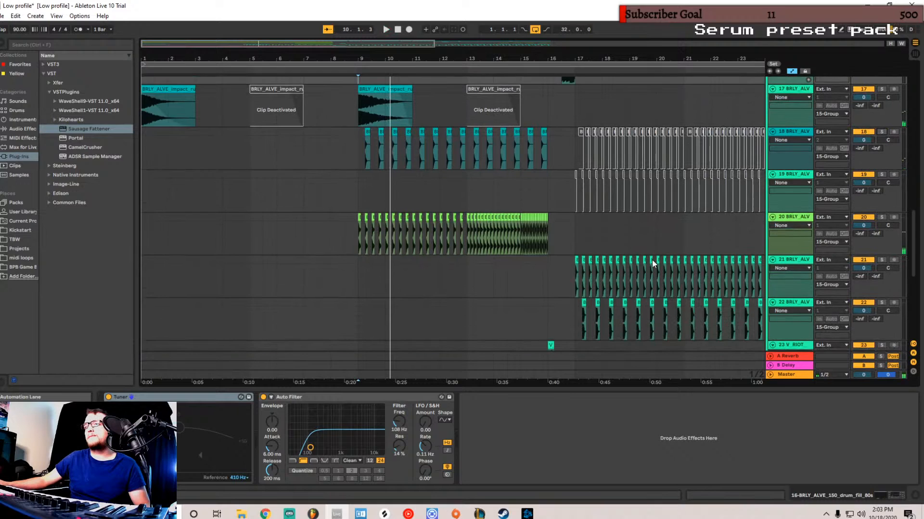
pyautogui.click(882, 197)
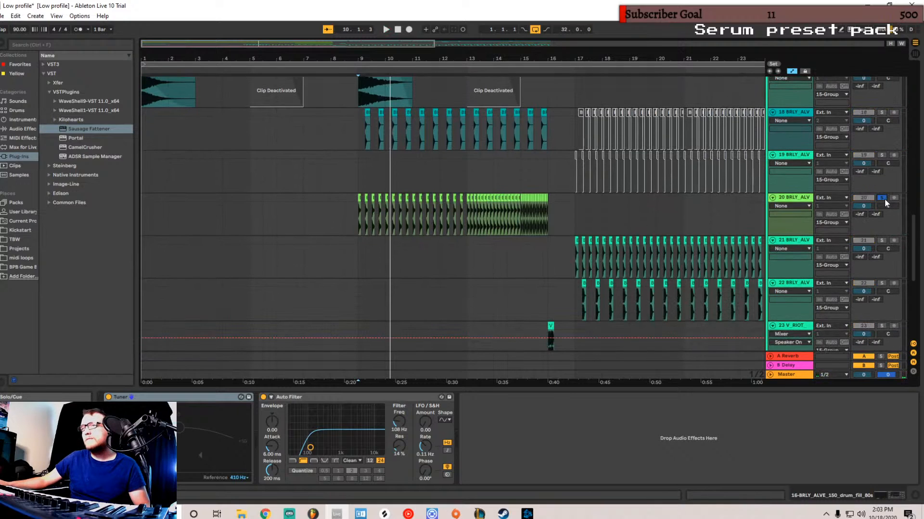
pyautogui.press('space')
pyautogui.click(360, 173)
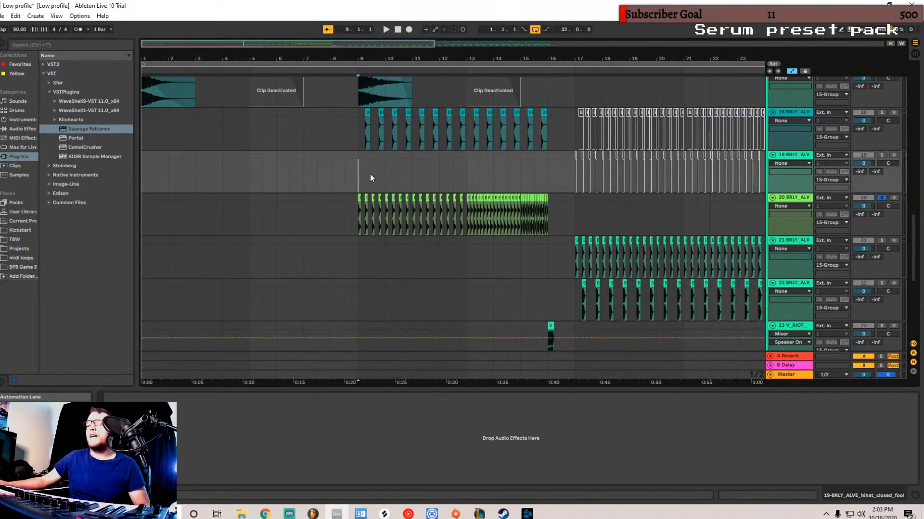
pyautogui.press('space')
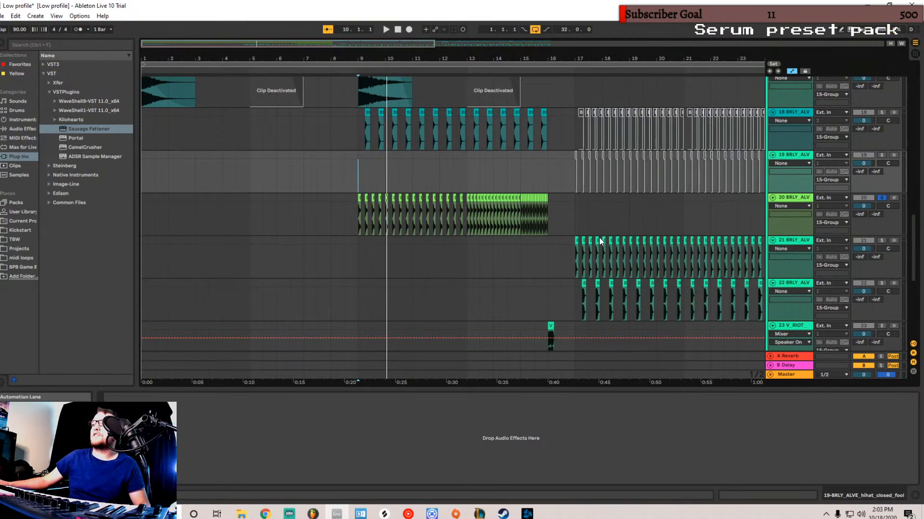
pyautogui.scroll(-2, 524, 238)
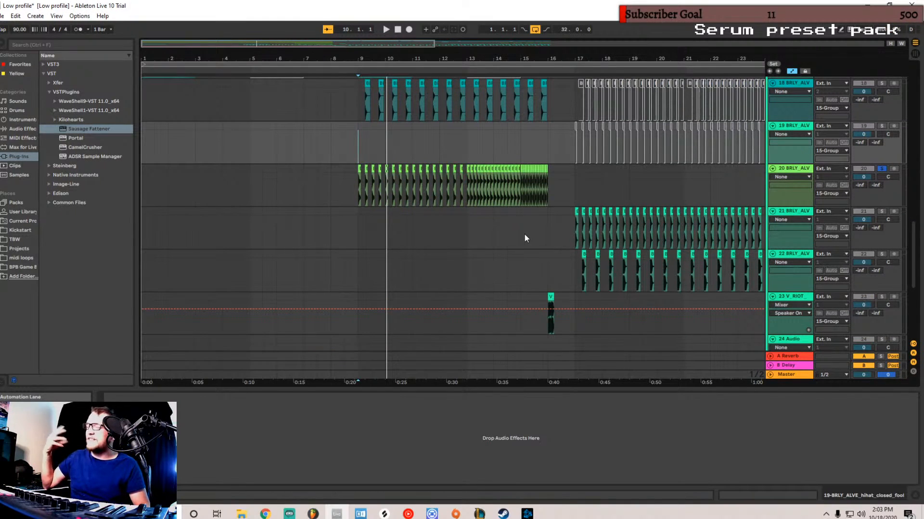
pyautogui.press('space')
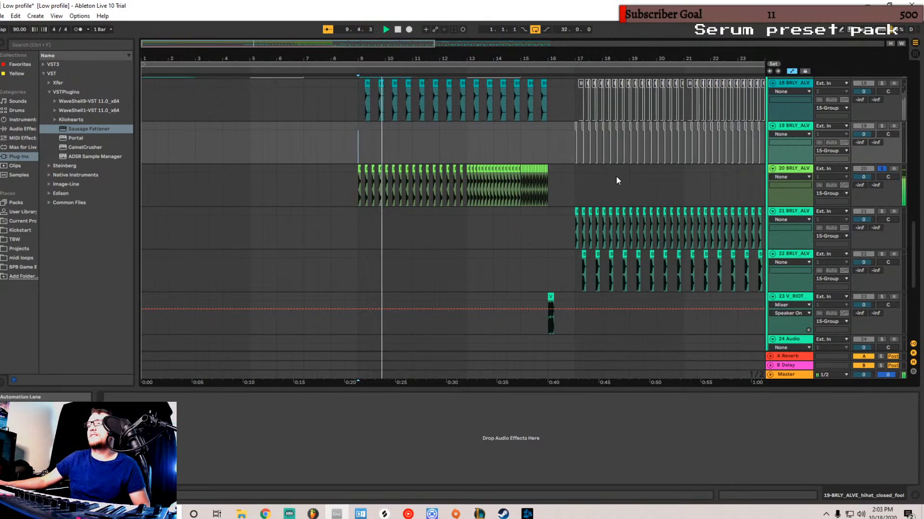
pyautogui.click(882, 168)
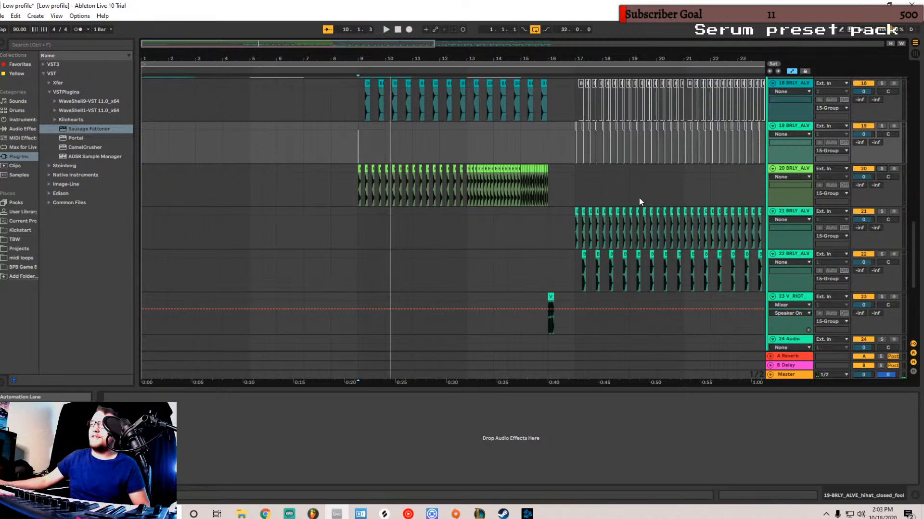
pyautogui.scroll(-2, 549, 192)
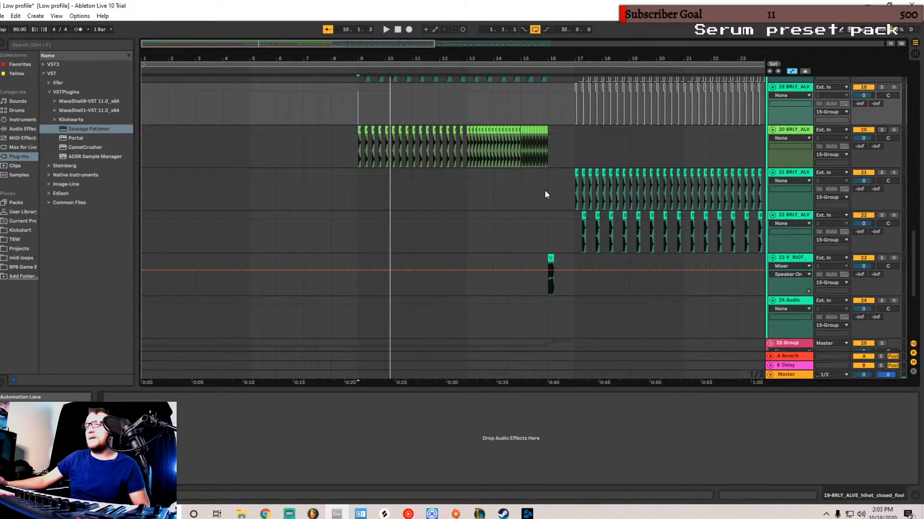
pyautogui.scroll(2, 542, 190)
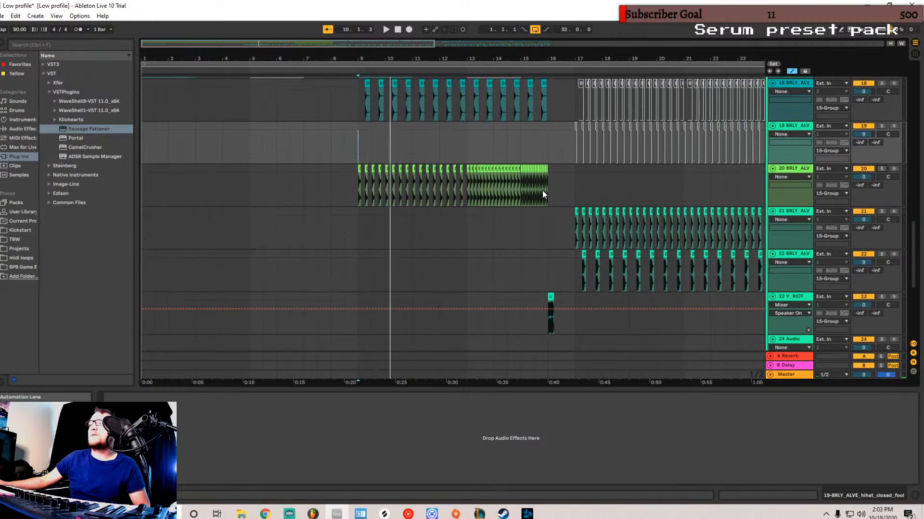
pyautogui.scroll(-2, 542, 190)
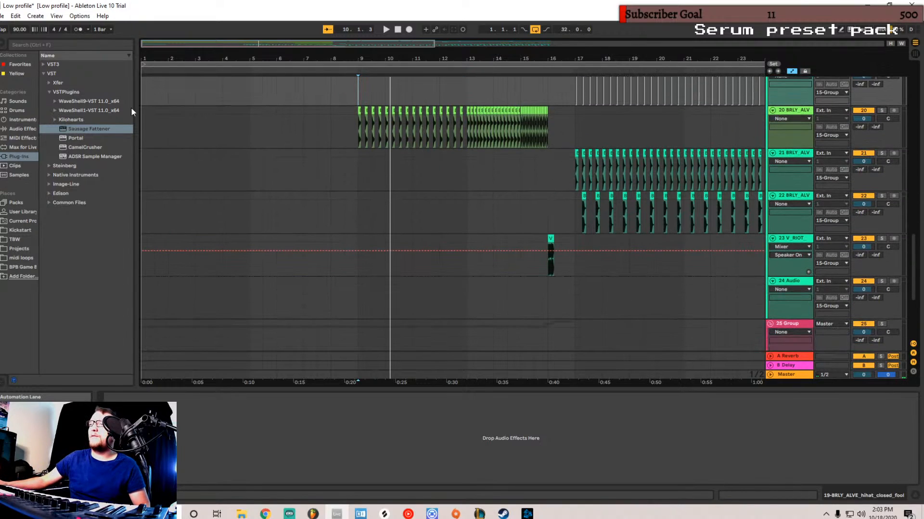
pyautogui.scroll(1, 492, 115)
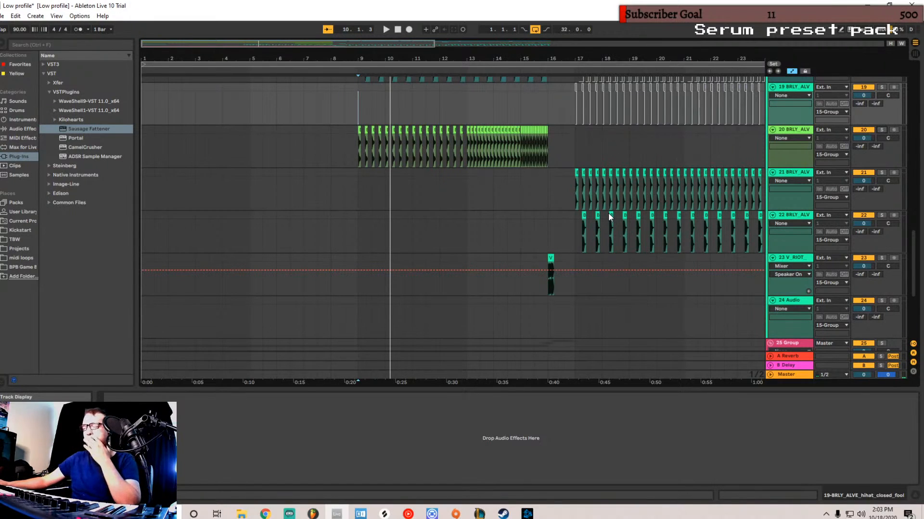
# - Solo track 23 and play its V_RIOT glitch clip from bar 16, and stop playback
pyautogui.scroll(1, 500, 164)
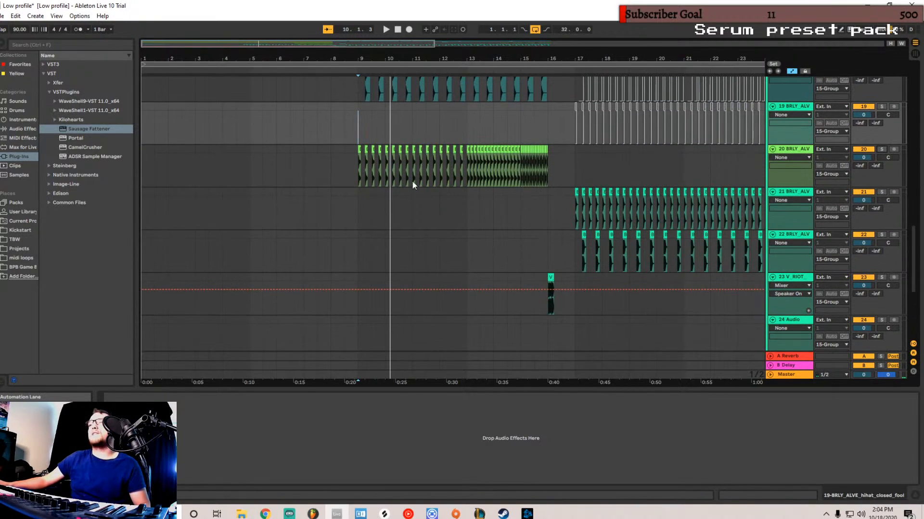
pyautogui.scroll(1, 482, 85)
pyautogui.scroll(-5, 385, 139)
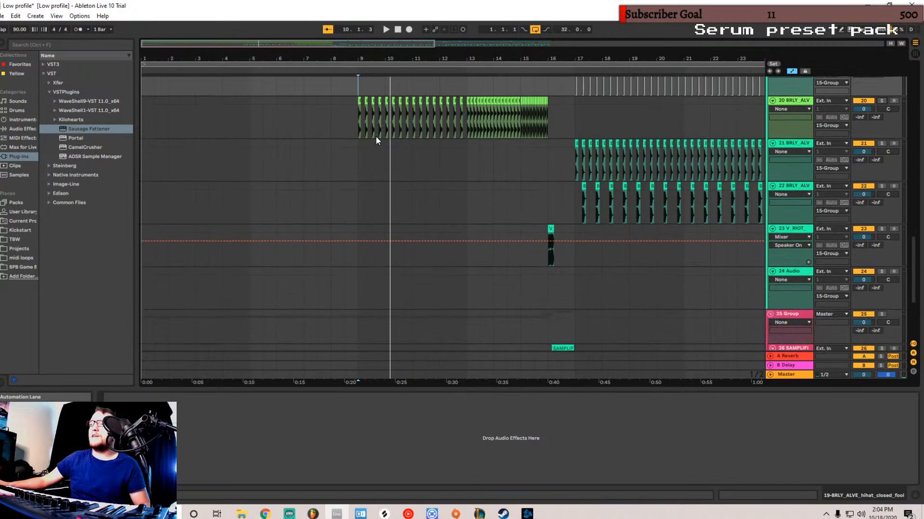
pyautogui.scroll(-2, 551, 185)
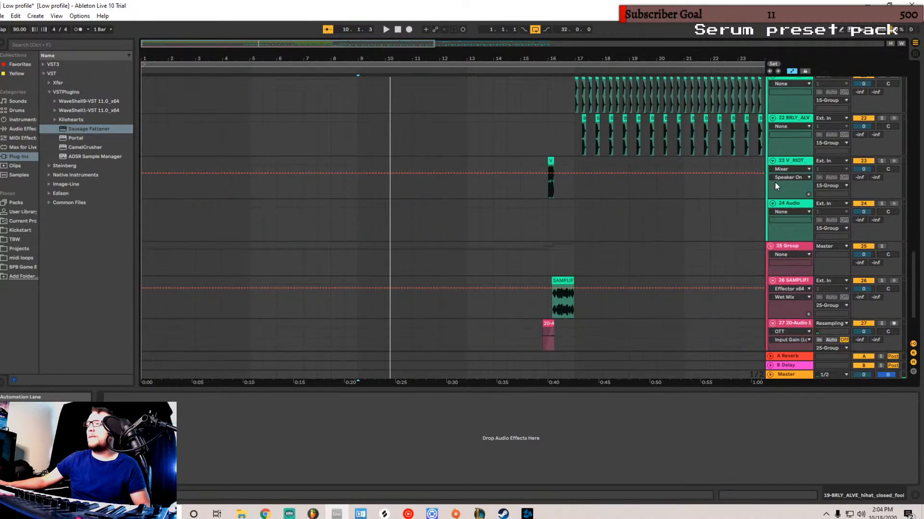
pyautogui.click(795, 162)
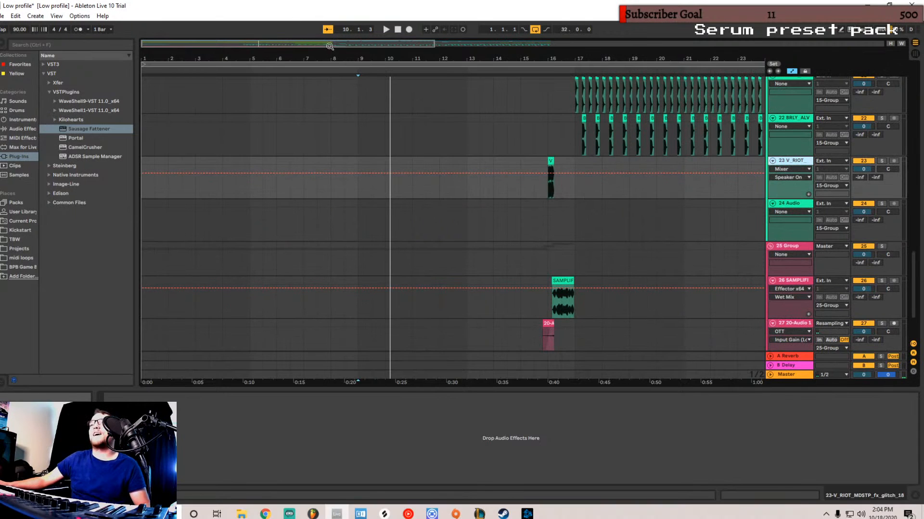
pyautogui.moveTo(335, 42); pyautogui.dragTo(385, 87)
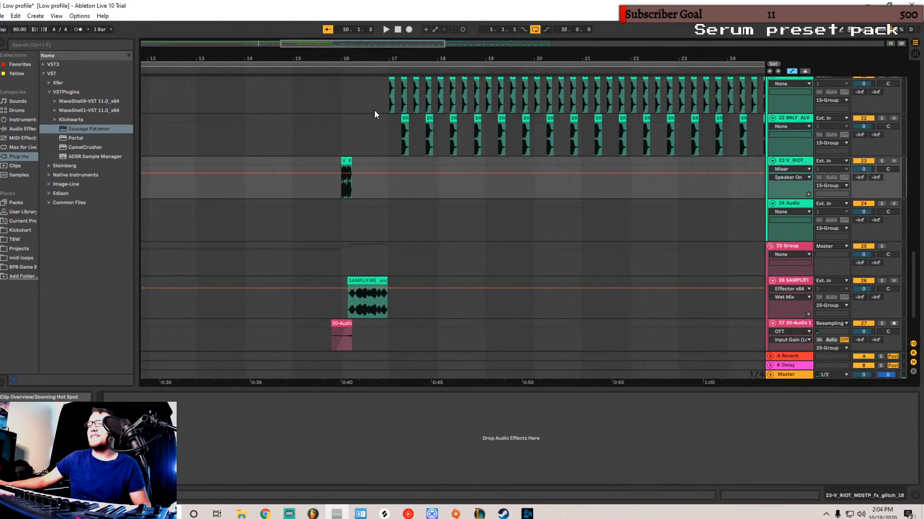
pyautogui.click(346, 164)
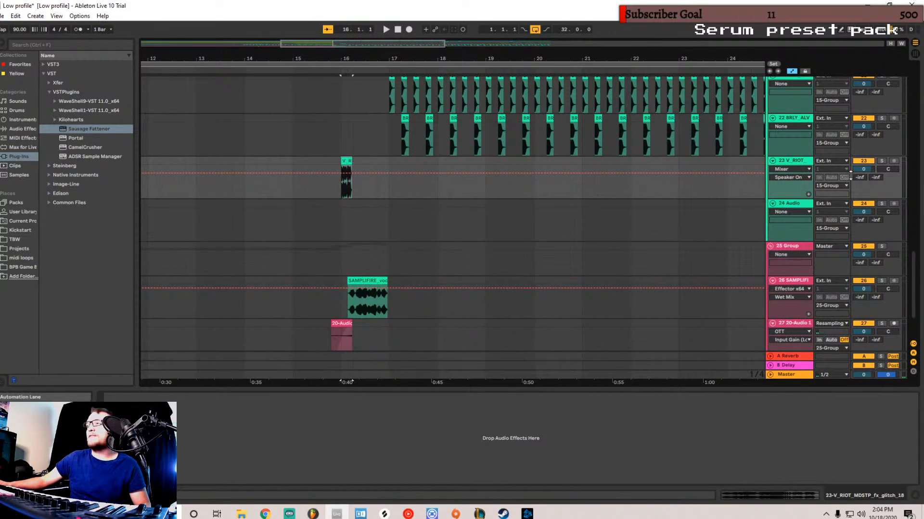
pyautogui.click(879, 161)
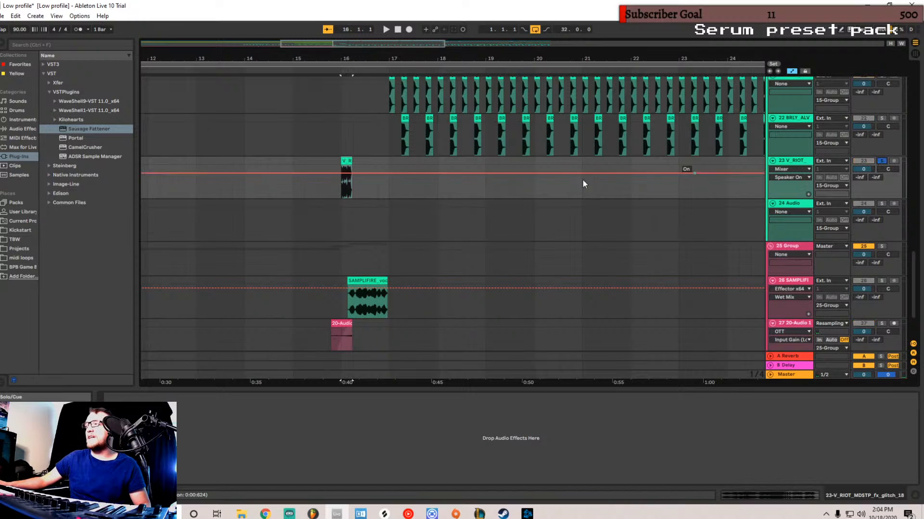
pyautogui.click(342, 131)
pyautogui.press('space')
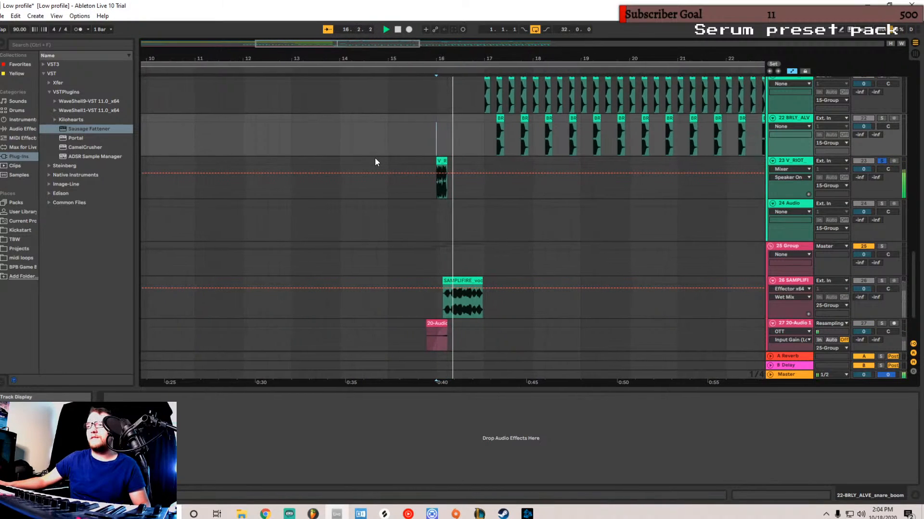
pyautogui.moveTo(433, 161)
pyautogui.mouseDown()
pyautogui.moveTo(416, 163)
pyautogui.moveTo(436, 160)
pyautogui.mouseUp()
pyautogui.press('space')
pyautogui.click(417, 174)
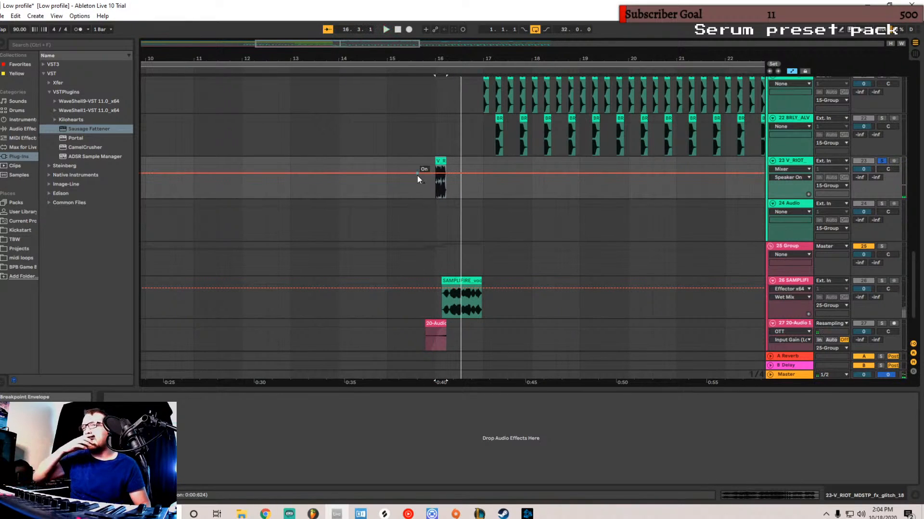
# - Solo track 26, play its SAMPLIFIRE vocal clip after bar 16, stop playback and turn the solo off
pyautogui.scroll(-3, 362, 222)
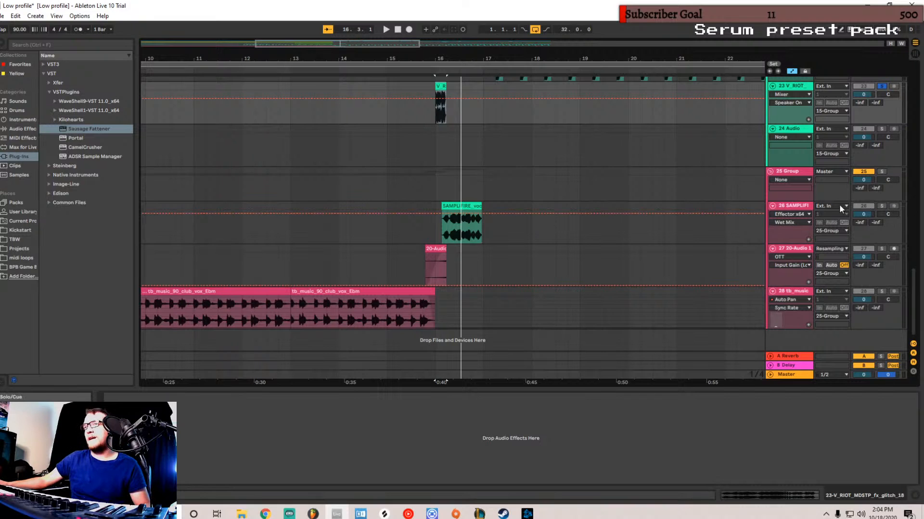
pyautogui.click(880, 206)
pyautogui.press('space')
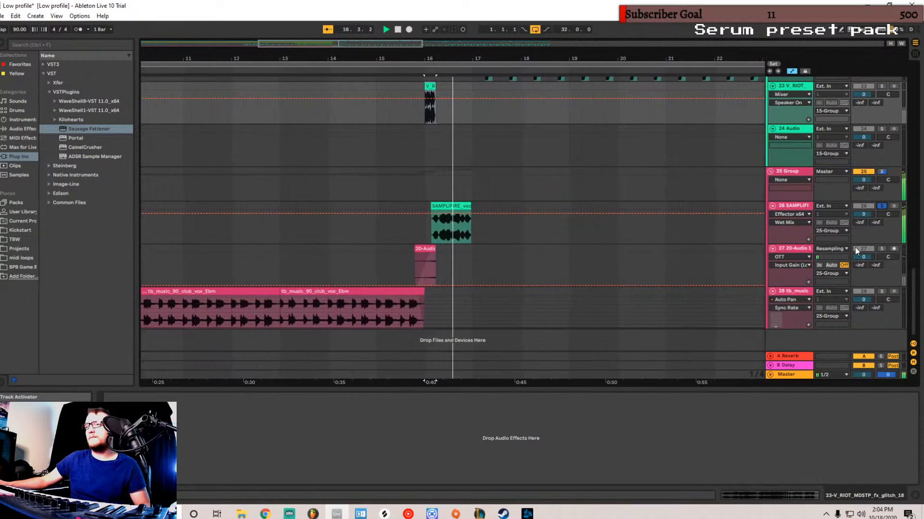
pyautogui.click(881, 206)
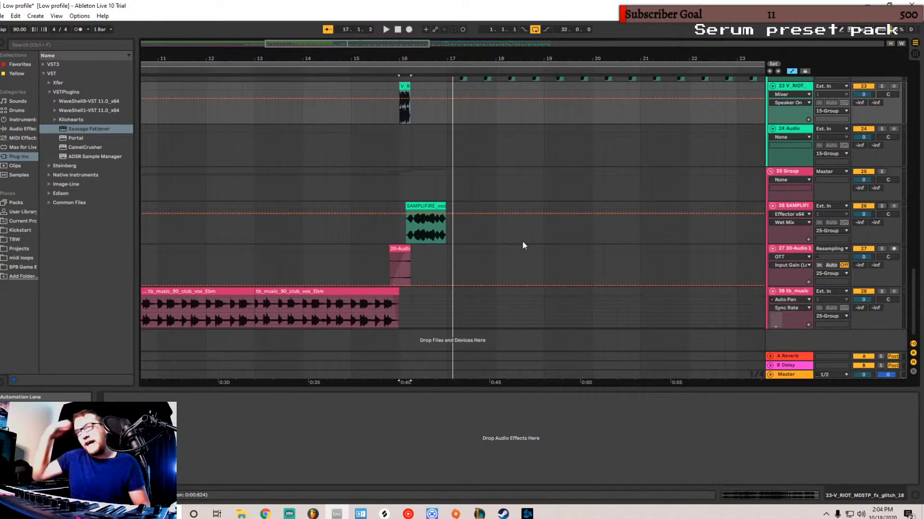
# - Show track 26's effect chain, delete the Vocoder after EQ Eight and select the Reverb
pyautogui.click(783, 209)
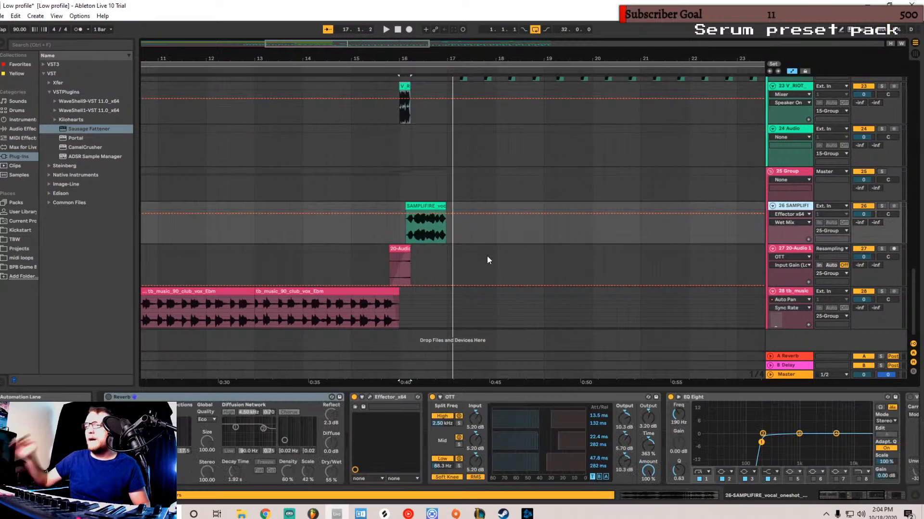
pyautogui.moveTo(844, 495); pyautogui.dragTo(880, 494)
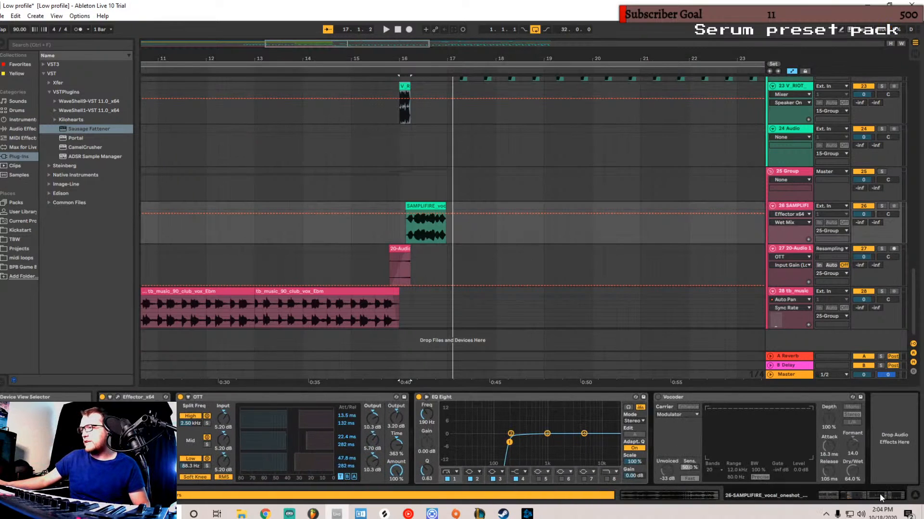
pyautogui.click(797, 399)
pyautogui.press('Delete')
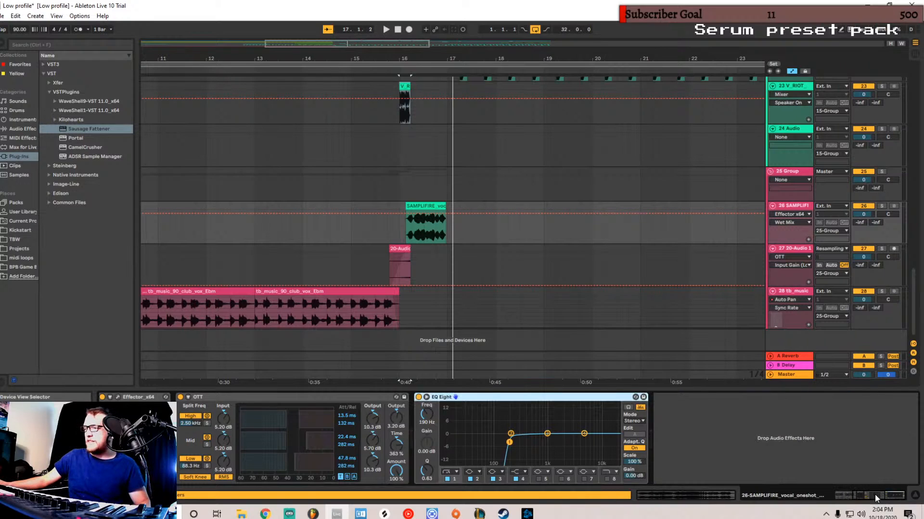
pyautogui.click(662, 493)
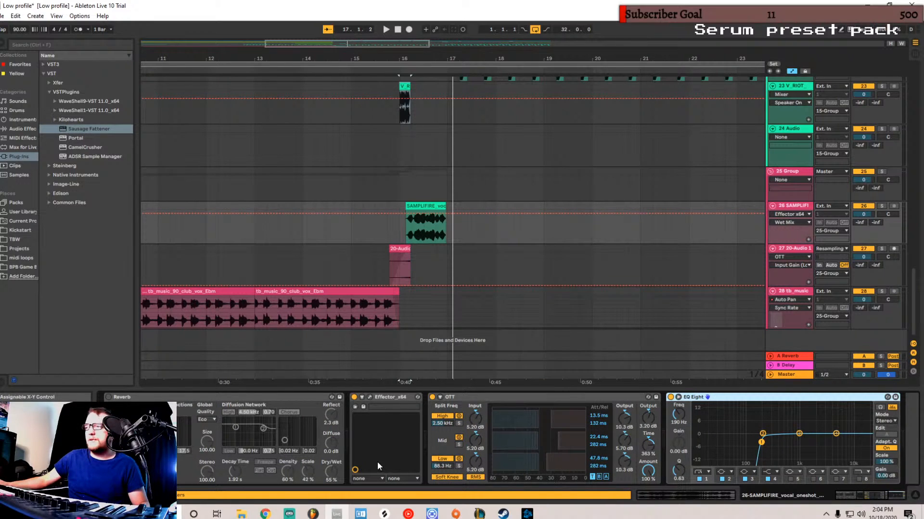
pyautogui.click(187, 399)
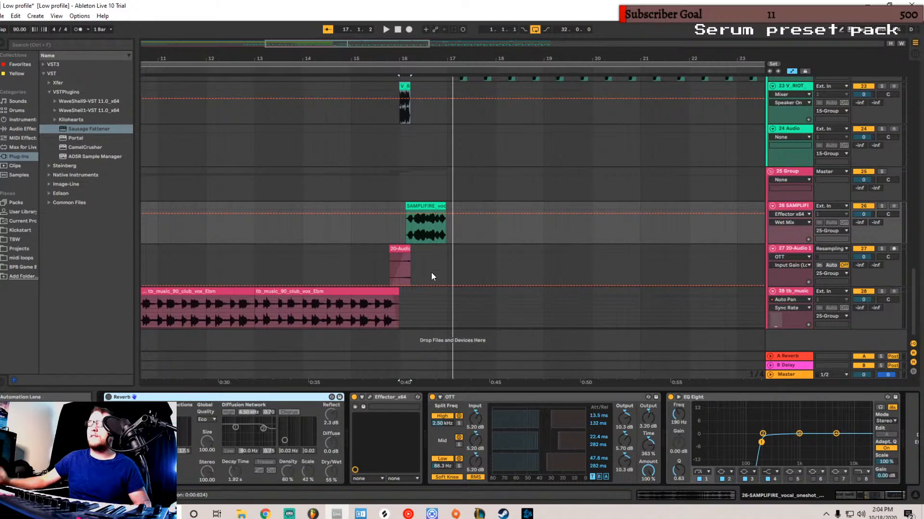
# - Solo track 27, play its short audio clip from just before bar 16, stop playback and turn the solo off
pyautogui.click(882, 249)
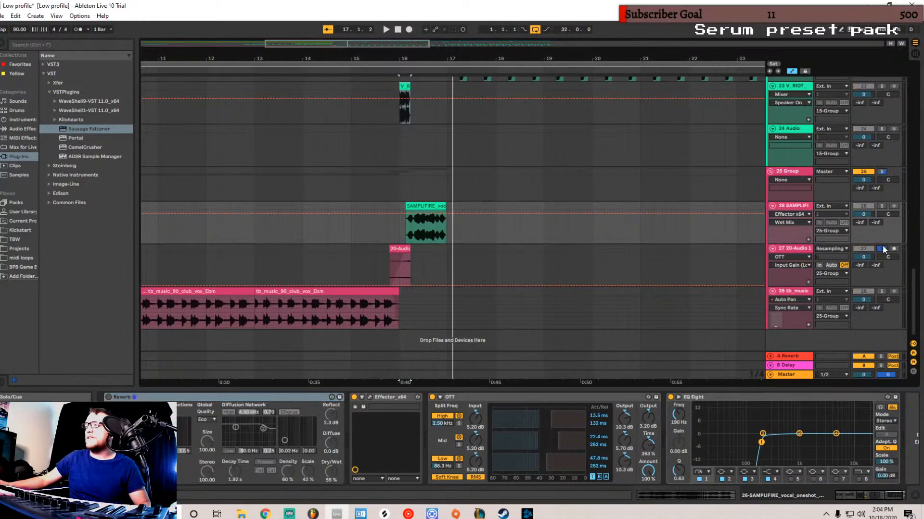
pyautogui.click(380, 197)
pyautogui.press('space')
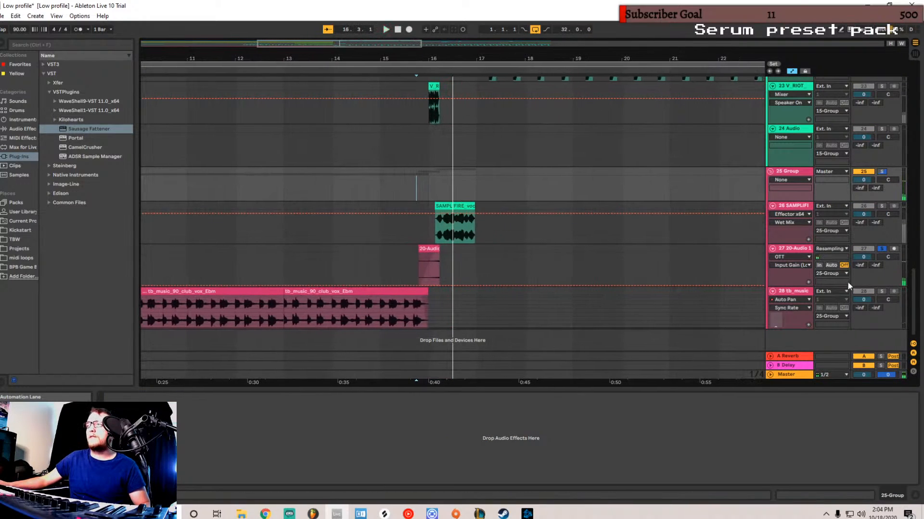
pyautogui.click(881, 248)
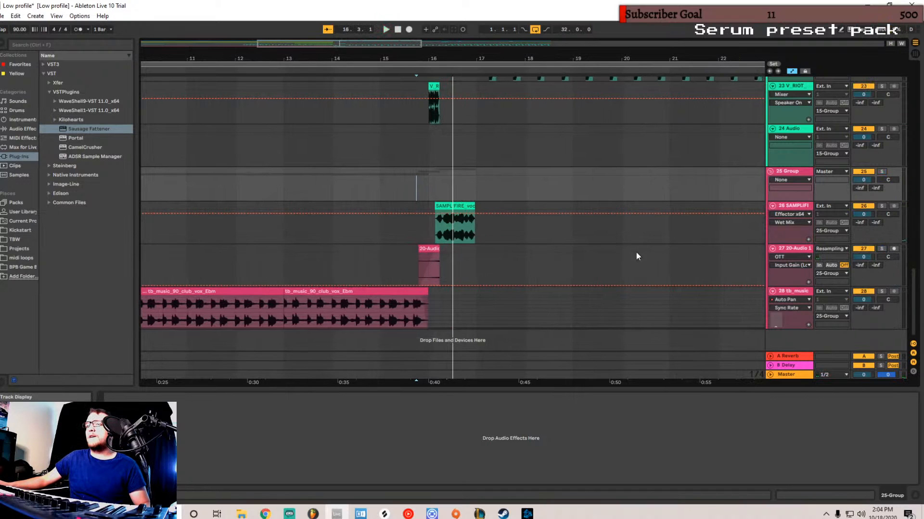
# - Solo track 28, bypass its EQ Eight, reverb mixer and Auto Pan, and play the first tb_music_90_club_vox clip
pyautogui.click(881, 291)
pyautogui.moveTo(390, 42); pyautogui.dragTo(180, 41)
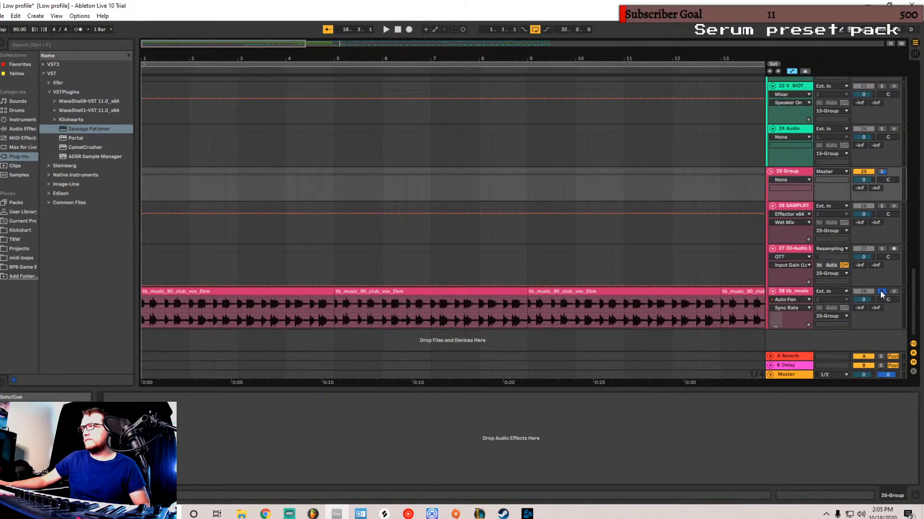
pyautogui.click(283, 292)
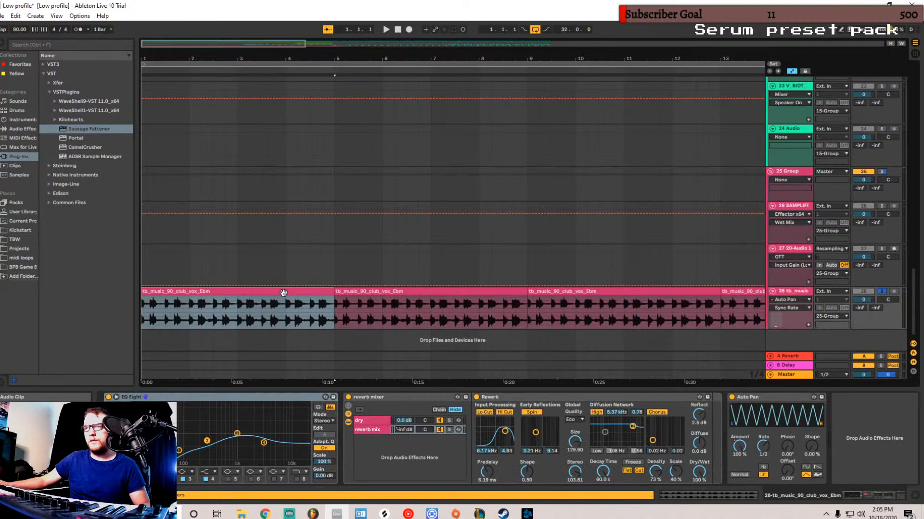
pyautogui.click(348, 397)
pyautogui.click(108, 398)
pyautogui.click(731, 397)
pyautogui.press('space')
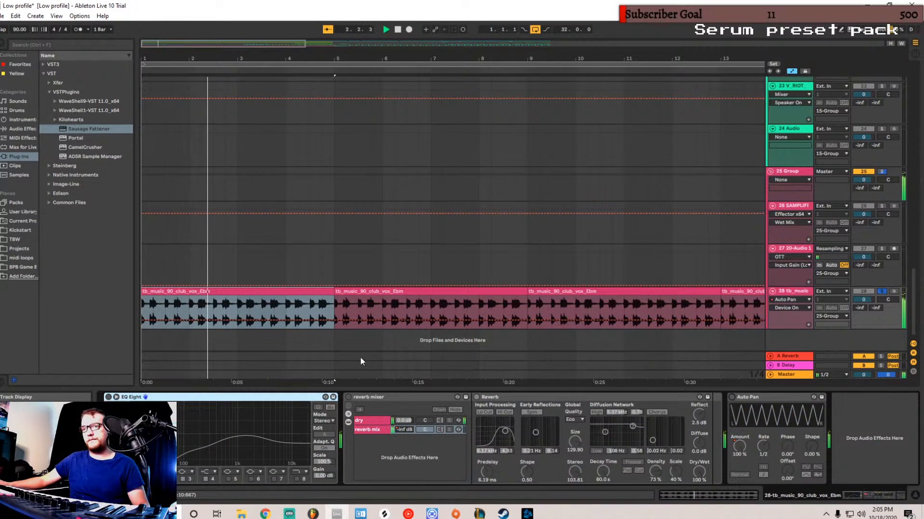
# - Turn track 28's EQ Eight back on, replay the vocal clip, and turn the reverb mixer back on
pyautogui.click(108, 397)
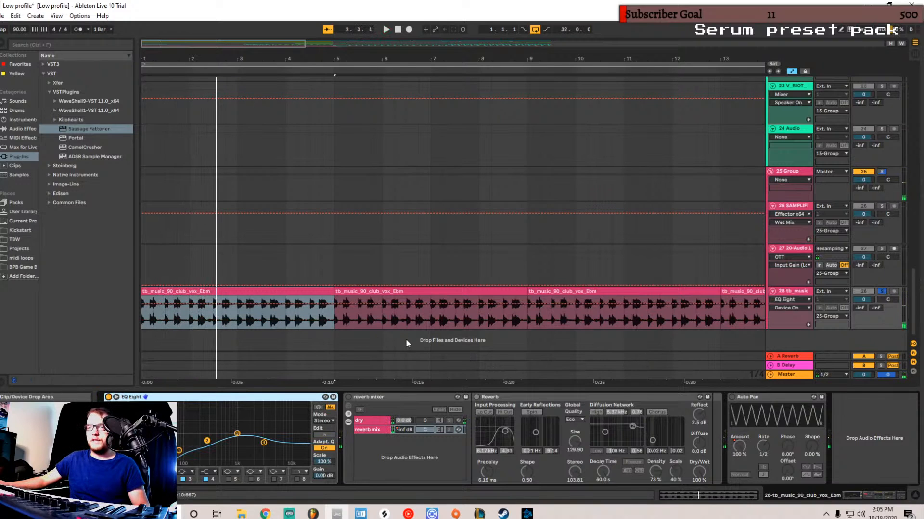
pyautogui.press('space')
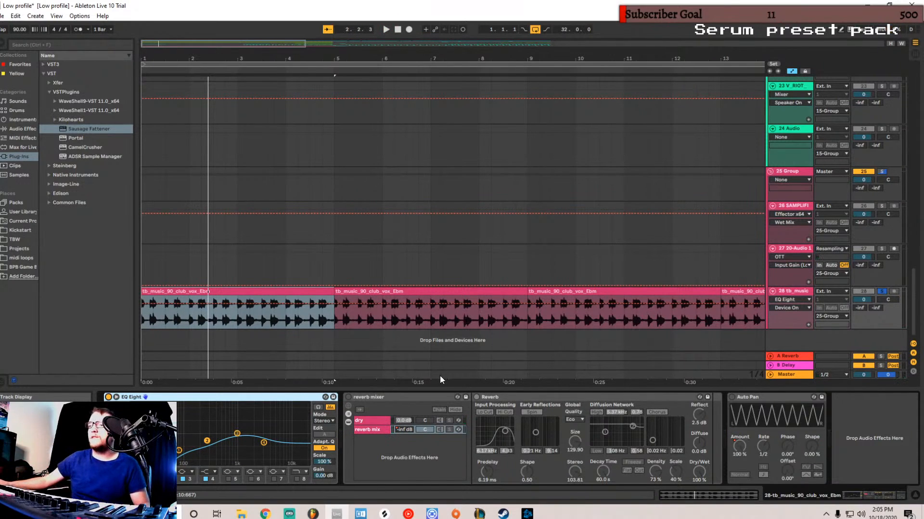
pyautogui.click(348, 397)
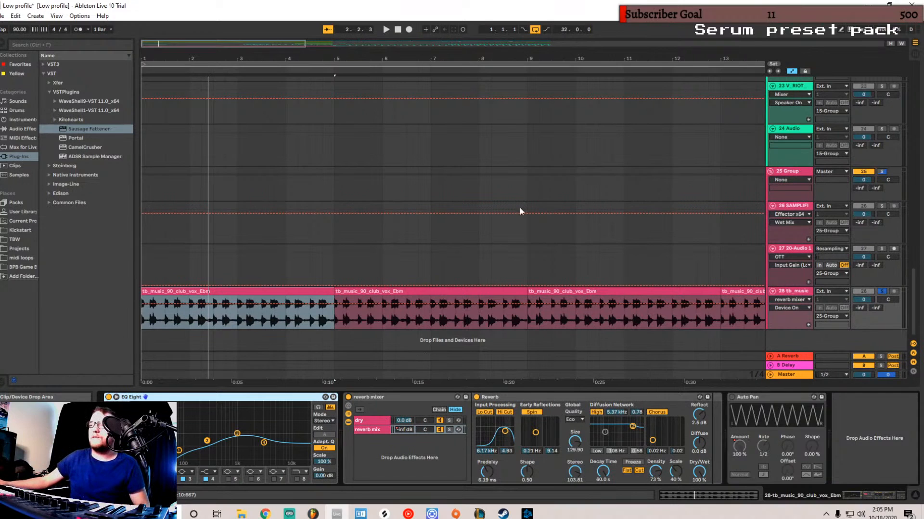
pyautogui.scroll(1, 487, 267)
pyautogui.scroll(-1, 486, 270)
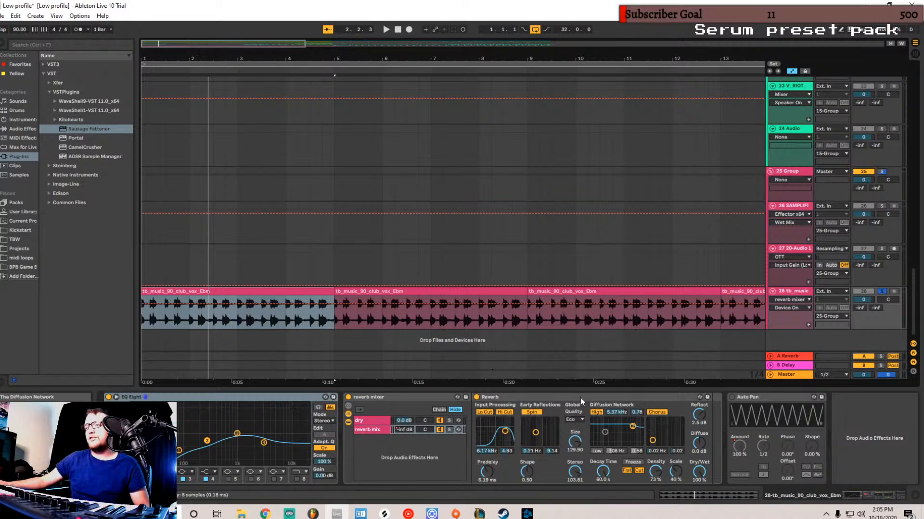
# - Examine the Reverb device and compare the dry and reverb mix chains of the reverb mixer
pyautogui.click(557, 400)
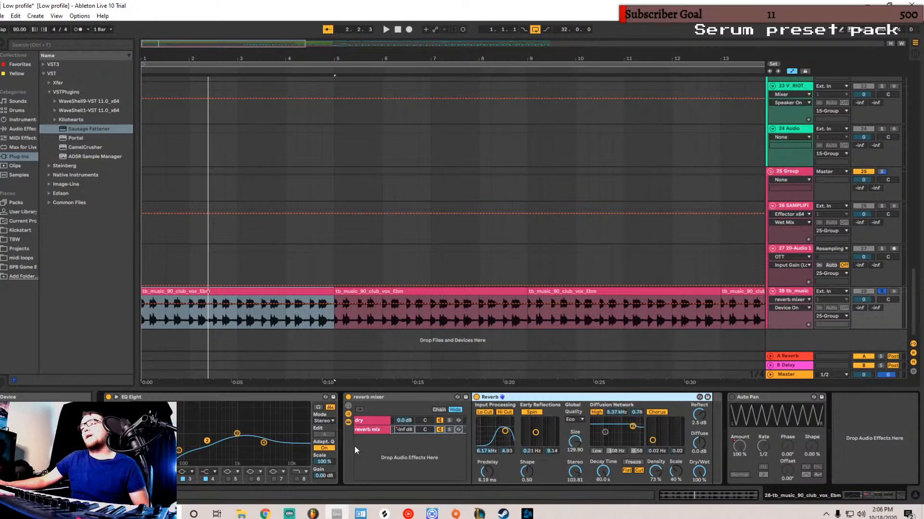
pyautogui.click(375, 421)
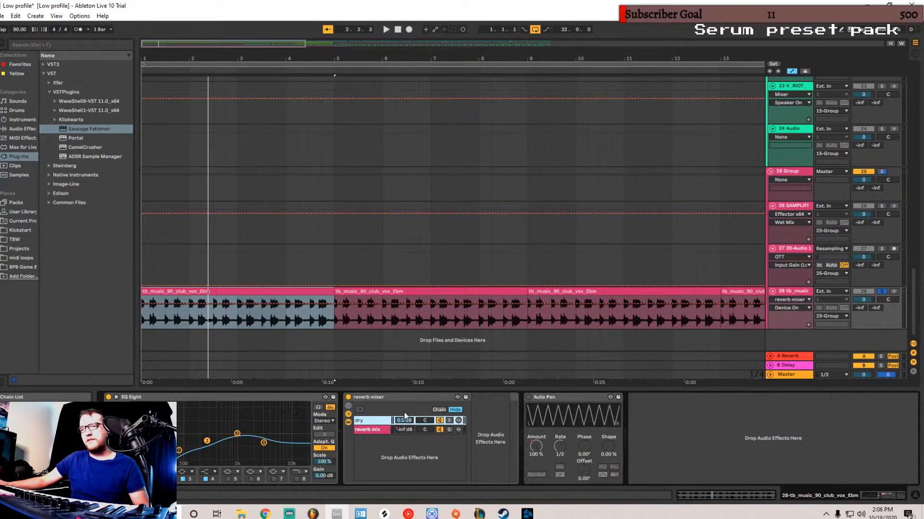
pyautogui.click(374, 431)
pyautogui.click(373, 422)
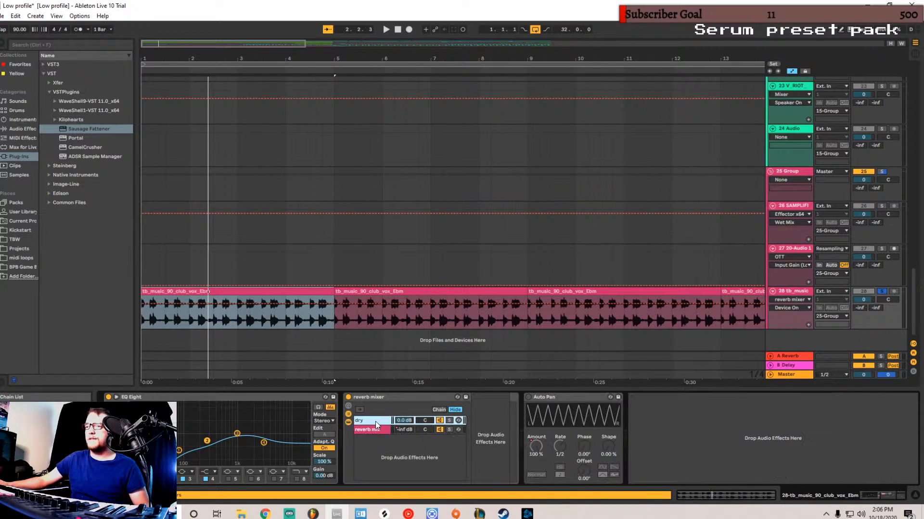
pyautogui.click(378, 431)
pyautogui.click(381, 419)
pyautogui.click(380, 432)
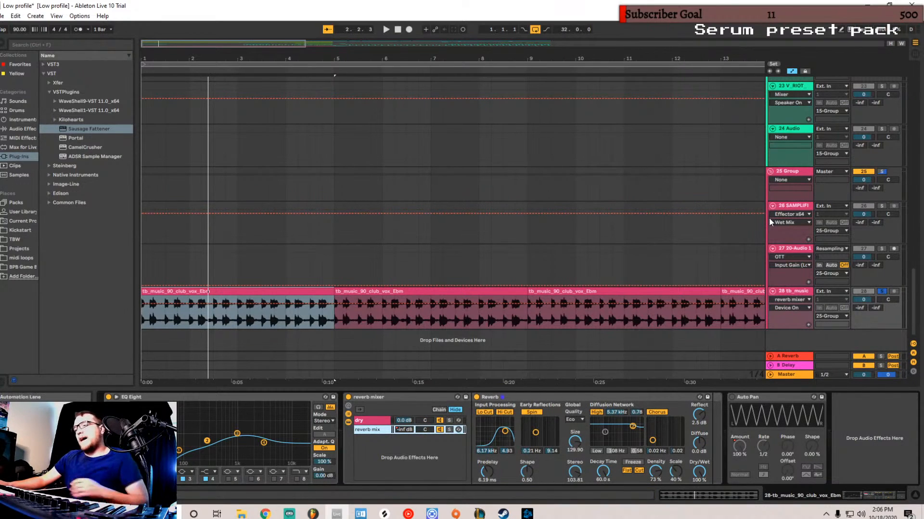
# - Turn Auto Pan back on for track 28, play the vocal clip with all its effects and stop playback
pyautogui.click(731, 398)
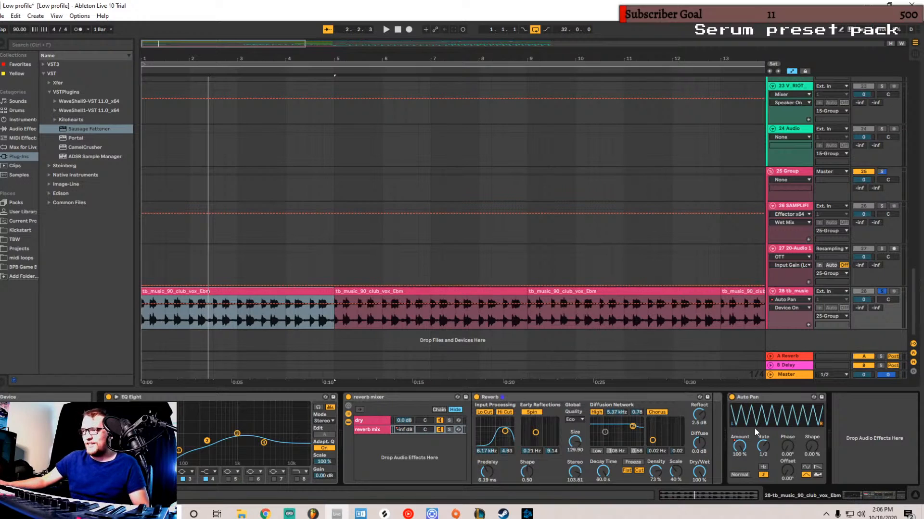
pyautogui.press('space')
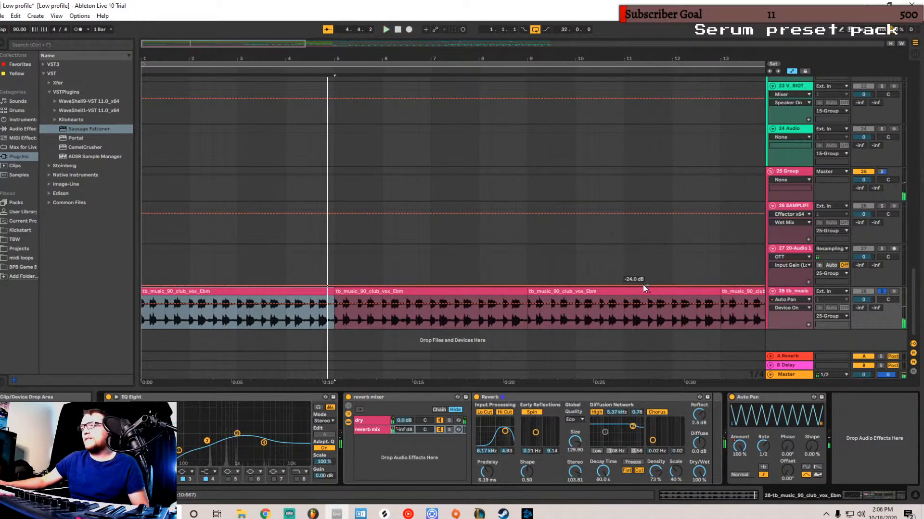
pyautogui.scroll(8, 527, 260)
pyautogui.scroll(12, 532, 264)
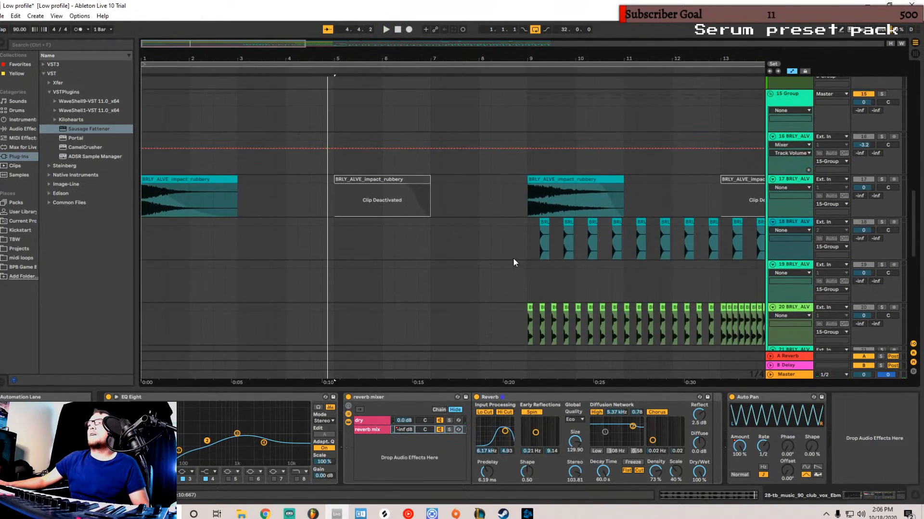
pyautogui.scroll(6, 510, 257)
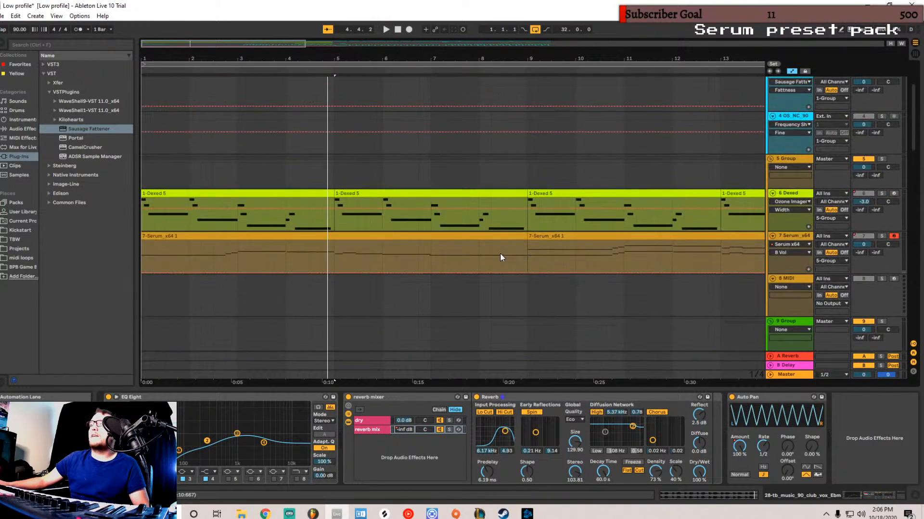
# - Select track 2 Serum_x64 and bypass its Saturator, sub comb rack, EQ Three, Pedal and OTT
pyautogui.click(797, 115)
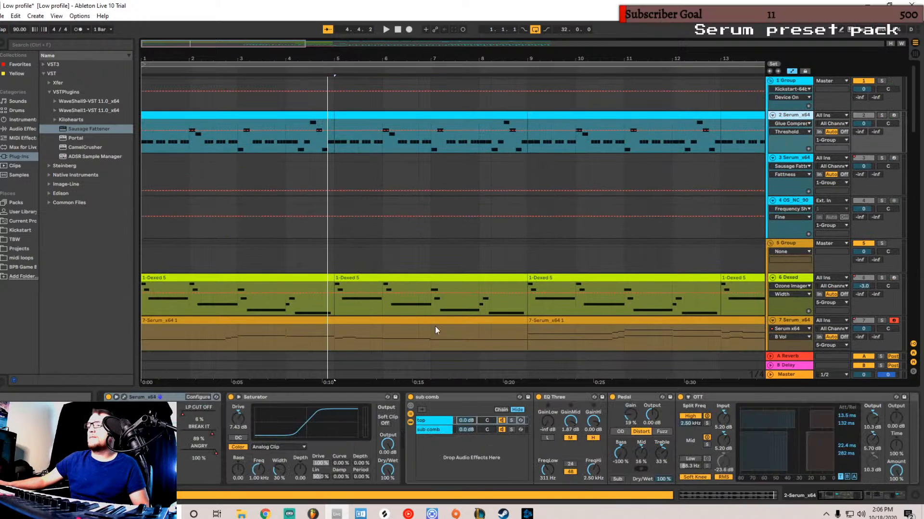
pyautogui.click(231, 397)
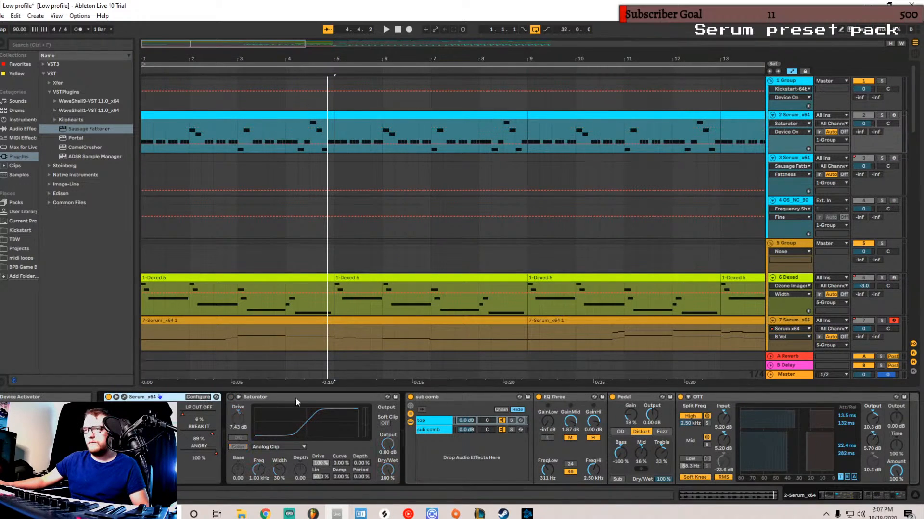
pyautogui.click(410, 397)
# - Bypass track 2's Auto Pan, reverb mixer, CamelCrusher, Auto Filter and Glue Compressor
pyautogui.moveTo(860, 498); pyautogui.dragTo(913, 497)
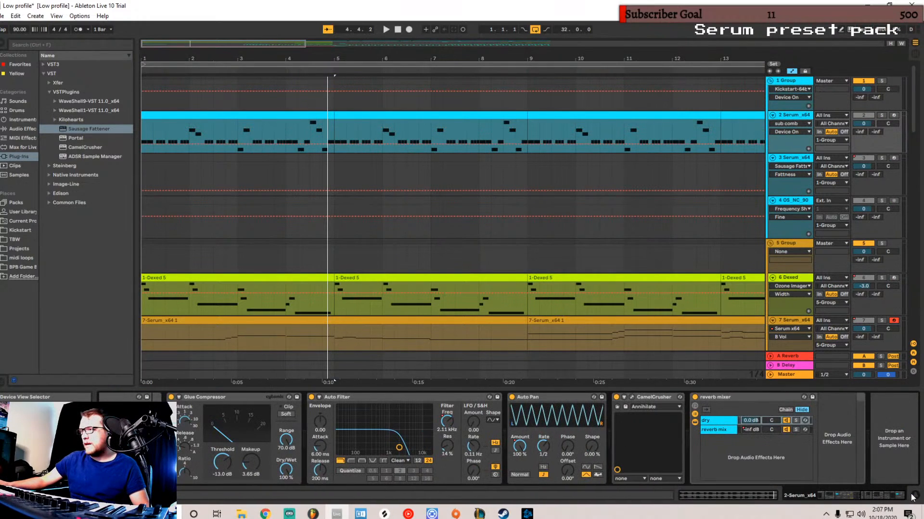
pyautogui.click(511, 397)
pyautogui.click(694, 397)
pyautogui.click(616, 397)
pyautogui.click(311, 397)
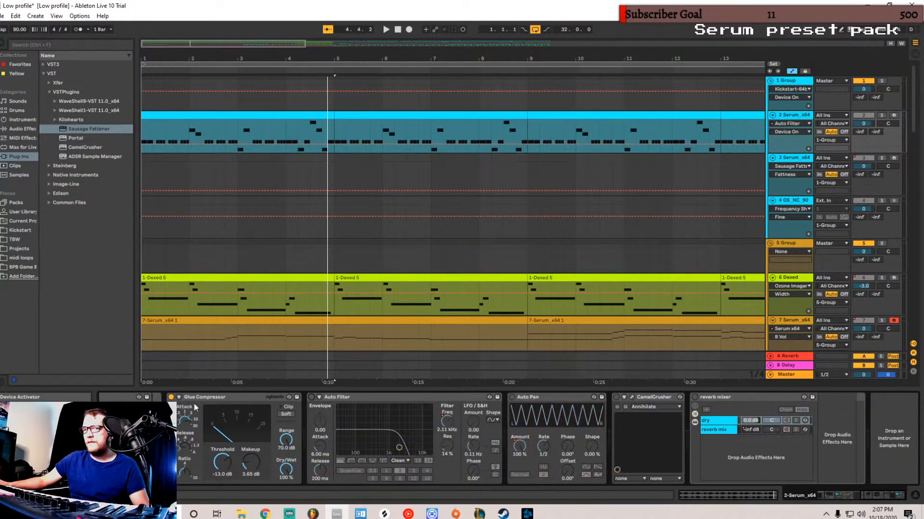
pyautogui.click(171, 397)
# - View track 2's Serum preset, solo the track during playback and close the plug-in window
pyautogui.moveTo(870, 492); pyautogui.dragTo(765, 490)
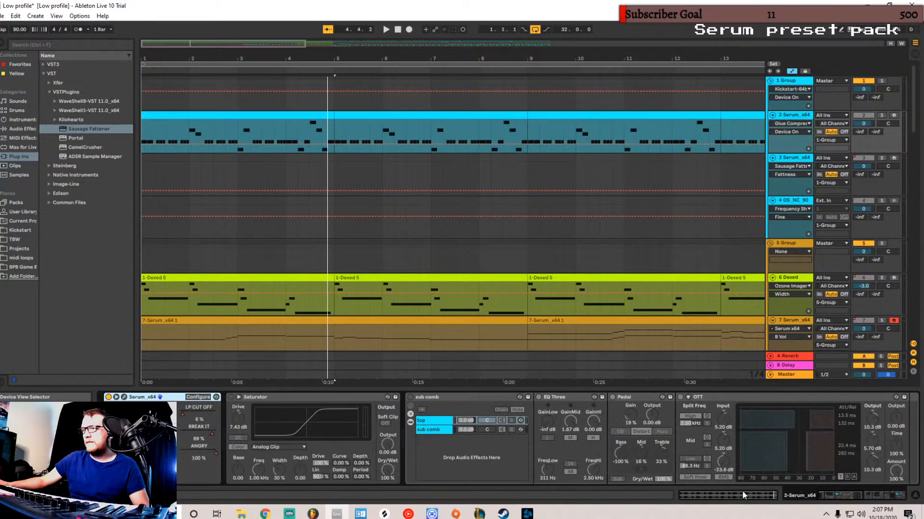
pyautogui.click(124, 397)
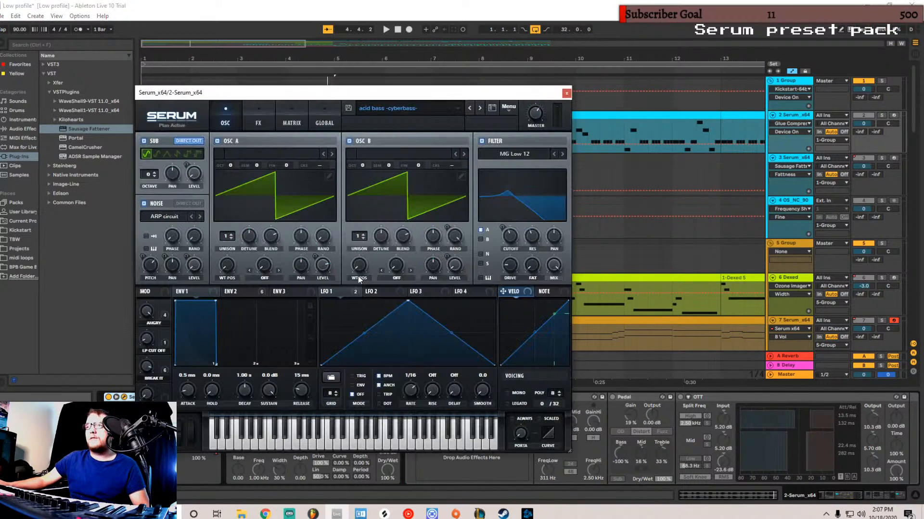
pyautogui.click(388, 29)
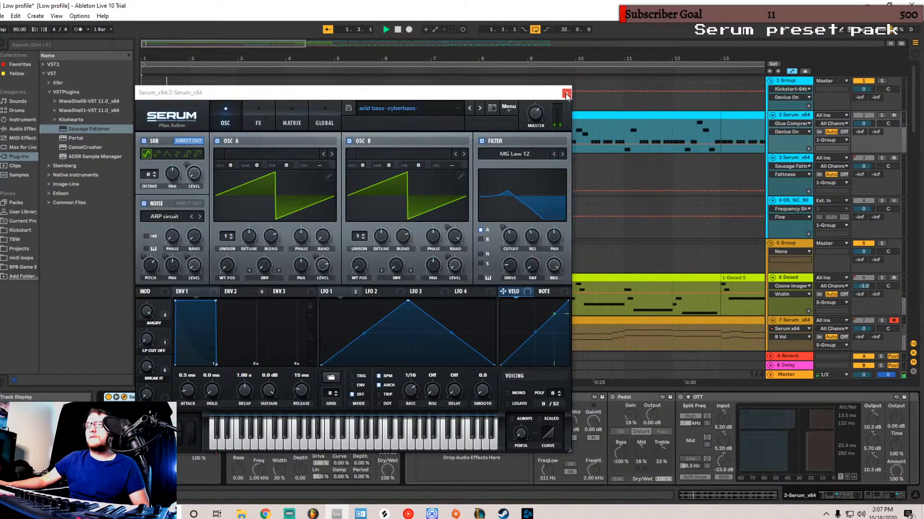
pyautogui.click(885, 114)
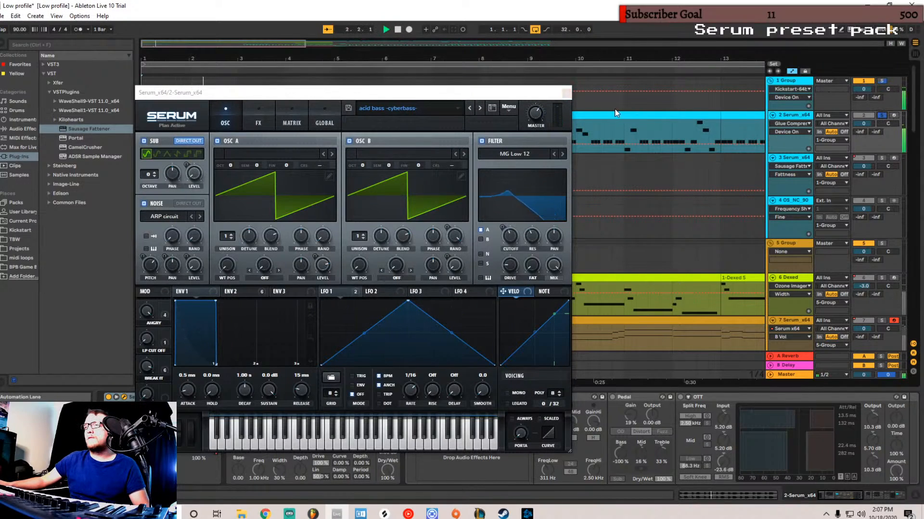
pyautogui.click(567, 95)
# - Play the soloed, unprocessed bass from around bar 17, stop playback and reselect track 2
pyautogui.moveTo(287, 42); pyautogui.dragTo(439, 55)
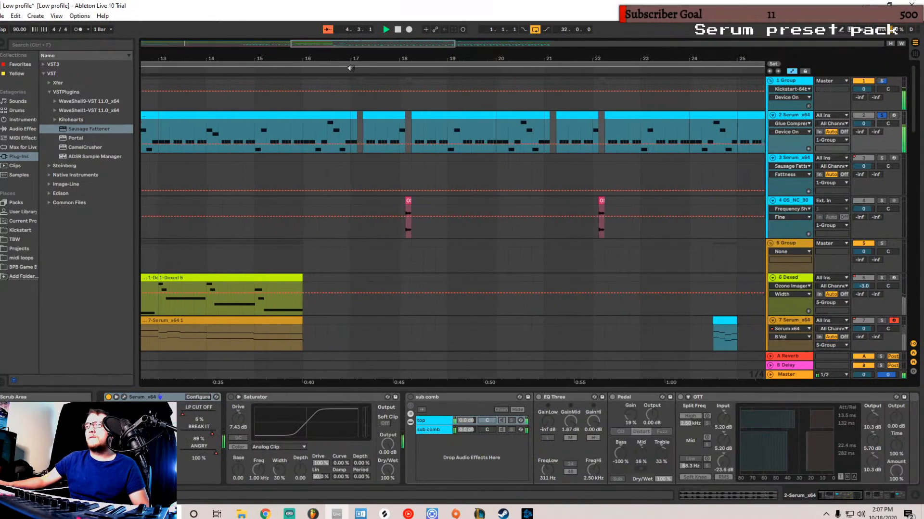
pyautogui.click(350, 87)
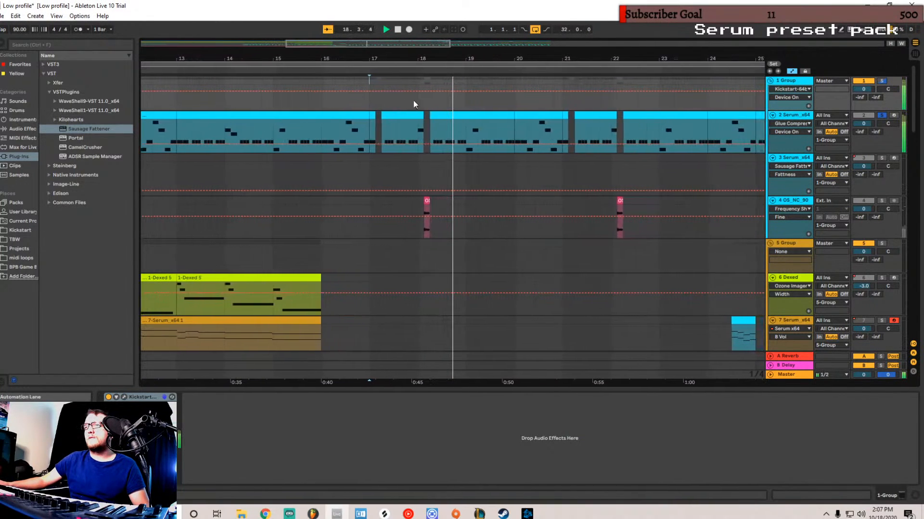
pyautogui.click(797, 117)
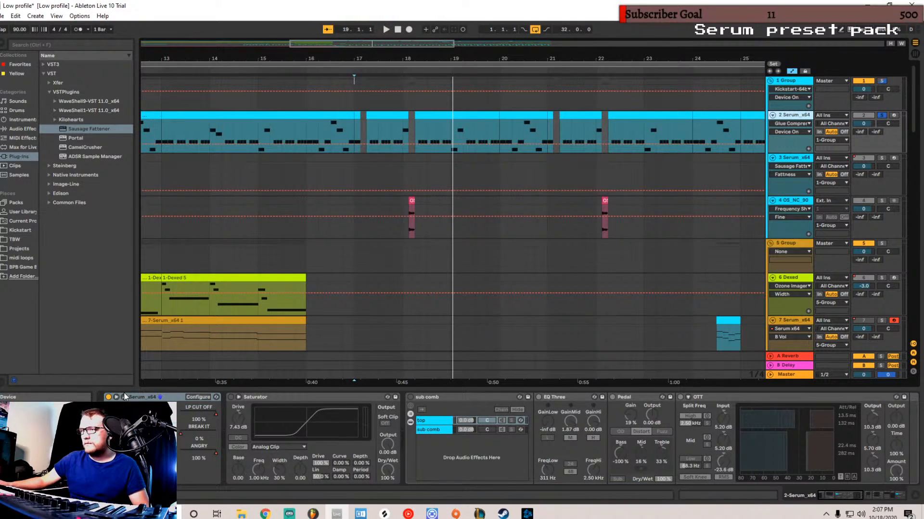
pyautogui.click(431, 420)
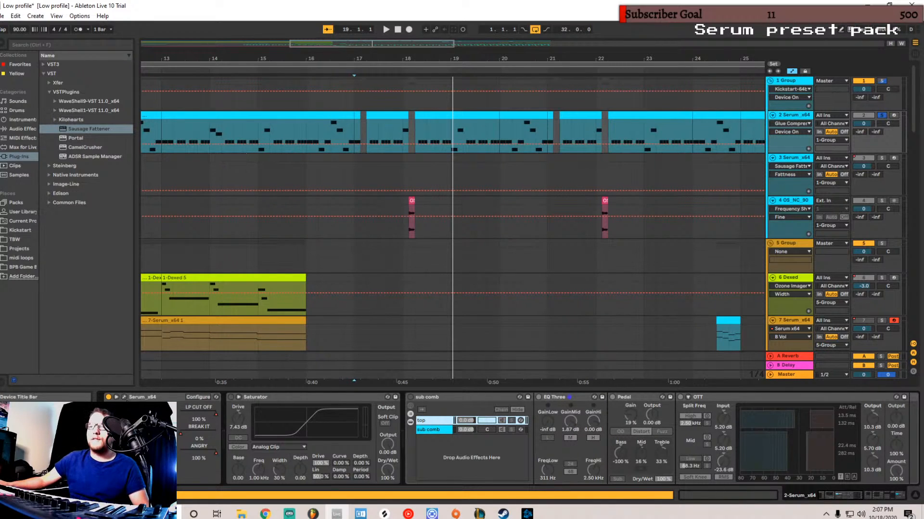
# - Reopen Serum on track 2 and compare the shapes and modulation targets of ENV 1 and ENV 2
pyautogui.click(124, 397)
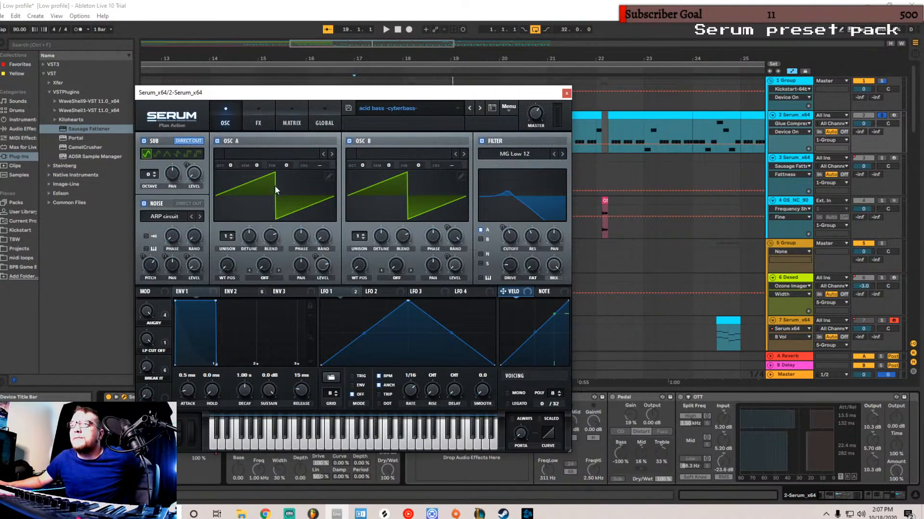
pyautogui.click(224, 293)
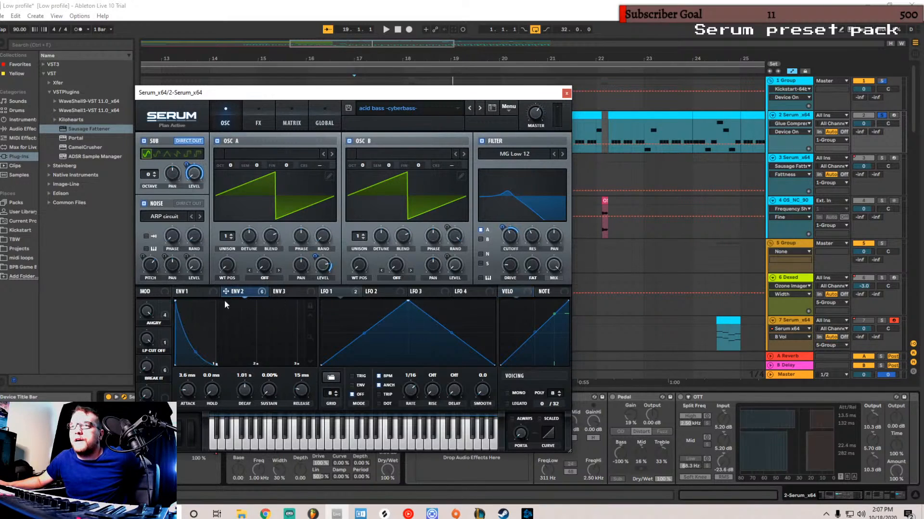
pyautogui.click(183, 291)
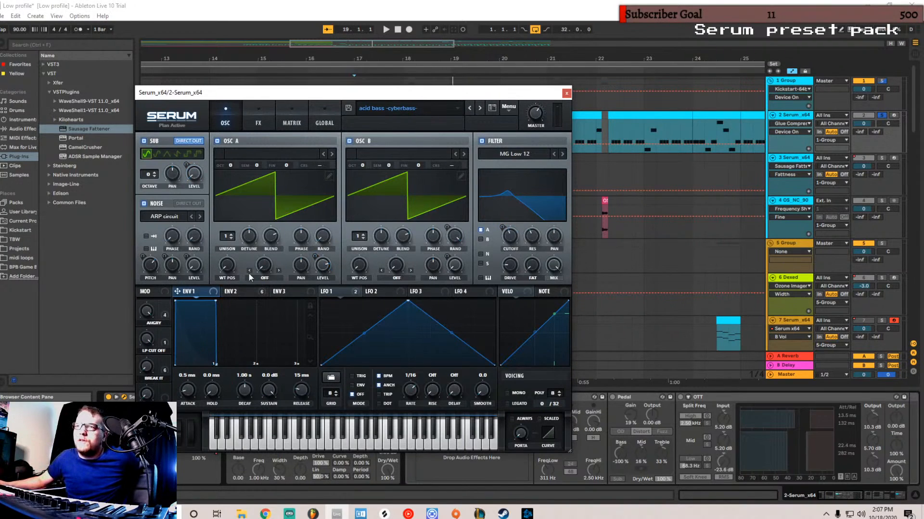
pyautogui.click(246, 294)
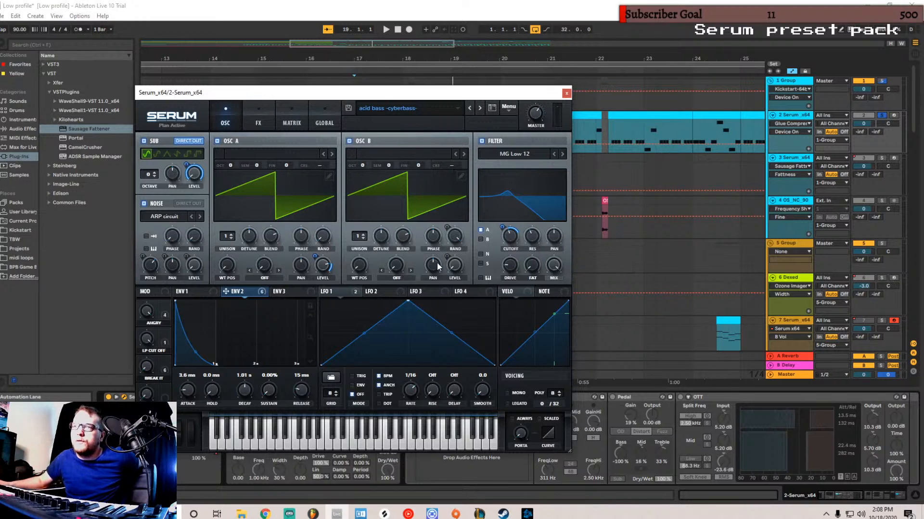
# - Lower Serum's ANGRY macro to 0%, play the bass and highlight the parameters that the macro modulates
pyautogui.click(153, 315)
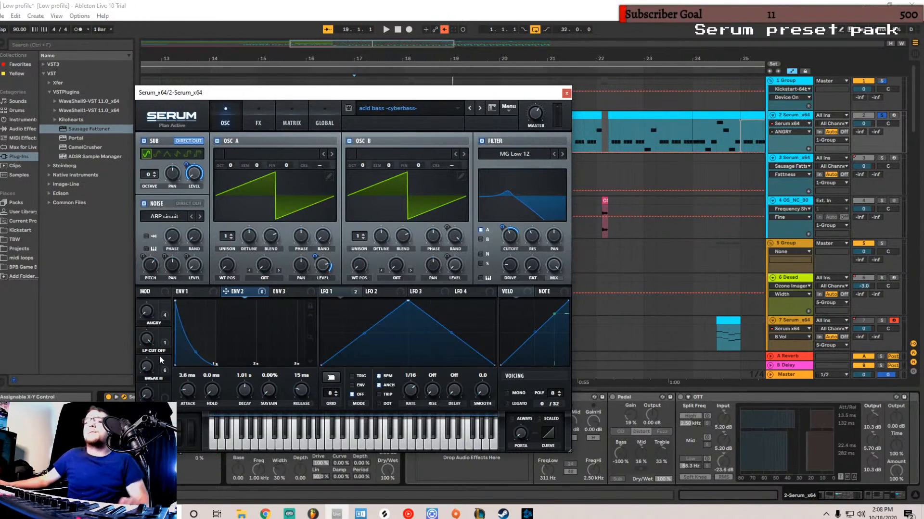
pyautogui.press('space')
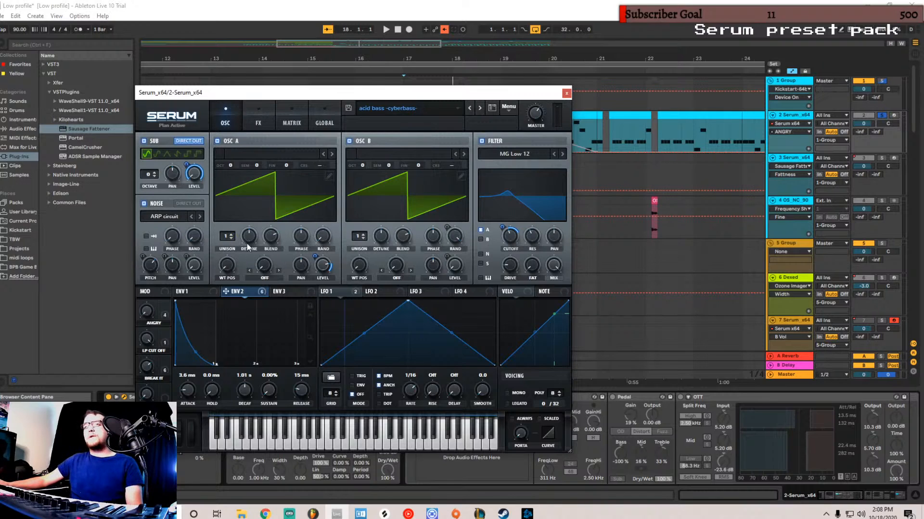
pyautogui.moveTo(145, 310); pyautogui.dragTo(364, 164)
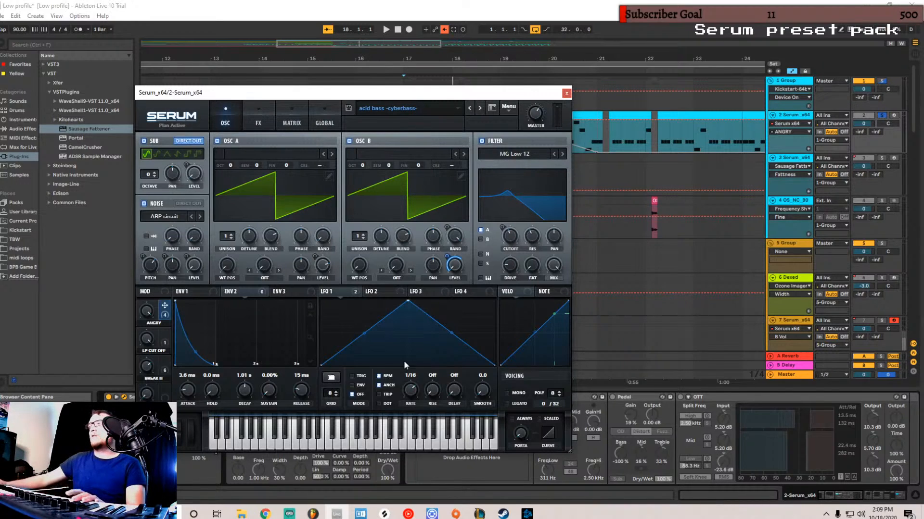
# - Arm track 2 to audition notes, highlight ENV 2's modulation targets and review Serum's effects chain
pyautogui.click(606, 198)
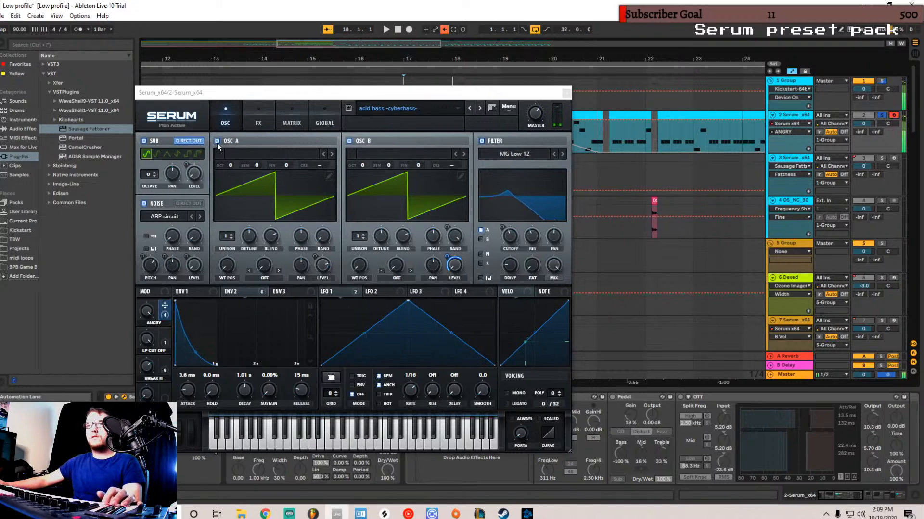
pyautogui.click(236, 292)
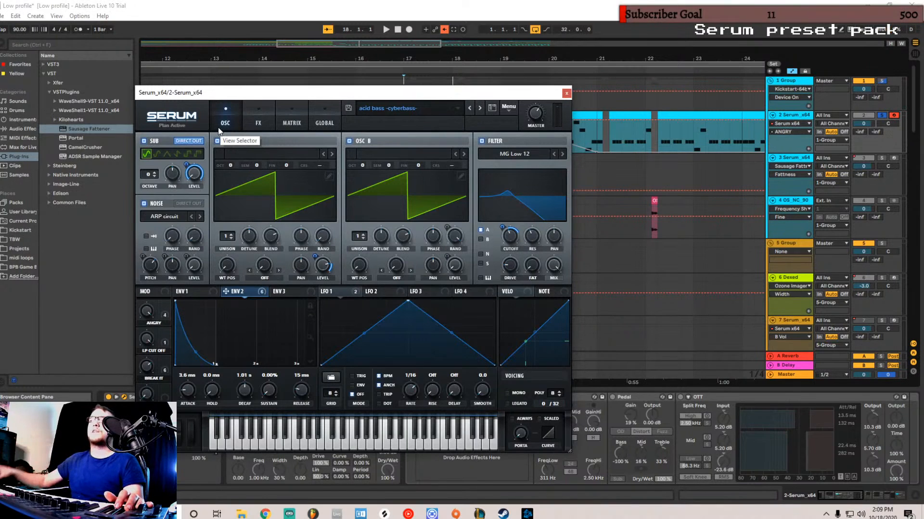
pyautogui.click(254, 123)
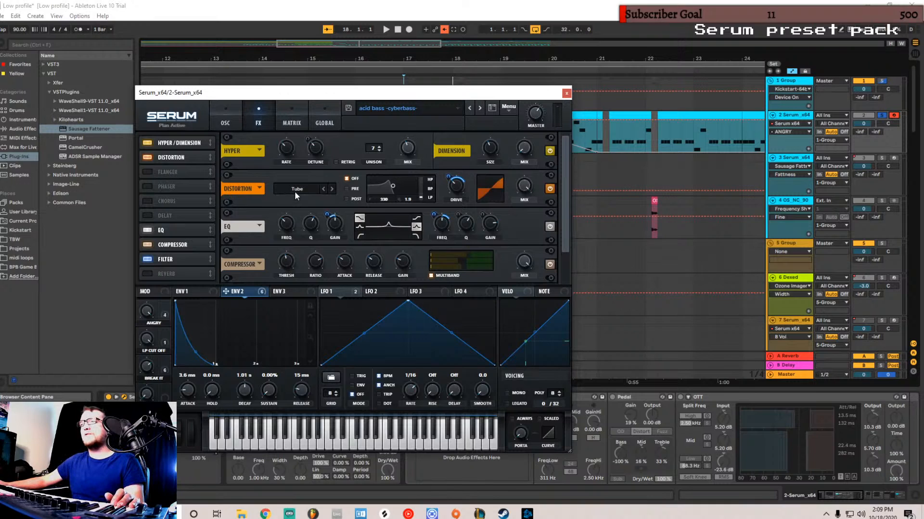
pyautogui.moveTo(210, 157)
pyautogui.mouseDown()
pyautogui.moveTo(214, 135)
pyautogui.moveTo(210, 159)
pyautogui.mouseUp()
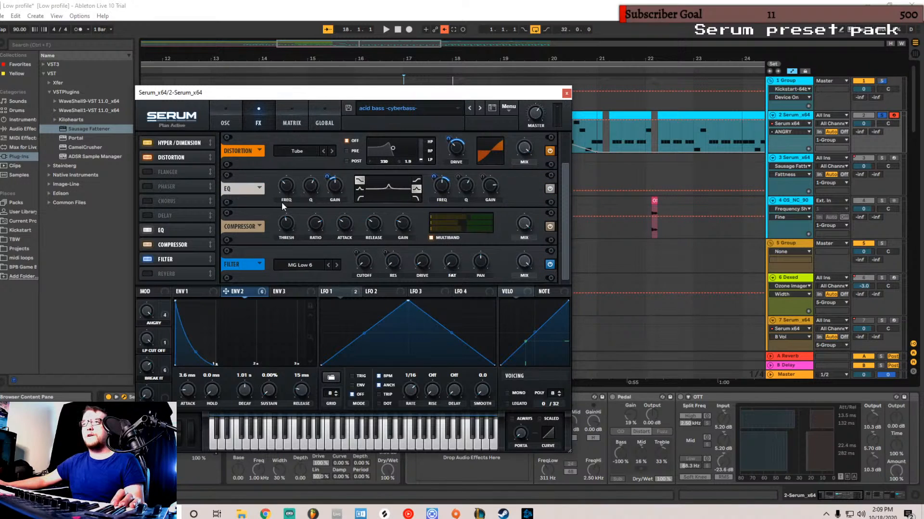
pyautogui.scroll(1, 302, 145)
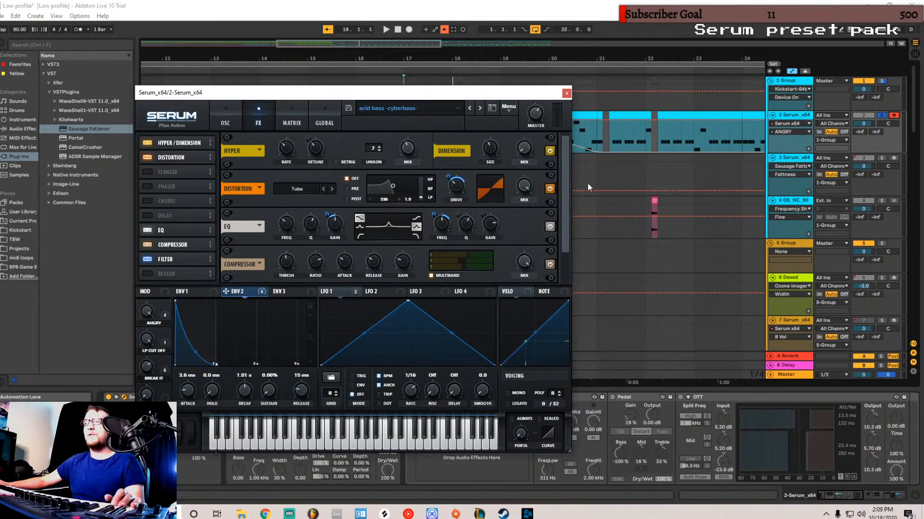
pyautogui.moveTo(565, 182); pyautogui.dragTo(561, 205)
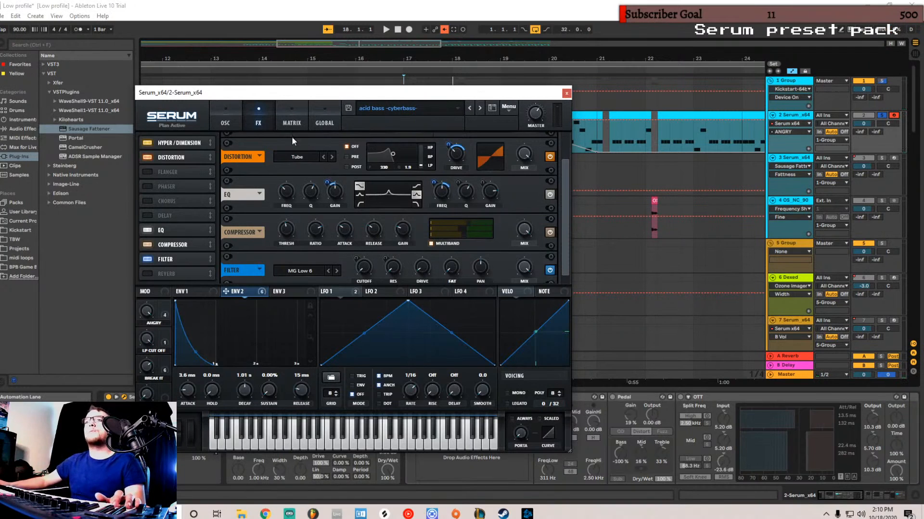
# - Compare ENV 2's modulation targets among Serum's oscillator and filter settings with those in its effects chain
pyautogui.click(219, 113)
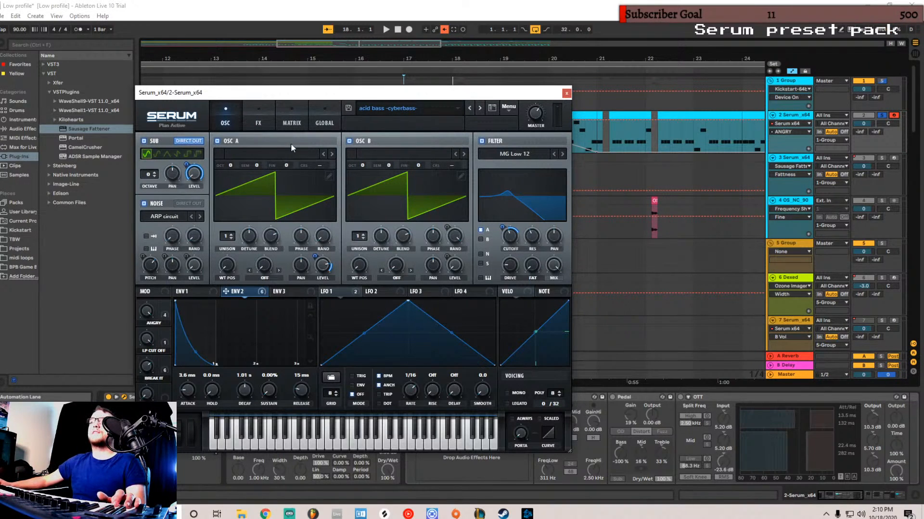
pyautogui.click(258, 109)
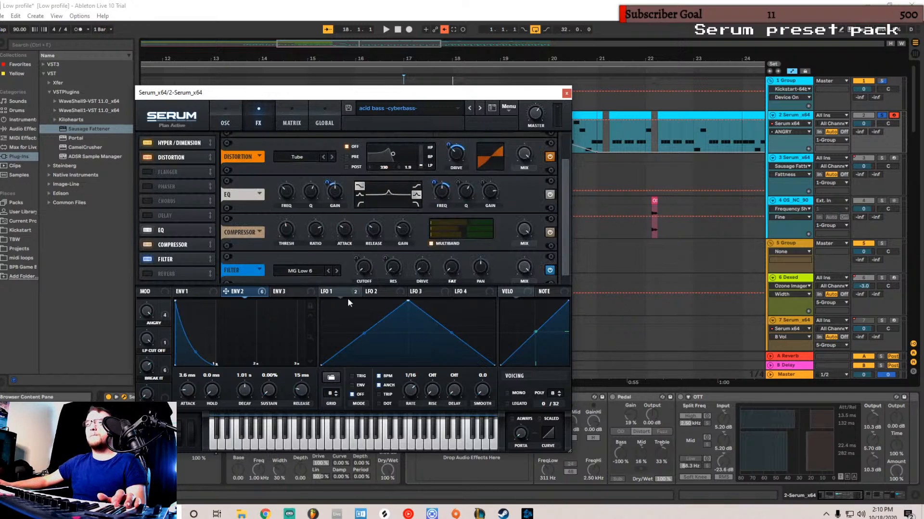
pyautogui.click(225, 118)
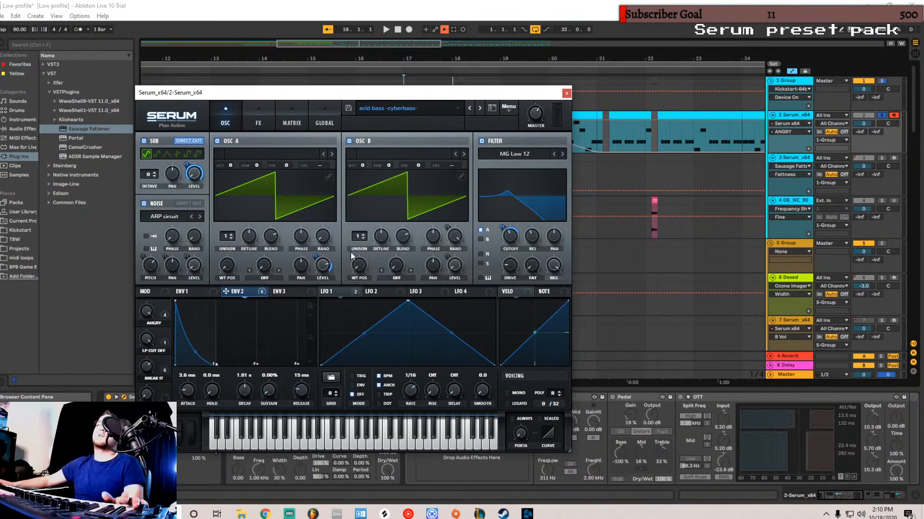
pyautogui.click(259, 121)
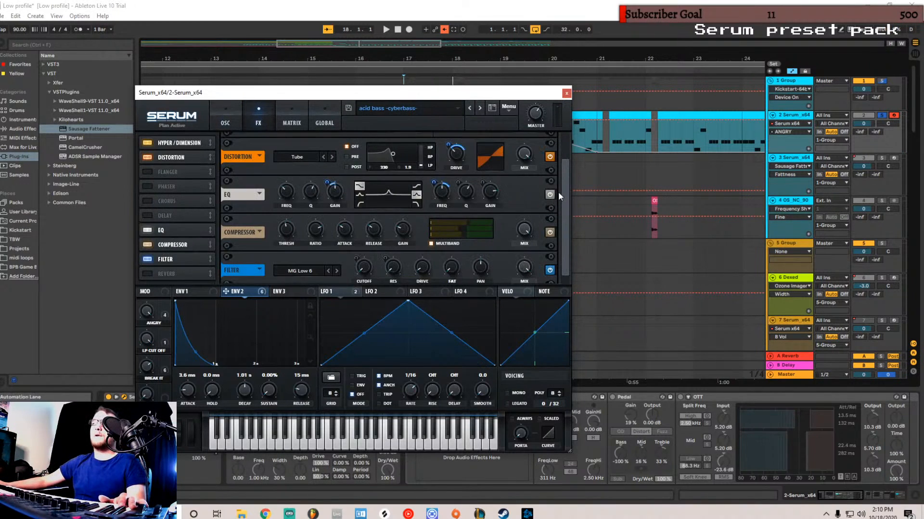
pyautogui.scroll(-1, 563, 190)
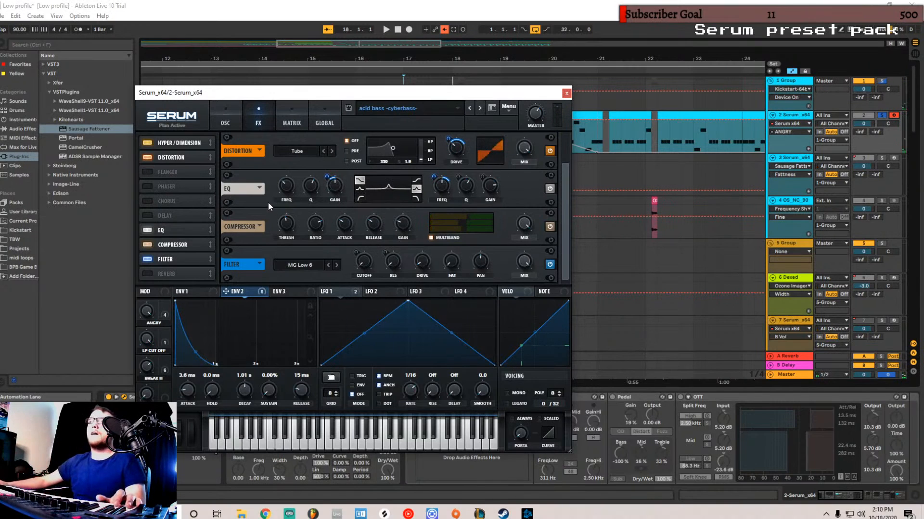
pyautogui.click(227, 122)
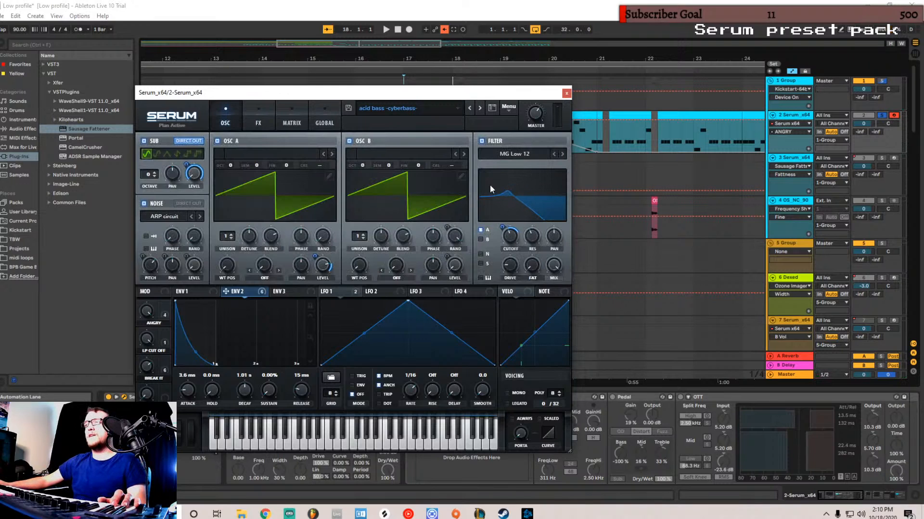
pyautogui.click(257, 123)
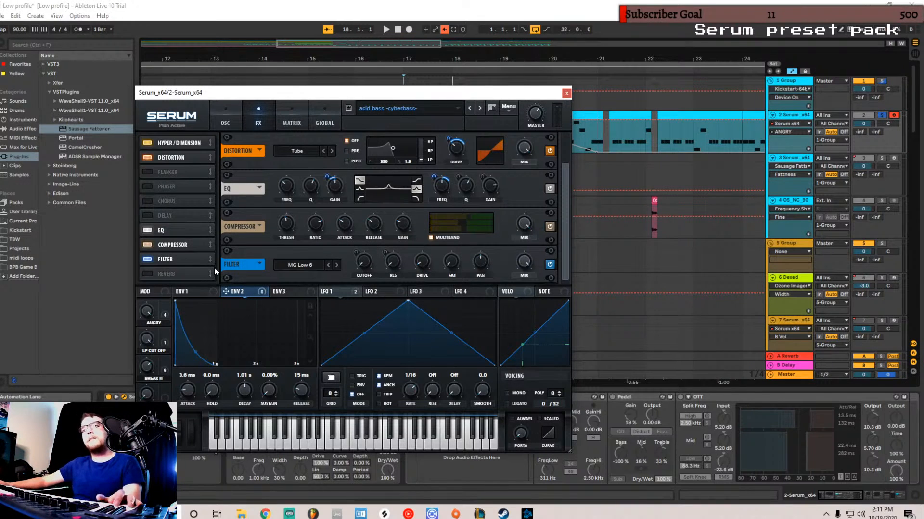
# - Sweep Serum's LP CUT OFF macro down to 0% while playing from the arrangement's start, stop playback and close Serum
pyautogui.click(146, 340)
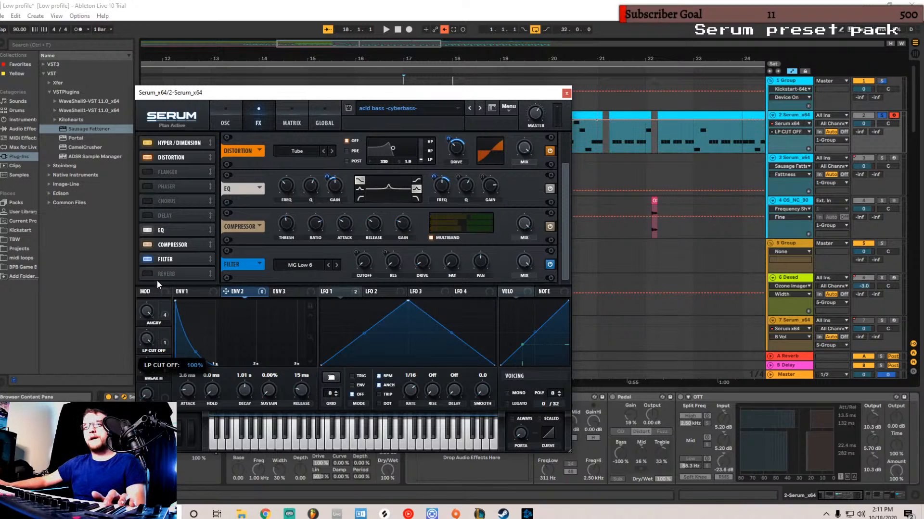
pyautogui.click(386, 29)
pyautogui.moveTo(146, 340)
pyautogui.mouseDown()
pyautogui.moveTo(164, 246)
pyautogui.moveTo(148, 347)
pyautogui.mouseUp()
pyautogui.press('space')
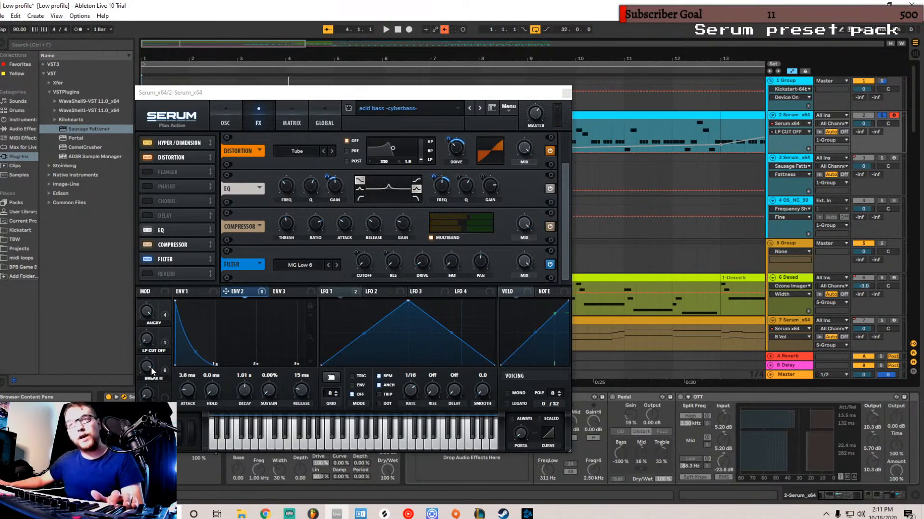
pyautogui.click(566, 92)
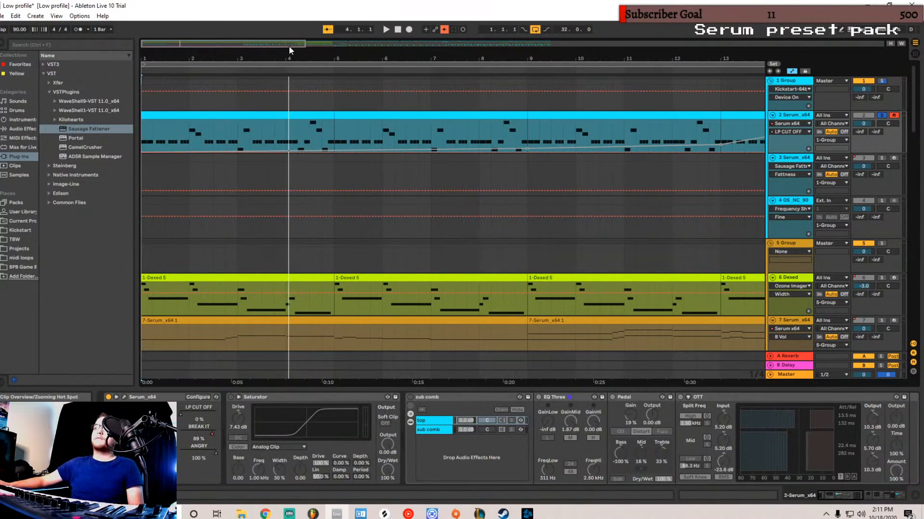
# - Re-enable the overridden automation of Serum's ANGRY and LP CUT OFF macros on track 2
pyautogui.moveTo(282, 45); pyautogui.dragTo(400, 59)
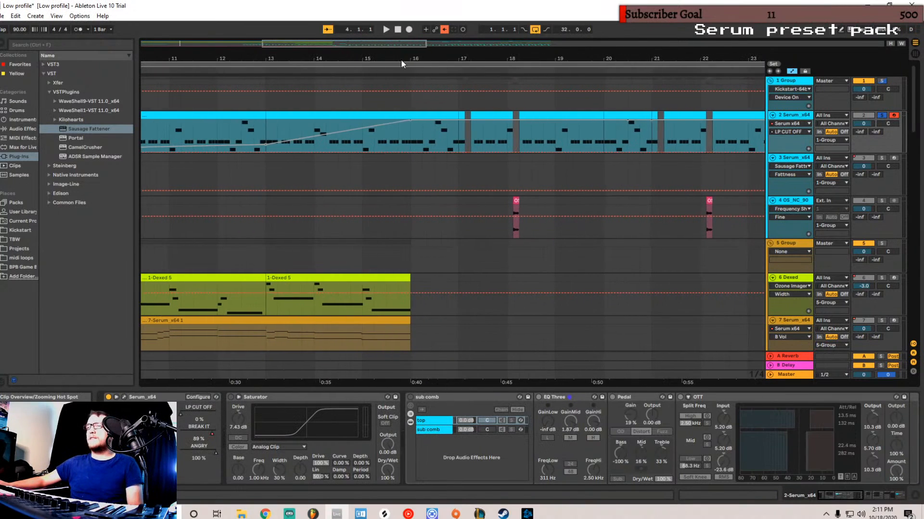
pyautogui.rightClick(213, 452)
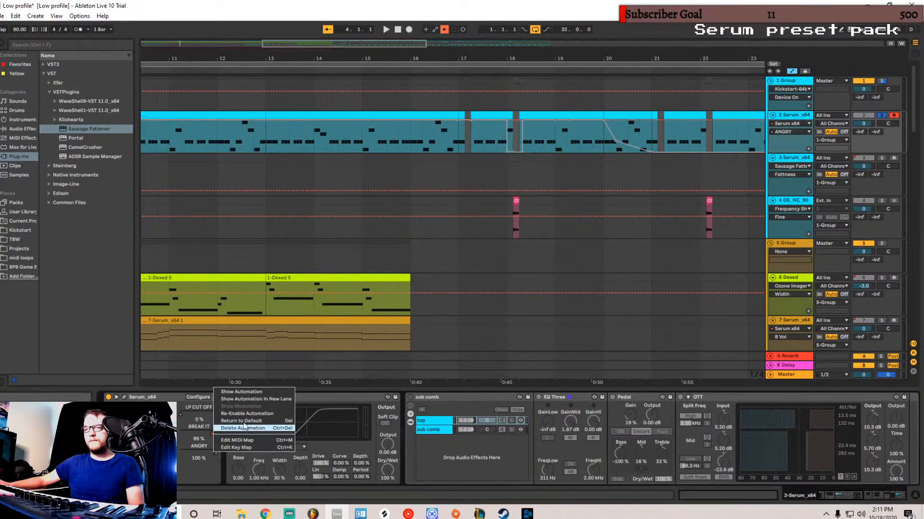
pyautogui.click(226, 414)
pyautogui.rightClick(184, 414)
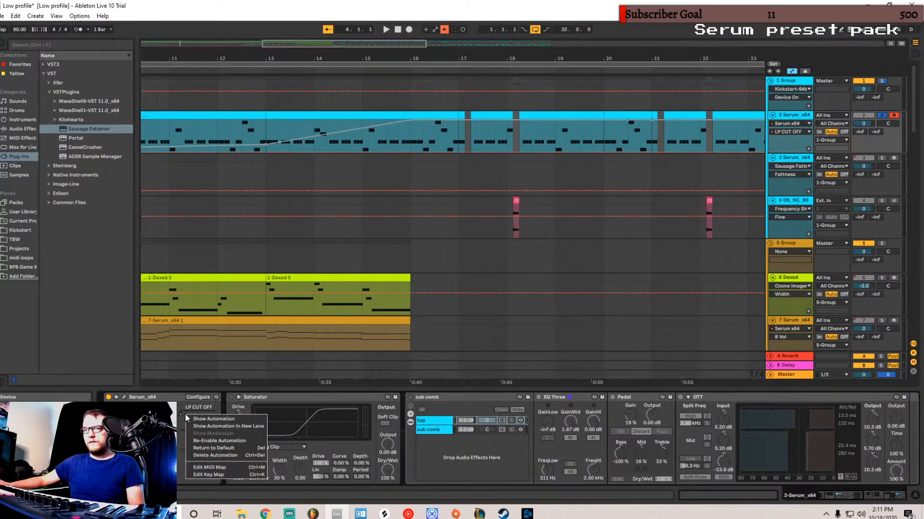
pyautogui.click(214, 440)
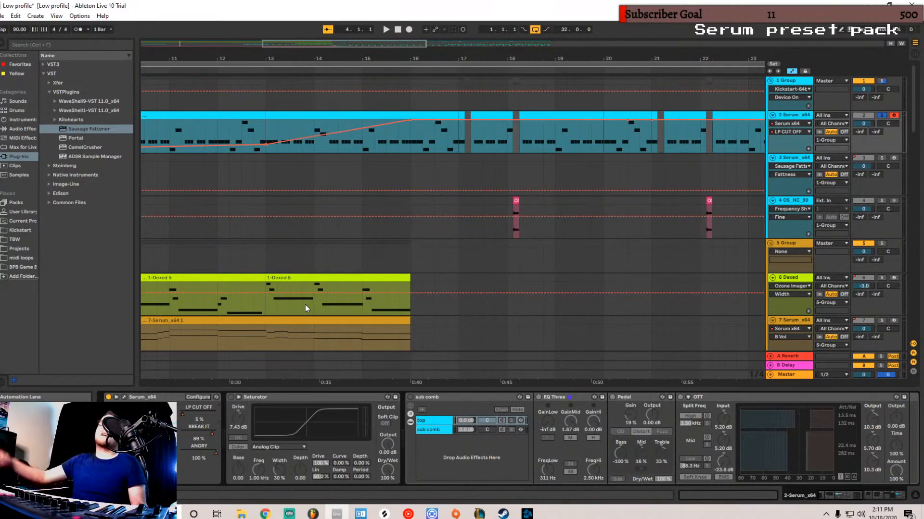
# - Play the soloed bass group from around bar 17 to hear the section with the track 4 sample
pyautogui.moveTo(353, 43); pyautogui.dragTo(396, 42)
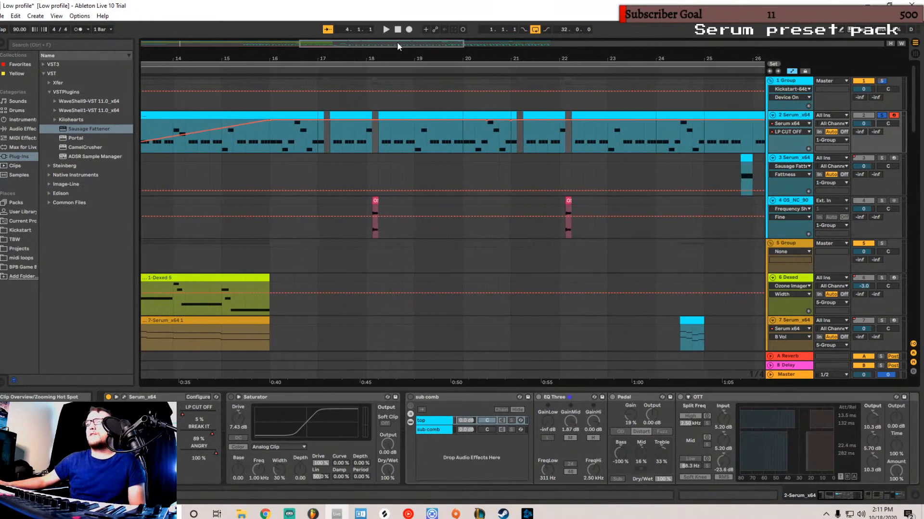
pyautogui.click(316, 97)
pyautogui.press('space')
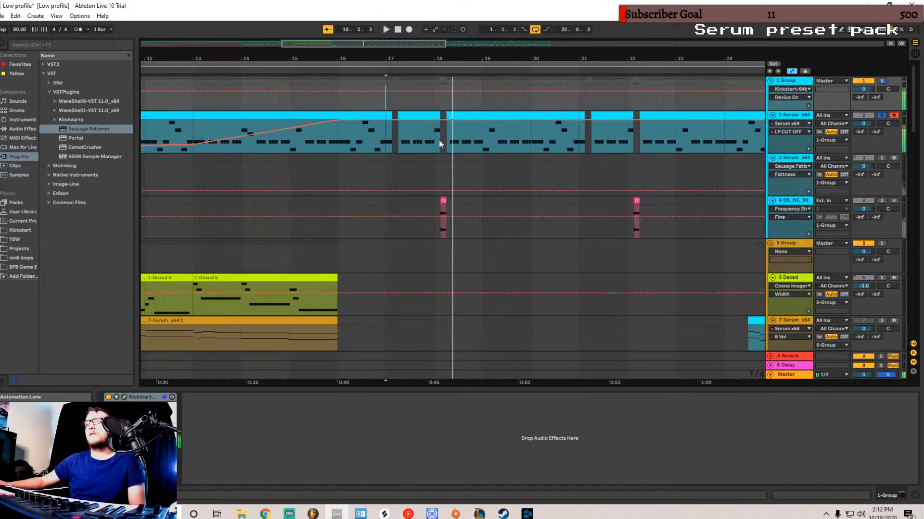
pyautogui.click(437, 101)
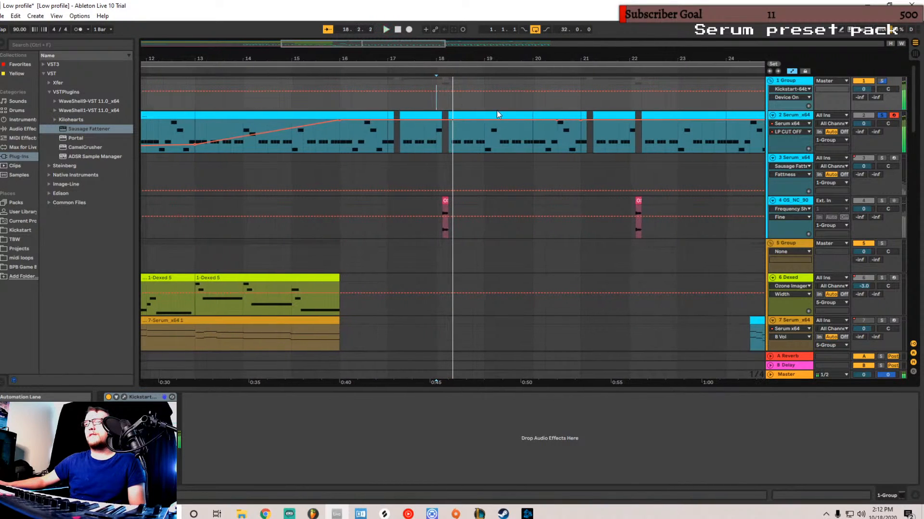
# - Display track 2's ANGRY automation, followed by its BREAK IT automation, and review the curves across bars 10 to 21
pyautogui.click(802, 117)
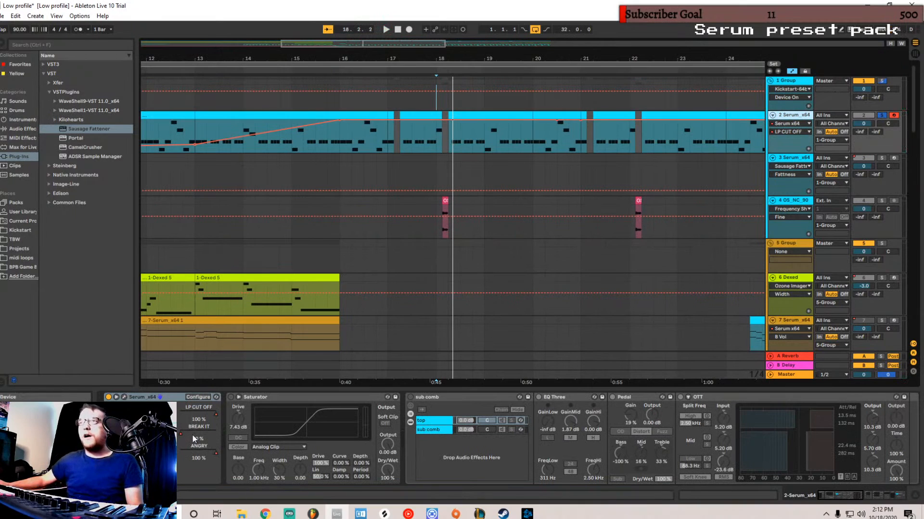
pyautogui.click(210, 452)
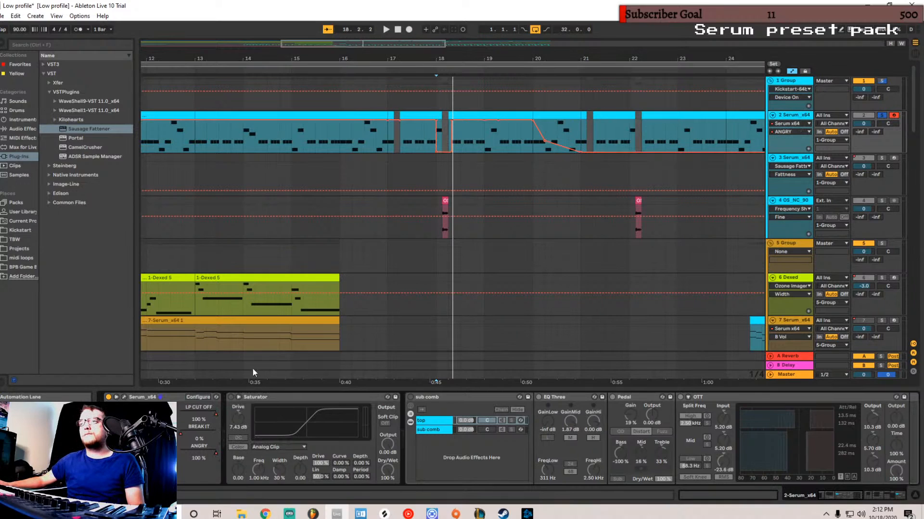
pyautogui.rightClick(204, 420)
pyautogui.click(208, 439)
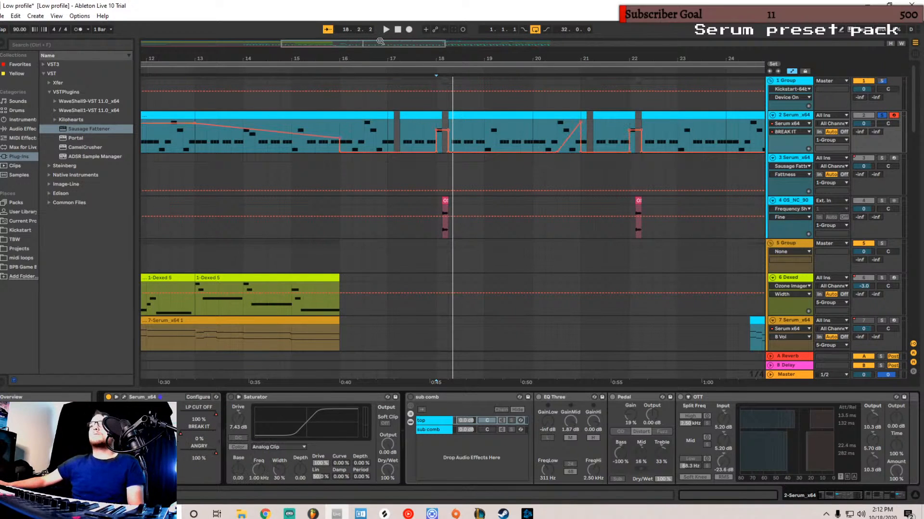
pyautogui.hscroll(-5, 423, 116)
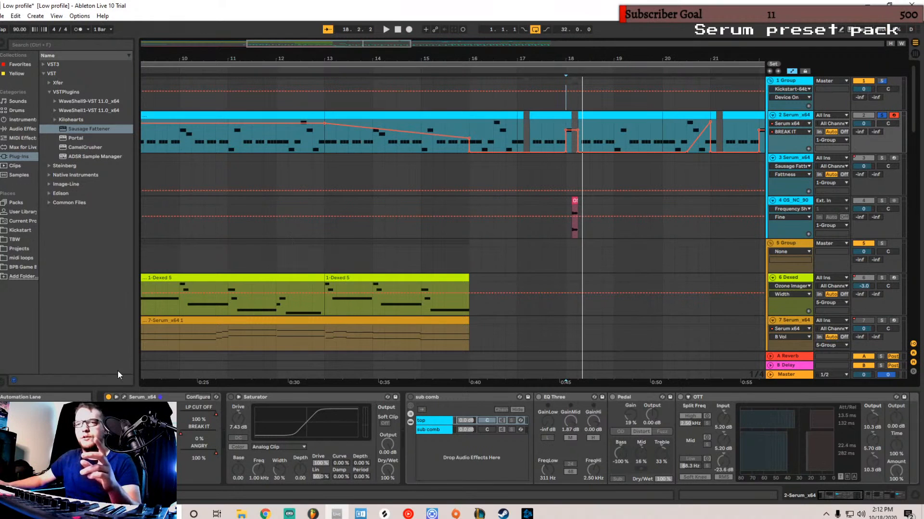
# - Open Serum on track 2, examine the BREAK IT macro's modulation targets among the oscillators and effects, and close the plug-in
pyautogui.click(124, 397)
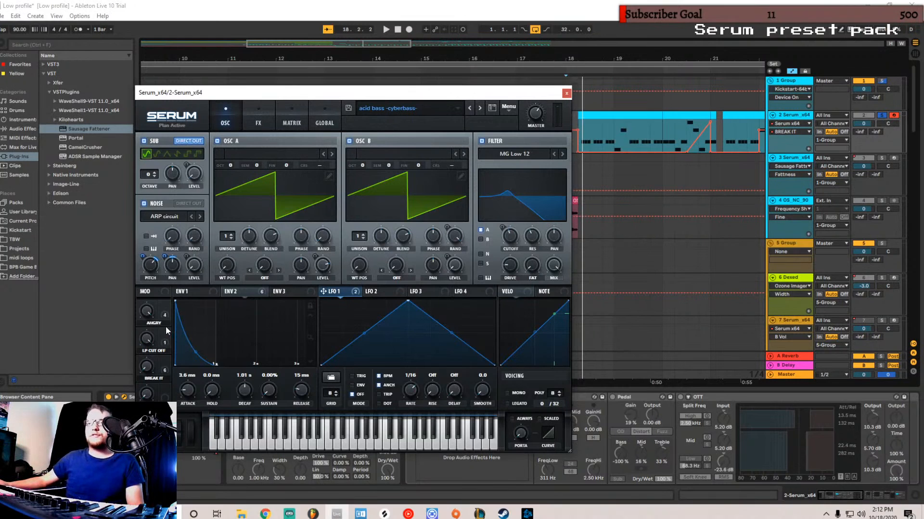
pyautogui.moveTo(166, 358)
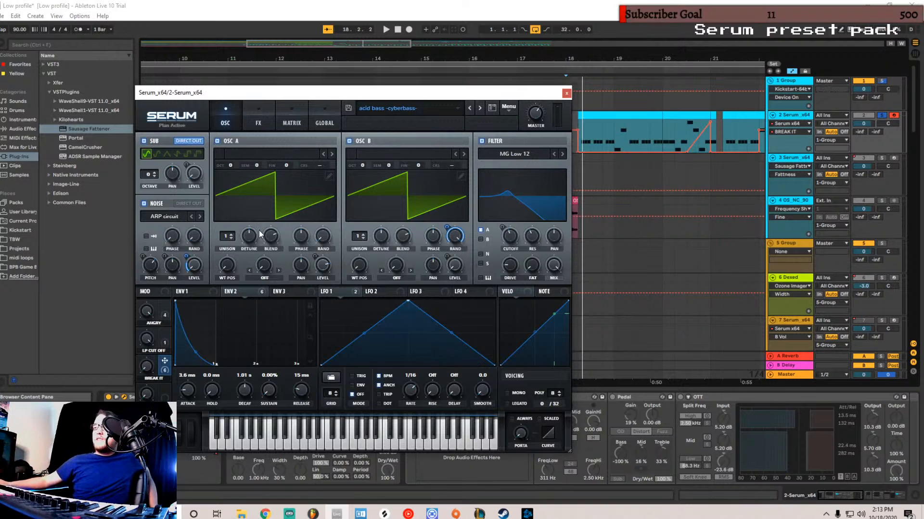
pyautogui.click(251, 115)
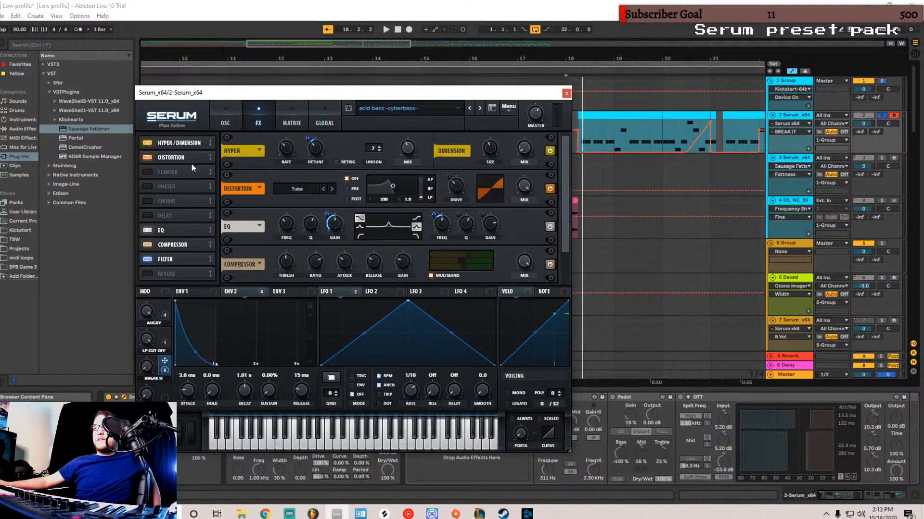
pyautogui.click(210, 115)
pyautogui.click(259, 115)
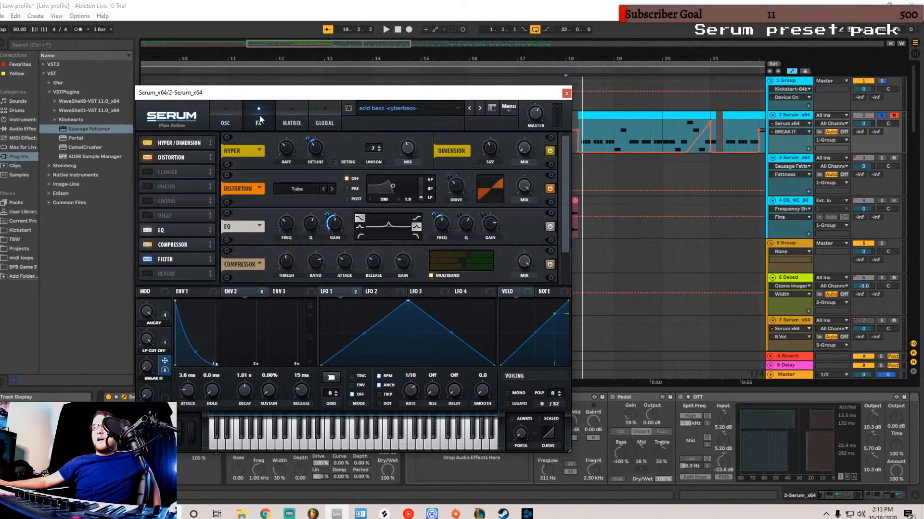
pyautogui.moveTo(567, 166); pyautogui.dragTo(561, 190)
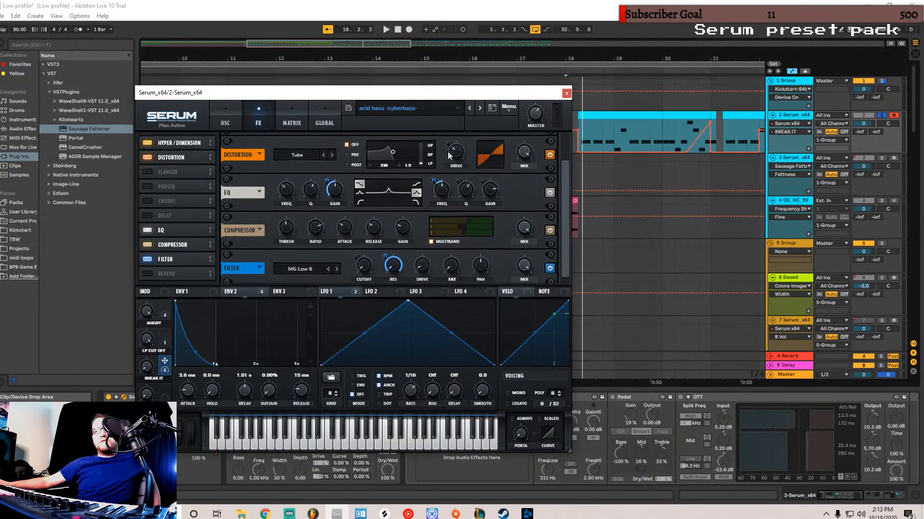
pyautogui.moveTo(567, 225); pyautogui.dragTo(562, 237)
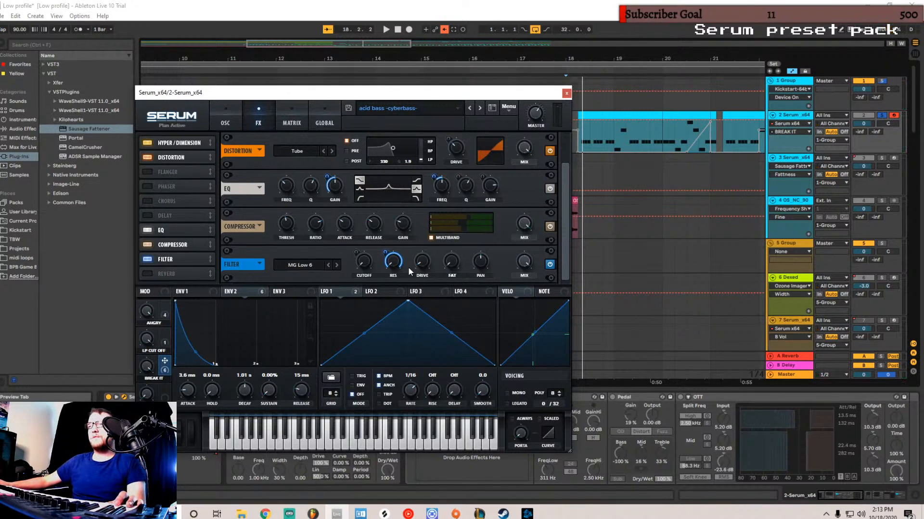
pyautogui.click(566, 94)
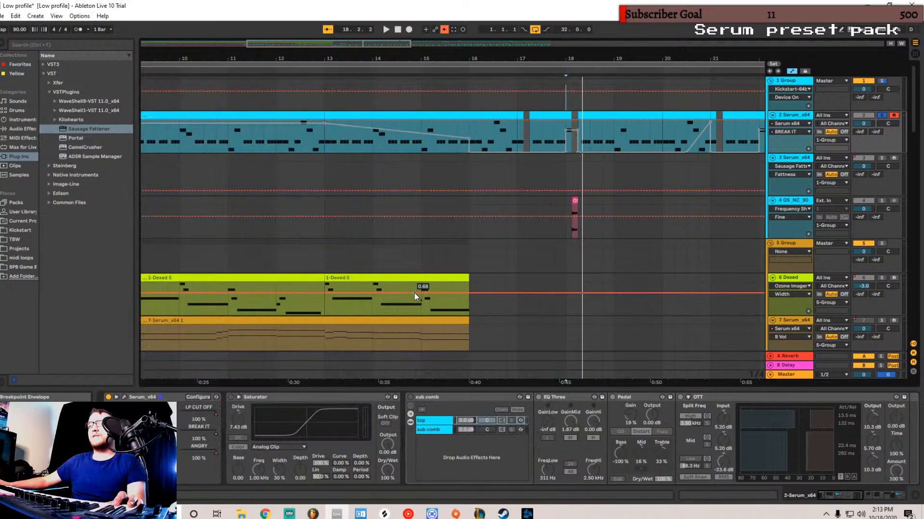
# - Re-enable the overridden automation of Serum's BREAK IT macro on track 2
pyautogui.rightClick(214, 429)
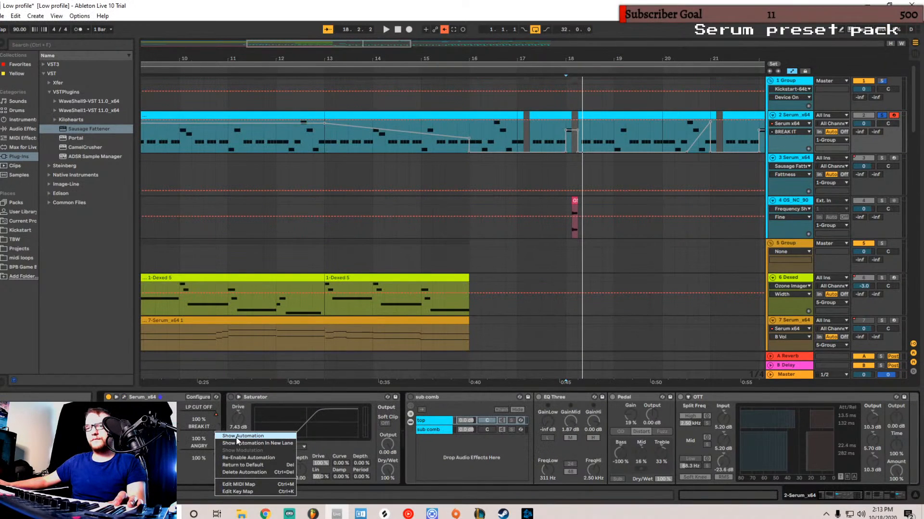
pyautogui.click(248, 438)
pyautogui.rightClick(214, 430)
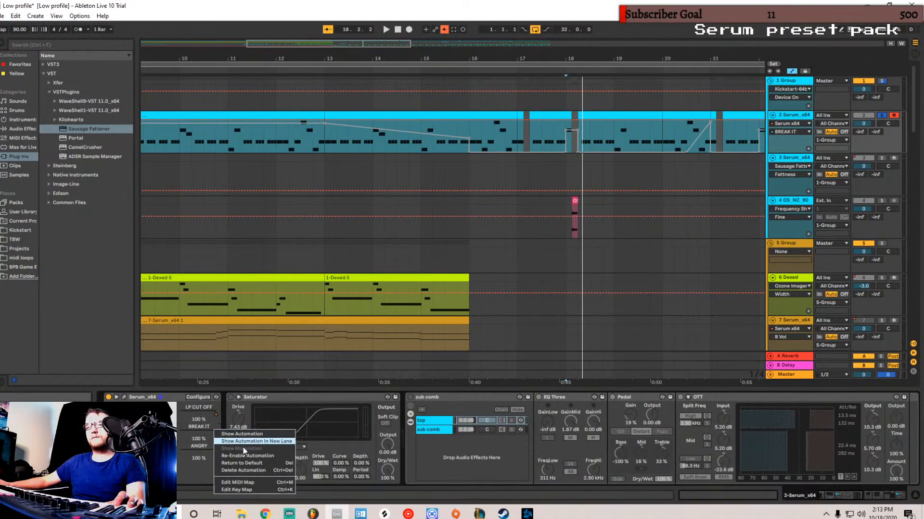
pyautogui.click(243, 456)
# - Display track 2's LP CUT OFF automation and play the bass through the filter rise around bars 13 to 16
pyautogui.click(425, 168)
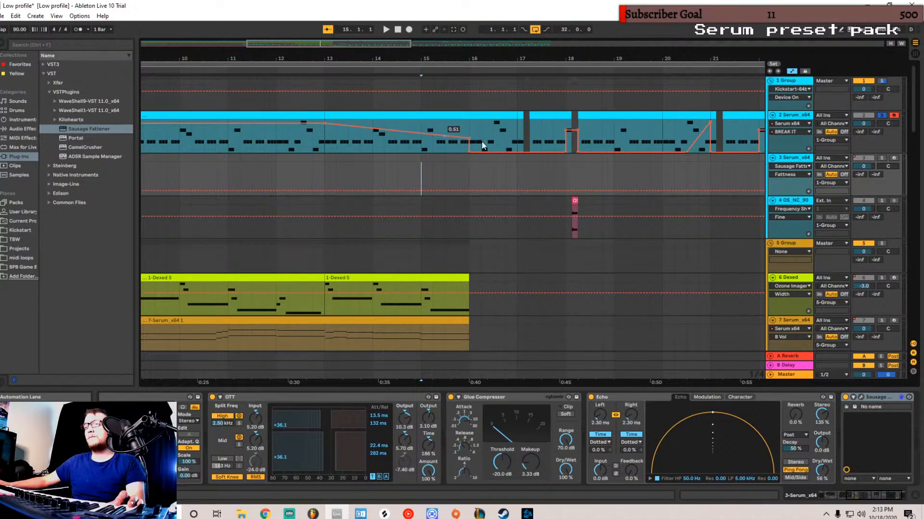
pyautogui.click(785, 117)
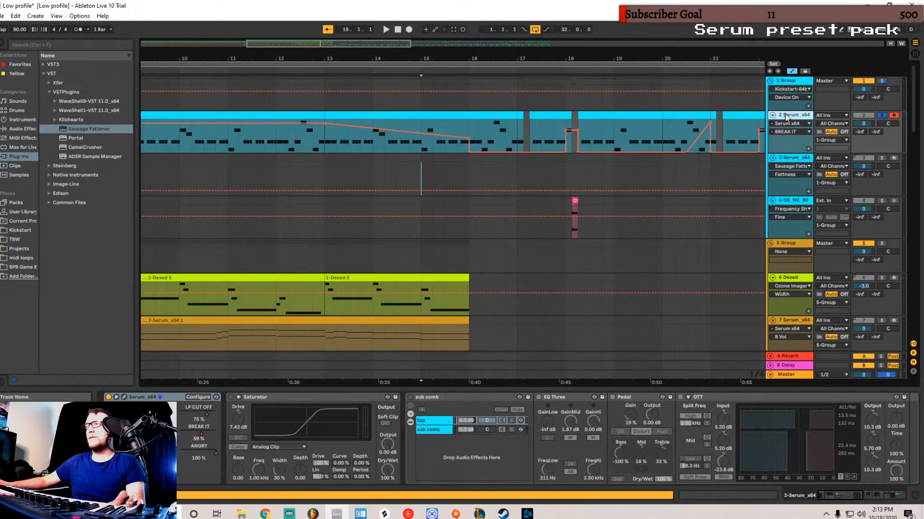
pyautogui.rightClick(208, 417)
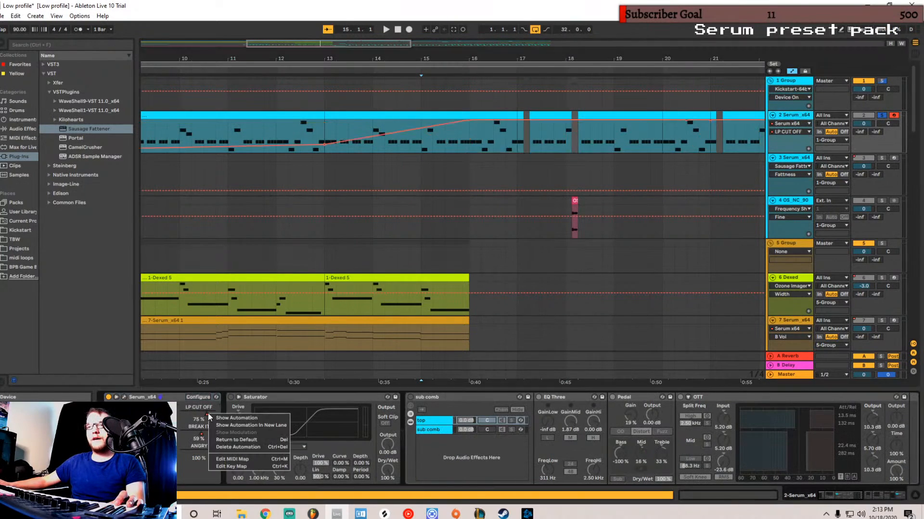
pyautogui.click(214, 419)
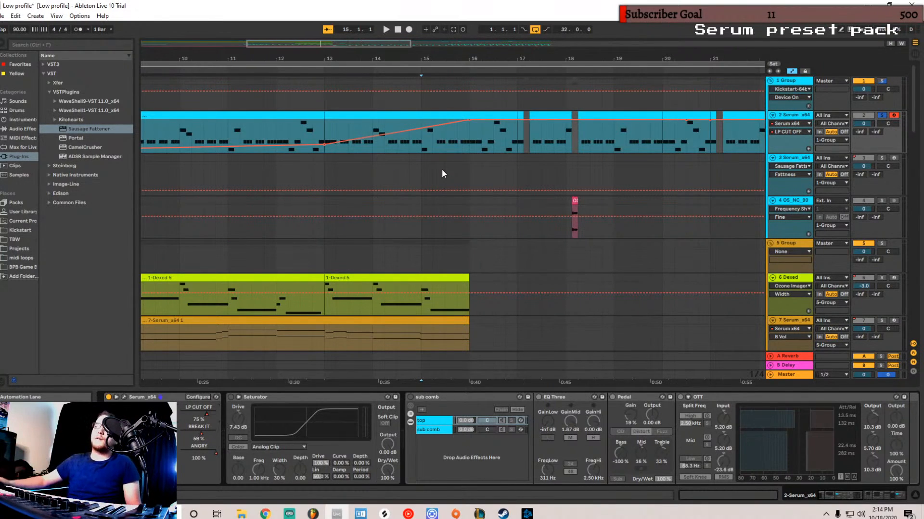
pyautogui.click(323, 164)
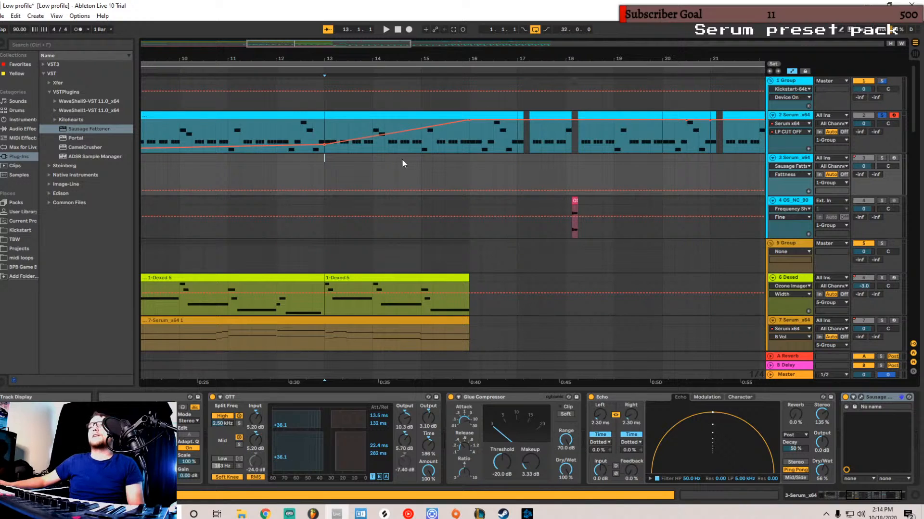
pyautogui.press('space')
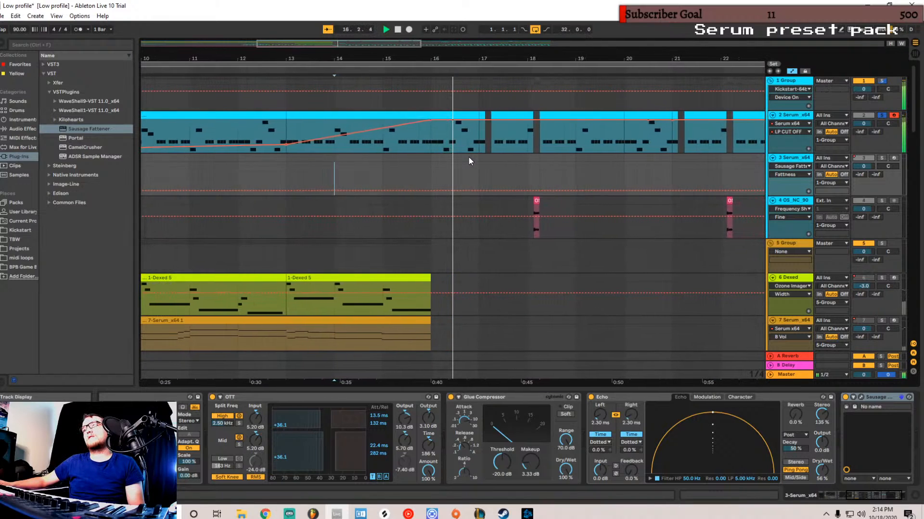
pyautogui.press('space')
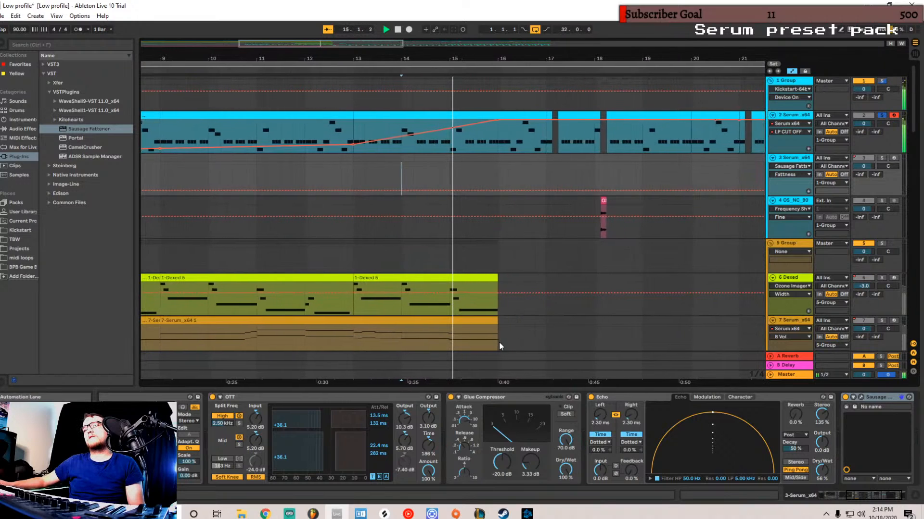
# - Switch on the Saturator and the sub comb effect rack on track 2
pyautogui.click(801, 114)
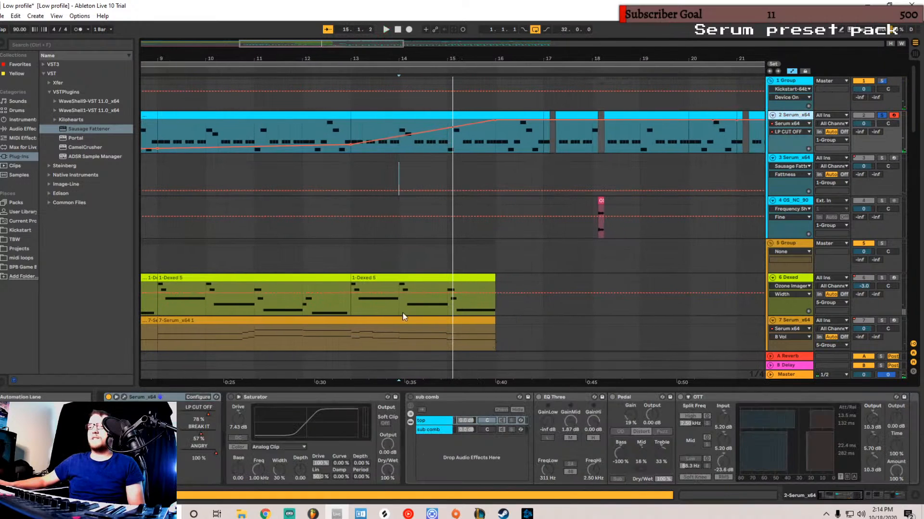
pyautogui.click(231, 398)
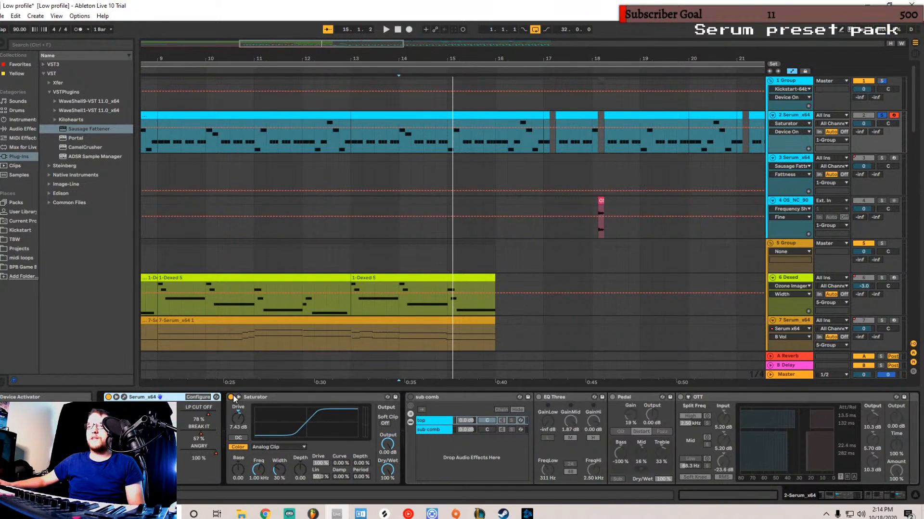
pyautogui.click(415, 397)
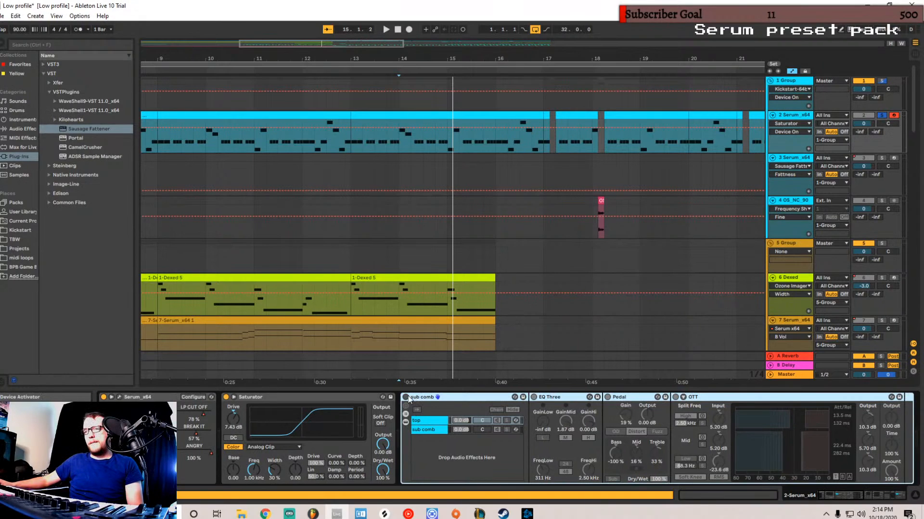
pyautogui.click(406, 397)
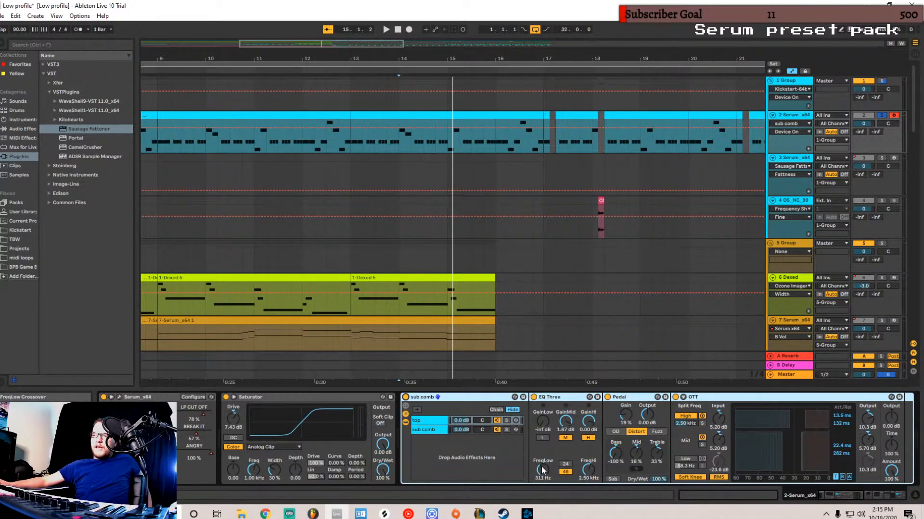
# - Audition the sub comb rack by muting its sub comb and top chains one at a time during playback, re-enabling both
pyautogui.click(423, 430)
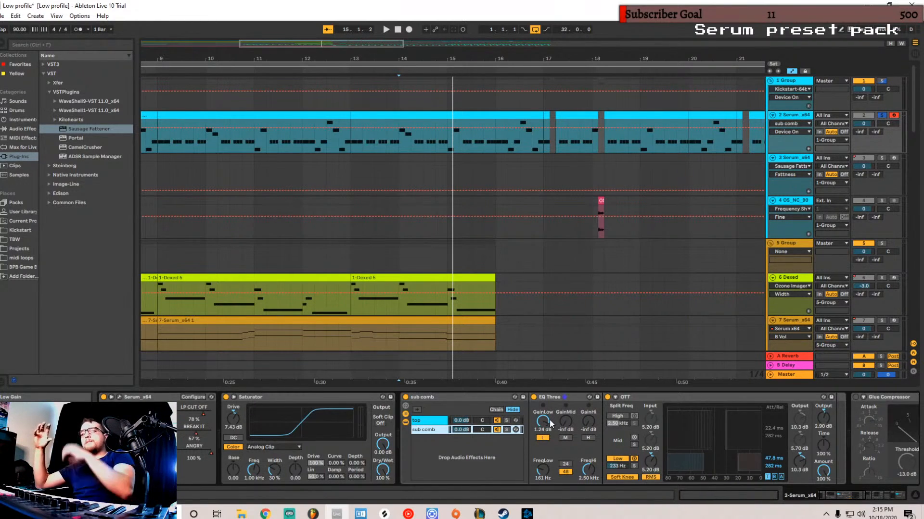
pyautogui.click(497, 429)
pyautogui.press('space')
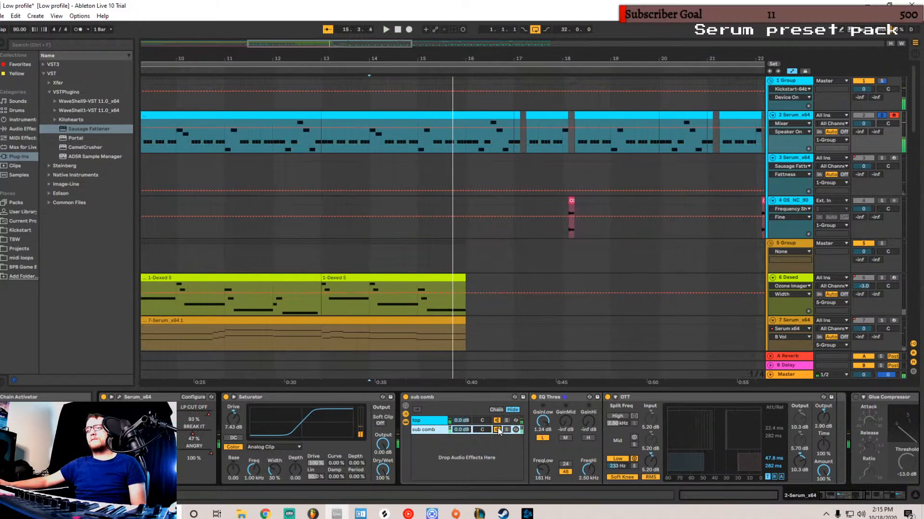
pyautogui.click(496, 430)
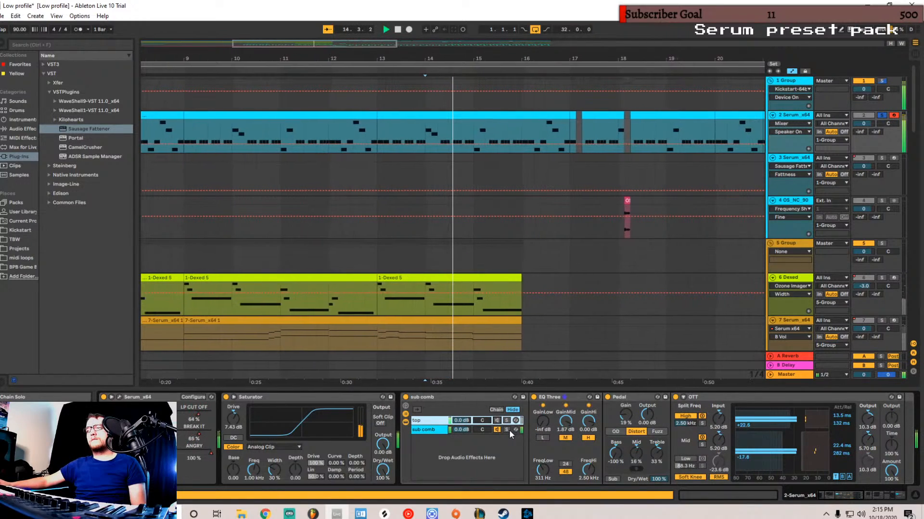
pyautogui.click(497, 420)
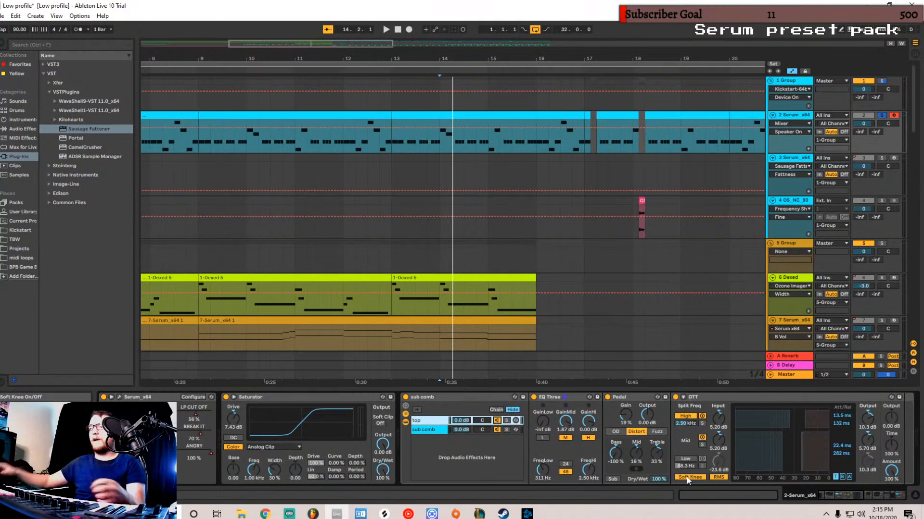
# - Raise the low-mid crossover of the OTT in the sub comb rack's top chain to about 136 Hz
pyautogui.click(862, 500)
pyautogui.moveTo(862, 502); pyautogui.dragTo(838, 492)
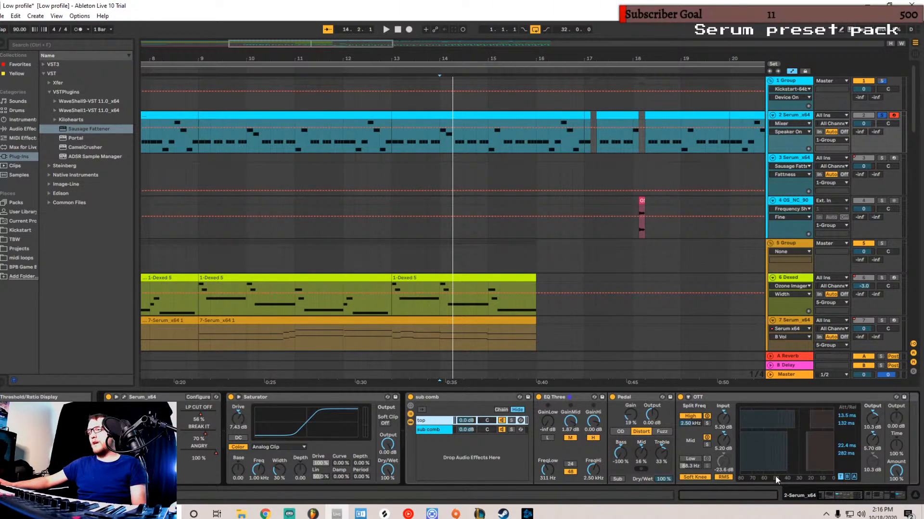
pyautogui.moveTo(837, 495); pyautogui.dragTo(846, 495)
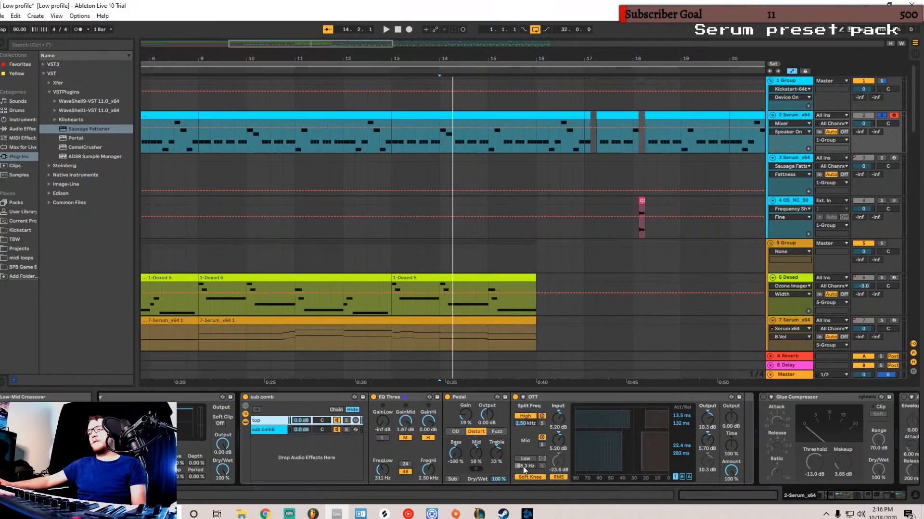
pyautogui.moveTo(525, 465); pyautogui.dragTo(525, 452)
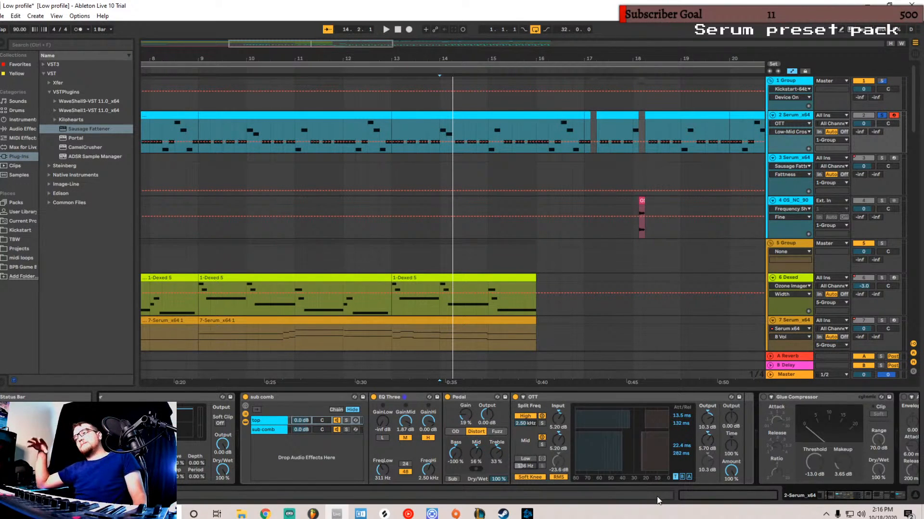
# - Examine the devices after the OTT on track 2 and the sub comb chain's EQ Three and OTT settings
pyautogui.moveTo(838, 494); pyautogui.dragTo(842, 496)
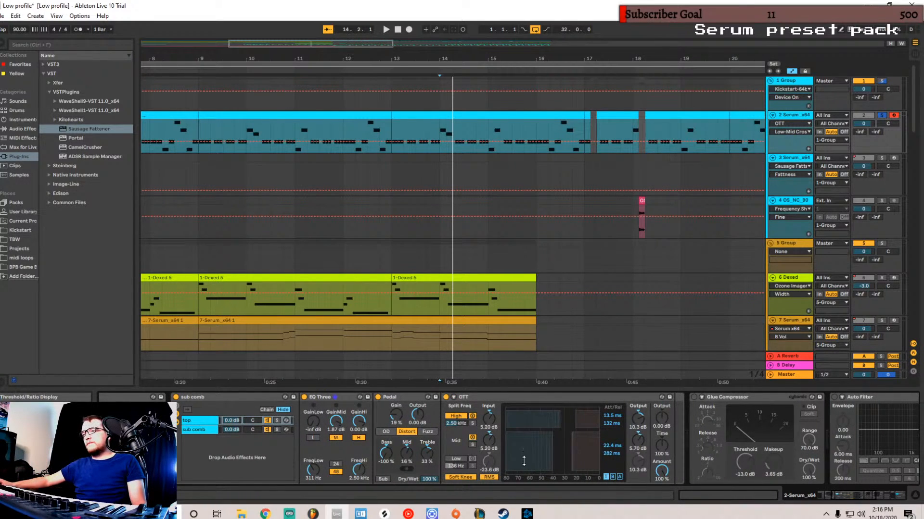
pyautogui.moveTo(865, 492); pyautogui.dragTo(837, 494)
pyautogui.click(314, 430)
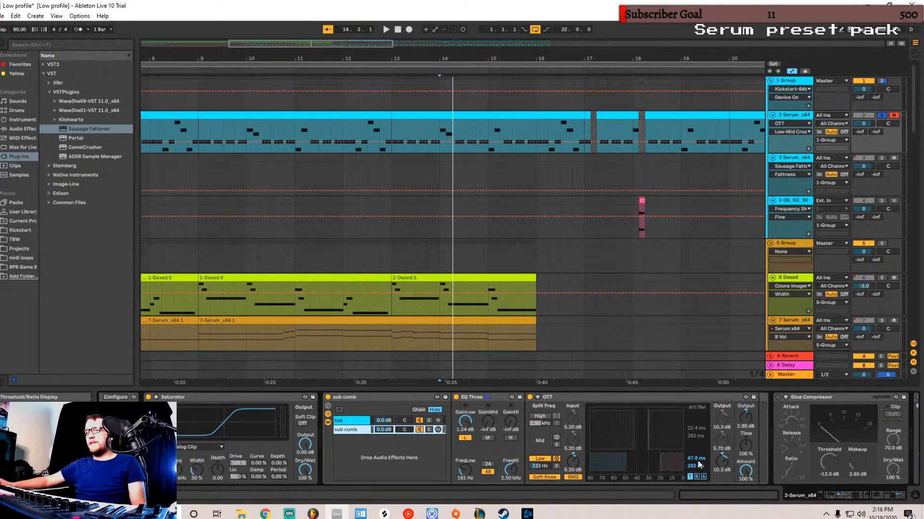
pyautogui.moveTo(841, 497); pyautogui.dragTo(853, 496)
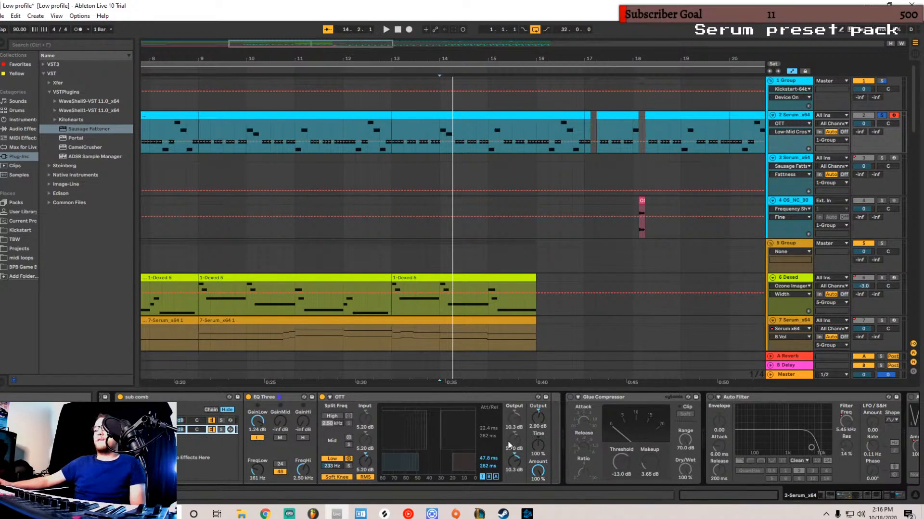
# - Switch on track 2's Glue Compressor, play the bass briefly, and switch on the Auto Filter
pyautogui.click(570, 397)
pyautogui.press('space')
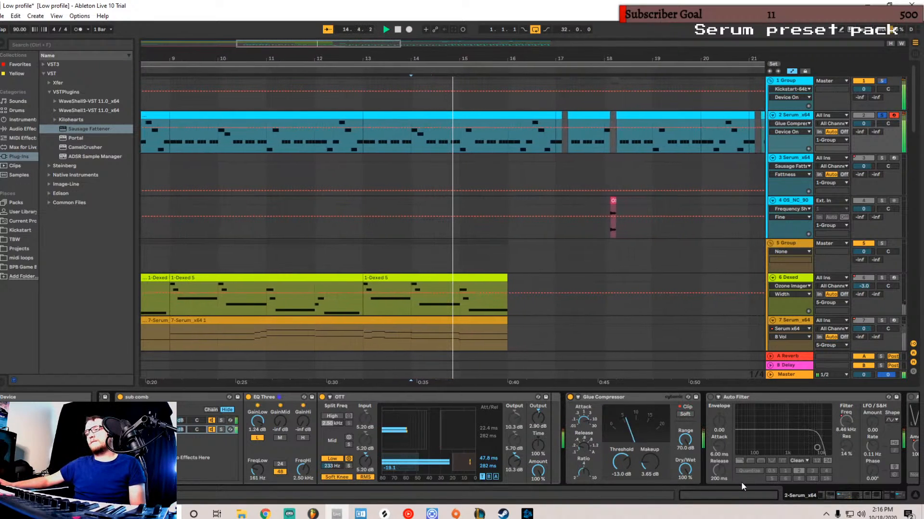
pyautogui.press('space')
pyautogui.moveTo(841, 495); pyautogui.dragTo(851, 496)
pyautogui.click(543, 397)
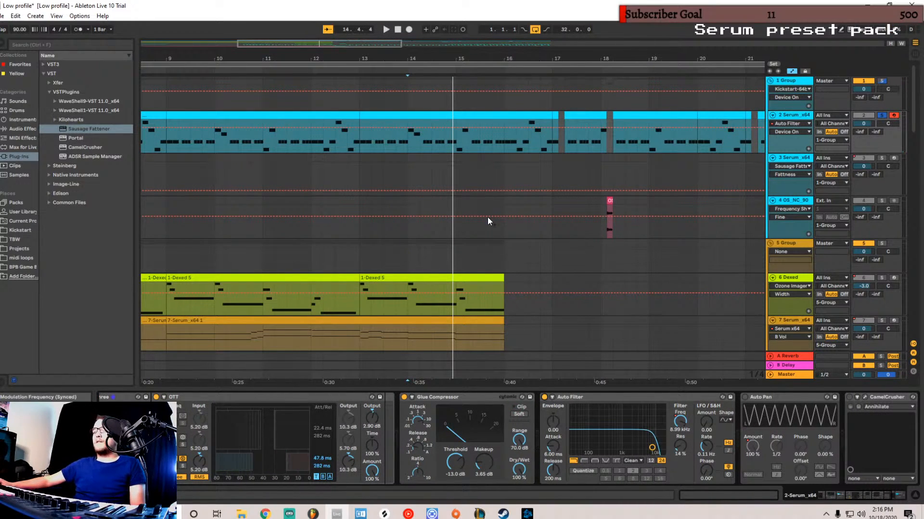
# - Return playback to the song's start and display the Auto Filter's Frequency automation on track 2
pyautogui.click(397, 30)
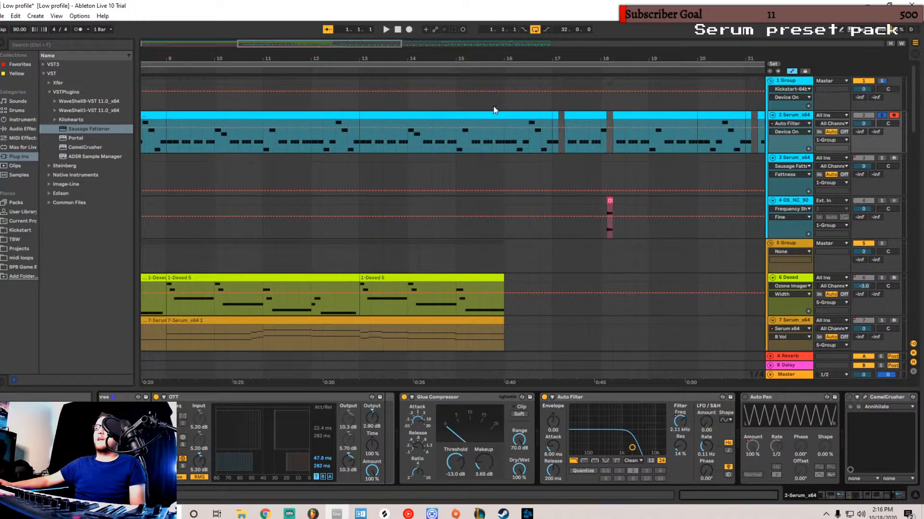
pyautogui.moveTo(350, 48); pyautogui.dragTo(225, 41)
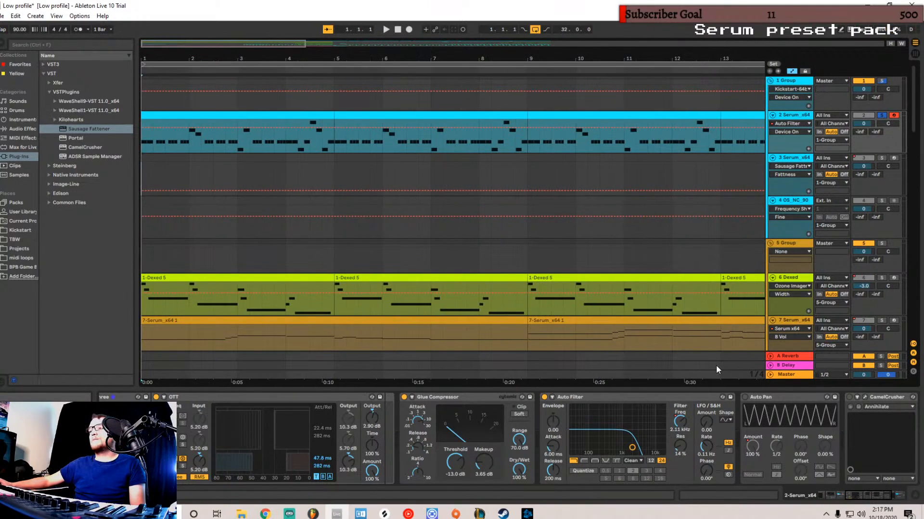
pyautogui.rightClick(682, 417)
pyautogui.click(703, 421)
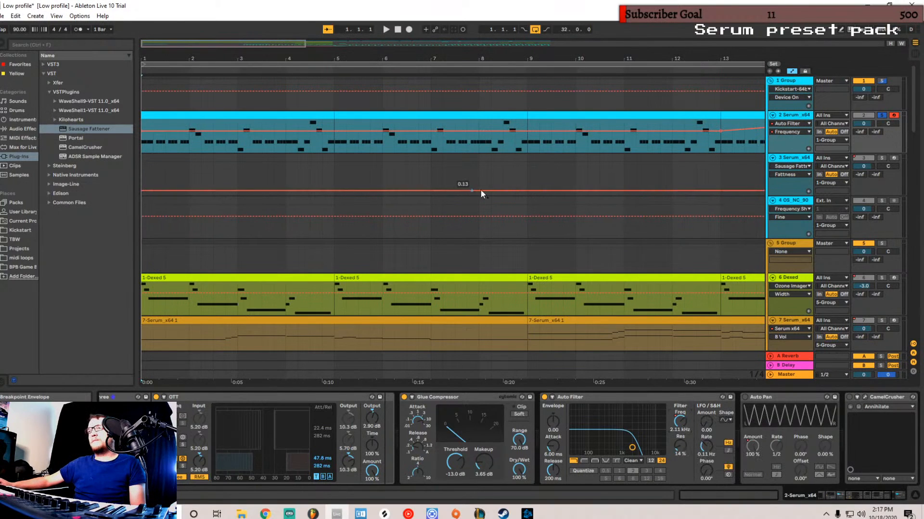
pyautogui.moveTo(261, 47); pyautogui.dragTo(225, 34)
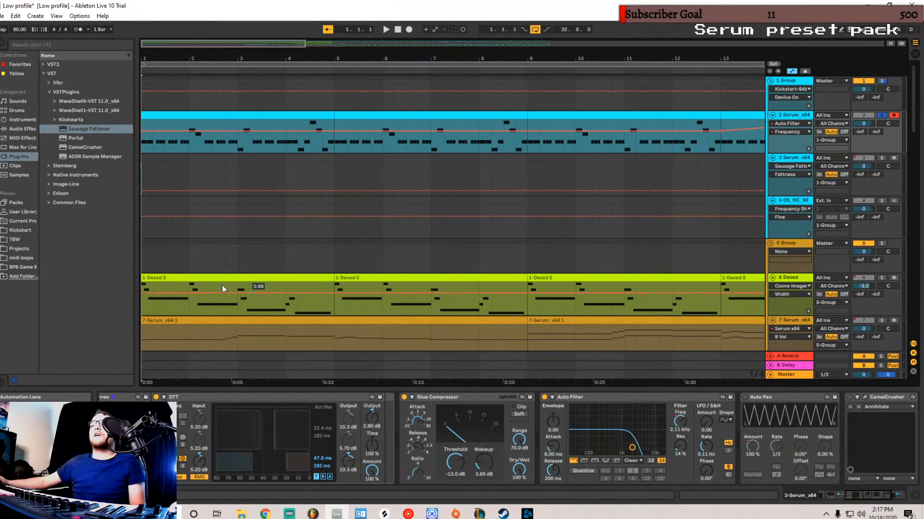
pyautogui.moveTo(860, 494); pyautogui.dragTo(672, 491)
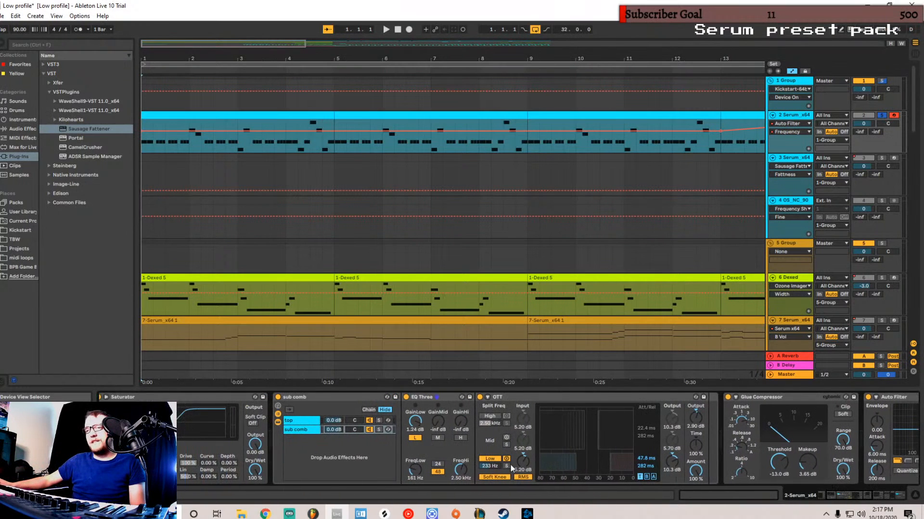
pyautogui.moveTo(859, 493); pyautogui.dragTo(876, 487)
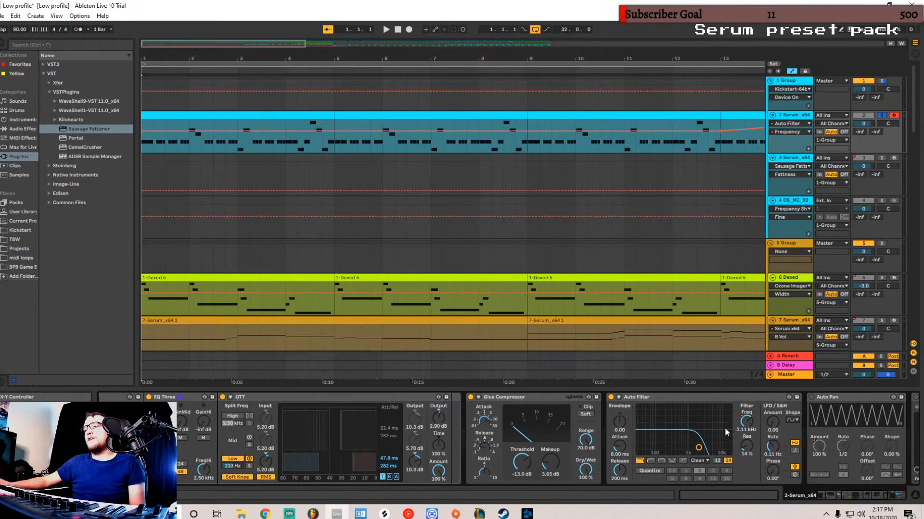
# - Audition track 2 from the start, bypassing the Glue Compressor, sub comb rack and Saturator for comparison, then re-enable the Saturator and rack
pyautogui.press('space')
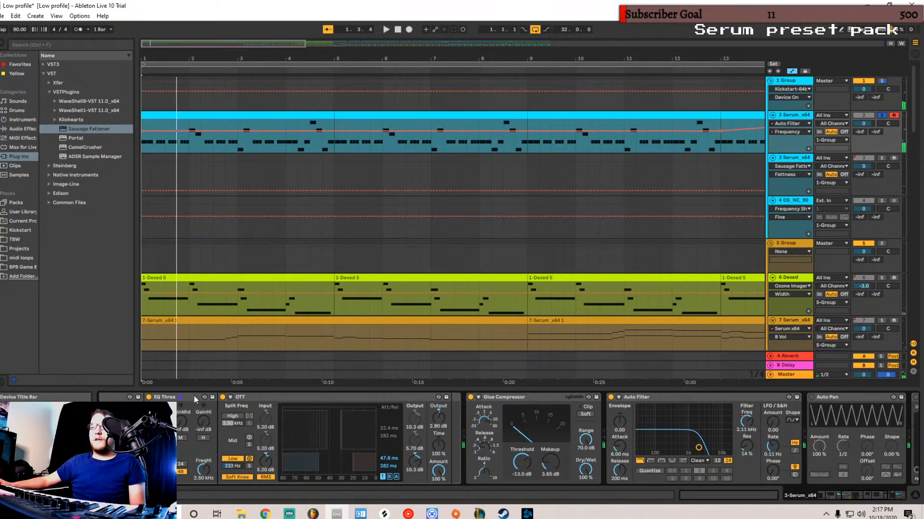
pyautogui.click(828, 505)
pyautogui.click(861, 398)
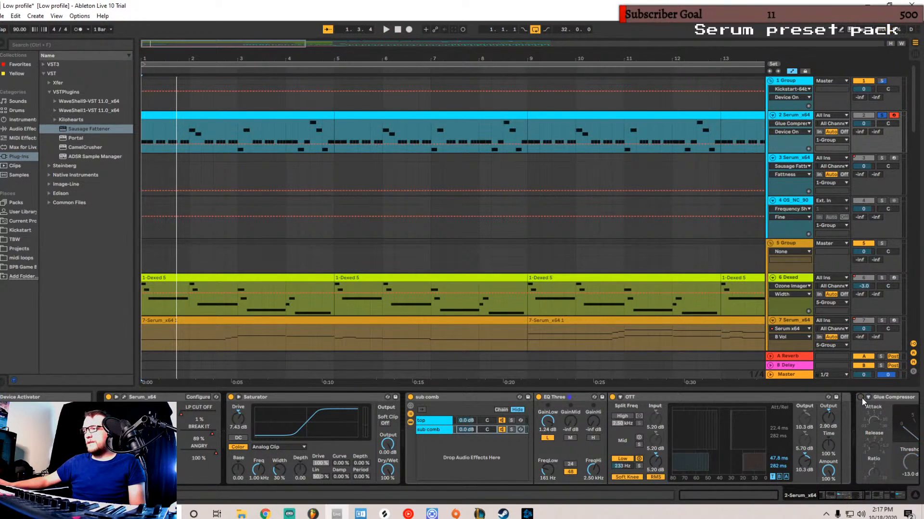
pyautogui.click(411, 398)
pyautogui.click(231, 398)
pyautogui.press('space')
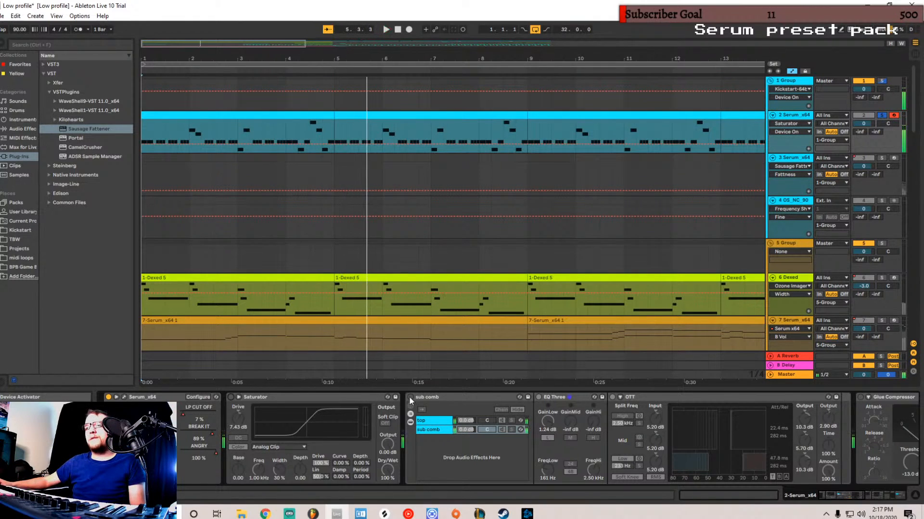
pyautogui.click(231, 397)
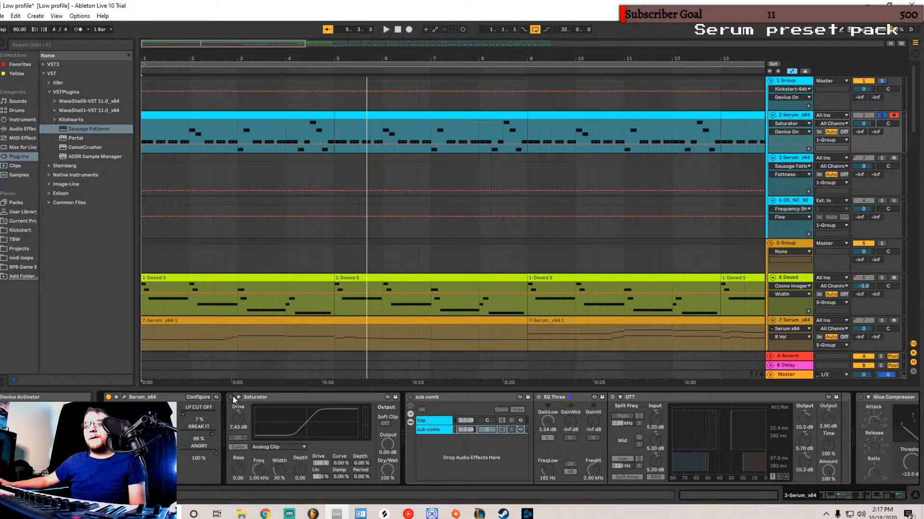
pyautogui.click(410, 397)
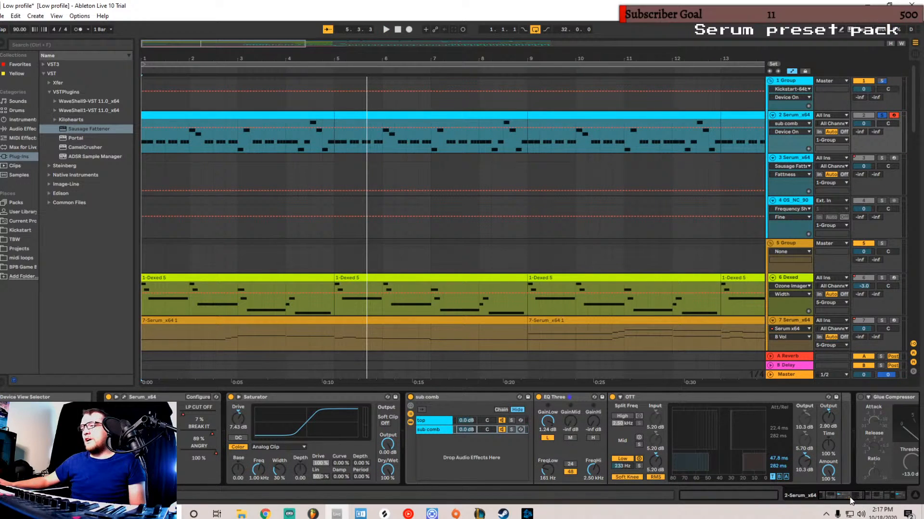
# - Switch the Glue Compressor back on and compare playback of track 2 with the Auto Filter bypassed and re-enabled
pyautogui.hscroll(8, 637, 408)
pyautogui.click(571, 397)
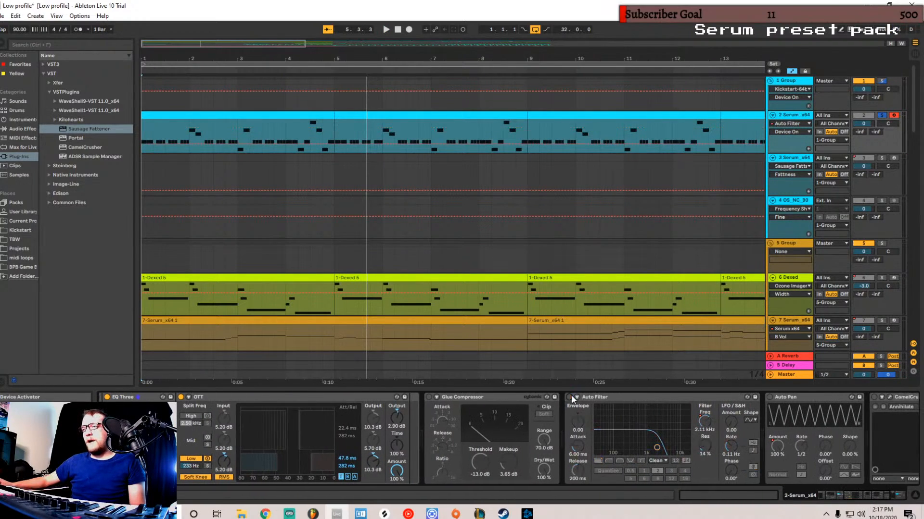
pyautogui.click(427, 397)
pyautogui.press('space')
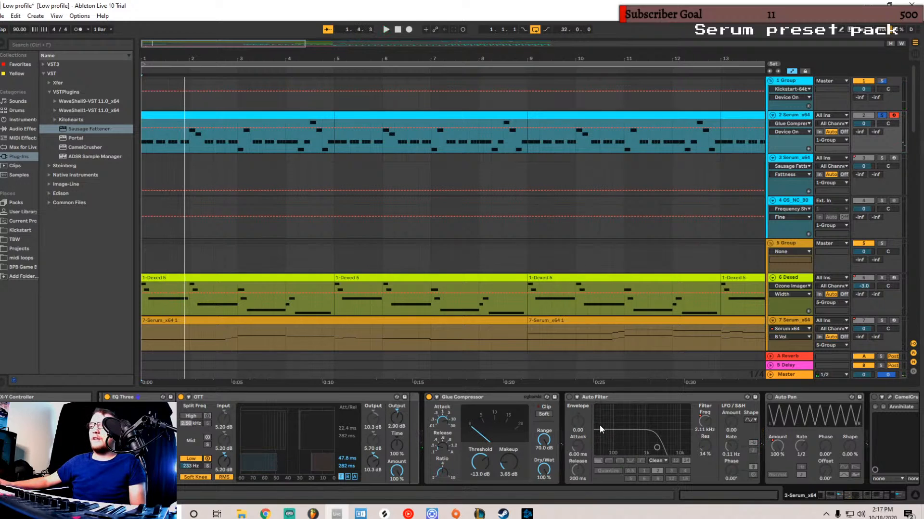
pyautogui.click(569, 397)
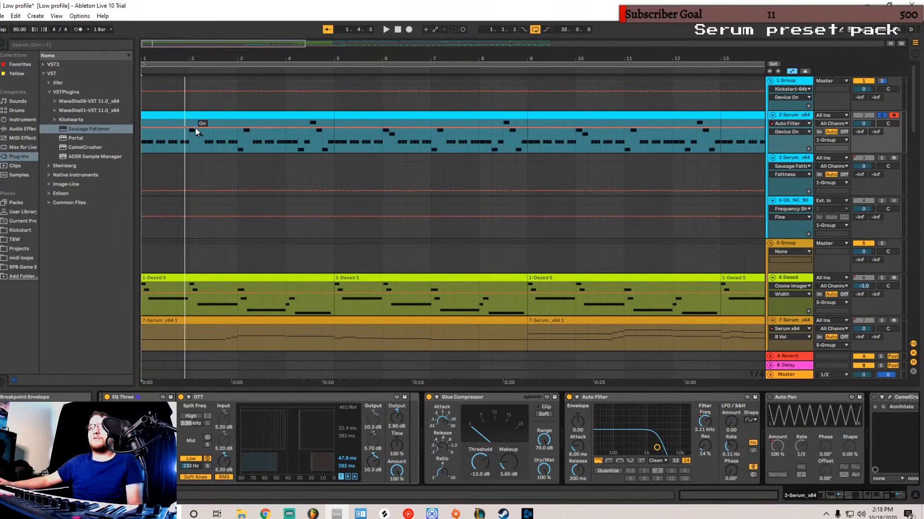
pyautogui.press('space')
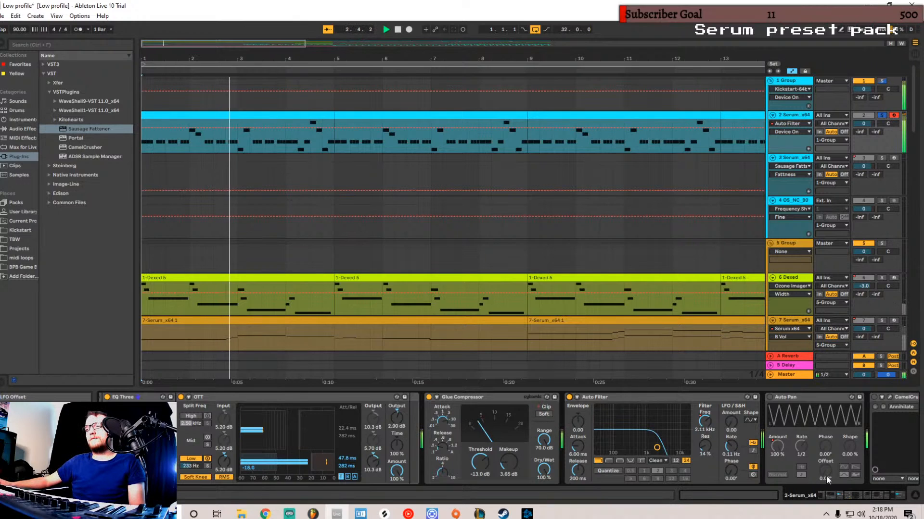
# - Display the Auto Filter's Frequency automation on track 2 and play the filter sweep from bar 13
pyautogui.moveTo(858, 495)
pyautogui.mouseDown()
pyautogui.moveTo(873, 494)
pyautogui.moveTo(852, 495)
pyautogui.mouseUp()
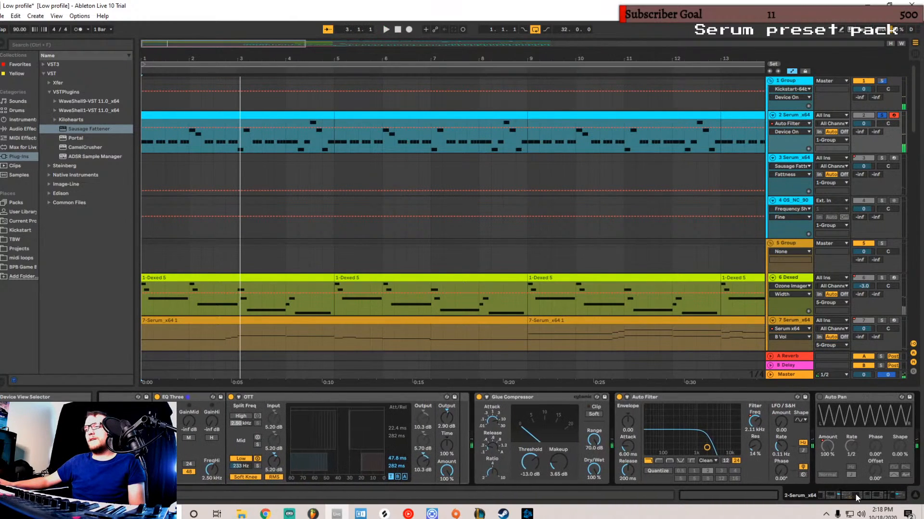
pyautogui.rightClick(763, 421)
pyautogui.click(769, 427)
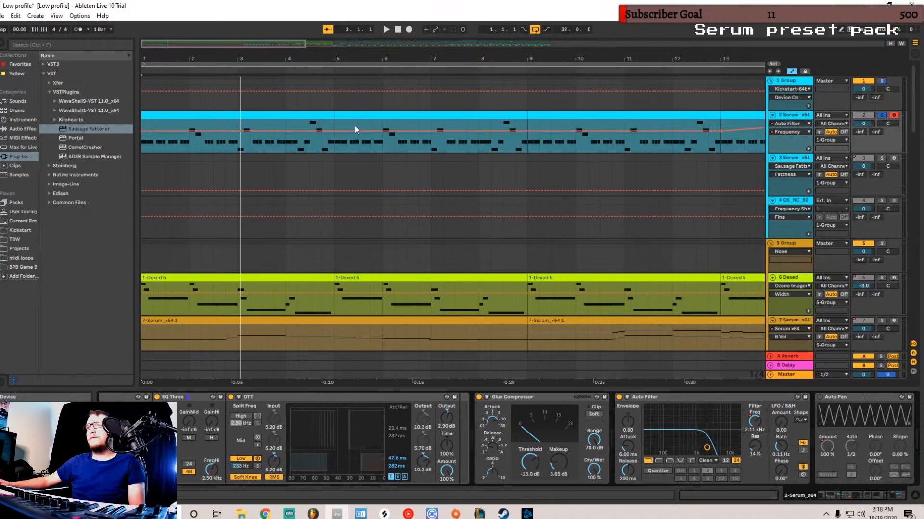
pyautogui.moveTo(265, 45); pyautogui.dragTo(366, 43)
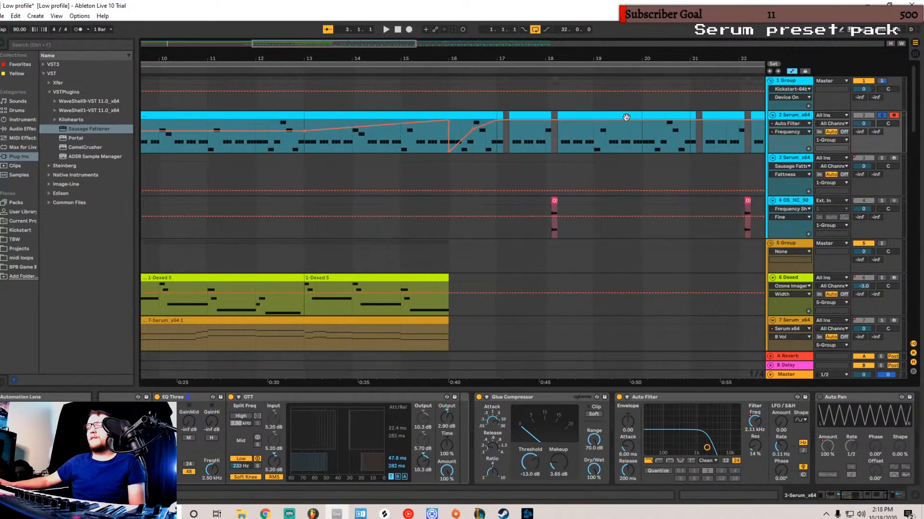
pyautogui.click(305, 103)
pyautogui.press('space')
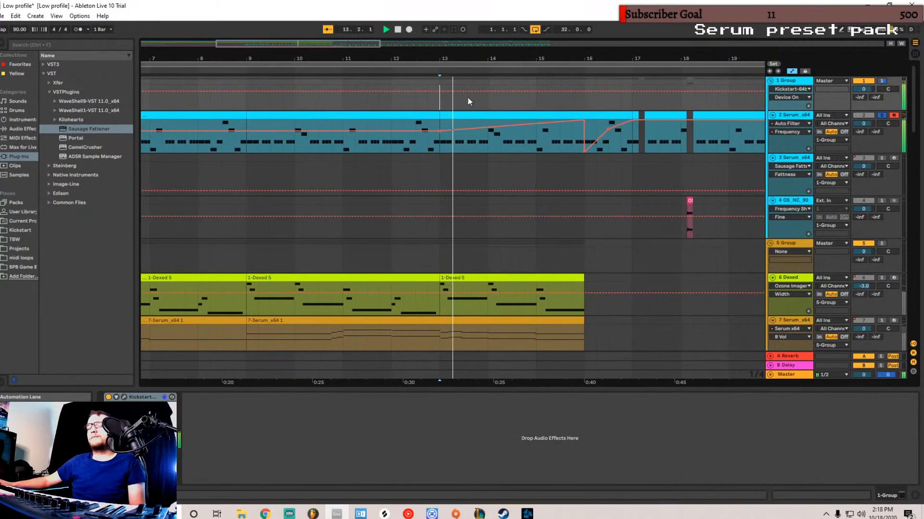
# - Switch on track 2's Auto Pan and play the bass from the song's start
pyautogui.click(791, 115)
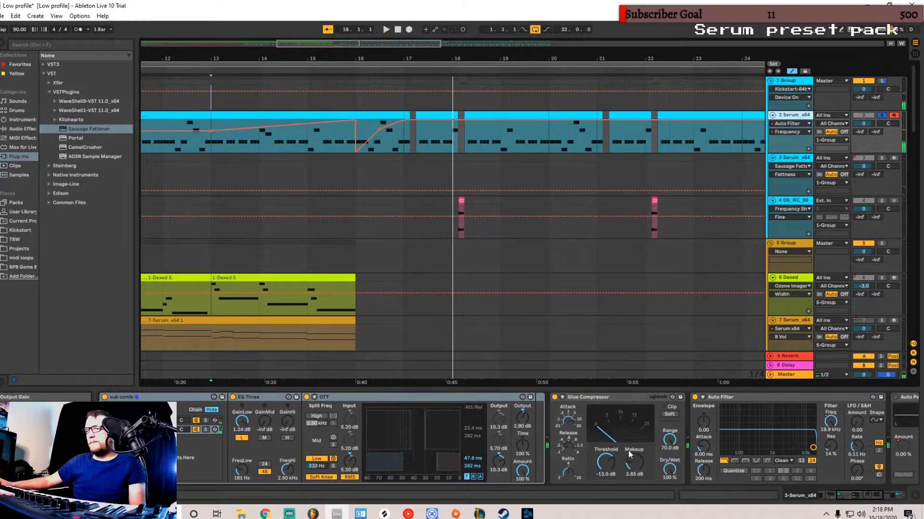
pyautogui.moveTo(878, 490); pyautogui.dragTo(880, 493)
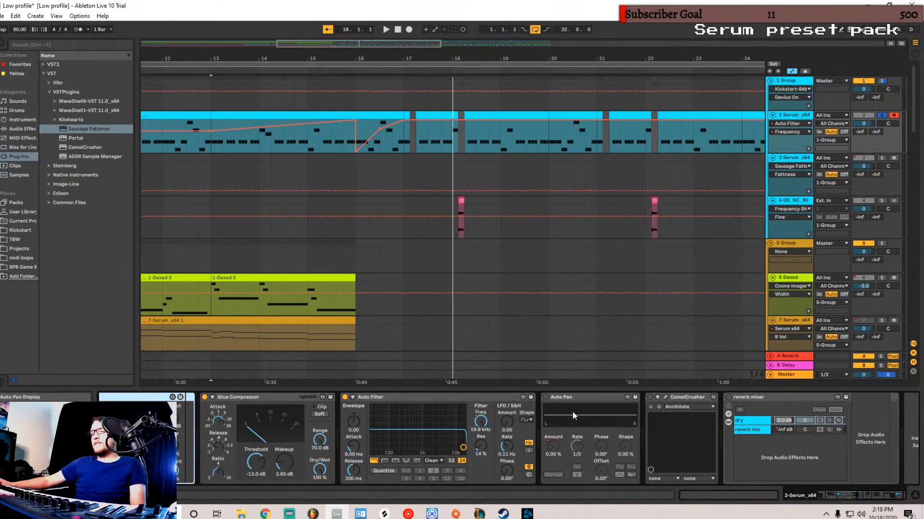
pyautogui.click(545, 397)
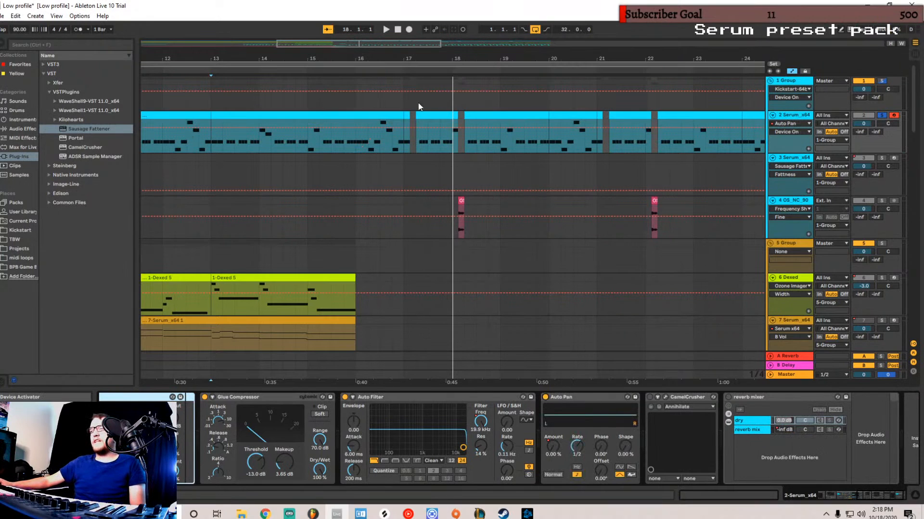
pyautogui.click(398, 30)
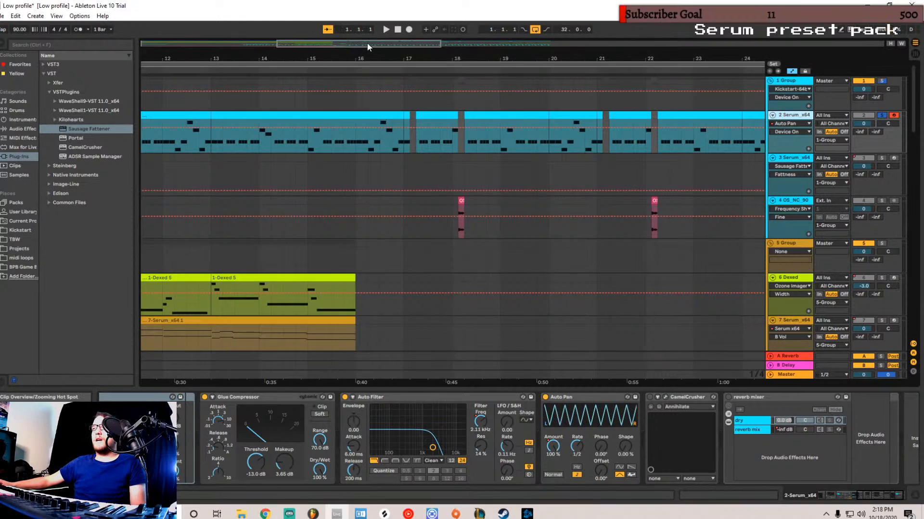
pyautogui.moveTo(367, 42); pyautogui.dragTo(357, 48)
pyautogui.click(387, 29)
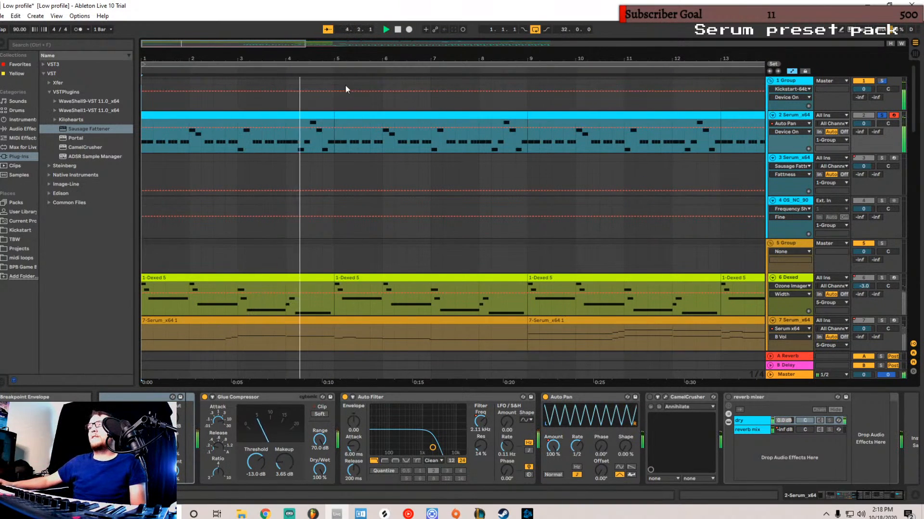
# - Play the bass from bar 17 with the Auto Pan switched on
pyautogui.moveTo(290, 42); pyautogui.dragTo(440, 59)
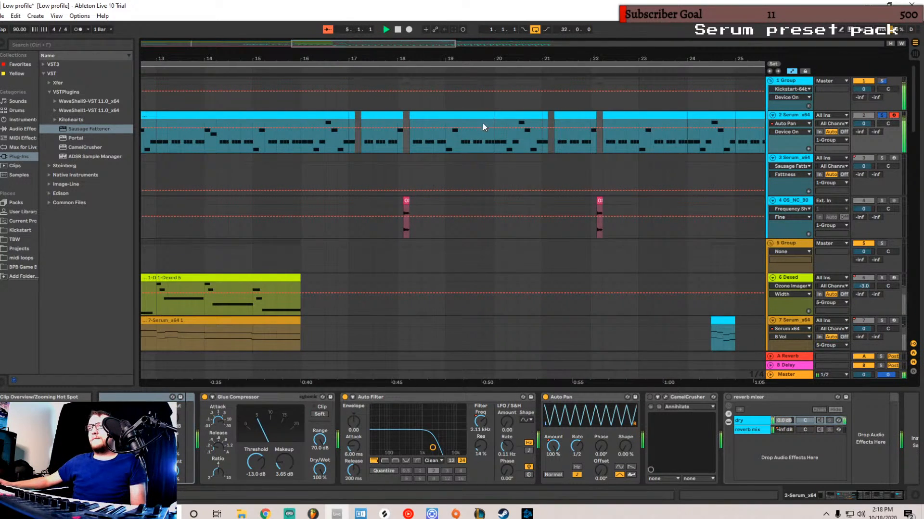
pyautogui.moveTo(350, 41); pyautogui.dragTo(330, 40)
pyautogui.click(429, 167)
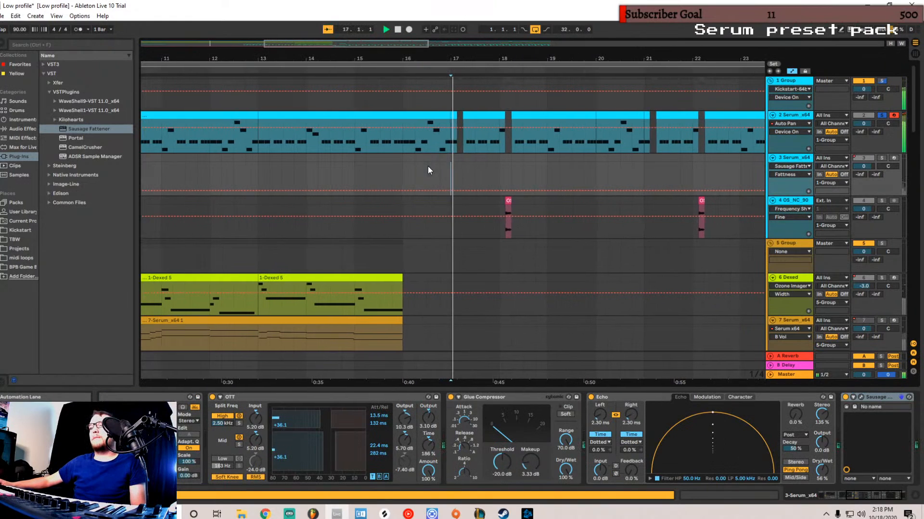
pyautogui.press('space')
# - Switch on the CamelCrusher with the Annihilate preset on track 2
pyautogui.moveTo(884, 496)
pyautogui.mouseDown()
pyautogui.moveTo(892, 498)
pyautogui.moveTo(862, 499)
pyautogui.moveTo(871, 497)
pyautogui.mouseUp()
pyautogui.click(796, 115)
pyautogui.click(617, 397)
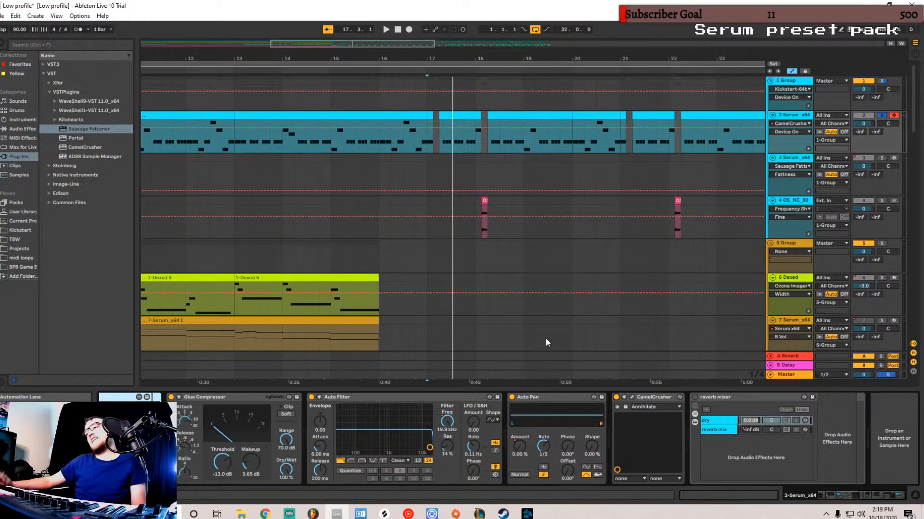
# - Unfold the CamelCrusher's parameters in track 2's device chain
pyautogui.click(649, 398)
pyautogui.click(625, 398)
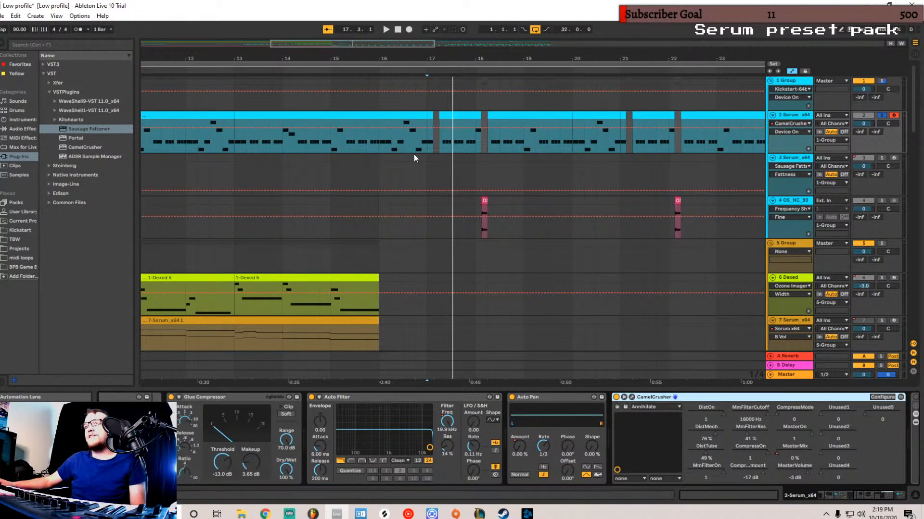
pyautogui.click(426, 163)
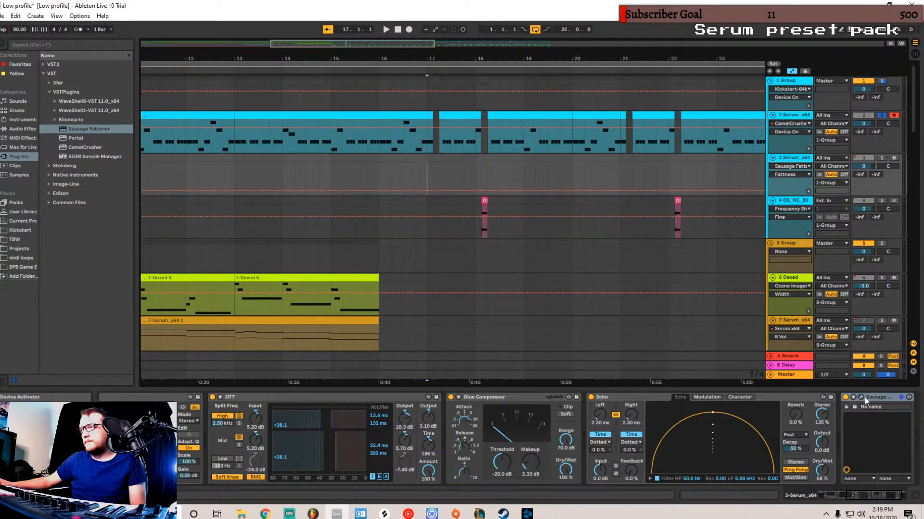
pyautogui.click(802, 116)
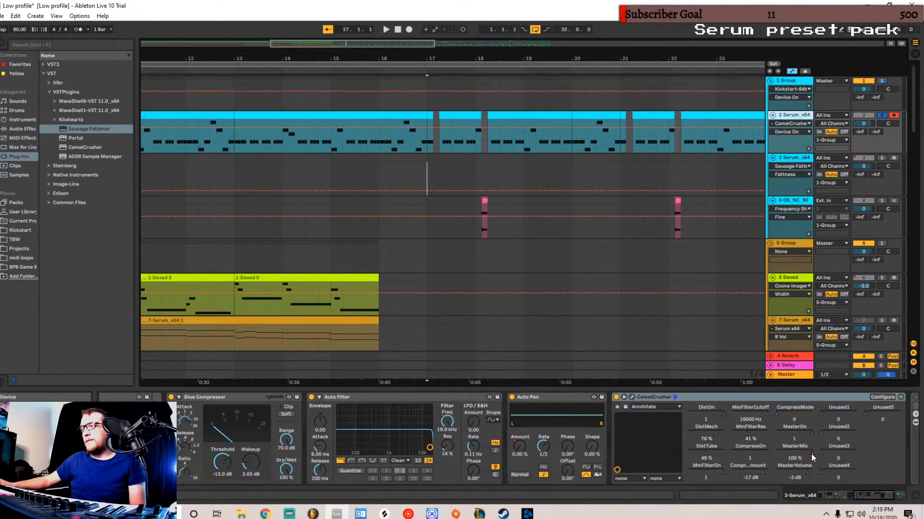
# - Play track 2 from bar 16 with the CamelCrusher in view
pyautogui.click(404, 167)
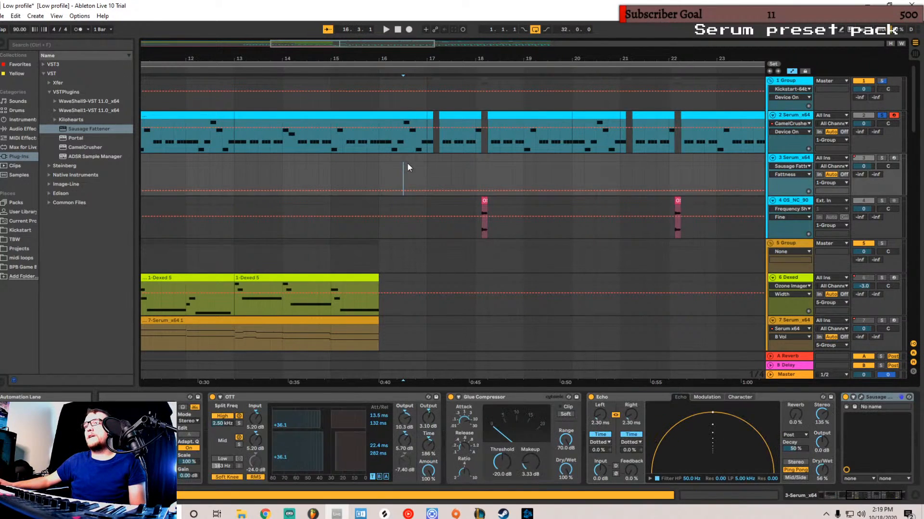
pyautogui.click(394, 128)
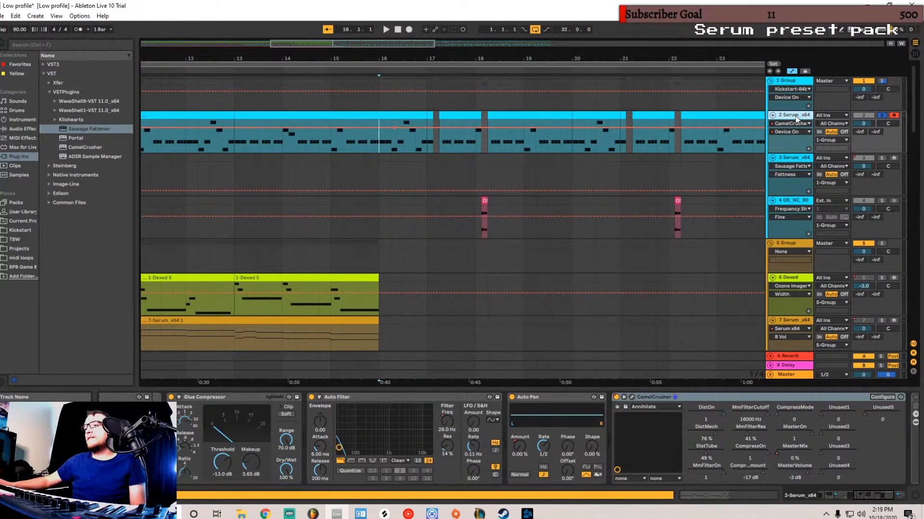
pyautogui.press('space')
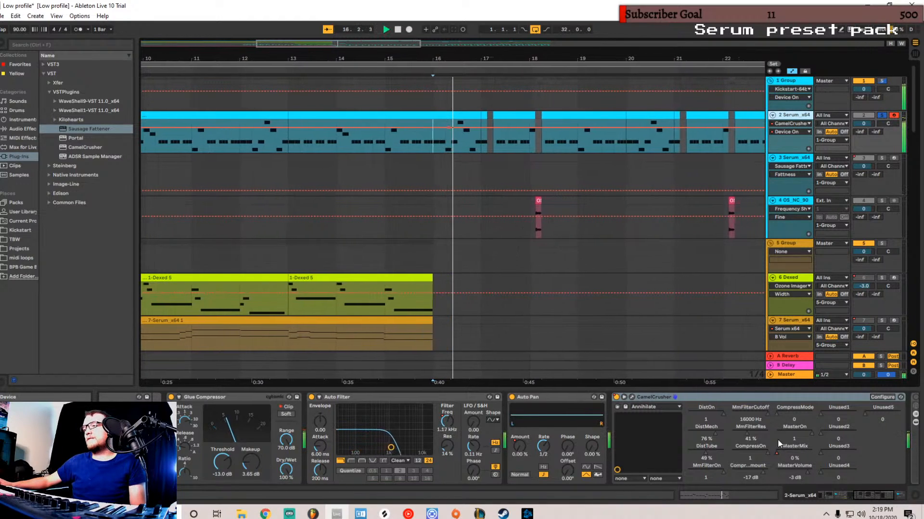
# - Display the CamelCrusher's MasterMix automation on track 2 and view the plug-in's own interface
pyautogui.rightClick(778, 444)
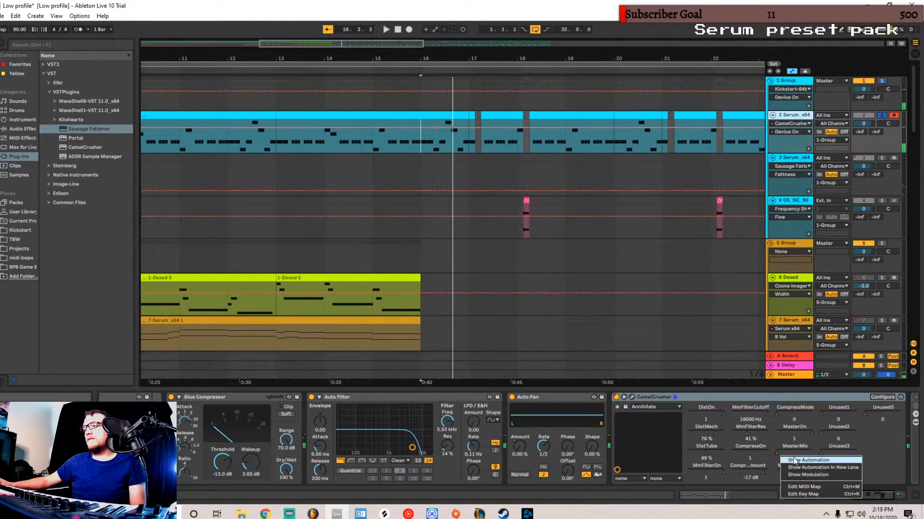
pyautogui.click(798, 460)
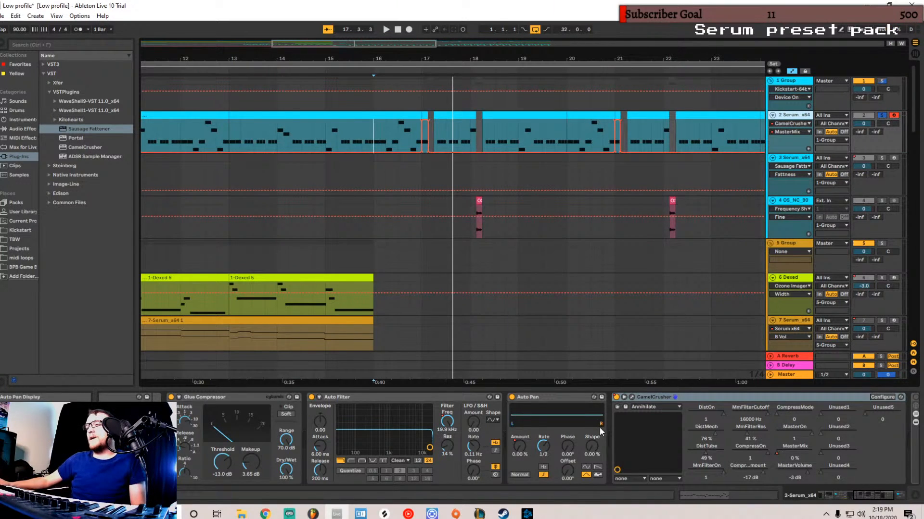
pyautogui.click(632, 398)
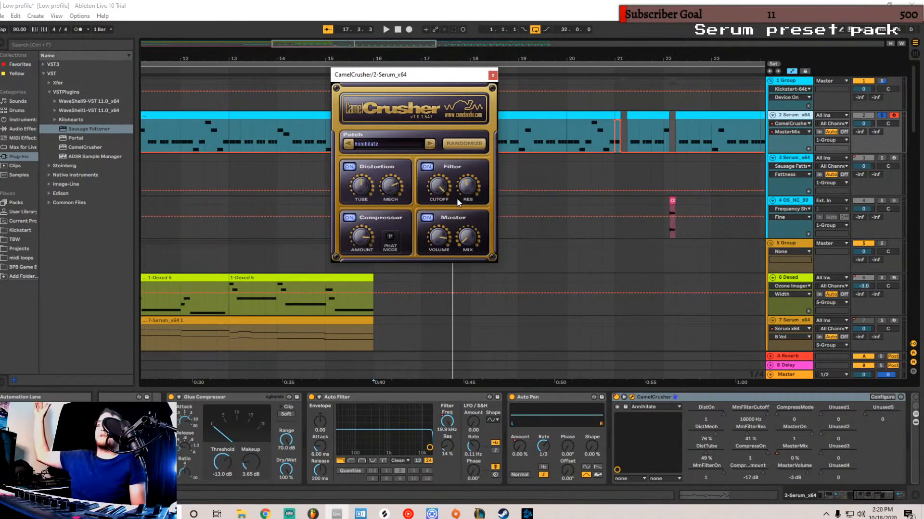
pyautogui.click(493, 74)
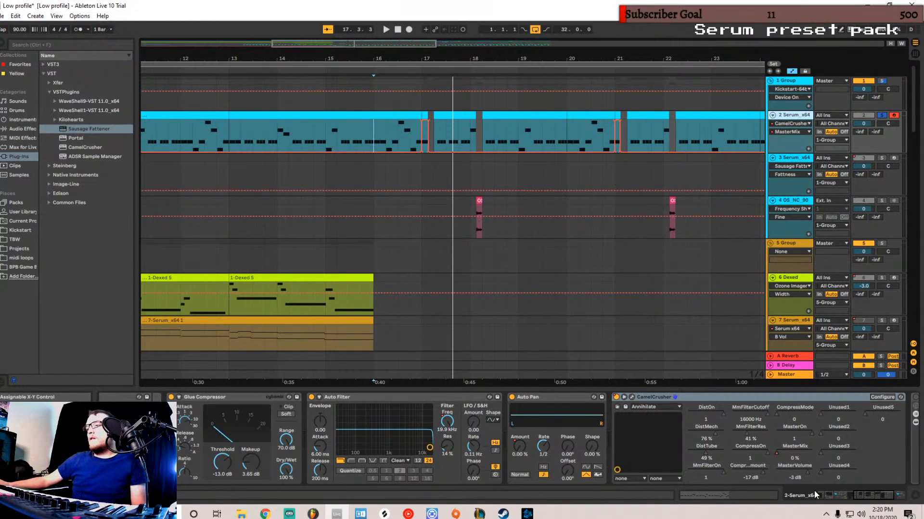
# - Inspect the dry and reverb mix chains of the reverb mixer rack on track 2
pyautogui.moveTo(863, 499); pyautogui.dragTo(882, 498)
pyautogui.click(695, 399)
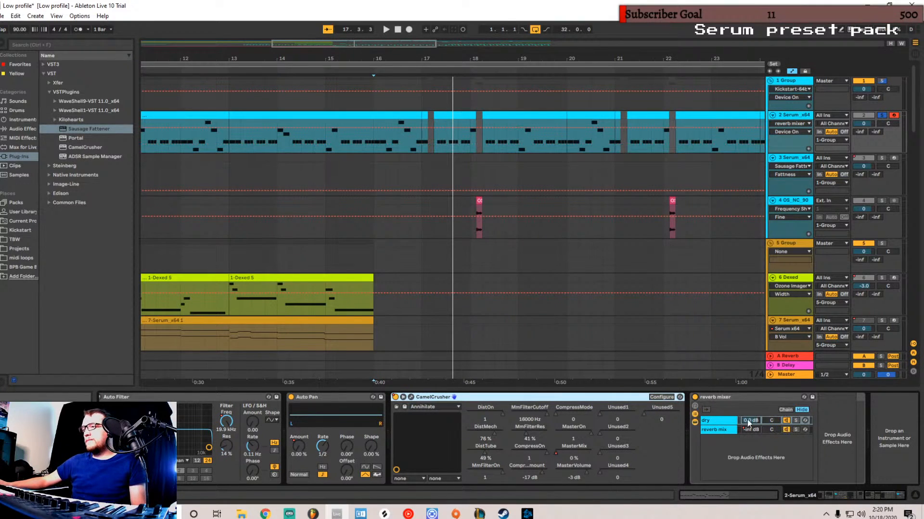
pyautogui.click(722, 430)
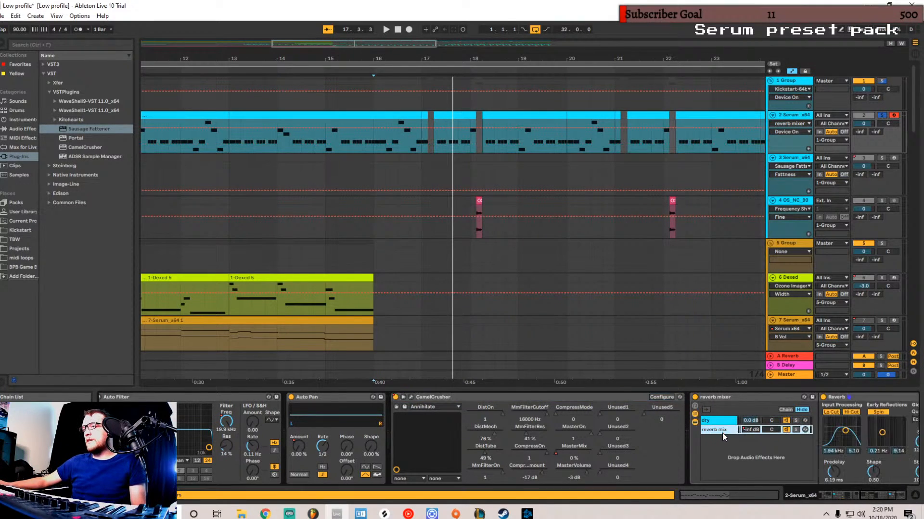
pyautogui.click(724, 431)
pyautogui.click(729, 431)
pyautogui.click(722, 421)
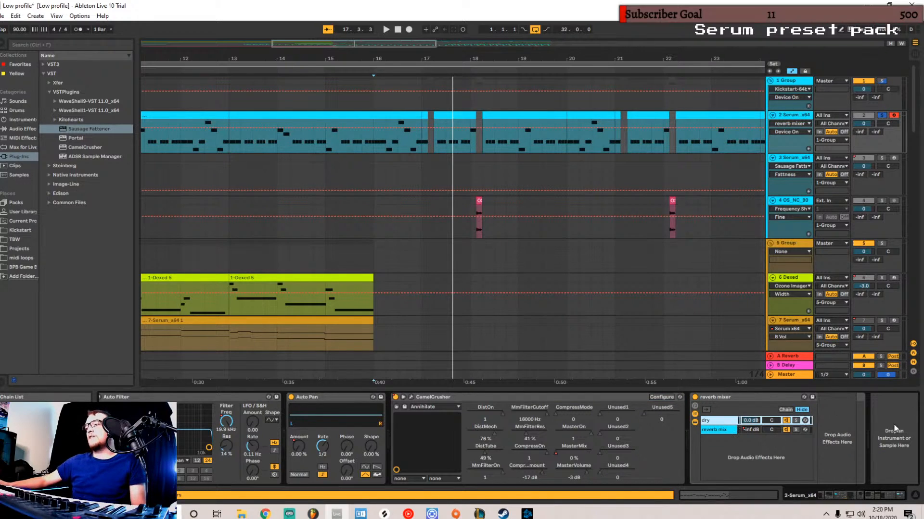
# - Display the reverb mix chain's volume automation on track 2 and play it from bar 17
pyautogui.click(708, 431)
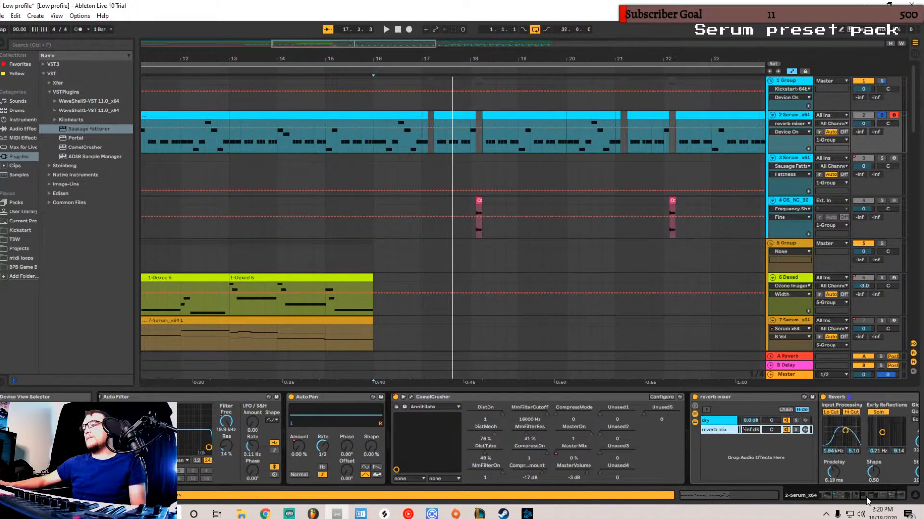
pyautogui.moveTo(866, 497); pyautogui.dragTo(879, 499)
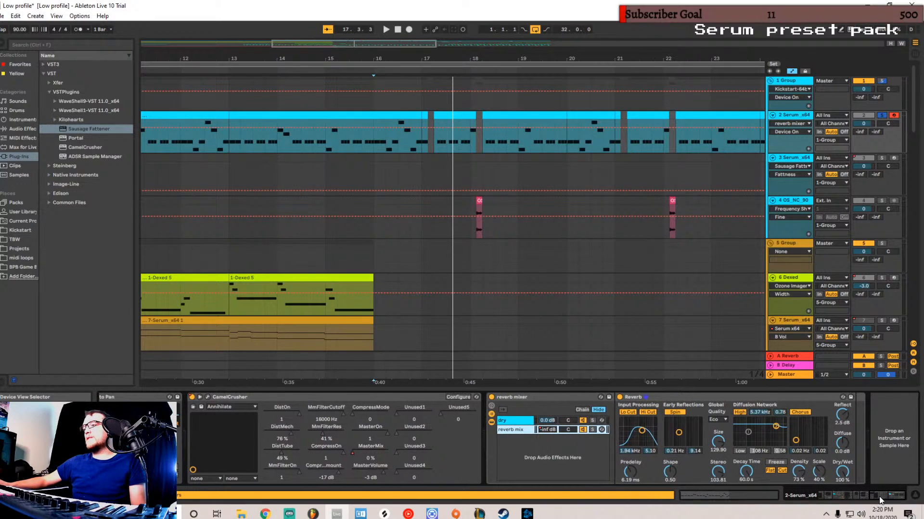
pyautogui.rightClick(544, 430)
pyautogui.click(588, 298)
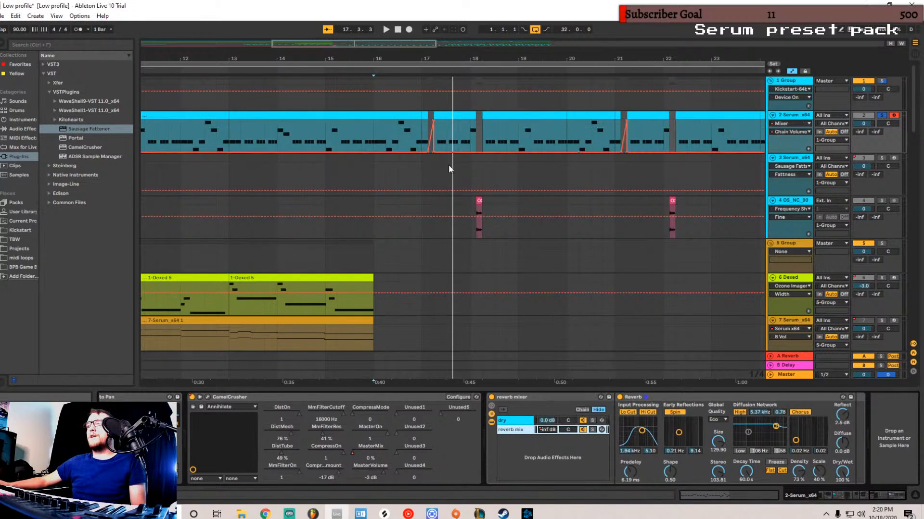
pyautogui.click(422, 166)
pyautogui.press('space')
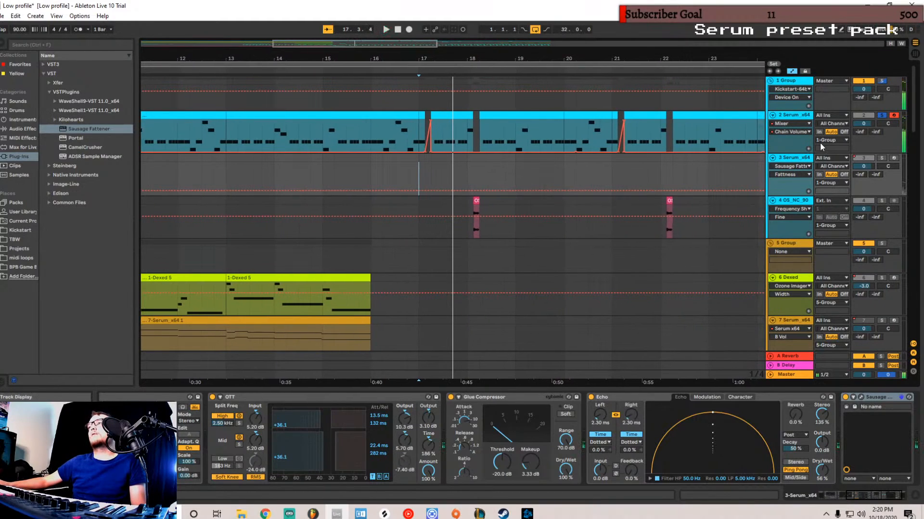
# - Turn off track 2's solo and record arm while playing the full mix from bar 17
pyautogui.click(882, 116)
pyautogui.press('space')
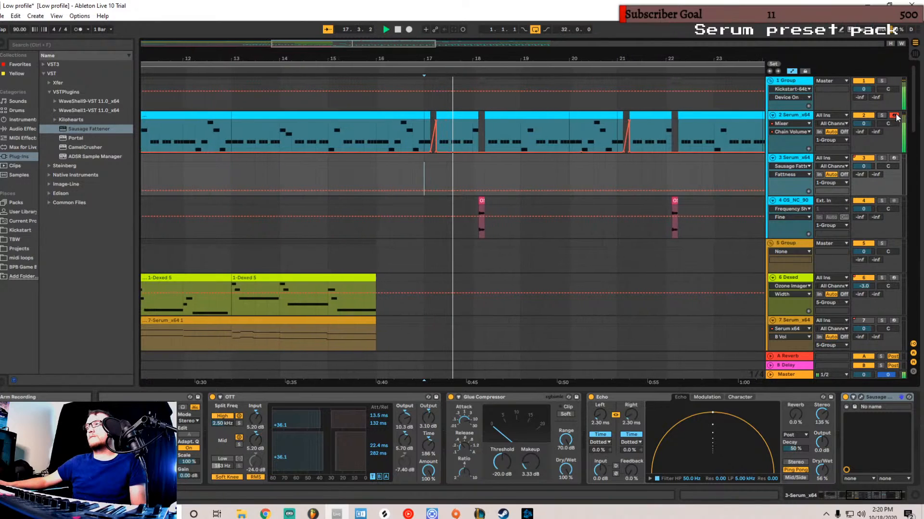
pyautogui.click(895, 117)
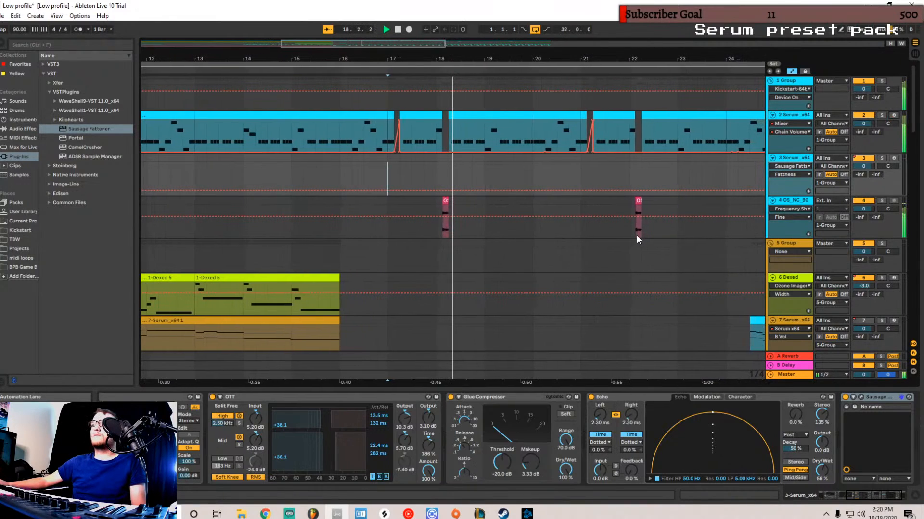
# - Show the device chain of vocal track 4 and select its short clip at bar 18
pyautogui.scroll(-3, 443, 186)
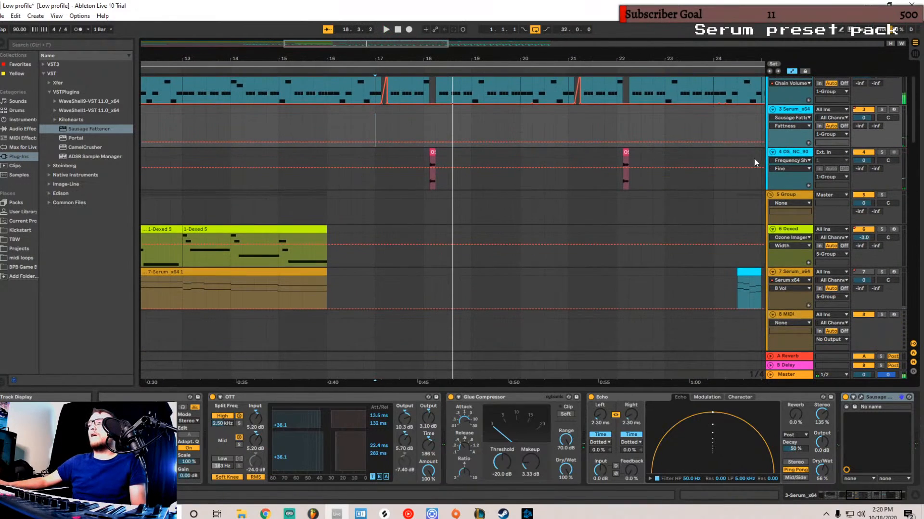
pyautogui.click(781, 154)
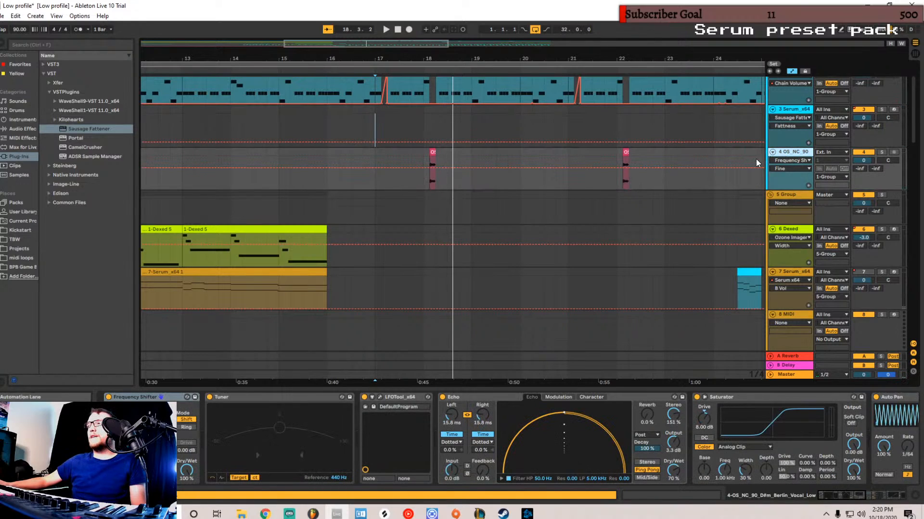
pyautogui.click(431, 154)
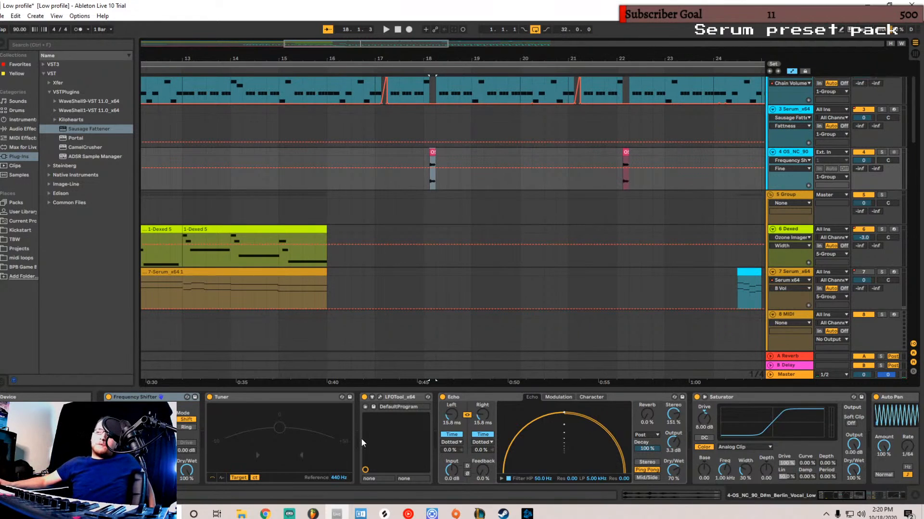
# - Switch to Splice and open the Vocals category among the library's sample instruments
pyautogui.click(385, 514)
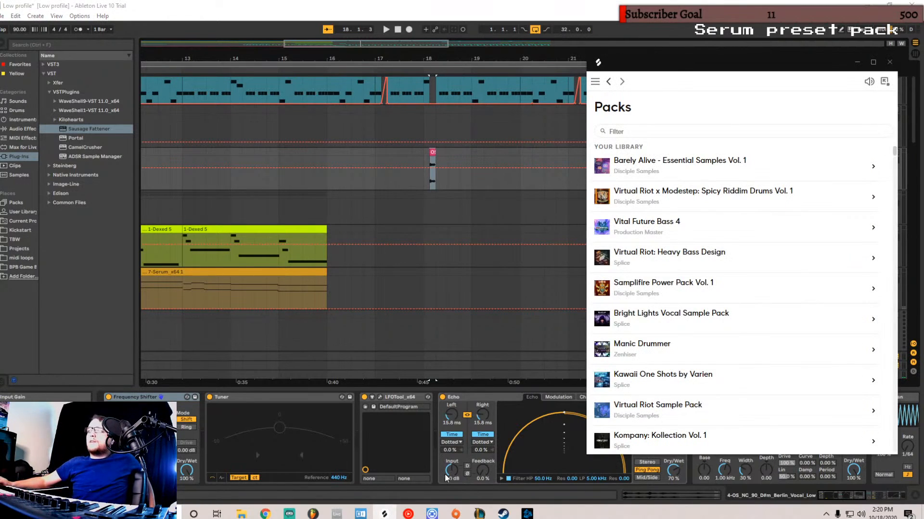
pyautogui.click(608, 82)
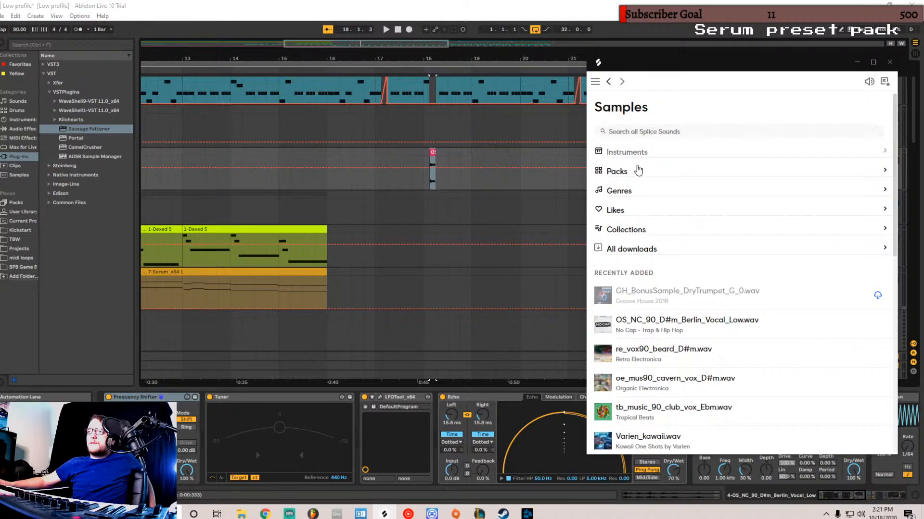
pyautogui.click(639, 151)
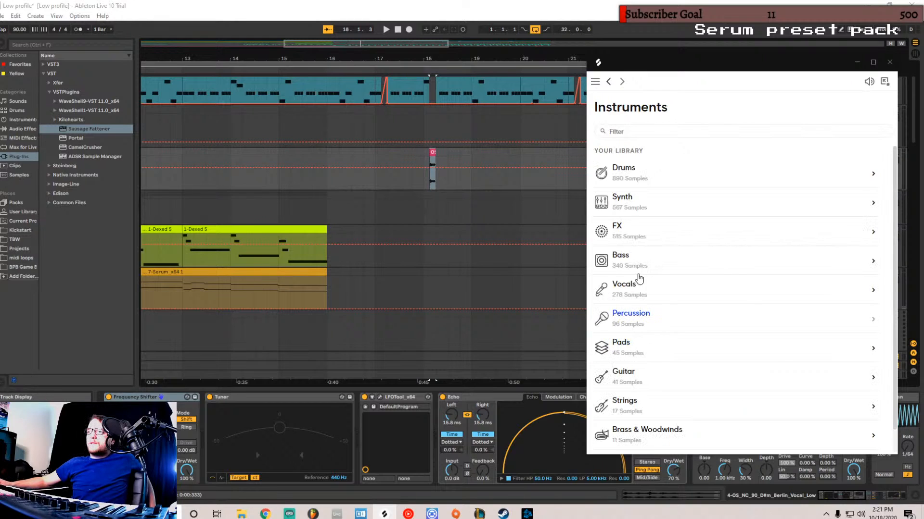
pyautogui.click(637, 286)
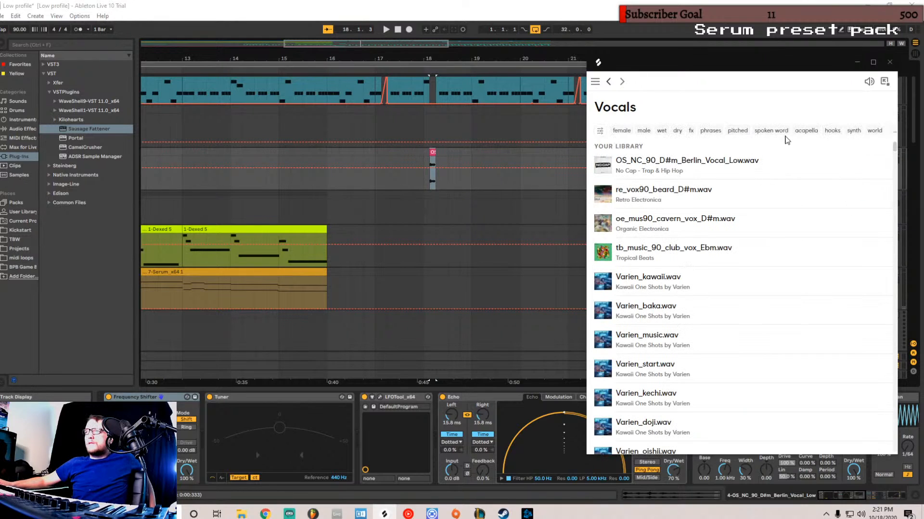
# - Filter the vocal samples to the key of D# minor
pyautogui.click(599, 130)
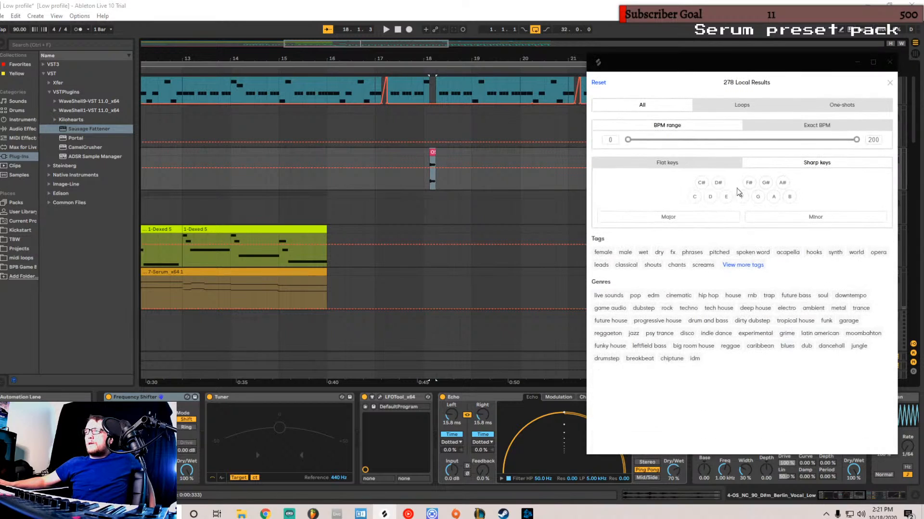
pyautogui.click(717, 183)
pyautogui.click(769, 217)
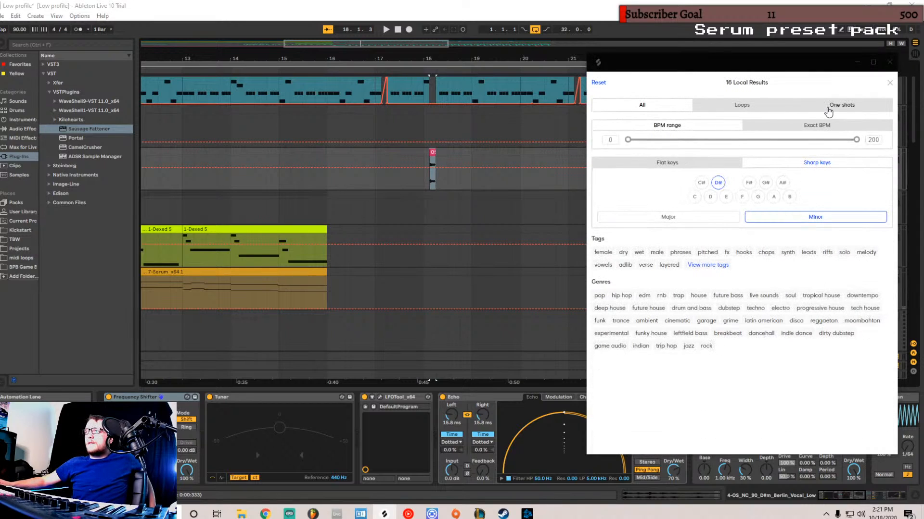
pyautogui.click(890, 84)
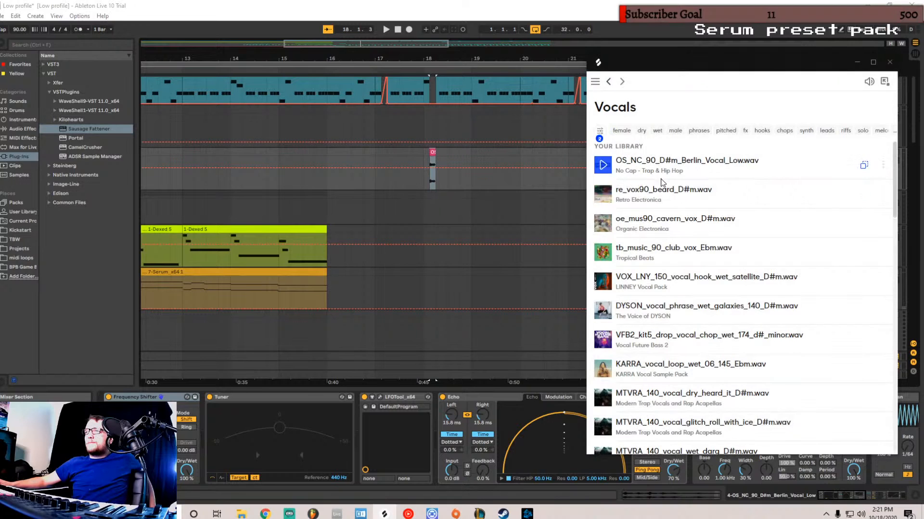
# - Audition OS_NC_90_D#m_Berlin_Vocal_Low.wav and place the sample on track 4 in Ableton Live, just before bar 14
pyautogui.scroll(-2, 645, 207)
pyautogui.scroll(-5, 645, 207)
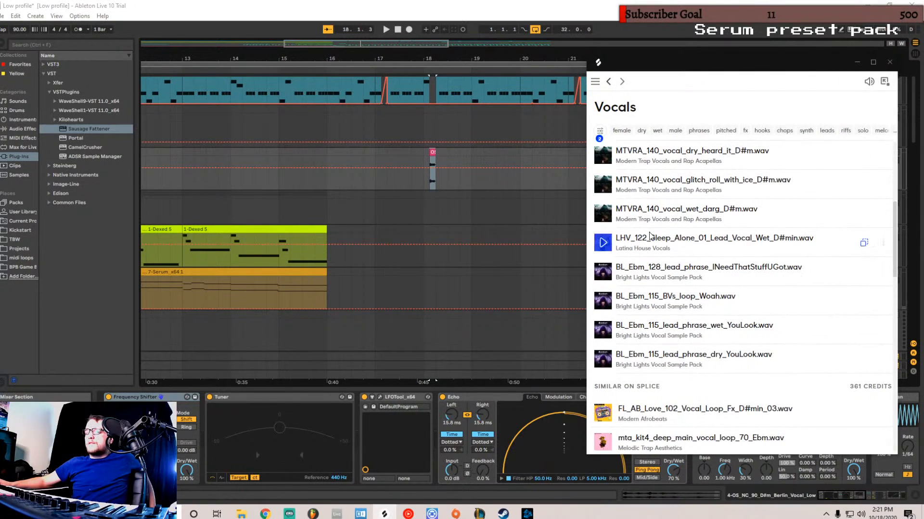
pyautogui.scroll(7, 649, 237)
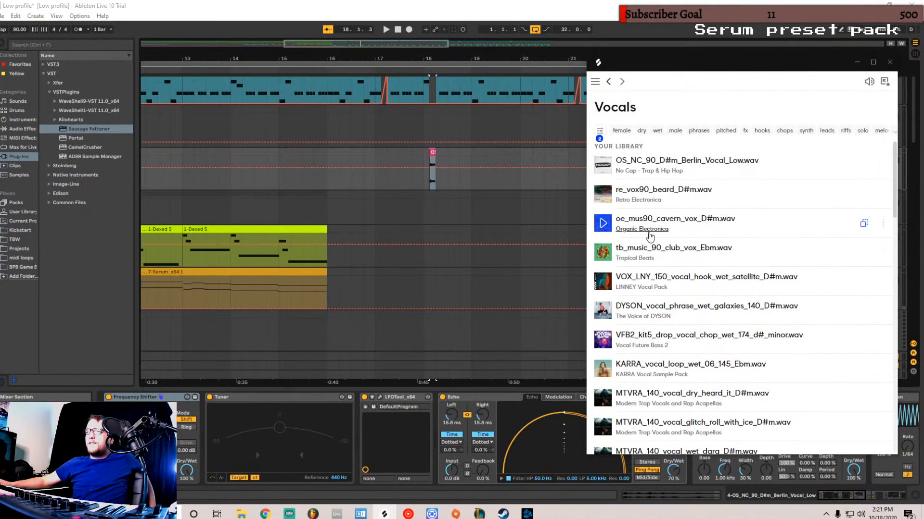
pyautogui.click(605, 169)
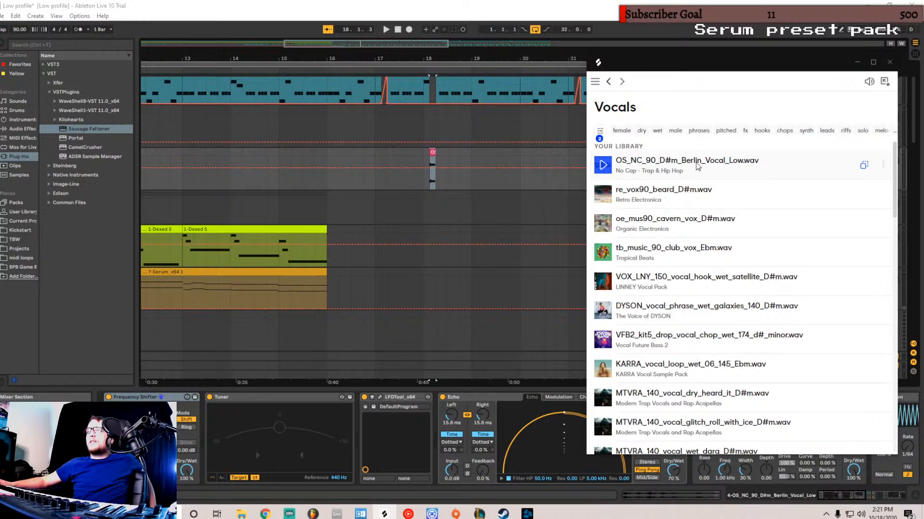
pyautogui.click(720, 166)
pyautogui.moveTo(658, 191); pyautogui.dragTo(218, 159)
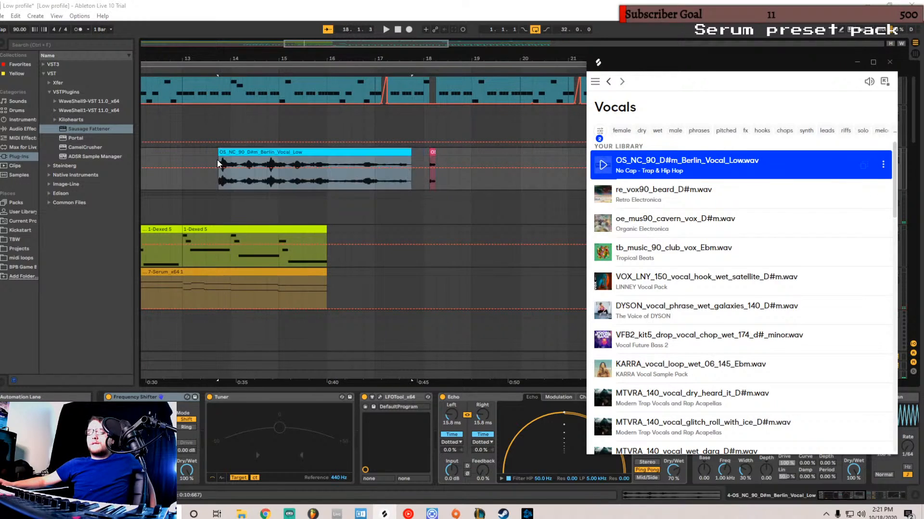
pyautogui.rightClick(489, 158)
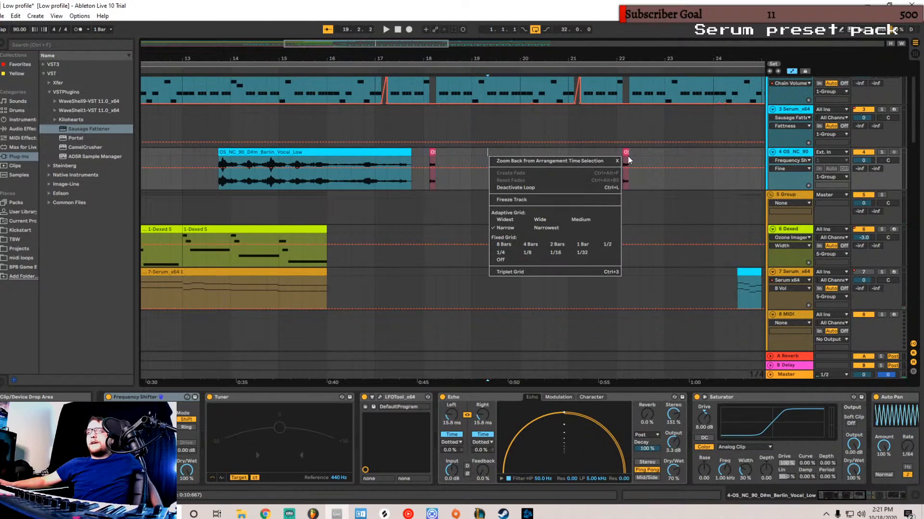
pyautogui.click(751, 187)
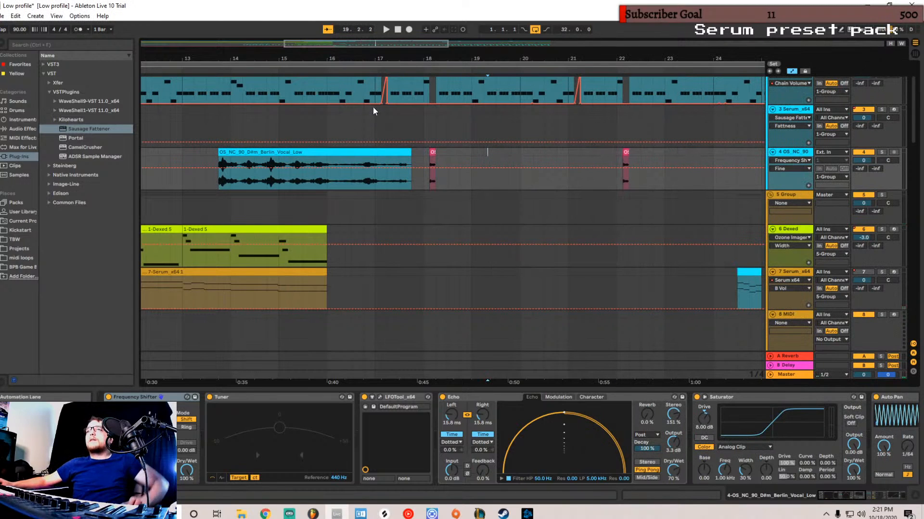
# - Delete the long OS_NC_90_D#m_Berlin_Vocal_Low clip from track 4
pyautogui.moveTo(364, 44); pyautogui.dragTo(328, 43)
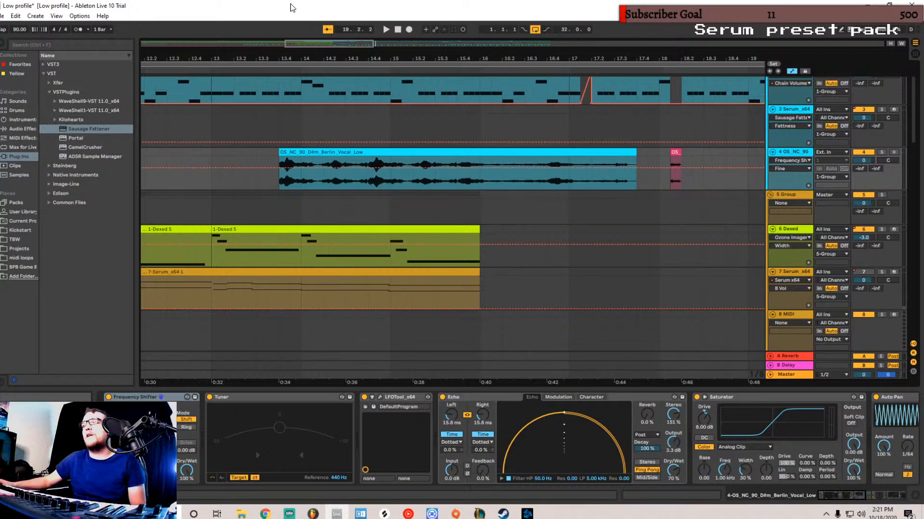
pyautogui.click(615, 161)
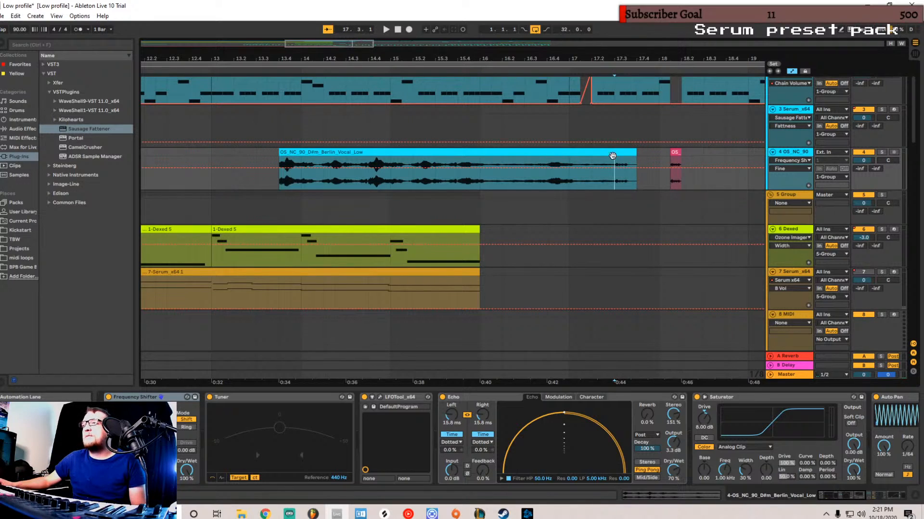
pyautogui.click(612, 152)
pyautogui.press('Delete')
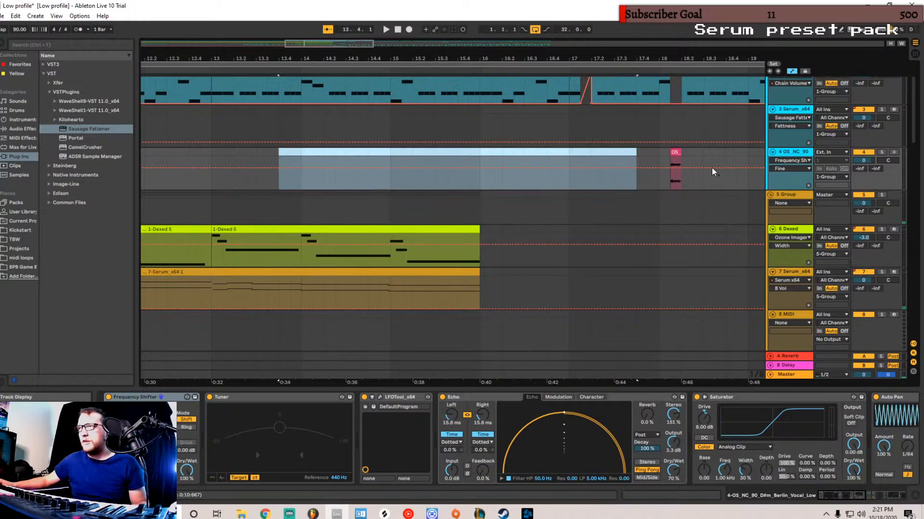
# - Select the short vocal clip on track 4 at bar 18 and set the insert marker just before it
pyautogui.click(683, 156)
pyautogui.click(675, 153)
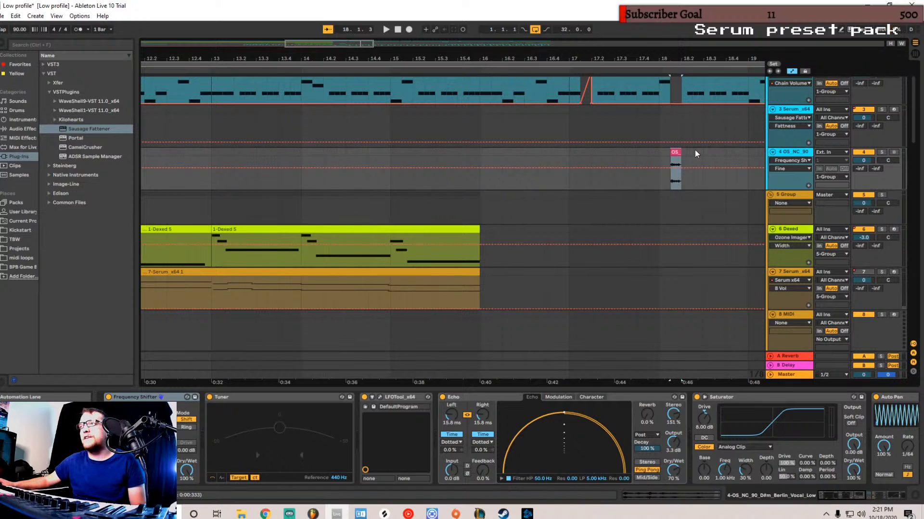
pyautogui.scroll(1, 670, 125)
pyautogui.moveTo(333, 42); pyautogui.dragTo(371, 55)
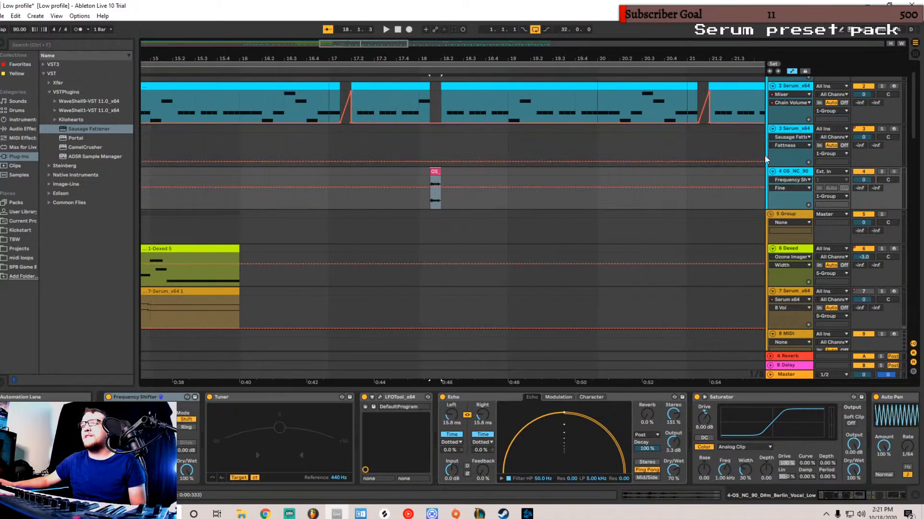
pyautogui.click(418, 177)
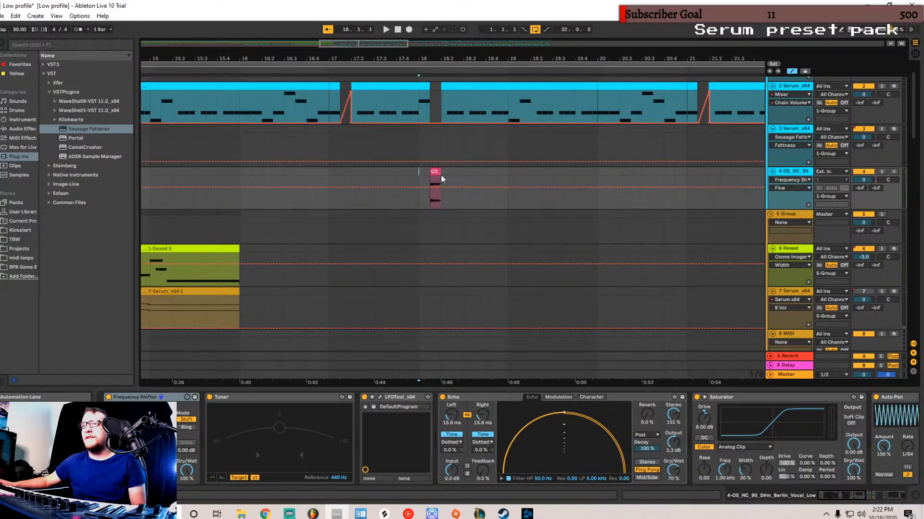
# - Look over the device chains of Serum track 3 and vocal track 4, and play the vocal clip at bar 18
pyautogui.click(429, 143)
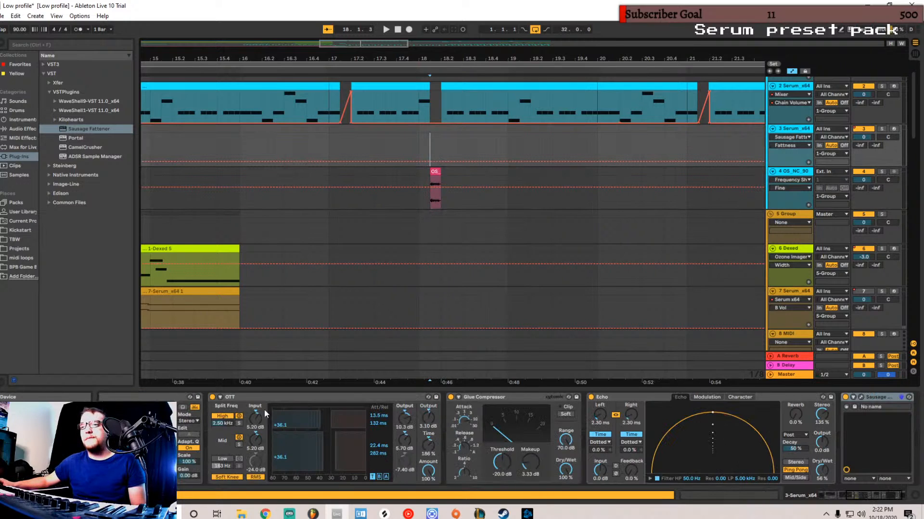
pyautogui.moveTo(883, 500); pyautogui.dragTo(806, 496)
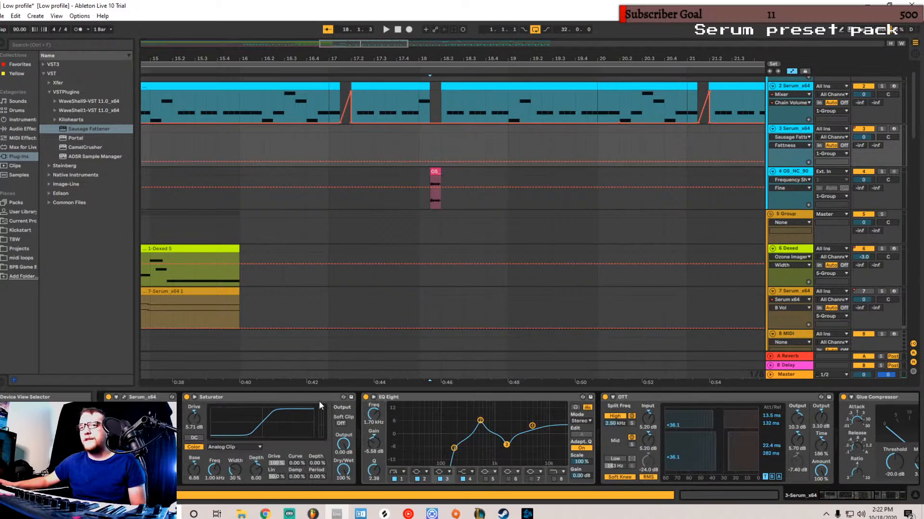
pyautogui.click(793, 173)
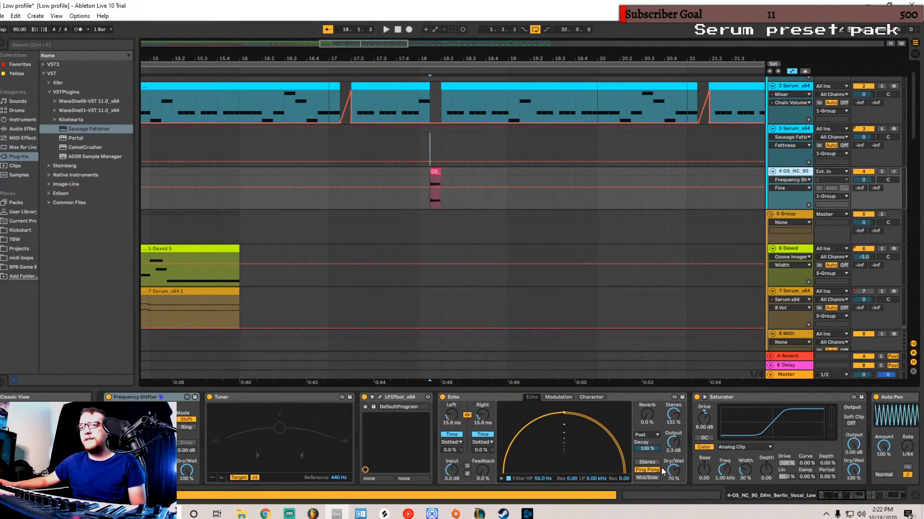
pyautogui.click(418, 179)
pyautogui.press('space')
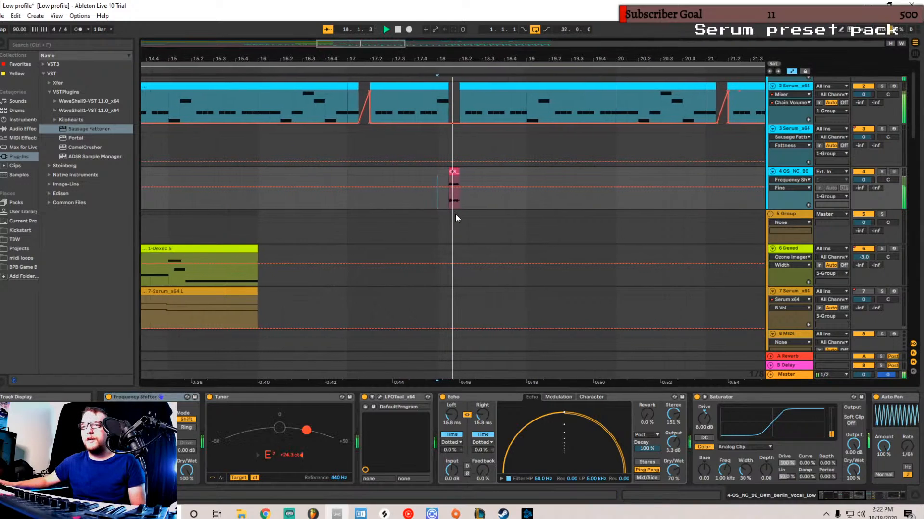
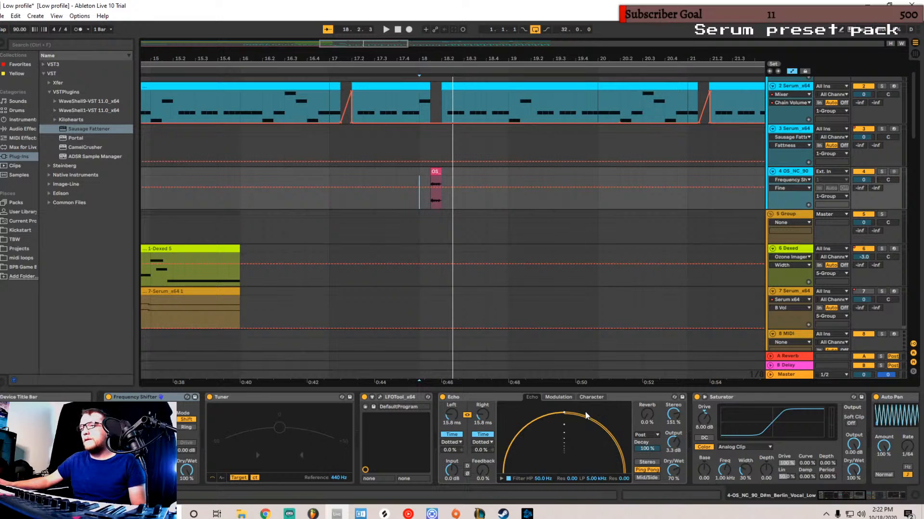
# - Solo vocal track 4 and play its bar 18 clip while switching Auto Pan off and back on
pyautogui.moveTo(852, 497); pyautogui.dragTo(874, 500)
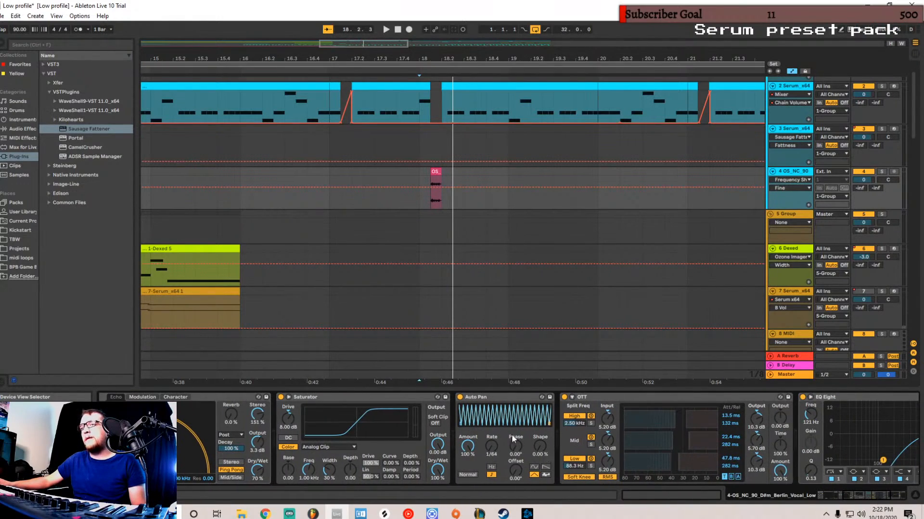
pyautogui.click(504, 404)
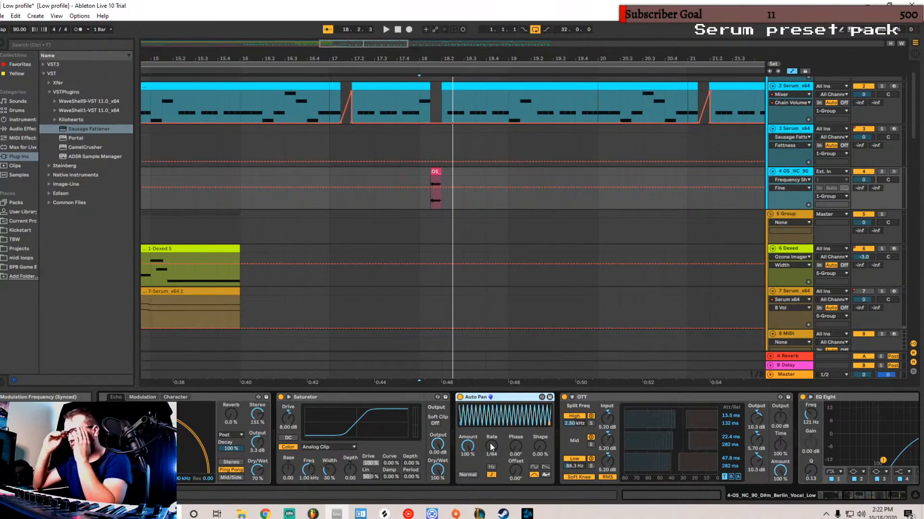
pyautogui.click(881, 171)
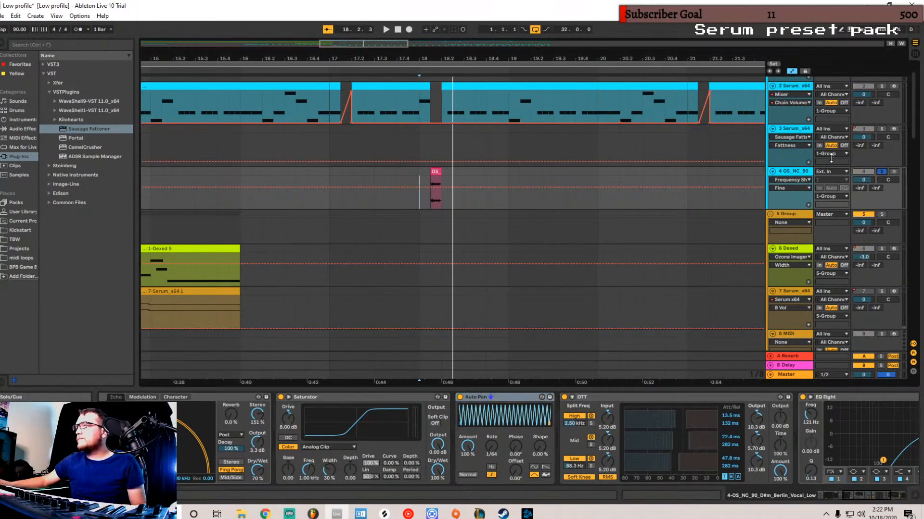
pyautogui.press('space')
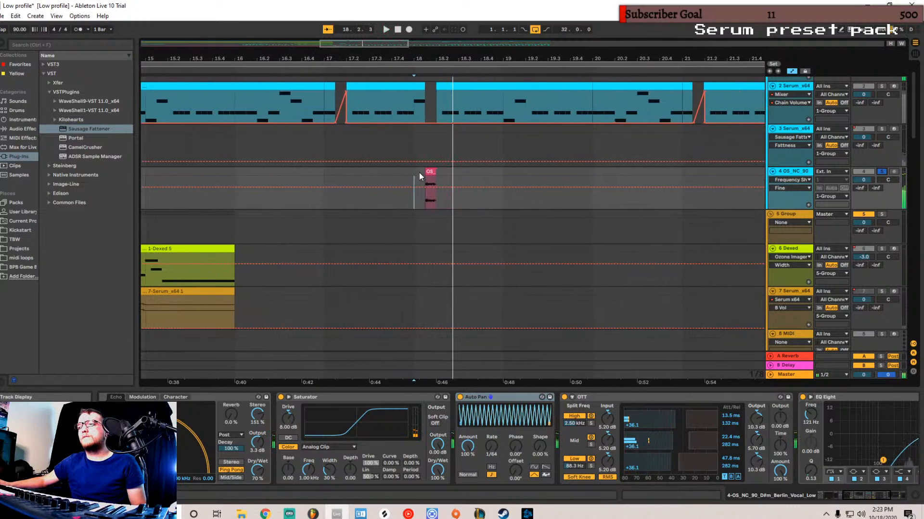
pyautogui.click(459, 398)
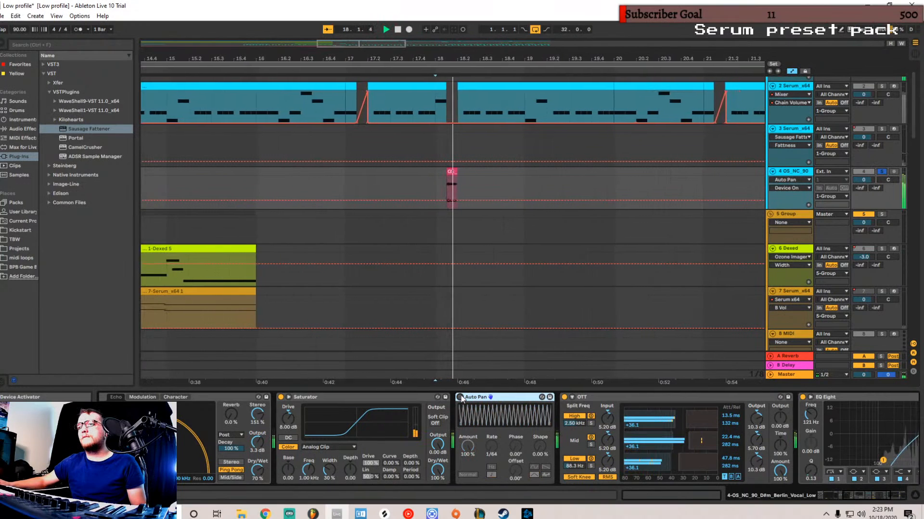
pyautogui.click(460, 397)
pyautogui.press('space')
# - Examine the EQ Eight at the end of track 4's device chain and play the vocal clip through it
pyautogui.moveTo(852, 498); pyautogui.dragTo(891, 498)
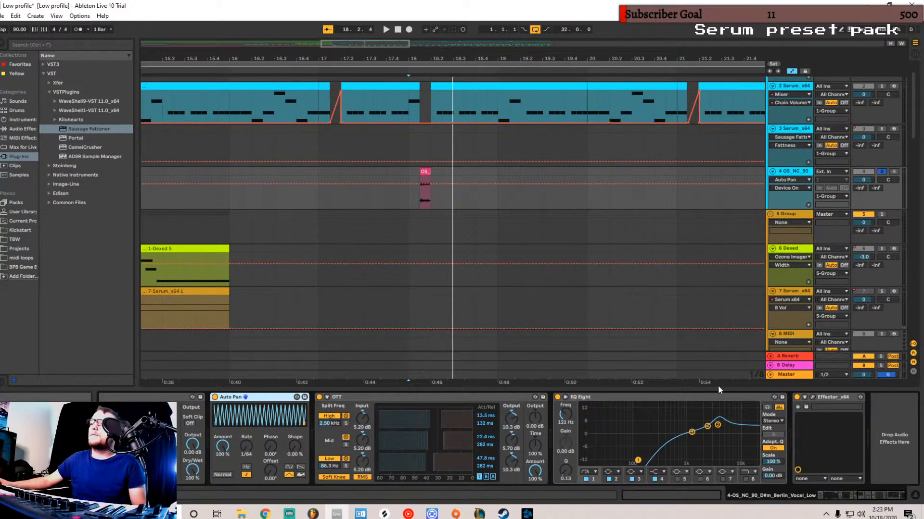
pyautogui.click(702, 396)
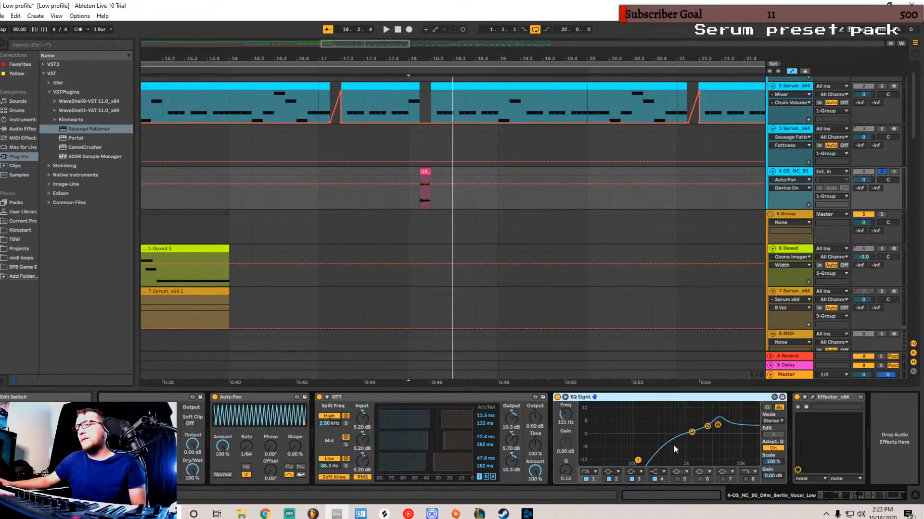
pyautogui.press('space')
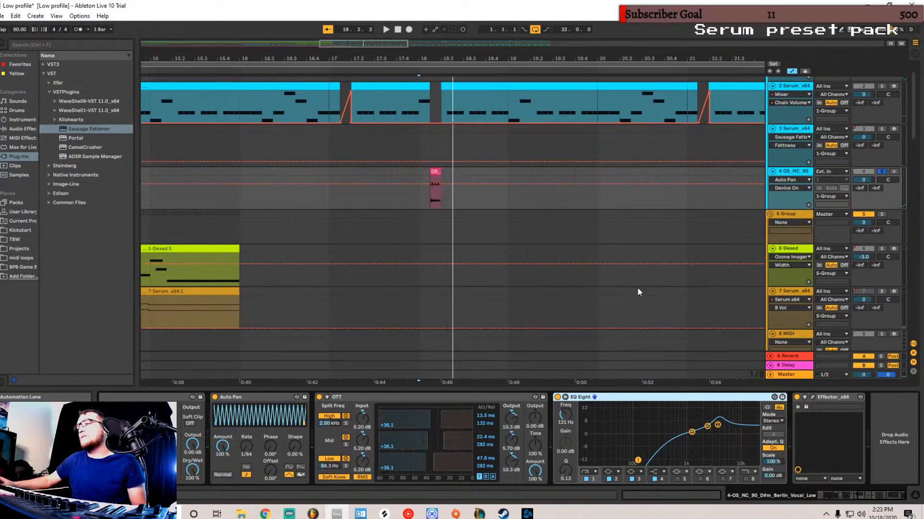
# - Open Effector on track 4, play the vocal clip with the effect switched off and back on, and close the plug-in
pyautogui.click(813, 397)
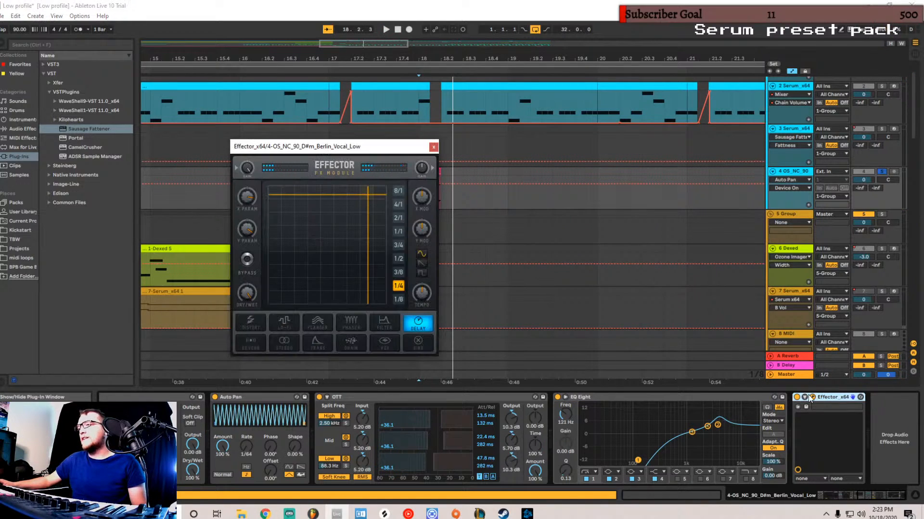
pyautogui.moveTo(332, 148); pyautogui.dragTo(269, 135)
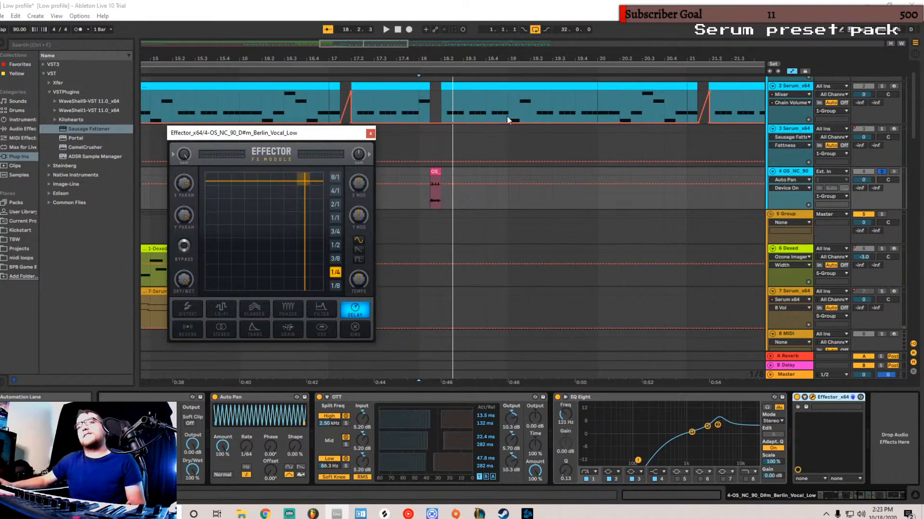
pyautogui.moveTo(321, 136); pyautogui.dragTo(337, 111)
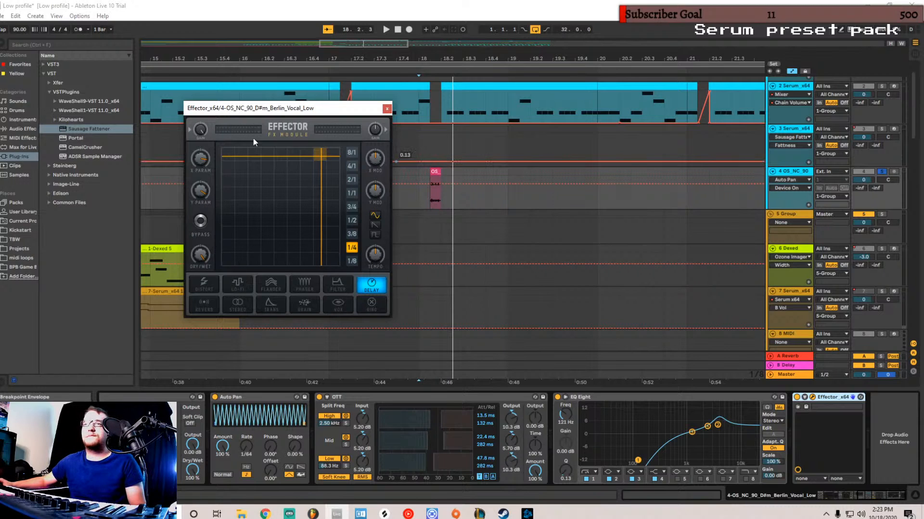
pyautogui.press('space')
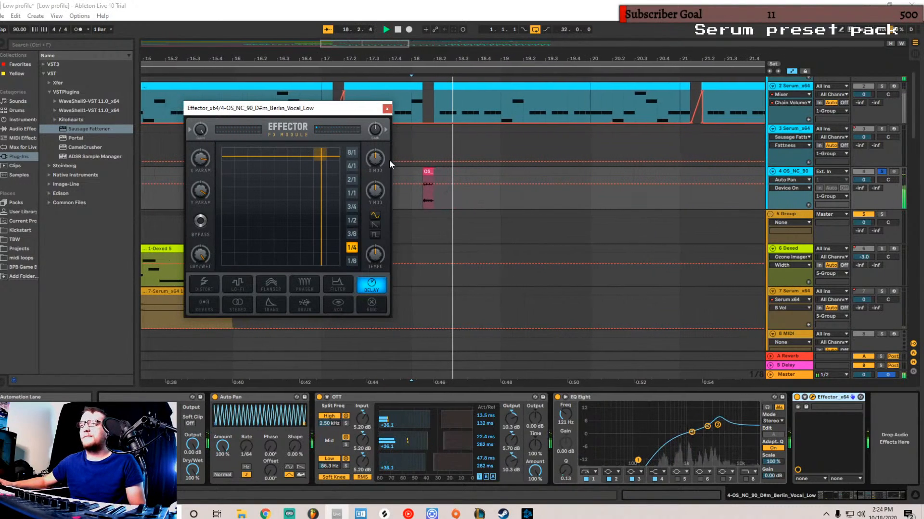
pyautogui.click(799, 399)
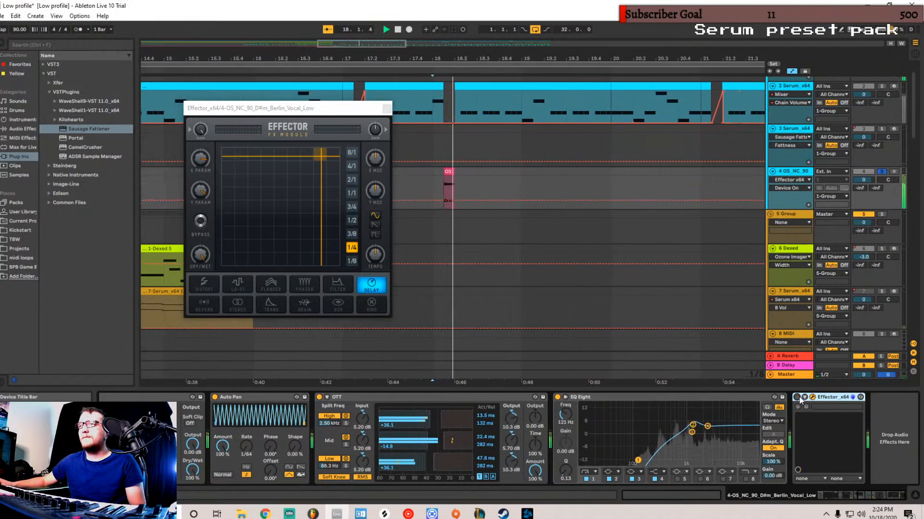
pyautogui.click(796, 398)
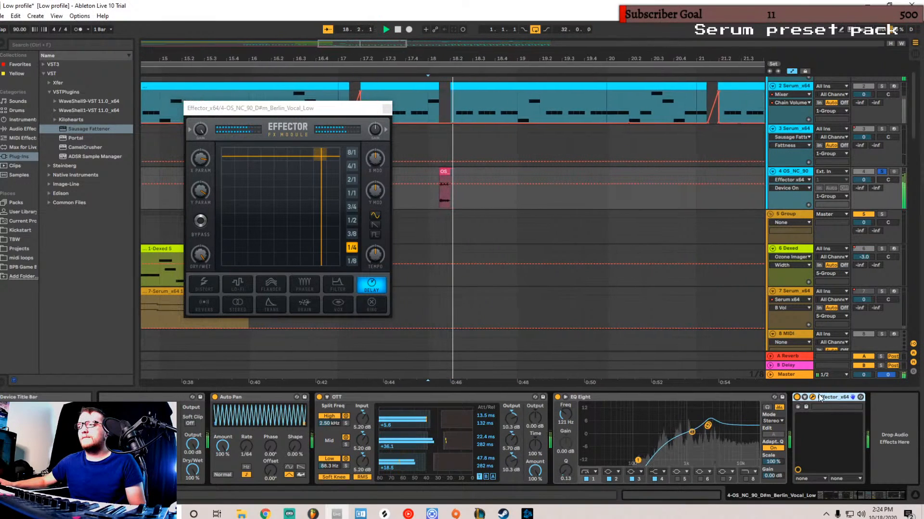
pyautogui.click(387, 109)
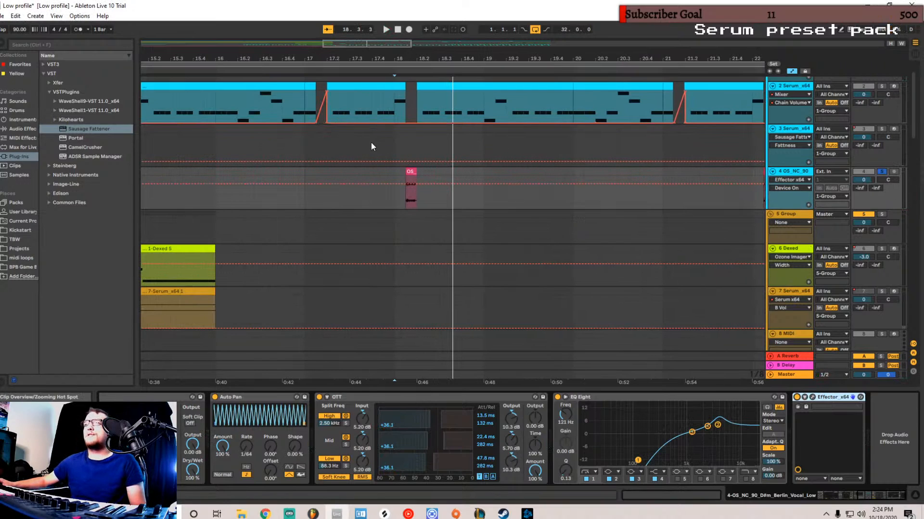
# - Unsolo vocal track 4 and play the full arrangement from just before its clip at bar 18
pyautogui.click(881, 172)
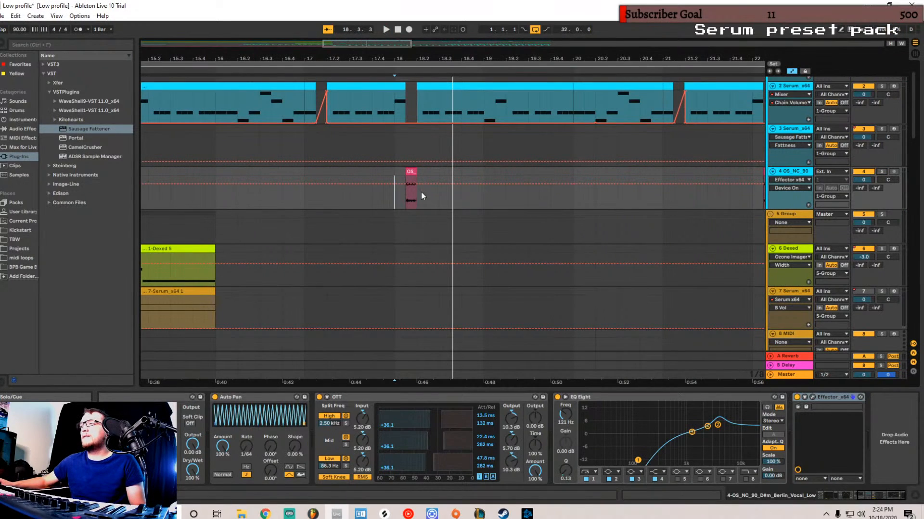
pyautogui.click(395, 136)
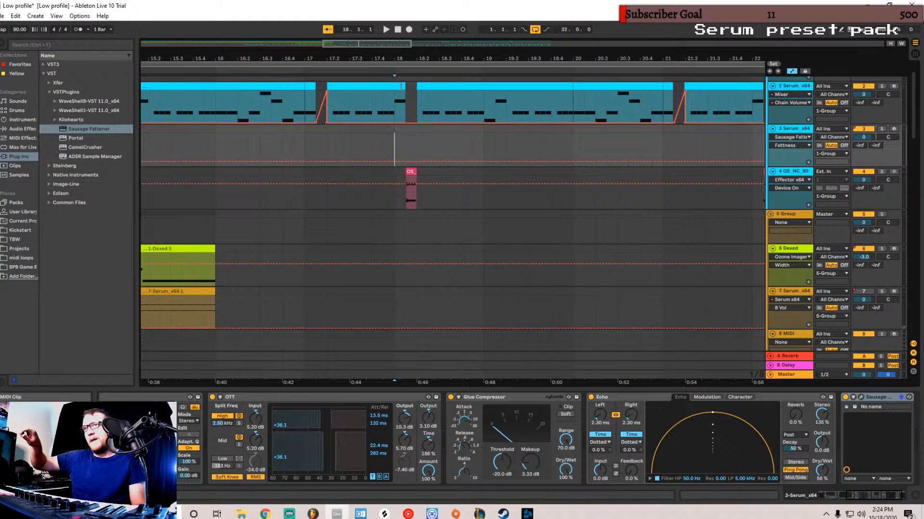
pyautogui.press('space')
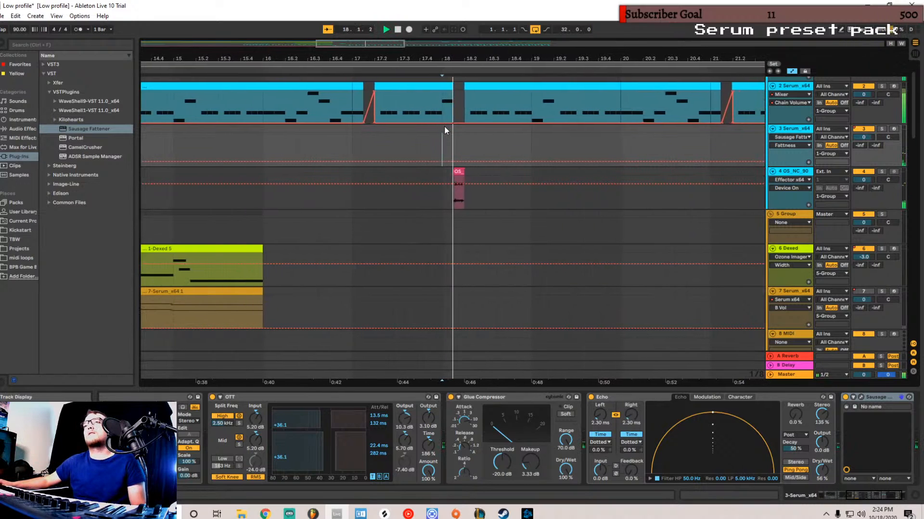
pyautogui.press('space')
# - Play the short Serum clip on track 3 just before bar 26
pyautogui.moveTo(386, 44); pyautogui.dragTo(478, 65)
pyautogui.click(426, 141)
pyautogui.press('space')
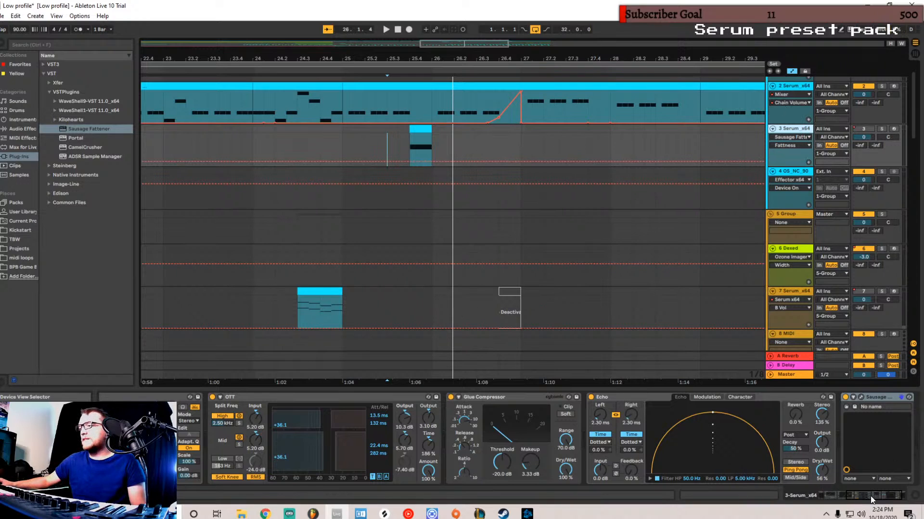
# - Open track 3's Serum instrument and toggle oscillator A's wavetable display between its 2D and 3D views
pyautogui.click(825, 499)
pyautogui.click(124, 397)
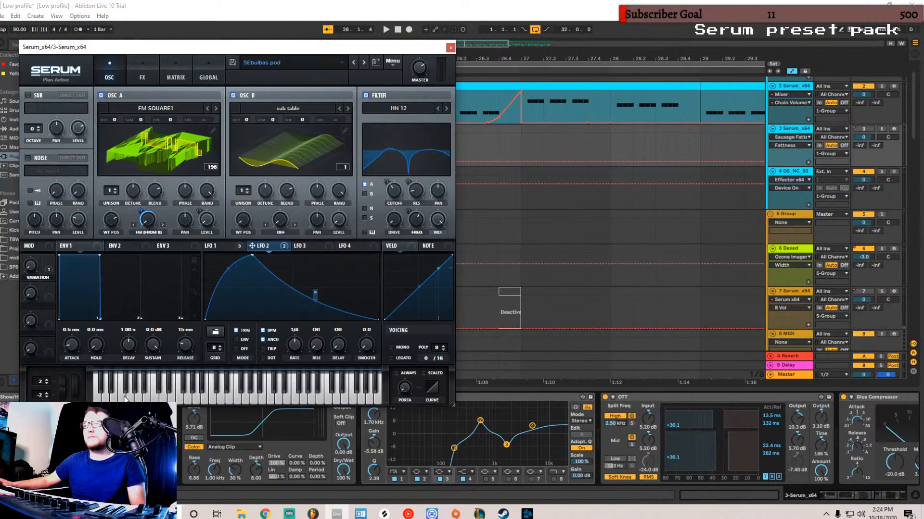
pyautogui.moveTo(274, 47); pyautogui.dragTo(512, 64)
pyautogui.click(414, 166)
pyautogui.click(348, 177)
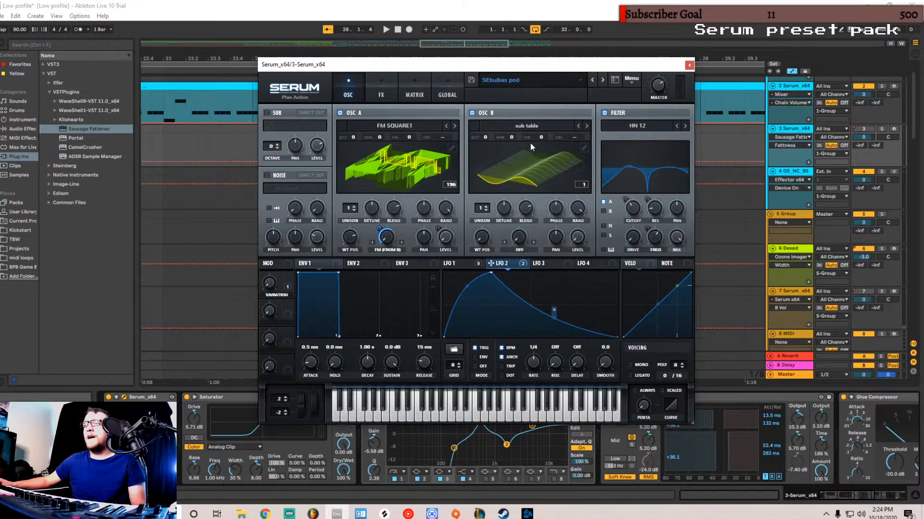
# - Switch oscillator B's sub table display to the 2D waveform view and point out its wavetable position control
pyautogui.click(523, 167)
pyautogui.click(544, 144)
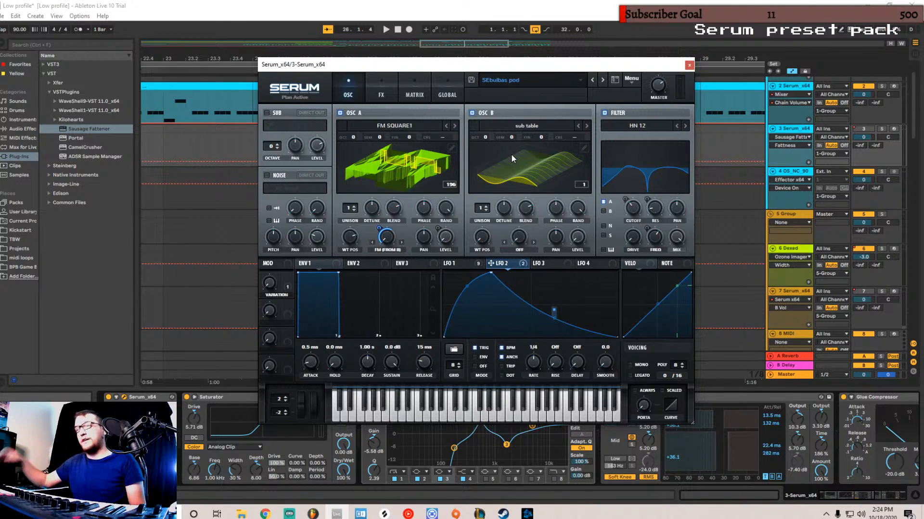
pyautogui.click(538, 164)
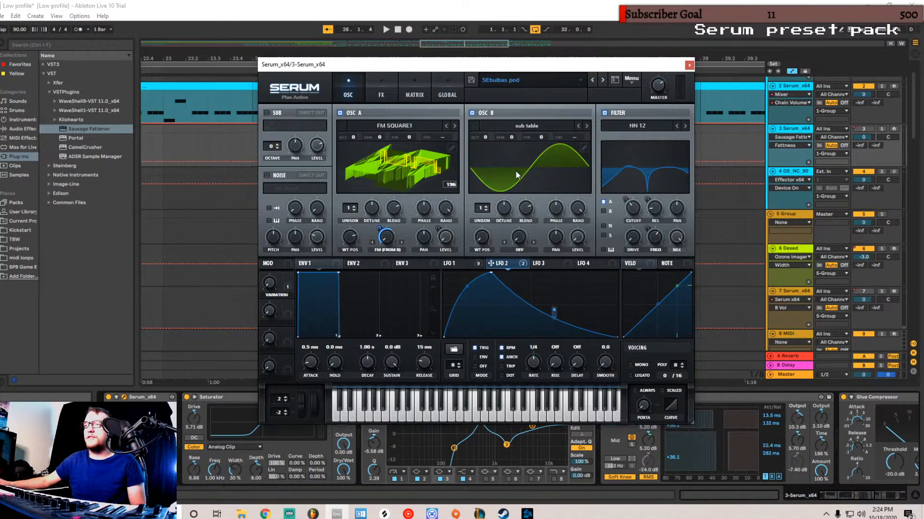
pyautogui.click(479, 239)
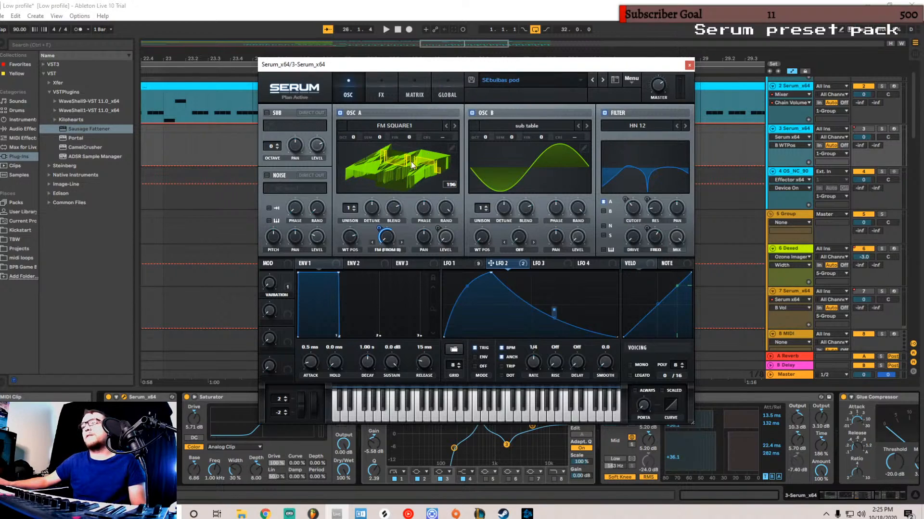
# - Display LFO 1 in track 3's Serum and play the clip with its modulation
pyautogui.click(473, 264)
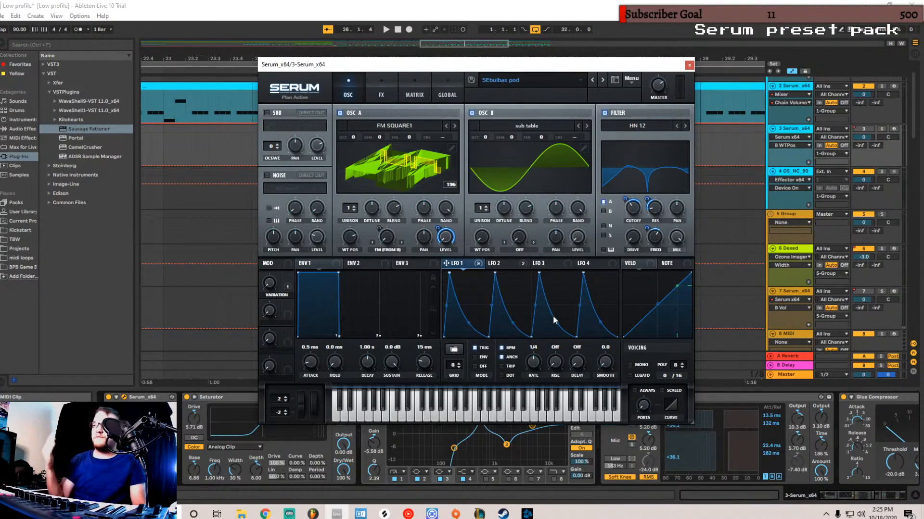
pyautogui.press('space')
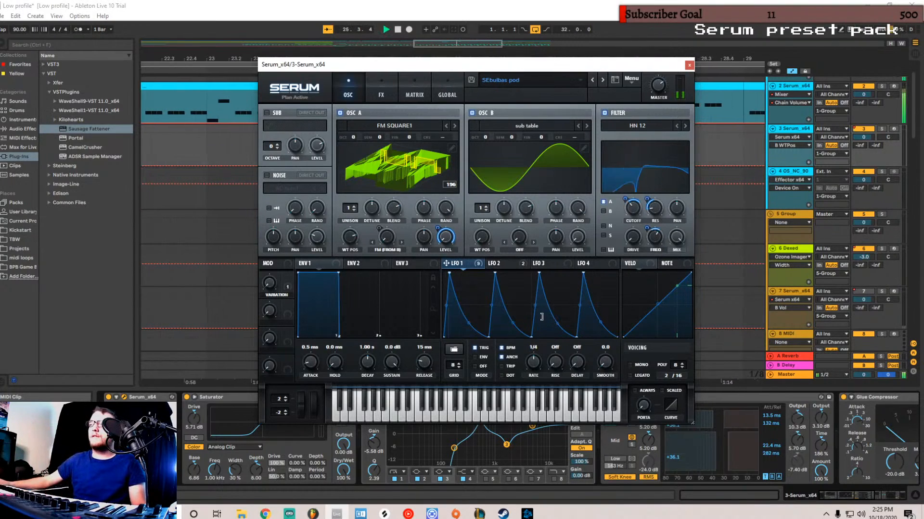
pyautogui.press('space')
# - Look through the effects rack of the SEbulbas pod preset in Serum
pyautogui.click(381, 92)
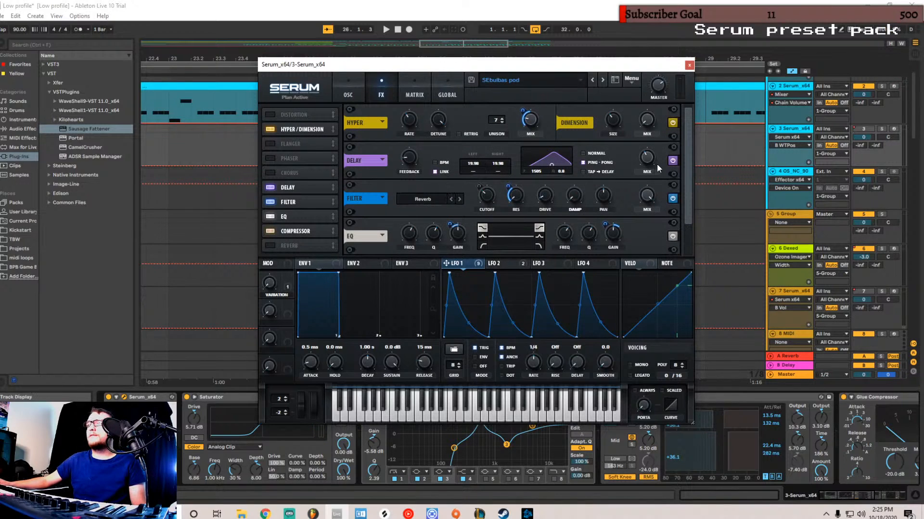
pyautogui.moveTo(685, 132); pyautogui.dragTo(686, 148)
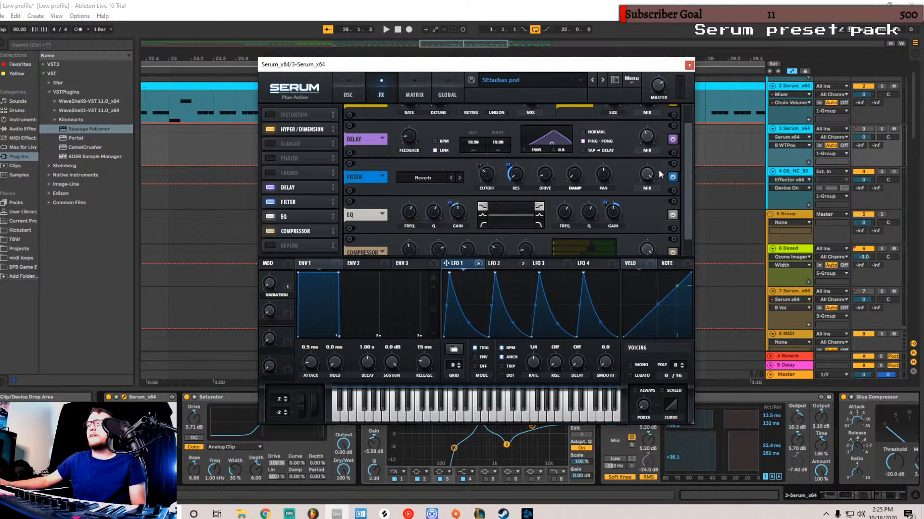
pyautogui.scroll(2, 688, 156)
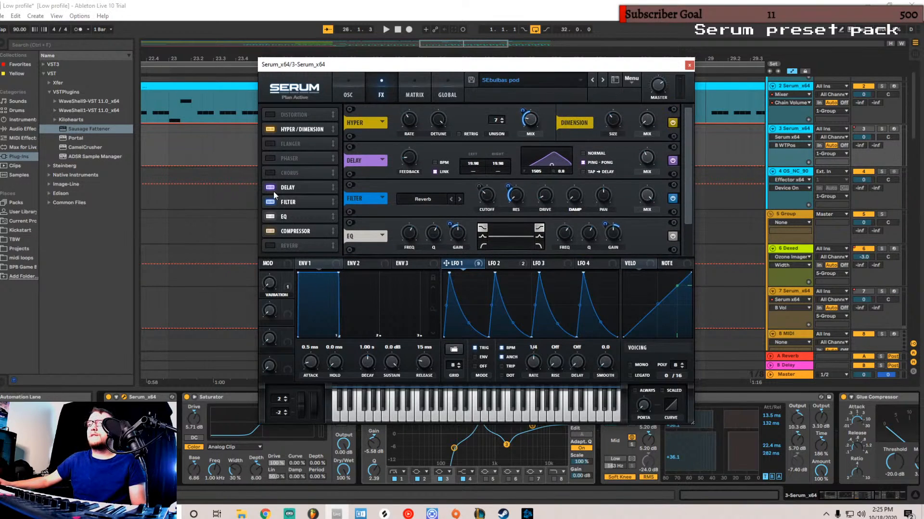
# - Reorder Serum's effects so Delay, Filter, EQ and Compressor follow directly after Hyper/Dimension
pyautogui.moveTo(334, 184); pyautogui.dragTo(334, 144)
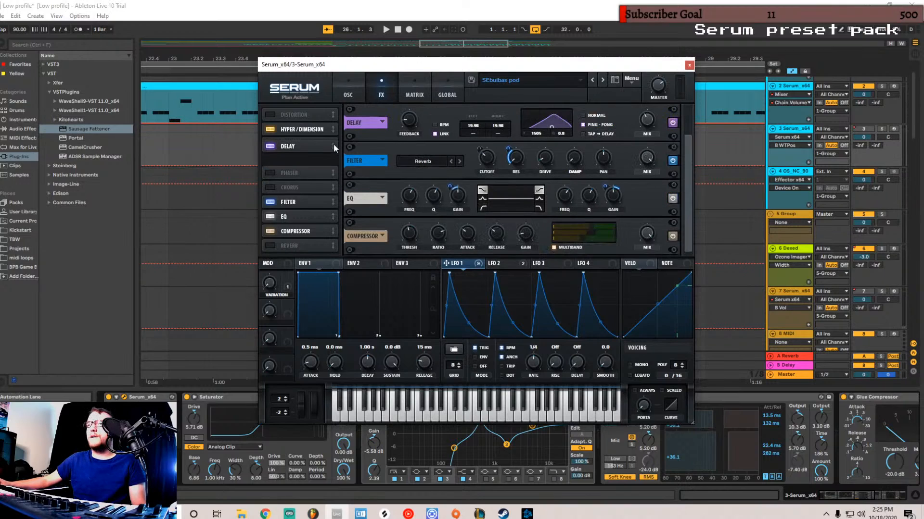
pyautogui.moveTo(333, 204); pyautogui.dragTo(331, 155)
pyautogui.moveTo(333, 218); pyautogui.dragTo(339, 165)
pyautogui.moveTo(332, 231); pyautogui.dragTo(327, 175)
# - Switch off Serum's Delay, Filter, EQ, Compressor and Hyper/Dimension effects
pyautogui.click(270, 143)
pyautogui.click(271, 158)
pyautogui.click(270, 172)
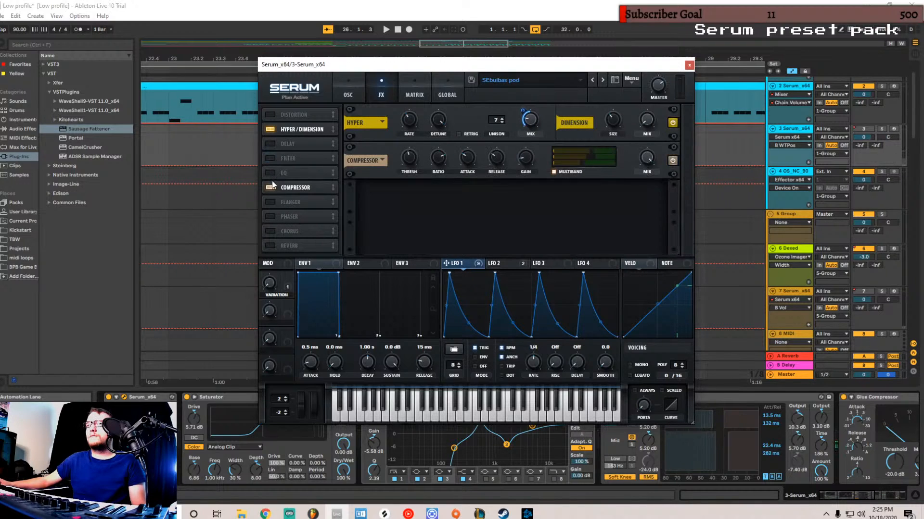
pyautogui.click(270, 187)
pyautogui.click(270, 129)
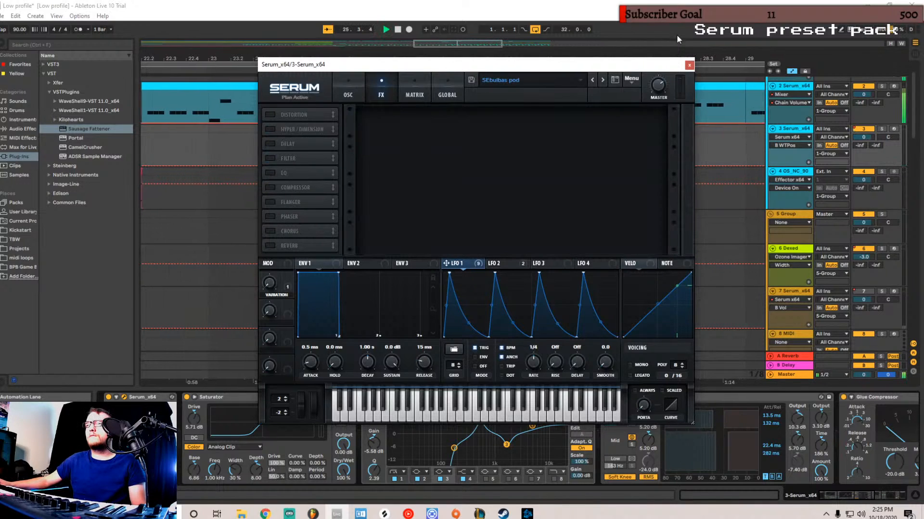
# - Close the Serum window and solo track 3 to hear it without Serum's internal effects
pyautogui.click(689, 65)
pyautogui.click(881, 129)
pyautogui.press('space')
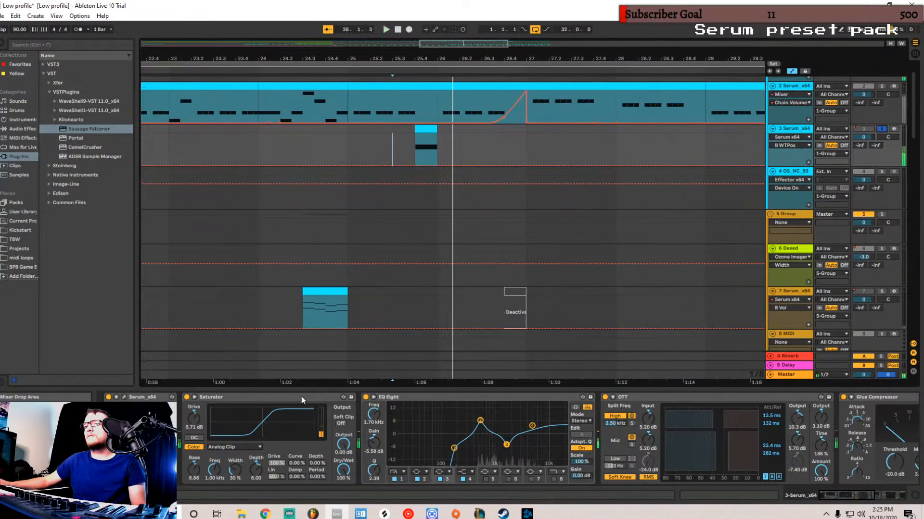
# - Bypass track 3's Saturator, EQ Eight, OTT, Glue Compressor, Echo and Sausage Fattener devices
pyautogui.click(186, 398)
pyautogui.click(187, 398)
pyautogui.click(366, 398)
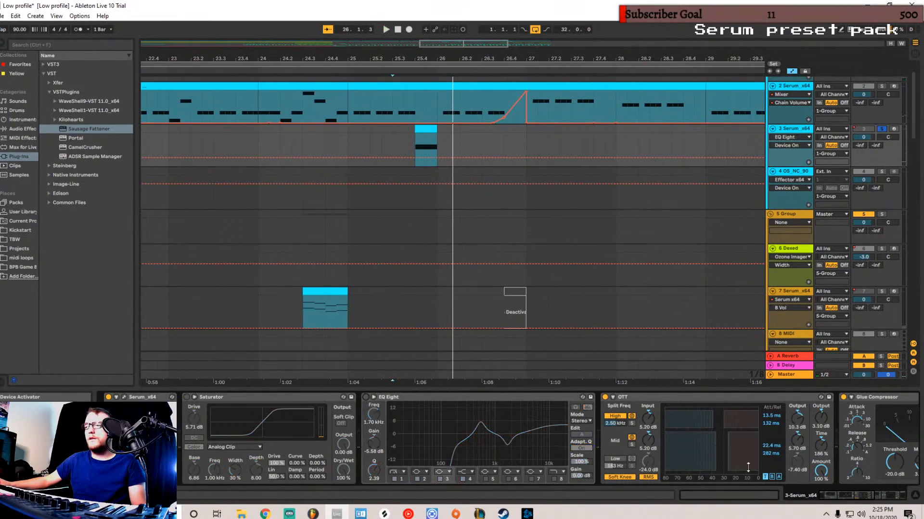
pyautogui.click(605, 397)
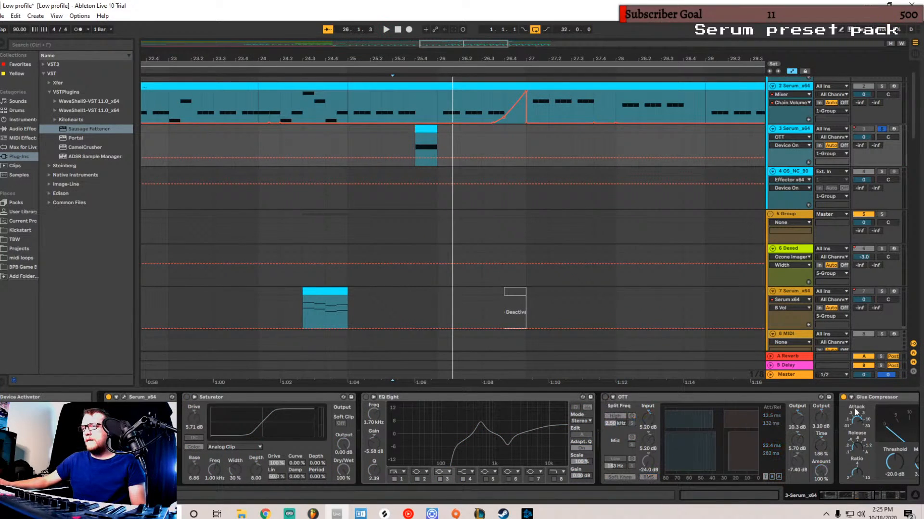
pyautogui.click(843, 398)
pyautogui.moveTo(854, 496); pyautogui.dragTo(908, 497)
pyautogui.click(635, 398)
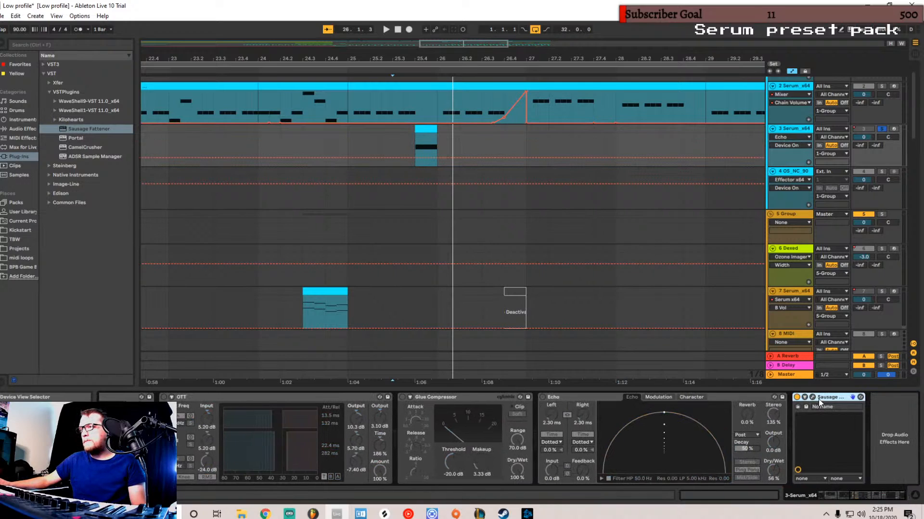
pyautogui.click(797, 397)
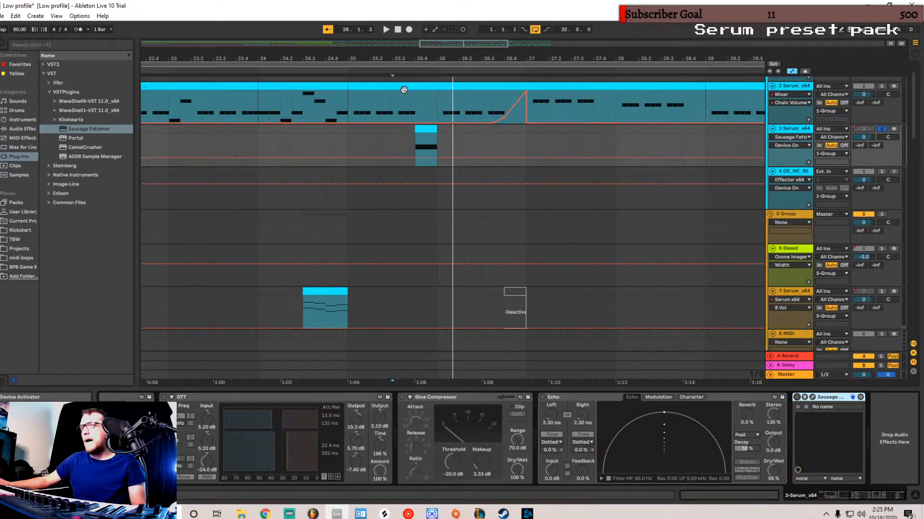
# - Set the playback start at the beginning of track 3's short clip and reopen its Serum instrument
pyautogui.click(415, 138)
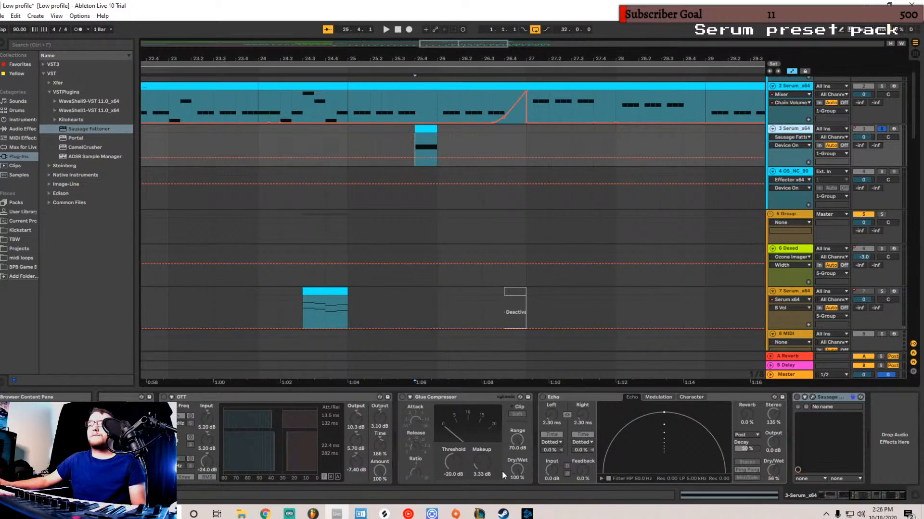
pyautogui.click(860, 495)
pyautogui.moveTo(860, 496); pyautogui.dragTo(829, 496)
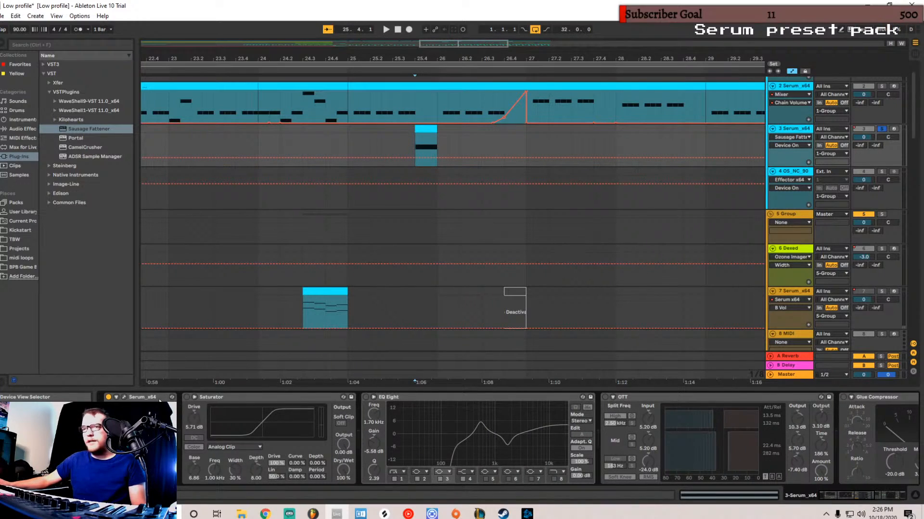
pyautogui.click(124, 397)
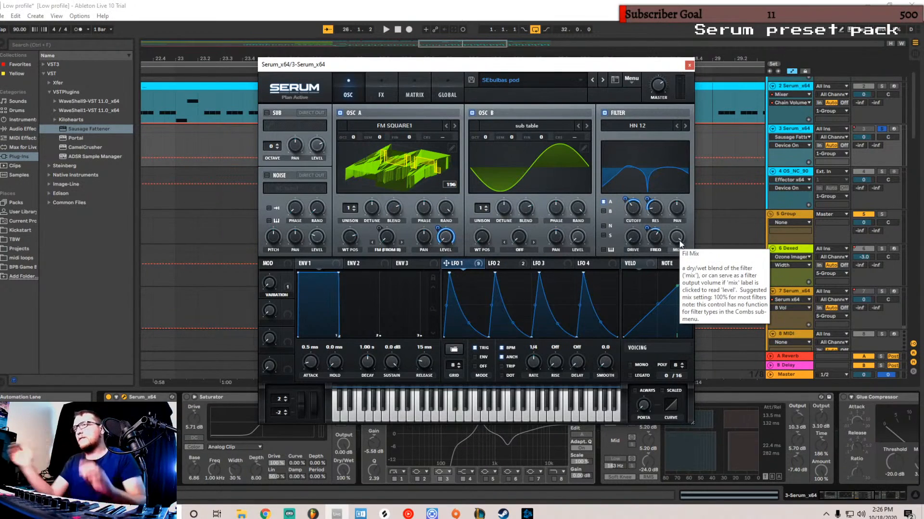
# - Play the clip with Serum's HN 12 oscillator filter off and on again to compare the sound
pyautogui.click(605, 113)
pyautogui.press('space')
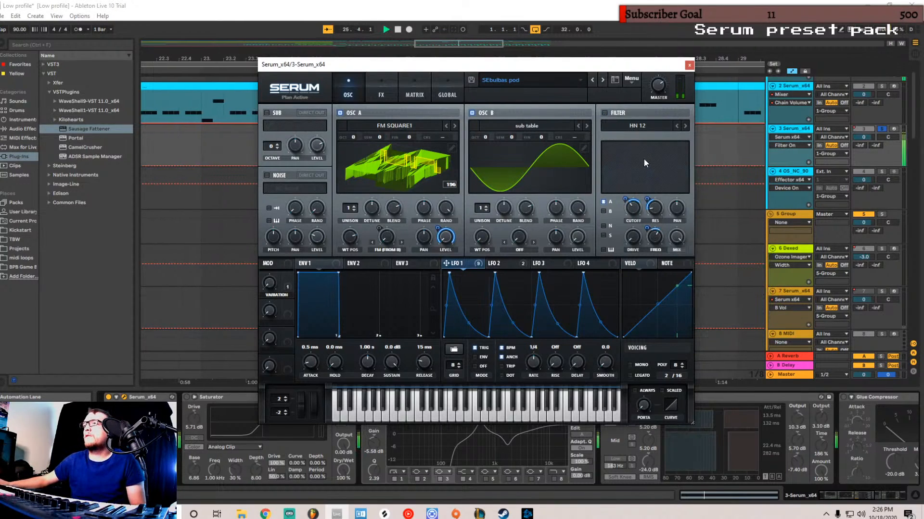
pyautogui.click(603, 112)
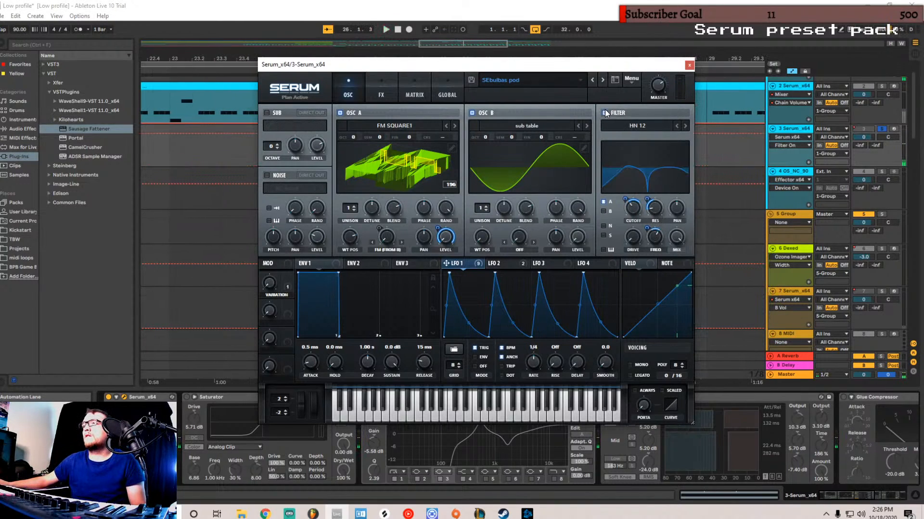
pyautogui.press('space')
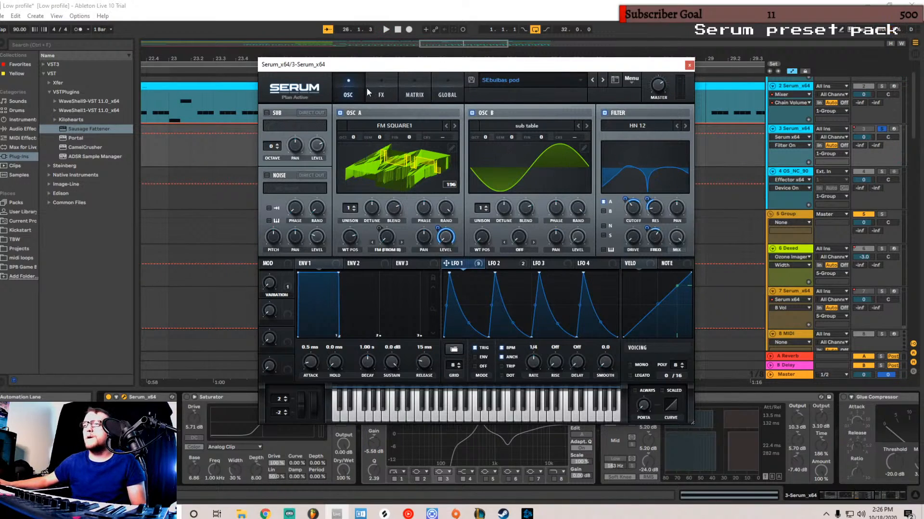
# - Re-enable Serum's Hyper/Dimension, Delay and Filter effects one by one, playing the clip to hear each addition
pyautogui.click(385, 91)
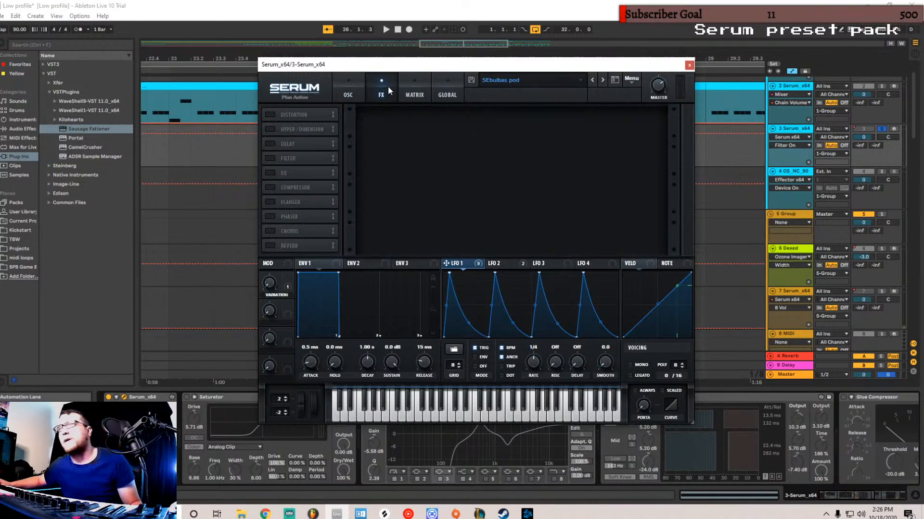
pyautogui.click(362, 79)
pyautogui.click(385, 87)
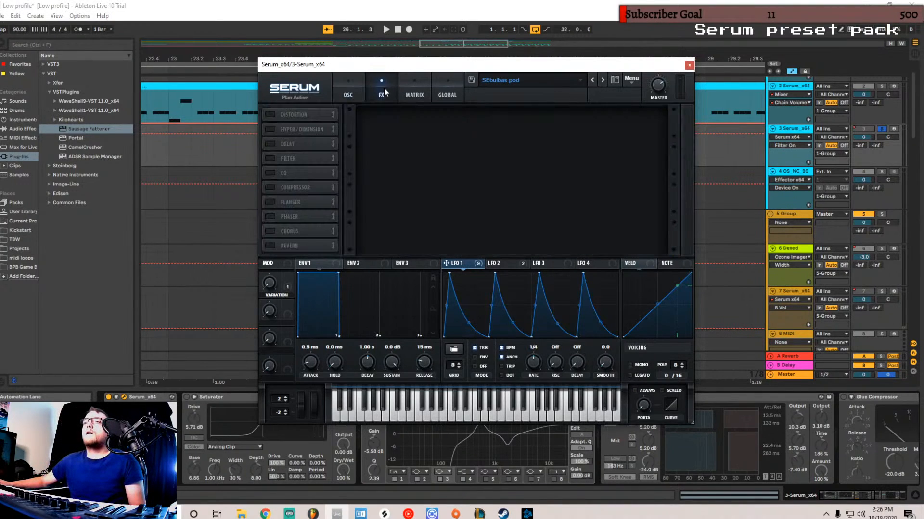
pyautogui.click(275, 127)
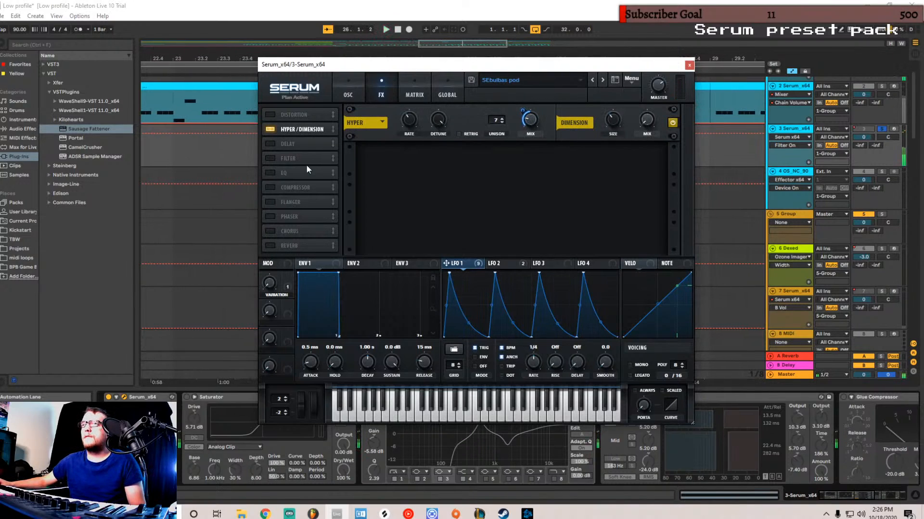
pyautogui.click(271, 144)
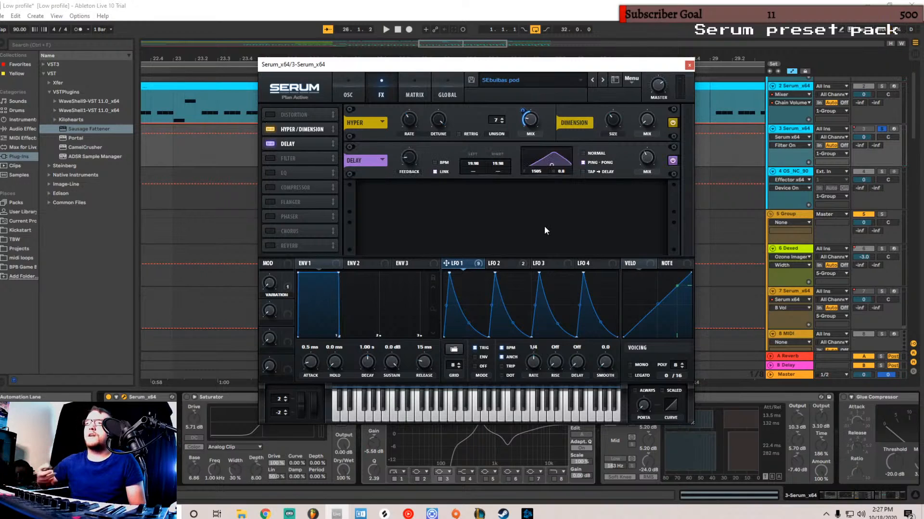
pyautogui.press('space')
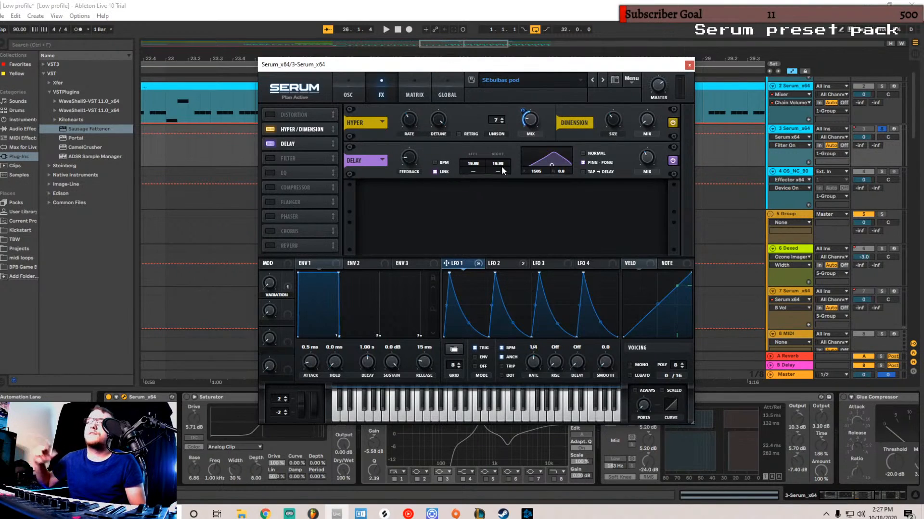
pyautogui.click(271, 159)
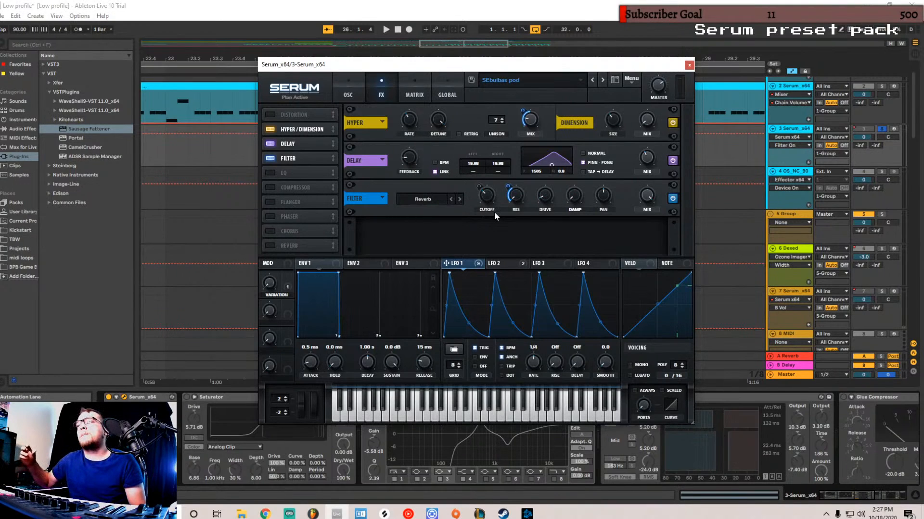
pyautogui.press('space')
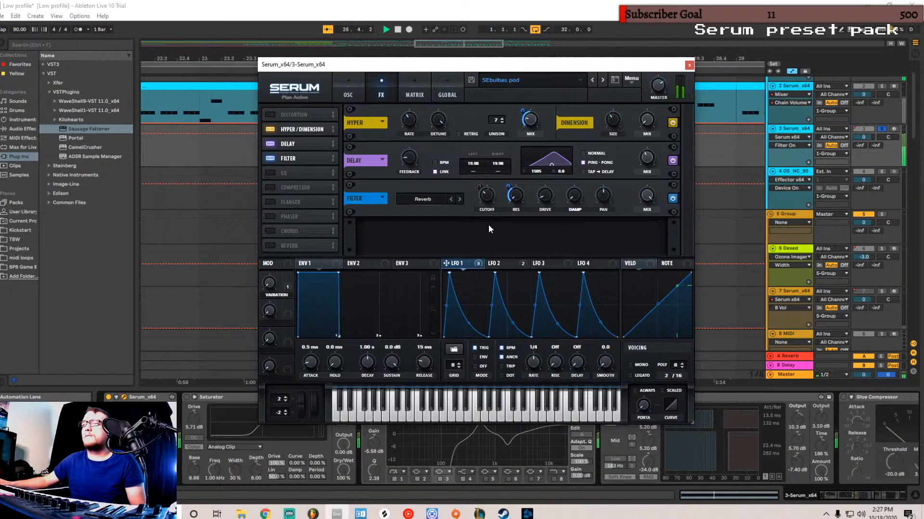
# - Examine what LFO 2 modulates in Serum's effects and oscillators, and vary its curve with the Variation macro
pyautogui.click(501, 263)
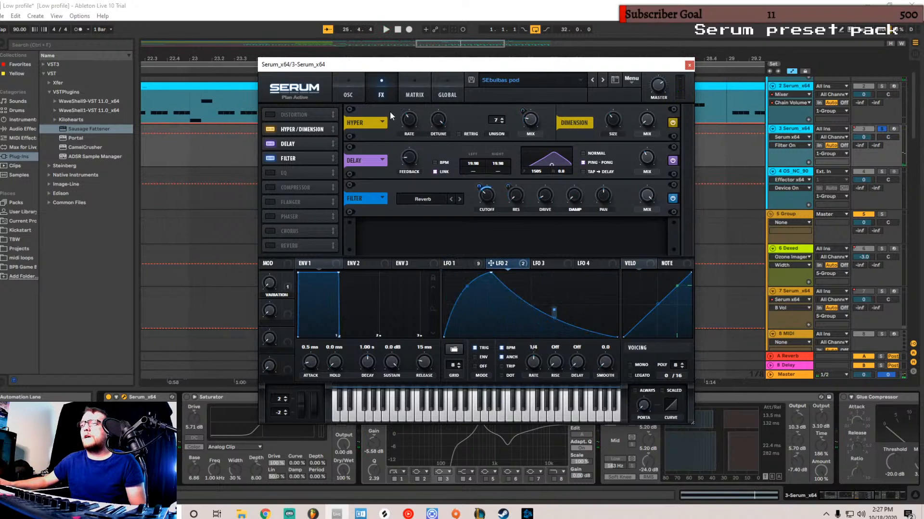
pyautogui.click(351, 93)
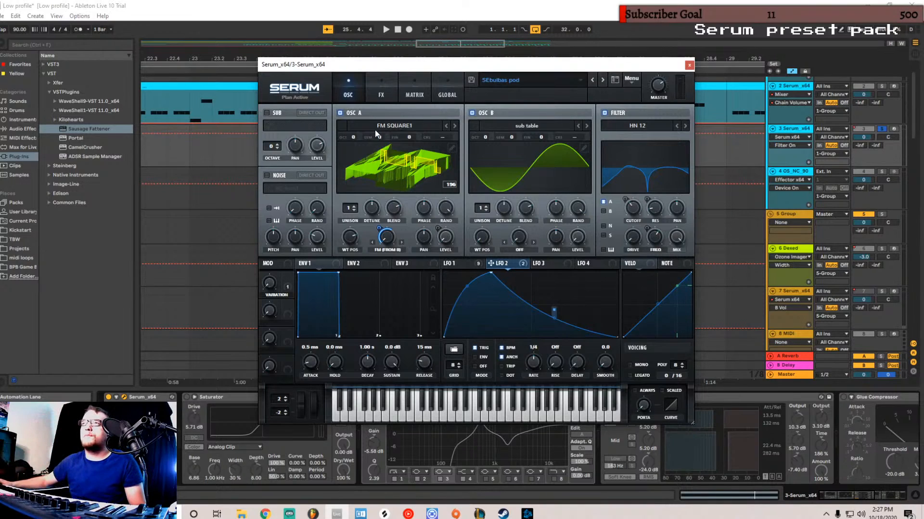
pyautogui.click(386, 94)
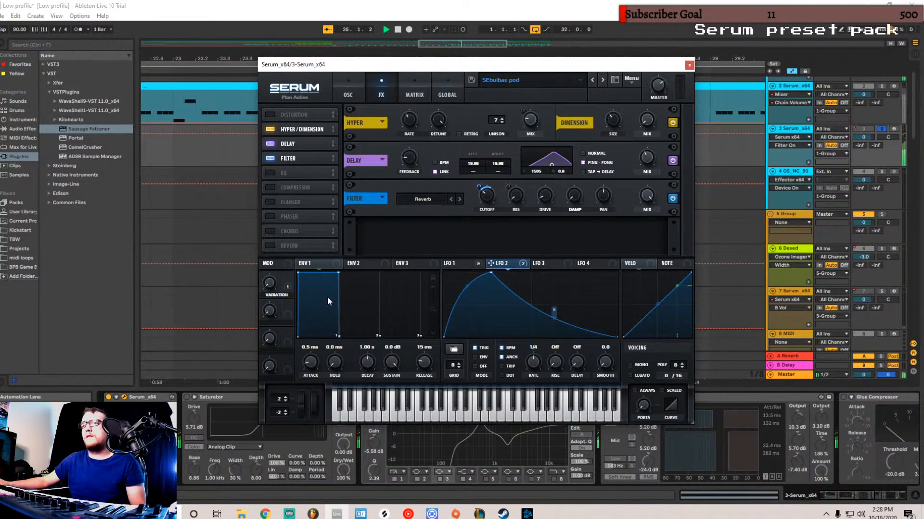
pyautogui.click(269, 281)
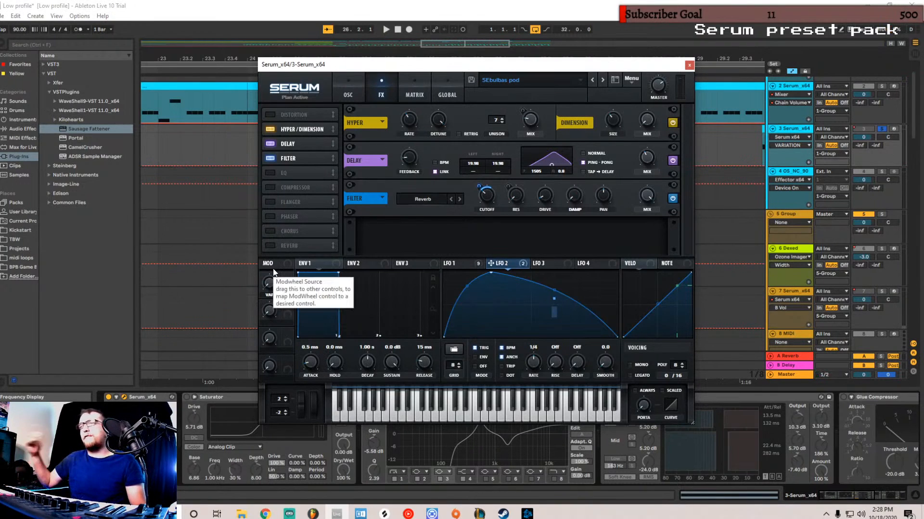
# - Display LFO 1, re-enable Serum's EQ effect and play the clip with it
pyautogui.click(459, 262)
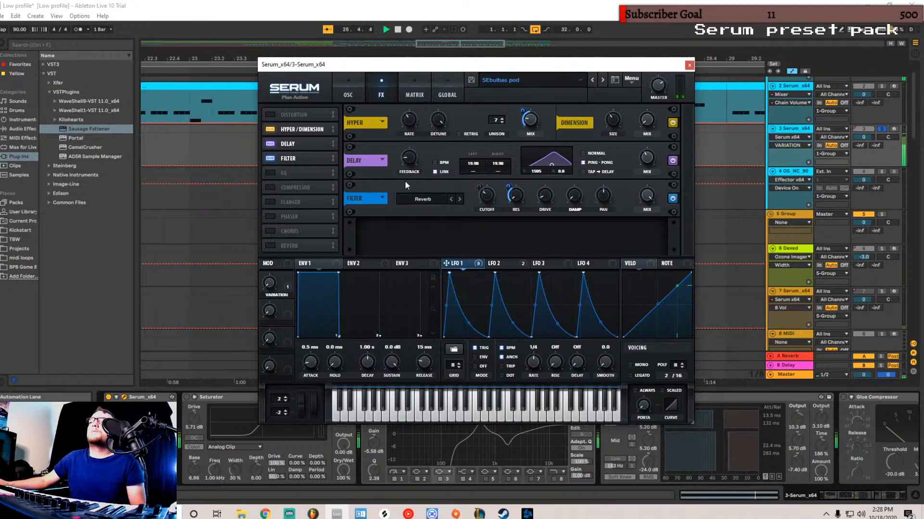
pyautogui.click(270, 174)
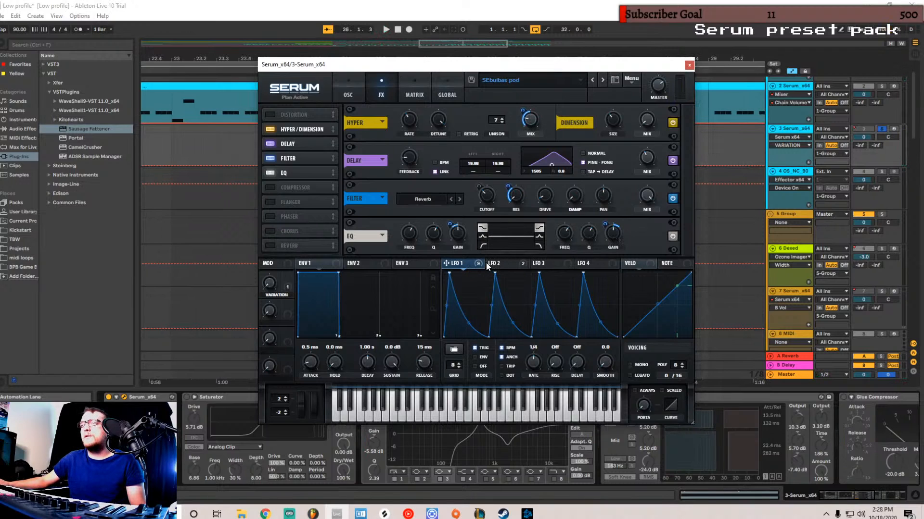
pyautogui.moveTo(486, 264)
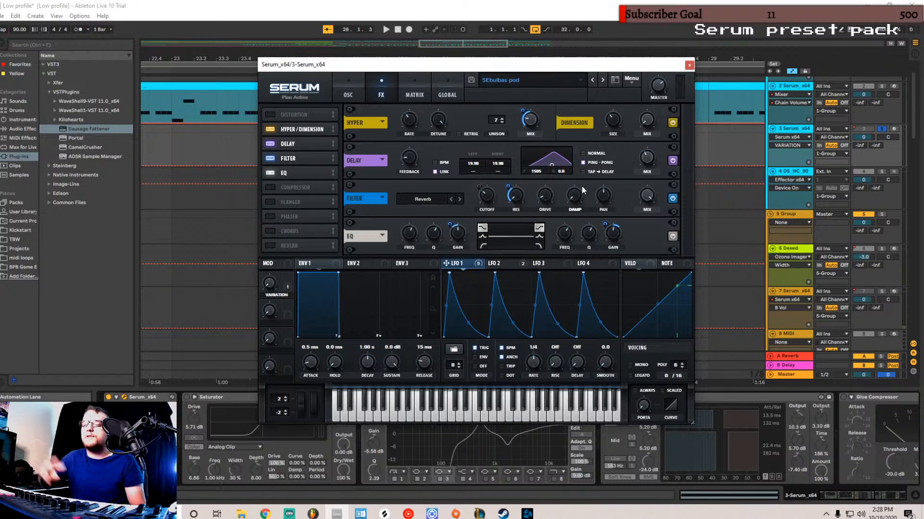
pyautogui.moveTo(582, 187)
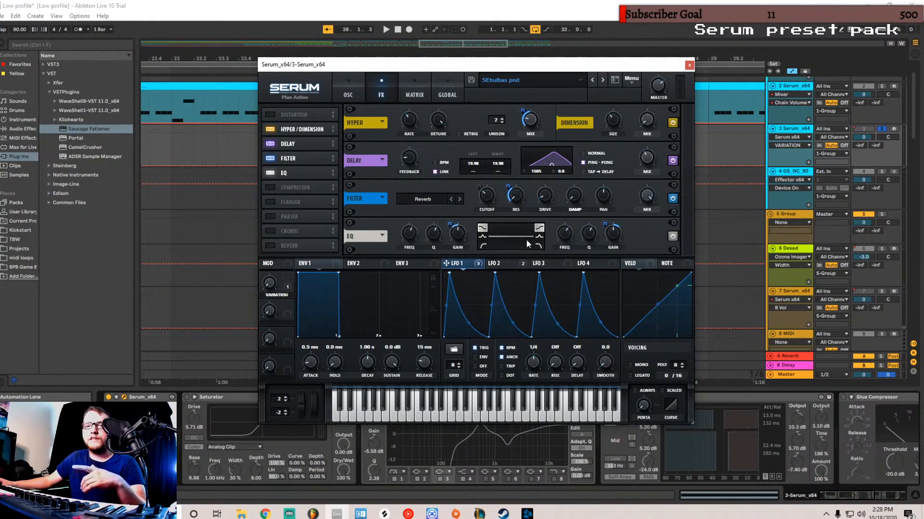
pyautogui.press('space')
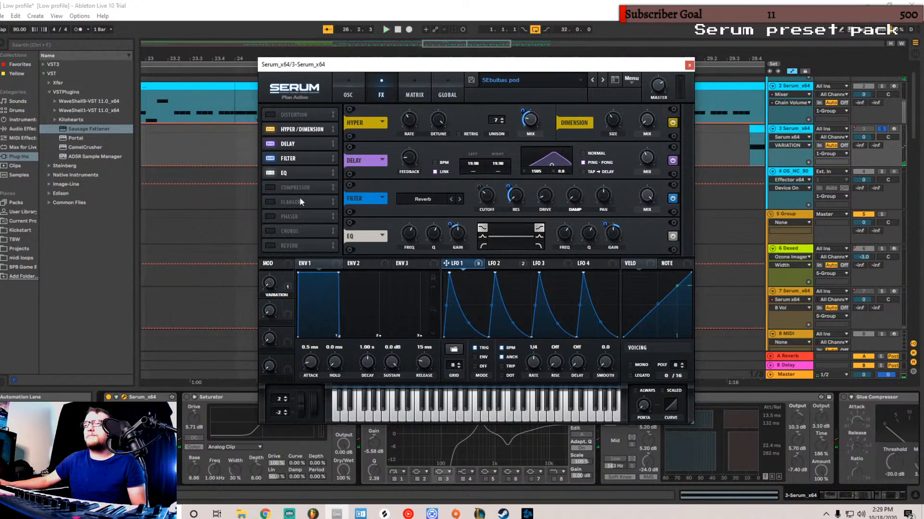
# - Re-enable Serum's Compressor effect, play the clip with it, and close Serum after returning to the oscillators
pyautogui.click(271, 186)
pyautogui.moveTo(685, 187); pyautogui.dragTo(677, 235)
pyautogui.press('space')
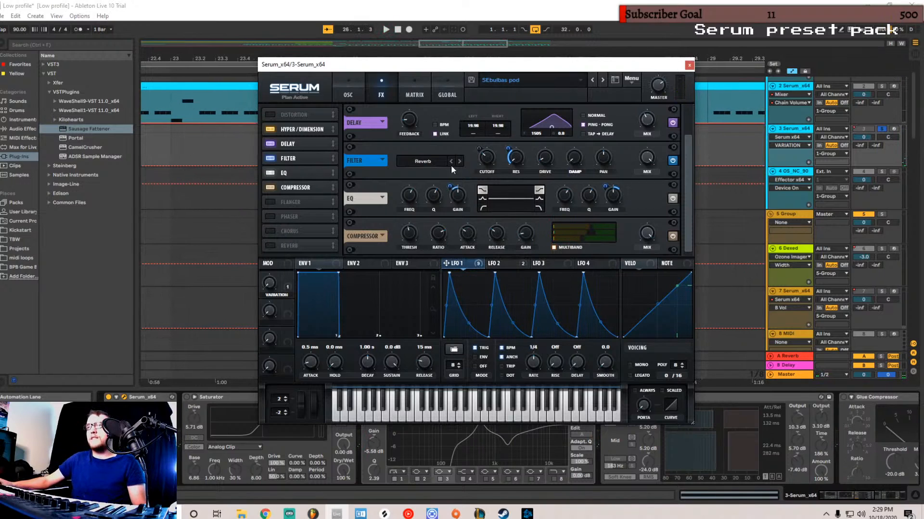
pyautogui.click(359, 82)
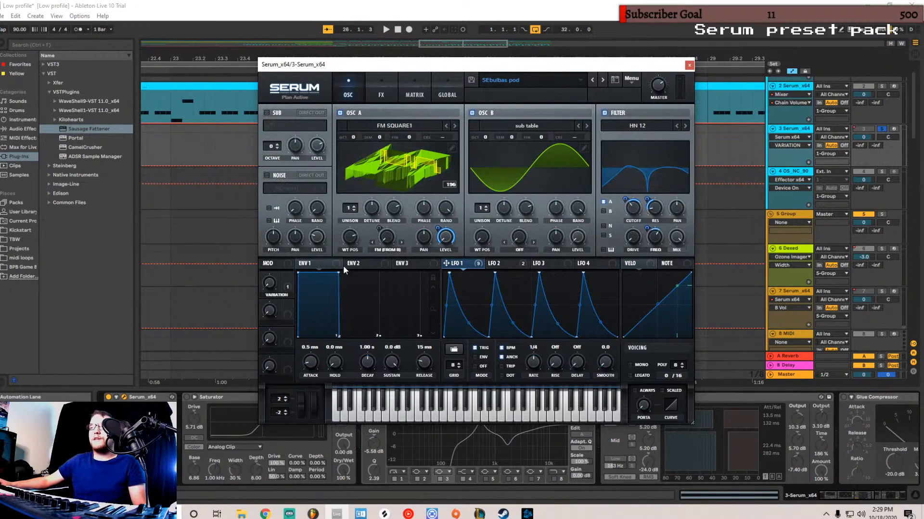
pyautogui.click(689, 66)
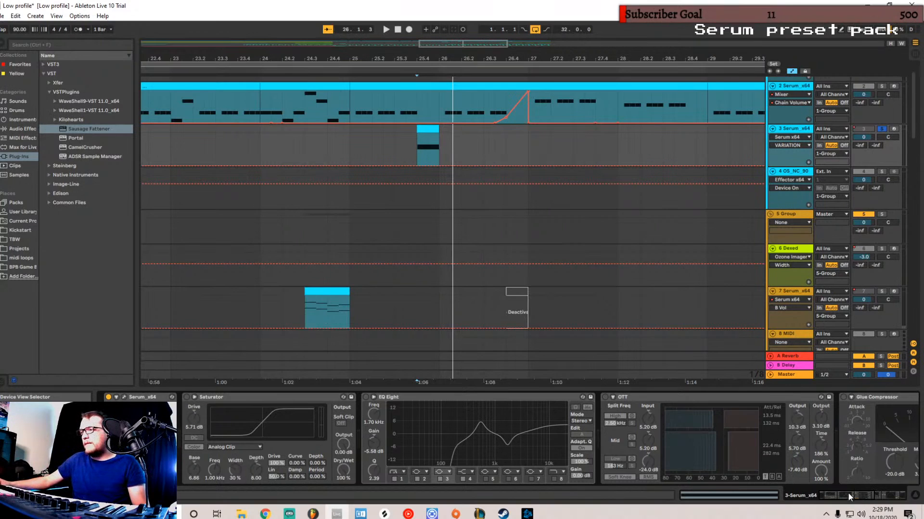
# - Re-enable the Saturator and EQ Eight on track 3, playing the clip after each one
pyautogui.click(186, 398)
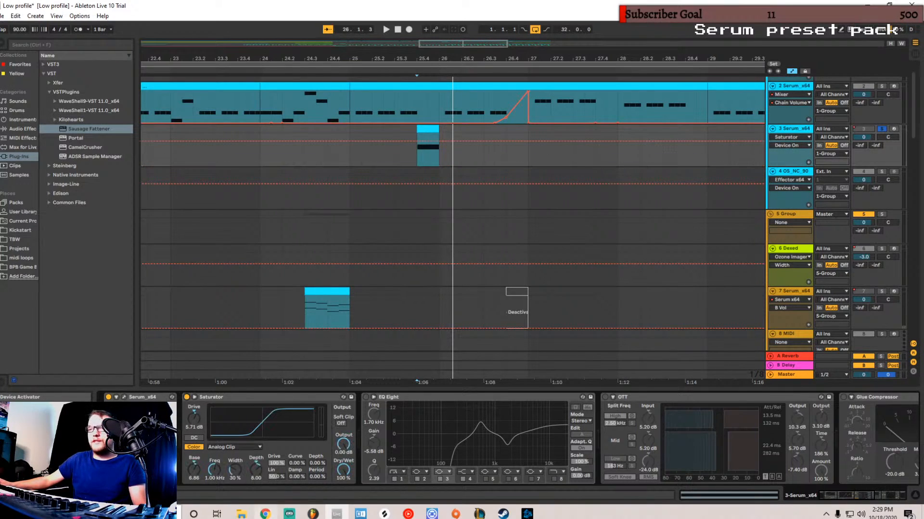
pyautogui.press('space')
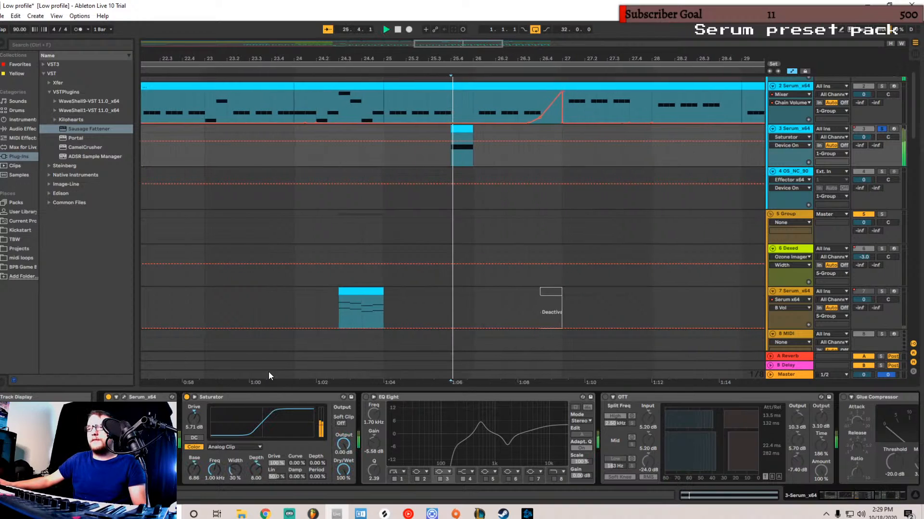
pyautogui.click(365, 397)
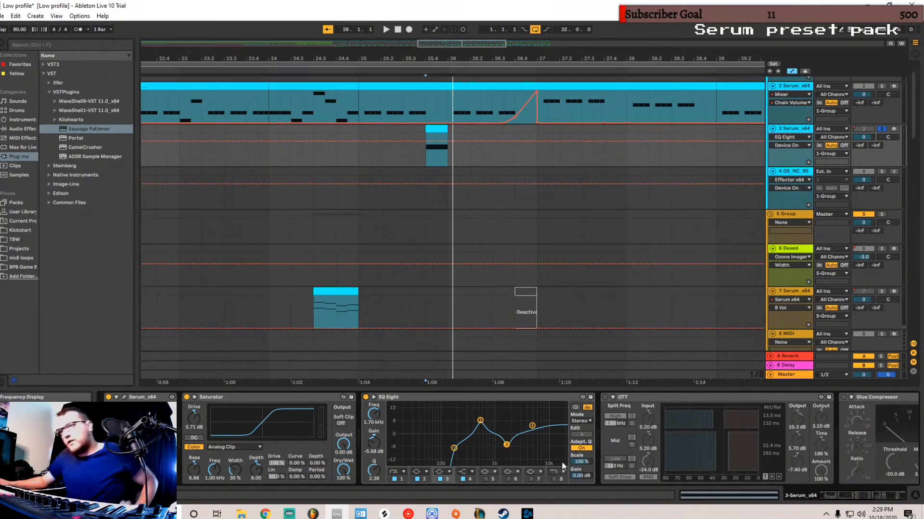
pyautogui.press('space')
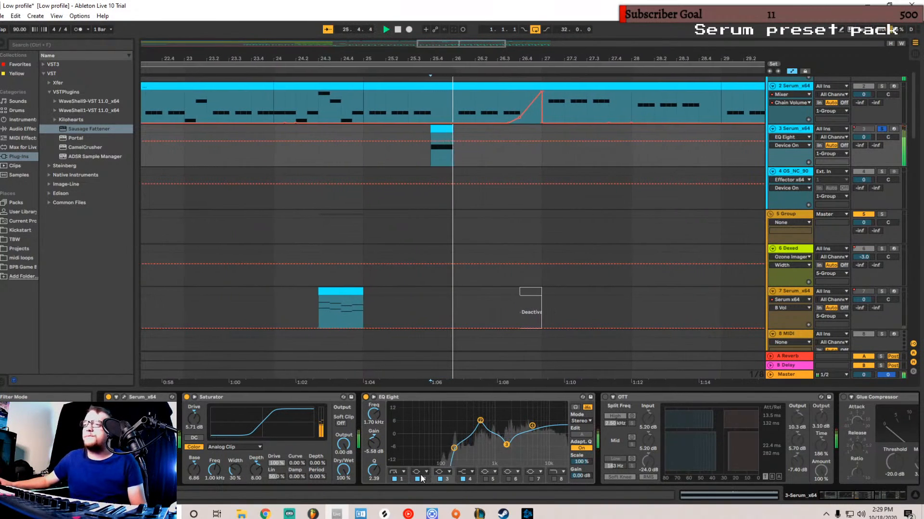
pyautogui.press('space')
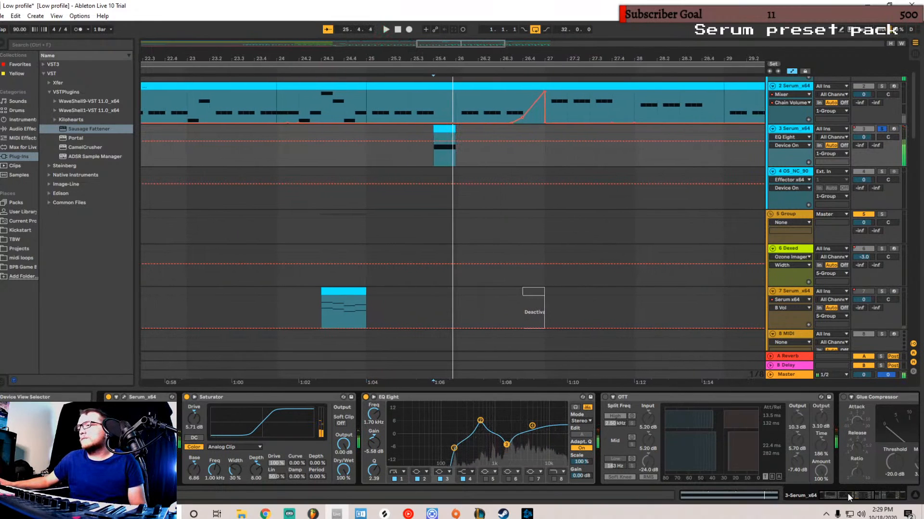
# - Re-enable the OTT multiband compressor on track 3 and play the clip with it
pyautogui.moveTo(849, 496); pyautogui.dragTo(863, 496)
pyautogui.click(395, 397)
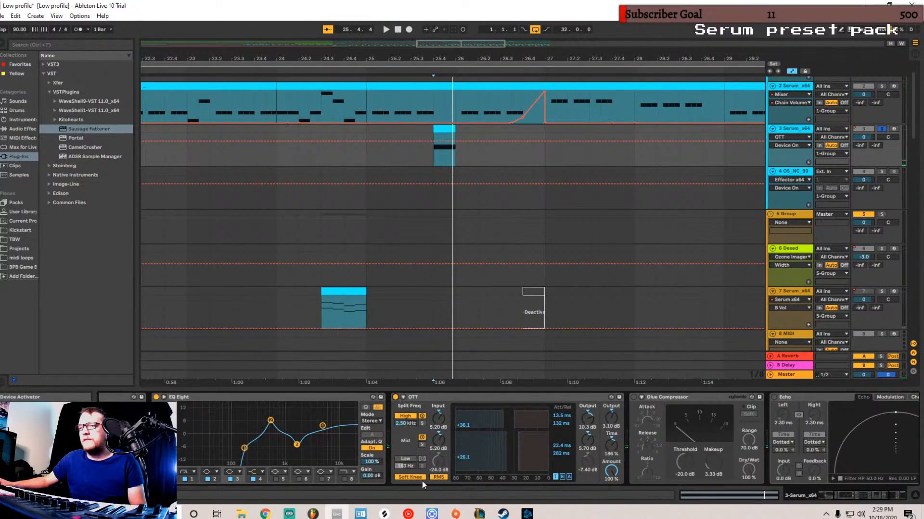
pyautogui.press('space')
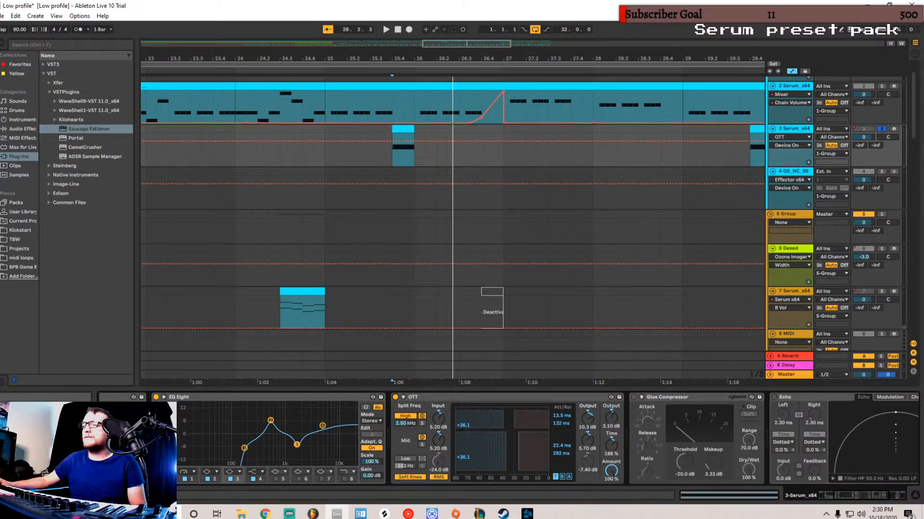
pyautogui.click(869, 498)
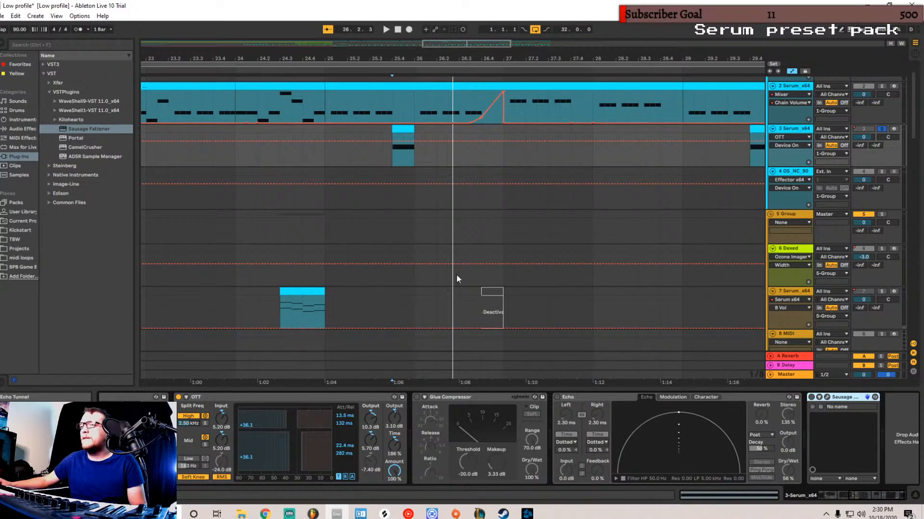
pyautogui.click(866, 497)
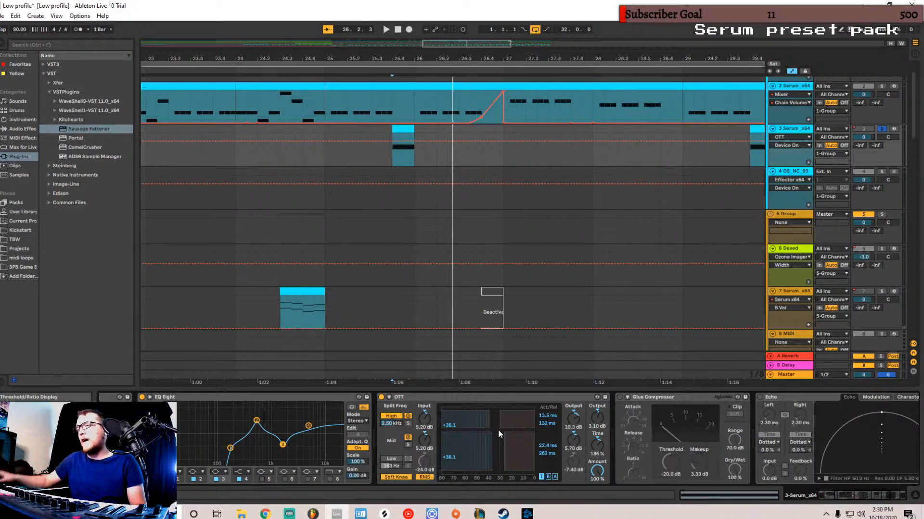
pyautogui.press('space')
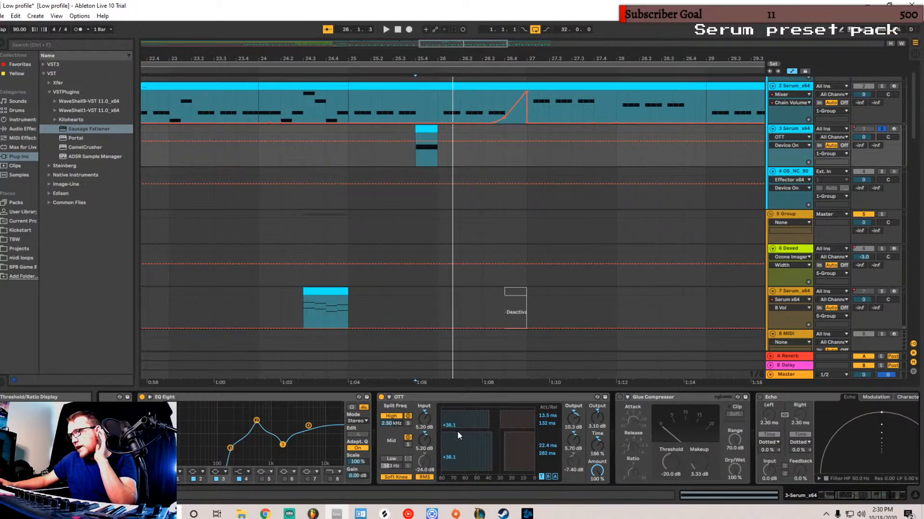
# - Re-enable the Glue Compressor on track 3 and play the clip with it
pyautogui.click(618, 397)
pyautogui.moveTo(844, 499); pyautogui.dragTo(854, 492)
pyautogui.press('space')
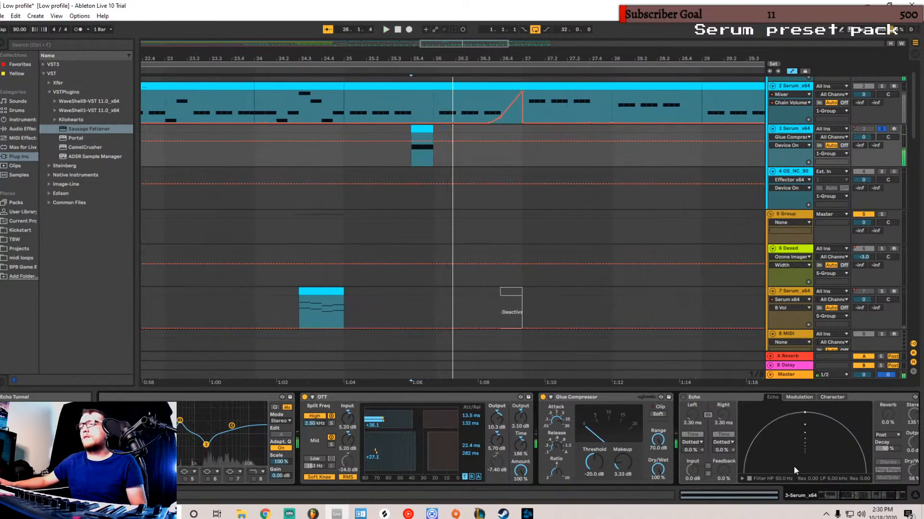
# - Reopen Serum on track 3, review its global settings and oscillators, and close it
pyautogui.click(884, 499)
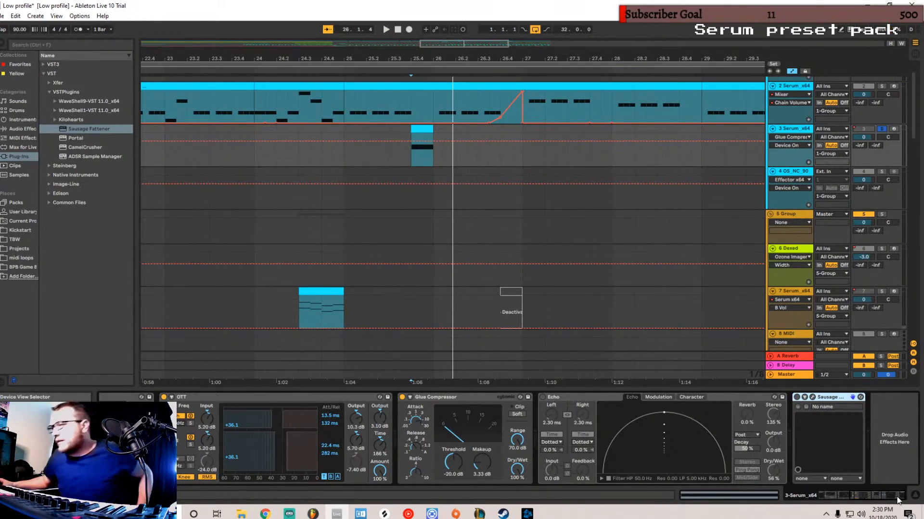
pyautogui.moveTo(885, 499); pyautogui.dragTo(793, 464)
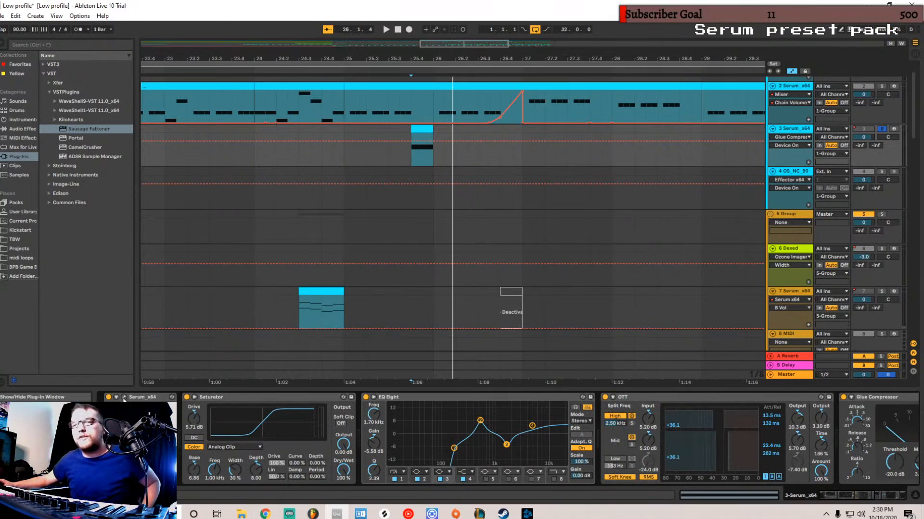
pyautogui.click(124, 398)
pyautogui.click(457, 83)
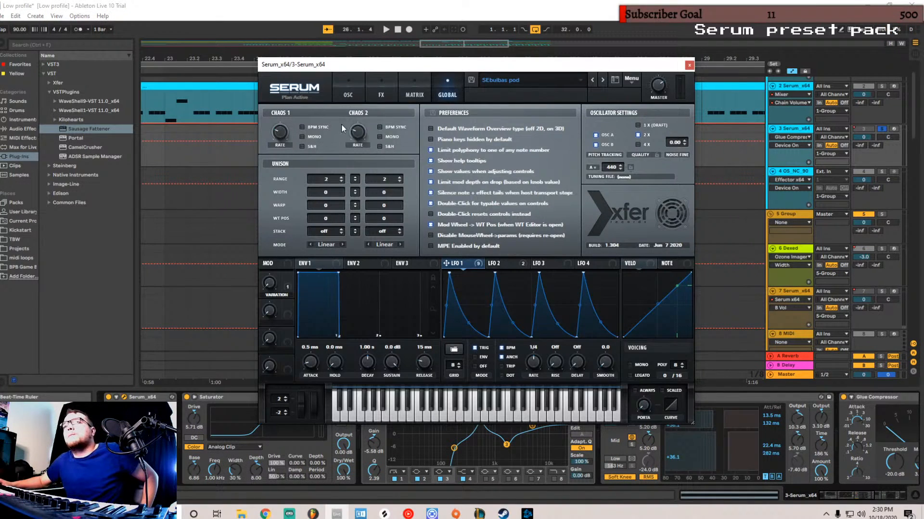
pyautogui.click(355, 81)
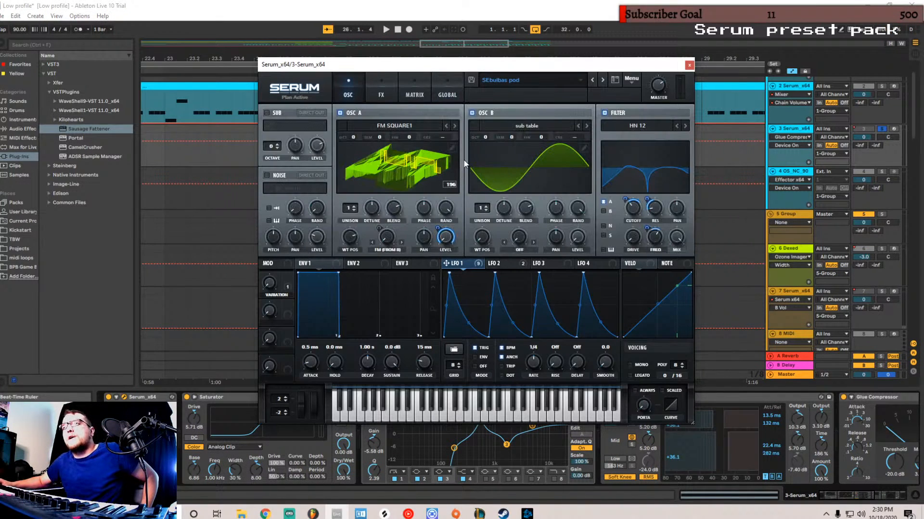
pyautogui.click(446, 86)
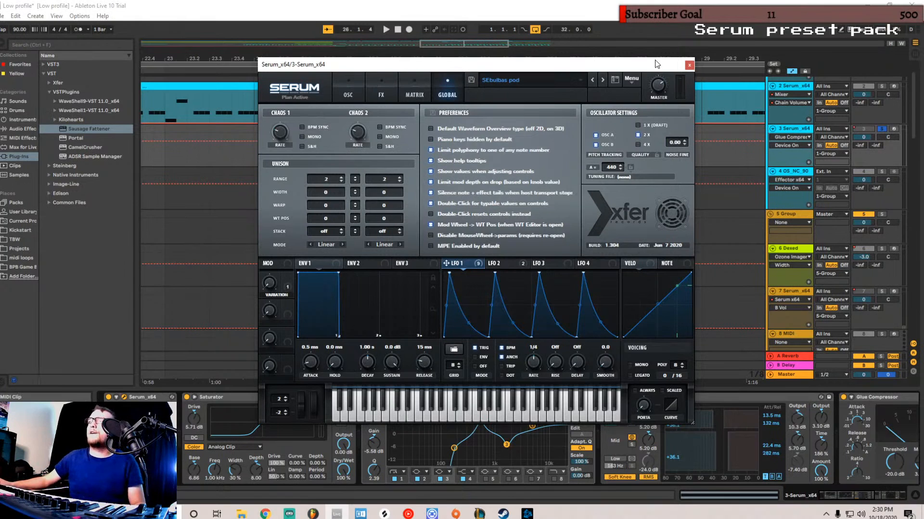
pyautogui.click(689, 66)
# - Re-enable Echo on track 3 and play the clip from just before it to hear the delay
pyautogui.moveTo(868, 495); pyautogui.dragTo(901, 503)
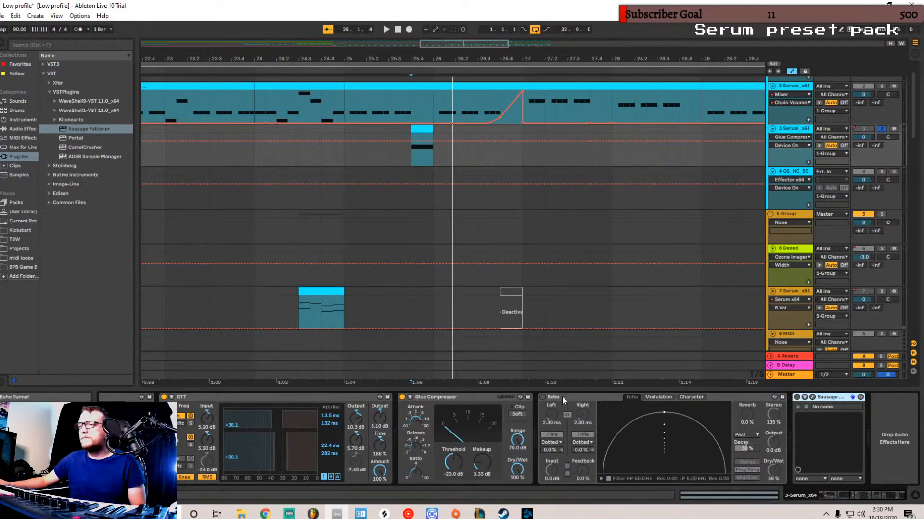
pyautogui.click(543, 397)
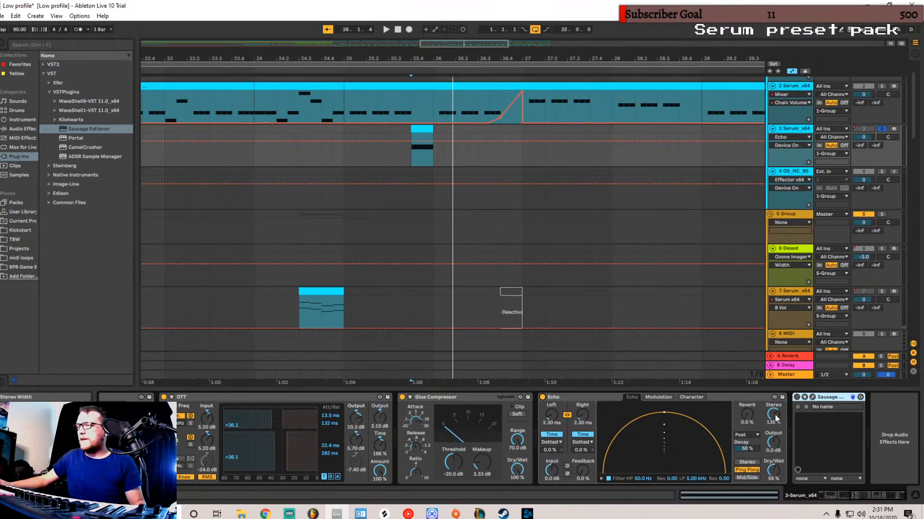
pyautogui.click(402, 158)
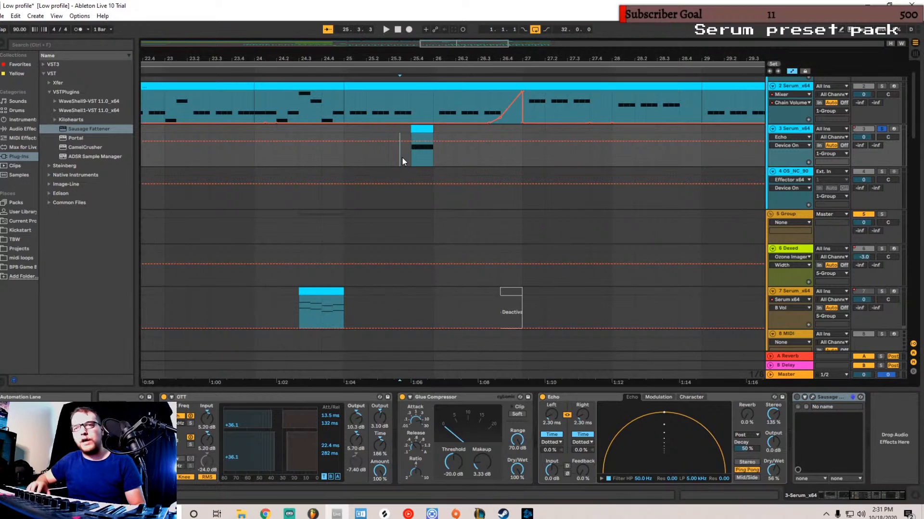
pyautogui.press('space')
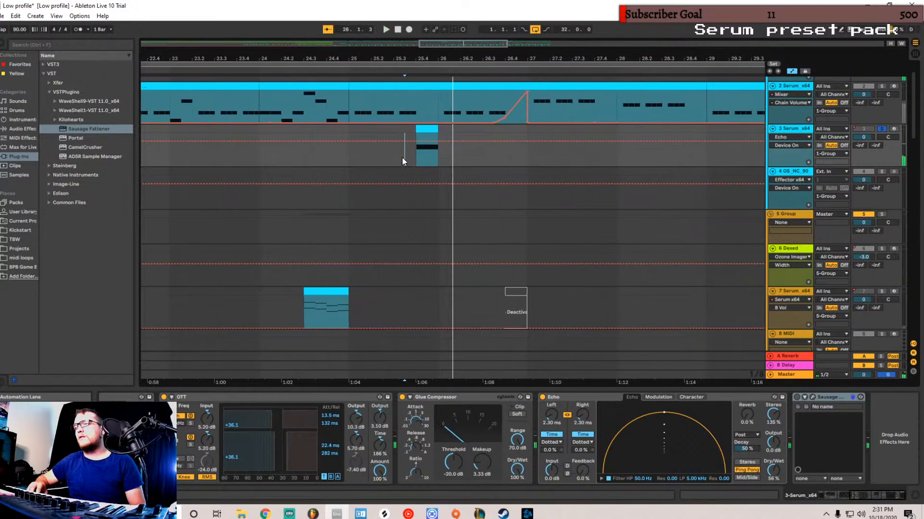
pyautogui.press('space')
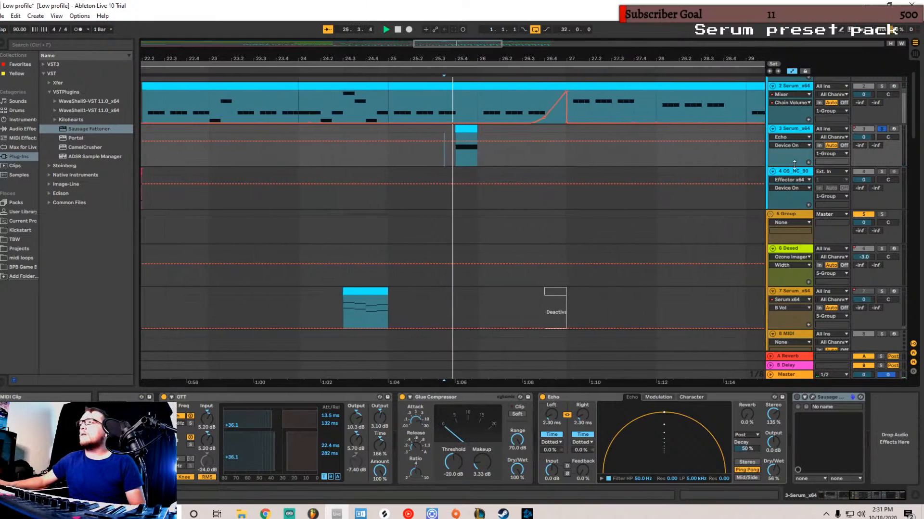
pyautogui.press('space')
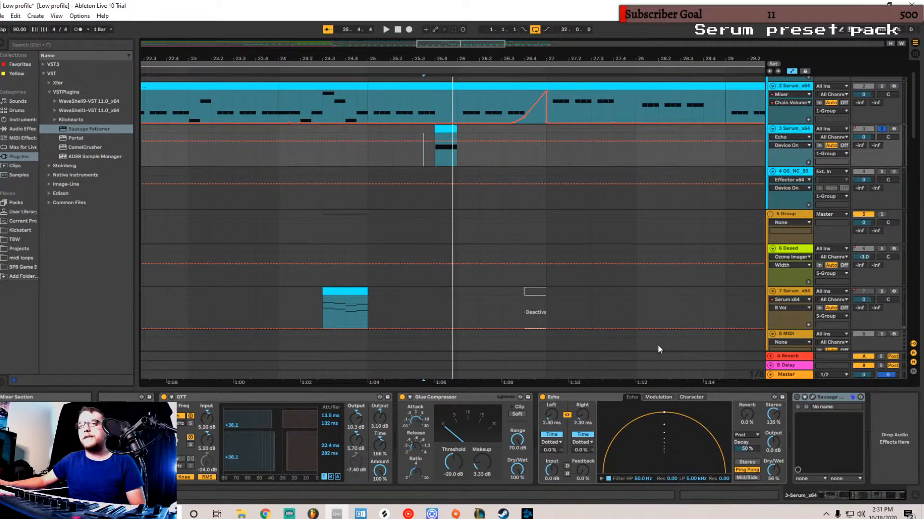
# - Re-enable Sausage Fattener on track 3, look at its settings, and play the clip with it
pyautogui.click(798, 397)
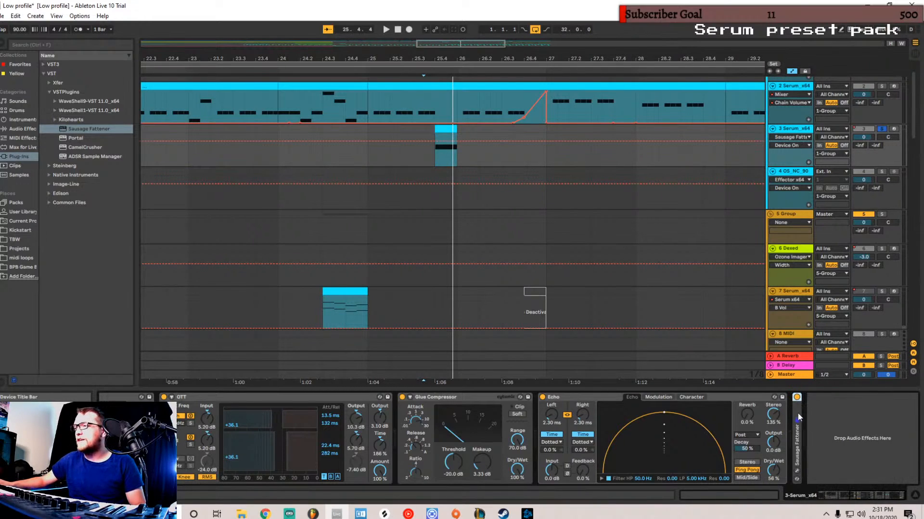
pyautogui.click(812, 398)
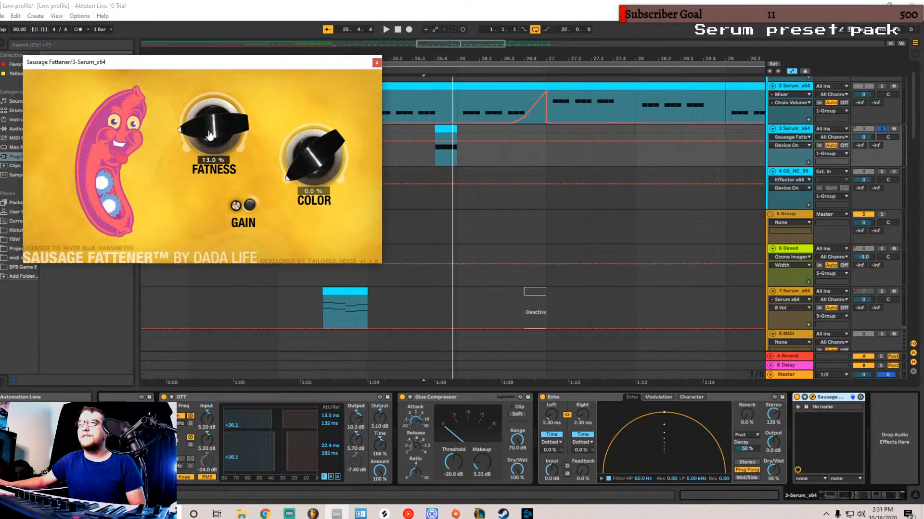
pyautogui.click(377, 63)
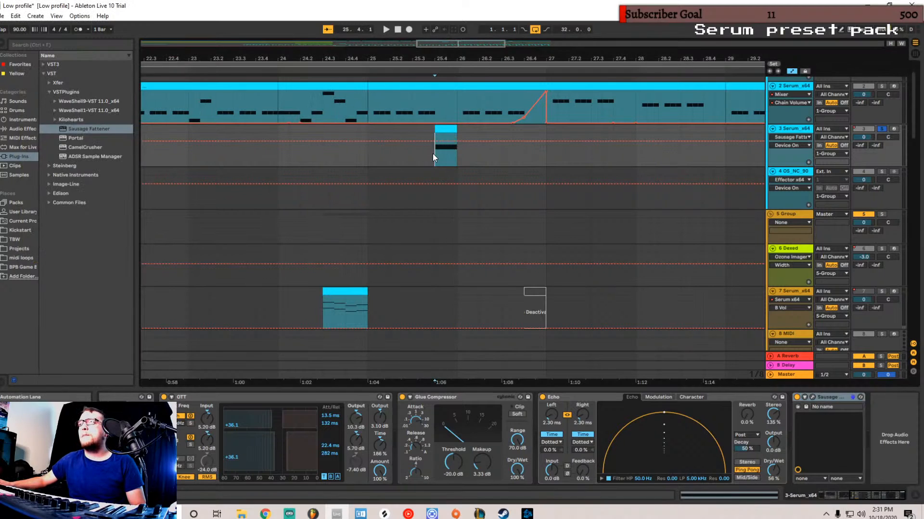
pyautogui.press('space')
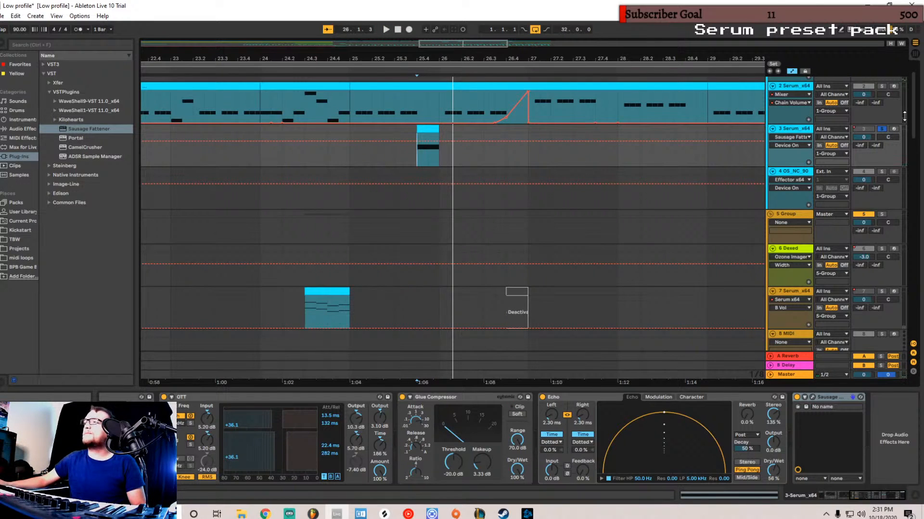
# - Unsolo track 3 and play the arrangement from bar 25 and from about bar 28
pyautogui.click(883, 128)
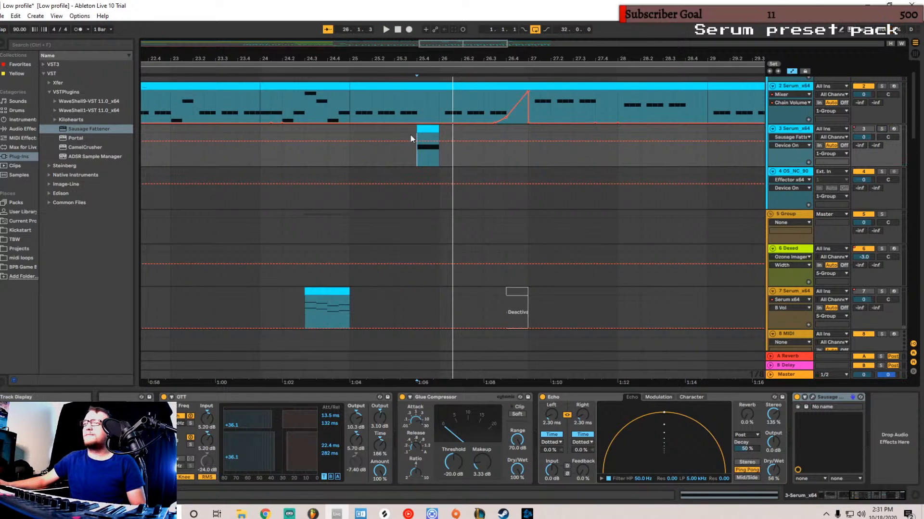
pyautogui.click(350, 127)
pyautogui.press('space')
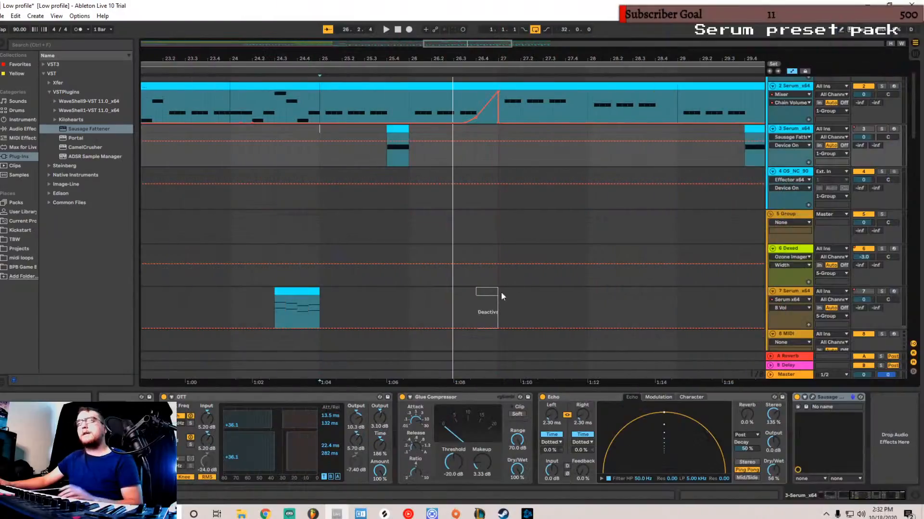
pyautogui.moveTo(483, 44); pyautogui.dragTo(522, 62)
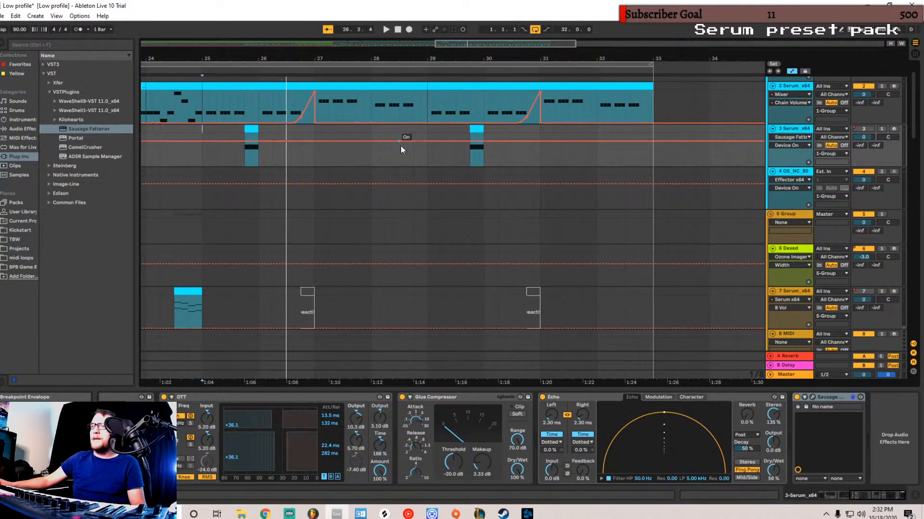
pyautogui.click(400, 154)
pyautogui.press('space')
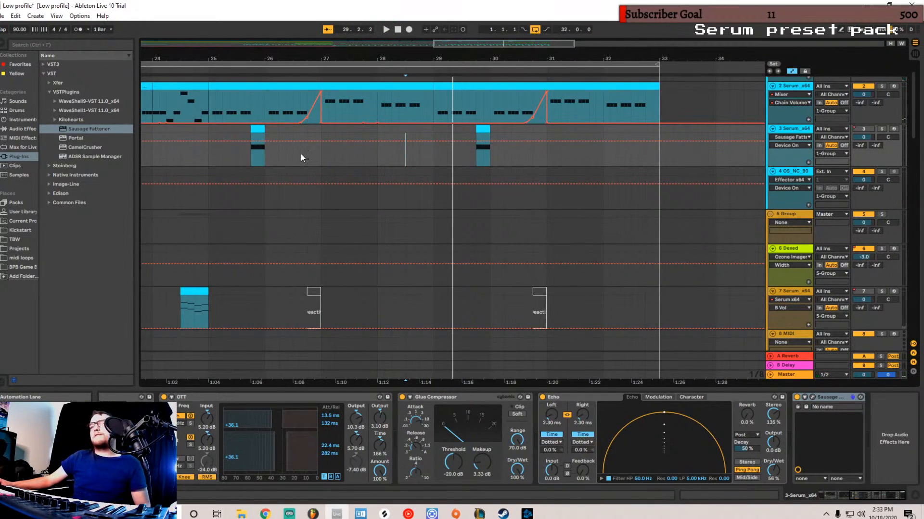
# - Play the arrangement with tracks 3 and 7 active to hear the sounds in the full mix
pyautogui.press('space')
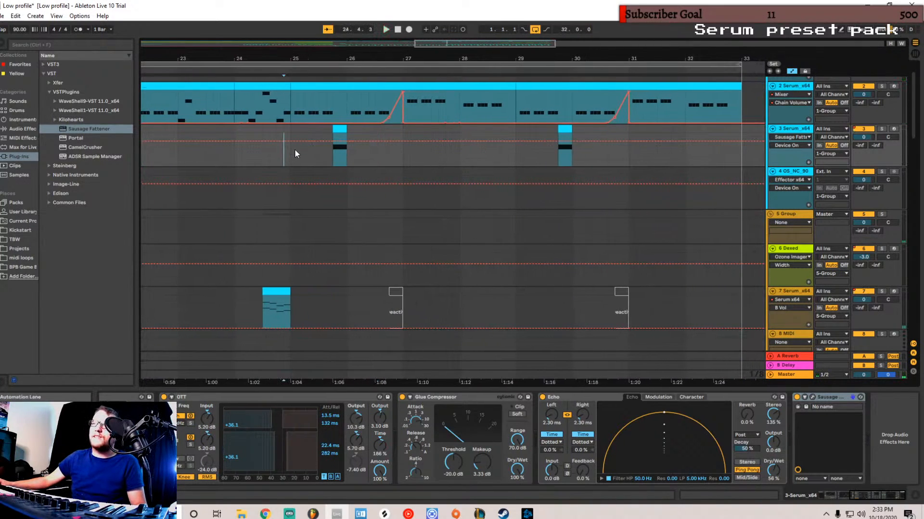
pyautogui.moveTo(474, 46); pyautogui.dragTo(364, 41)
pyautogui.click(371, 160)
pyautogui.press('space')
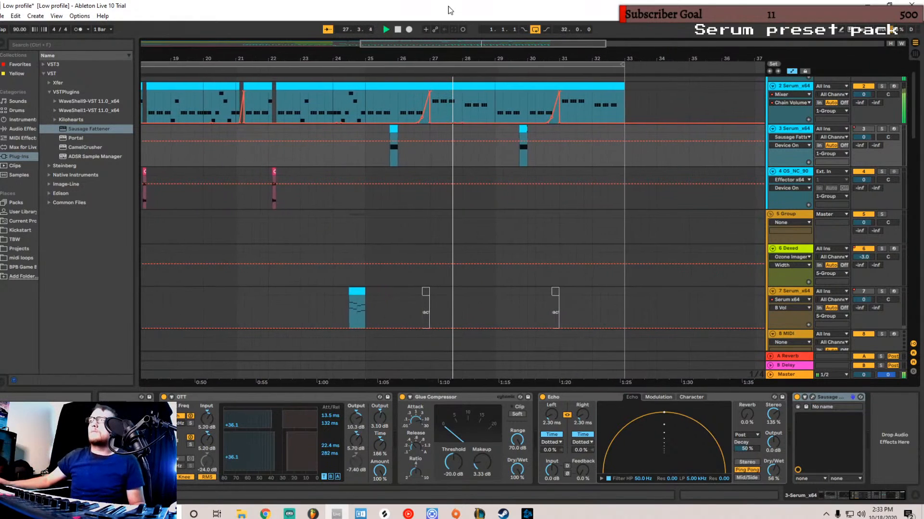
# - Move both short tb_music vocal clips on track 28 one bar later, so the second one ends at bar 33
pyautogui.scroll(-10, 495, 231)
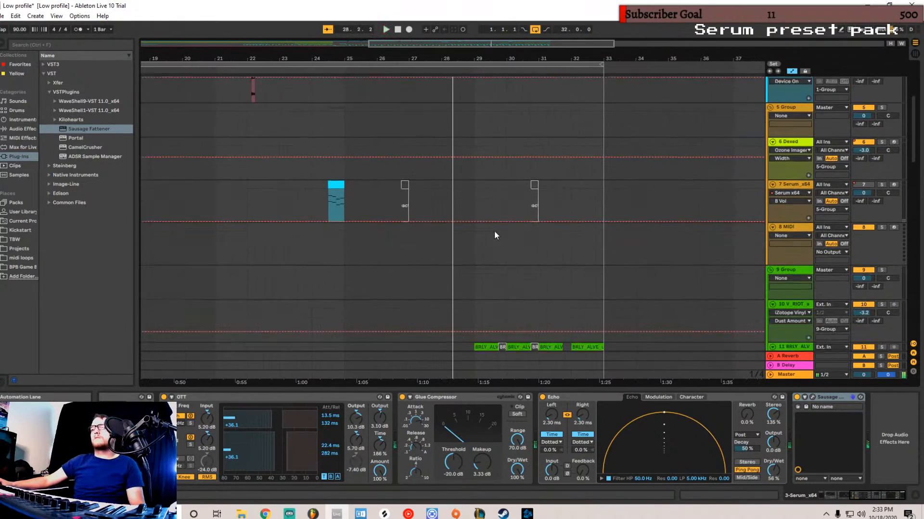
pyautogui.scroll(-10, 465, 231)
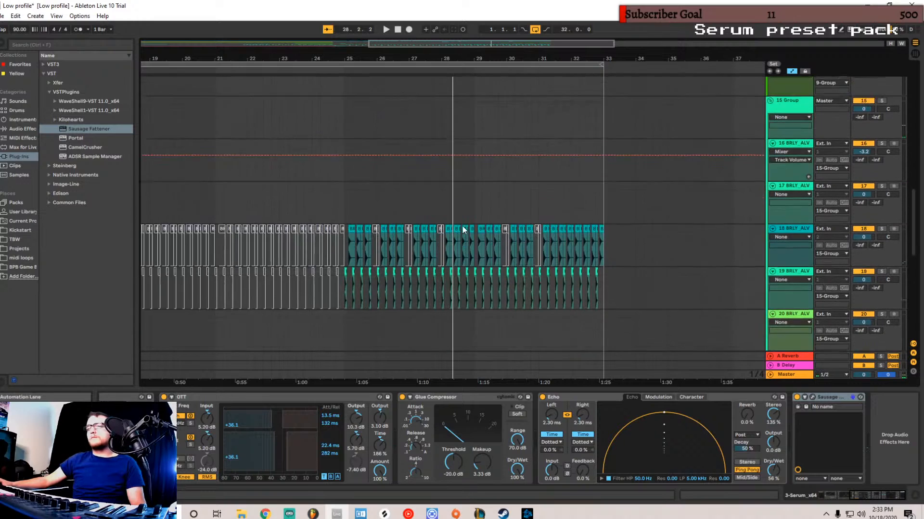
pyautogui.scroll(2, 475, 210)
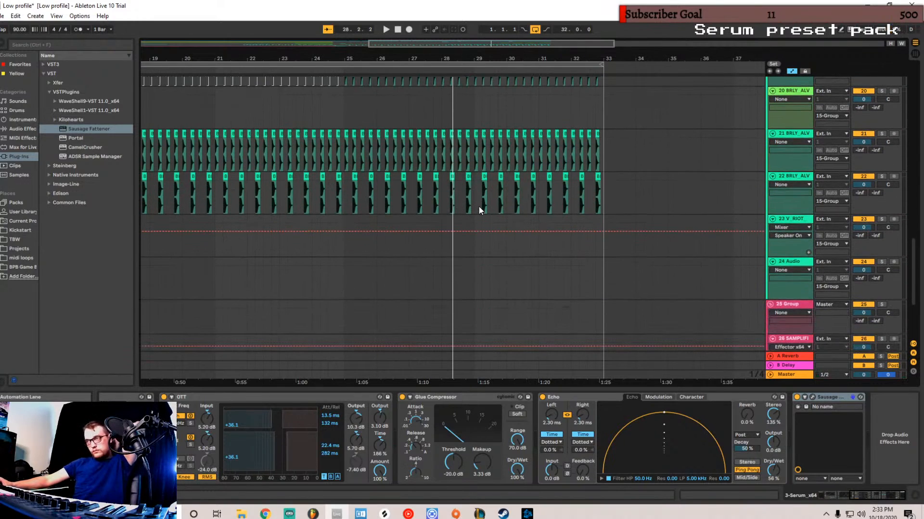
pyautogui.scroll(-6, 478, 196)
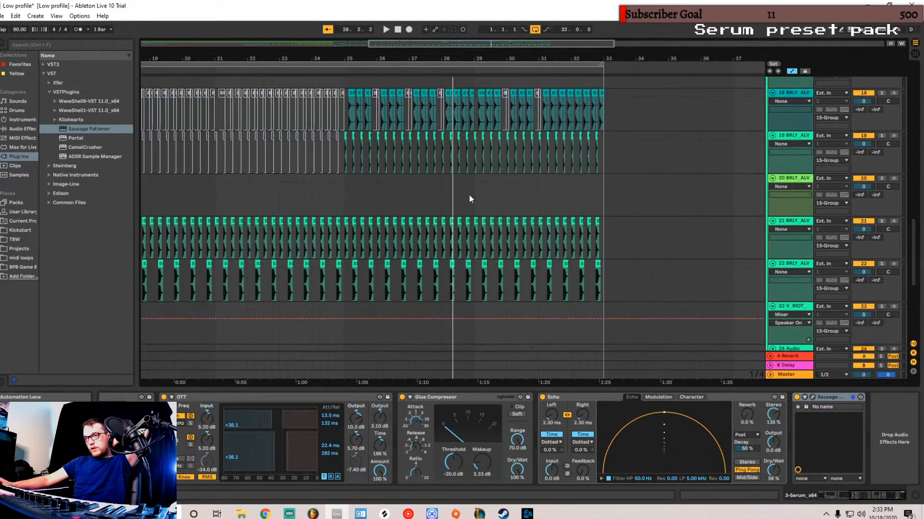
pyautogui.scroll(-2, 510, 227)
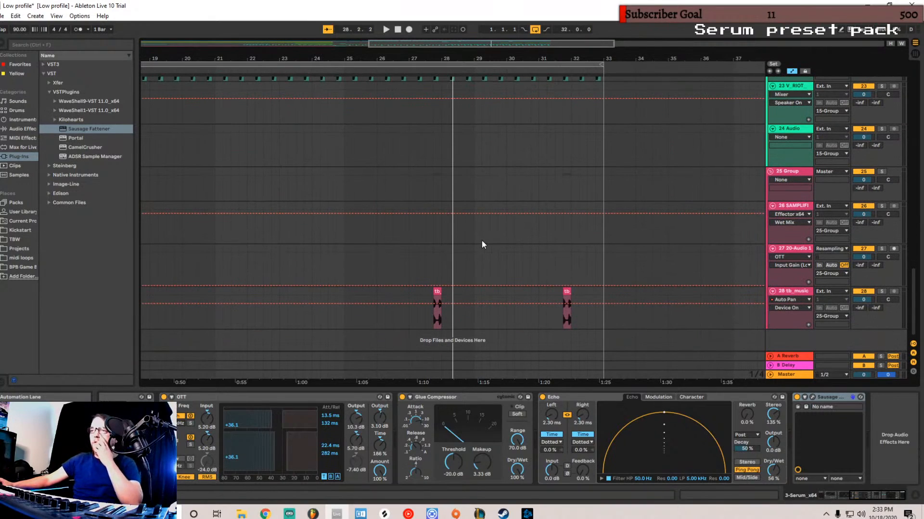
pyautogui.moveTo(432, 294); pyautogui.dragTo(602, 292)
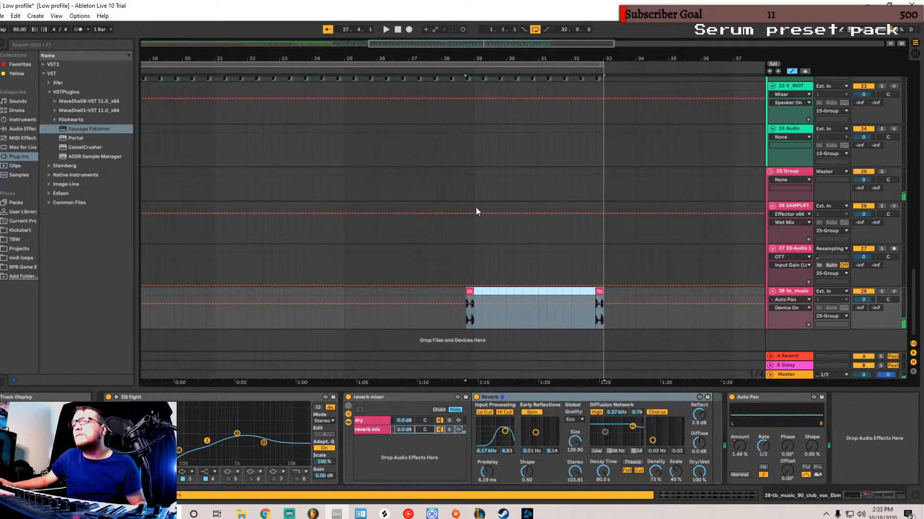
# - Play the arrangement from about bar 28 to the end of the clips to check the moved vocal chops
pyautogui.click(441, 239)
pyautogui.press('space')
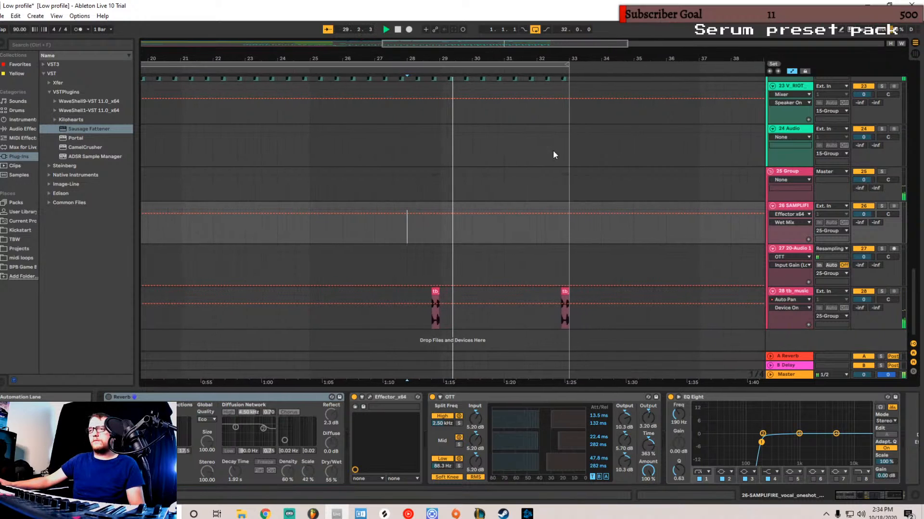
pyautogui.scroll(6, 536, 136)
pyautogui.scroll(-5, 605, 165)
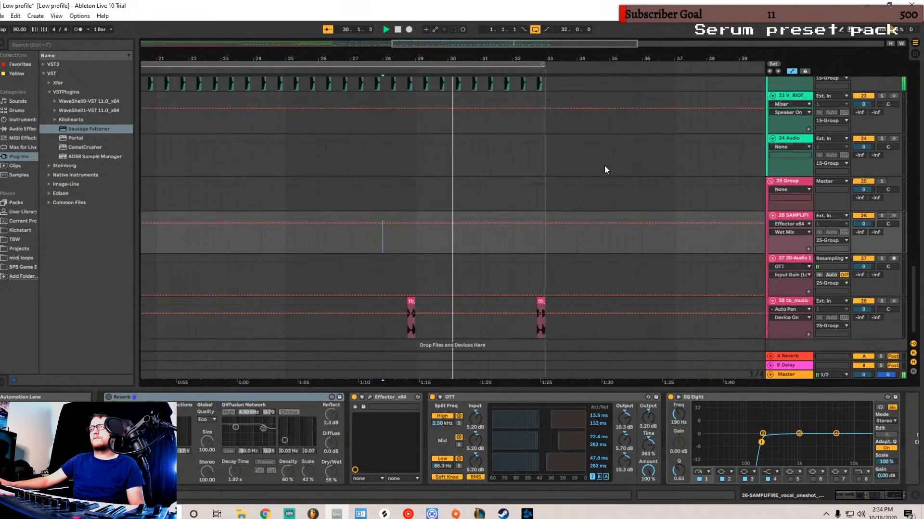
pyautogui.scroll(5, 599, 167)
pyautogui.scroll(8, 590, 166)
pyautogui.scroll(4, 540, 117)
pyautogui.press('space')
# - Insert a new MIDI track directly below the track 3 Serum in the first group
pyautogui.scroll(8, 479, 99)
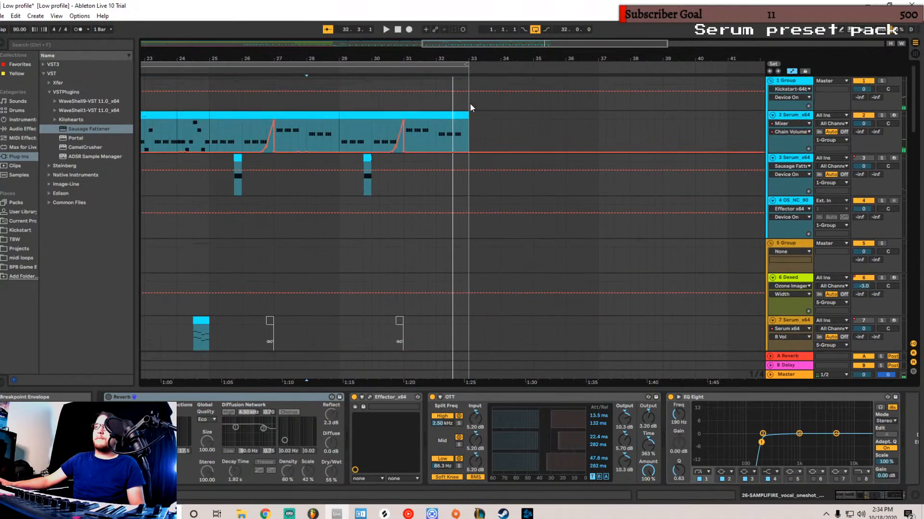
pyautogui.moveTo(503, 41); pyautogui.dragTo(461, 41)
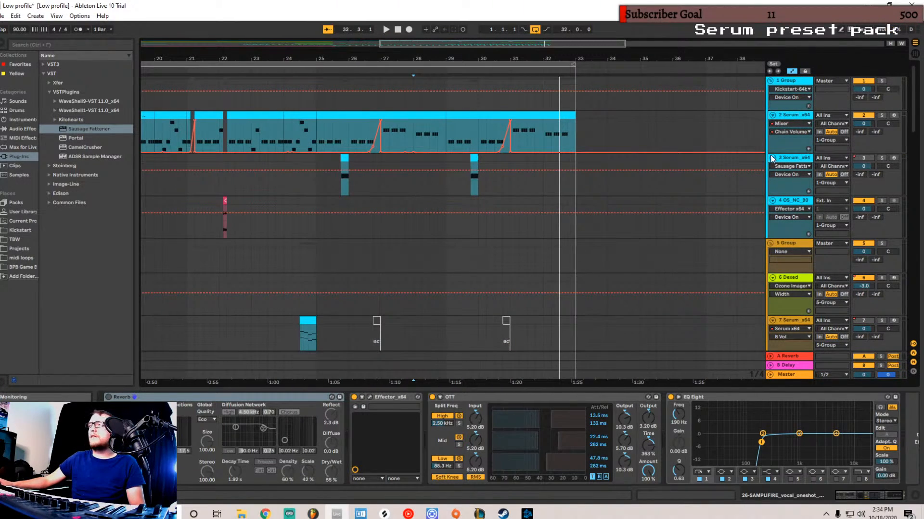
pyautogui.rightClick(791, 158)
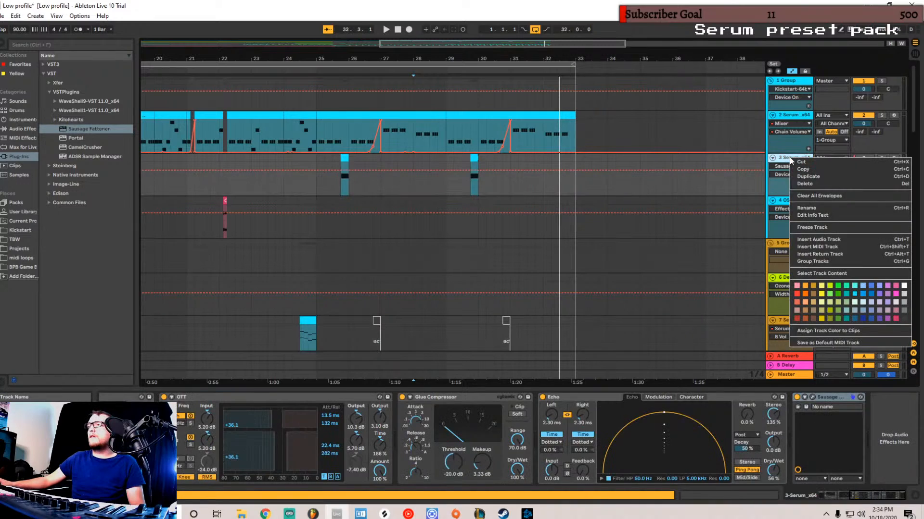
pyautogui.click(838, 247)
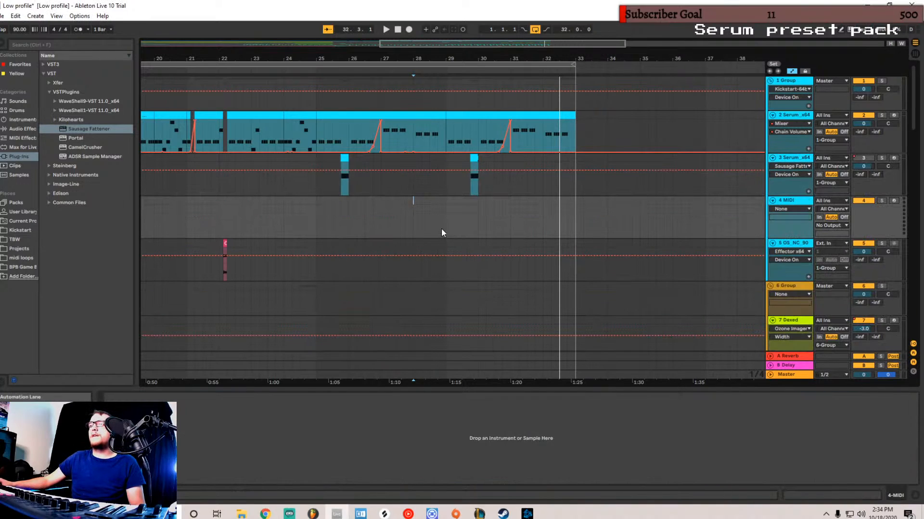
# - Copy the short MIDI clip from track 3 onto the new MIDI track at beat 4 of bars 27 and 31
pyautogui.click(346, 158)
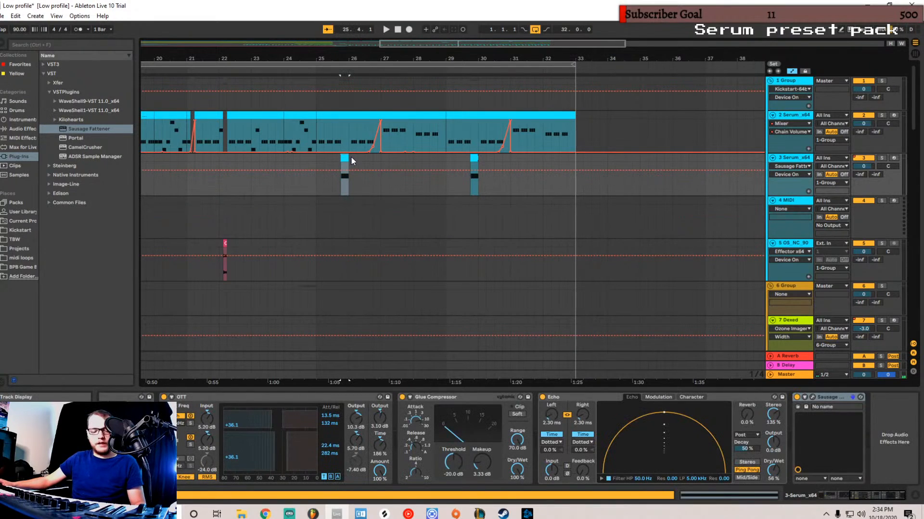
pyautogui.click(405, 220)
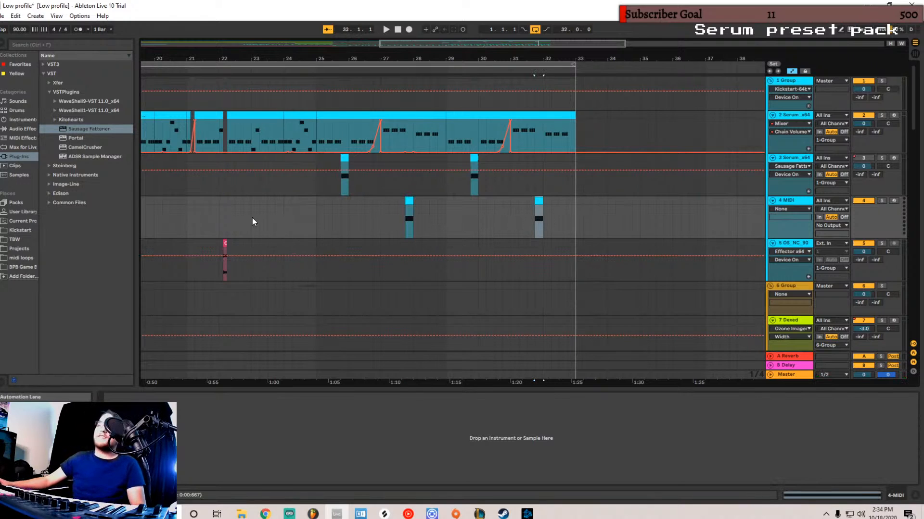
# - Look over the arrangement from its start and play it back from bar 27
pyautogui.moveTo(403, 37); pyautogui.dragTo(123, 26)
pyautogui.scroll(-3, 362, 276)
pyautogui.scroll(-3, 362, 277)
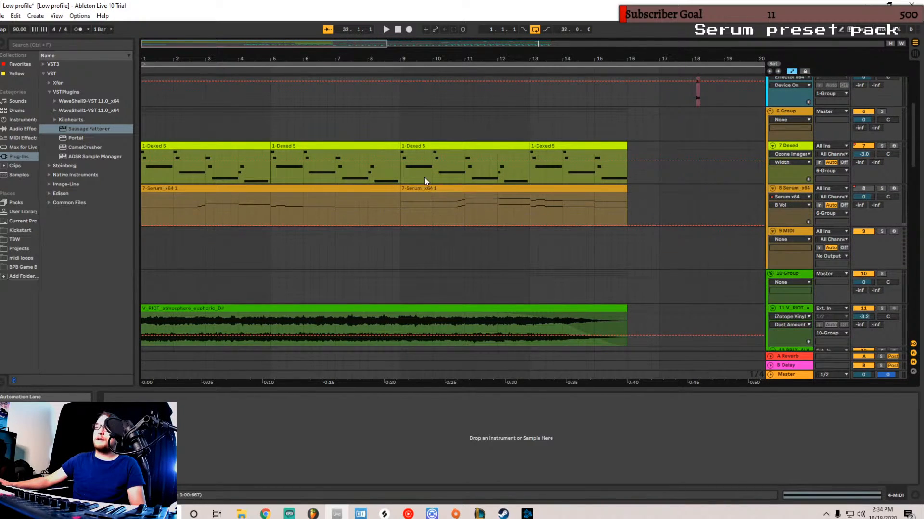
pyautogui.moveTo(351, 47); pyautogui.dragTo(504, 87)
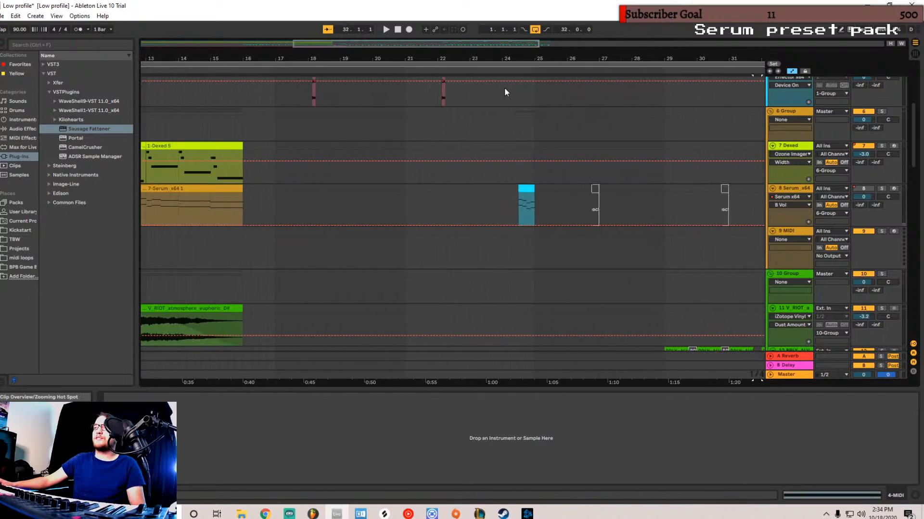
pyautogui.scroll(8, 422, 192)
pyautogui.scroll(1, 432, 199)
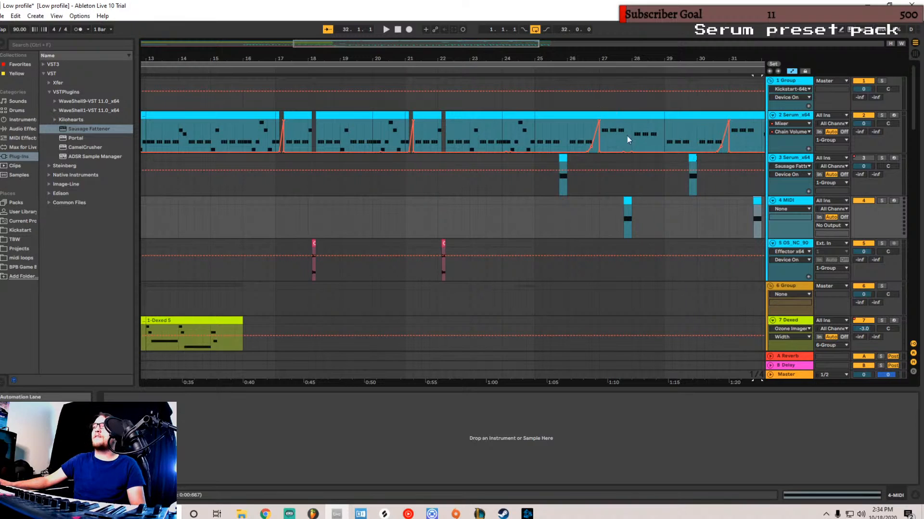
pyautogui.click(599, 105)
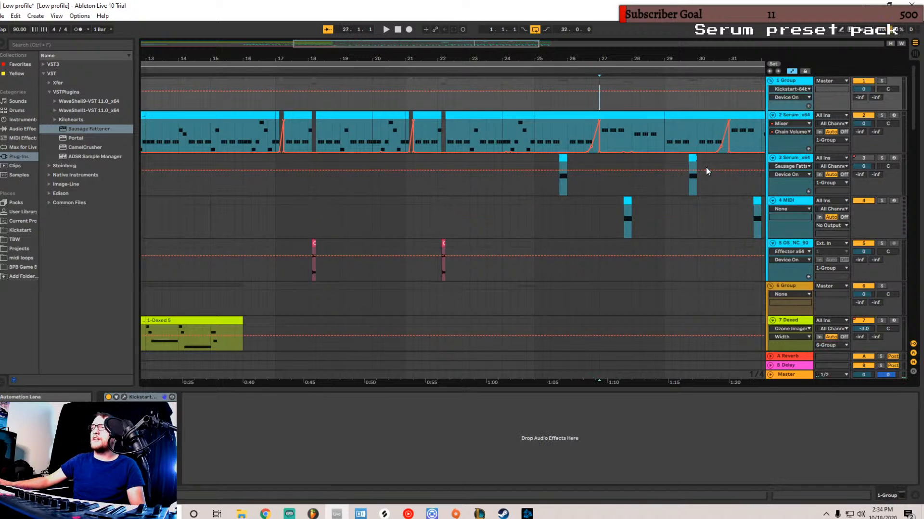
pyautogui.press('space')
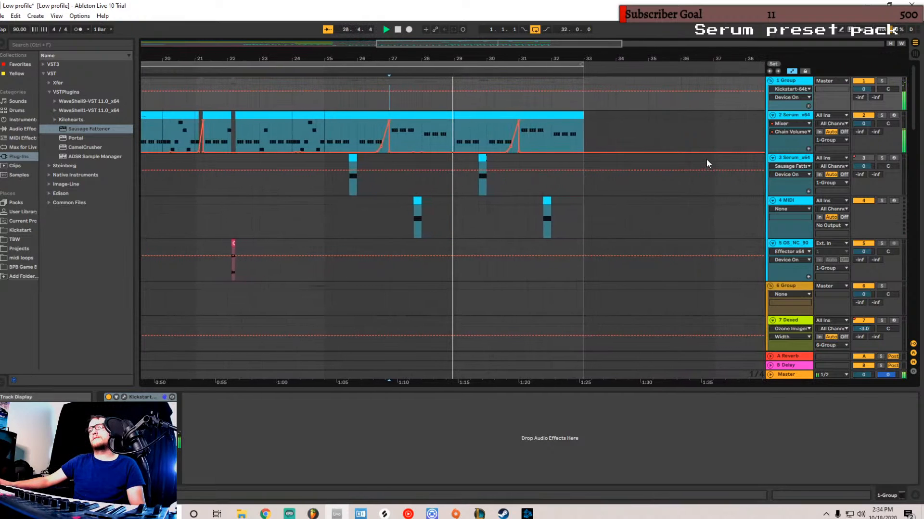
pyautogui.scroll(-5, 383, 195)
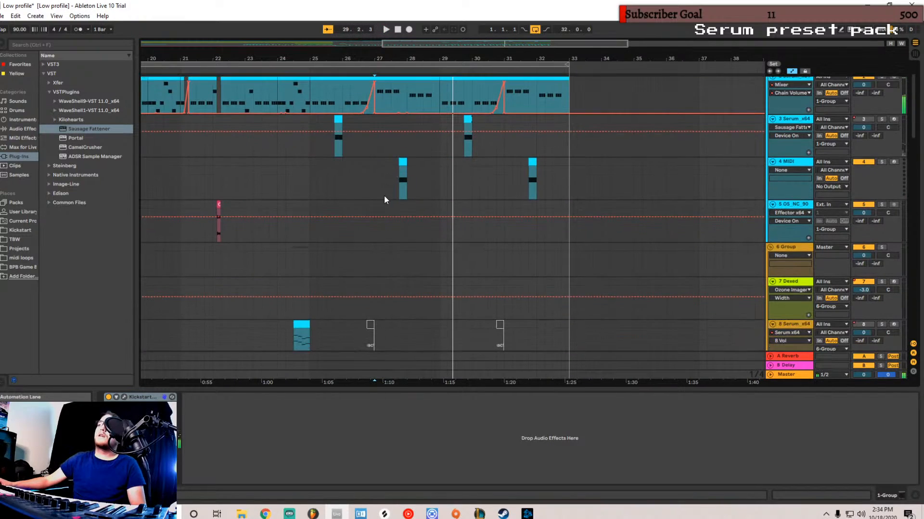
pyautogui.scroll(2, 744, 174)
# - Play back from the first short clip on track 3, and from the first copied clip on MIDI track 4
pyautogui.click(785, 134)
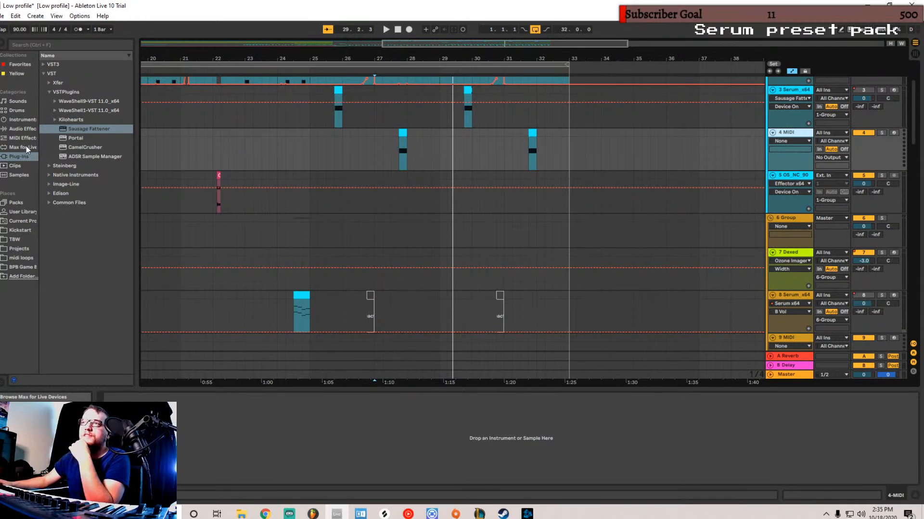
pyautogui.click(334, 120)
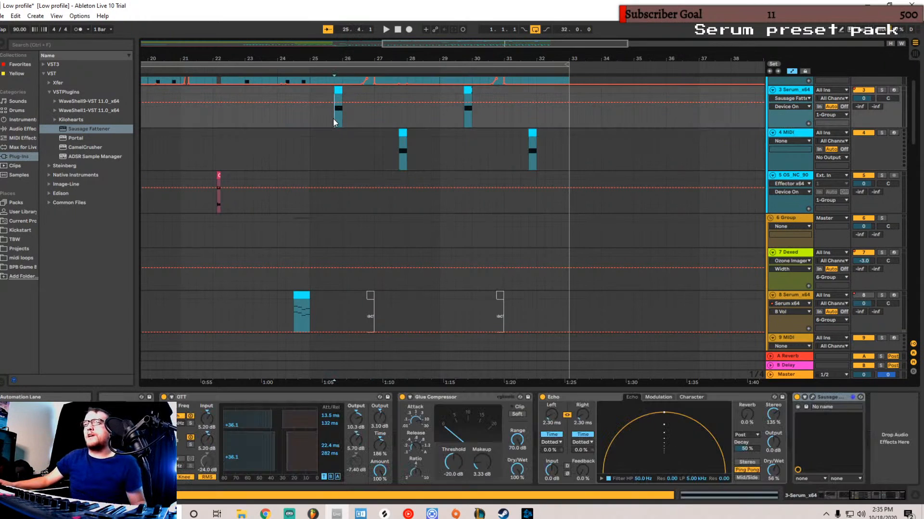
pyautogui.press('space')
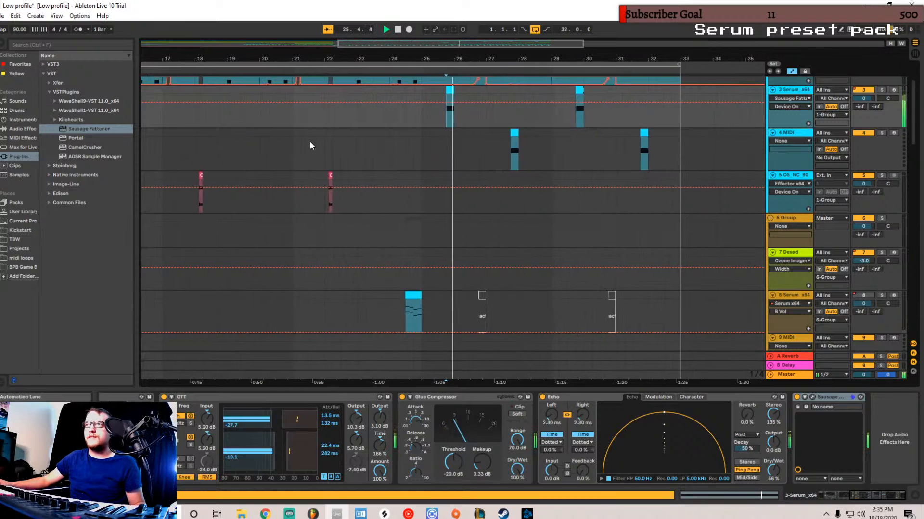
pyautogui.click(503, 152)
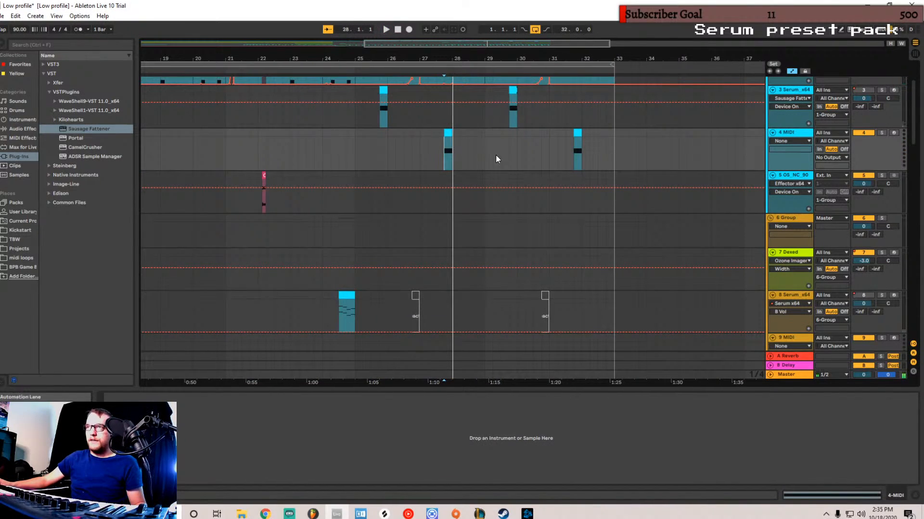
pyautogui.press('space')
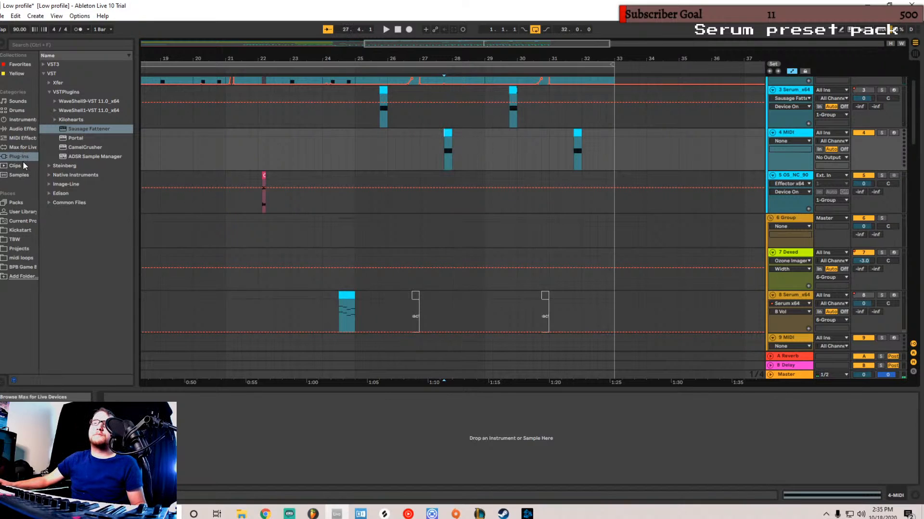
# - Load the Serum_x64 instrument from the Xfer plug-ins onto MIDI track 4 and audition its initial sound
pyautogui.click(49, 83)
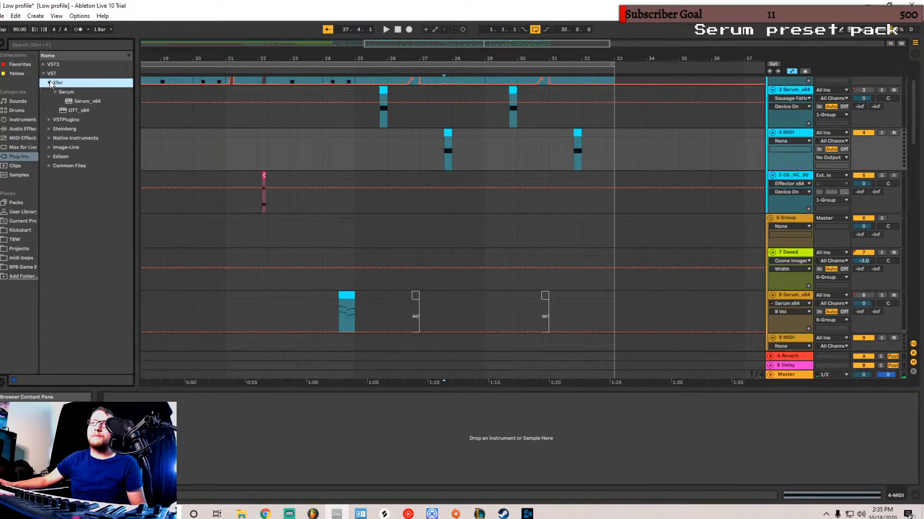
pyautogui.click(79, 102)
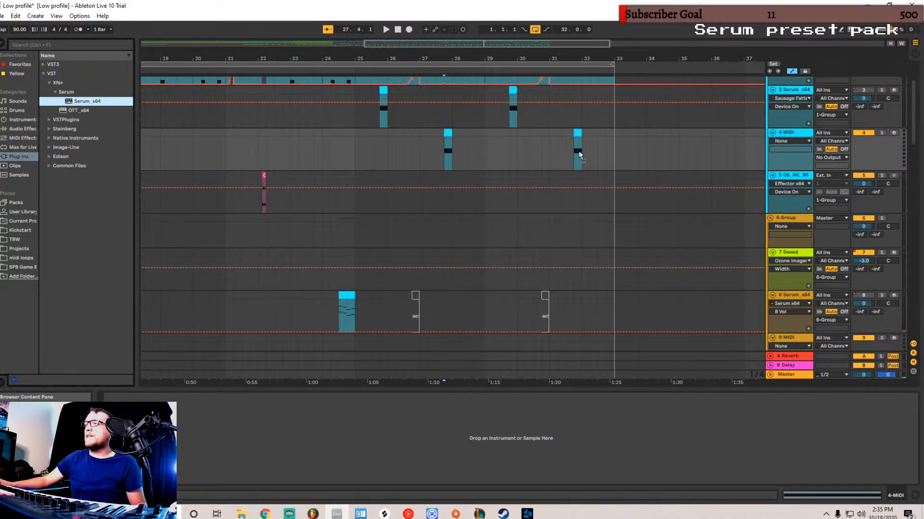
pyautogui.moveTo(796, 135); pyautogui.dragTo(797, 136)
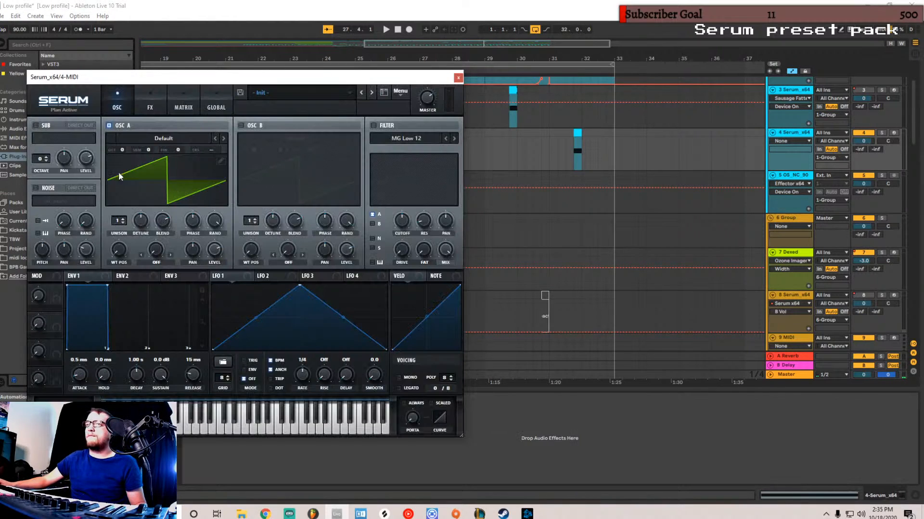
pyautogui.moveTo(248, 80); pyautogui.dragTo(684, 38)
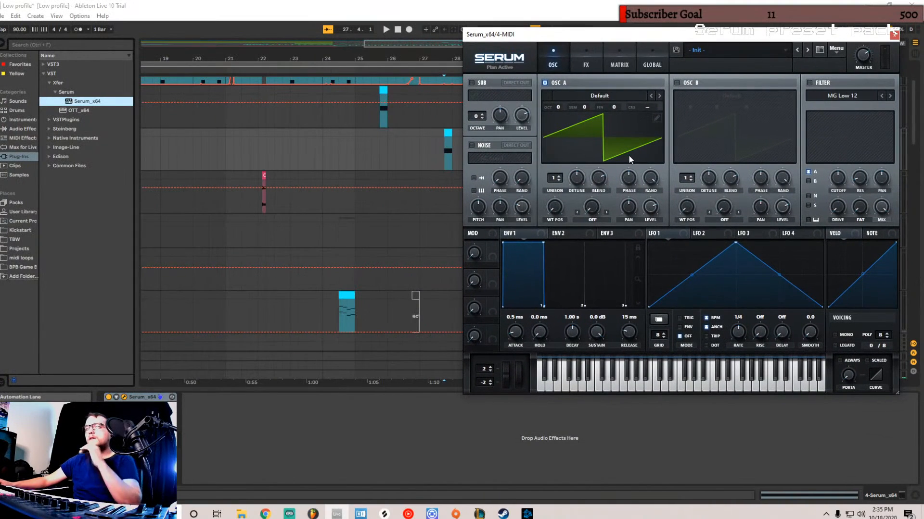
pyautogui.press('space')
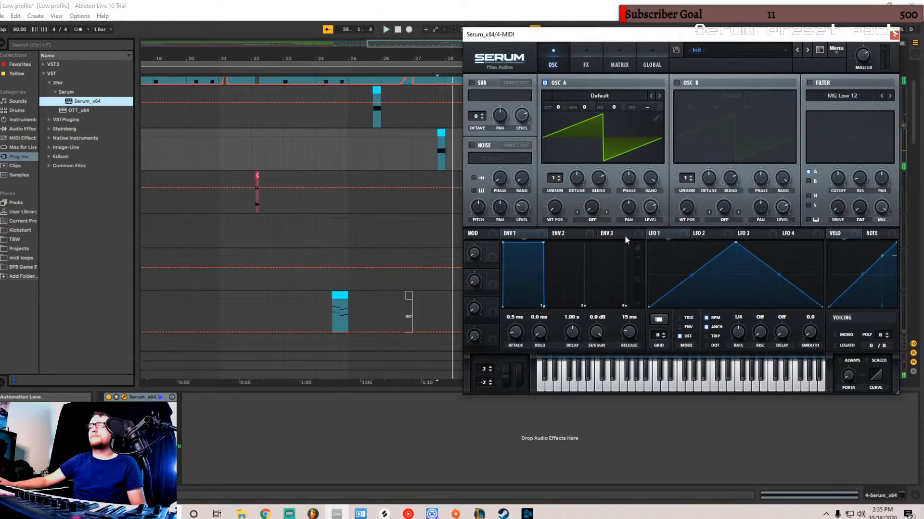
# - Redraw Serum's LFO 1 as three triangular peaks dropping to zero between them, and assign it to the OSC A level
pyautogui.moveTo(736, 245); pyautogui.dragTo(654, 229)
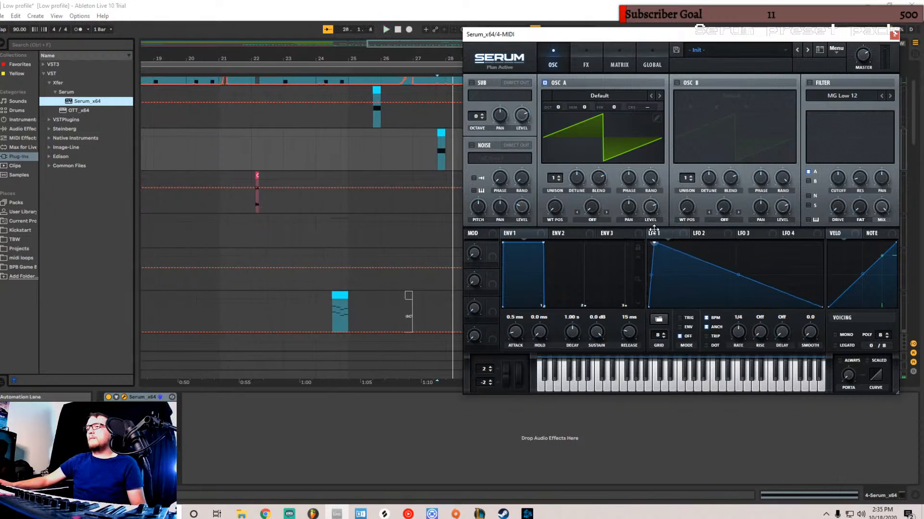
pyautogui.doubleClick(690, 293)
pyautogui.moveTo(691, 293); pyautogui.dragTo(692, 313)
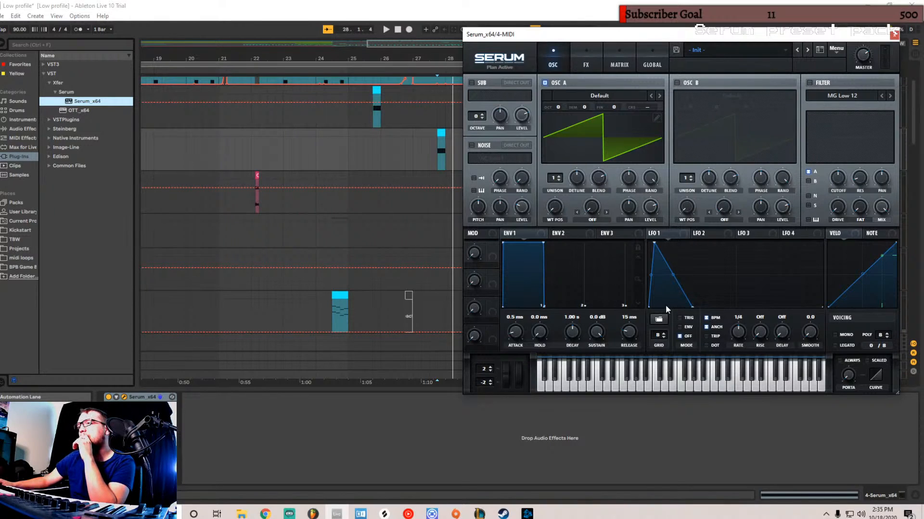
pyautogui.moveTo(693, 306); pyautogui.dragTo(735, 235)
pyautogui.doubleClick(773, 299)
pyautogui.moveTo(773, 298); pyautogui.dragTo(780, 323)
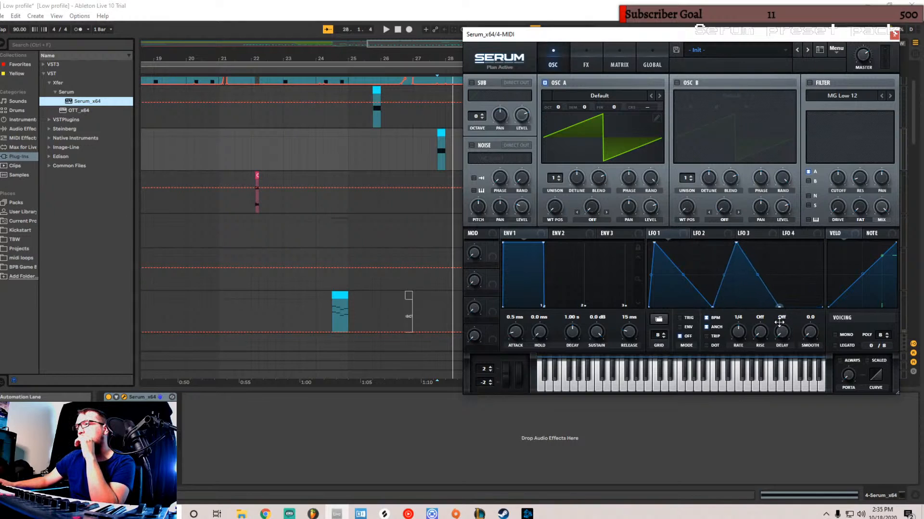
pyautogui.moveTo(799, 280); pyautogui.dragTo(801, 231)
pyautogui.moveTo(779, 308); pyautogui.dragTo(705, 311)
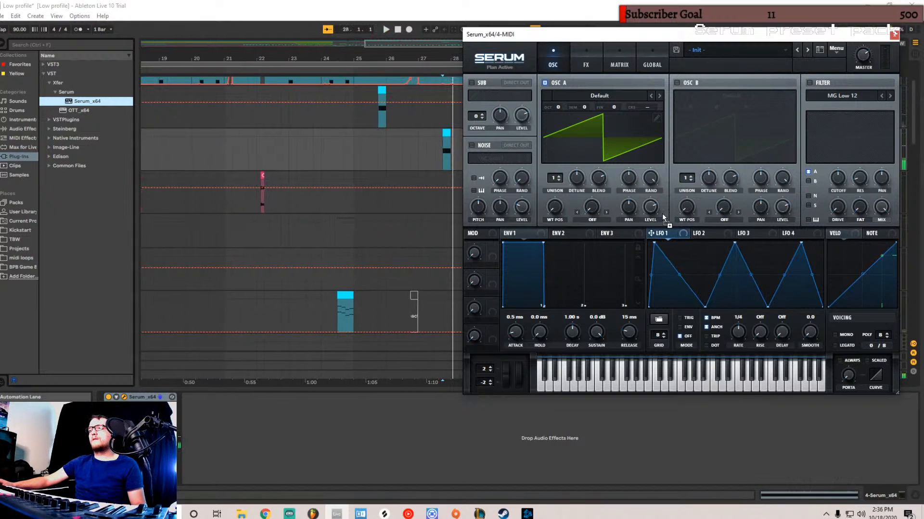
pyautogui.moveTo(651, 233); pyautogui.dragTo(650, 207)
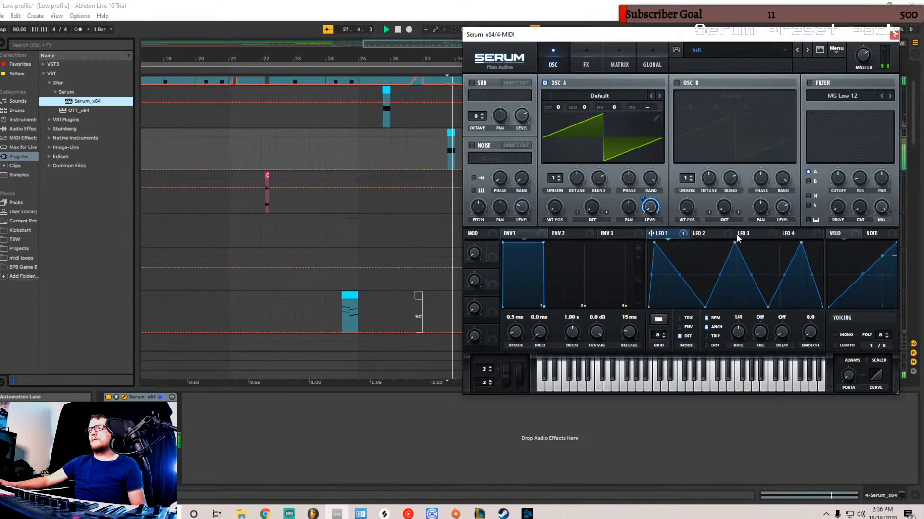
# - Bend the falling slopes of LFO 1's three peaks into inward curves and adjust the peaks' spacing
pyautogui.moveTo(734, 246); pyautogui.dragTo(732, 238)
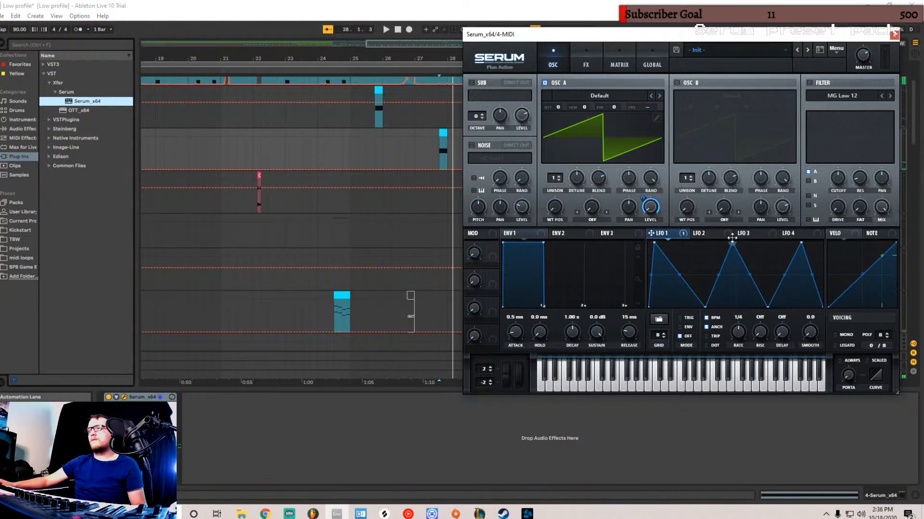
pyautogui.moveTo(749, 276); pyautogui.dragTo(750, 282)
pyautogui.moveTo(681, 274); pyautogui.dragTo(681, 300)
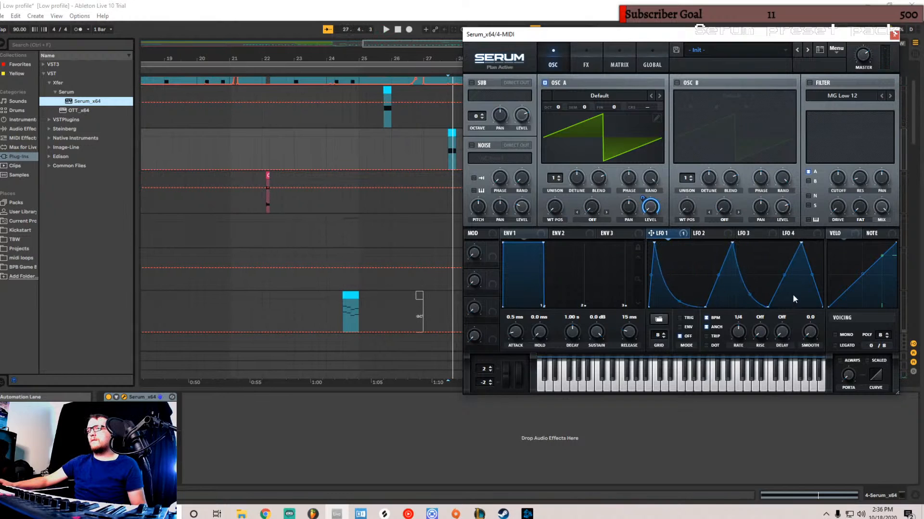
pyautogui.moveTo(800, 244); pyautogui.dragTo(794, 244)
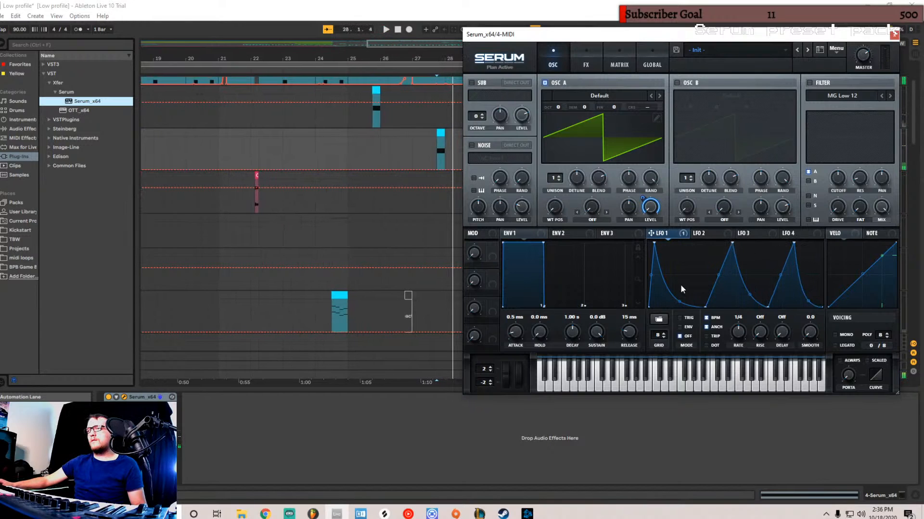
pyautogui.moveTo(655, 243); pyautogui.dragTo(672, 243)
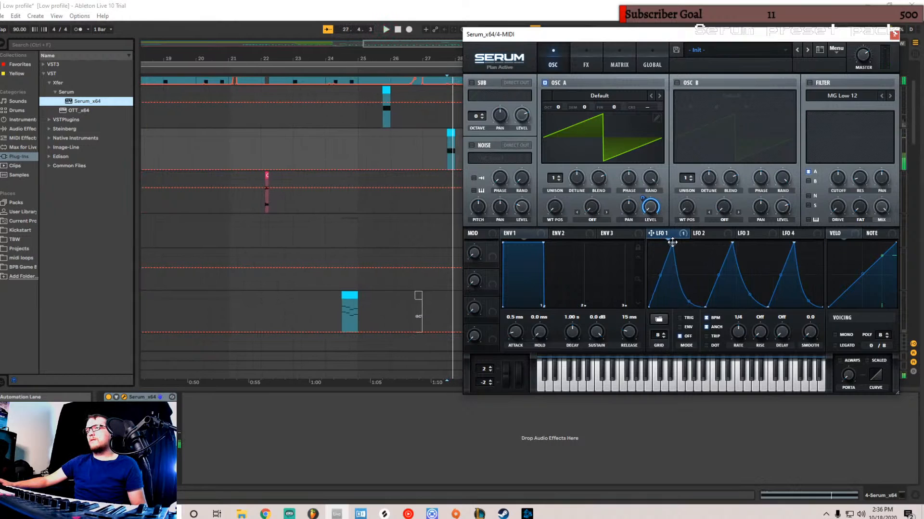
pyautogui.moveTo(793, 244); pyautogui.dragTo(801, 240)
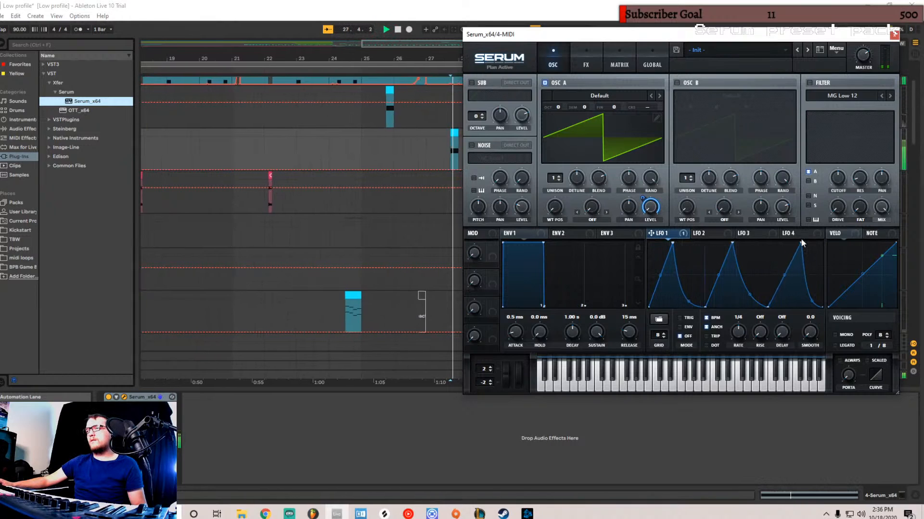
pyautogui.moveTo(735, 242); pyautogui.dragTo(739, 243)
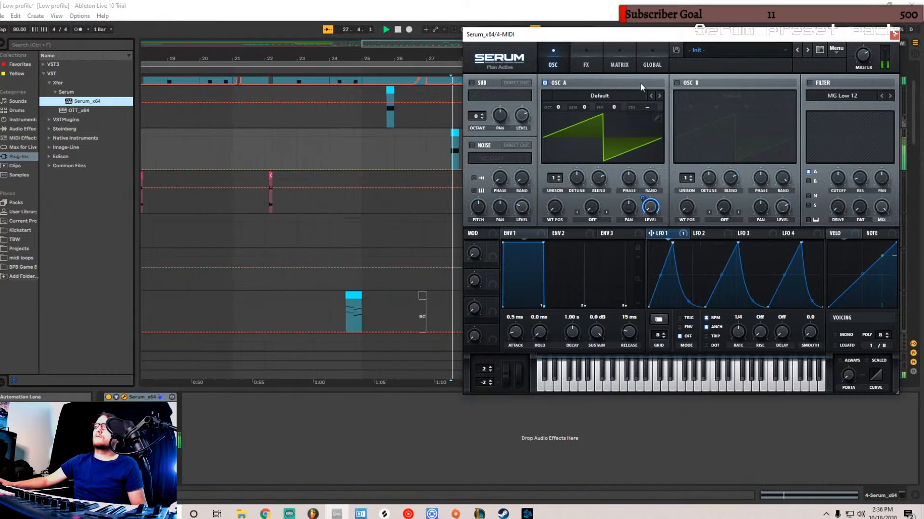
# - Enable Serum's filter as type HN 12 with its cutoff modulated by LFO 1, and save the project
pyautogui.click(645, 66)
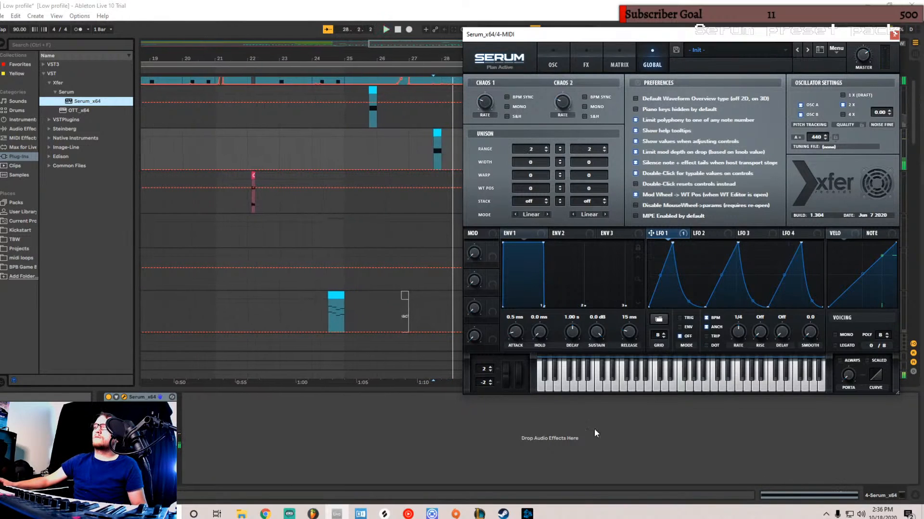
pyautogui.click(547, 58)
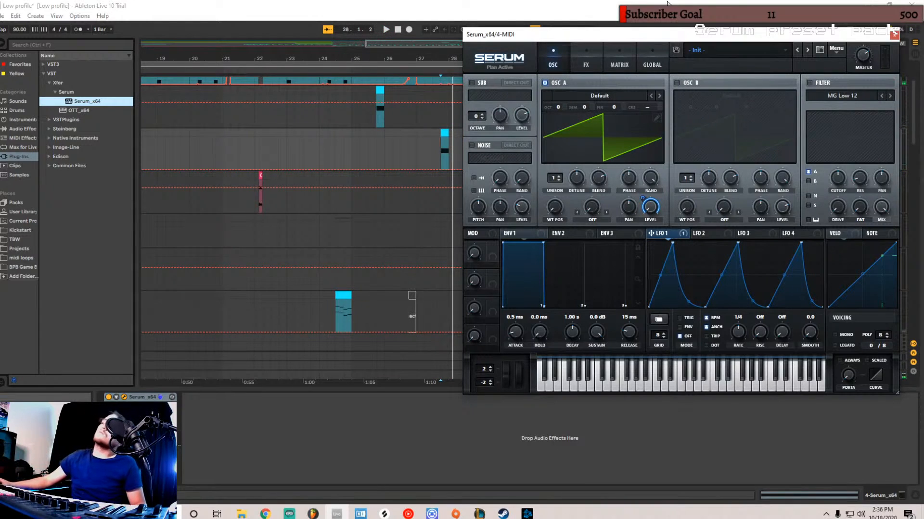
pyautogui.click(817, 83)
pyautogui.click(824, 91)
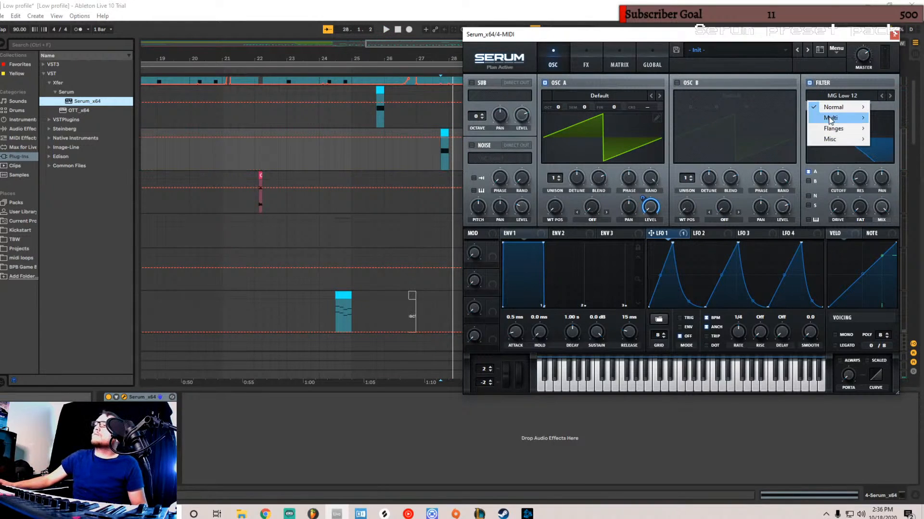
pyautogui.moveTo(833, 107)
pyautogui.click(765, 193)
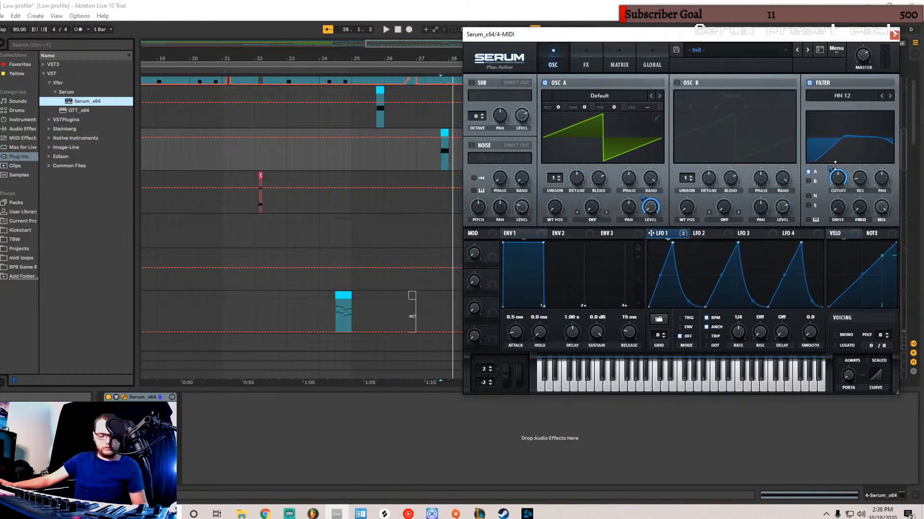
pyautogui.moveTo(829, 169)
pyautogui.mouseDown()
pyautogui.moveTo(829, 209)
pyautogui.moveTo(830, 168)
pyautogui.mouseUp()
pyautogui.hotkey('ctrl', 's')
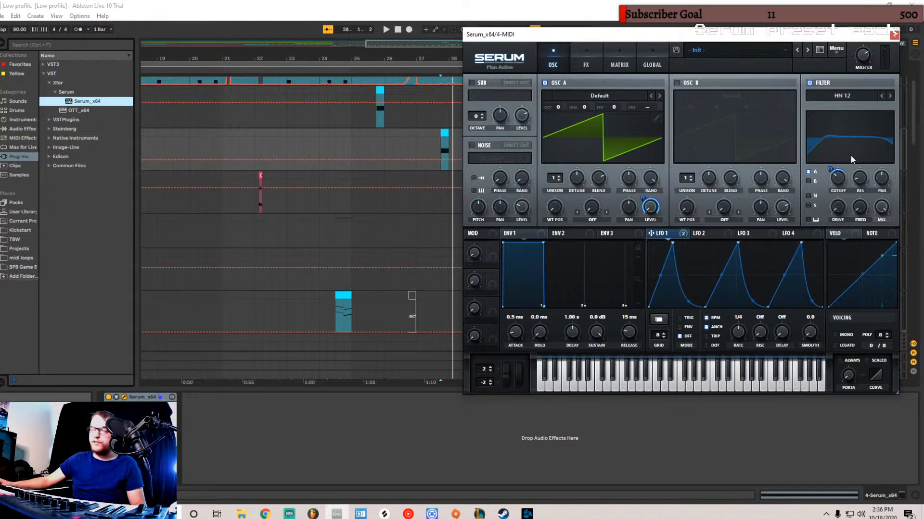
# - Assign LFO 1 to the filter's FREQ control and fine-tune the filter settings while auditioning the sound
pyautogui.press('space')
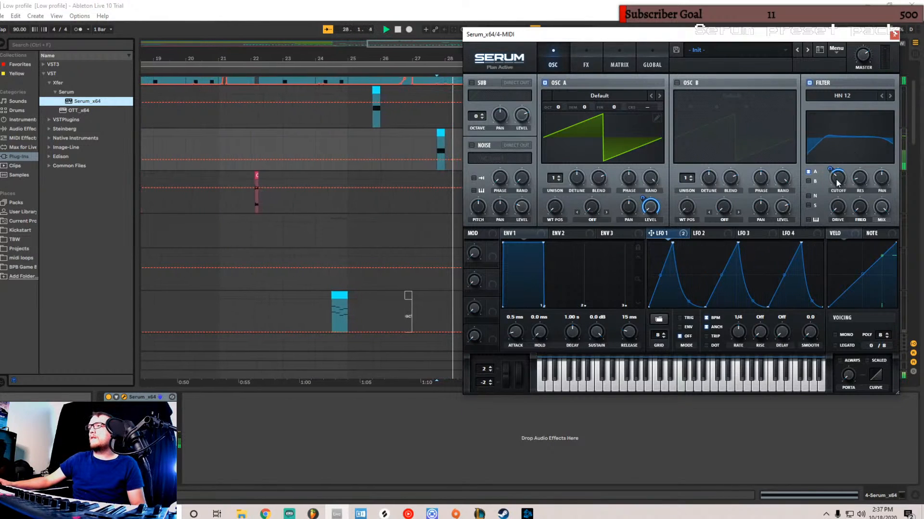
pyautogui.moveTo(861, 181); pyautogui.dragTo(830, 167)
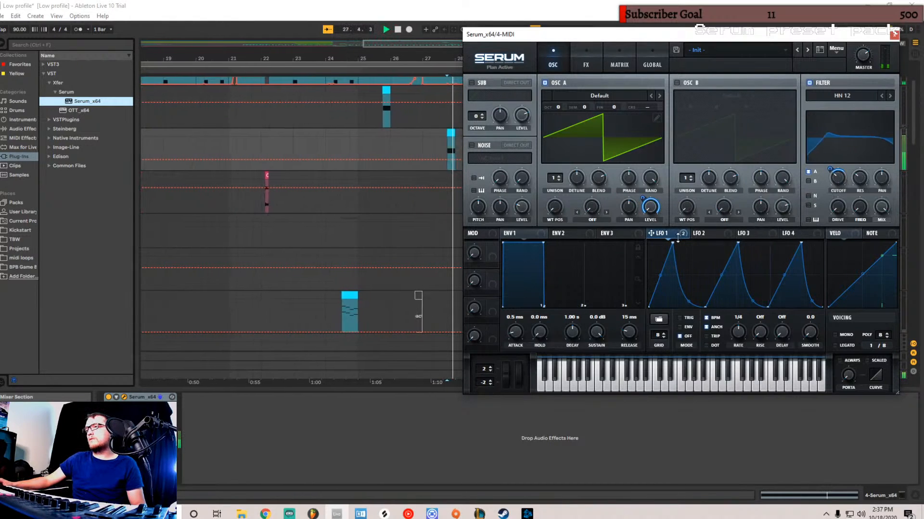
pyautogui.moveTo(859, 212); pyautogui.dragTo(860, 211)
pyautogui.moveTo(859, 210); pyautogui.dragTo(843, 224)
pyautogui.press('space')
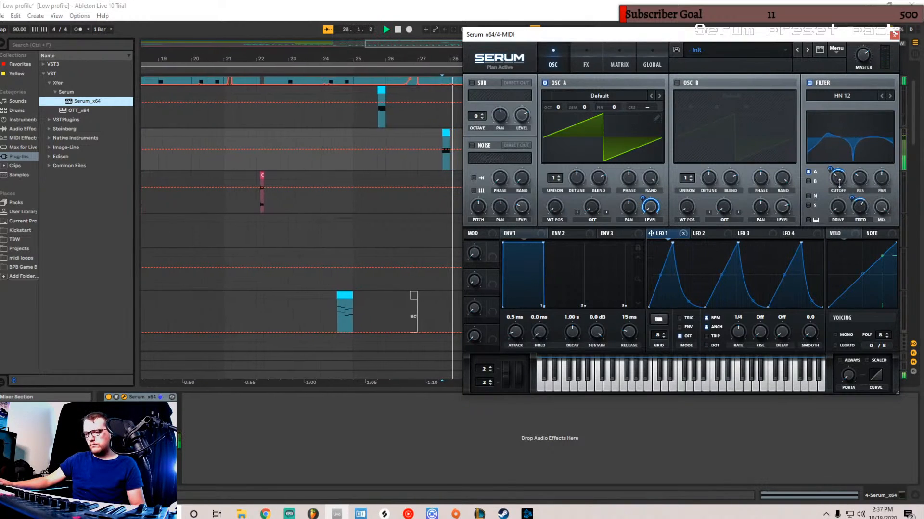
pyautogui.press('space')
pyautogui.moveTo(840, 182); pyautogui.dragTo(840, 173)
pyautogui.press('space')
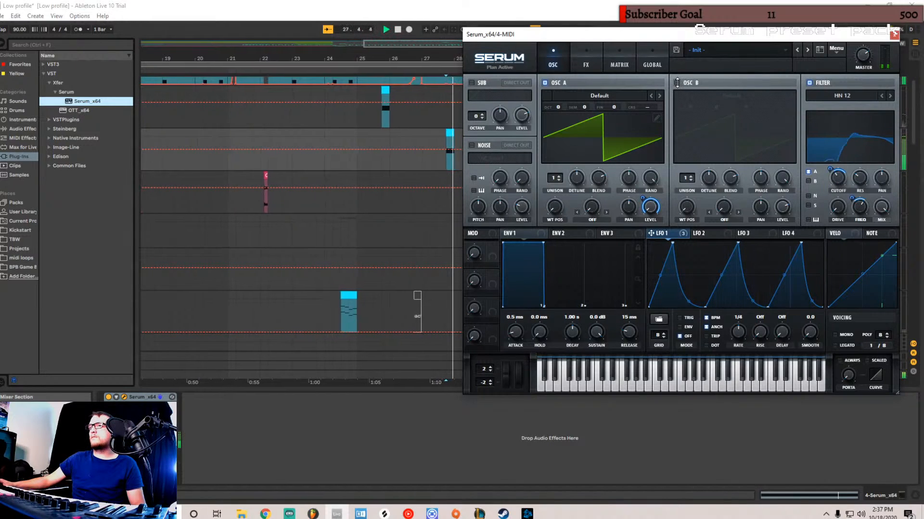
# - Modulate OSC A's warp in Sync mode with LFO 2, and audition it while adjusting the warp amount
pyautogui.click(701, 234)
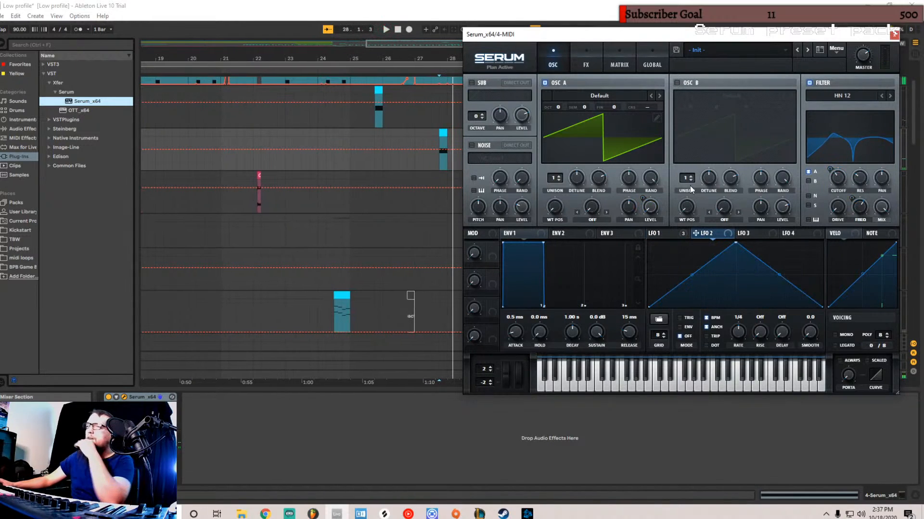
pyautogui.moveTo(737, 241)
pyautogui.mouseDown()
pyautogui.moveTo(700, 230)
pyautogui.moveTo(737, 227)
pyautogui.mouseUp()
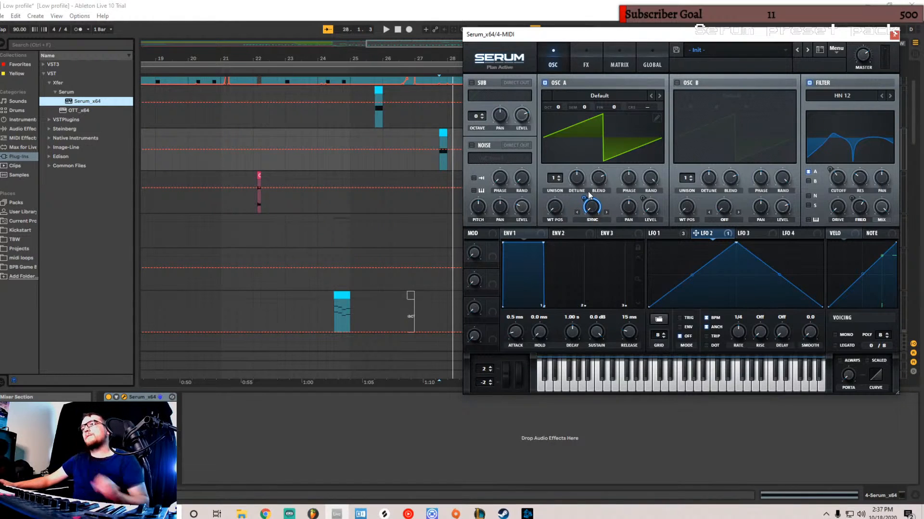
pyautogui.press('space')
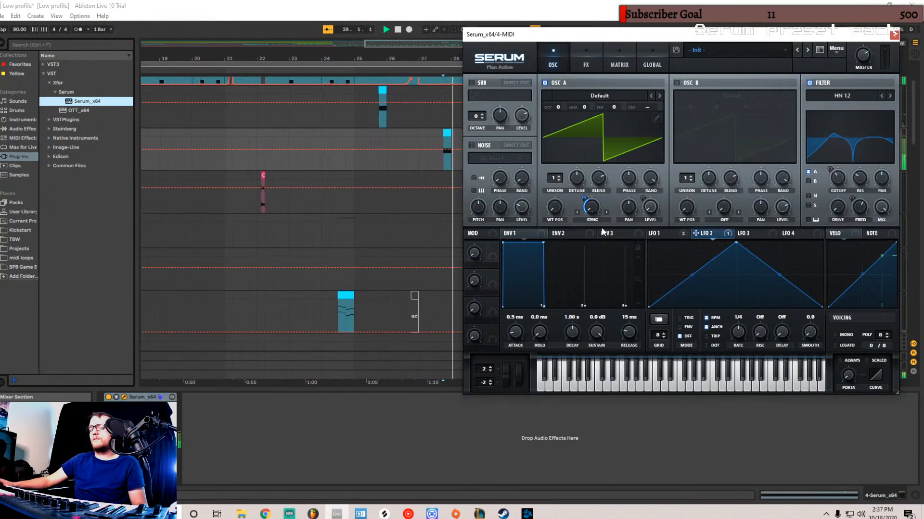
pyautogui.press('space')
pyautogui.moveTo(595, 211); pyautogui.dragTo(597, 180)
pyautogui.press('space')
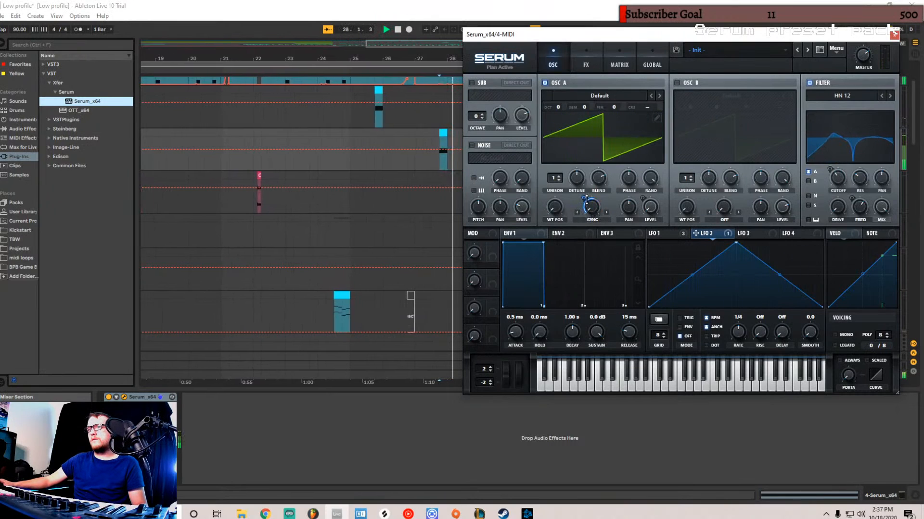
pyautogui.press('space')
pyautogui.press('space')
pyautogui.moveTo(591, 206); pyautogui.dragTo(592, 193)
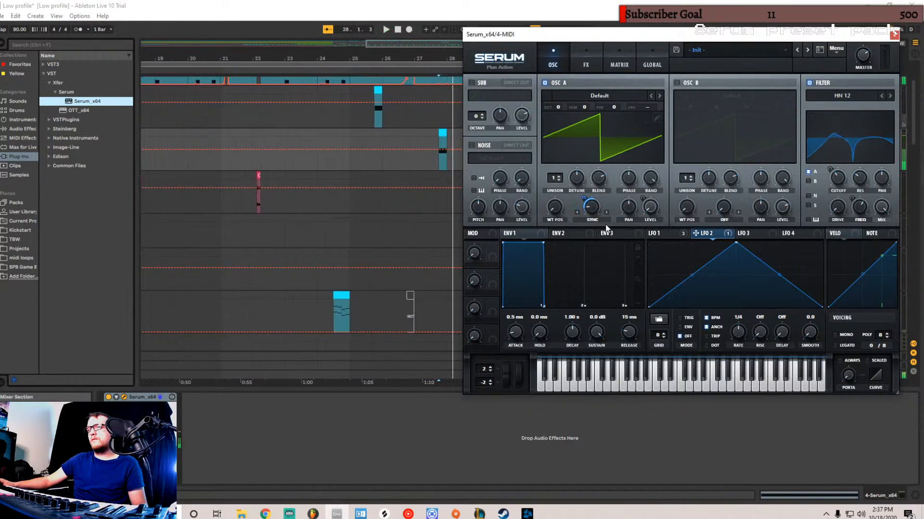
# - Change OSC A's warp mode from Sync to PWM and adjust LFO 2's modulation depth on it
pyautogui.click(607, 212)
pyautogui.click(606, 212)
pyautogui.click(607, 212)
pyautogui.click(606, 212)
pyautogui.click(606, 212)
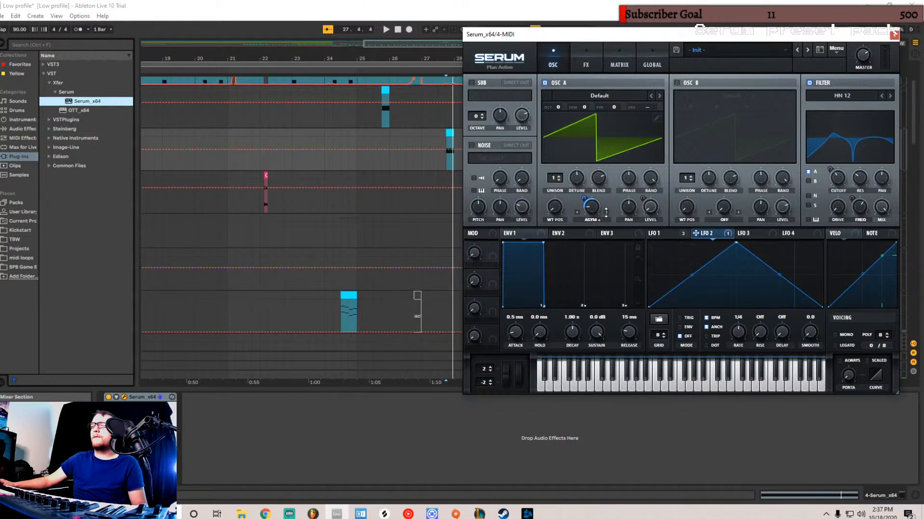
pyautogui.click(577, 213)
pyautogui.press('space')
pyautogui.moveTo(584, 198); pyautogui.dragTo(586, 192)
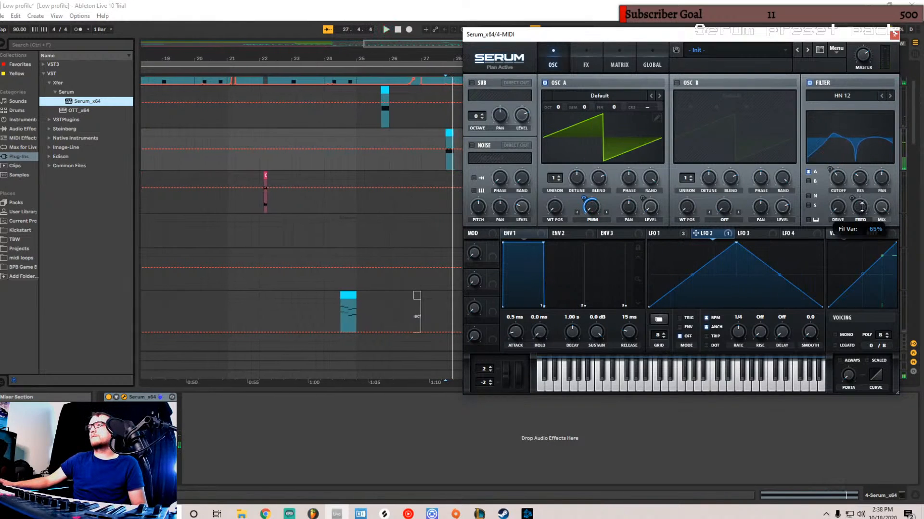
# - Curve the slopes of LFO 1's three peaks inward to form narrow spikes
pyautogui.moveTo(837, 178)
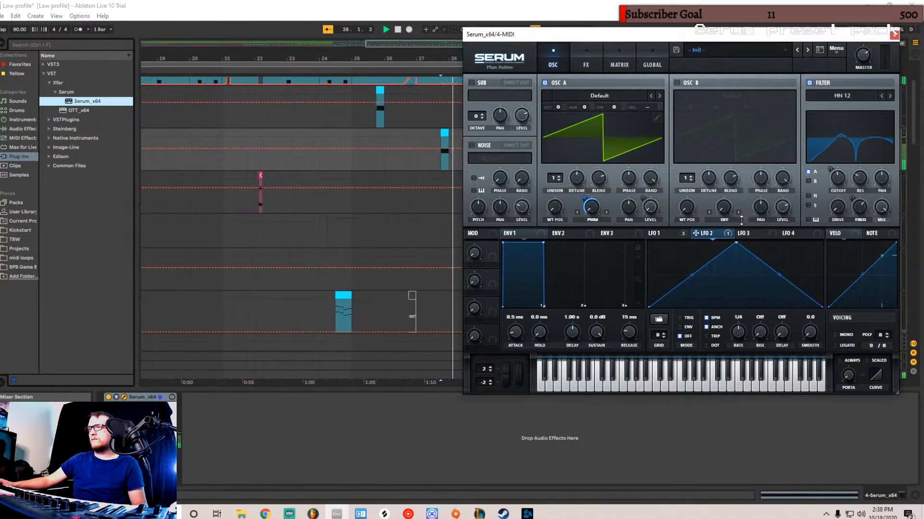
pyautogui.click(655, 233)
pyautogui.moveTo(691, 302); pyautogui.dragTo(691, 297)
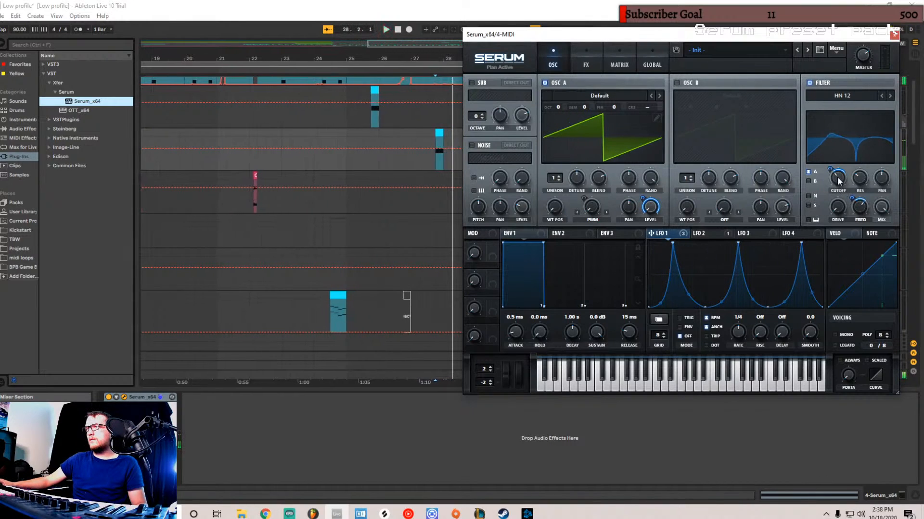
pyautogui.moveTo(863, 208)
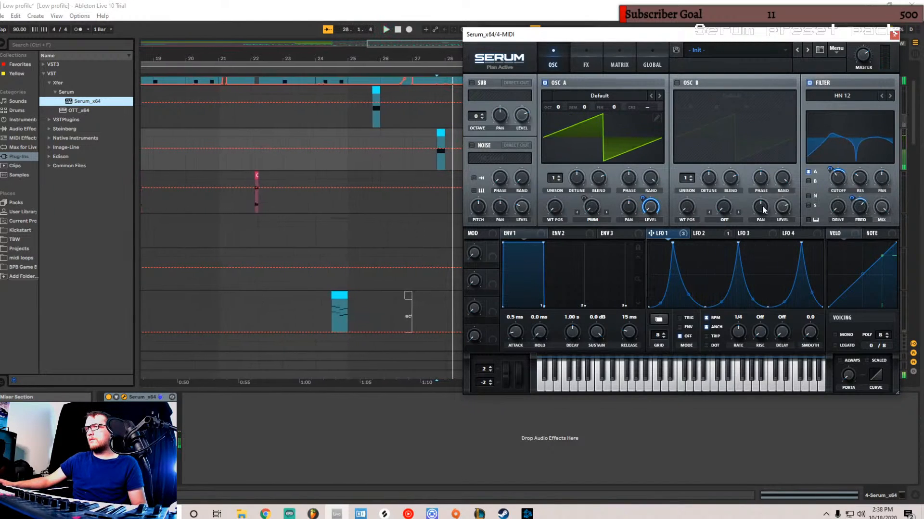
# - Transpose the note in the first MIDI track 4 clip up one octave to D#1 and play it back
pyautogui.rightClick(406, 189)
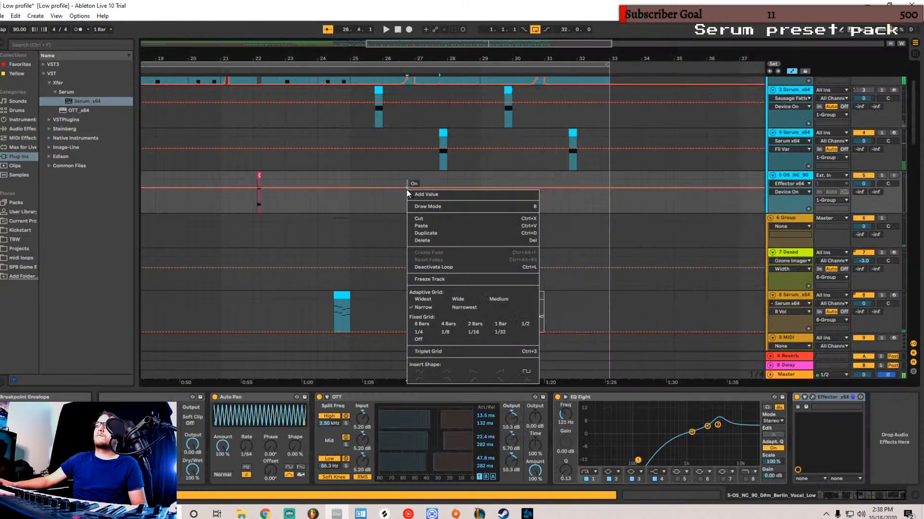
pyautogui.click(442, 132)
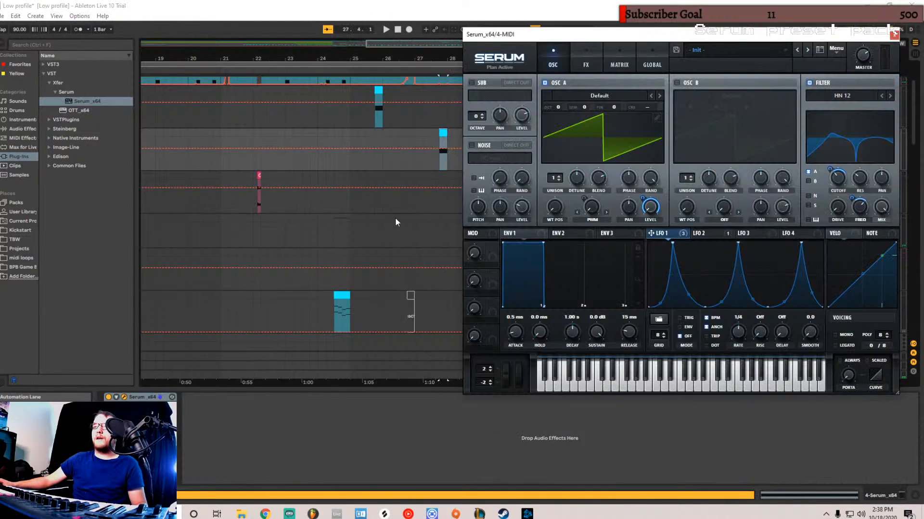
pyautogui.doubleClick(444, 130)
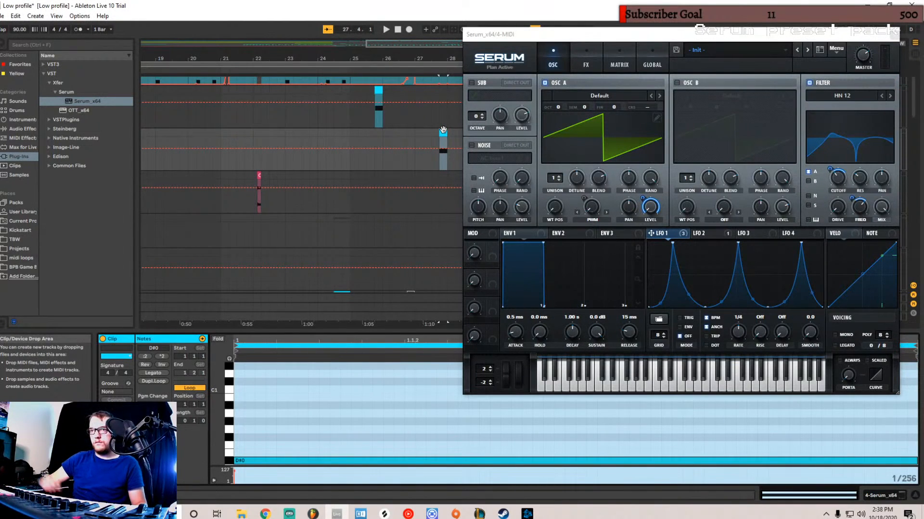
pyautogui.click(409, 417)
pyautogui.hotkey('shift', 'Up')
pyautogui.press('space')
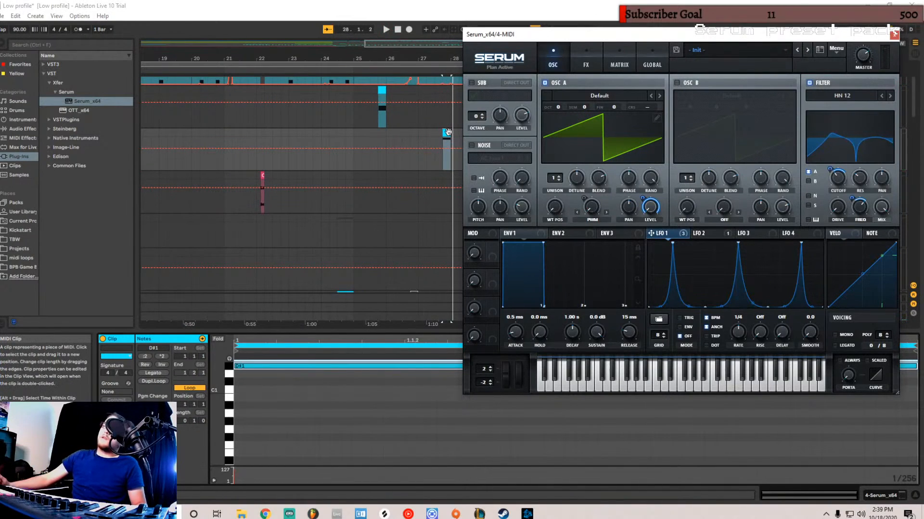
pyautogui.press('space')
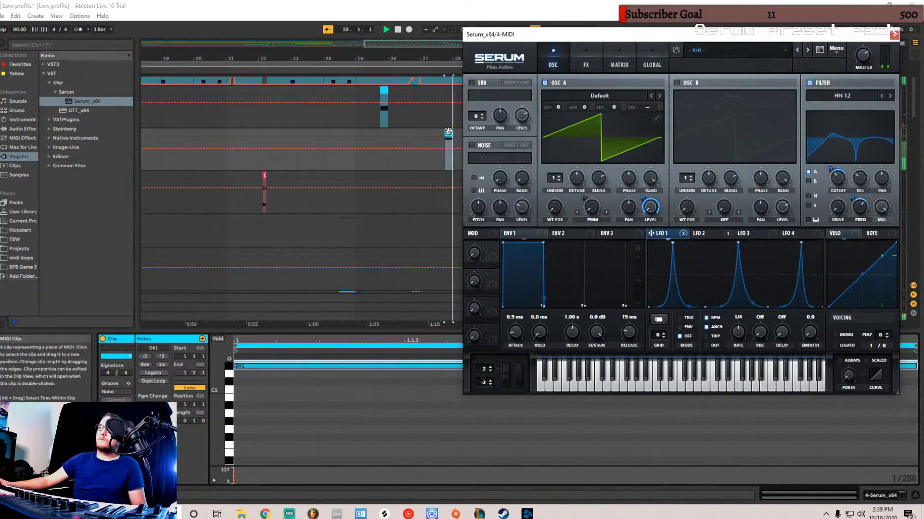
pyautogui.press('space')
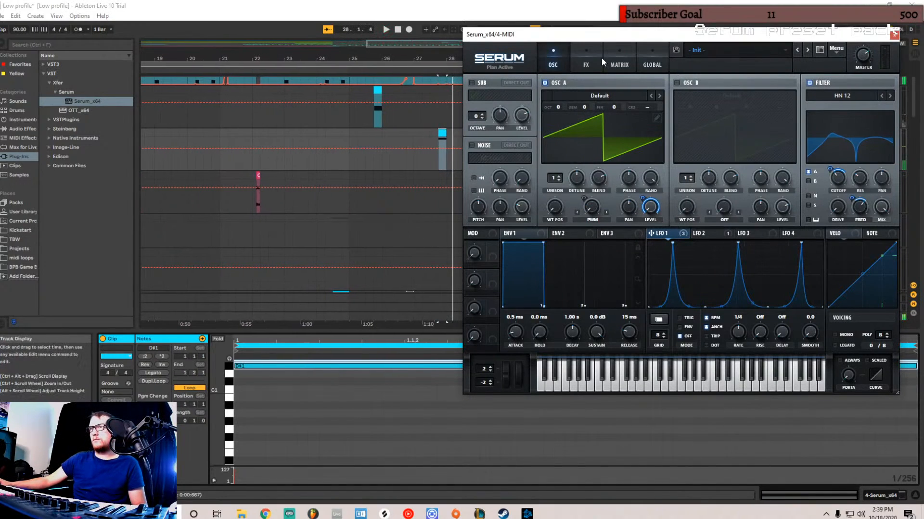
# - Load the FM SQUARE1 user wavetable into OSC A
pyautogui.click(588, 58)
pyautogui.click(554, 61)
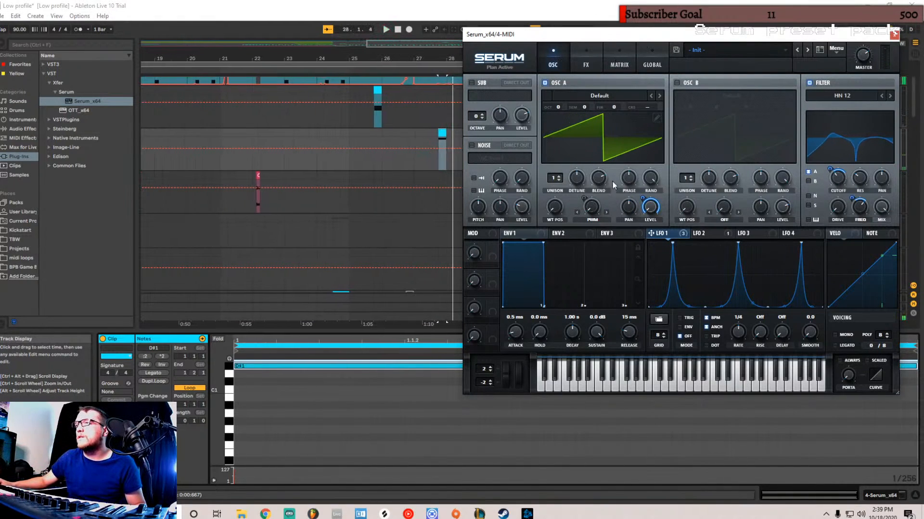
pyautogui.click(604, 95)
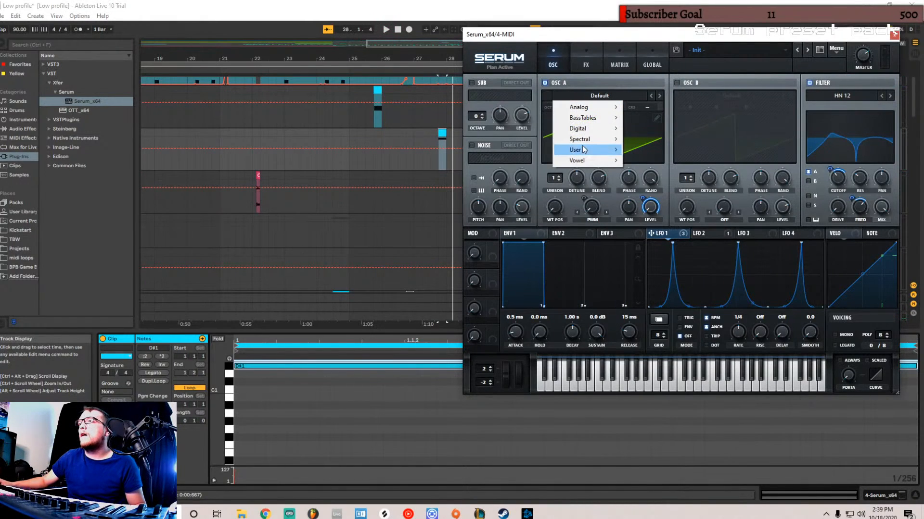
pyautogui.click(531, 106)
pyautogui.click(594, 95)
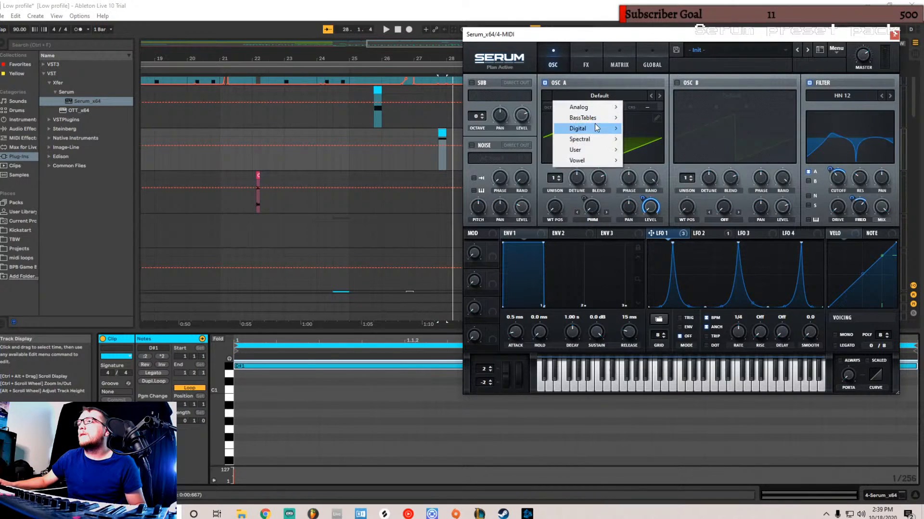
pyautogui.moveTo(593, 150)
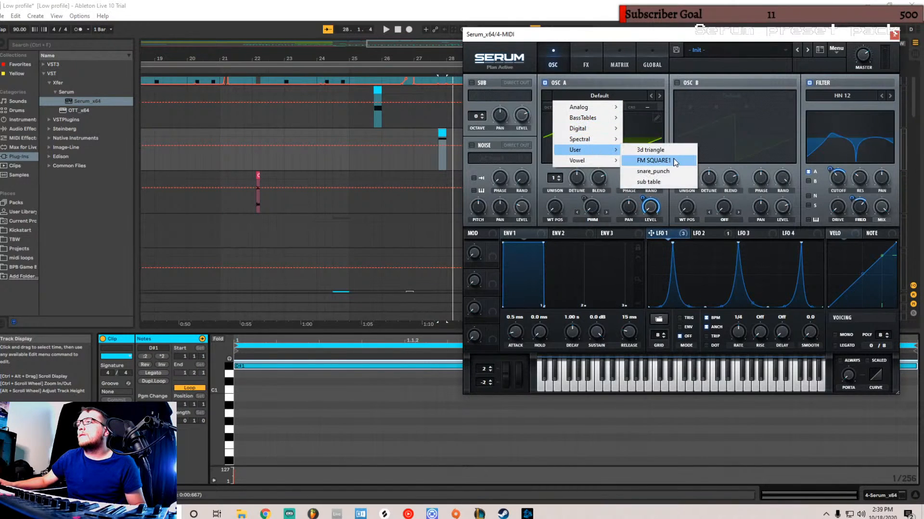
pyautogui.click(666, 160)
# - Sweep OSC A's wavetable position during playback to about 97, and modulate it with LFO 2
pyautogui.press('space')
pyautogui.moveTo(558, 205); pyautogui.dragTo(568, 153)
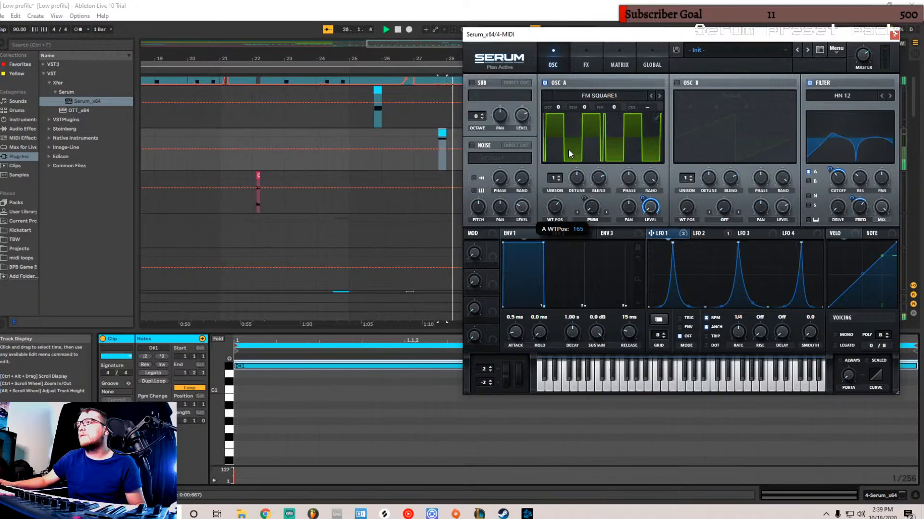
pyautogui.moveTo(568, 149); pyautogui.dragTo(558, 194)
pyautogui.click(560, 152)
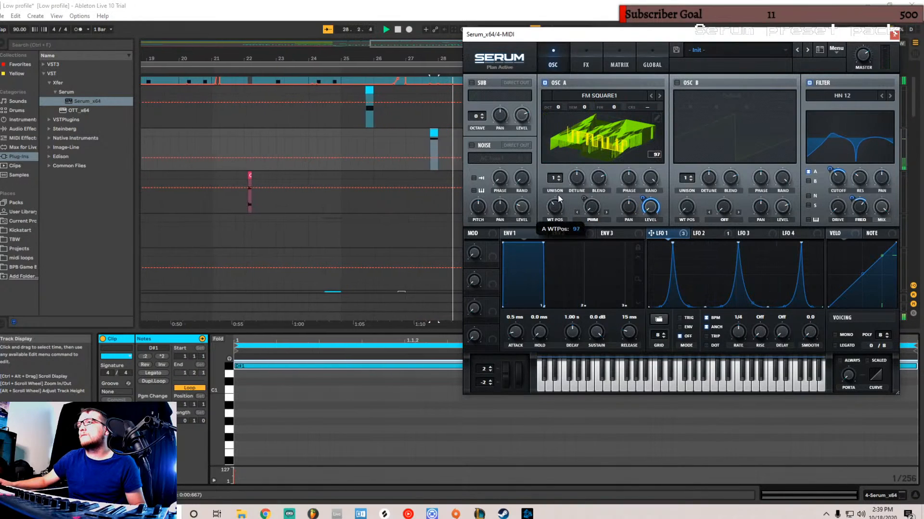
pyautogui.click(717, 232)
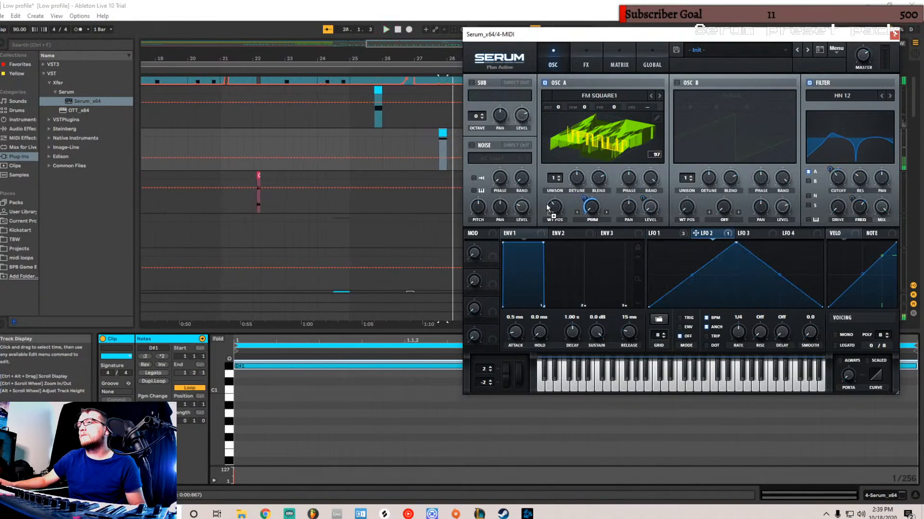
pyautogui.moveTo(547, 197)
pyautogui.mouseDown()
pyautogui.moveTo(550, 220)
pyautogui.moveTo(544, 208)
pyautogui.mouseUp()
pyautogui.press('space')
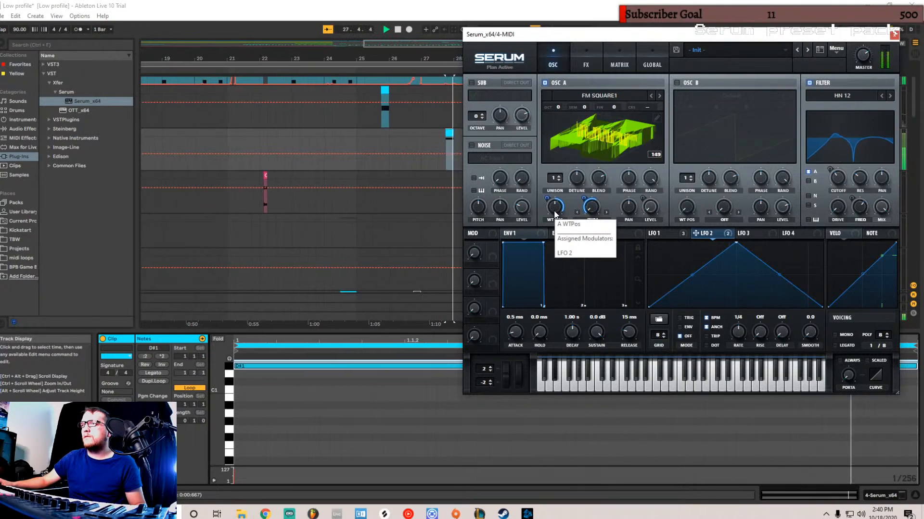
# - Fine-tune the HN 12 filter's cutoff while auditioning the clip, and switch OSC A's wavetable display back to 2D
pyautogui.click(668, 234)
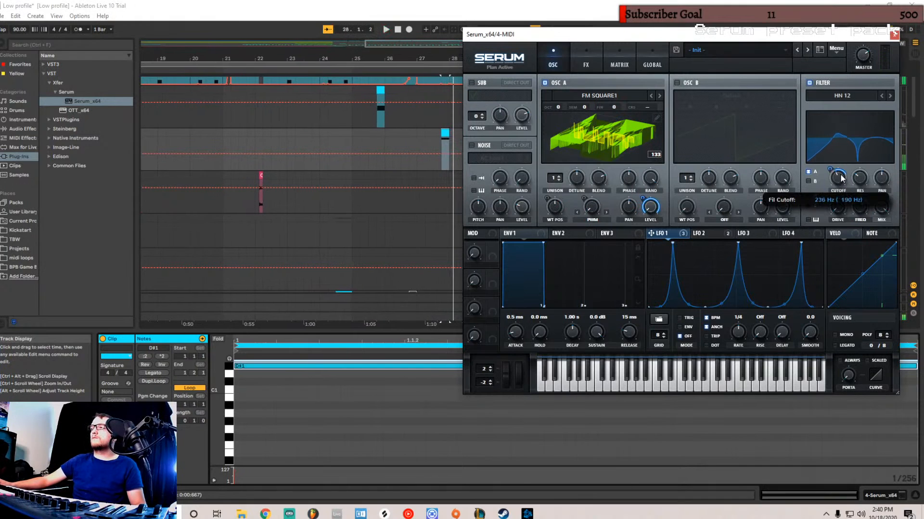
pyautogui.press('space')
pyautogui.press('space')
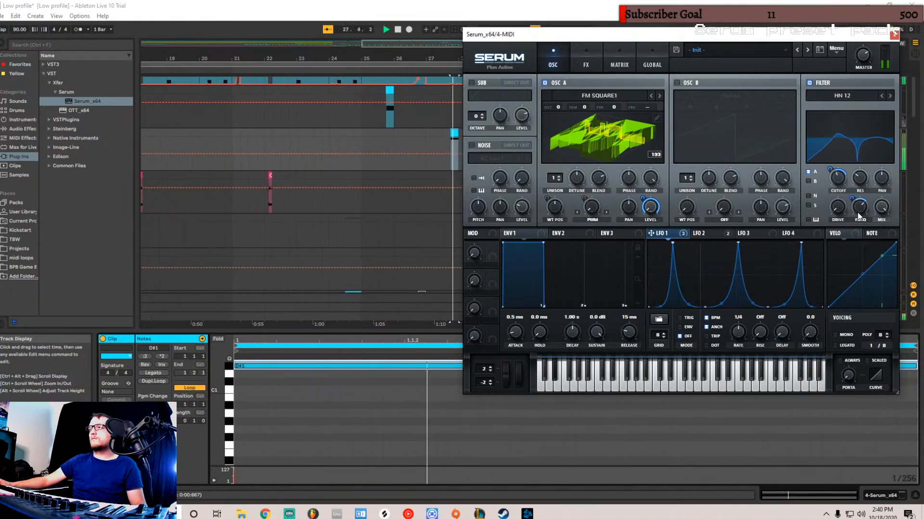
pyautogui.press('space')
pyautogui.moveTo(840, 180); pyautogui.dragTo(840, 185)
pyautogui.press('space')
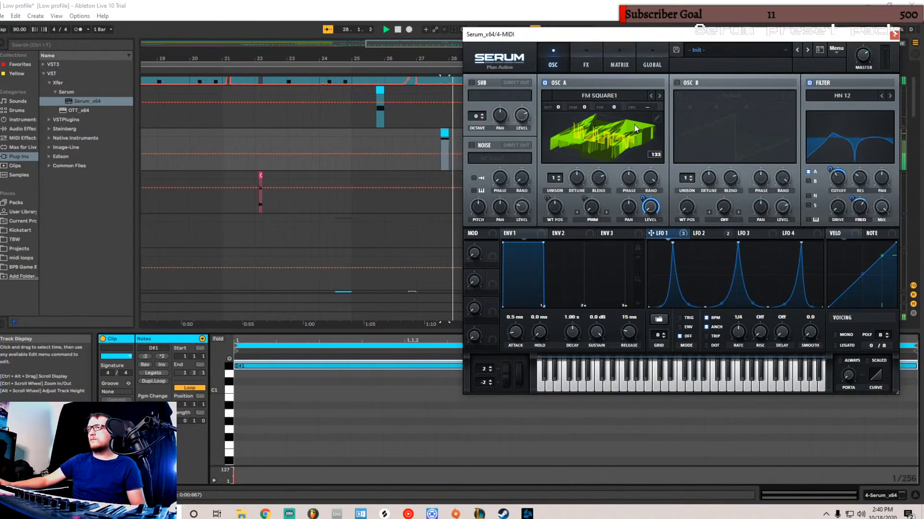
pyautogui.click(612, 123)
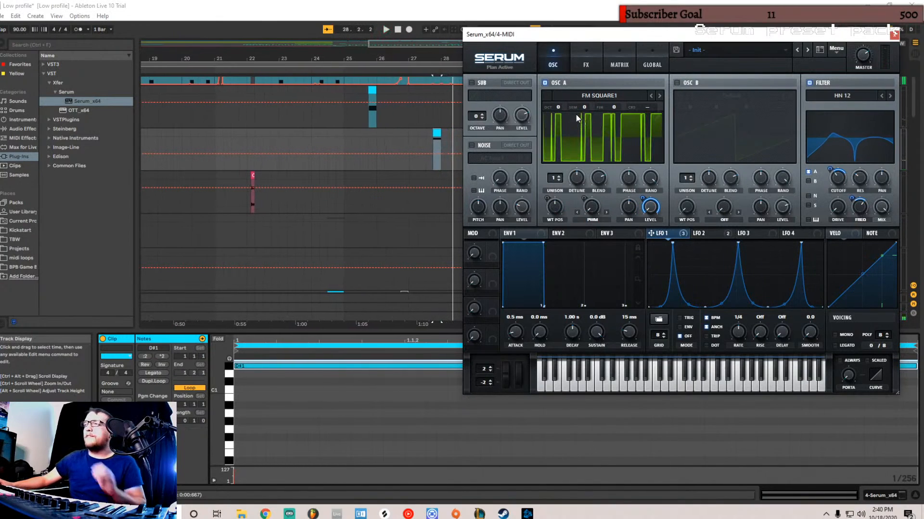
# - Enable the Hyper/Dimension effect, set its unison to 7, modulate the Hyper mix with LFO 1, and adjust its rate and detune by ear
pyautogui.click(584, 64)
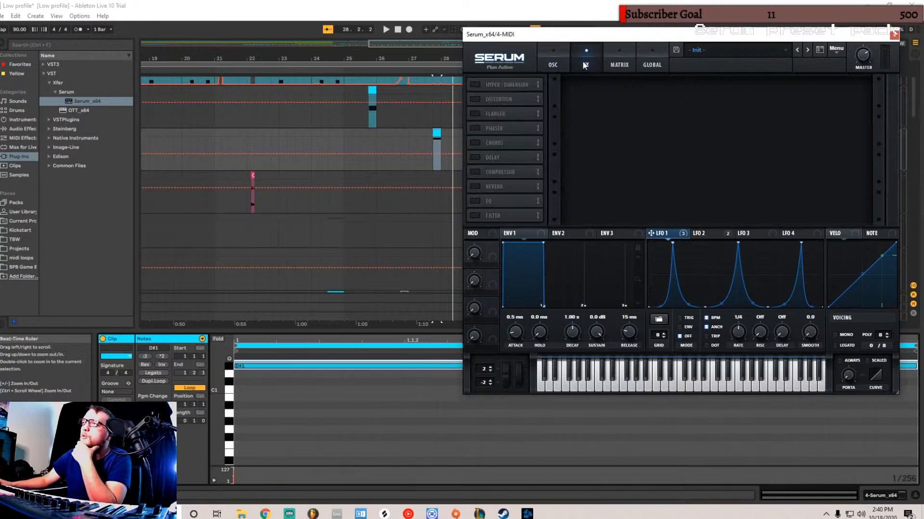
pyautogui.click(475, 84)
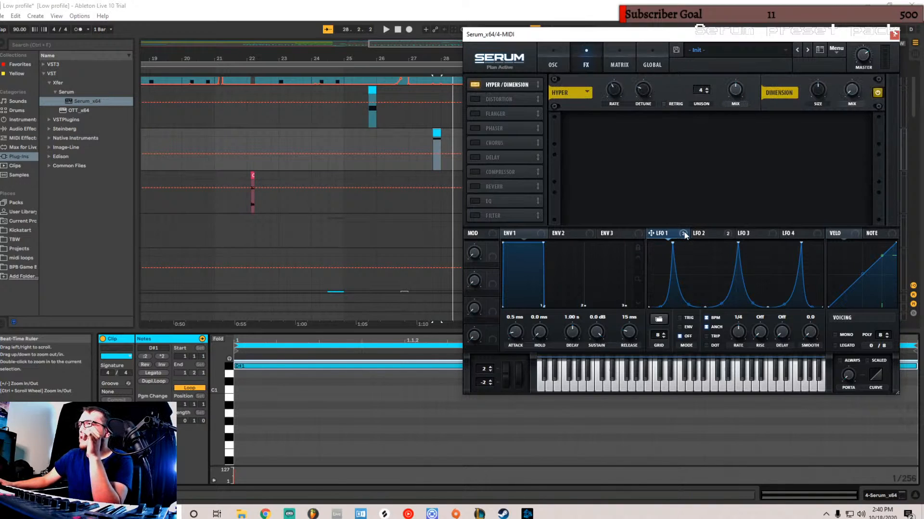
pyautogui.moveTo(732, 82); pyautogui.dragTo(737, 141)
pyautogui.press('space')
pyautogui.moveTo(700, 90); pyautogui.dragTo(701, 70)
pyautogui.moveTo(619, 98); pyautogui.dragTo(627, 55)
pyautogui.moveTo(645, 86); pyautogui.dragTo(649, 19)
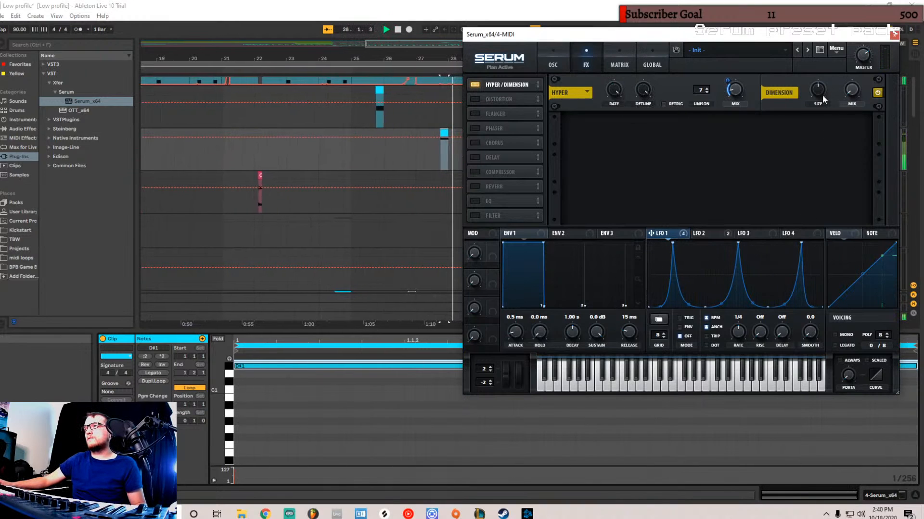
pyautogui.moveTo(740, 87); pyautogui.dragTo(739, 77)
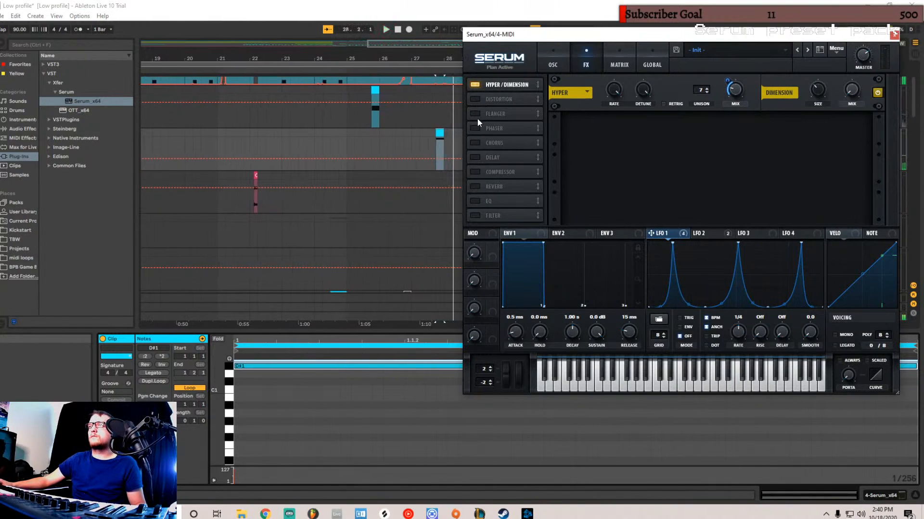
# - Enable the Tube distortion effect and modulate its drive with LFO 1
pyautogui.click(476, 99)
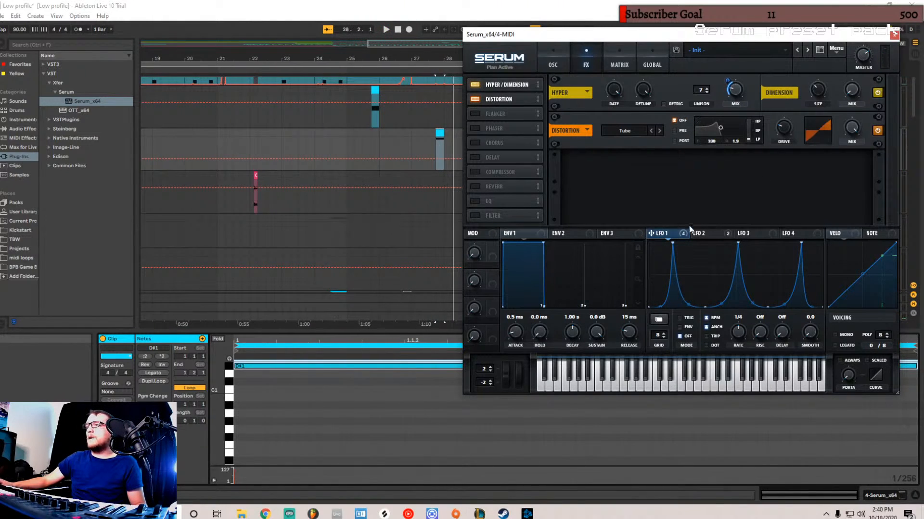
pyautogui.moveTo(784, 127)
pyautogui.mouseDown()
pyautogui.moveTo(784, 120)
pyautogui.moveTo(781, 130)
pyautogui.mouseUp()
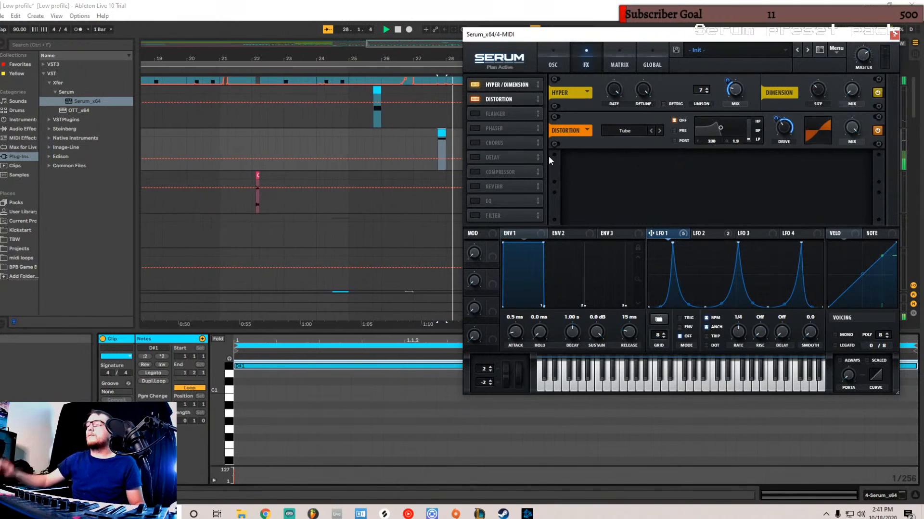
# - Add a linked, unsynced ping-pong delay, set its filter to about 747 and 2.9, and place it directly after the distortion
pyautogui.click(478, 158)
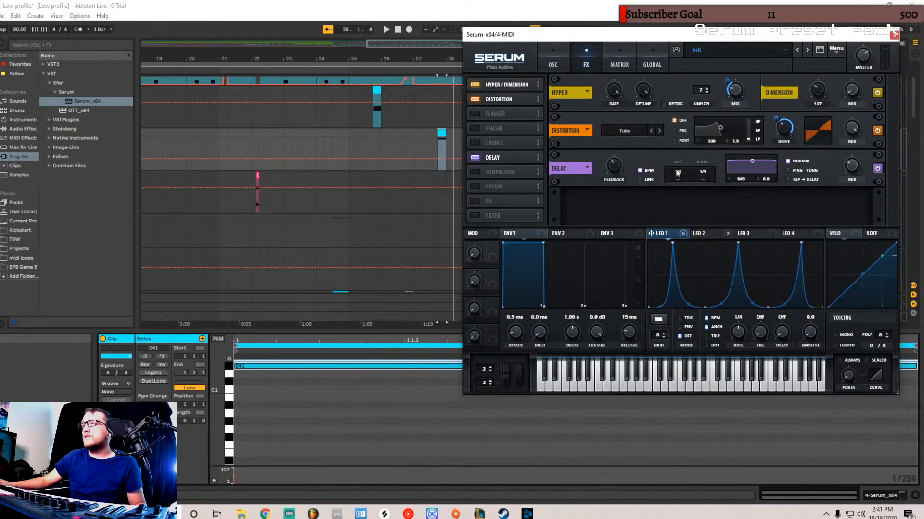
pyautogui.click(638, 171)
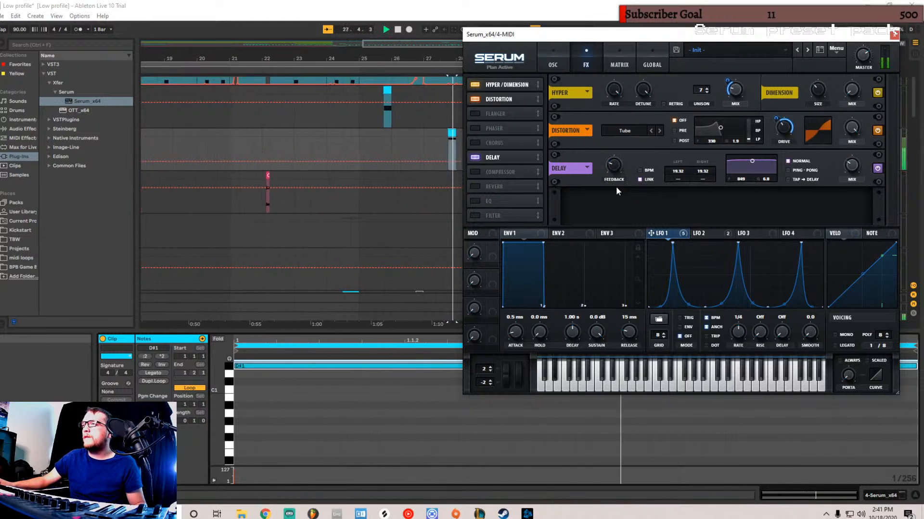
pyautogui.click(788, 171)
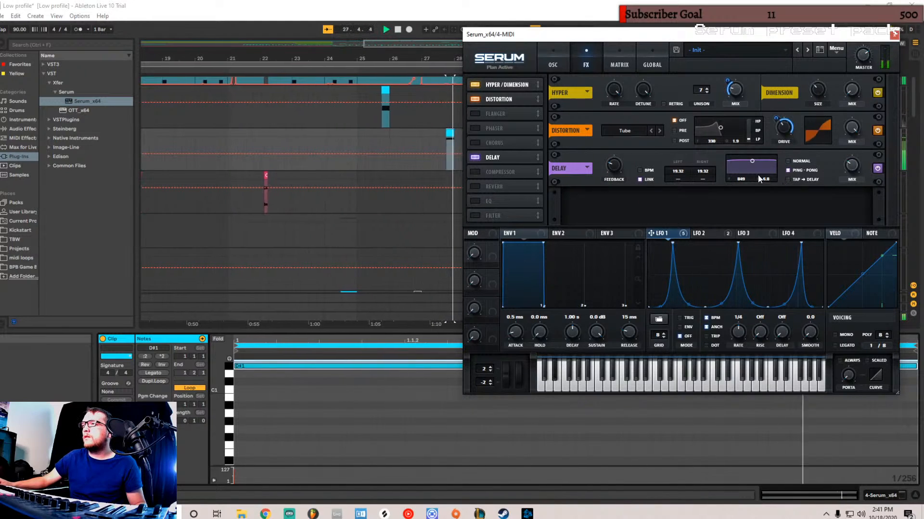
pyautogui.moveTo(752, 161)
pyautogui.mouseDown()
pyautogui.moveTo(756, 184)
pyautogui.moveTo(752, 169)
pyautogui.mouseUp()
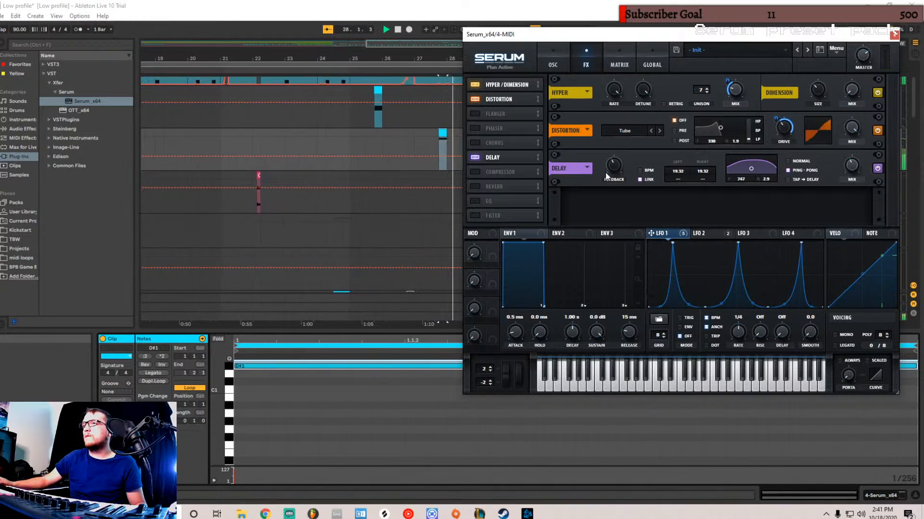
pyautogui.moveTo(527, 161); pyautogui.dragTo(533, 115)
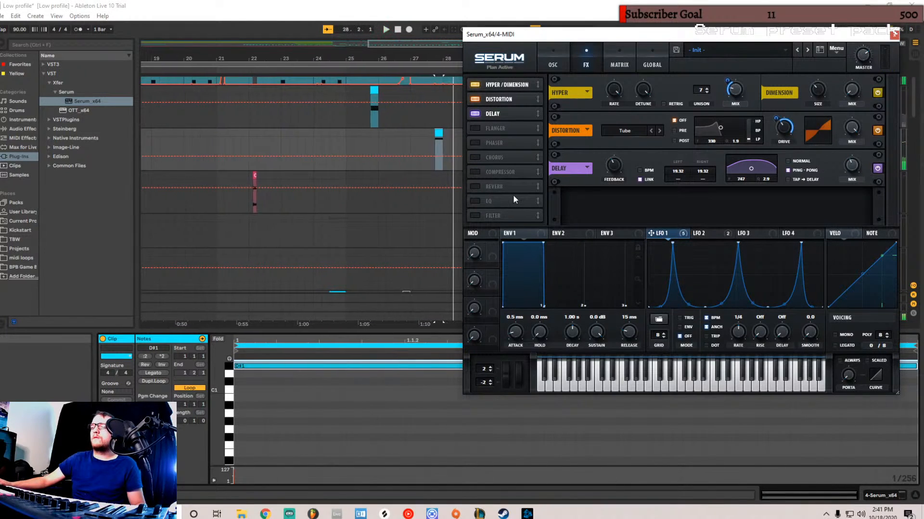
# - Readjust the filter's Freq and cutoff with the effects active while playing the clip
pyautogui.click(565, 57)
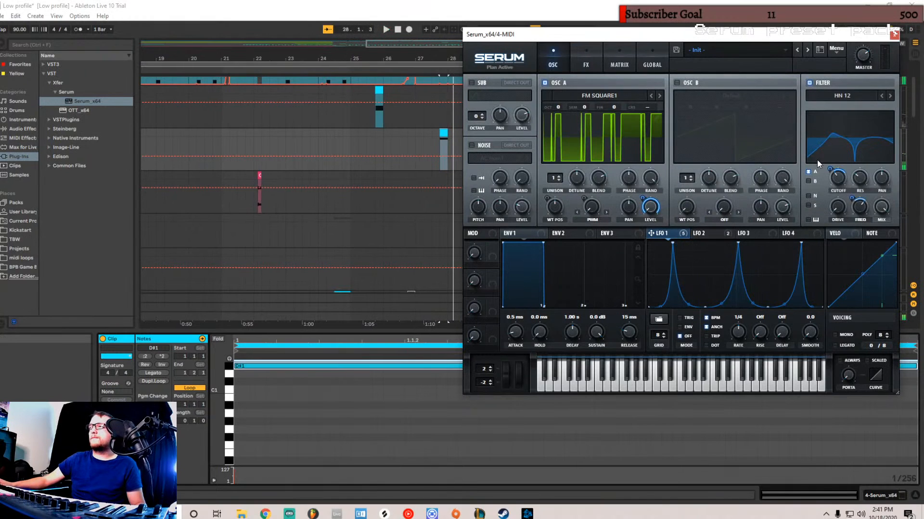
pyautogui.moveTo(856, 207); pyautogui.dragTo(840, 169)
pyautogui.press('space')
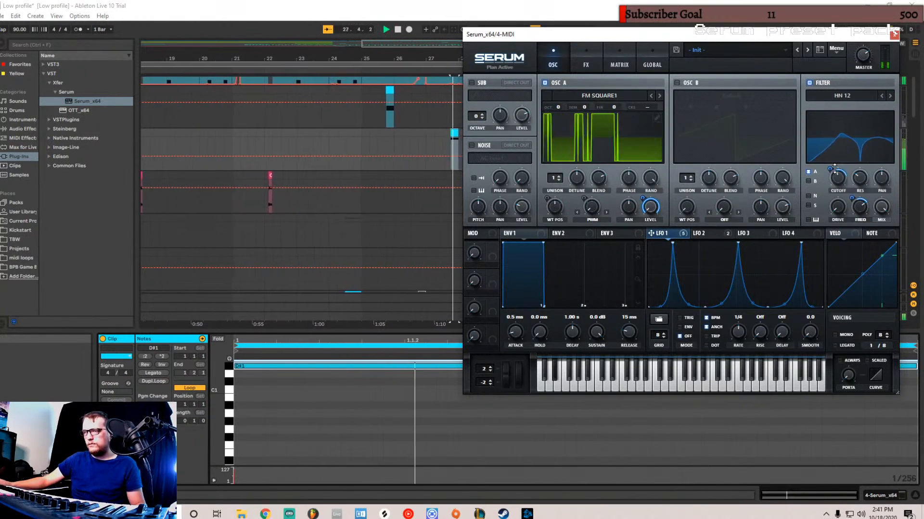
pyautogui.moveTo(840, 180); pyautogui.dragTo(842, 188)
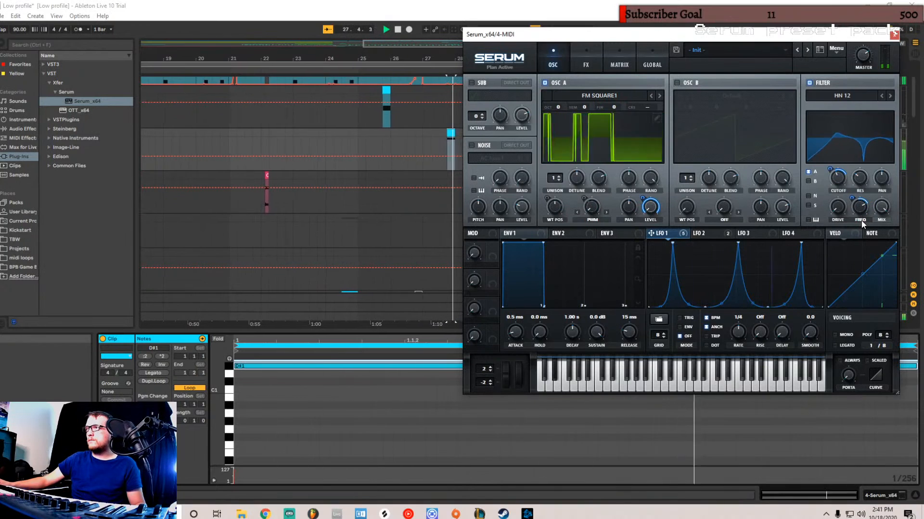
# - Shift LFO 1's three peaks earlier so each spike has a sharper rise and a longer fall
pyautogui.click(589, 63)
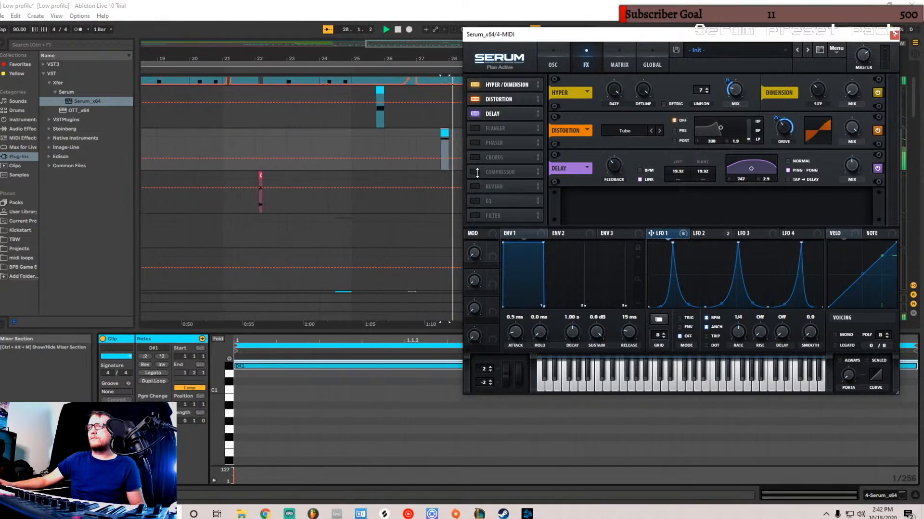
pyautogui.moveTo(673, 243); pyautogui.dragTo(652, 243)
pyautogui.moveTo(739, 244); pyautogui.dragTo(717, 243)
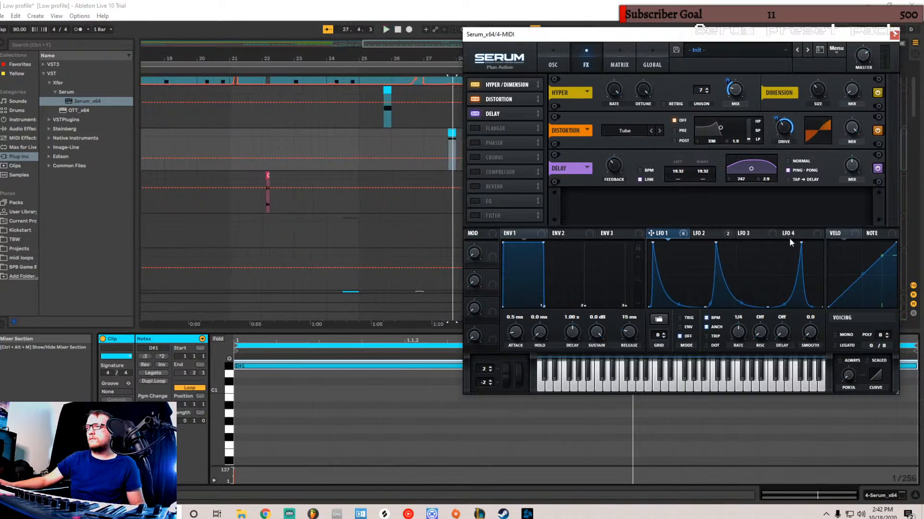
pyautogui.moveTo(797, 243); pyautogui.dragTo(781, 243)
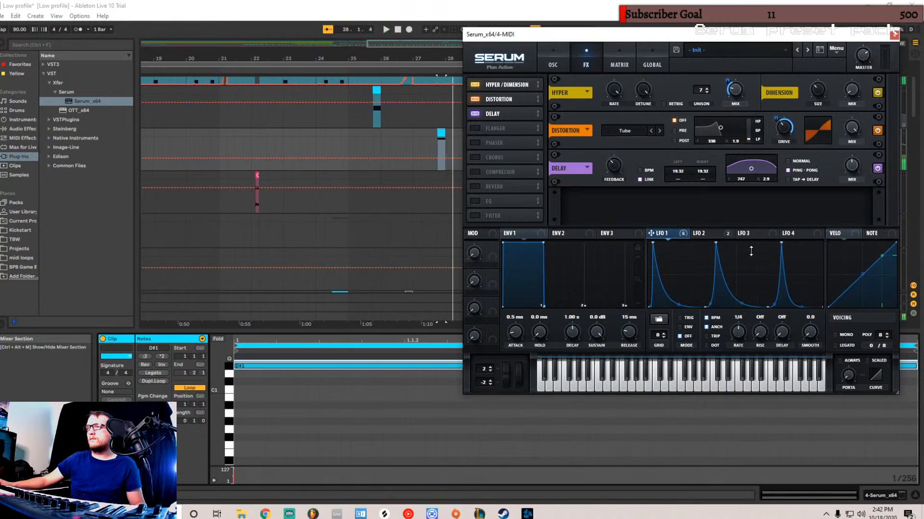
pyautogui.moveTo(653, 243)
pyautogui.mouseDown()
pyautogui.moveTo(664, 243)
pyautogui.moveTo(654, 236)
pyautogui.mouseUp()
pyautogui.moveTo(715, 237)
pyautogui.mouseDown()
pyautogui.moveTo(726, 236)
pyautogui.moveTo(716, 241)
pyautogui.mouseUp()
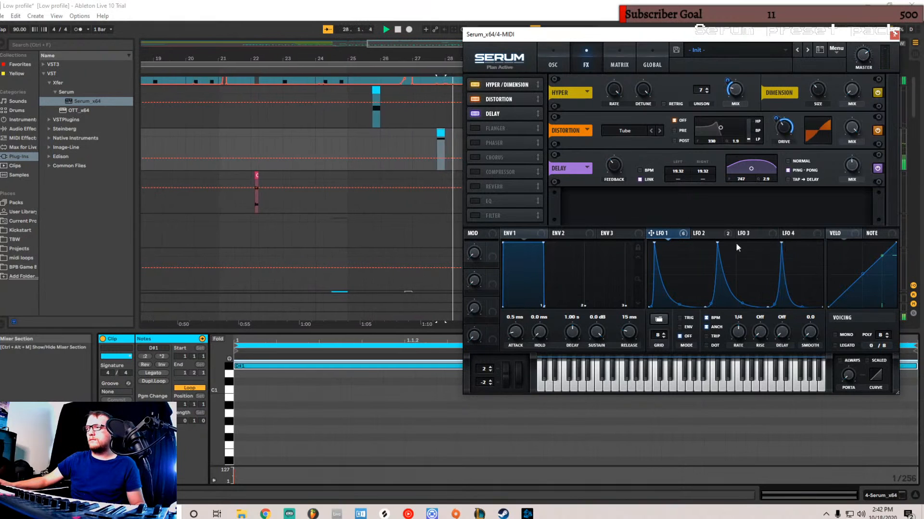
# - Audition the reshaped modulation repeatedly while making small changes to the filter's Freq and cutoff
pyautogui.click(700, 234)
pyautogui.click(568, 65)
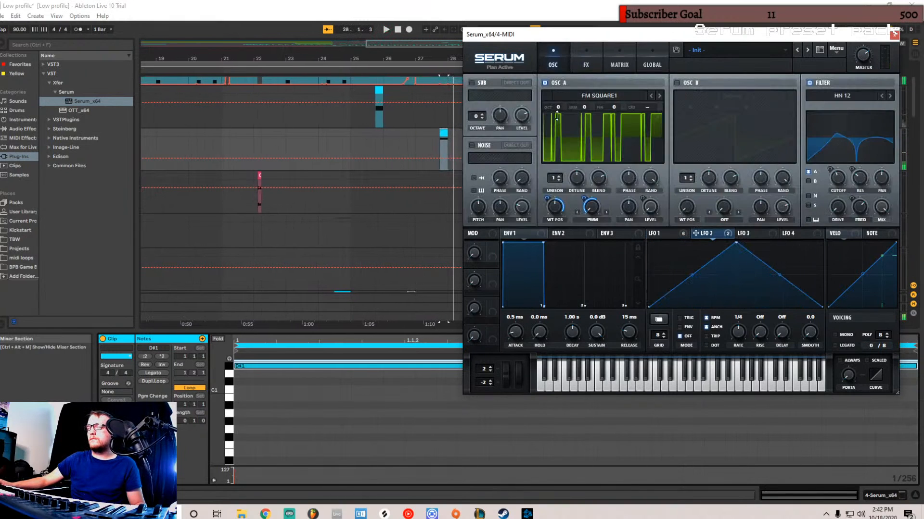
pyautogui.moveTo(856, 202); pyautogui.dragTo(838, 171)
pyautogui.press('space')
pyautogui.press('space')
pyautogui.press('space')
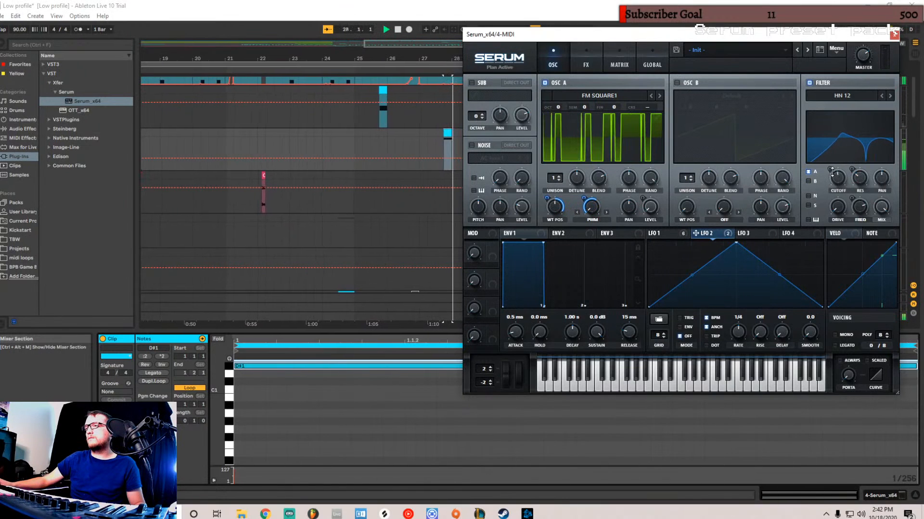
pyautogui.press('space')
pyautogui.press('space')
pyautogui.moveTo(860, 212); pyautogui.dragTo(860, 217)
pyautogui.press('space')
pyautogui.press('space')
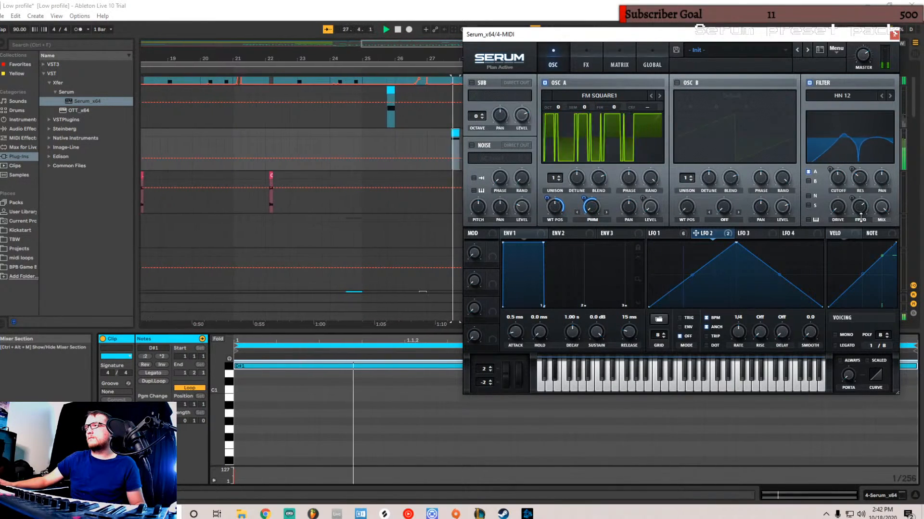
pyautogui.press('space')
pyautogui.press('space')
pyautogui.moveTo(838, 177); pyautogui.dragTo(839, 182)
pyautogui.press('space')
# - Sweep OSC A's wavetable position down and back up, settling at about 140
pyautogui.moveTo(554, 210); pyautogui.dragTo(559, 302)
pyautogui.moveTo(570, 237); pyautogui.dragTo(575, 202)
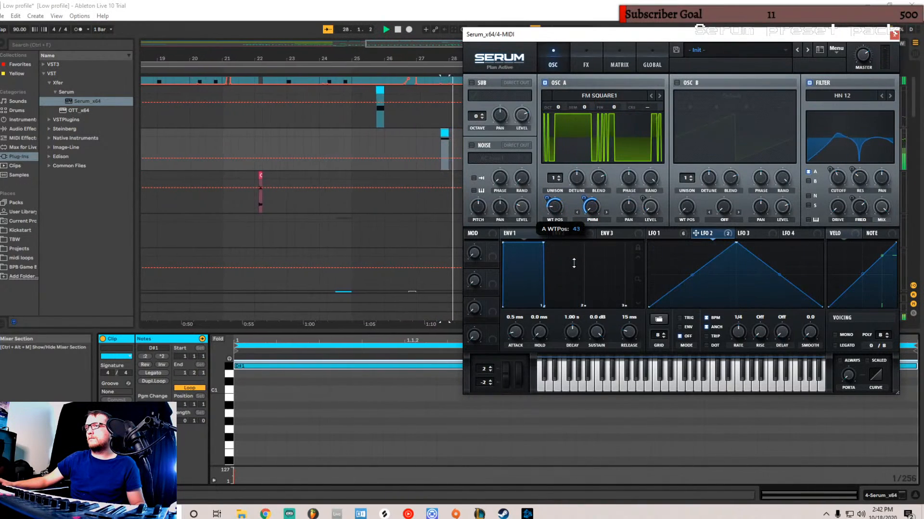
pyautogui.moveTo(573, 263); pyautogui.dragTo(582, 230)
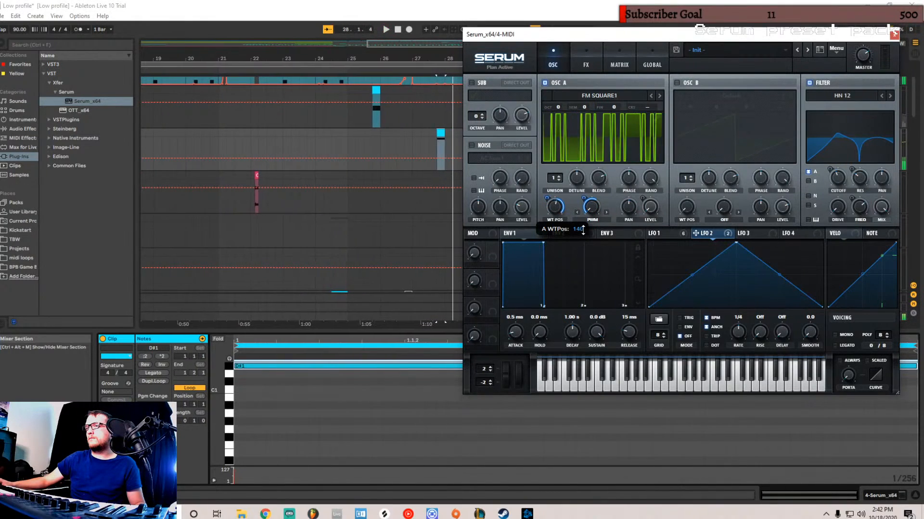
# - Remove the LFO 2 modulation from OSC A's warp amount and set the PWM warp mode to Off
pyautogui.rightClick(589, 197)
pyautogui.click(599, 236)
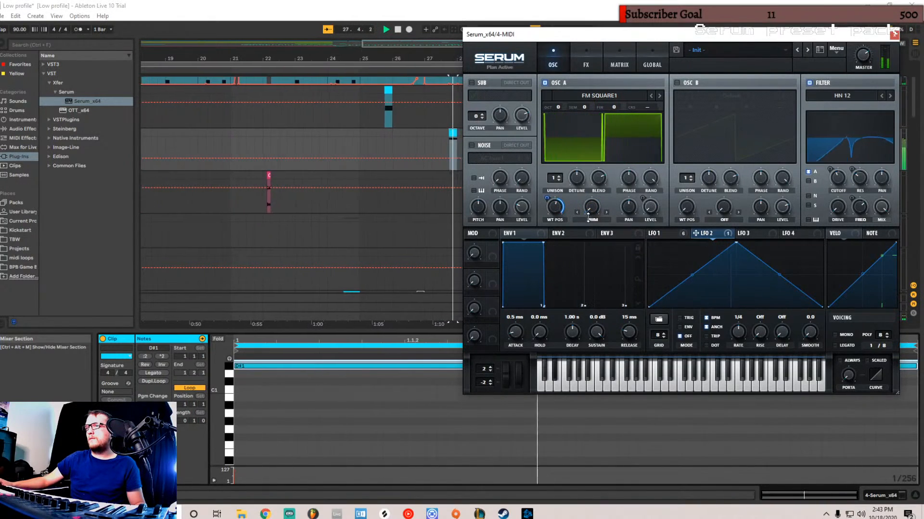
pyautogui.click(593, 220)
pyautogui.click(596, 231)
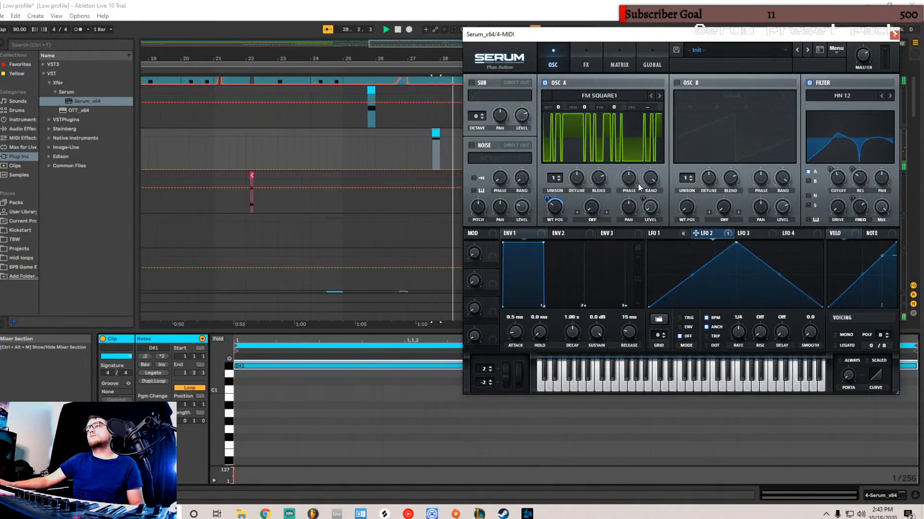
# - Reshape LFO 2 from a triangle into a straight rising ramp, trying a falling ramp on the way
pyautogui.click(670, 235)
pyautogui.click(708, 235)
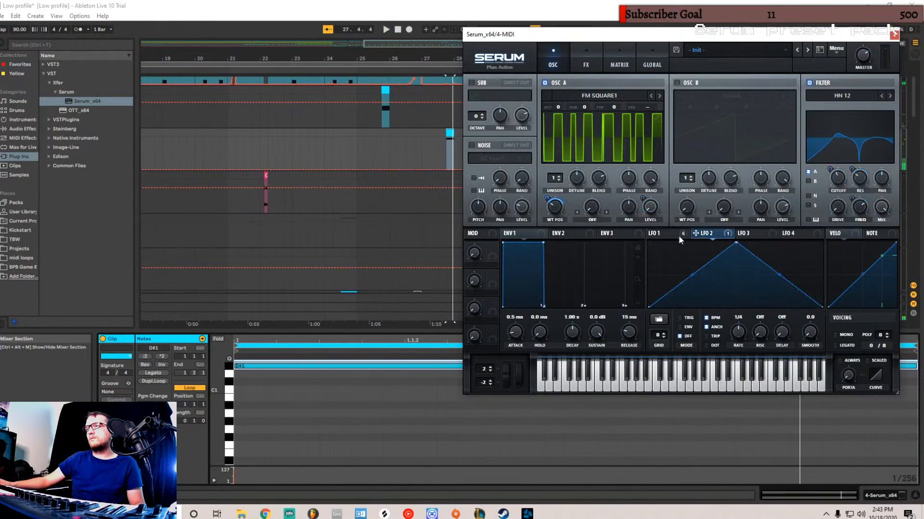
pyautogui.moveTo(735, 242); pyautogui.dragTo(559, 226)
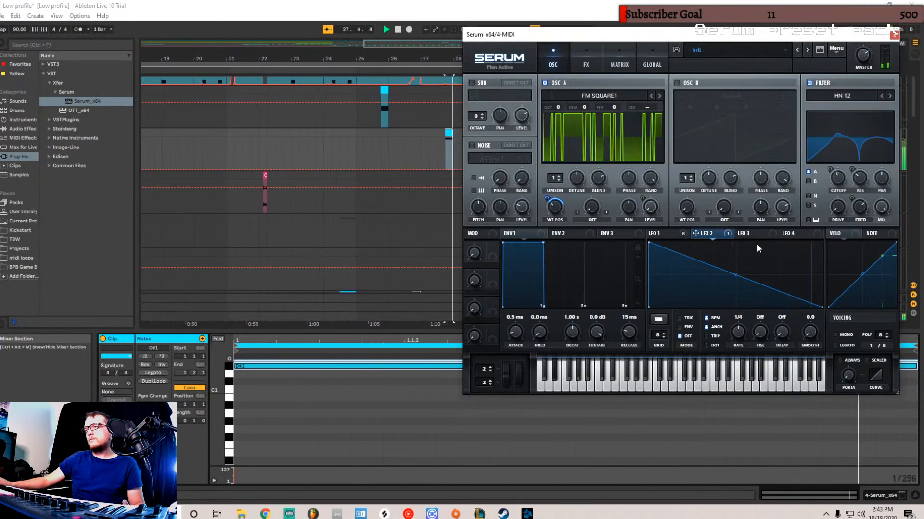
pyautogui.moveTo(648, 244); pyautogui.dragTo(824, 227)
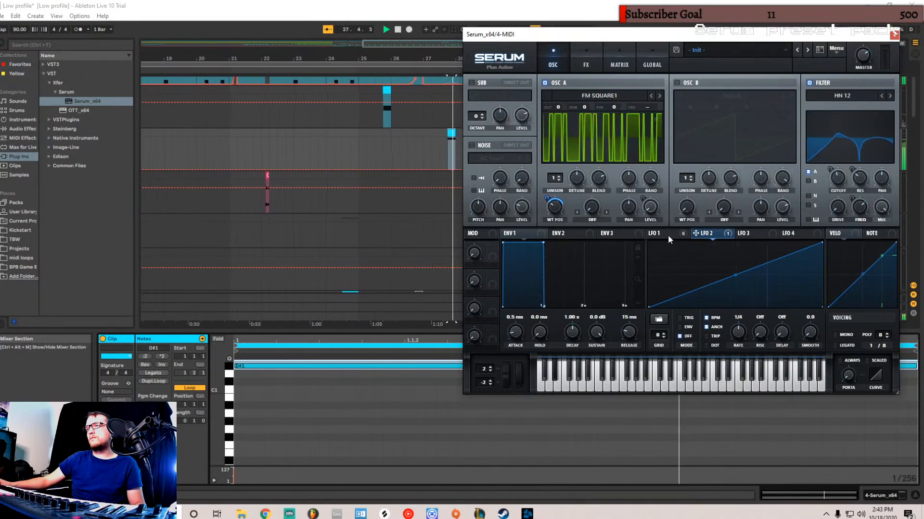
# - Enable OSC B, set OSC A's warp mode to FM (From B), and modulate the warp amount with LFO 2
pyautogui.click(677, 81)
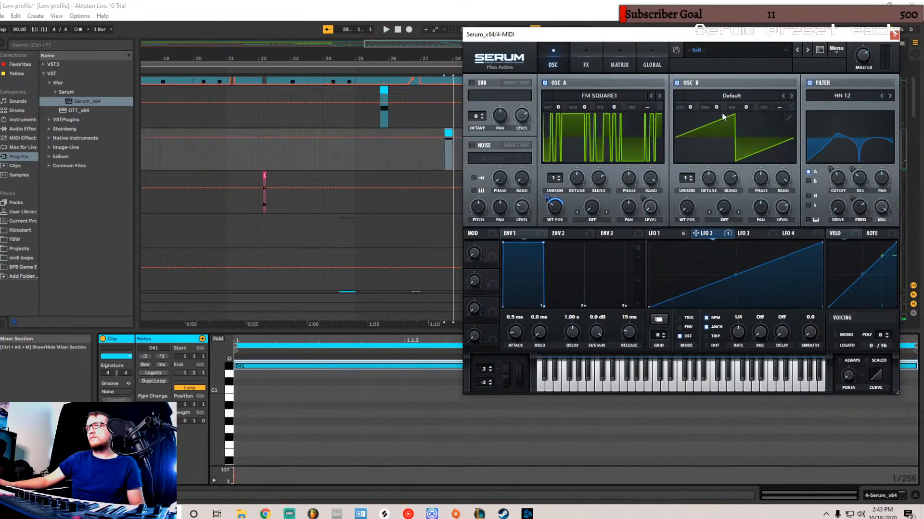
pyautogui.click(600, 221)
pyautogui.click(645, 423)
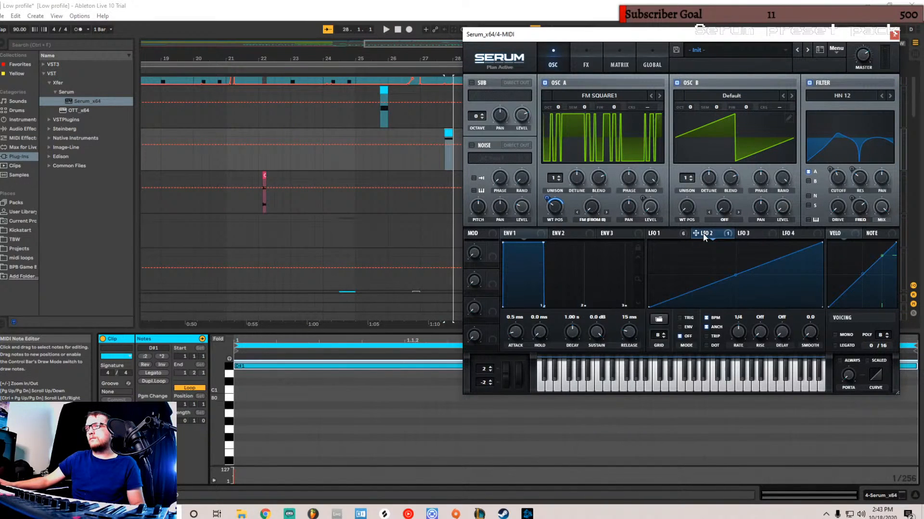
pyautogui.moveTo(588, 210); pyautogui.dragTo(589, 212)
pyautogui.press('space')
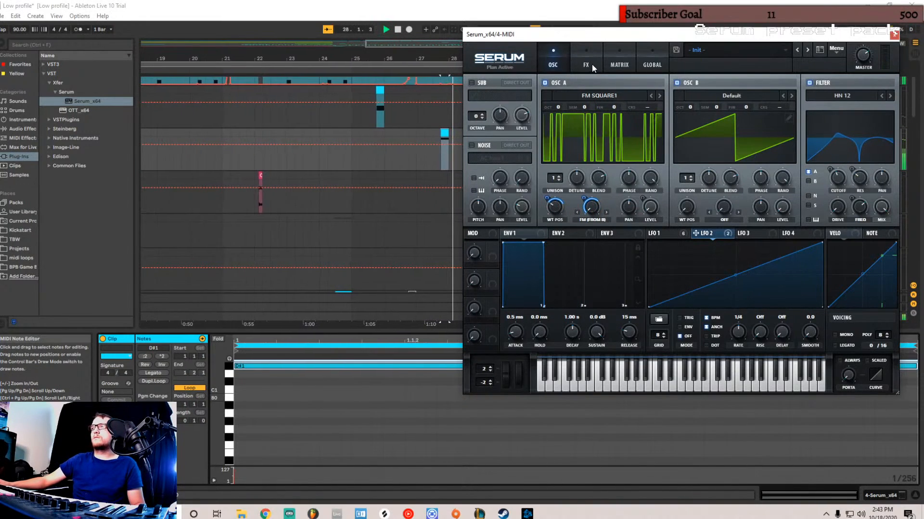
# - Enable the Filter effect at the end of the effects chain and set its type to Reverb
pyautogui.click(592, 68)
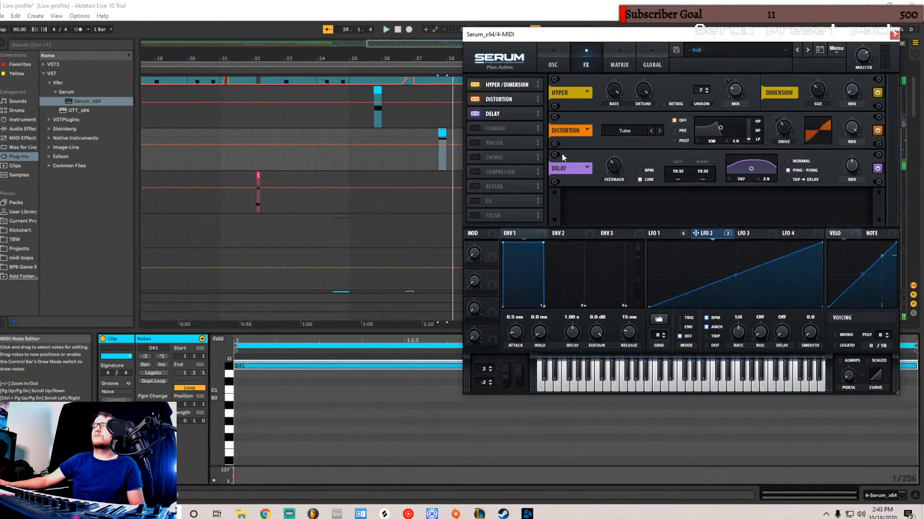
pyautogui.click(476, 185)
pyautogui.click(476, 186)
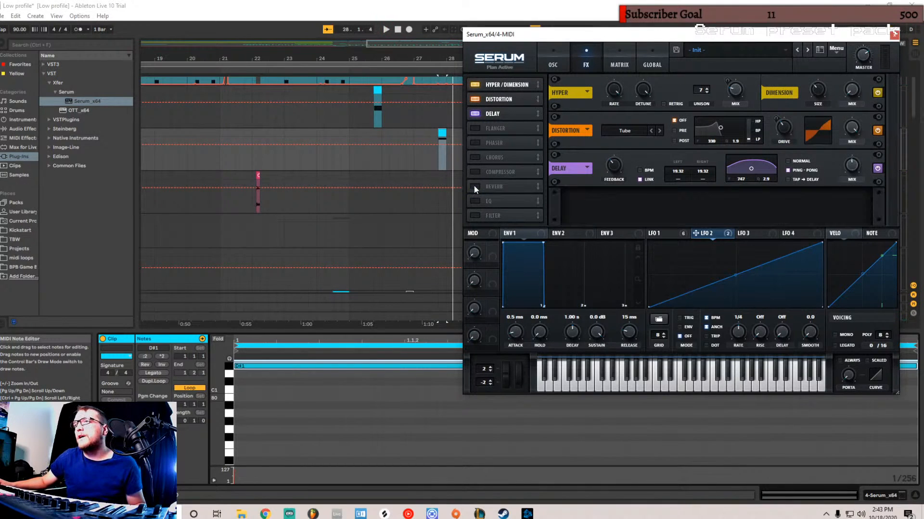
pyautogui.click(478, 215)
pyautogui.click(630, 207)
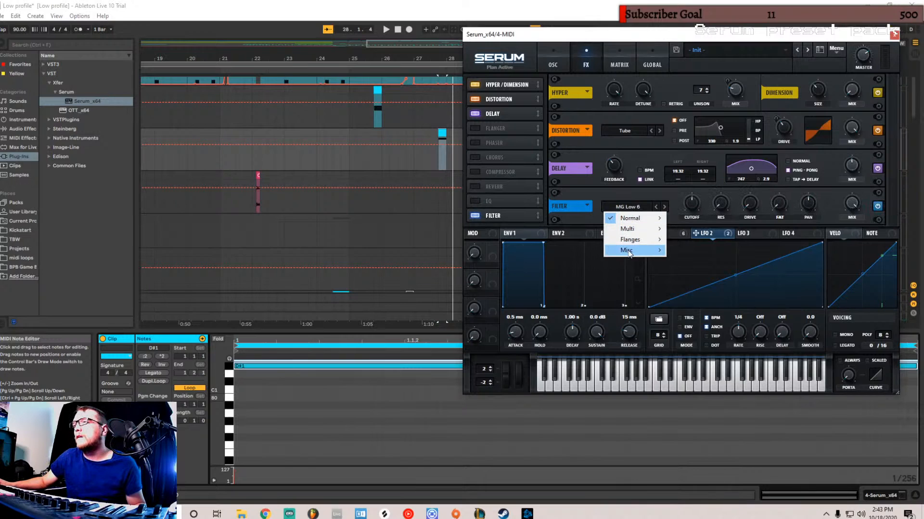
pyautogui.moveTo(629, 253)
pyautogui.click(703, 368)
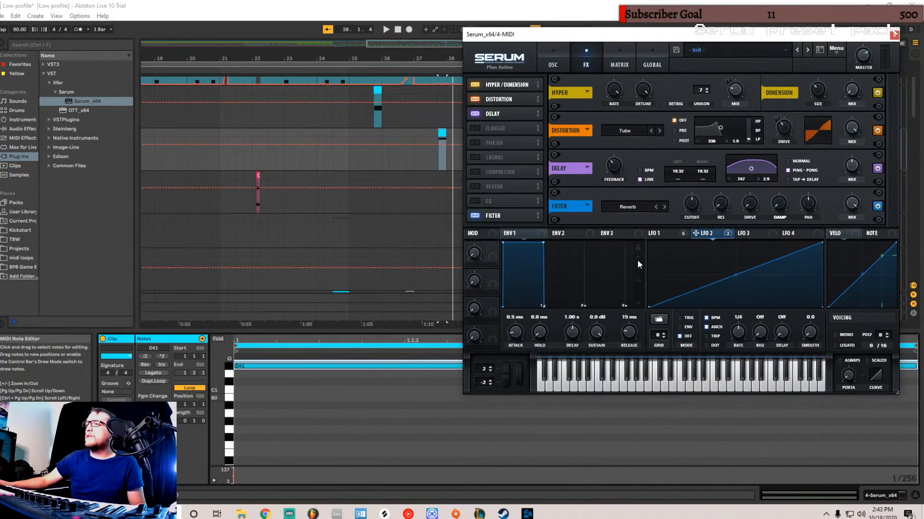
# - Modulate the Reverb filter's cutoff with LFO 2 and refine the modulation amount while auditioning the clip
pyautogui.moveTo(695, 211); pyautogui.dragTo(689, 225)
pyautogui.moveTo(684, 192); pyautogui.dragTo(685, 187)
pyautogui.moveTo(694, 207); pyautogui.dragTo(696, 212)
pyautogui.press('space')
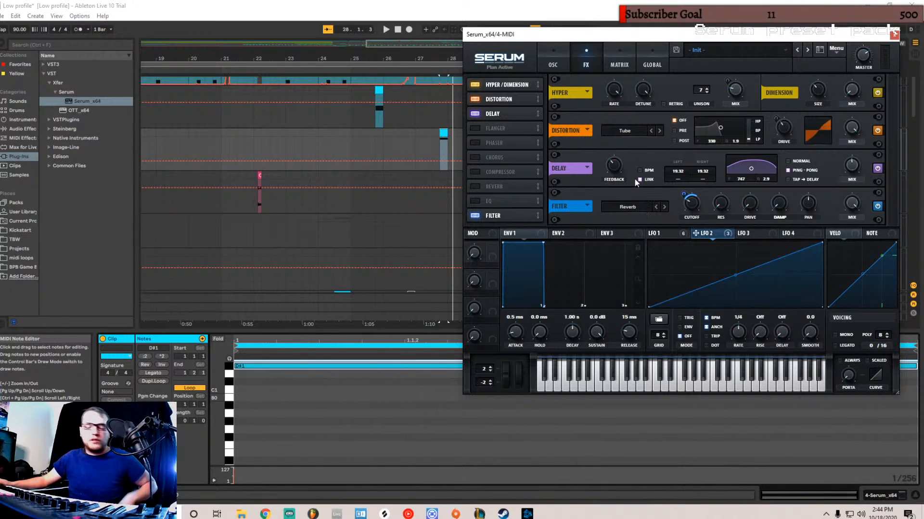
pyautogui.press('space')
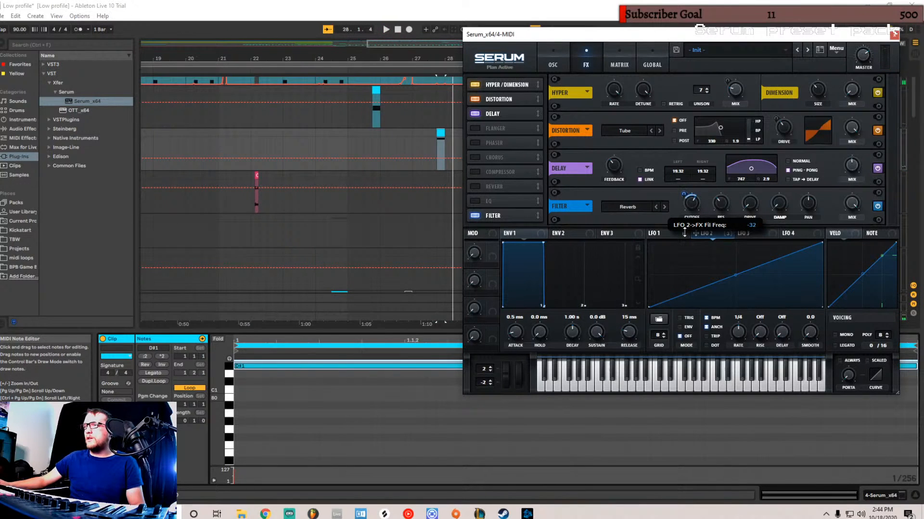
pyautogui.press('space')
pyautogui.press('space')
pyautogui.press('space')
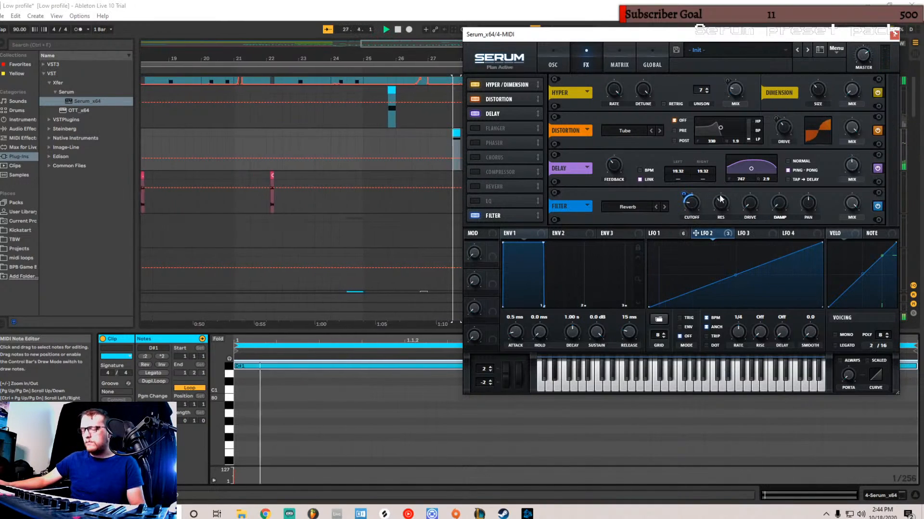
# - Try modulating the Reverb filter's resonance with LFO 1, and remove that modulation again
pyautogui.click(670, 234)
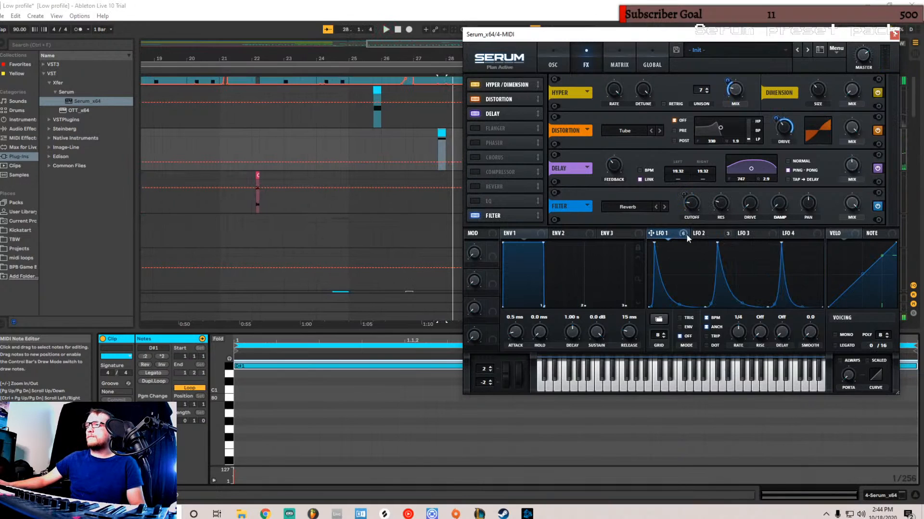
pyautogui.moveTo(726, 199); pyautogui.dragTo(717, 203)
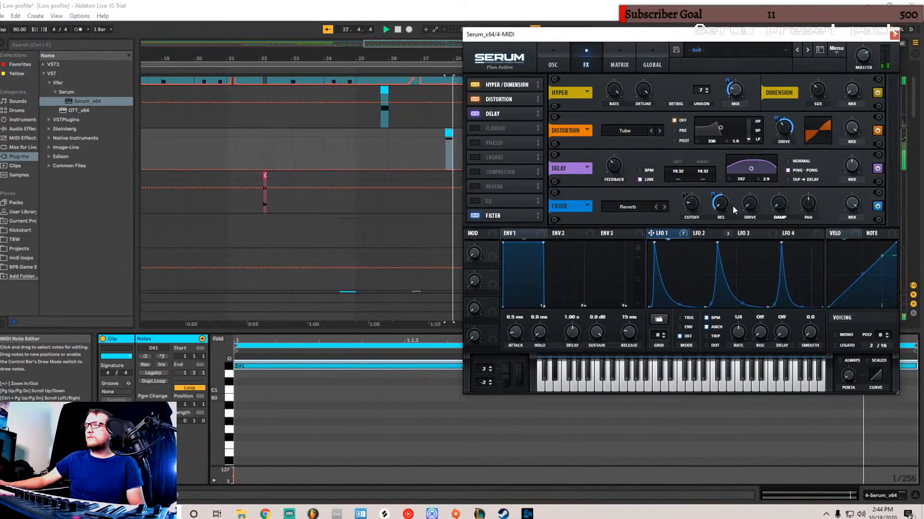
pyautogui.rightClick(715, 200)
pyautogui.click(749, 230)
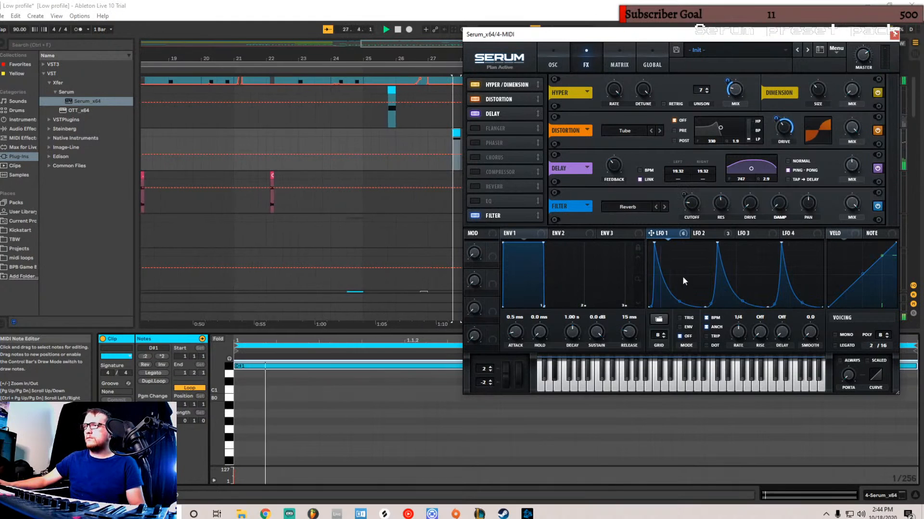
pyautogui.click(703, 234)
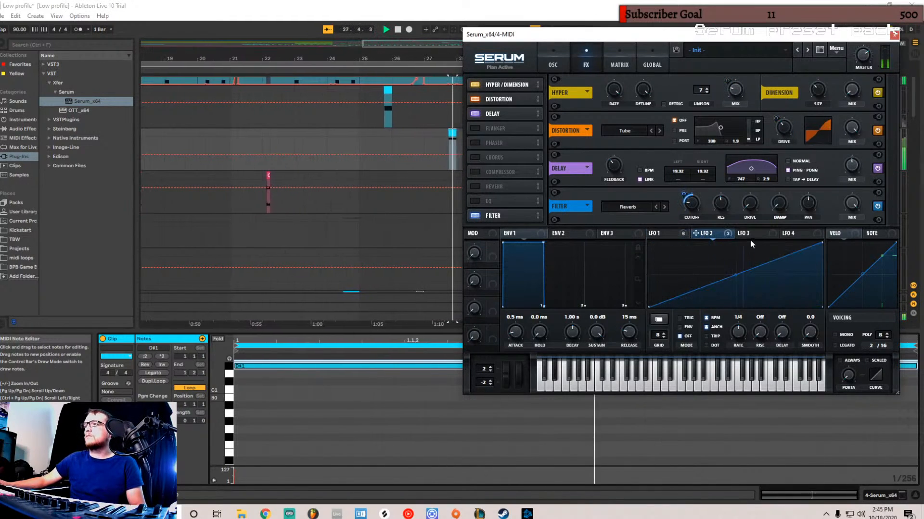
pyautogui.click(562, 58)
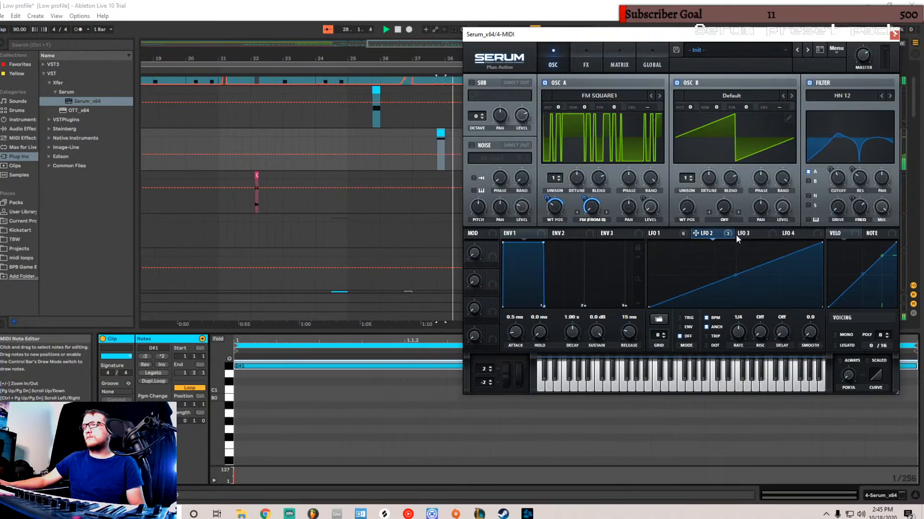
pyautogui.moveTo(837, 187)
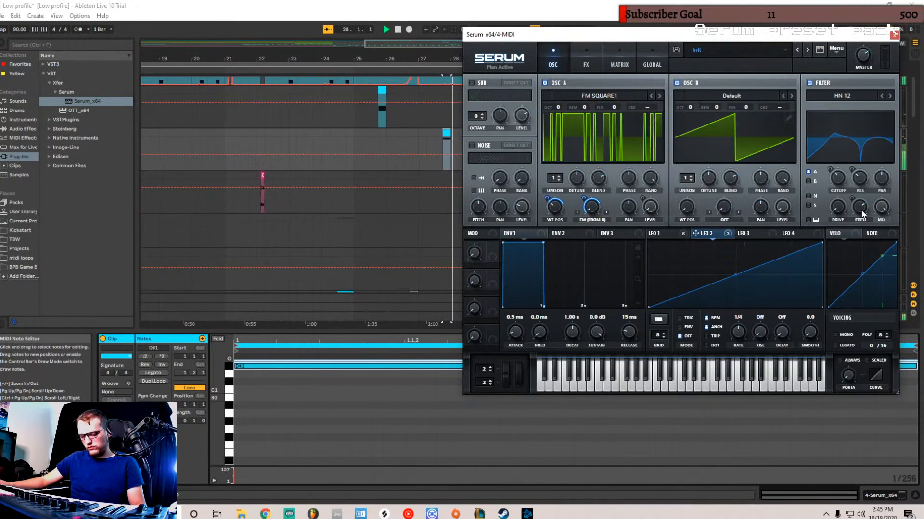
pyautogui.click(583, 62)
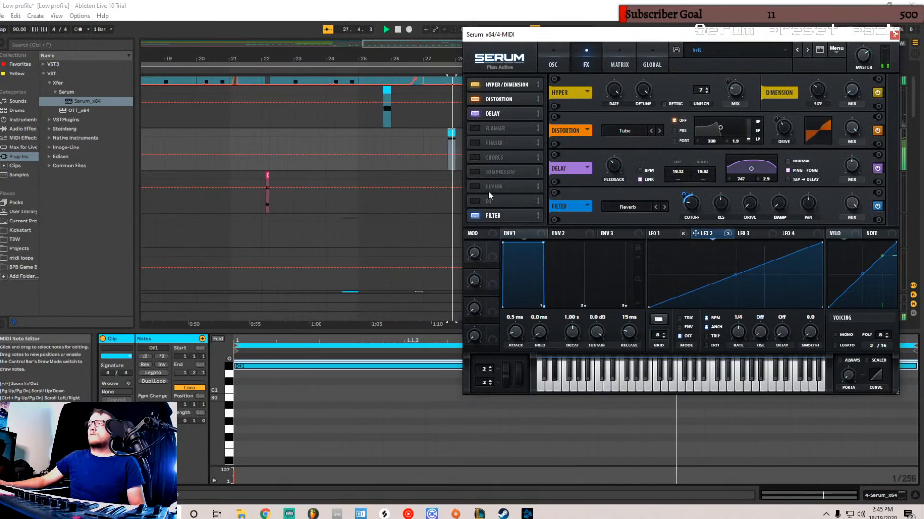
# - Make the falling curves of LFO 1's three spikes more gradual while auditioning the clip
pyautogui.click(667, 235)
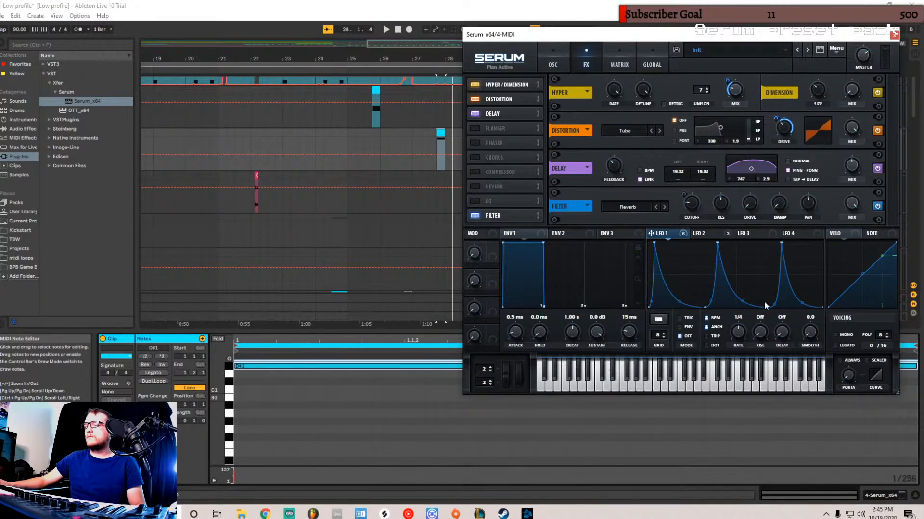
pyautogui.press('space')
pyautogui.press('space')
pyautogui.press('space')
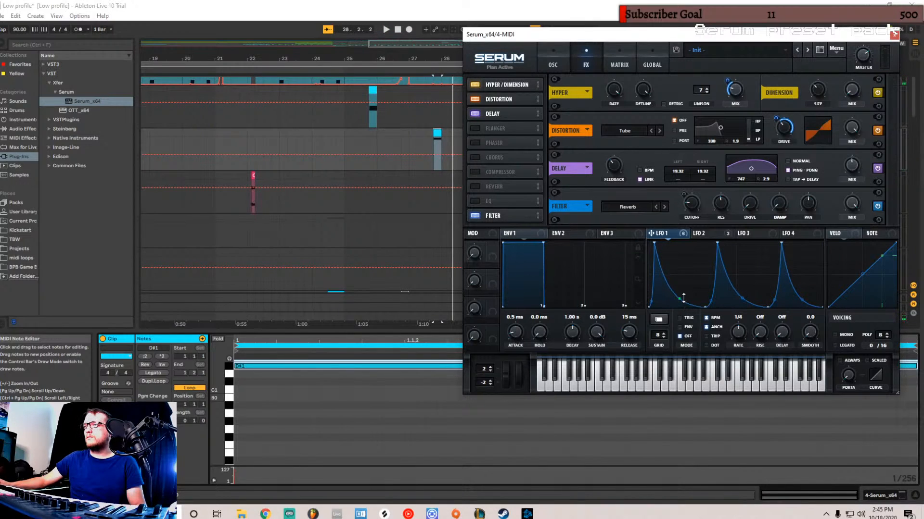
pyautogui.press('space')
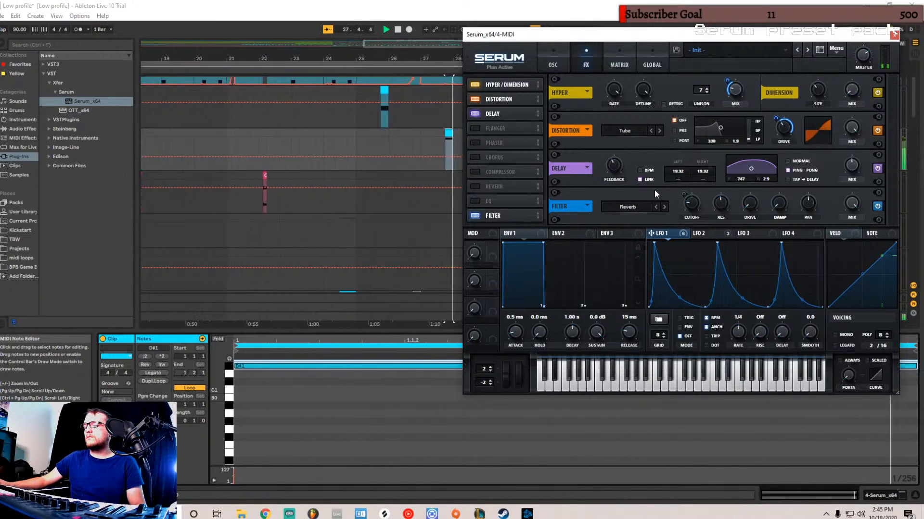
pyautogui.press('space')
pyautogui.press('space')
# - Move the Filter effect directly after Delay and enable a Compressor with Multiband turned on
pyautogui.moveTo(517, 217); pyautogui.dragTo(527, 127)
pyautogui.click(474, 186)
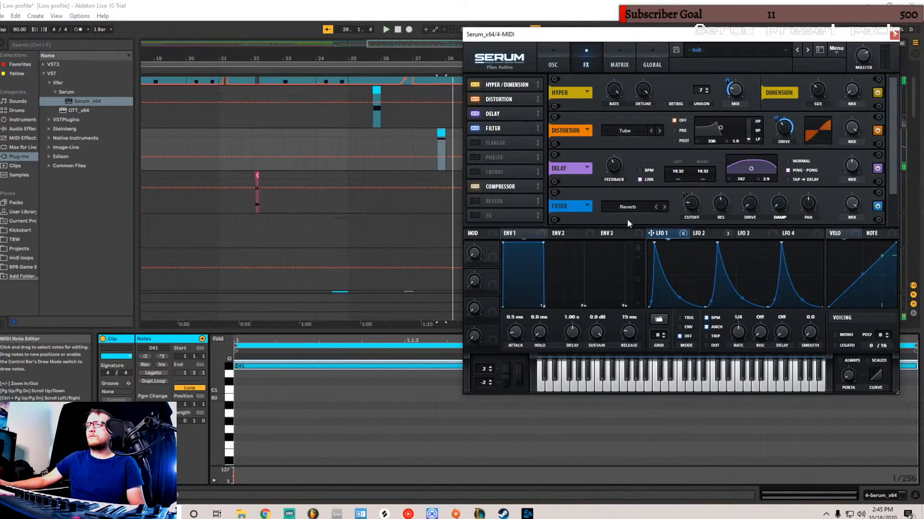
pyautogui.moveTo(893, 137); pyautogui.dragTo(890, 174)
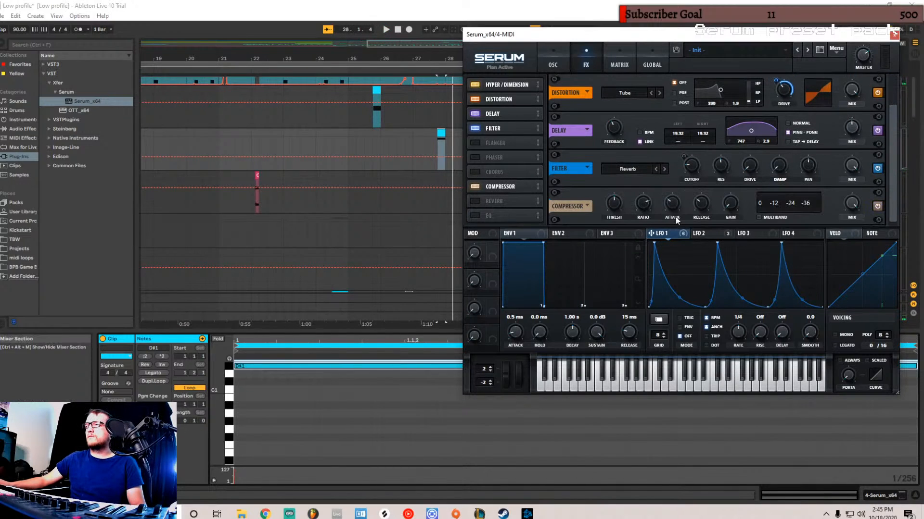
pyautogui.click(758, 217)
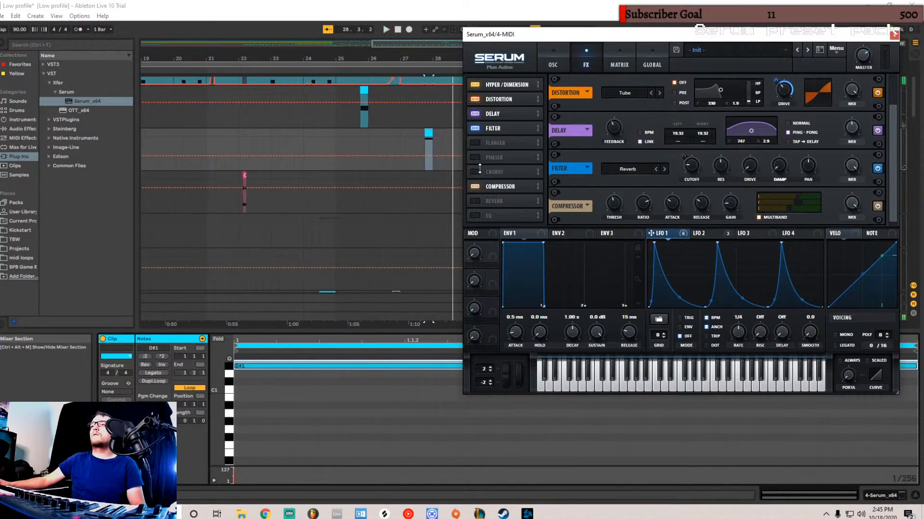
# - Enable an EQ ahead of the Compressor and modulate its low-band gain with LFO 1 while auditioning the clip
pyautogui.click(477, 216)
pyautogui.moveTo(476, 216); pyautogui.dragTo(476, 187)
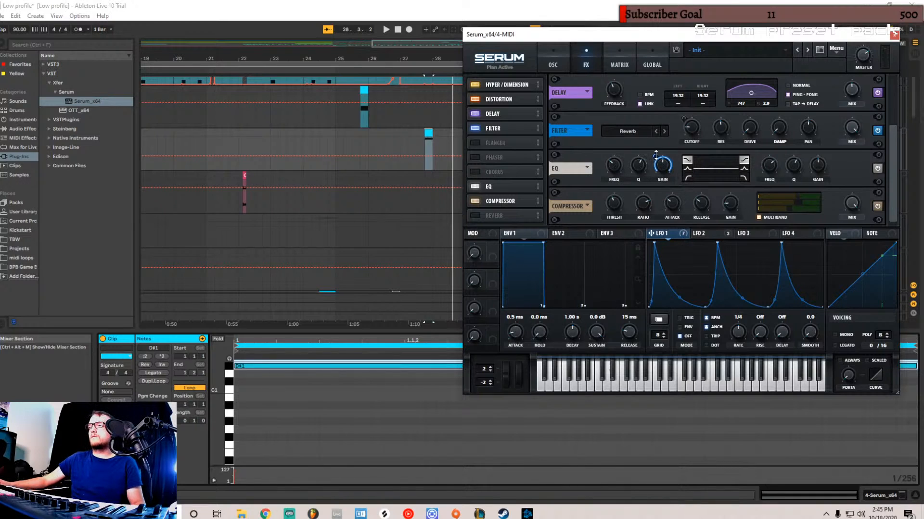
pyautogui.moveTo(655, 154); pyautogui.dragTo(654, 238)
pyautogui.press('space')
pyautogui.press('space')
pyautogui.moveTo(617, 168); pyautogui.dragTo(621, 161)
pyautogui.press('space')
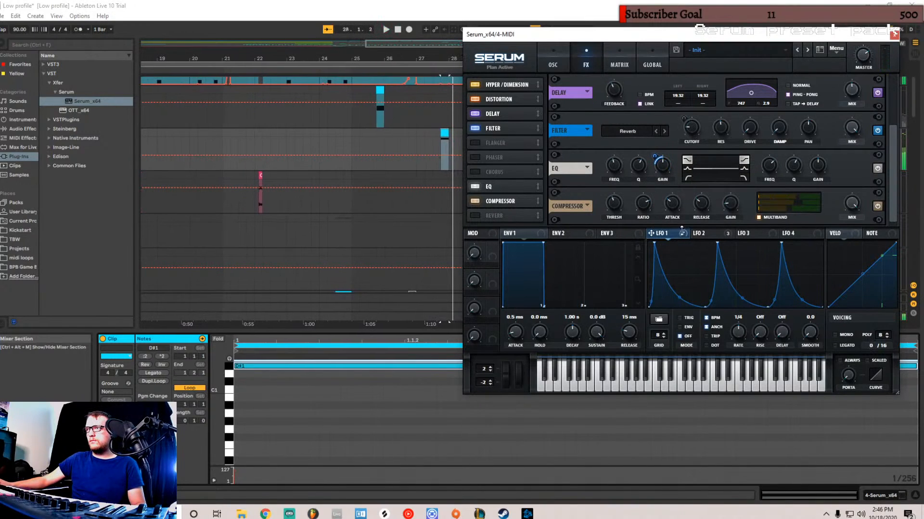
# - Modulate the EQ's high-band gain with LFO 1 as well and audition the clip
pyautogui.moveTo(794, 167); pyautogui.dragTo(820, 165)
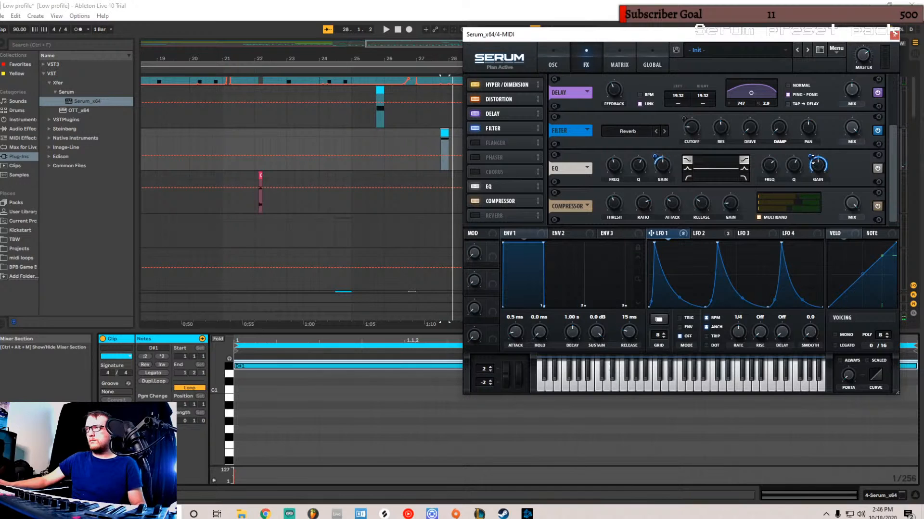
pyautogui.moveTo(810, 167)
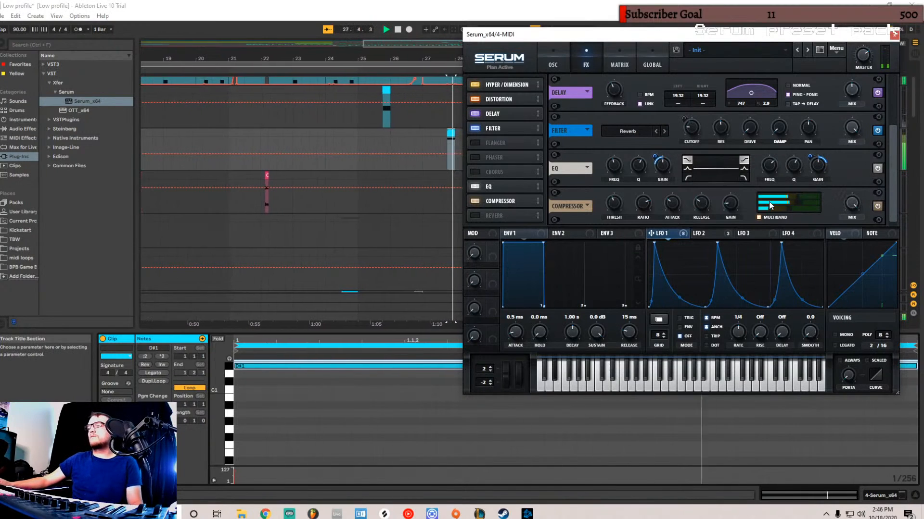
pyautogui.press('space')
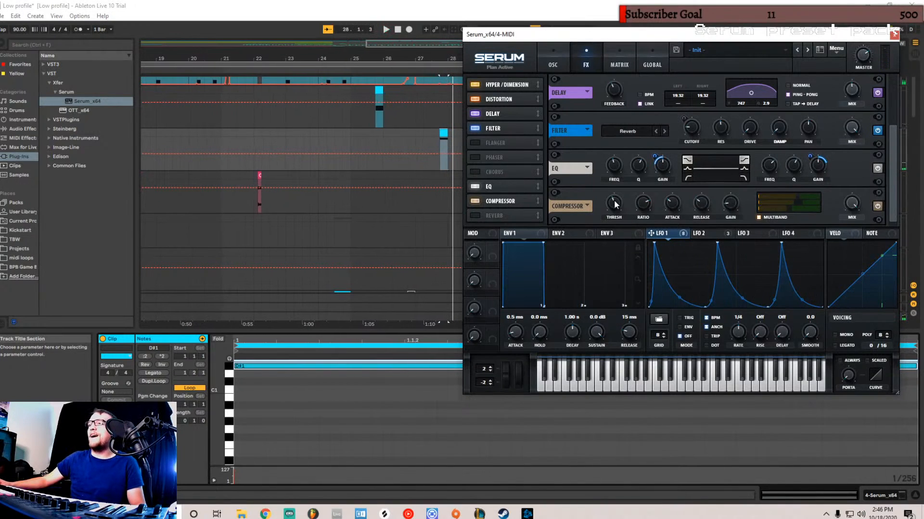
# - Review the Serum effects chain up to Hyper while auditioning the clip, and close the Serum window
pyautogui.moveTo(890, 151); pyautogui.dragTo(757, 137)
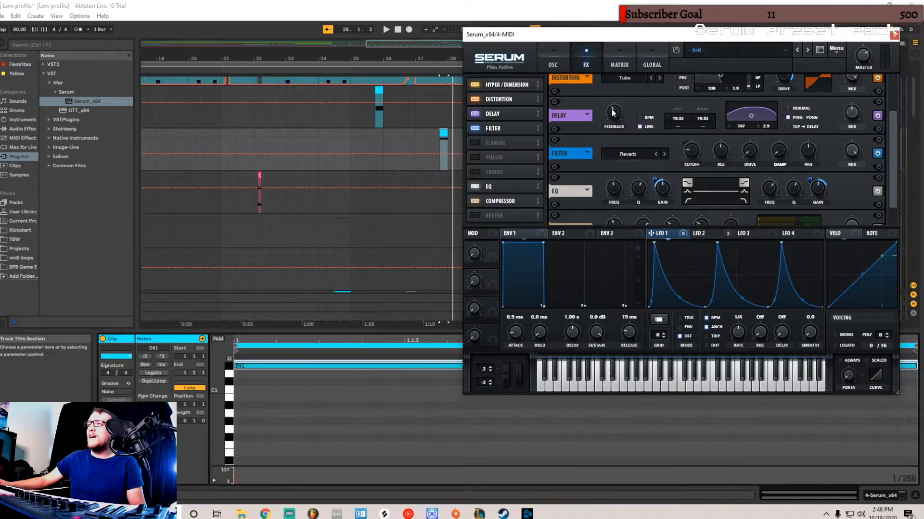
pyautogui.moveTo(896, 154); pyautogui.dragTo(896, 114)
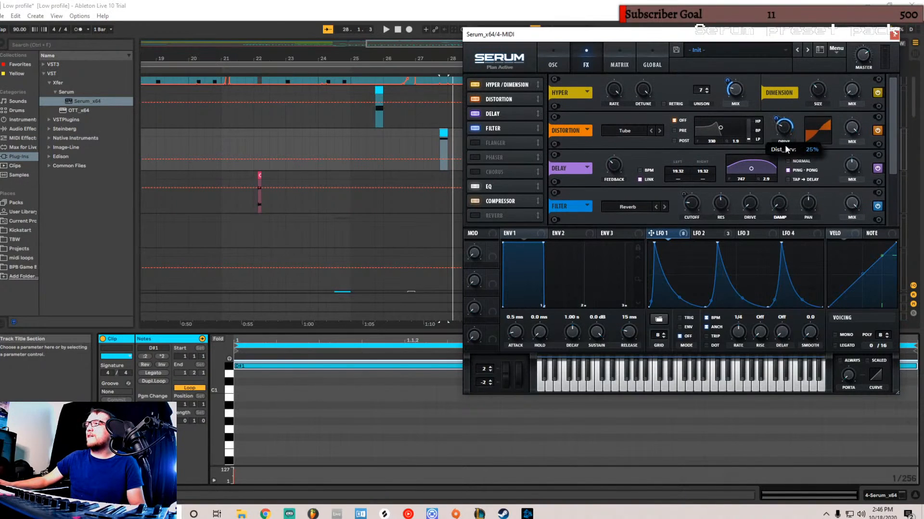
pyautogui.press('space')
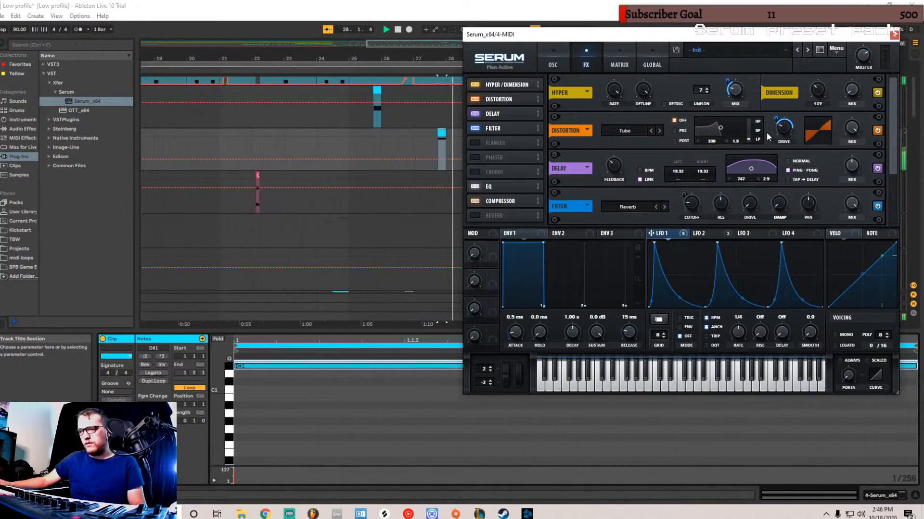
pyautogui.click(894, 34)
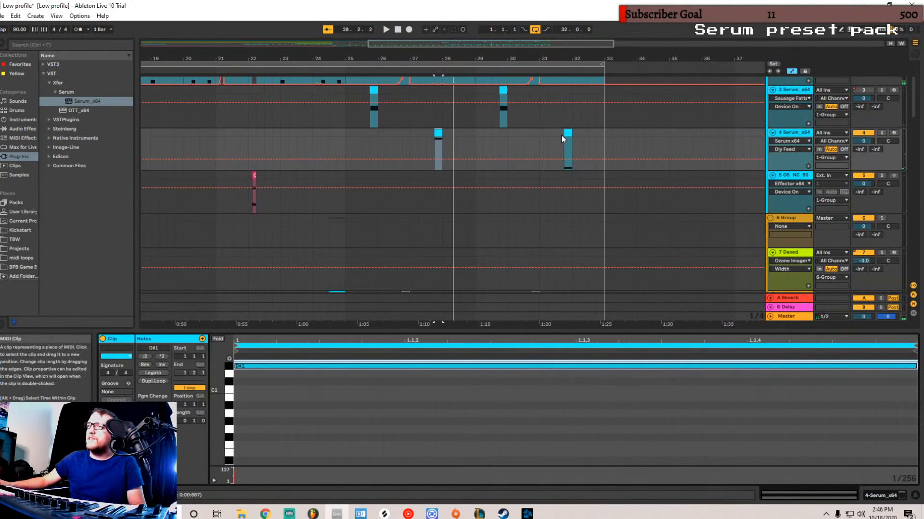
# - Duplicate the four-bar range from the first track 4 clip over the clip near bar 32 and audition from 27.4
pyautogui.moveTo(562, 133); pyautogui.dragTo(440, 134)
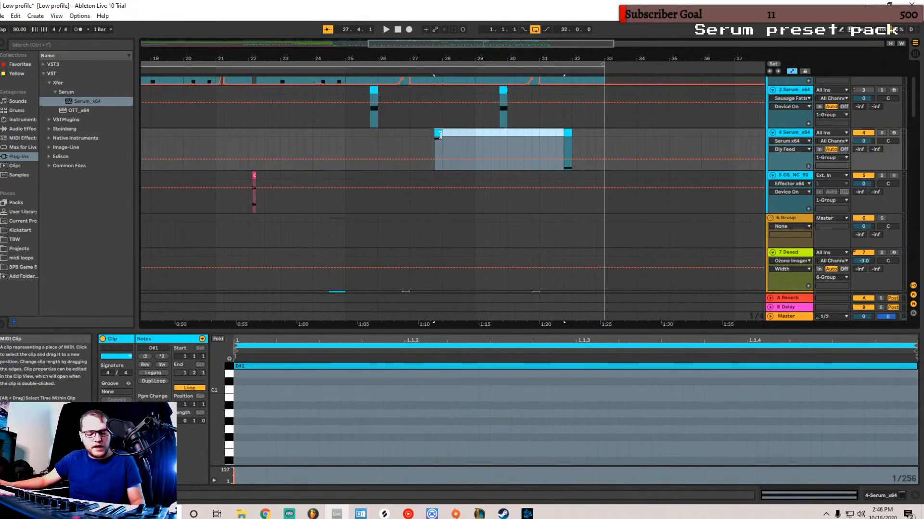
pyautogui.hotkey('ctrl', 'z')
pyautogui.click(709, 145)
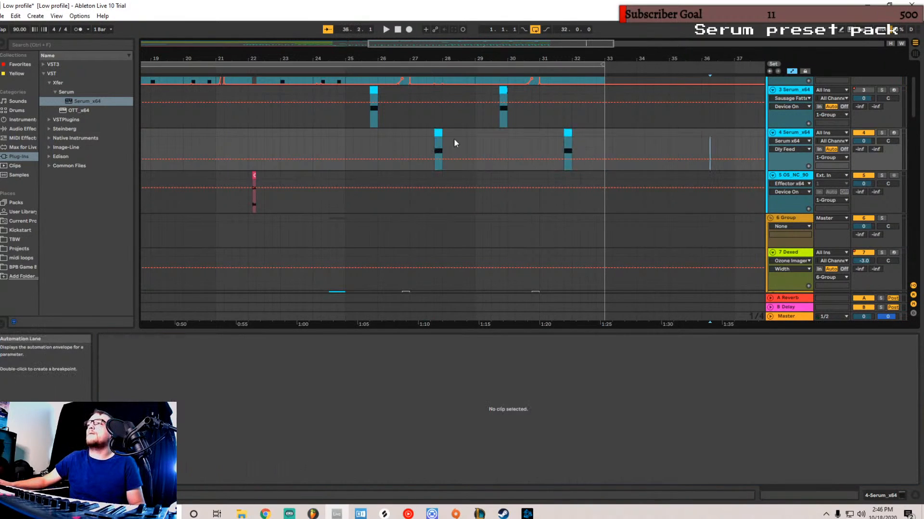
pyautogui.click(436, 137)
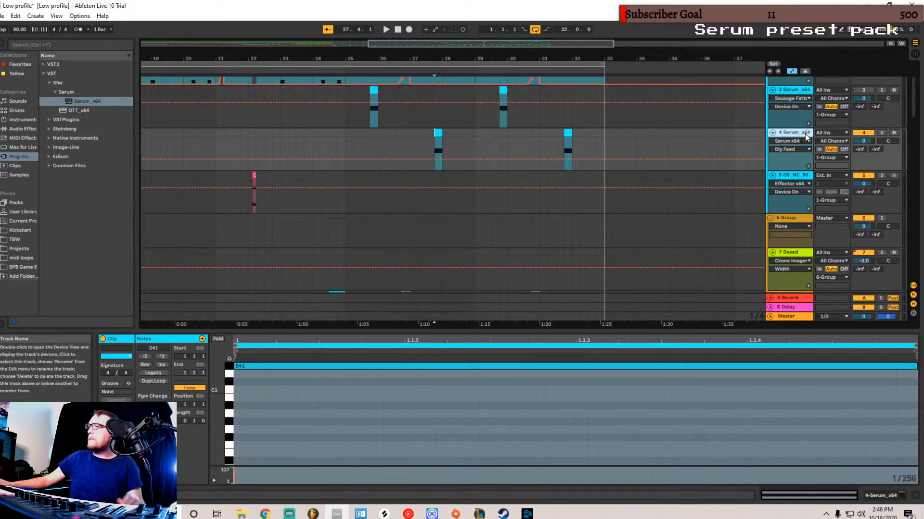
pyautogui.press('space')
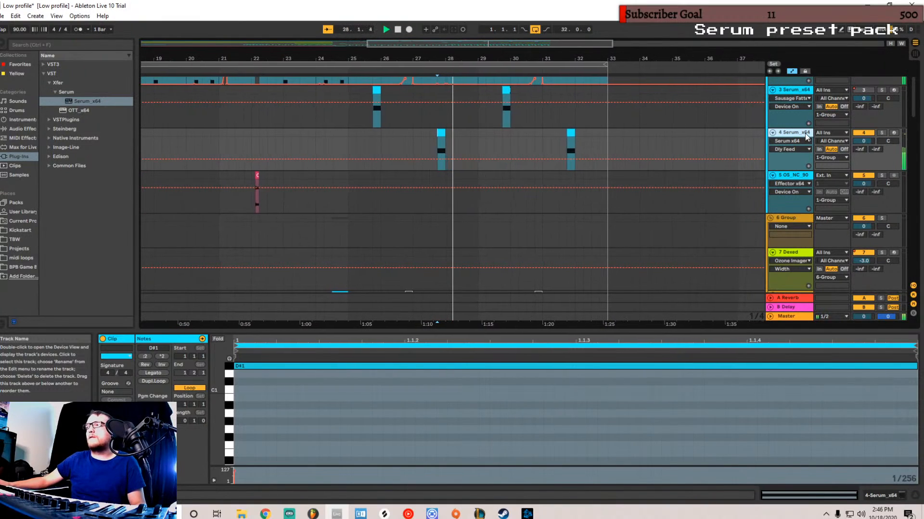
# - Add a Saturator after Serum in track 4's device chain
pyautogui.click(807, 136)
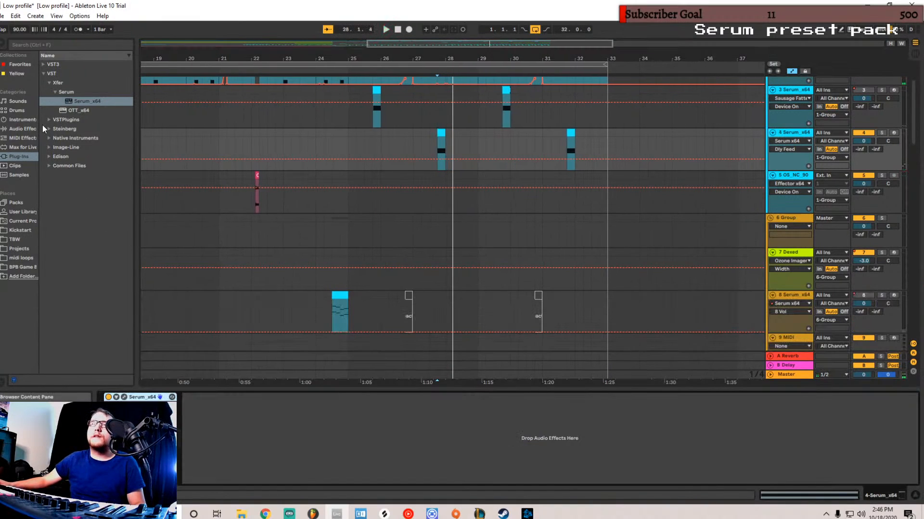
pyautogui.scroll(3, 274, 157)
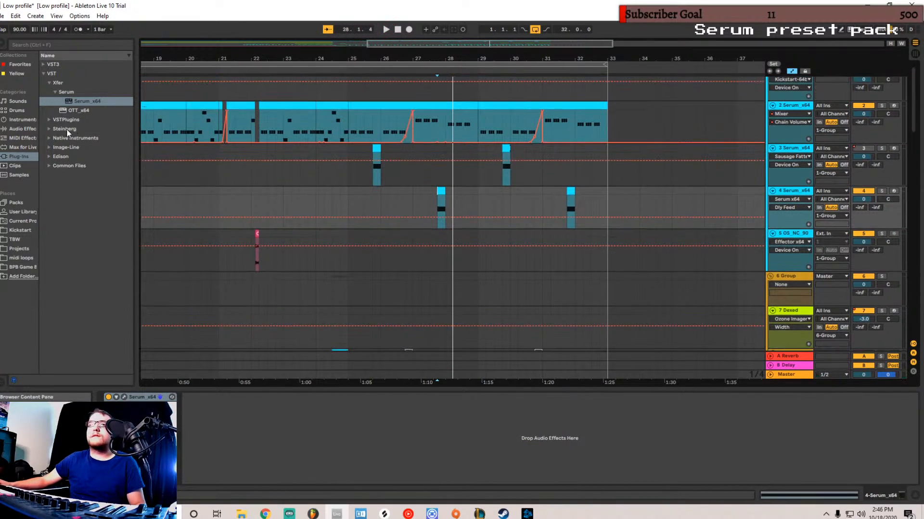
pyautogui.click(21, 128)
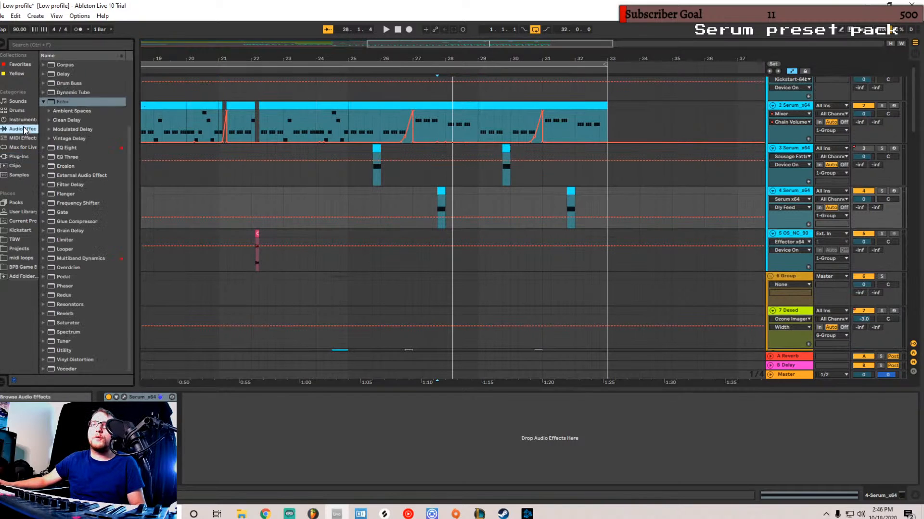
pyautogui.moveTo(73, 324); pyautogui.dragTo(224, 448)
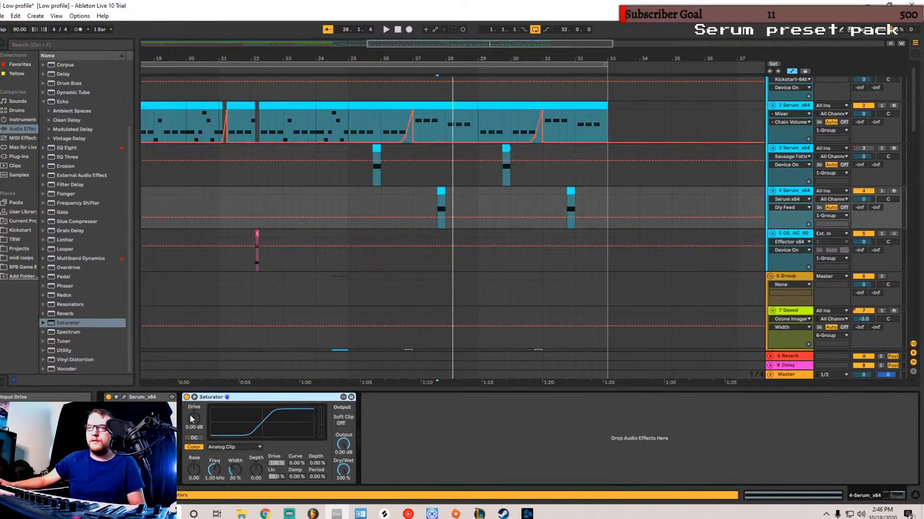
# - Set the Saturator's Drive to 7.43 dB and Base to 4.57, raise its color Depth, and audition the clip
pyautogui.moveTo(191, 419); pyautogui.dragTo(191, 407)
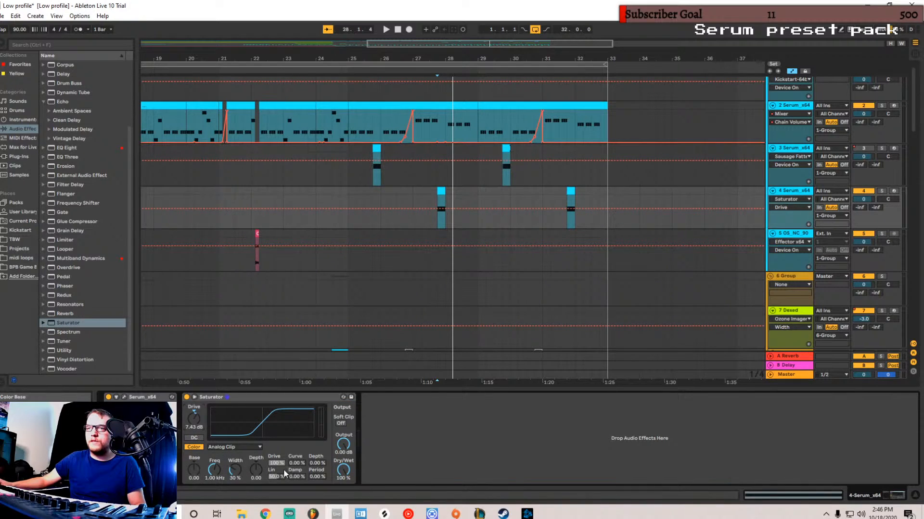
pyautogui.moveTo(200, 468); pyautogui.dragTo(200, 462)
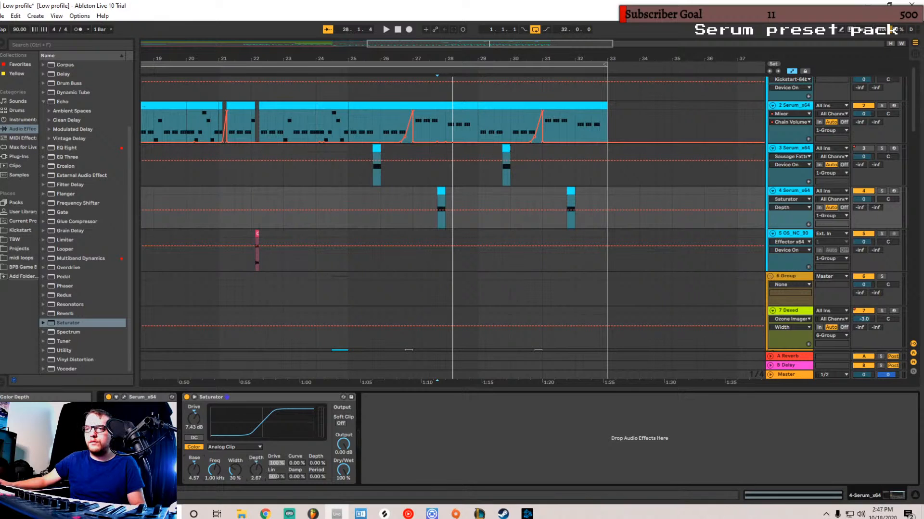
pyautogui.press('space')
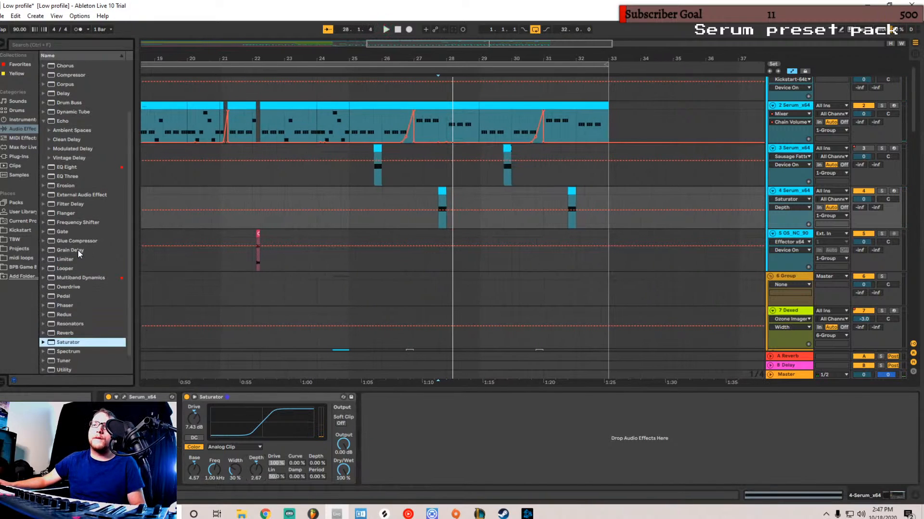
# - Add the OTT preset of Multiband Dynamics after the Saturator and play the clip through it
pyautogui.scroll(5, 77, 251)
pyautogui.scroll(-5, 73, 125)
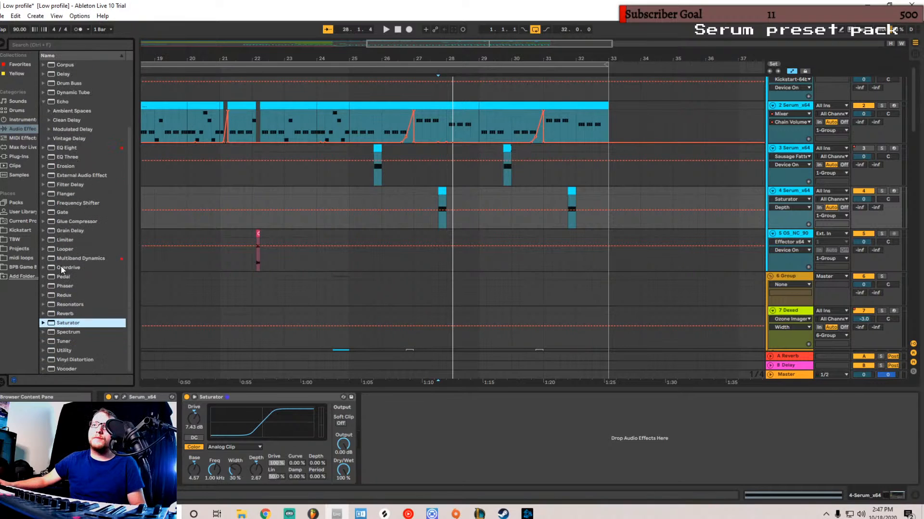
pyautogui.click(45, 259)
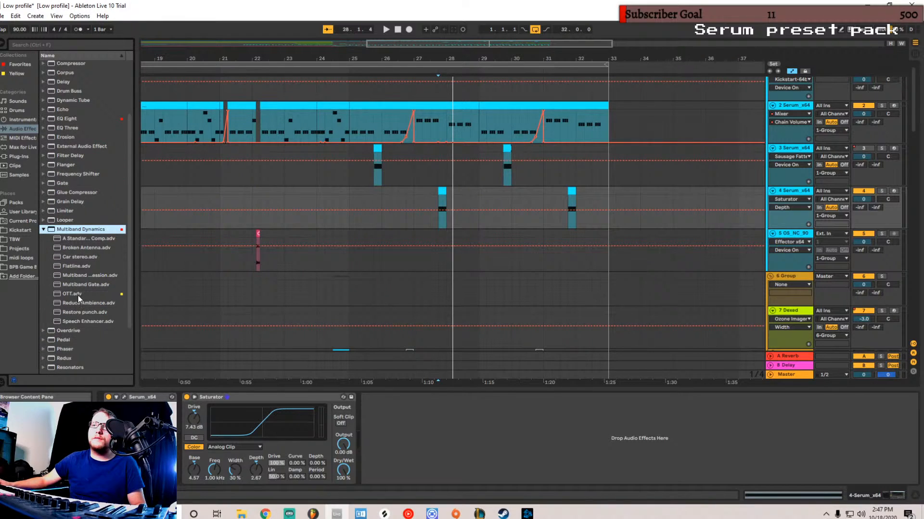
pyautogui.click(78, 294)
pyautogui.doubleClick(78, 294)
pyautogui.press('space')
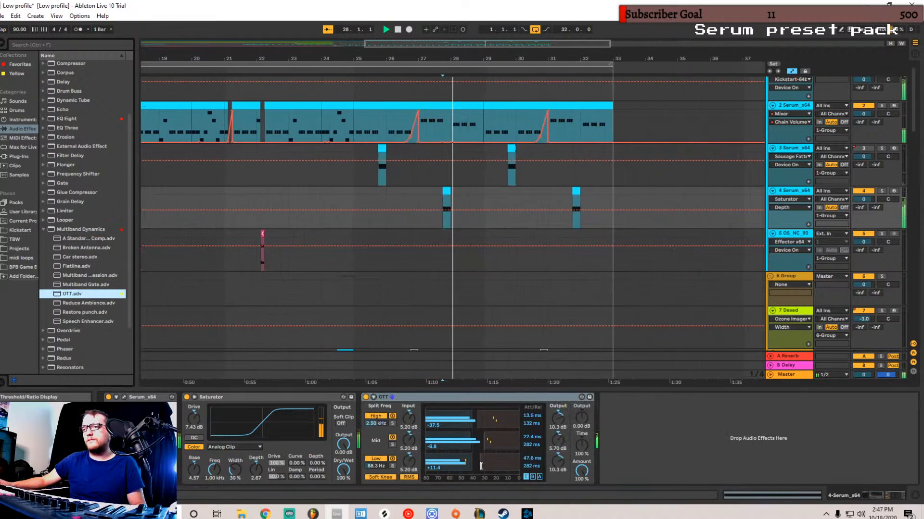
# - Set OTT's Time scaling to 1000% while auditioning the clip
pyautogui.moveTo(581, 445); pyautogui.dragTo(582, 392)
pyautogui.press('space')
pyautogui.press('space')
pyautogui.press('space')
pyautogui.press('space')
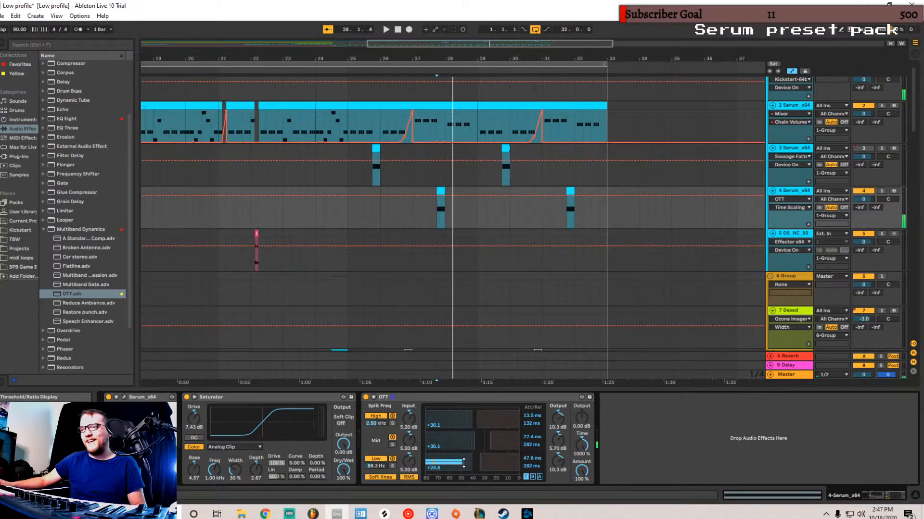
# - Raise OTT's low-mid crossover frequency and audition the clip
pyautogui.moveTo(372, 468); pyautogui.dragTo(371, 452)
pyautogui.press('space')
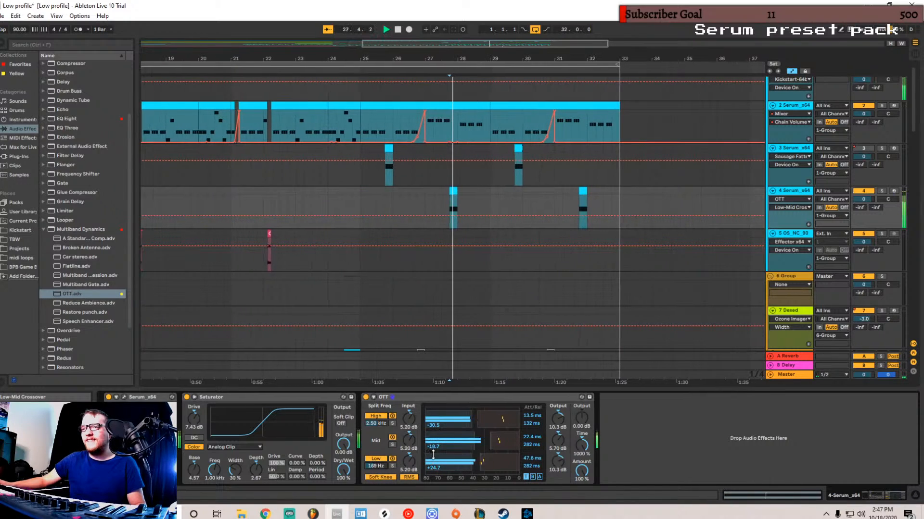
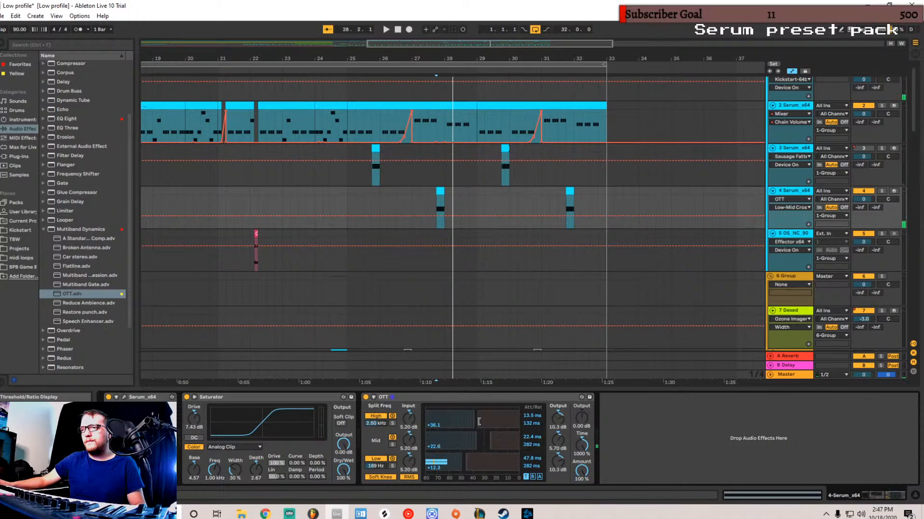
pyautogui.press('space')
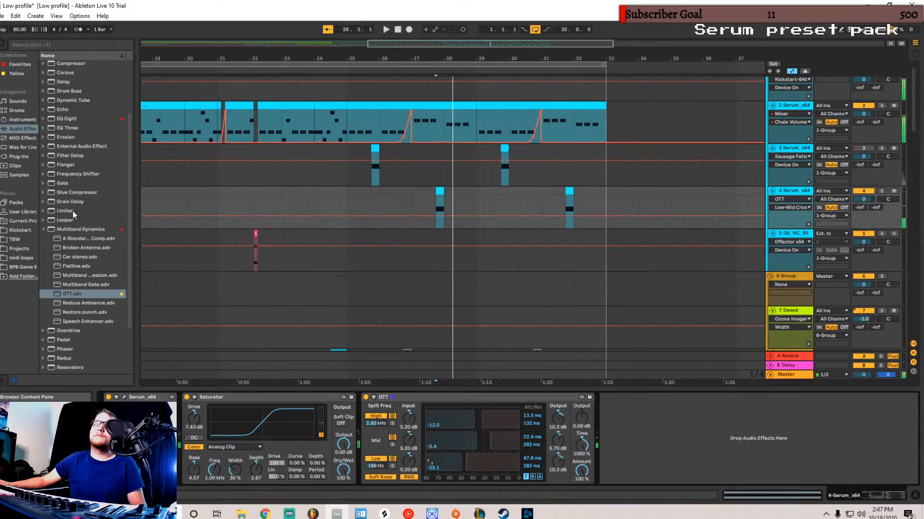
# - Add a Glue Compressor after OTT and adjust its Release and Attack
pyautogui.moveTo(75, 193); pyautogui.dragTo(592, 416)
pyautogui.click(617, 446)
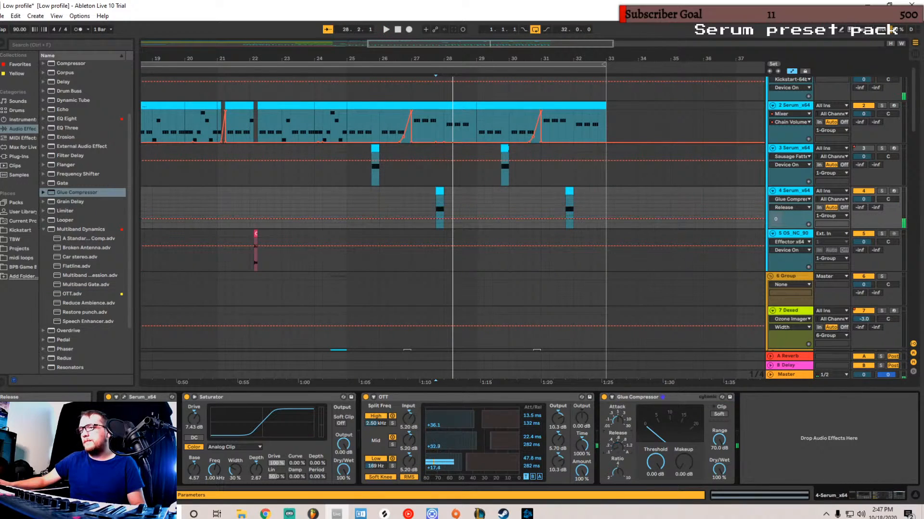
pyautogui.moveTo(617, 446); pyautogui.dragTo(617, 452)
pyautogui.click(622, 427)
# - Lower the Glue Compressor's Threshold to -21.9 dB and raise OTT's master output to 3.10 dB while auditioning the clip
pyautogui.moveTo(650, 469)
pyautogui.mouseDown()
pyautogui.moveTo(650, 486)
pyautogui.moveTo(654, 460)
pyautogui.mouseUp()
pyautogui.press('space')
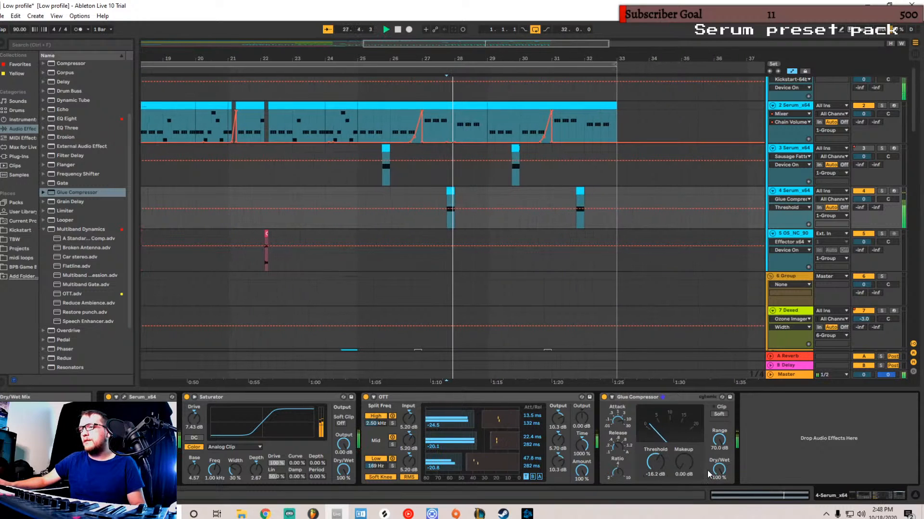
pyautogui.press('space')
pyautogui.moveTo(582, 420); pyautogui.dragTo(582, 417)
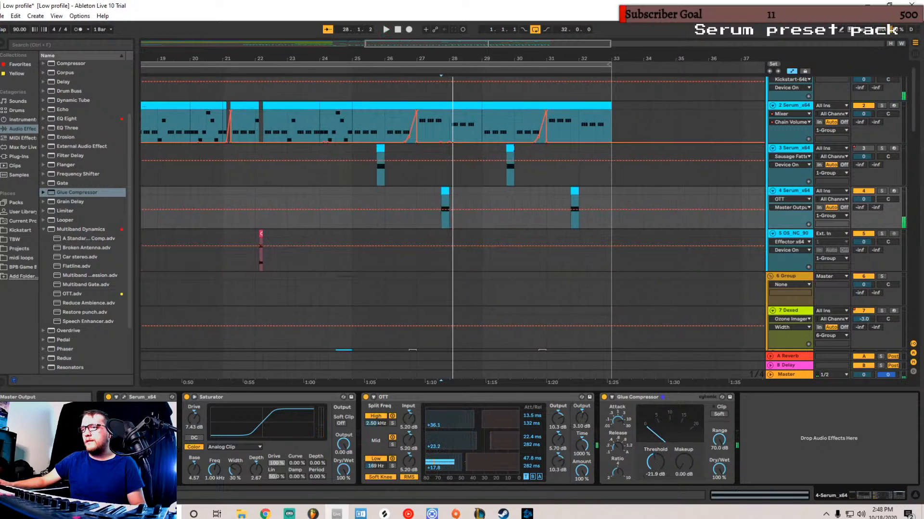
pyautogui.press('space')
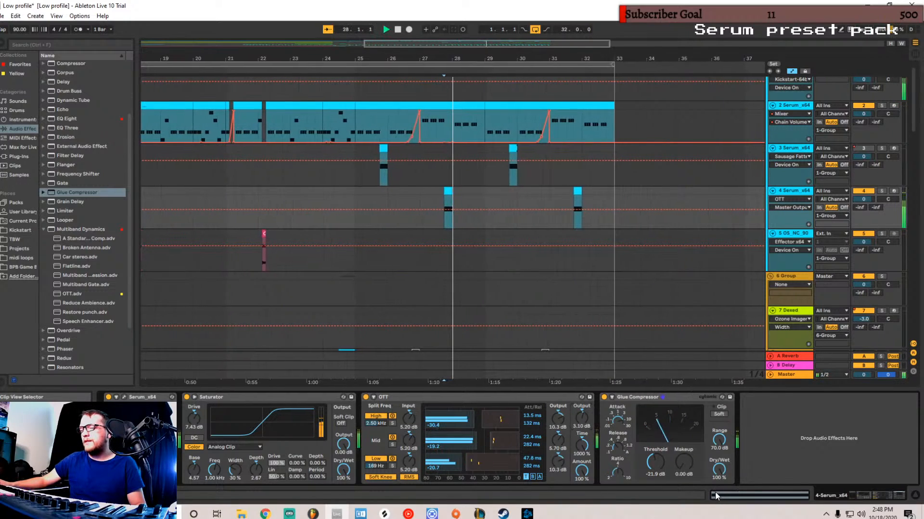
# - Set the Glue Compressor's Threshold to -14.6 dB and audition the clip
pyautogui.moveTo(663, 464); pyautogui.dragTo(664, 446)
pyautogui.press('space')
pyautogui.press('space')
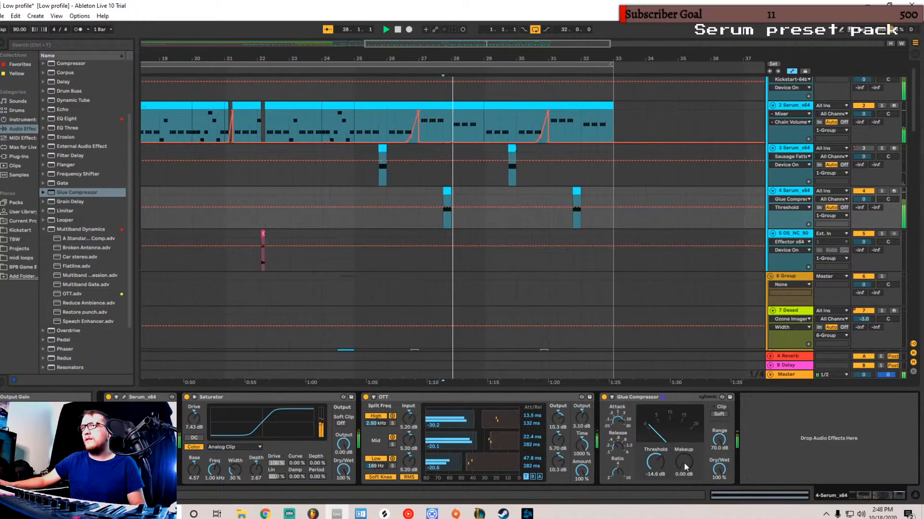
# - Set the Glue Compressor's Makeup gain to 3.33 dB and audition the clip repeatedly
pyautogui.moveTo(685, 467)
pyautogui.mouseDown()
pyautogui.moveTo(685, 447)
pyautogui.moveTo(685, 460)
pyautogui.mouseUp()
pyautogui.press('space')
pyautogui.press('space')
pyautogui.press('space')
pyautogui.press('space')
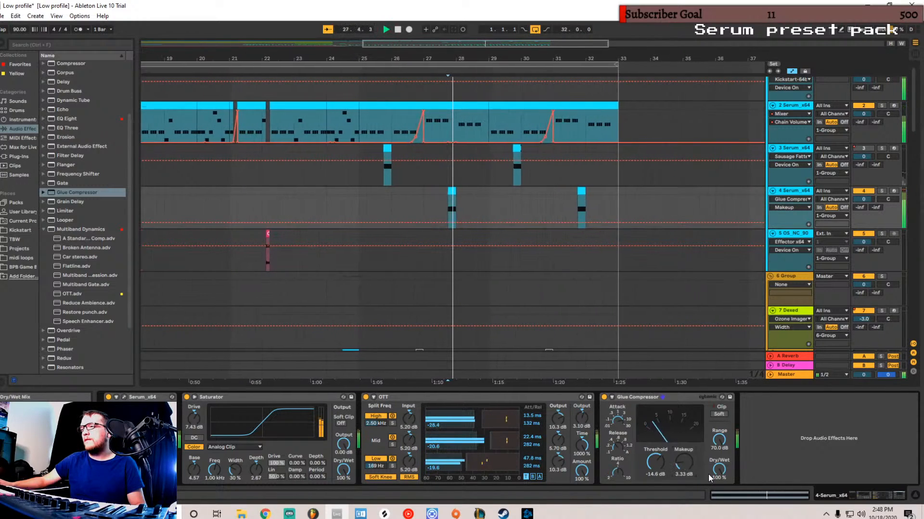
pyautogui.press('space')
pyautogui.press('space')
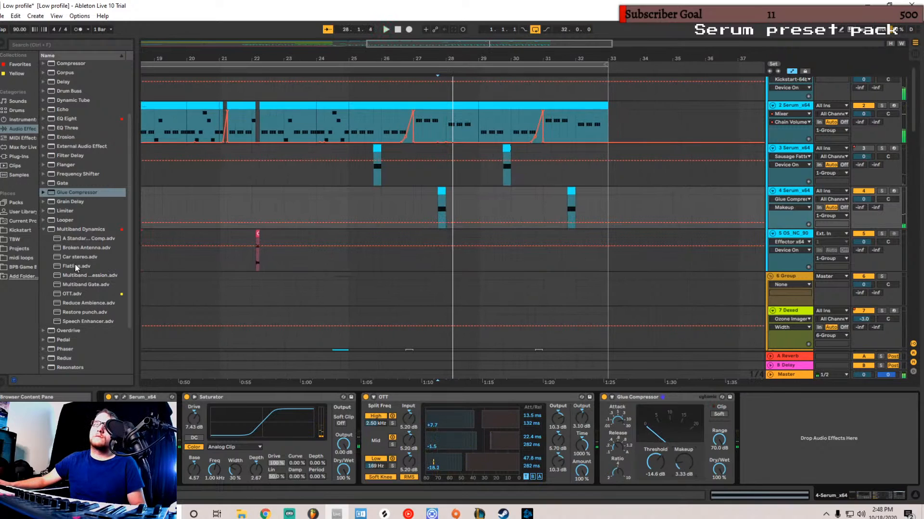
# - Look through the audio effects while auditioning the clip and try to add Echo after the Glue Compressor
pyautogui.scroll(-3, 95, 239)
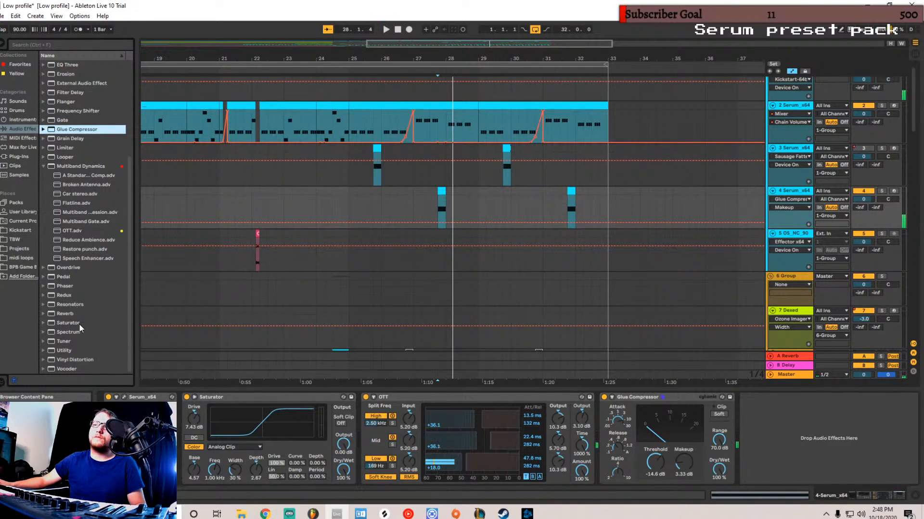
pyautogui.press('space')
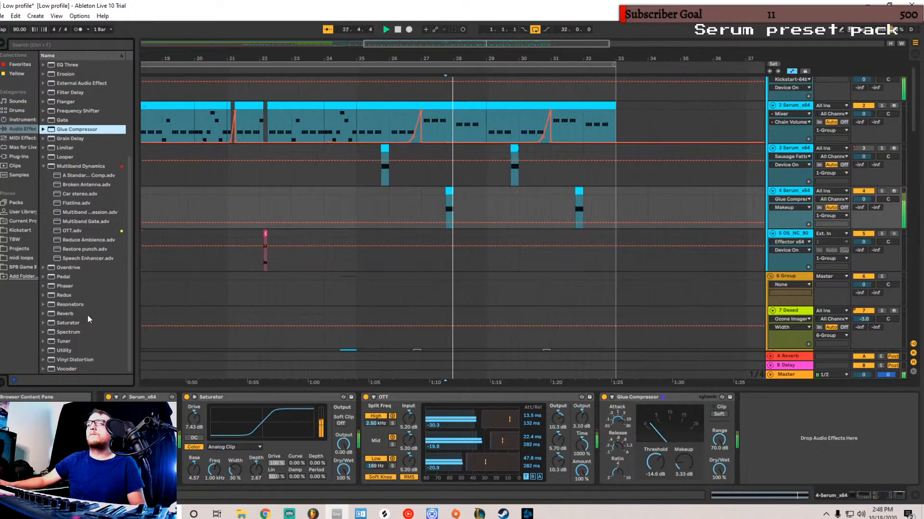
pyautogui.scroll(6, 58, 248)
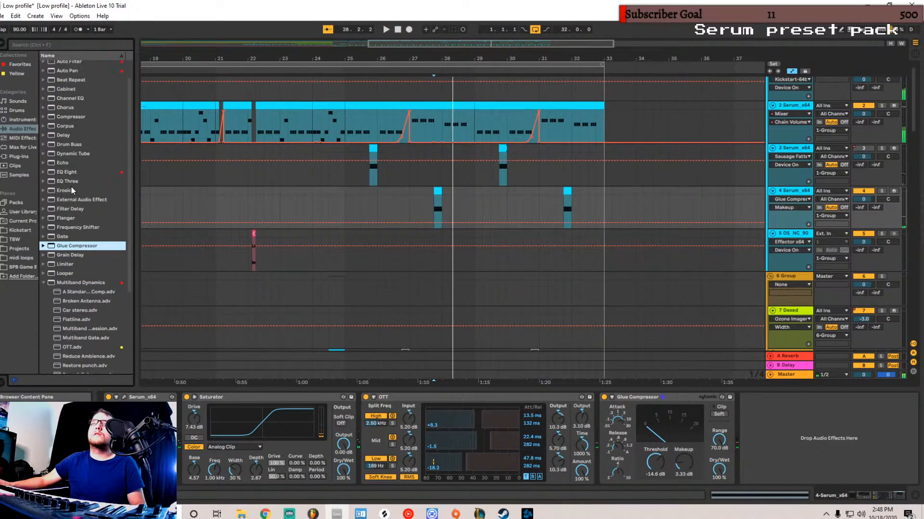
pyautogui.scroll(1, 65, 190)
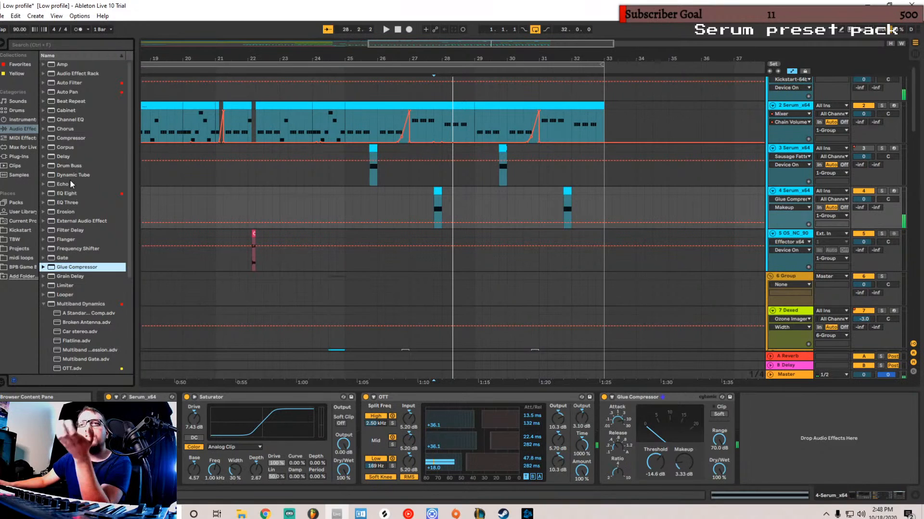
pyautogui.click(68, 182)
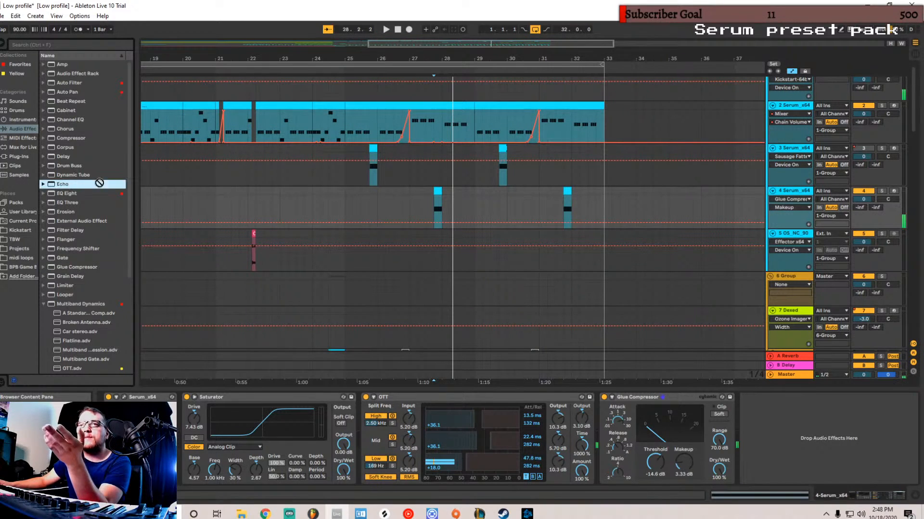
pyautogui.moveTo(785, 457); pyautogui.dragTo(565, 374)
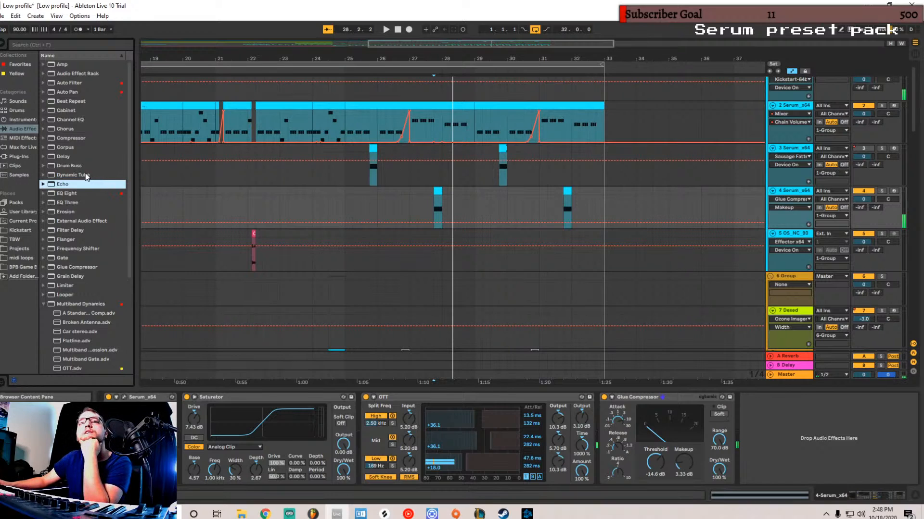
# - Find the Effector_x64 plug-in among the FL Studio 20 effects and add it to track 4 after the Glue Compressor
pyautogui.scroll(-5, 84, 178)
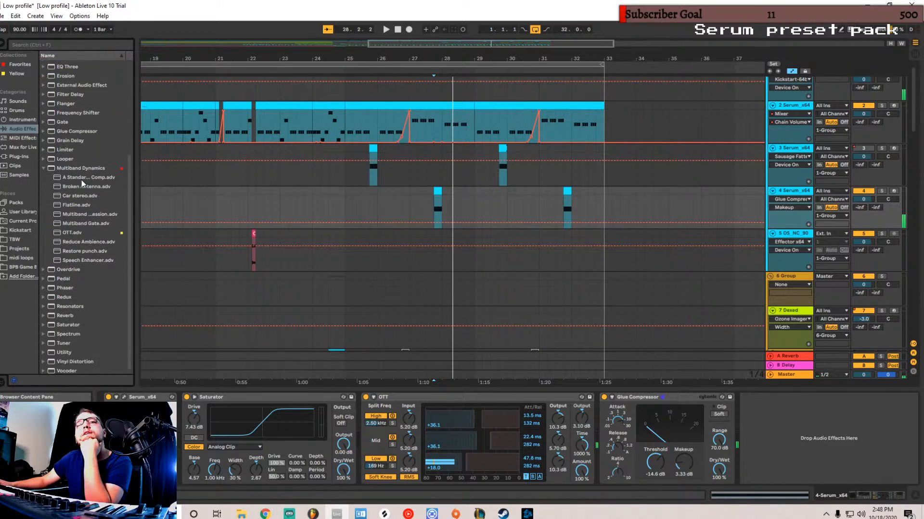
pyautogui.scroll(-1, 82, 181)
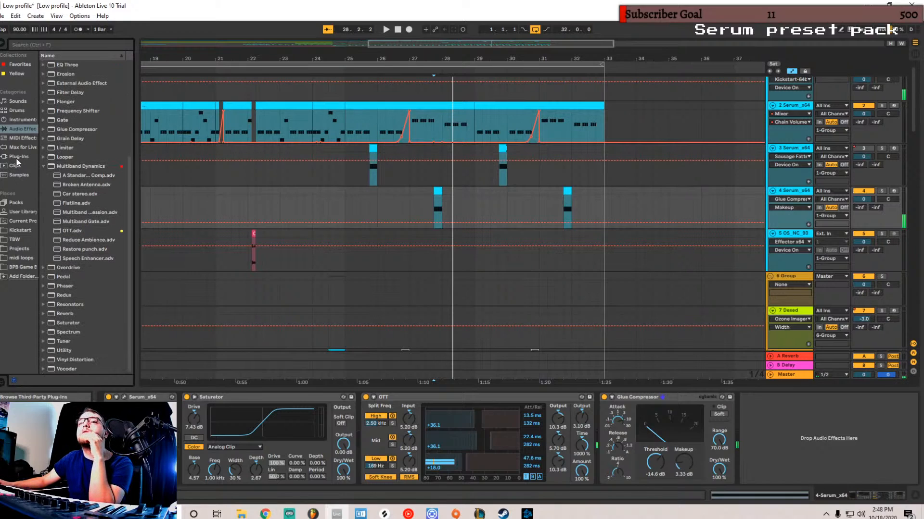
pyautogui.click(17, 157)
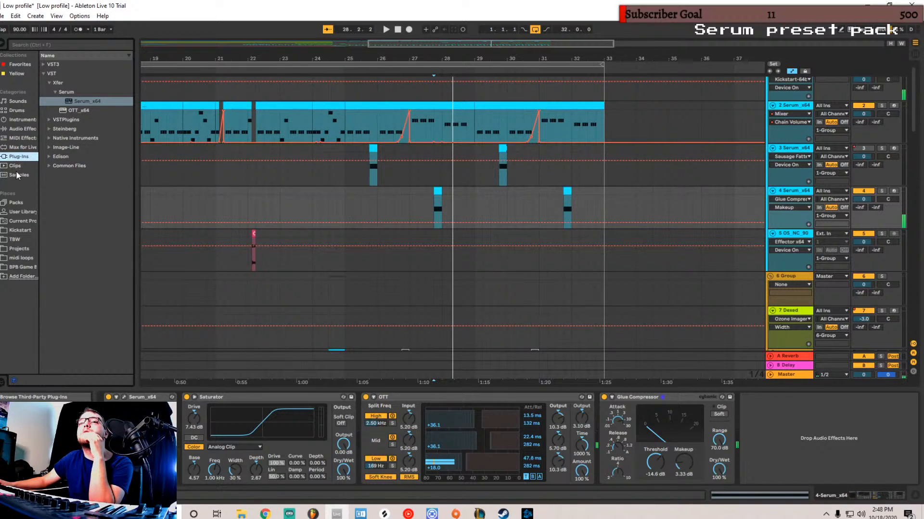
pyautogui.click(48, 148)
pyautogui.click(53, 128)
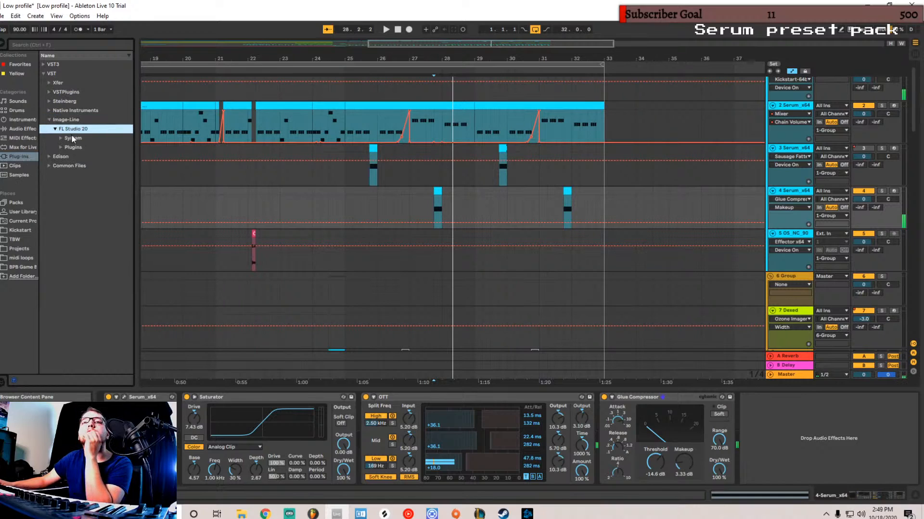
pyautogui.click(61, 147)
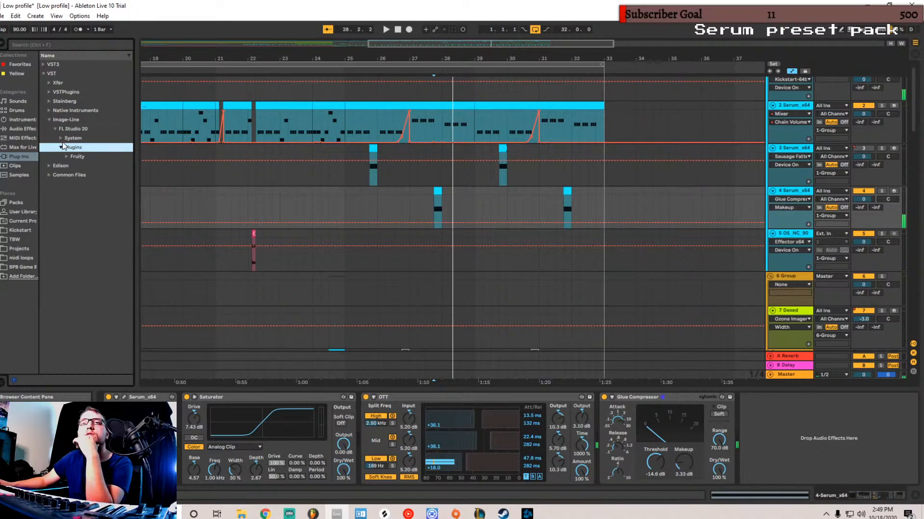
pyautogui.click(69, 156)
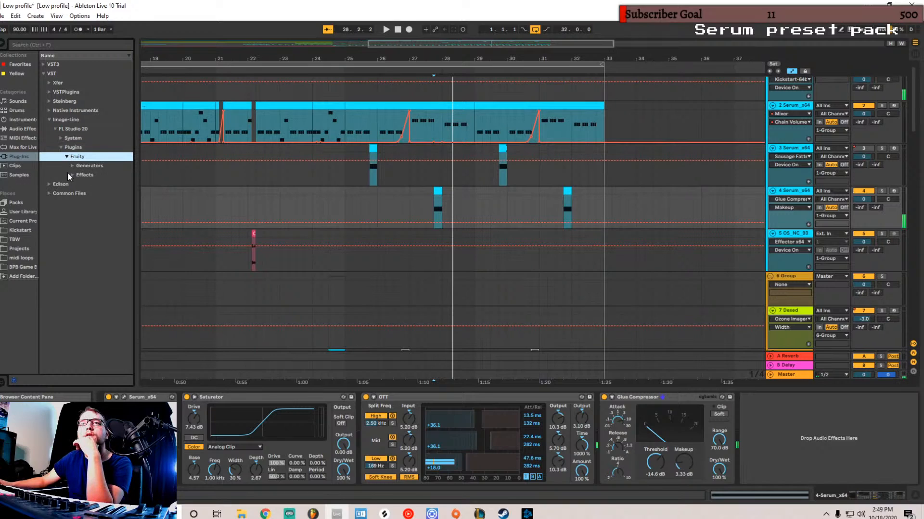
pyautogui.click(74, 175)
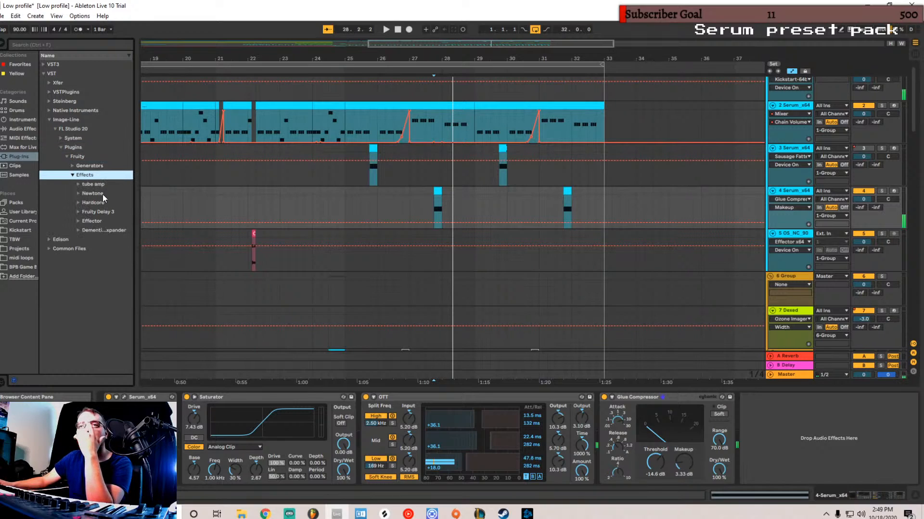
pyautogui.moveTo(94, 222); pyautogui.dragTo(630, 363)
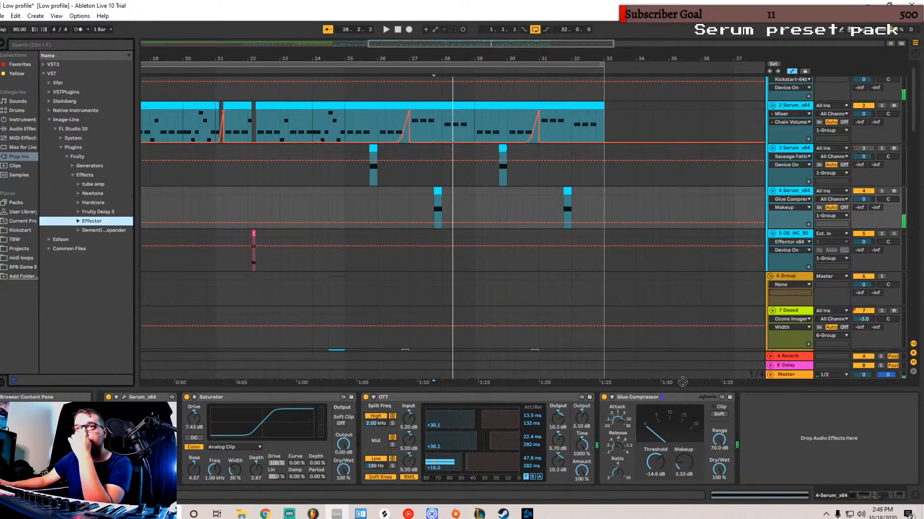
pyautogui.click(78, 222)
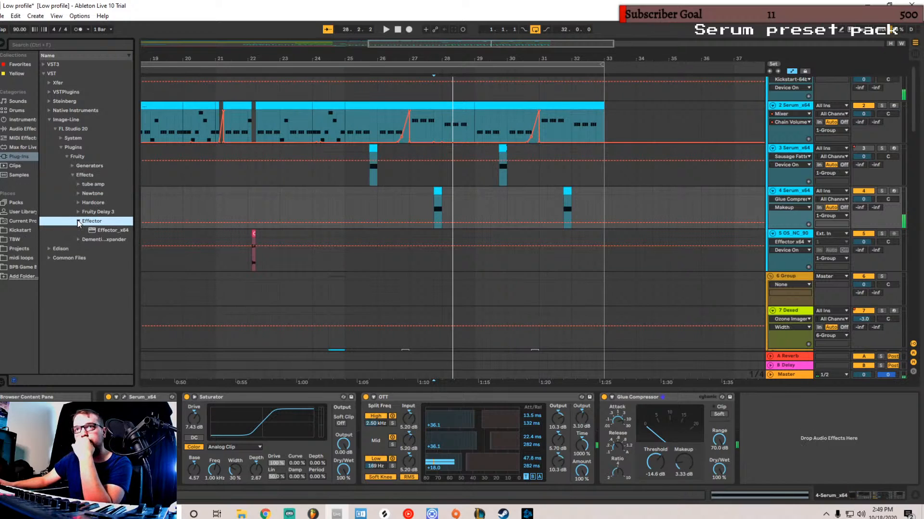
pyautogui.doubleClick(111, 230)
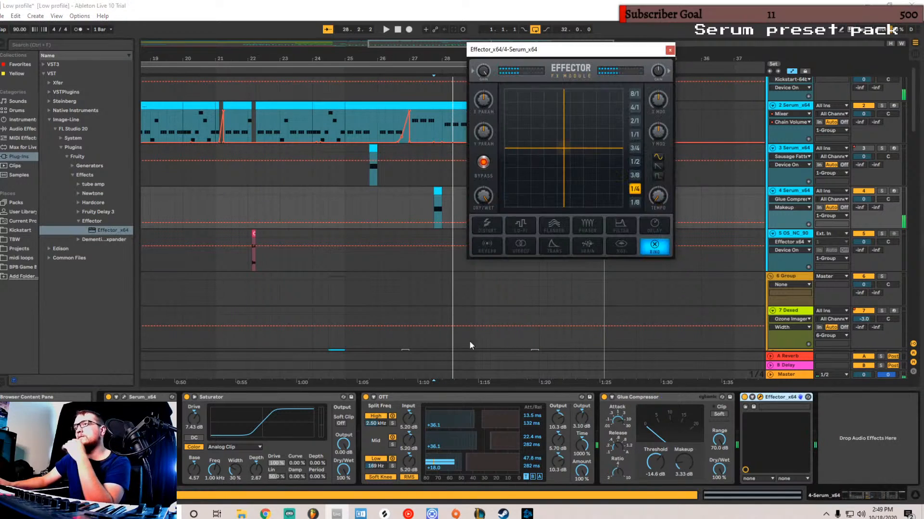
# - Choose Effector's Delay effect, switch off Bypass, and adjust the X and Y position slightly up from centre while auditioning the fill
pyautogui.click(659, 226)
pyautogui.click(483, 163)
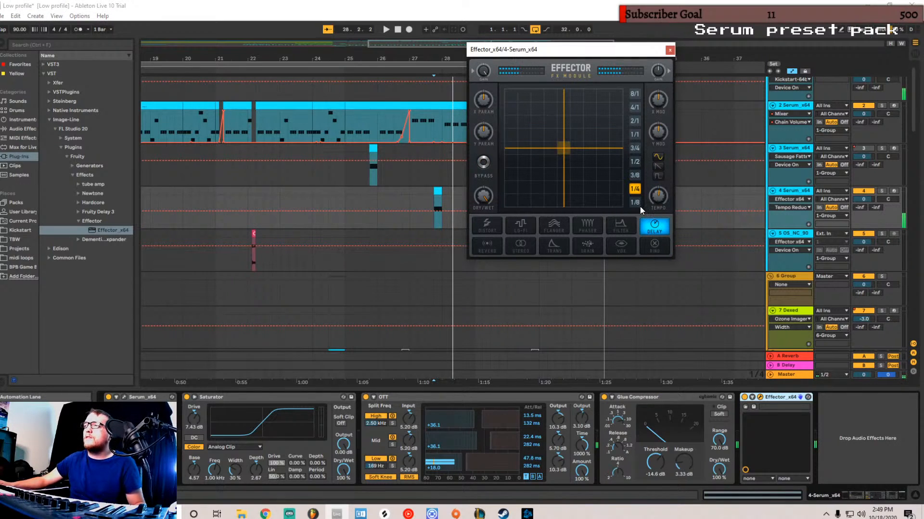
pyautogui.moveTo(567, 145); pyautogui.dragTo(578, 128)
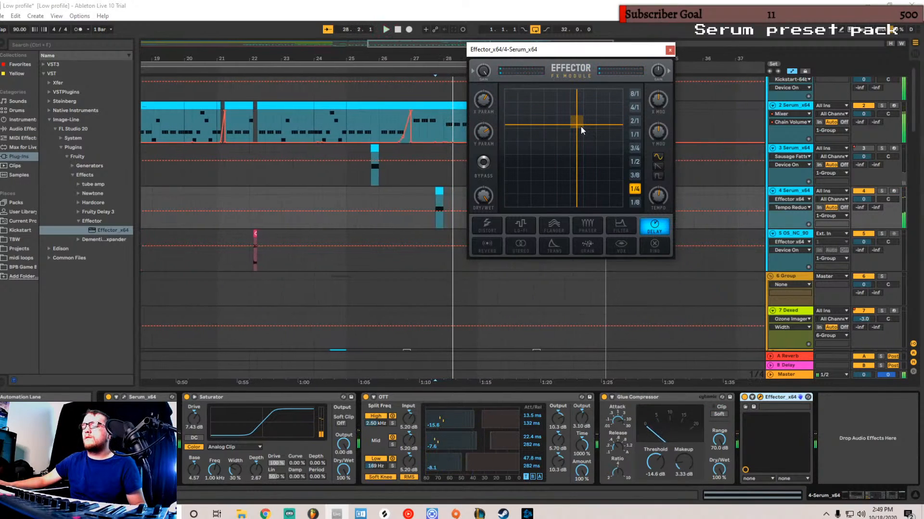
pyautogui.moveTo(578, 124); pyautogui.dragTo(576, 107)
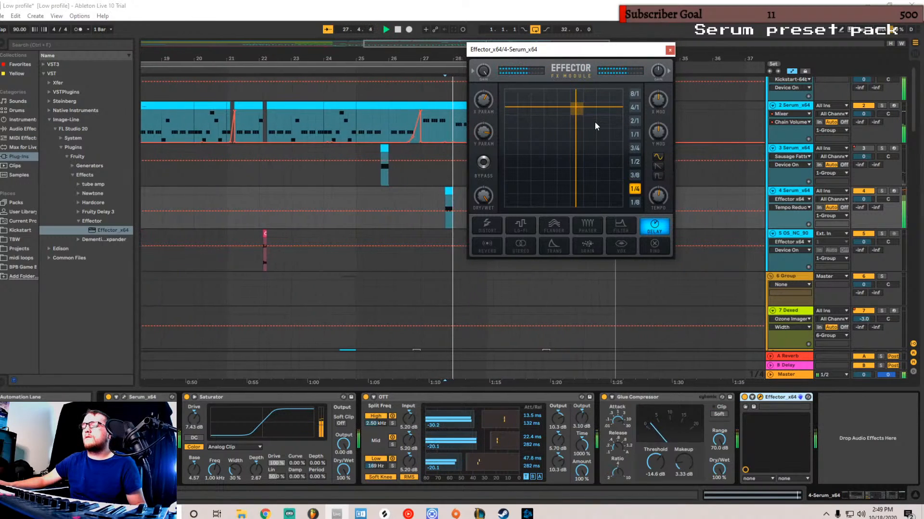
pyautogui.moveTo(578, 110); pyautogui.dragTo(578, 126)
# - Switch Effector's modulation waveform to sawtooth, audition the fill, and close the plug-in window
pyautogui.click(659, 166)
pyautogui.click(658, 197)
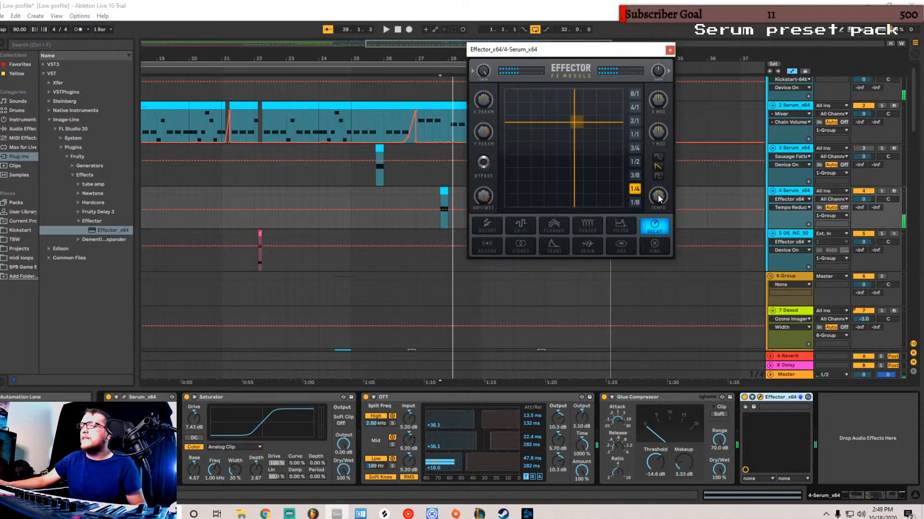
pyautogui.press('space')
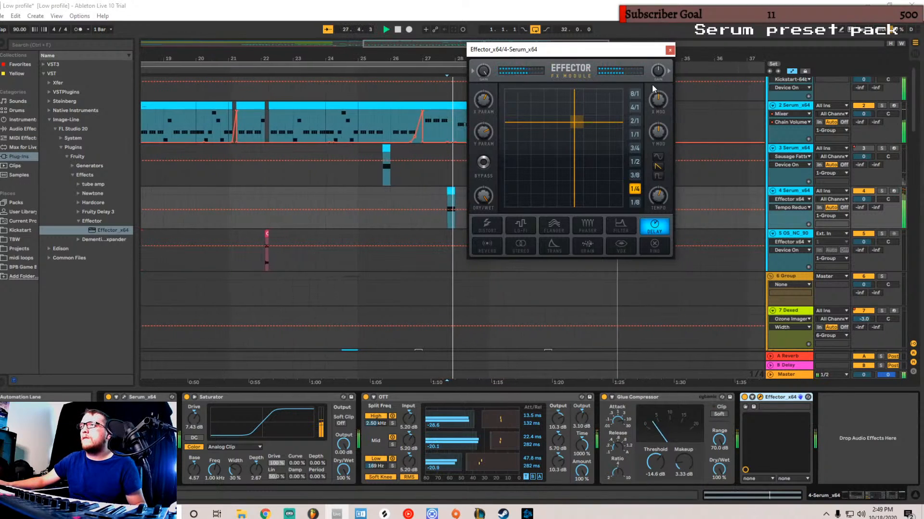
pyautogui.click(670, 50)
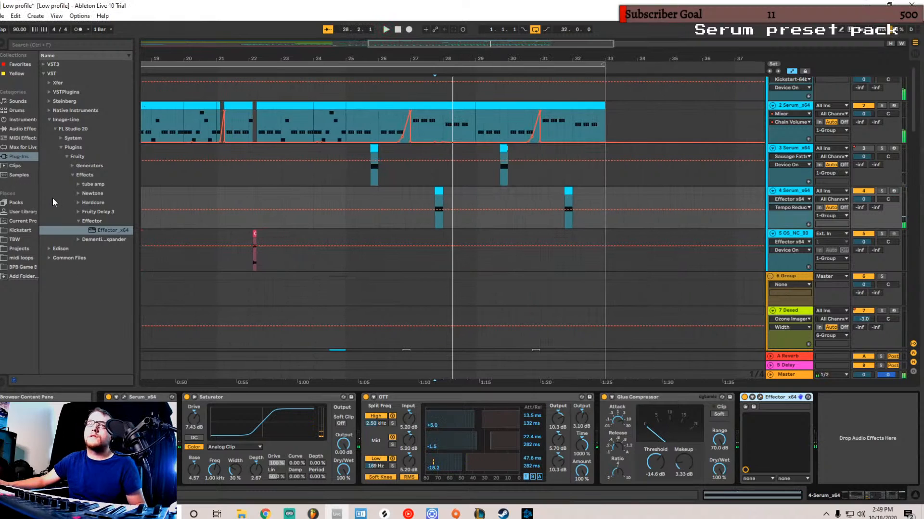
# - Move Effector ahead of the Glue Compressor in track 4's device chain and audition the fill
pyautogui.click(661, 399)
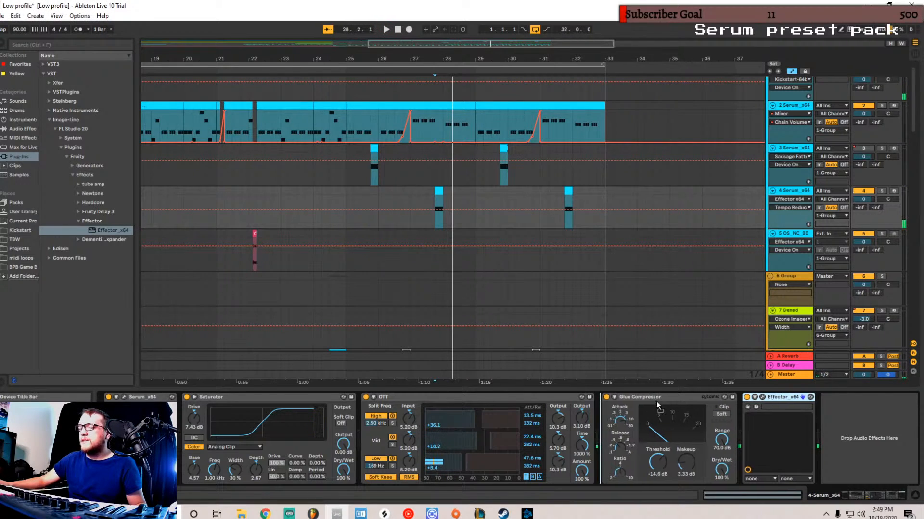
pyautogui.moveTo(598, 402); pyautogui.dragTo(694, 397)
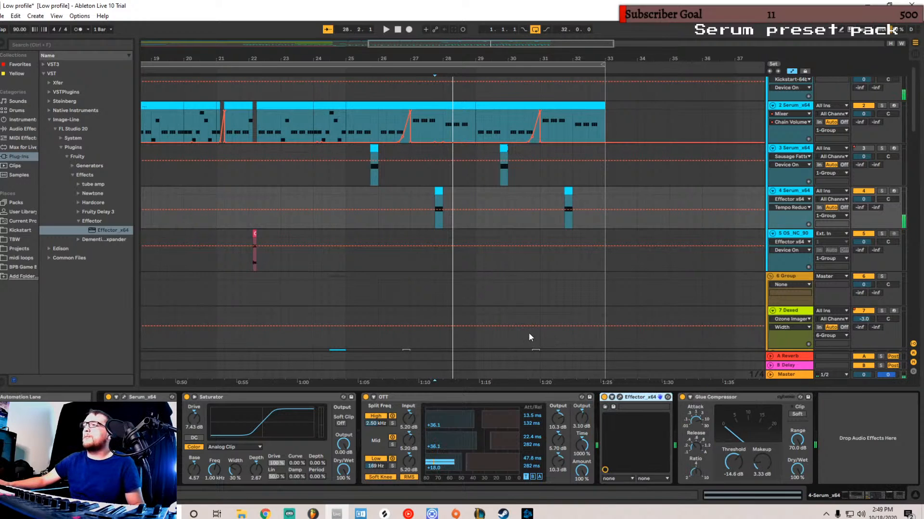
pyautogui.press('space')
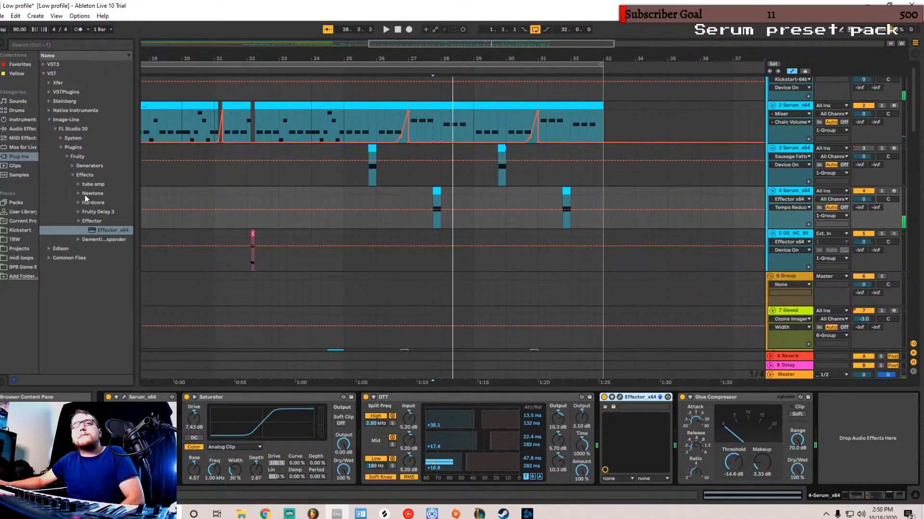
# - Add EQ Eight after the Glue Compressor on track 4 and set its band 1 to a low-cut filter
pyautogui.click(20, 129)
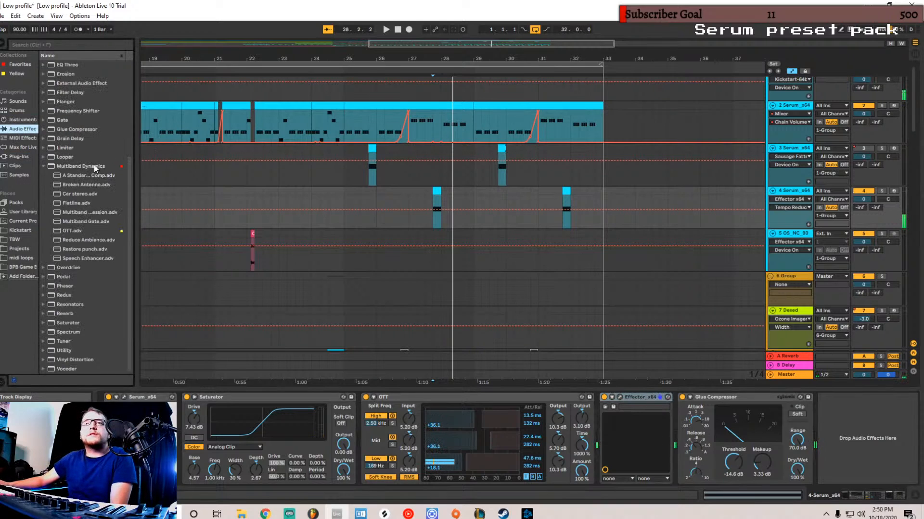
pyautogui.scroll(4, 71, 181)
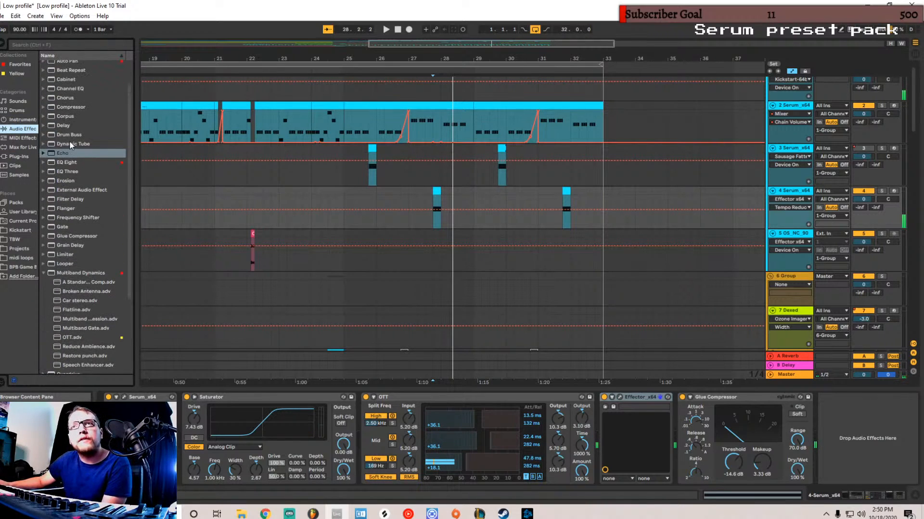
pyautogui.moveTo(71, 165); pyautogui.dragTo(852, 448)
pyautogui.click(721, 472)
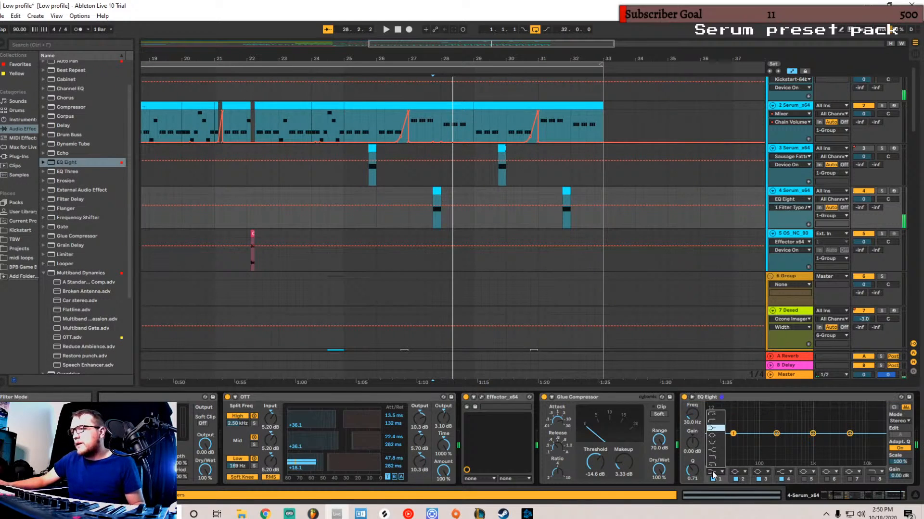
pyautogui.click(718, 414)
# - Raise EQ Eight's band 1 low-cut frequency and boost band 3 by 3.35 dB at 2.15 kHz while auditioning the fill
pyautogui.moveTo(733, 441)
pyautogui.mouseDown()
pyautogui.moveTo(765, 452)
pyautogui.moveTo(731, 422)
pyautogui.moveTo(778, 450)
pyautogui.moveTo(822, 431)
pyautogui.mouseUp()
pyautogui.press('space')
pyautogui.press('space')
pyautogui.press('space')
pyautogui.press('space')
pyautogui.press('space')
pyautogui.press('space')
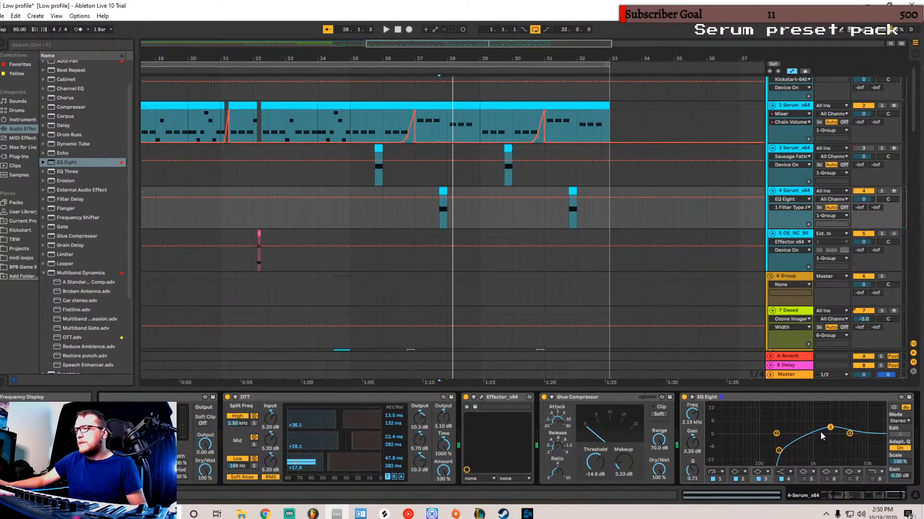
# - Narrow EQ Eight's band 3 to a Q of 3.46 and set it to 2.02 kHz with 3.84 dB gain while auditioning
pyautogui.moveTo(693, 471); pyautogui.dragTo(693, 455)
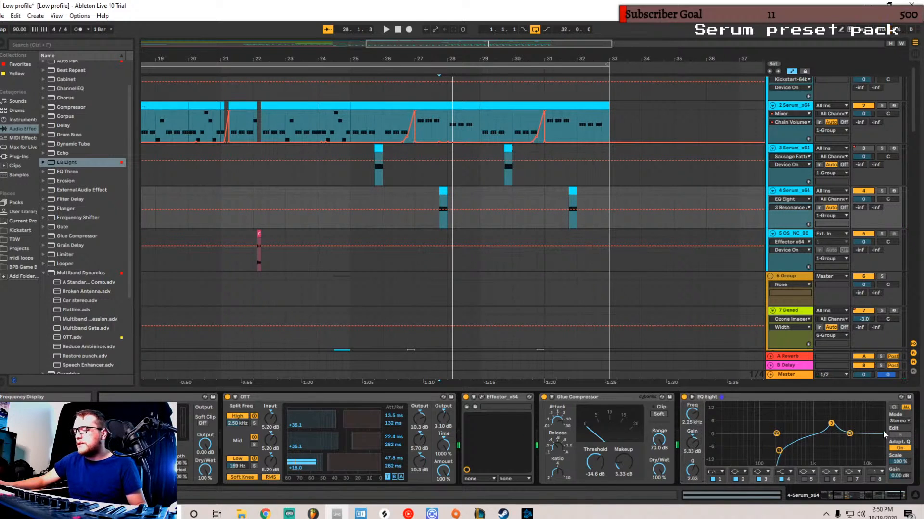
pyautogui.press('space')
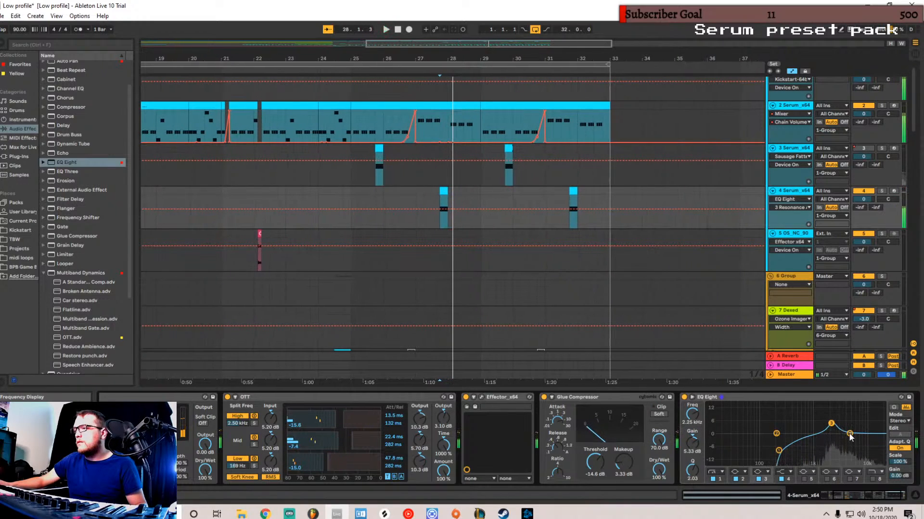
pyautogui.moveTo(830, 423); pyautogui.dragTo(828, 427)
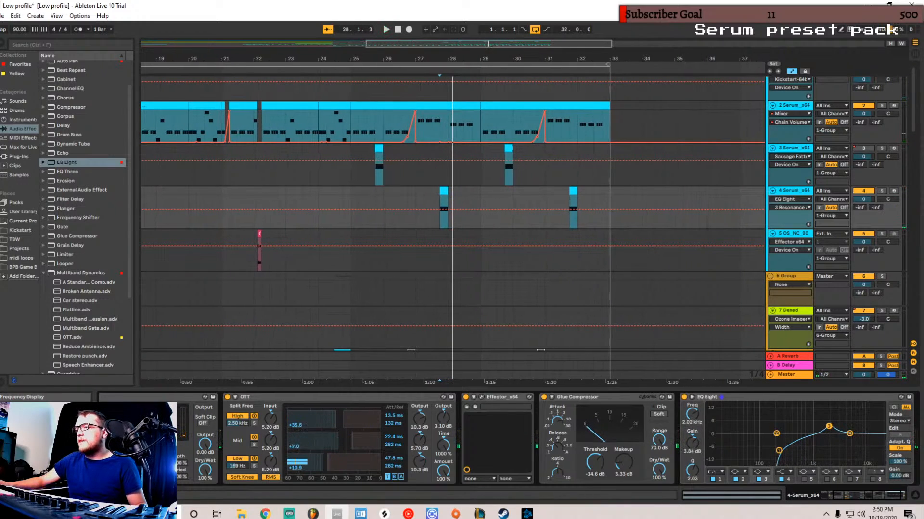
pyautogui.moveTo(694, 471); pyautogui.dragTo(694, 461)
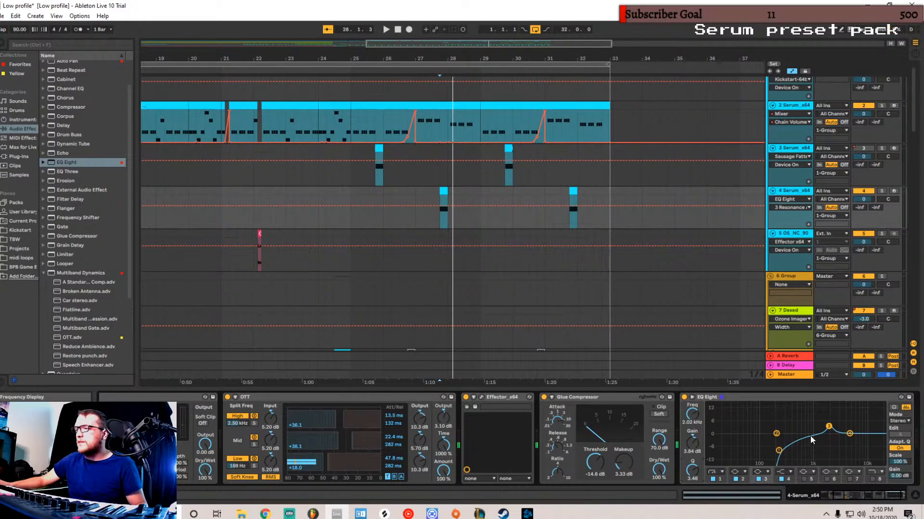
# - Raise EQ Eight's low-cut frequency slightly, boost band 2, move band 3 to 2.11 kHz, and audition the fill
pyautogui.click(779, 451)
pyautogui.moveTo(776, 434); pyautogui.dragTo(798, 428)
pyautogui.click(828, 426)
pyautogui.press('space')
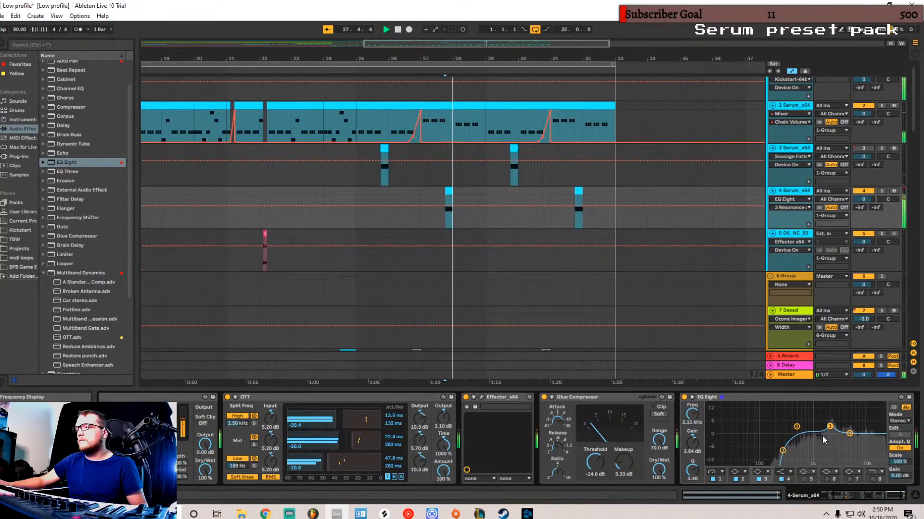
pyautogui.press('space')
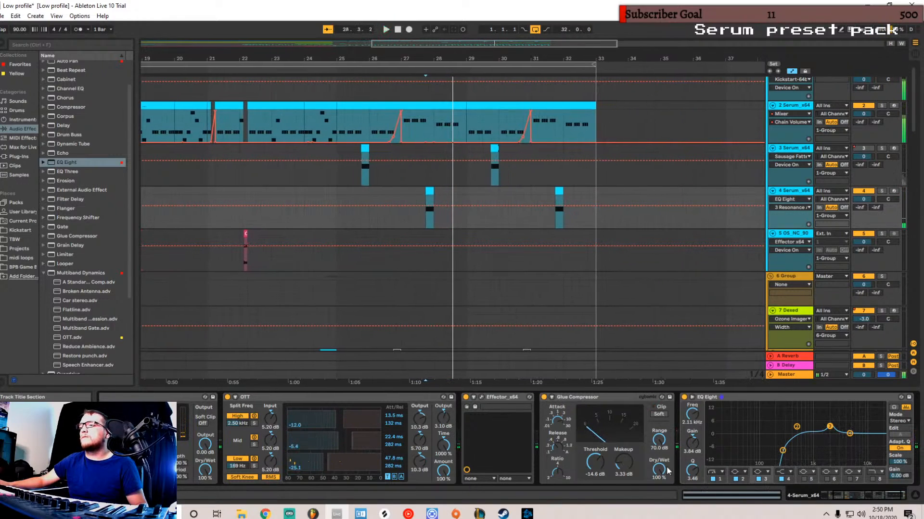
# - Add the Echo effect after EQ Eight on track 4
pyautogui.moveTo(850, 495); pyautogui.dragTo(856, 496)
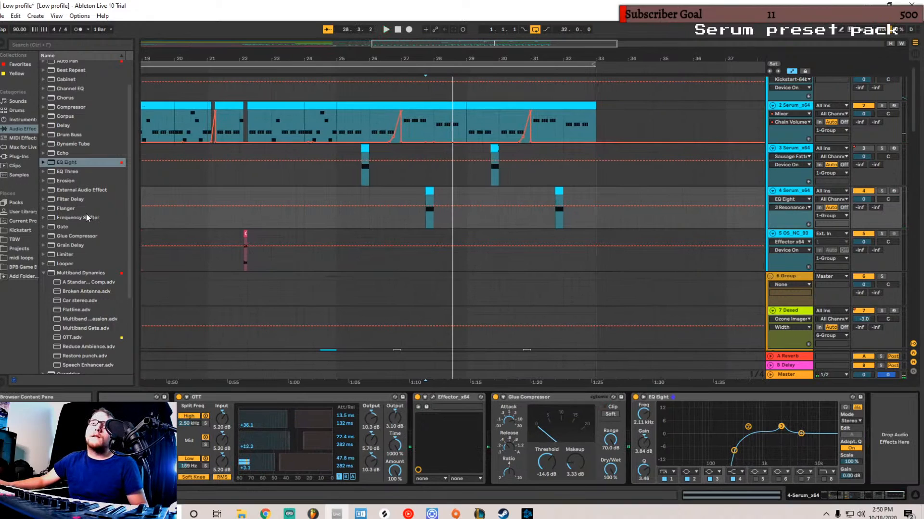
pyautogui.scroll(3, 77, 197)
pyautogui.click(55, 189)
pyautogui.moveTo(60, 183); pyautogui.dragTo(648, 453)
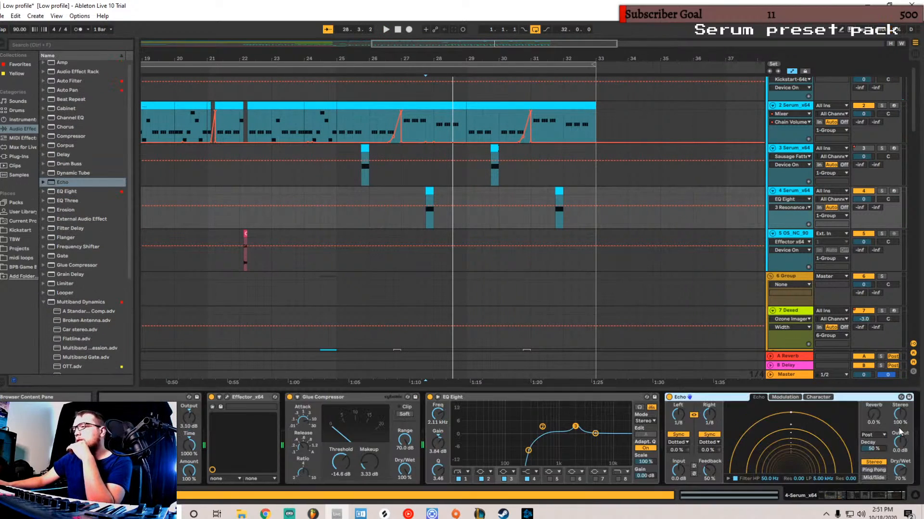
# - Lower Echo's Feedback to 0.0 %, switch both delay lines to Time mode at 1.54 ms, and select Ping Pong
pyautogui.moveTo(710, 472); pyautogui.dragTo(710, 500)
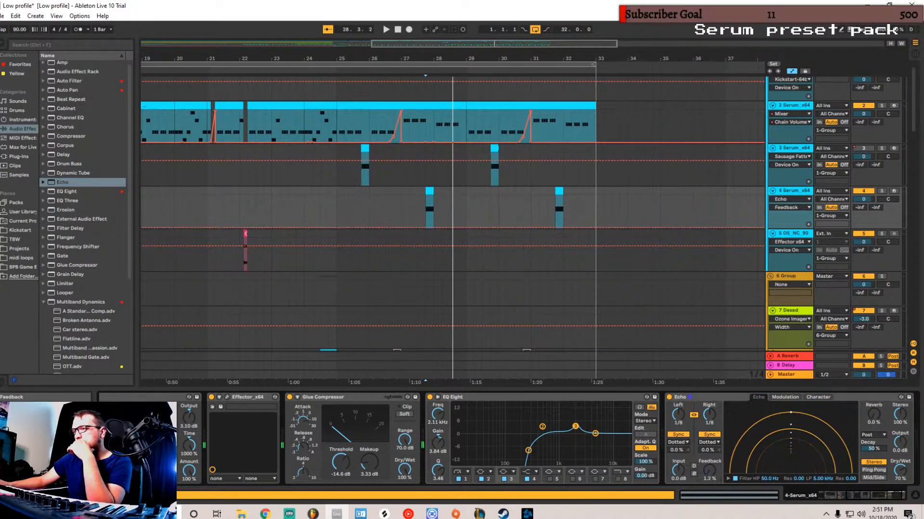
pyautogui.click(678, 434)
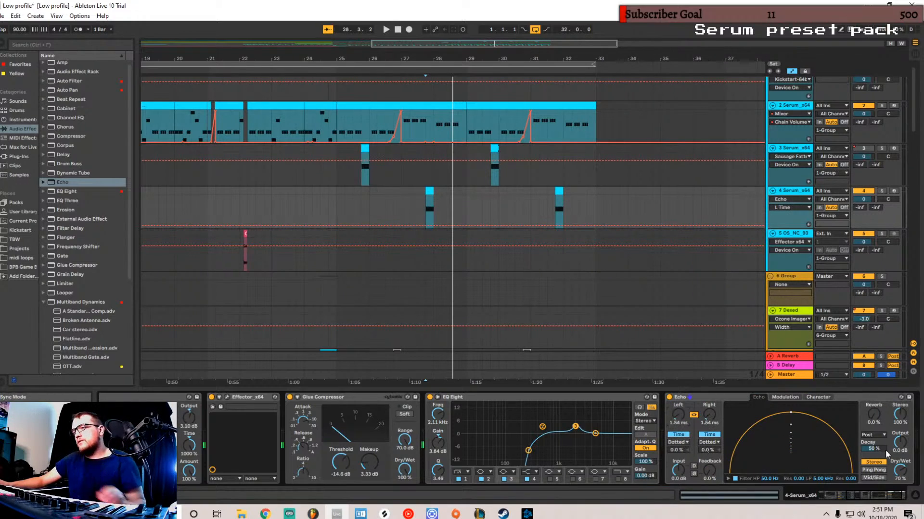
pyautogui.click(880, 471)
# - Set Echo's Stereo width to 129 % and raise its Feedback to 8.3 % while auditioning the fill
pyautogui.moveTo(899, 414); pyautogui.dragTo(900, 401)
pyautogui.press('space')
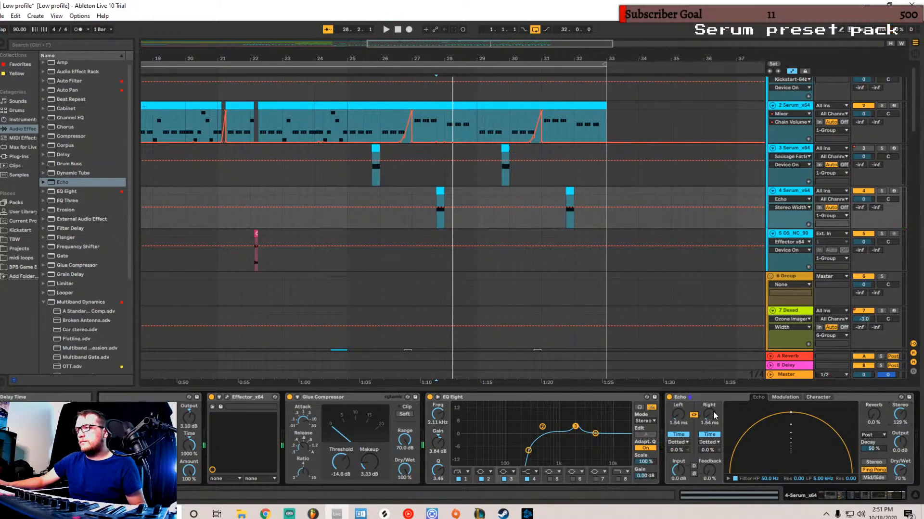
pyautogui.moveTo(714, 470); pyautogui.dragTo(714, 463)
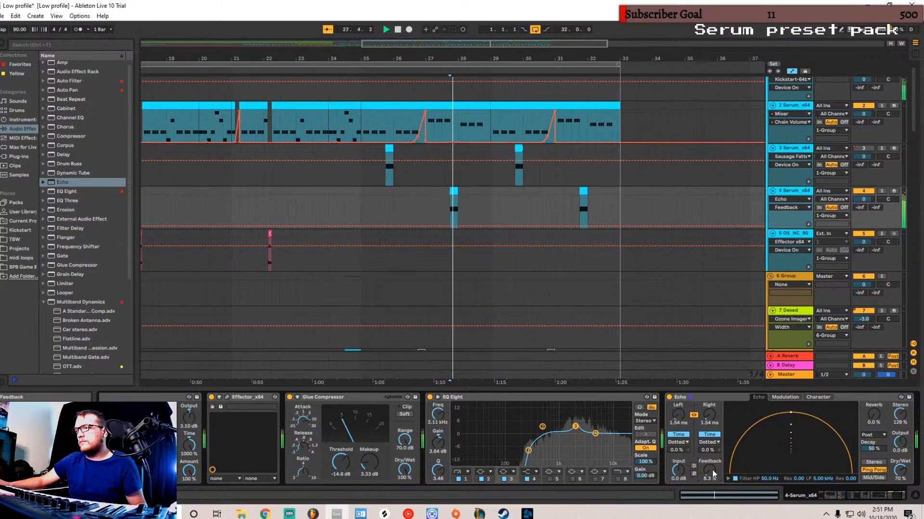
# - Lower Echo's Feedback to 3.6 % and its linked delay times to 1.26 ms while auditioning the fill on track 4
pyautogui.moveTo(711, 468); pyautogui.dragTo(712, 471)
pyautogui.moveTo(679, 413); pyautogui.dragTo(679, 419)
pyautogui.press('space')
pyautogui.press('space')
pyautogui.moveTo(680, 414); pyautogui.dragTo(680, 420)
pyautogui.press('space')
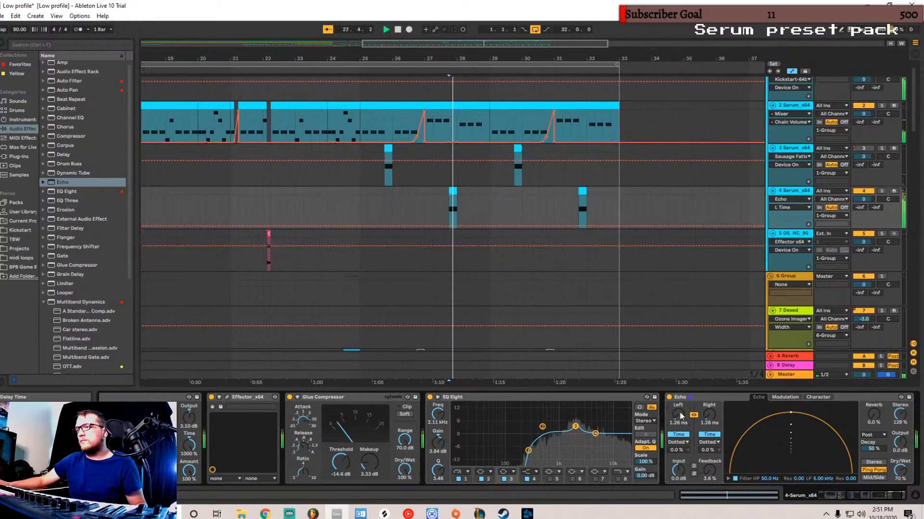
# - Try Echo's reverb at the Feedback location and return it to Post
pyautogui.click(884, 434)
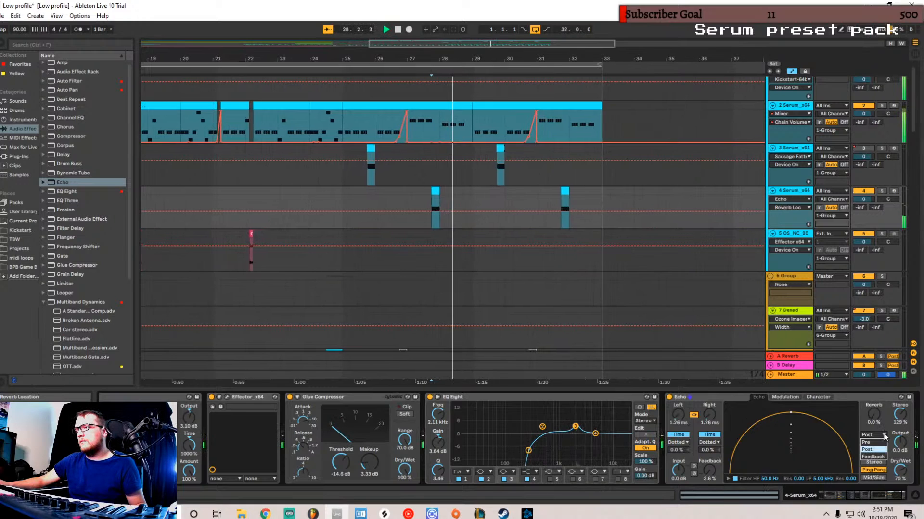
pyautogui.click(873, 457)
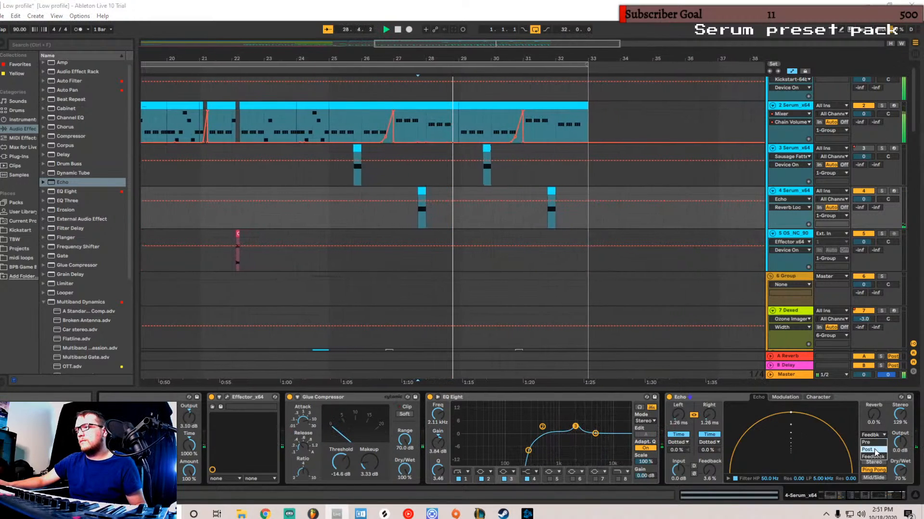
pyautogui.click(867, 449)
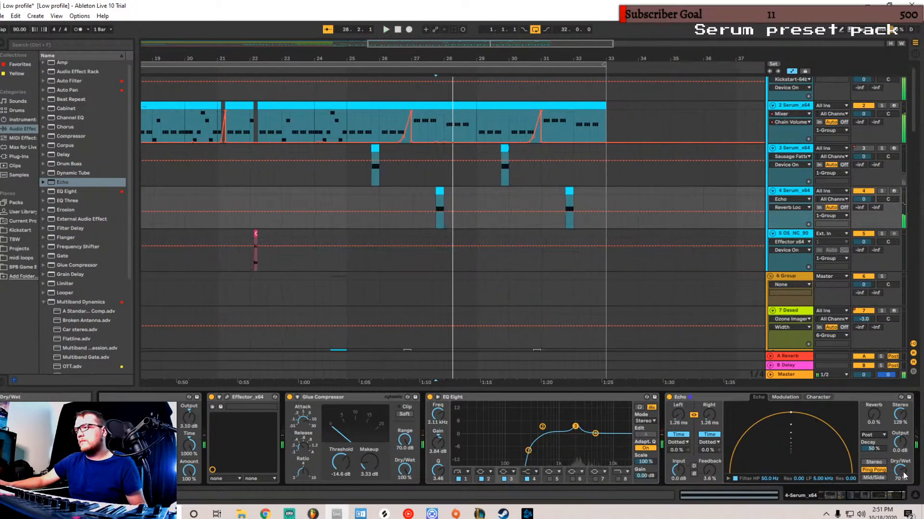
# - Set Echo's Stereo width to 116 %, Dry/Wet to 35 %, and the linked delay times to 1.74 ms
pyautogui.click(900, 415)
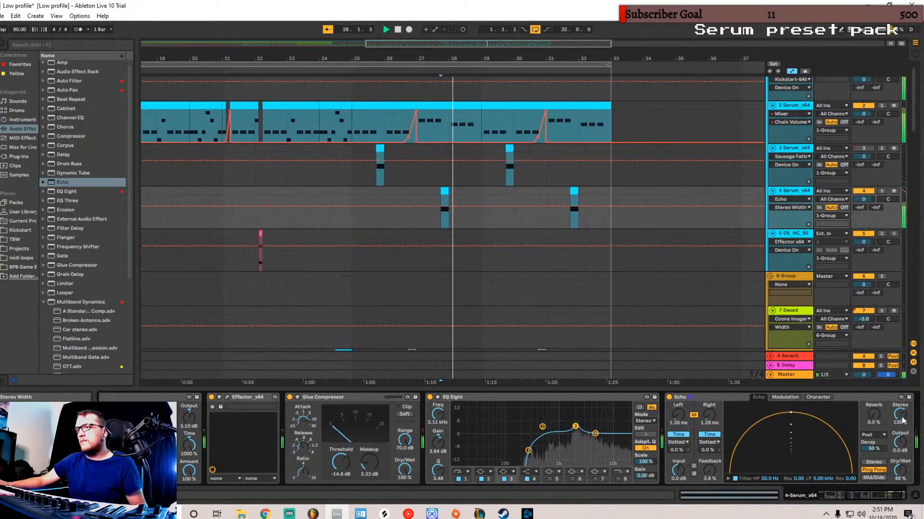
pyautogui.moveTo(860, 494); pyautogui.dragTo(876, 494)
pyautogui.press('space')
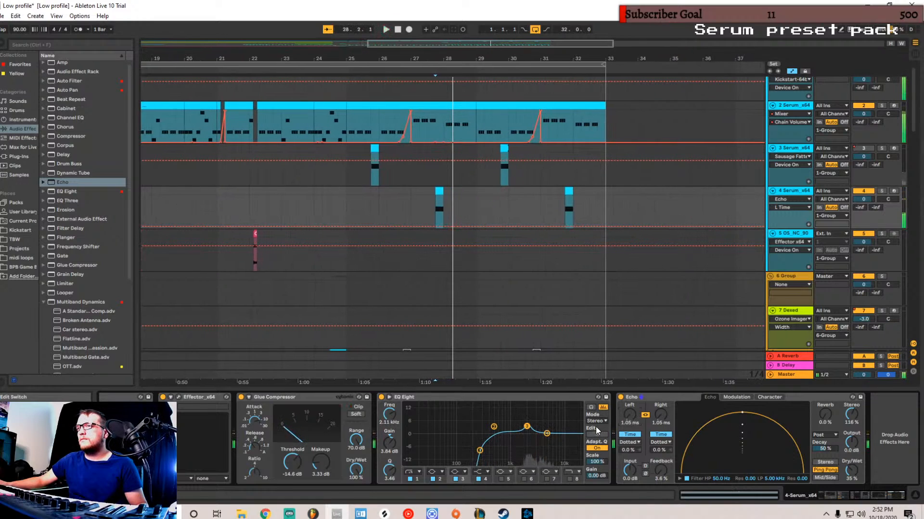
pyautogui.moveTo(630, 415); pyautogui.dragTo(631, 411)
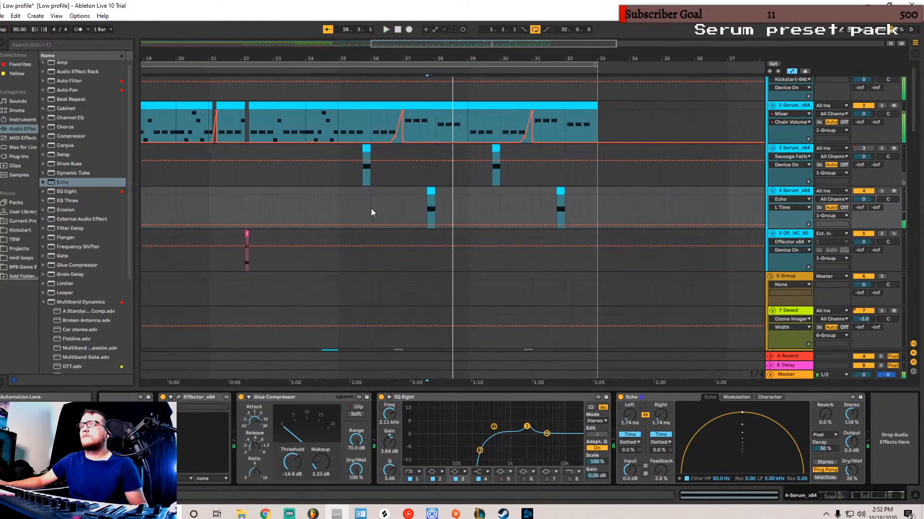
# - Audition the arrangement from around bars 25 and 27 to compare the track 3 and track 4 fills in context
pyautogui.moveTo(465, 43); pyautogui.dragTo(465, 24)
pyautogui.press('space')
pyautogui.click(390, 174)
pyautogui.press('space')
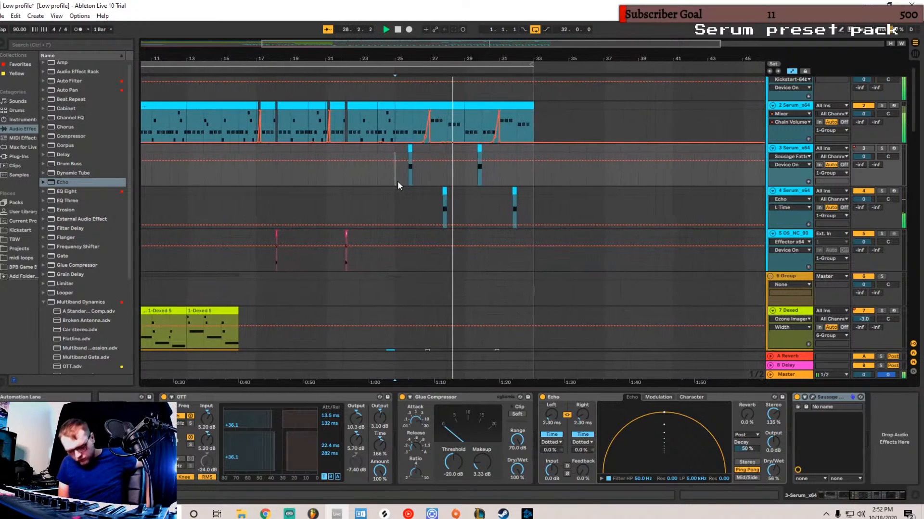
pyautogui.press('space')
pyautogui.press('space')
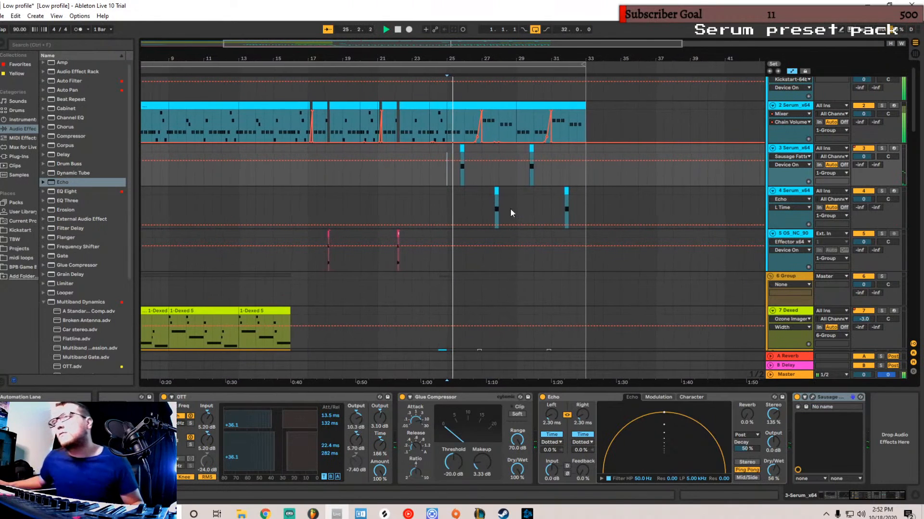
pyautogui.click(495, 175)
pyautogui.press('space')
pyautogui.press('space')
pyautogui.click(440, 175)
pyautogui.press('space')
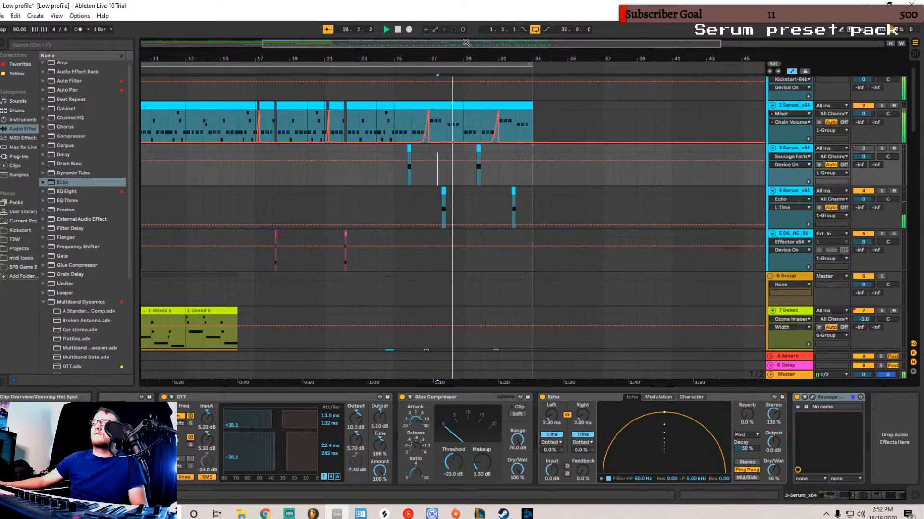
pyautogui.scroll(3, 479, 90)
# - Automate track 4's Speaker On to switch off after the first fill, on for the second fill, and off after it
pyautogui.rightClick(864, 191)
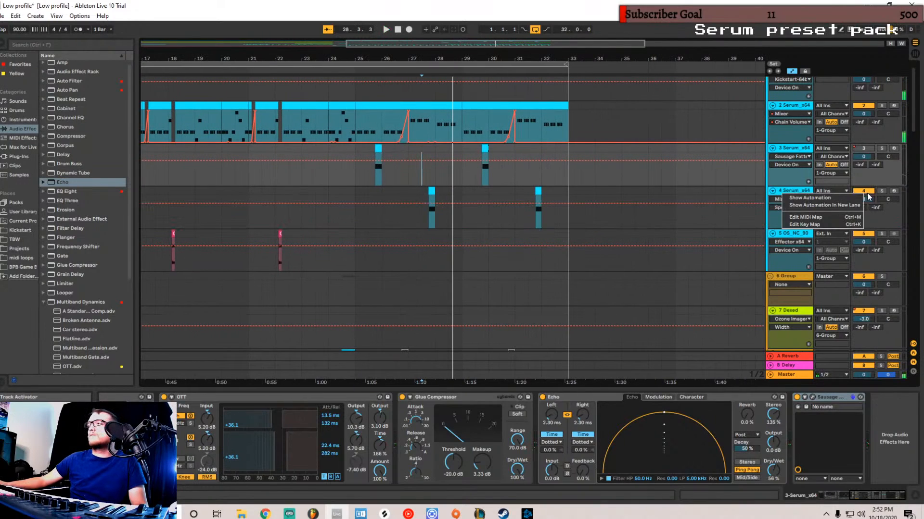
pyautogui.click(513, 197)
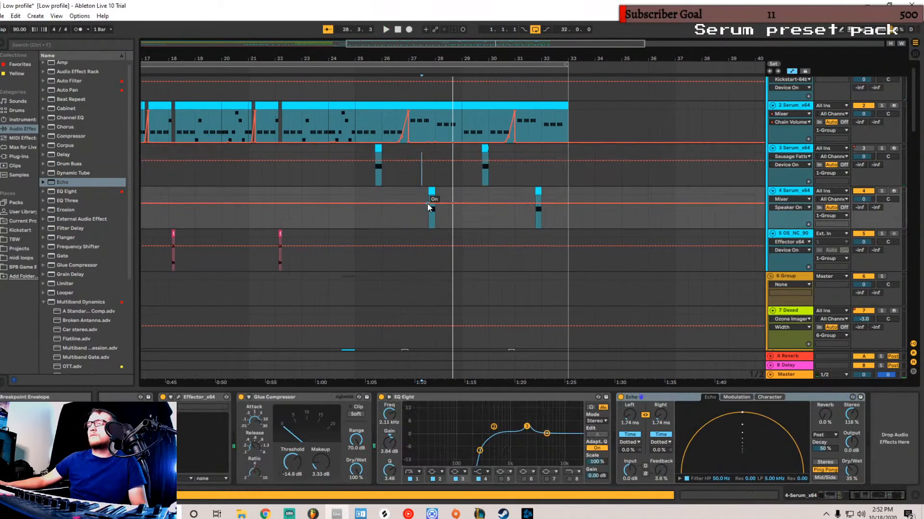
pyautogui.moveTo(443, 203); pyautogui.dragTo(435, 220)
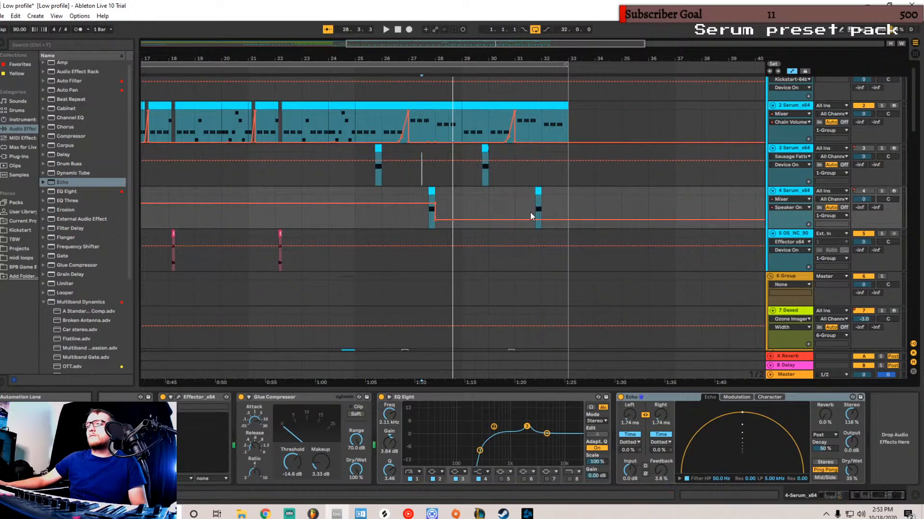
pyautogui.moveTo(539, 220); pyautogui.dragTo(535, 204)
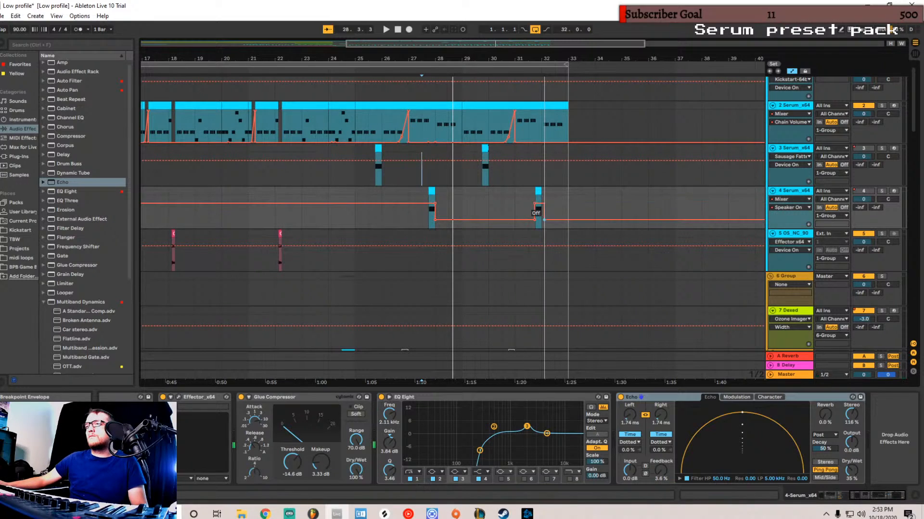
pyautogui.press('space')
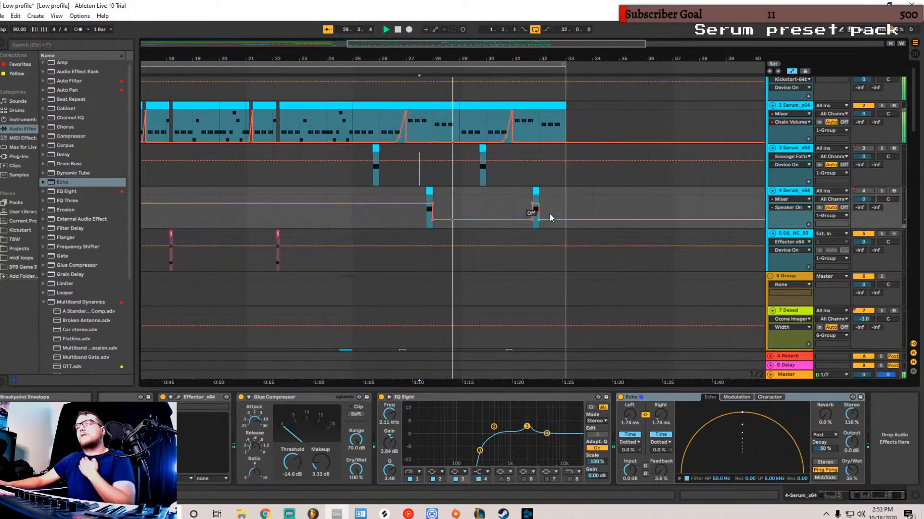
pyautogui.press('space')
pyautogui.press('space')
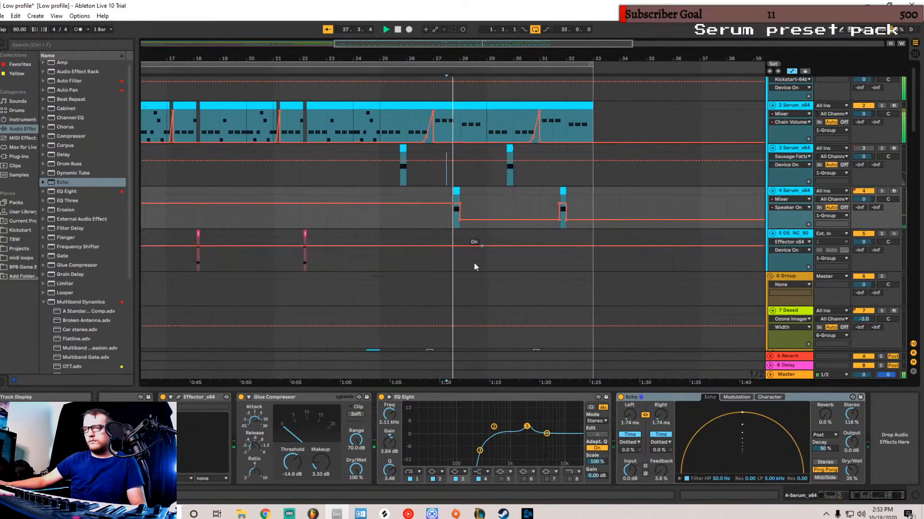
# - Open track 4's Serum and set the rates of LFO 1 and LFO 2 to 1/4
pyautogui.moveTo(865, 495); pyautogui.dragTo(824, 495)
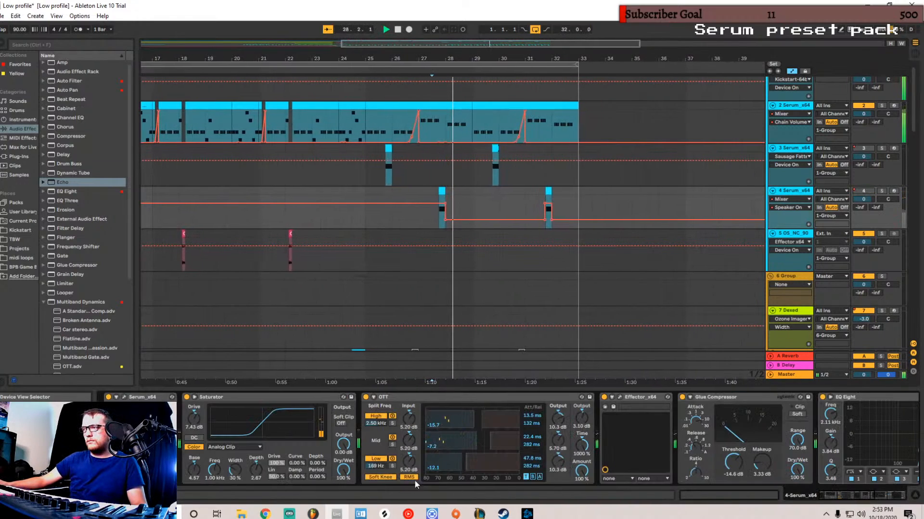
pyautogui.click(124, 397)
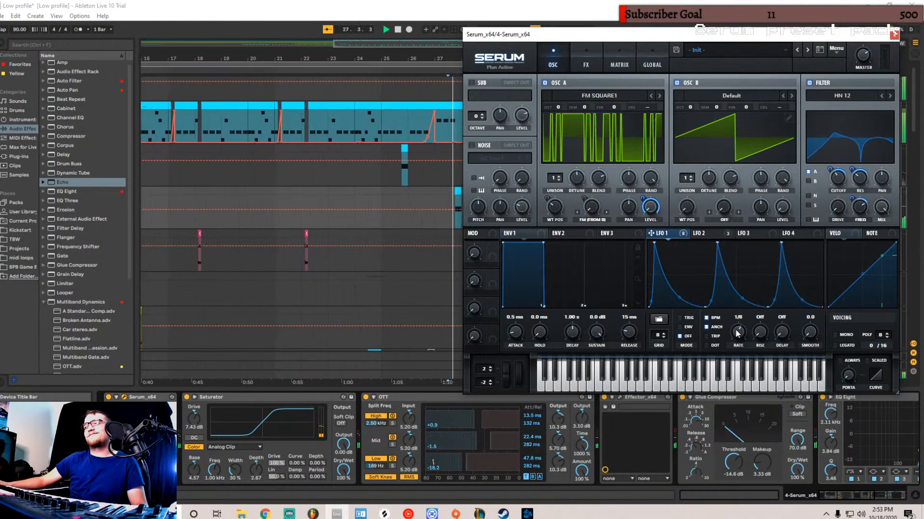
pyautogui.click(700, 233)
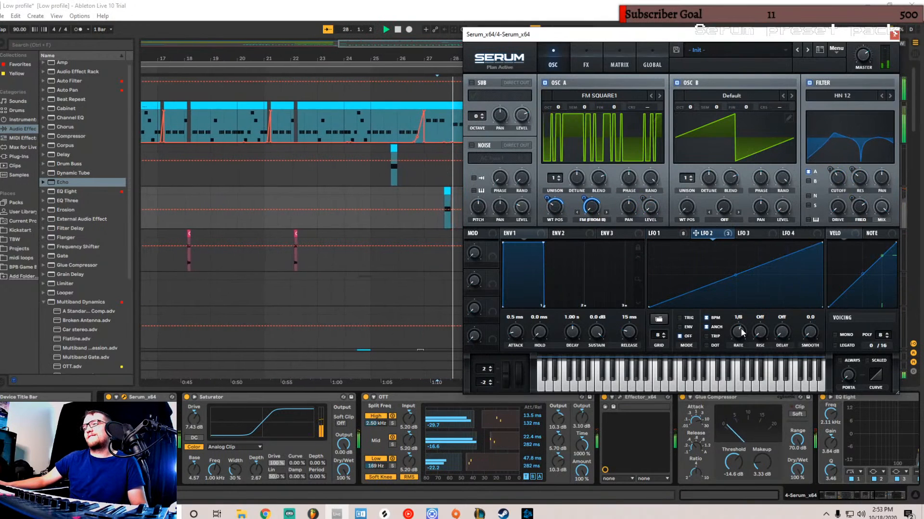
pyautogui.moveTo(741, 333); pyautogui.dragTo(740, 339)
pyautogui.click(676, 235)
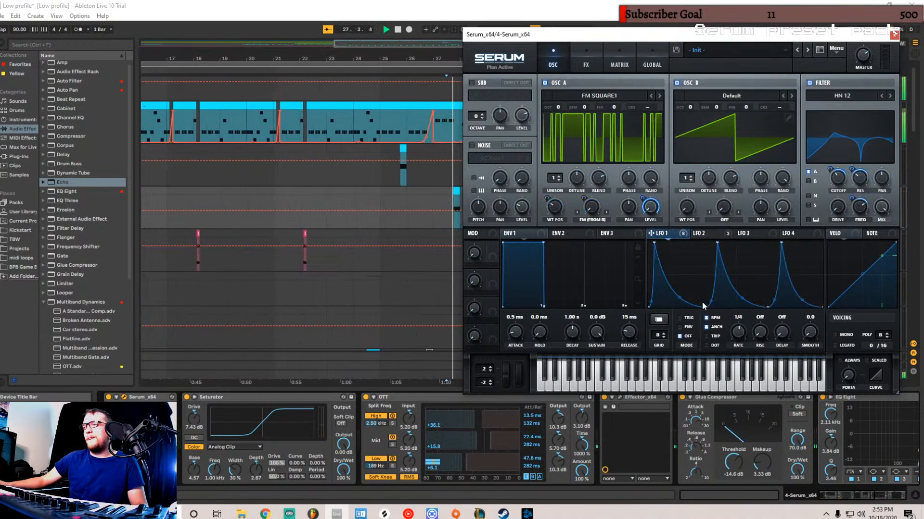
# - Reshape LFO 2 into a short initial rise followed by a convex downward curve to the end of the cycle
pyautogui.click(717, 235)
pyautogui.moveTo(821, 244); pyautogui.dragTo(542, 231)
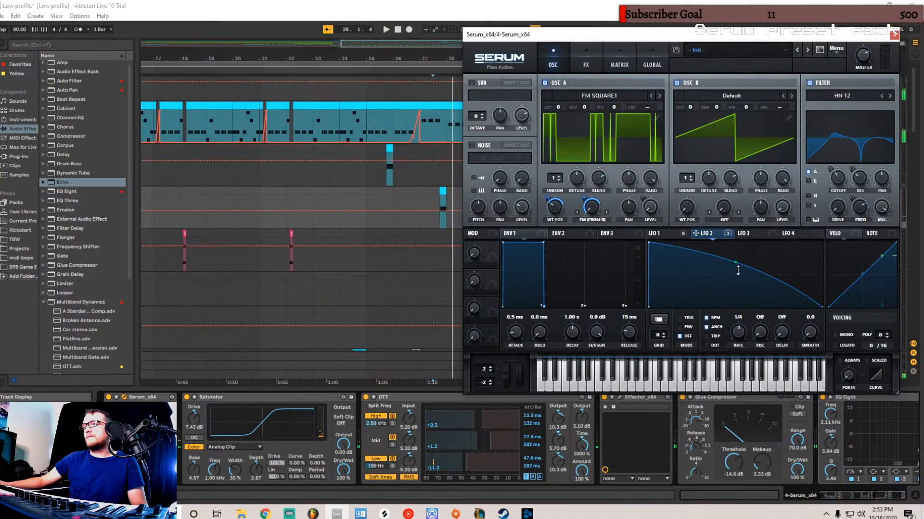
pyautogui.moveTo(738, 271); pyautogui.dragTo(740, 266)
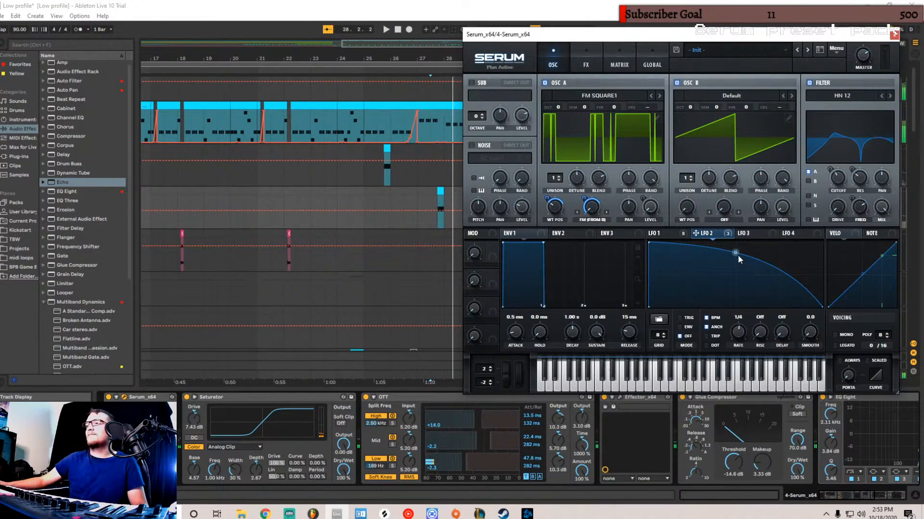
pyautogui.moveTo(738, 256); pyautogui.dragTo(738, 270)
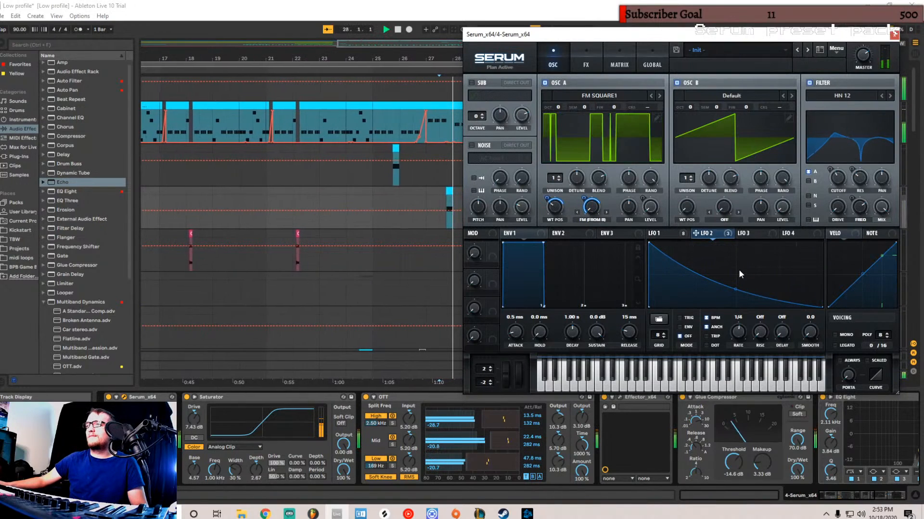
pyautogui.moveTo(737, 288); pyautogui.dragTo(743, 270)
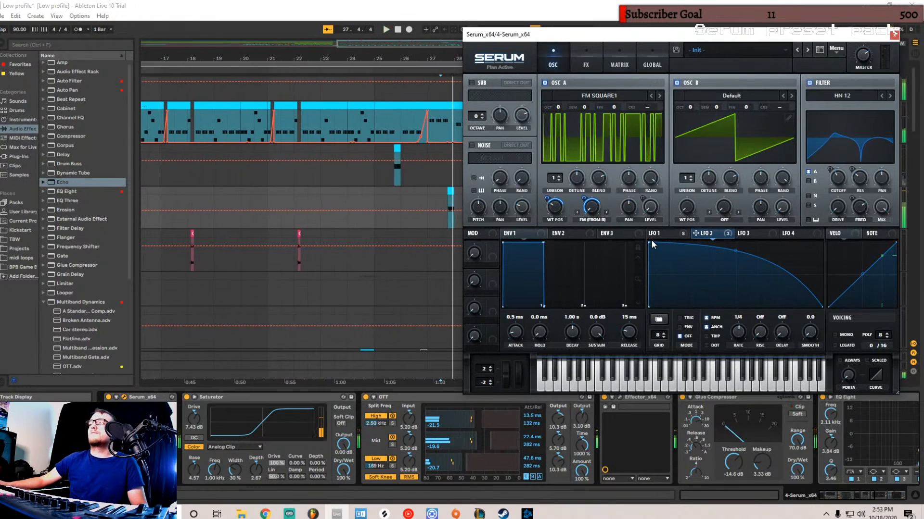
pyautogui.moveTo(651, 242); pyautogui.dragTo(676, 240)
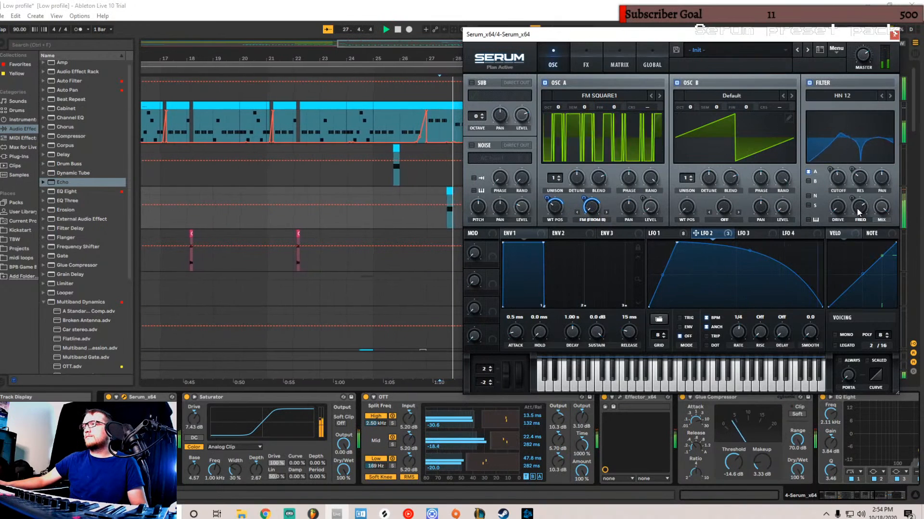
# - Set EQ Eight's low-cut frequency on track 4 to 337 Hz, audition the fill, and close the Serum window
pyautogui.moveTo(865, 499); pyautogui.dragTo(880, 499)
pyautogui.moveTo(677, 451); pyautogui.dragTo(681, 452)
pyautogui.press('space')
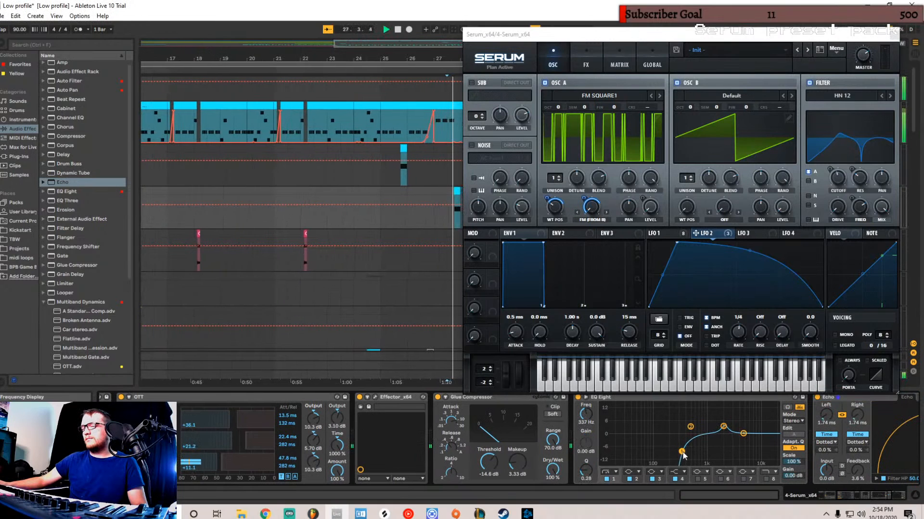
pyautogui.press('space')
pyautogui.press('space')
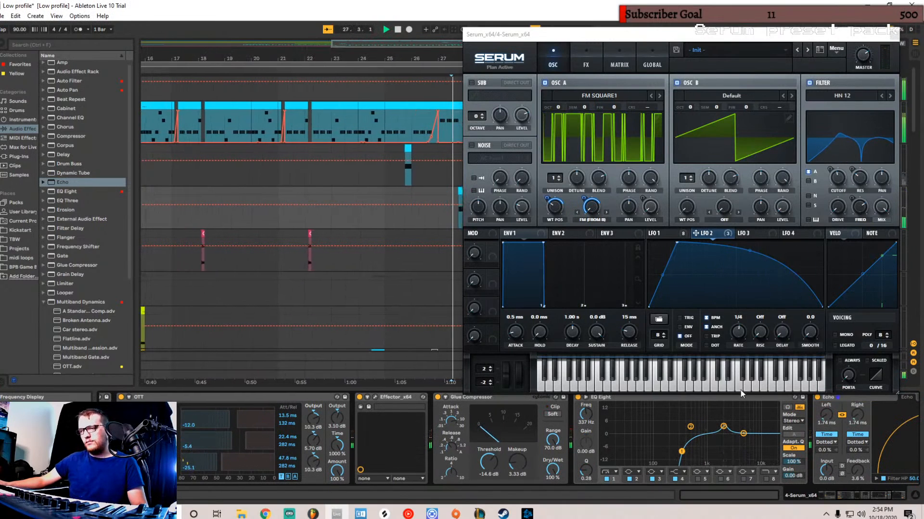
pyautogui.click(894, 34)
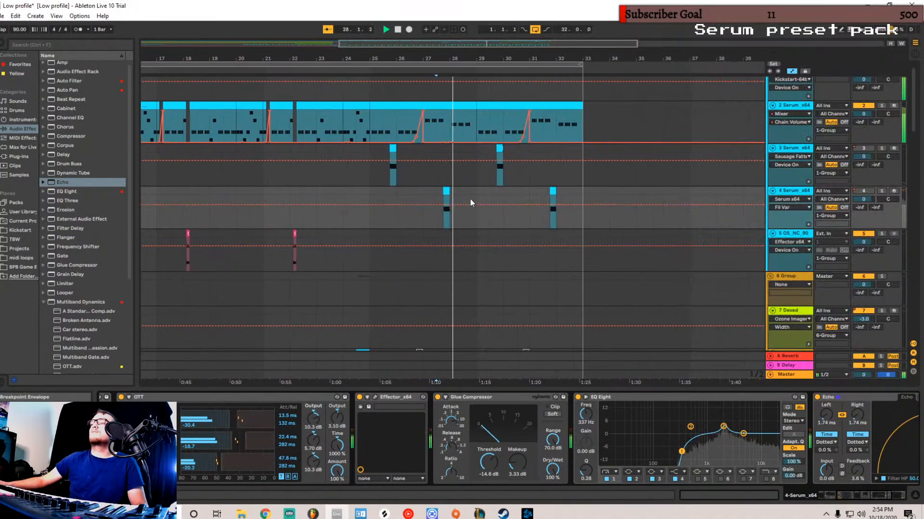
# - Check track 3's device chain and open the Effector plug-in on track 4
pyautogui.click(382, 183)
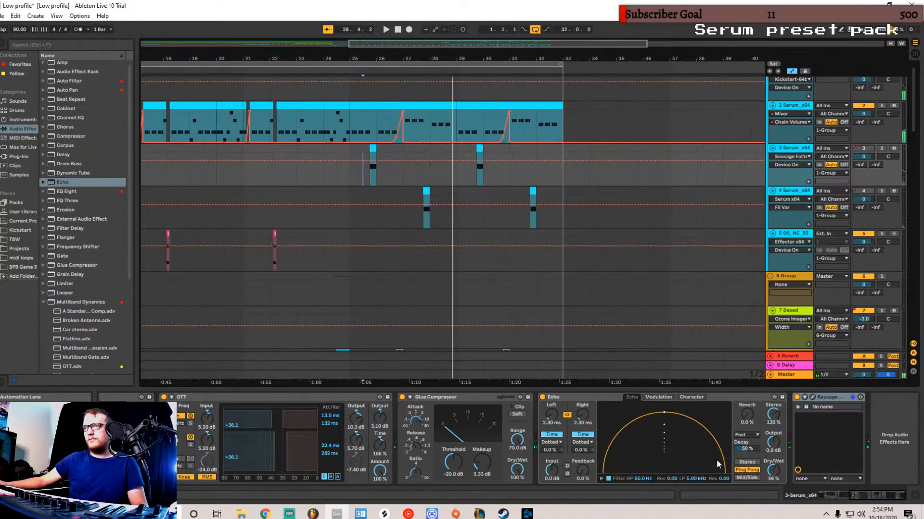
pyautogui.moveTo(856, 495); pyautogui.dragTo(907, 495)
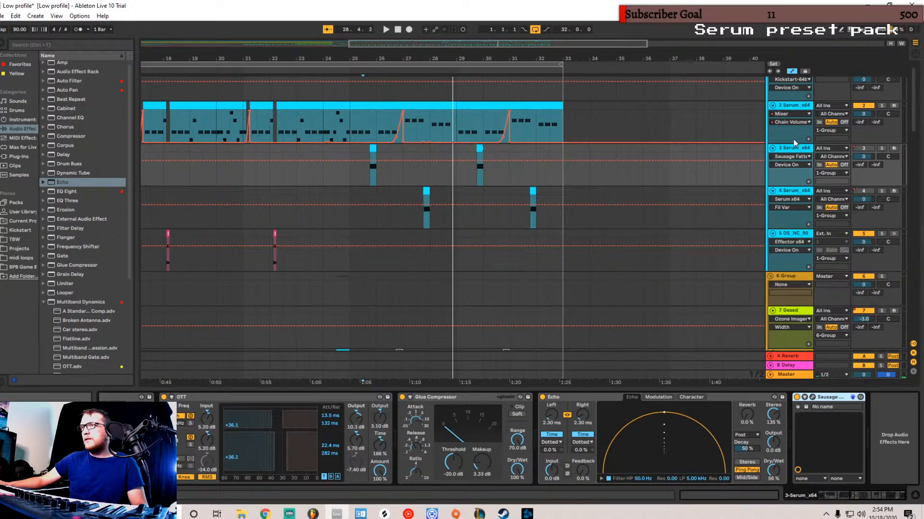
pyautogui.click(811, 191)
pyautogui.moveTo(875, 496); pyautogui.dragTo(859, 496)
pyautogui.click(452, 398)
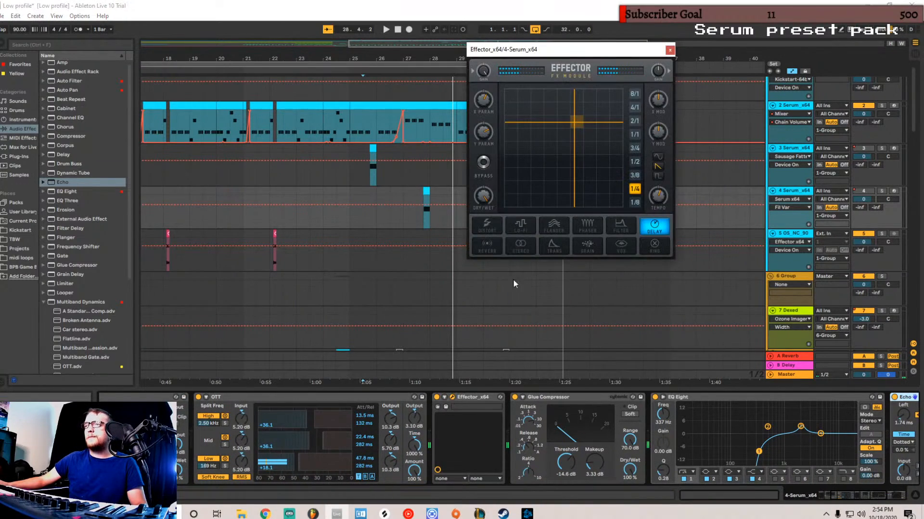
# - Move Effector's Delay XY point to slightly right of centre while auditioning the fill, keeping its window clear of the fill clips
pyautogui.press('space')
pyautogui.moveTo(578, 125); pyautogui.dragTo(593, 137)
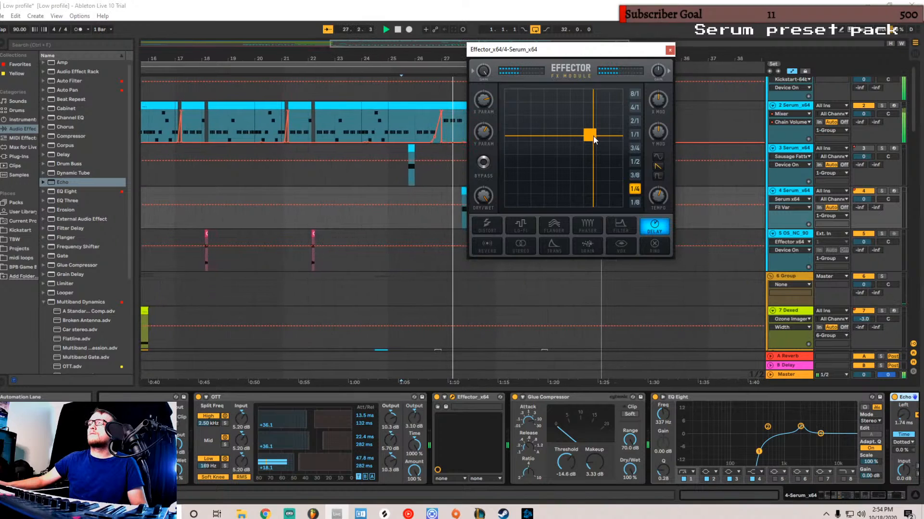
pyautogui.moveTo(593, 137); pyautogui.dragTo(563, 149)
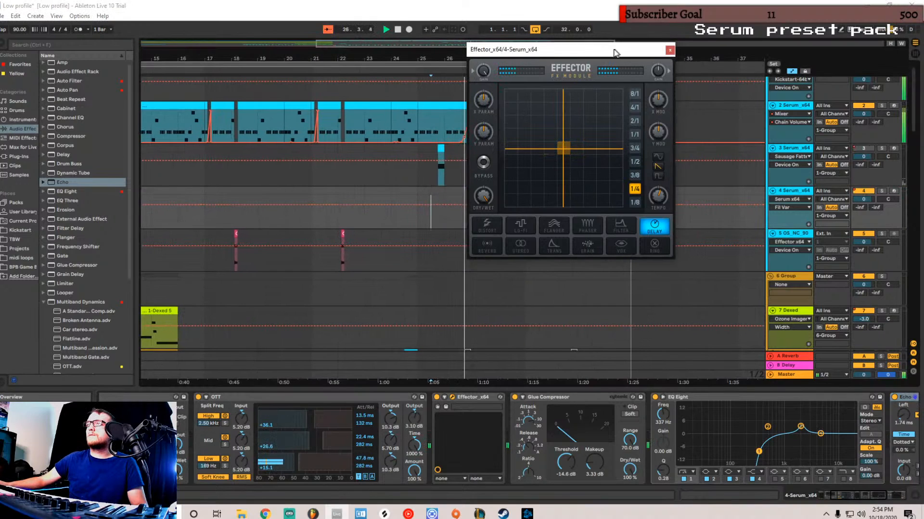
pyautogui.moveTo(567, 49); pyautogui.dragTo(305, 50)
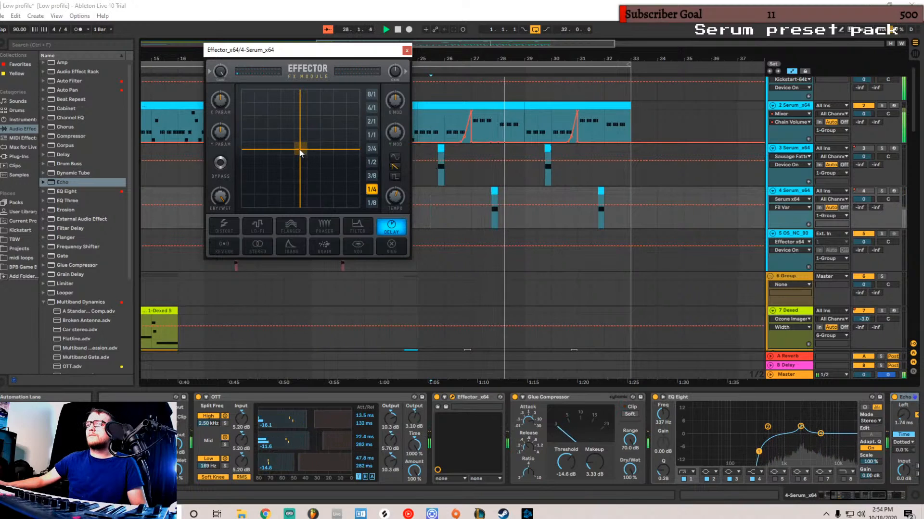
pyautogui.moveTo(300, 149); pyautogui.dragTo(312, 153)
pyautogui.press('space')
pyautogui.press('space')
pyautogui.click(501, 192)
pyautogui.press('space')
pyautogui.press('space')
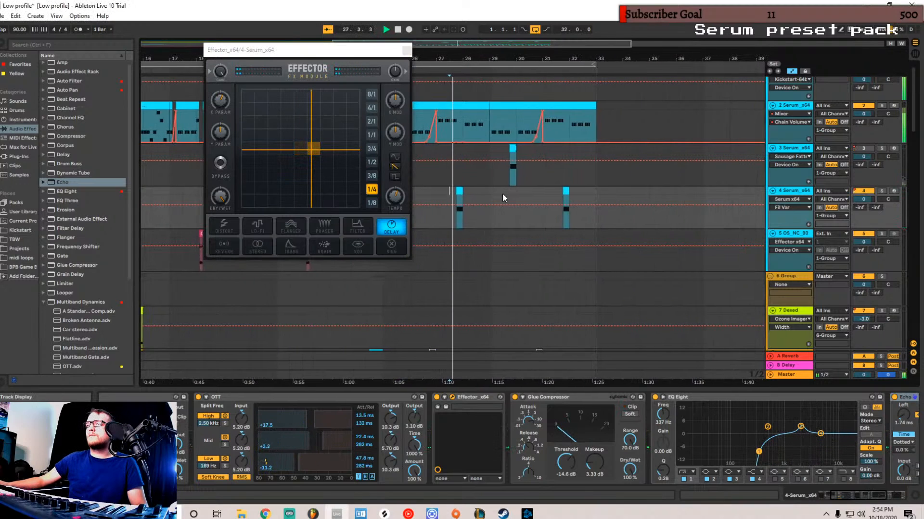
# - Move Effector's Delay XY point further right of centre at mid height, audition the fill, and close the plug-in window
pyautogui.moveTo(311, 149); pyautogui.dragTo(316, 137)
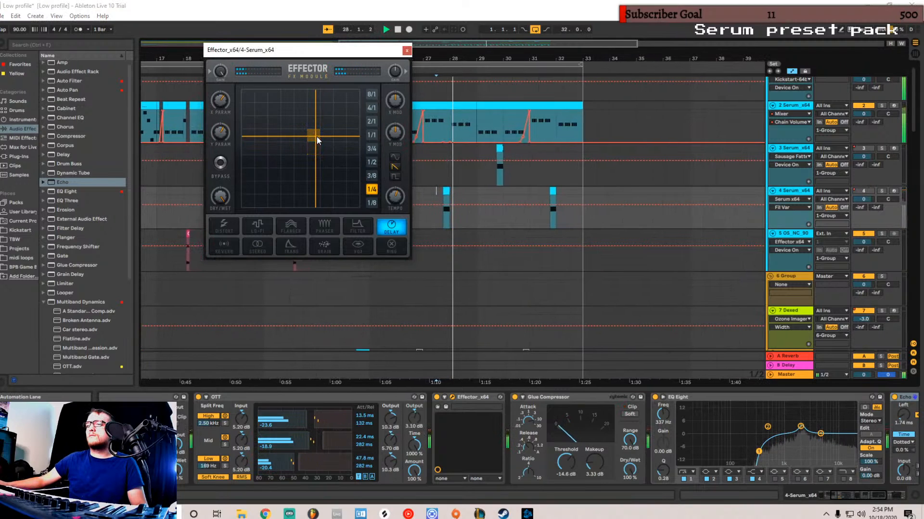
pyautogui.moveTo(316, 135); pyautogui.dragTo(327, 148)
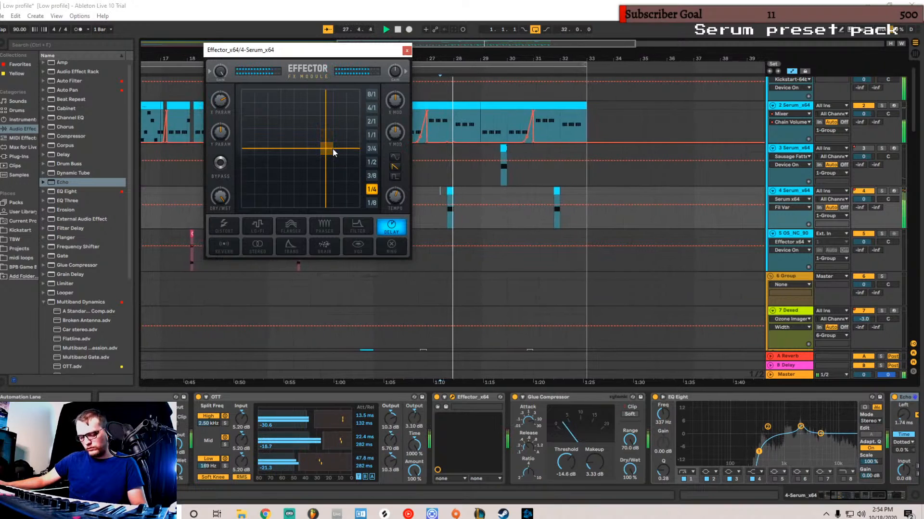
pyautogui.press('space')
pyautogui.press('space')
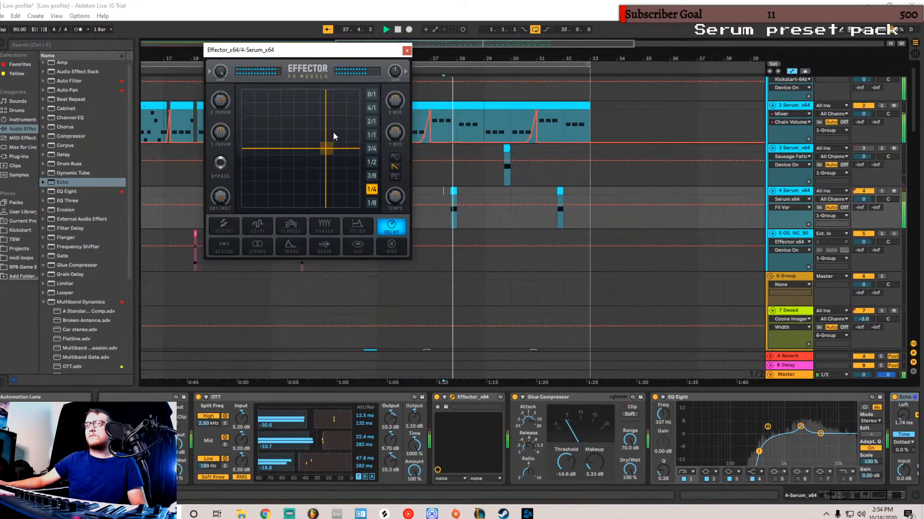
pyautogui.click(406, 50)
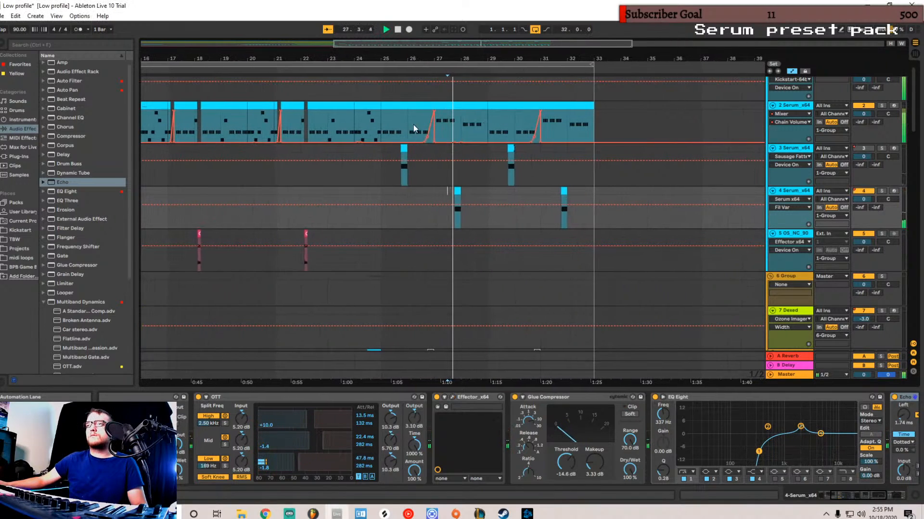
# - Audition the fills on tracks 3 and 4 against the main bass between bars 25 and 28, checking track 3's device chain
pyautogui.click(391, 168)
pyautogui.press('space')
pyautogui.press('space')
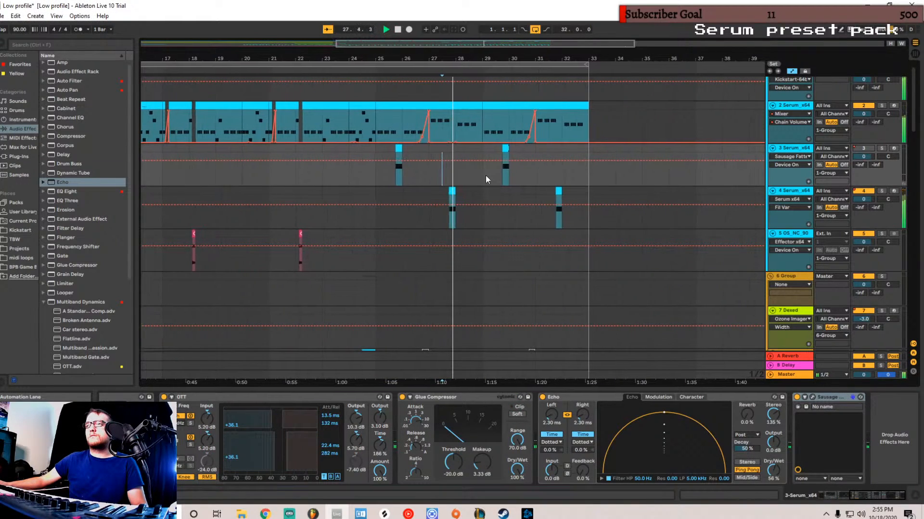
pyautogui.press('space')
pyautogui.press('space')
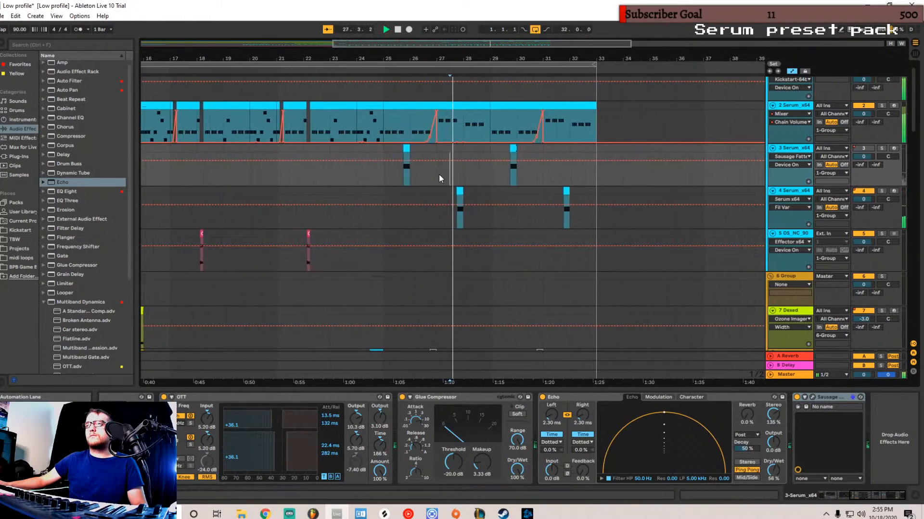
pyautogui.click(383, 168)
pyautogui.press('space')
pyautogui.press('space')
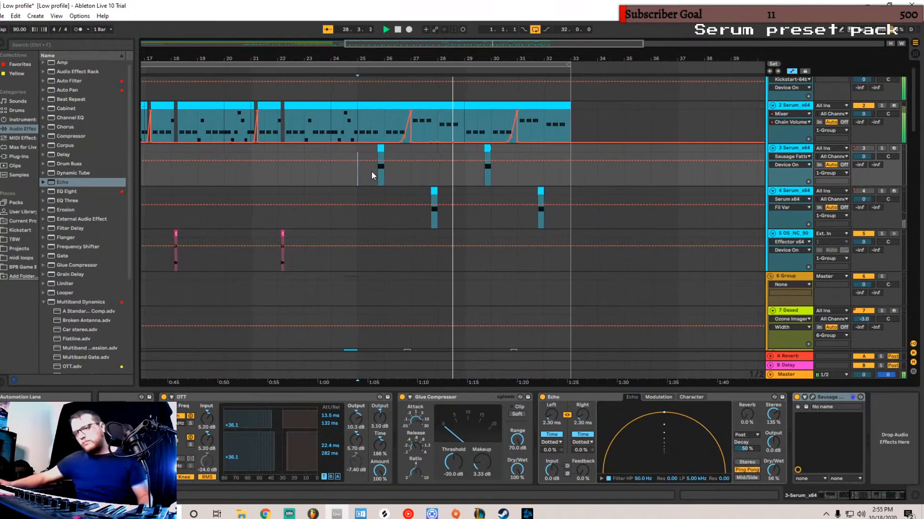
pyautogui.press('space')
pyautogui.press('space')
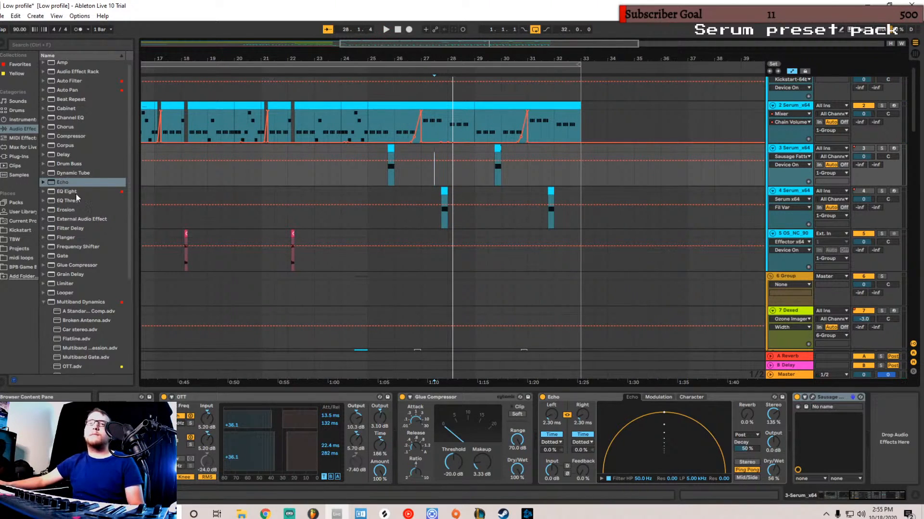
# - Add a Frequency Shifter after Echo at the end of track 4's effects chain
pyautogui.scroll(-3, 73, 251)
pyautogui.scroll(-3, 79, 279)
pyautogui.scroll(-2, 77, 291)
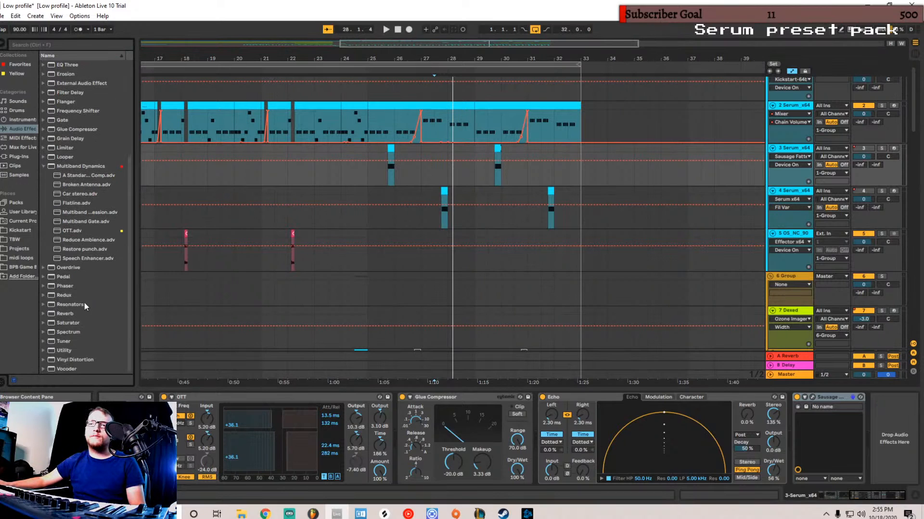
pyautogui.click(789, 191)
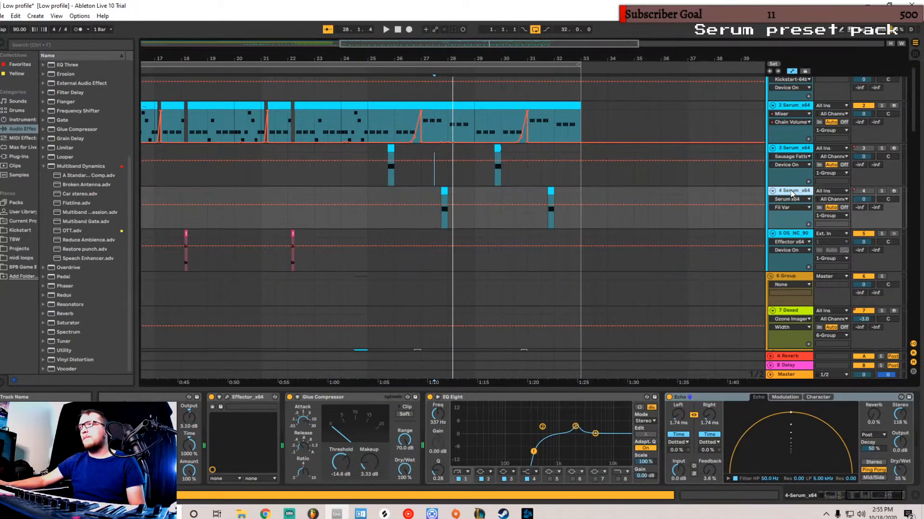
pyautogui.click(878, 492)
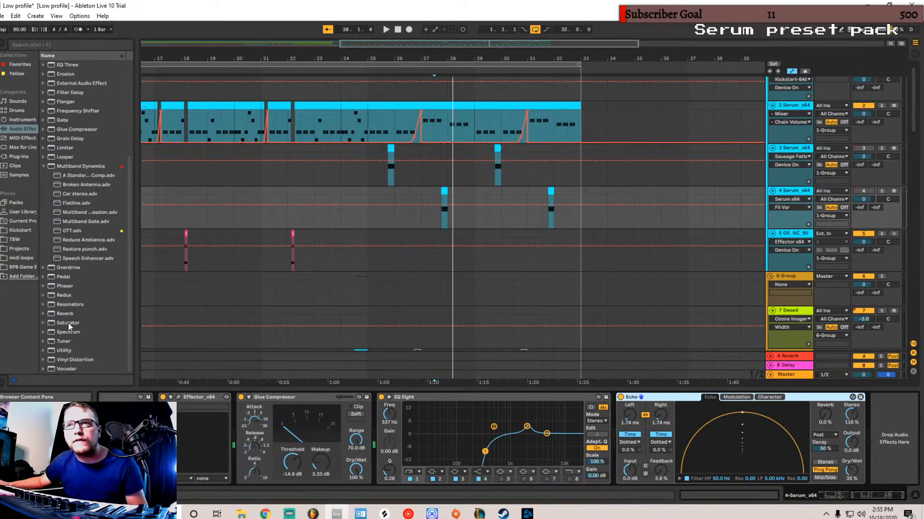
pyautogui.scroll(5, 70, 331)
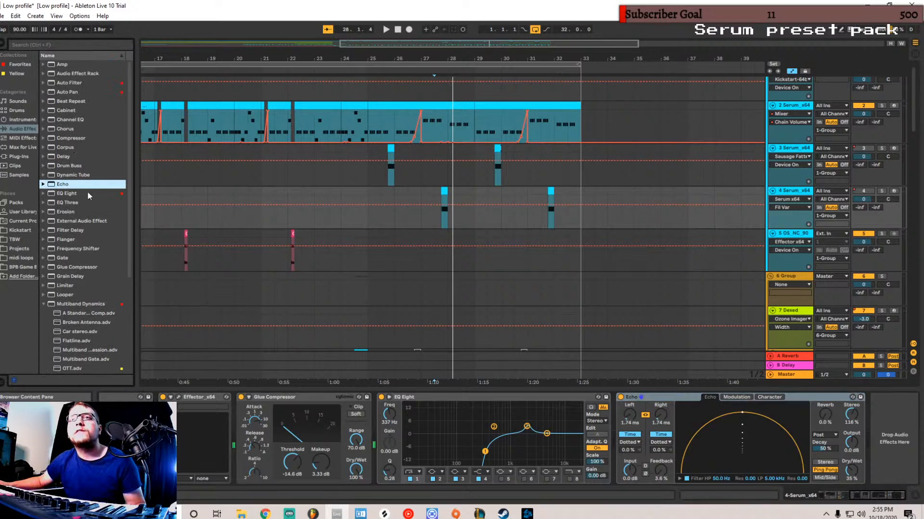
pyautogui.click(71, 247)
pyautogui.moveTo(887, 437); pyautogui.dragTo(888, 439)
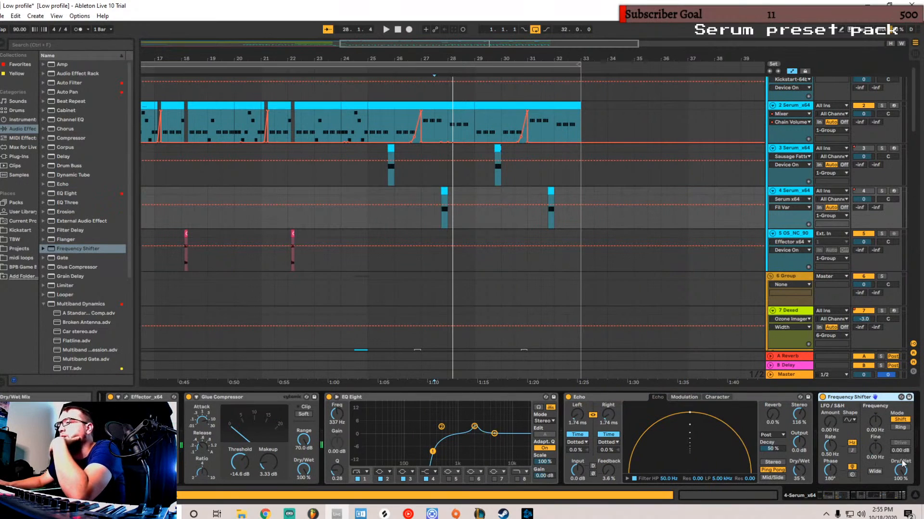
# - Automate the Frequency Shifter's Fine value to curve downward across track 4's fill at bar 27.4, reset to 0.00 Hz at its end, and audition it
pyautogui.rightClick(877, 448)
pyautogui.click(813, 452)
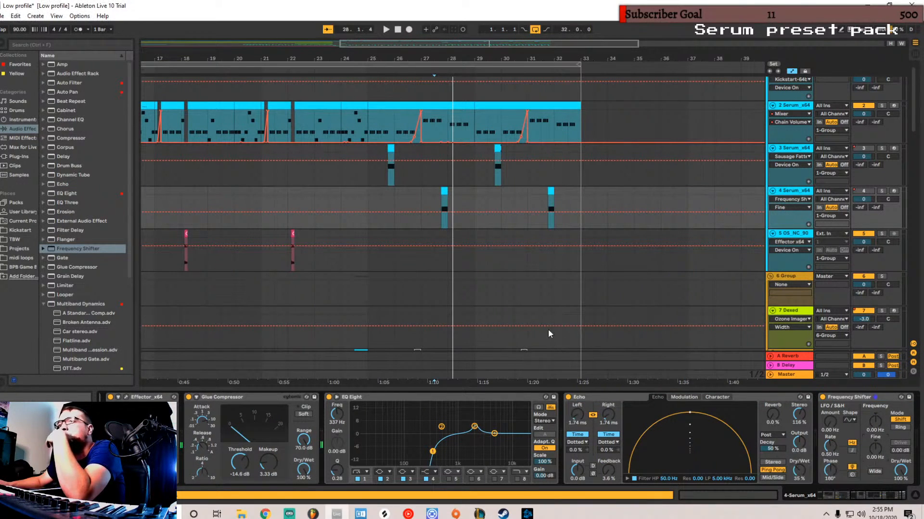
pyautogui.moveTo(475, 47); pyautogui.dragTo(518, 128)
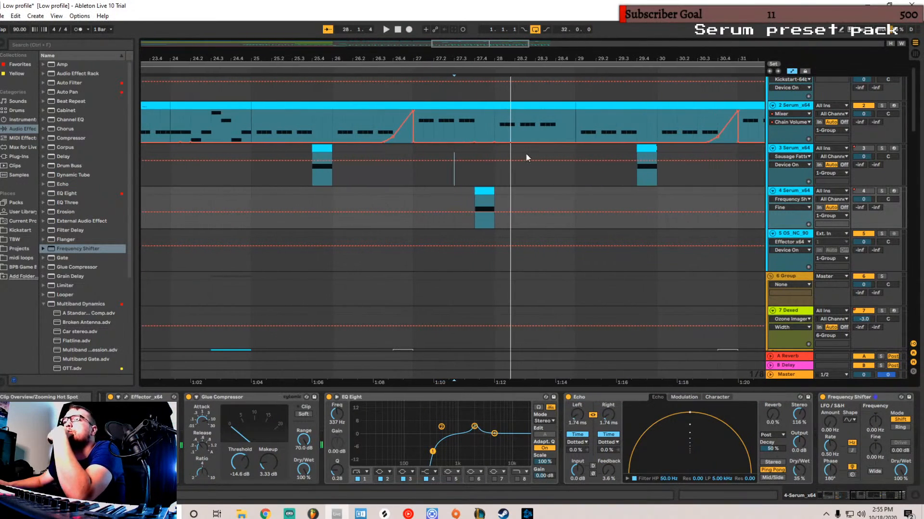
pyautogui.click(475, 212)
pyautogui.click(495, 213)
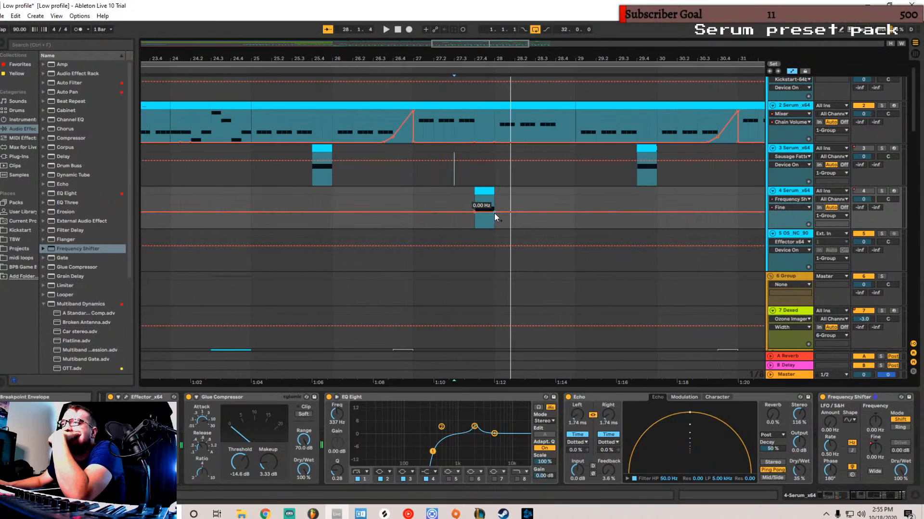
pyautogui.moveTo(495, 213); pyautogui.dragTo(494, 223)
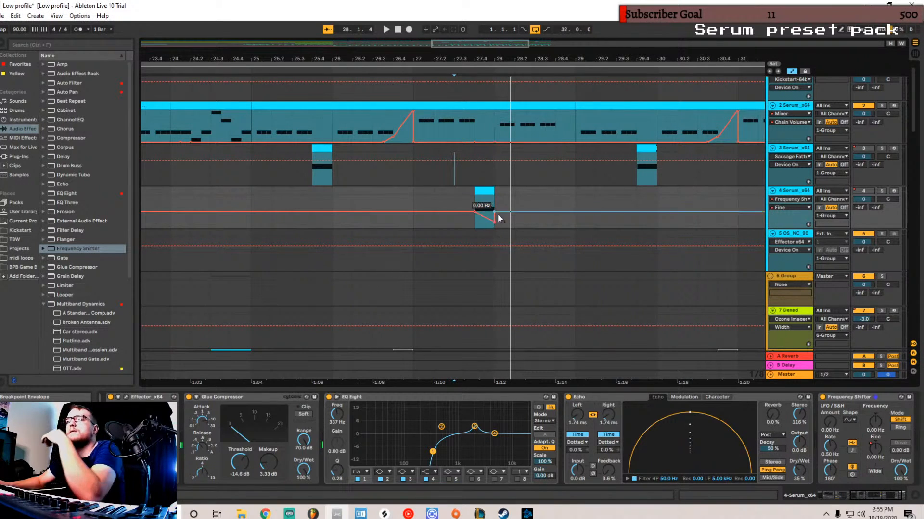
pyautogui.press('space')
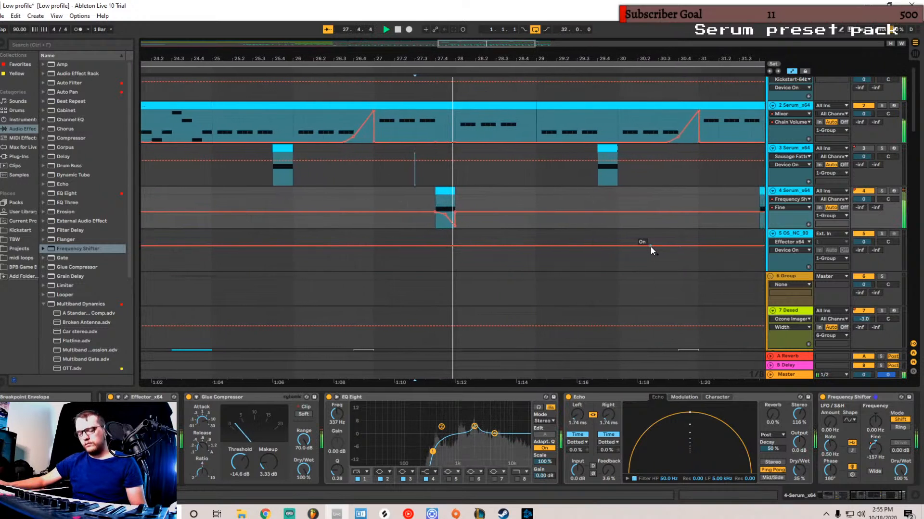
pyautogui.press('space')
pyautogui.press('space')
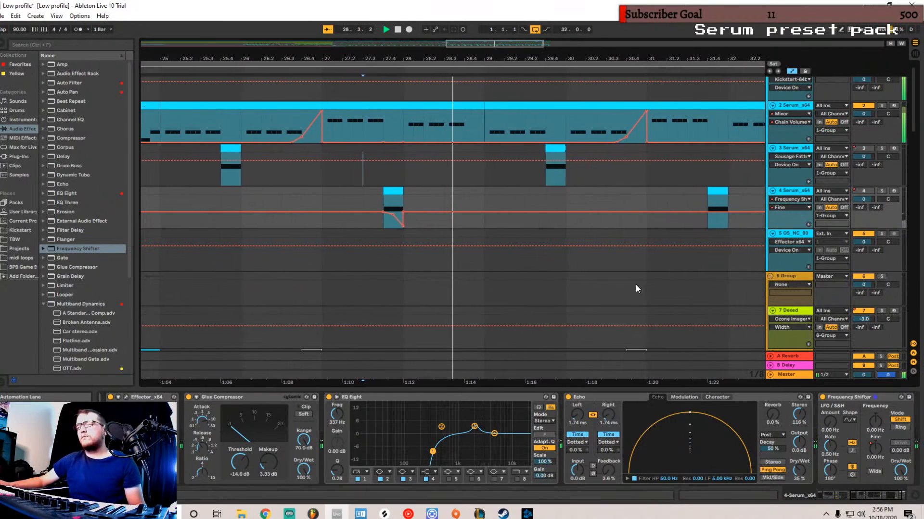
pyautogui.press('space')
# - Duplicate track 4's four-bar section starting at the bar 27.4 fill so the second fill gets the same Fine automation
pyautogui.moveTo(501, 44); pyautogui.dragTo(502, 23)
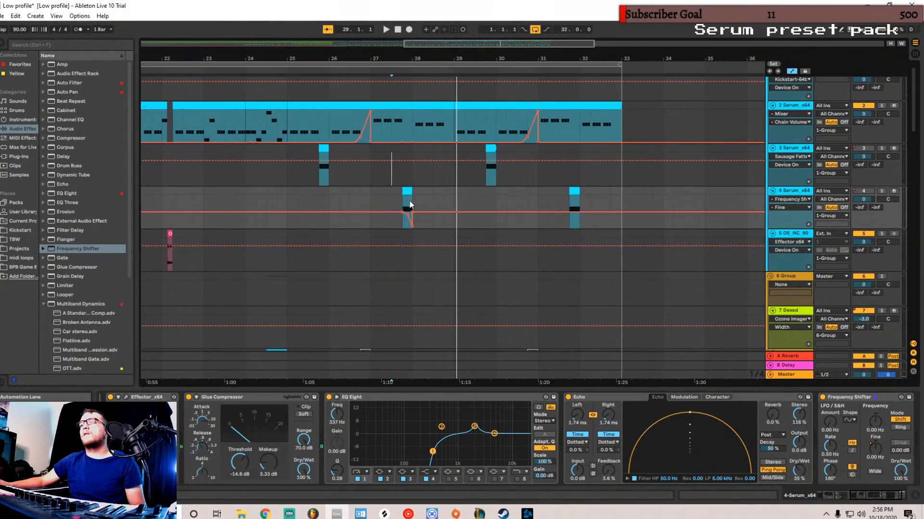
pyautogui.moveTo(571, 207); pyautogui.dragTo(393, 200)
pyautogui.hotkey('ctrl', 'd')
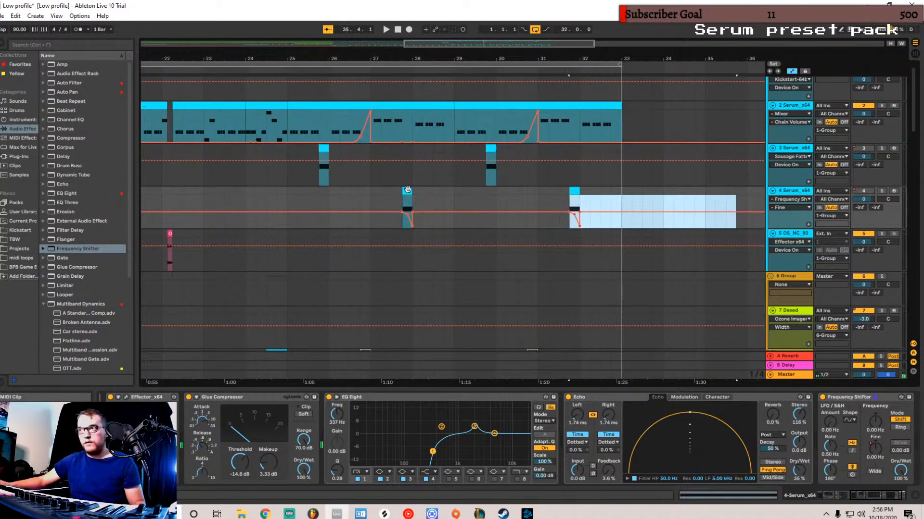
# - Move both track 4 fills with their automation one bar later, to bars 28.4 and 32.4
pyautogui.click(443, 190)
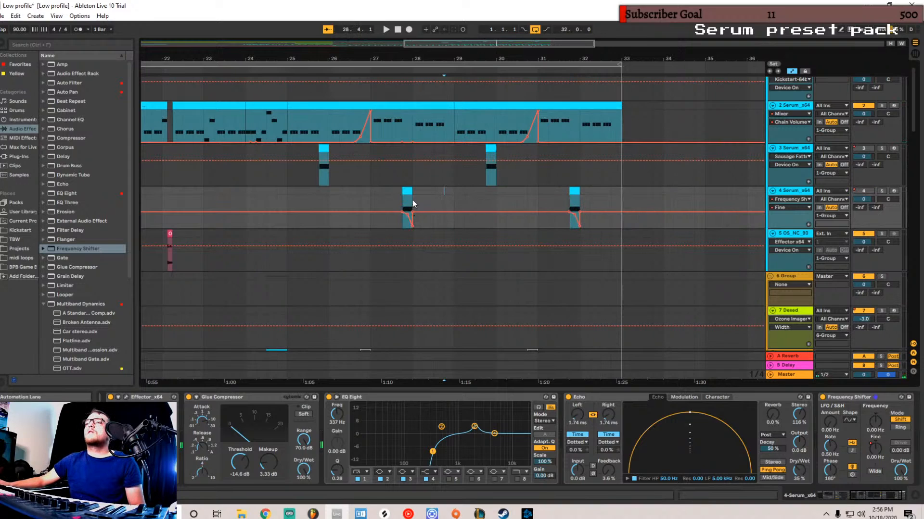
pyautogui.moveTo(403, 194); pyautogui.dragTo(609, 228)
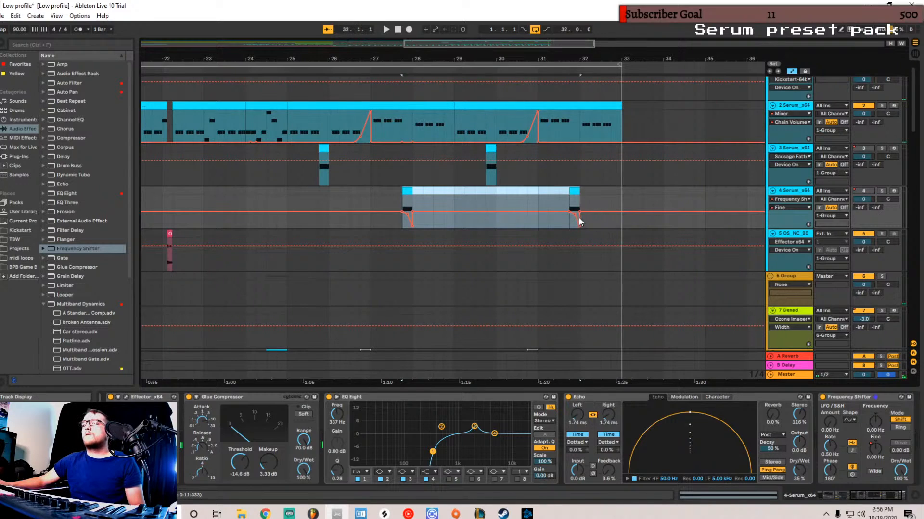
pyautogui.moveTo(572, 193); pyautogui.dragTo(612, 195)
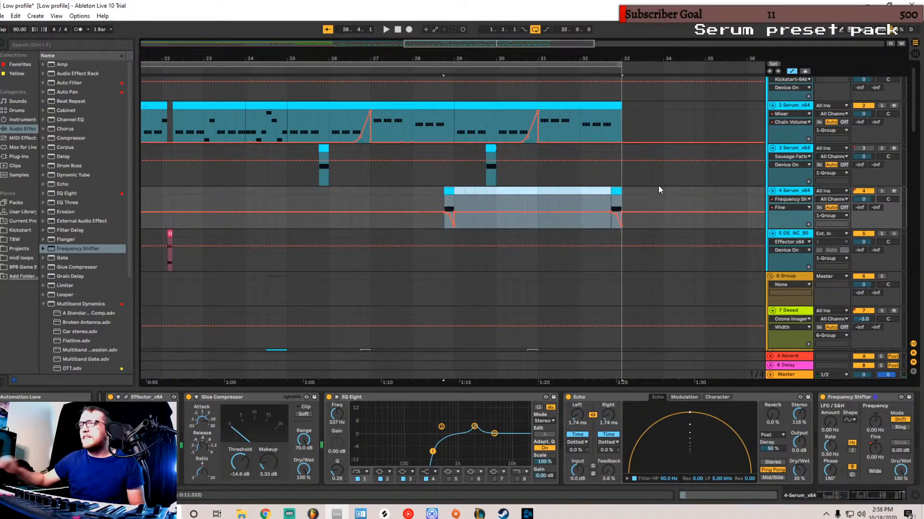
# - Move the two tb_music vocal clips on track 29 one bar earlier, to bars 27.4 and 31.4
pyautogui.scroll(-4, 627, 170)
pyautogui.scroll(-14, 627, 200)
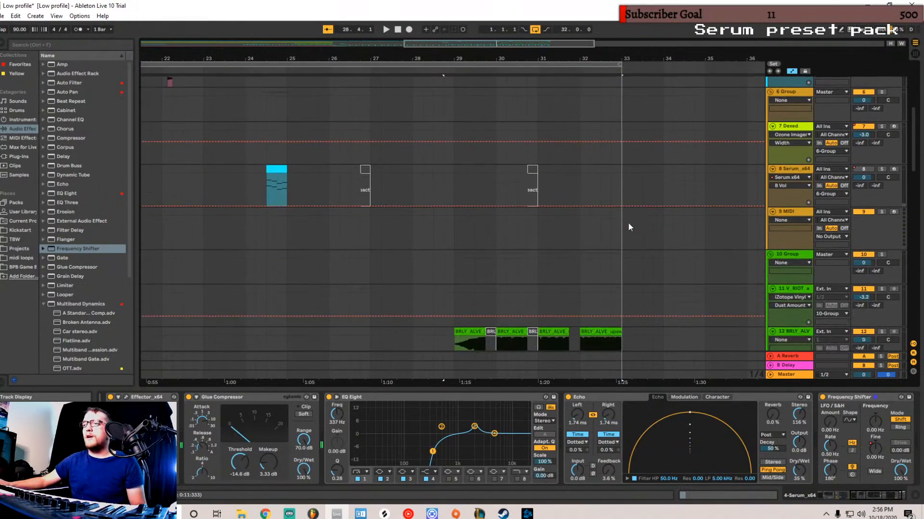
pyautogui.scroll(-12, 547, 271)
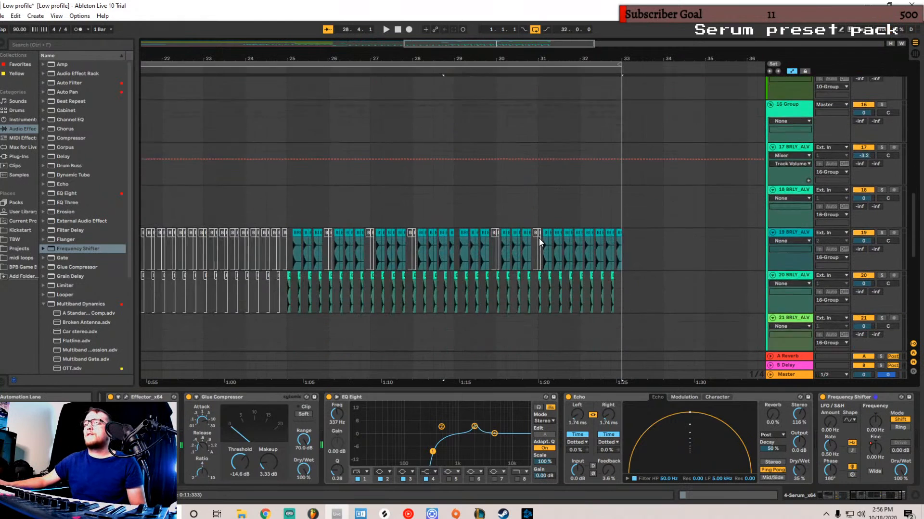
pyautogui.scroll(-2, 583, 239)
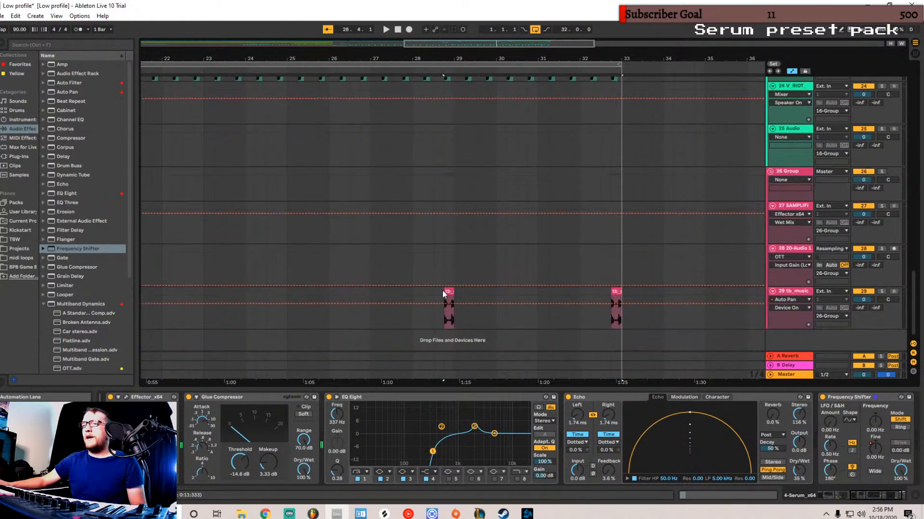
pyautogui.moveTo(443, 296); pyautogui.dragTo(572, 291)
# - Audition the swapped vocal and Serum fills from bar 27.4 while reviewing the tracks up to the first group
pyautogui.press('space')
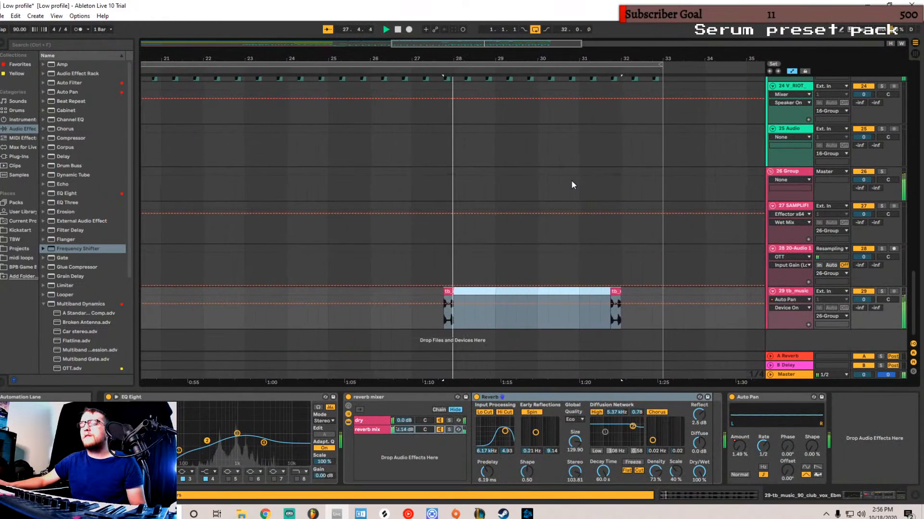
pyautogui.scroll(8, 571, 181)
pyautogui.scroll(10, 720, 183)
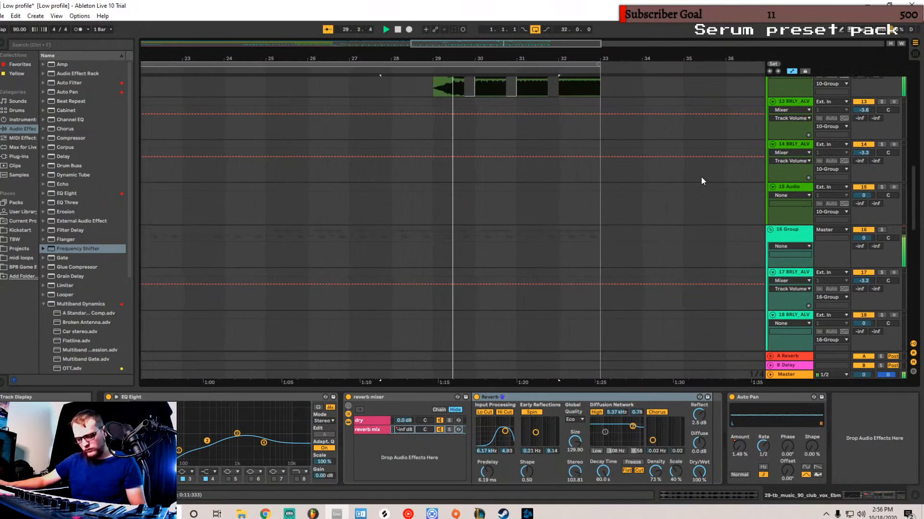
pyautogui.scroll(12, 686, 174)
pyautogui.scroll(8, 663, 171)
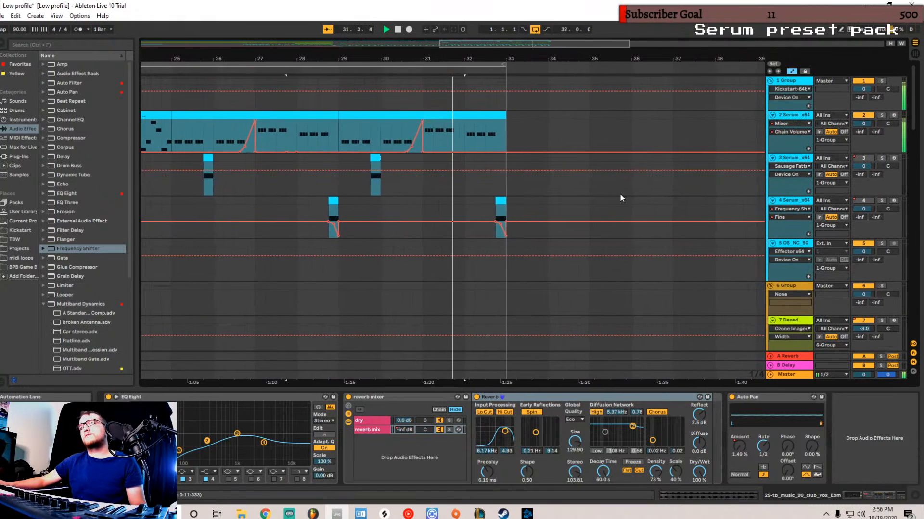
# - Shorten the last upsweep clip on track 12 by one beat so it ends at bar 32.4
pyautogui.scroll(-10, 616, 197)
pyautogui.scroll(-1, 533, 246)
pyautogui.press('space')
pyautogui.moveTo(477, 225); pyautogui.dragTo(468, 224)
# - Audition the arrangement across the loop restart at bar 1 and review the Dexed and Serum tracks
pyautogui.press('space')
pyautogui.scroll(2, 541, 185)
pyautogui.scroll(4, 527, 181)
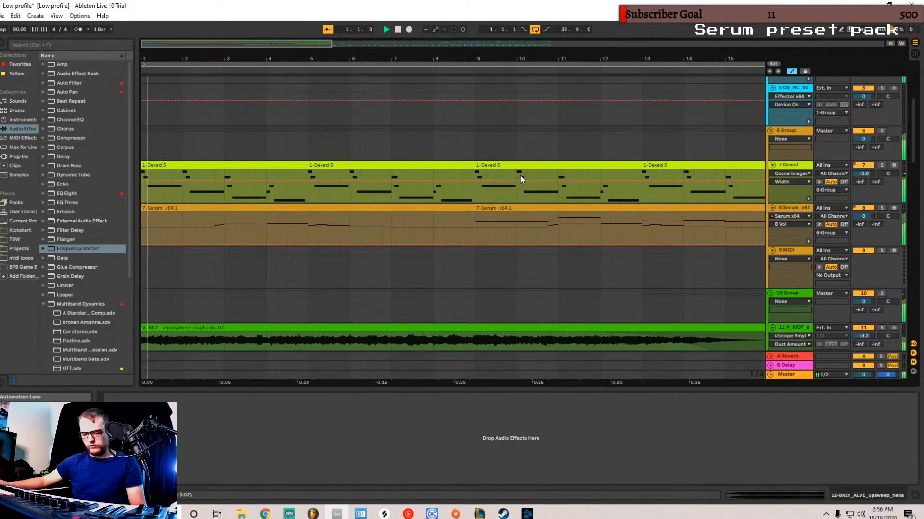
pyautogui.scroll(-4, 520, 175)
pyautogui.scroll(3, 517, 173)
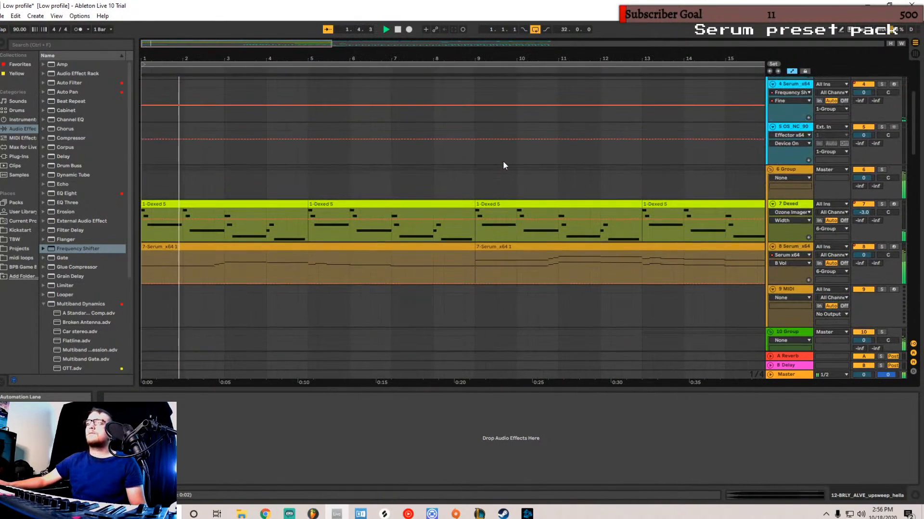
# - Return to the closing bars and select track 4's fill at bar 28.4 to show its device chain
pyautogui.moveTo(310, 44); pyautogui.dragTo(611, 60)
pyautogui.scroll(3, 470, 157)
pyautogui.scroll(1, 470, 158)
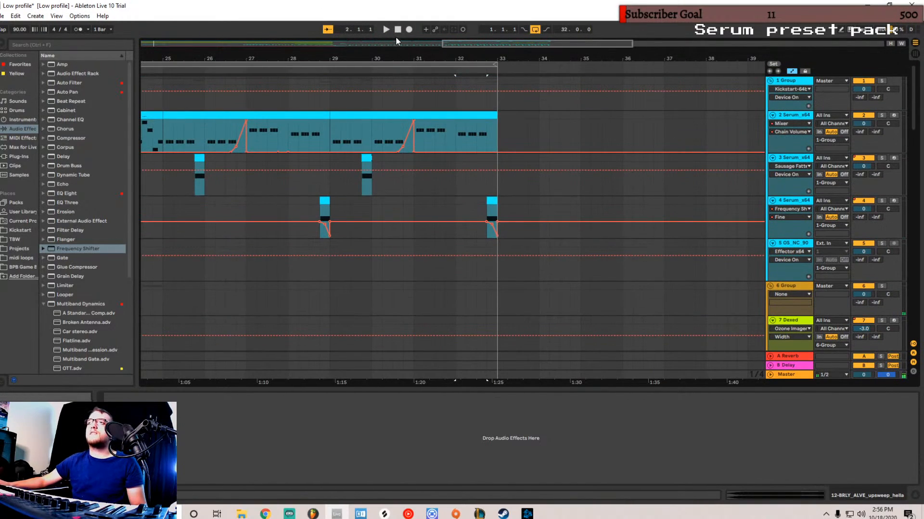
pyautogui.moveTo(517, 47); pyautogui.dragTo(503, 42)
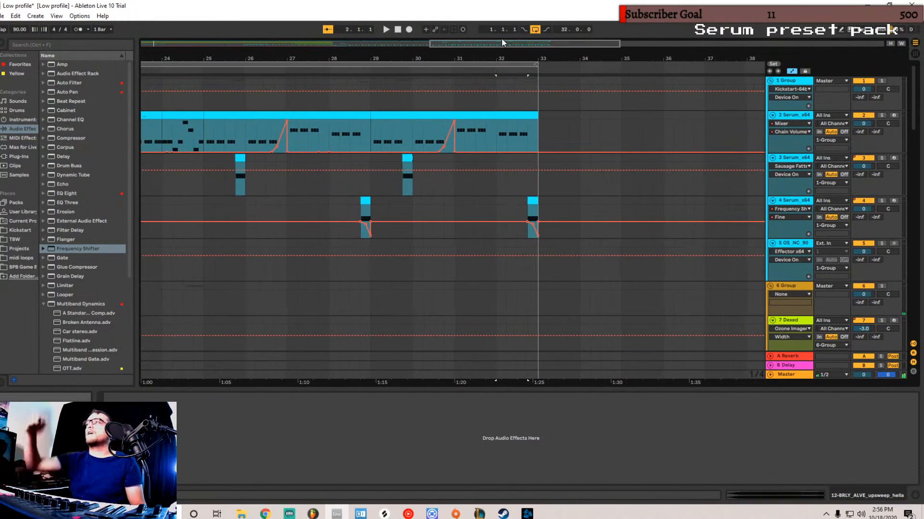
pyautogui.click(362, 202)
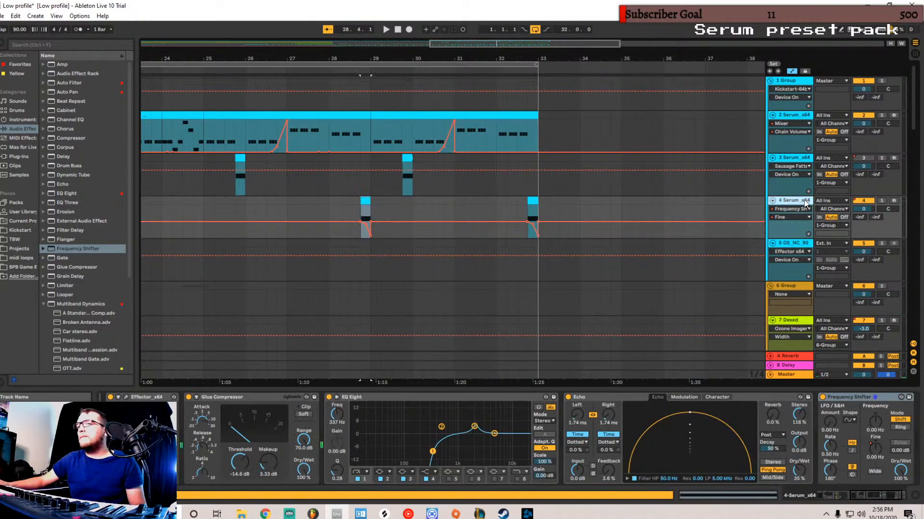
# - Open track 4's Effector and Serum plug-ins and space the spikes of Serum's LFO 1 more evenly
pyautogui.click(126, 398)
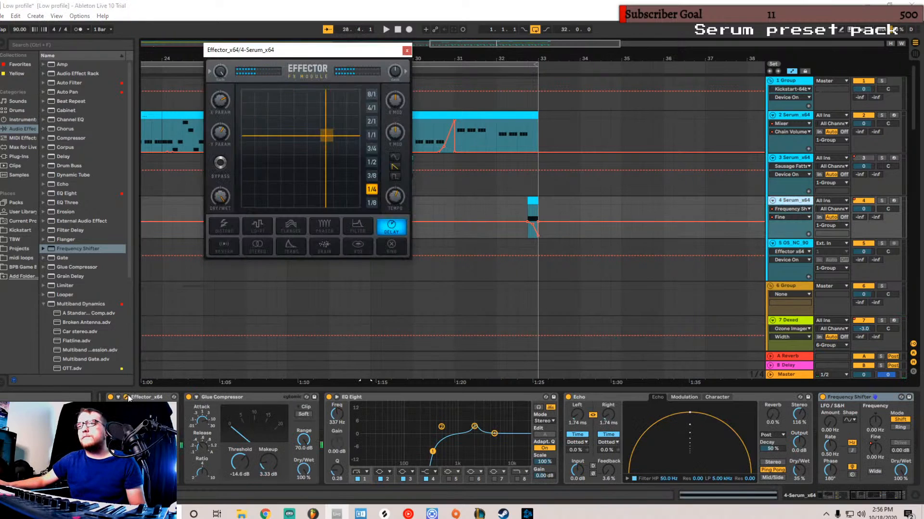
pyautogui.moveTo(857, 494); pyautogui.dragTo(471, 508)
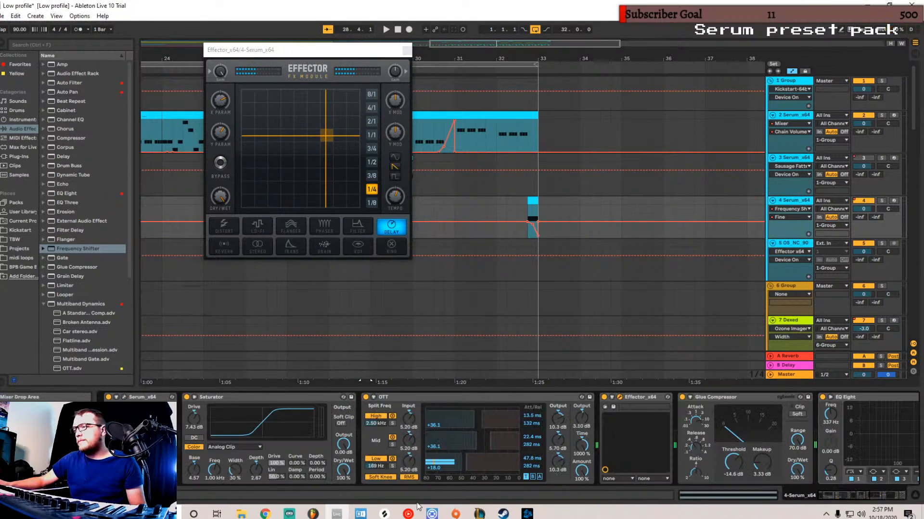
pyautogui.click(125, 397)
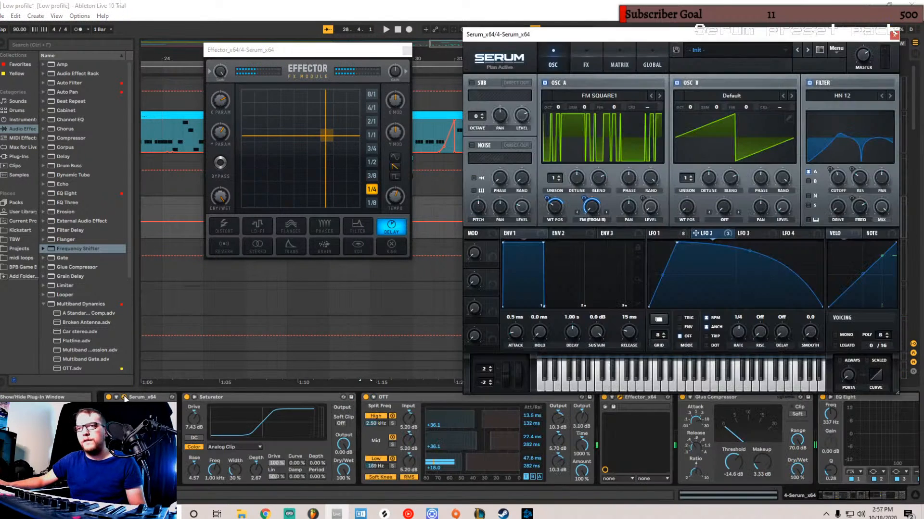
pyautogui.click(662, 233)
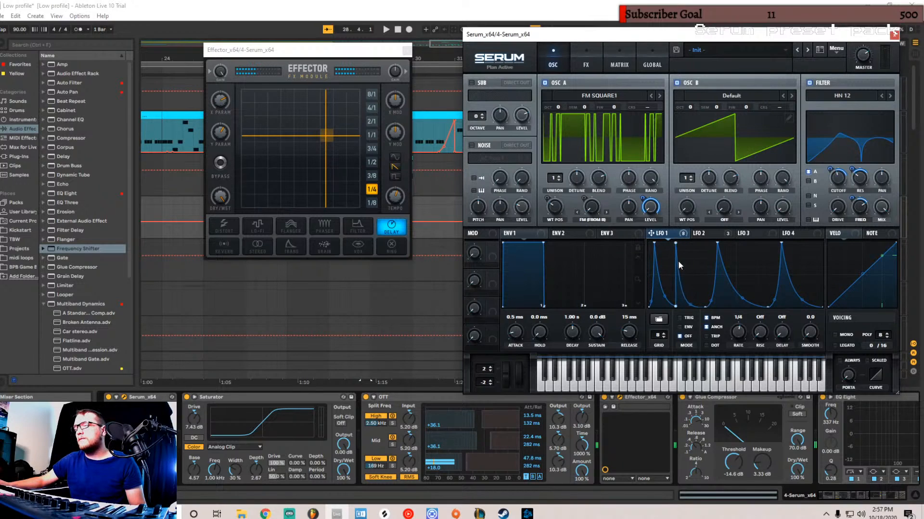
pyautogui.press('space')
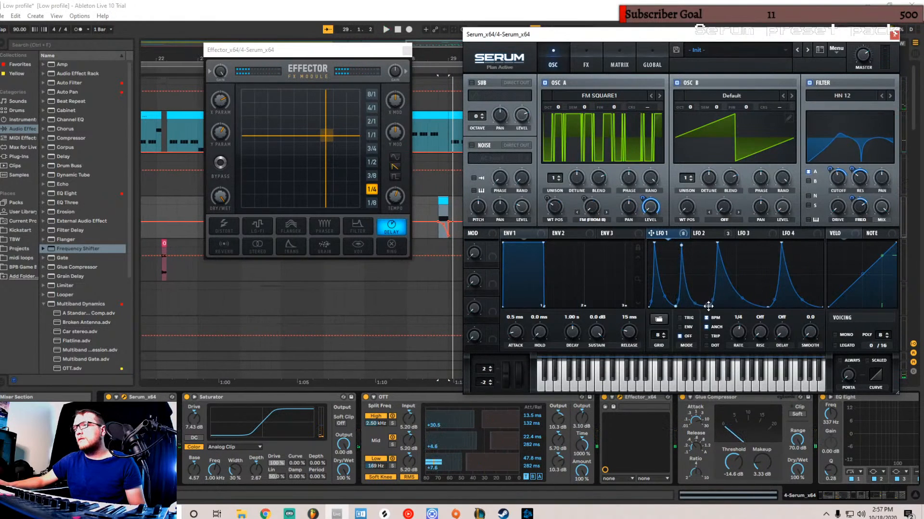
pyautogui.press('space')
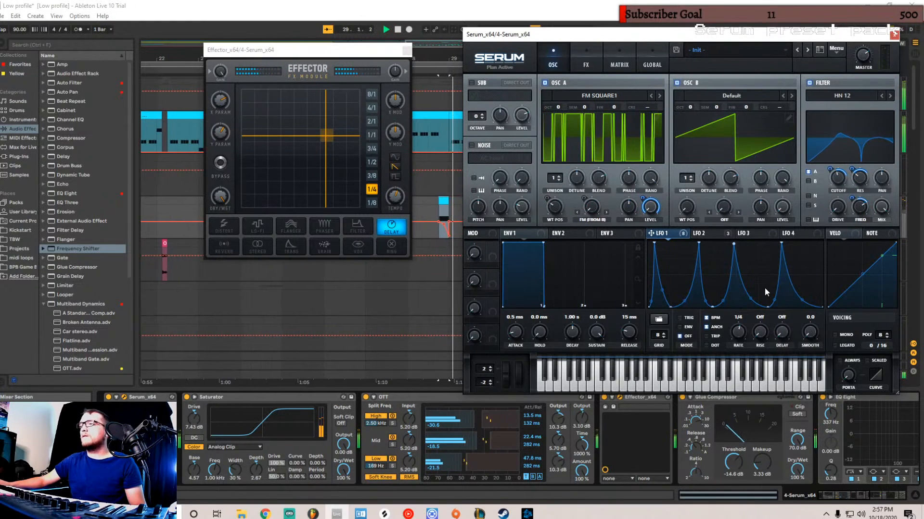
# - Shift the third spike of LFO 1 slightly later, audition the fill at bar 28.4 and close Serum
pyautogui.press('space')
pyautogui.moveTo(734, 244); pyautogui.dragTo(738, 246)
pyautogui.press('space')
pyautogui.press('space')
pyautogui.press('space')
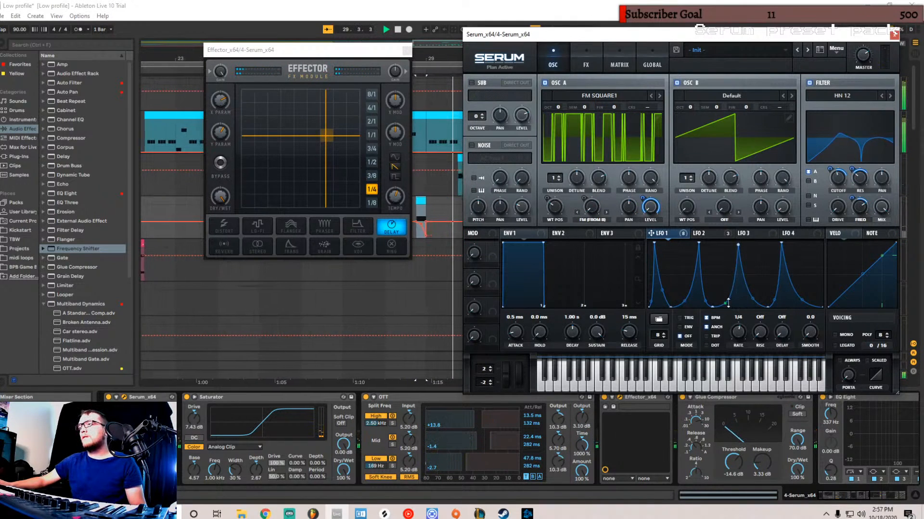
pyautogui.press('space')
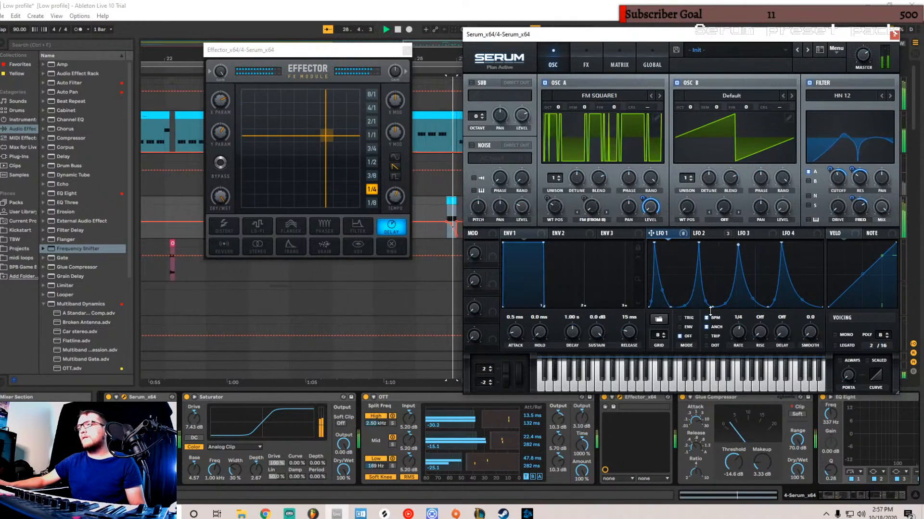
pyautogui.press('space')
pyautogui.press('space')
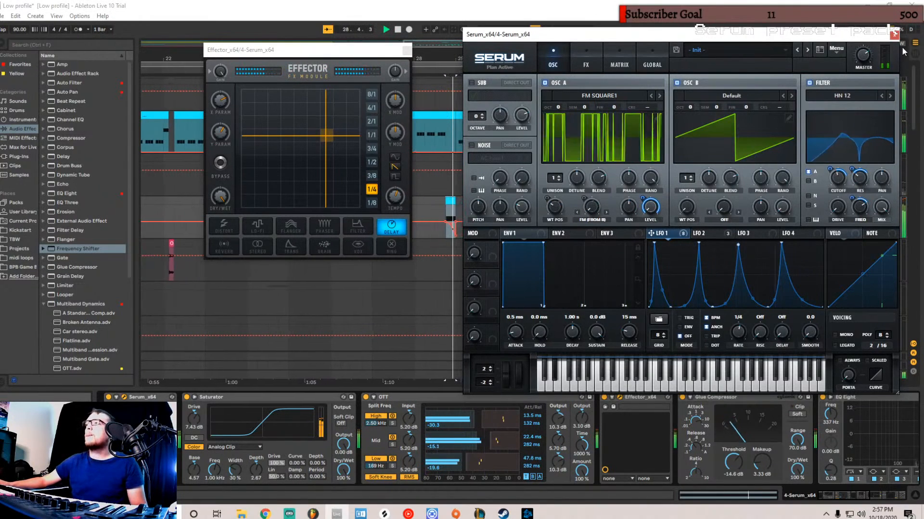
pyautogui.click(894, 34)
# - Lower both X and Y values of Effector's delay while playing track 4's fill
pyautogui.moveTo(340, 134); pyautogui.dragTo(354, 155)
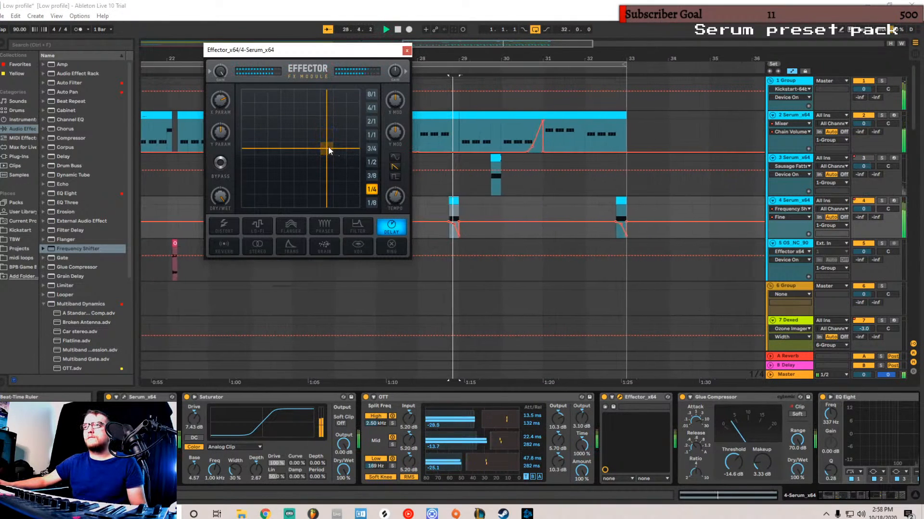
pyautogui.moveTo(327, 151); pyautogui.dragTo(314, 162)
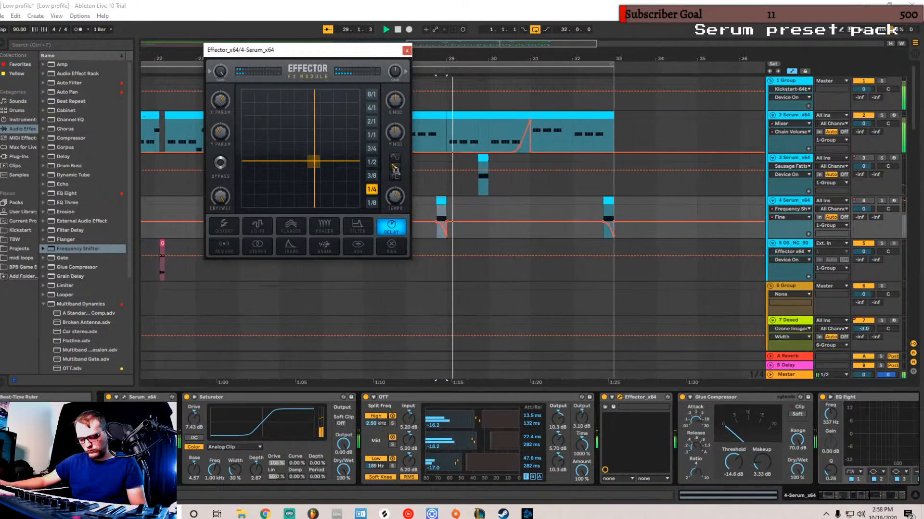
pyautogui.moveTo(316, 161); pyautogui.dragTo(303, 158)
pyautogui.press('space')
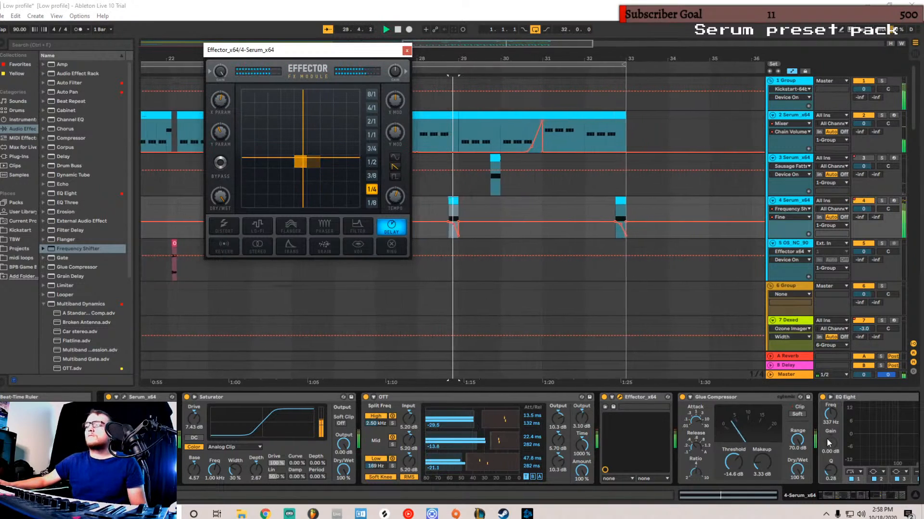
# - Lower the low cut in track 4's EQ Eight to 150 Hz and set band 4 to 5.99 kHz with 2.60 dB gain
pyautogui.click(873, 500)
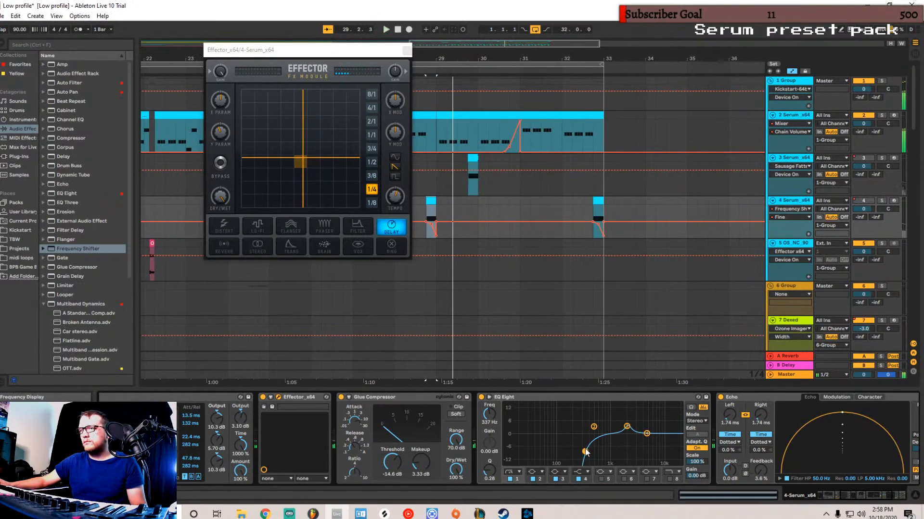
pyautogui.press('space')
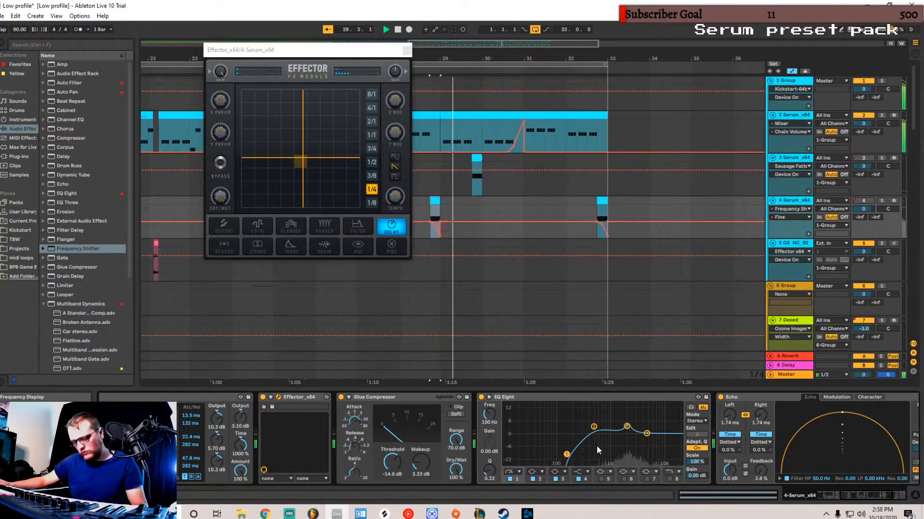
pyautogui.moveTo(646, 434); pyautogui.dragTo(650, 429)
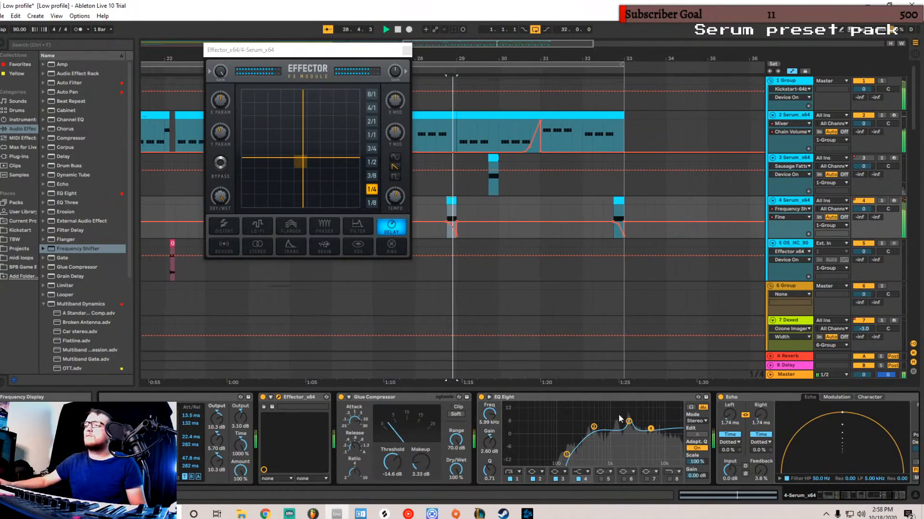
# - Set EQ Eight's band 2 to 323 Hz with 2.11 dB gain and audition the result
pyautogui.moveTo(594, 427); pyautogui.dragTo(596, 432)
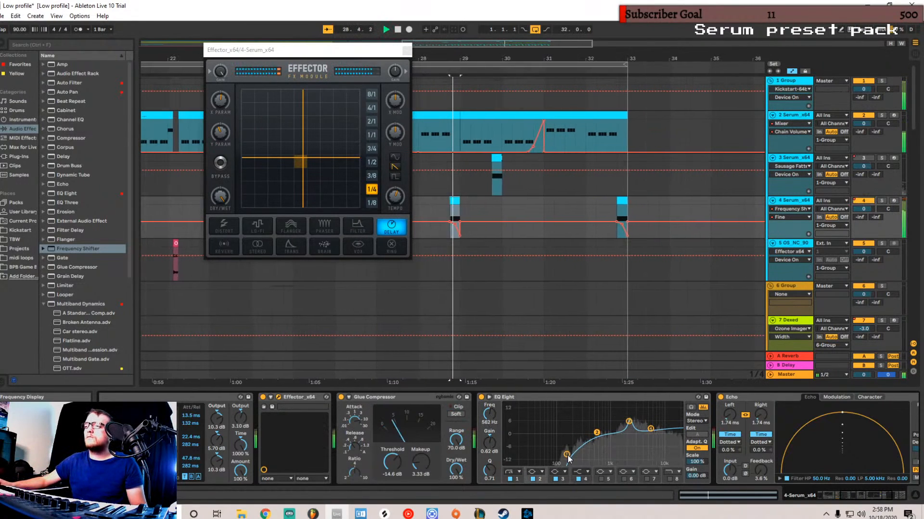
pyautogui.moveTo(596, 433)
pyautogui.mouseDown()
pyautogui.moveTo(566, 455)
pyautogui.moveTo(584, 429)
pyautogui.mouseUp()
pyautogui.press('space')
pyautogui.press('space')
pyautogui.press('space')
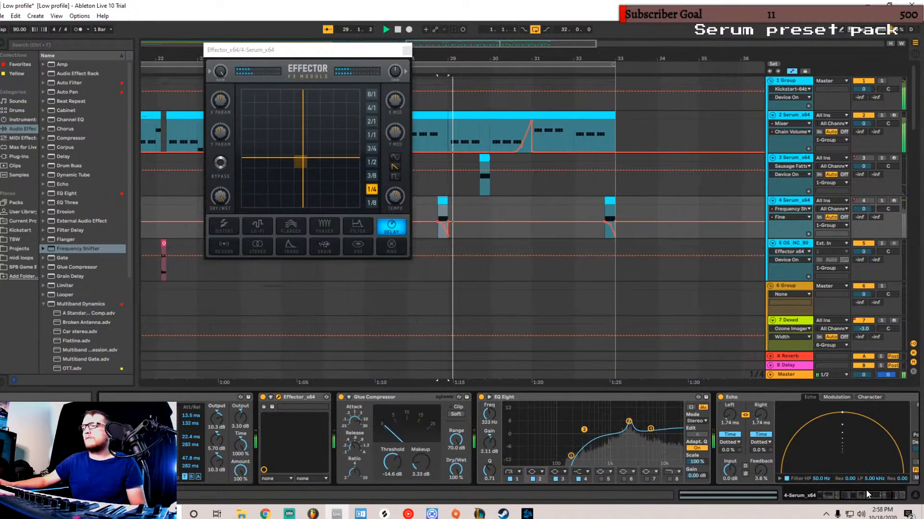
# - Audition track 4's fill while reviewing its Frequency Shifter and Effector's tempo setting
pyautogui.scroll(-3, 866, 486)
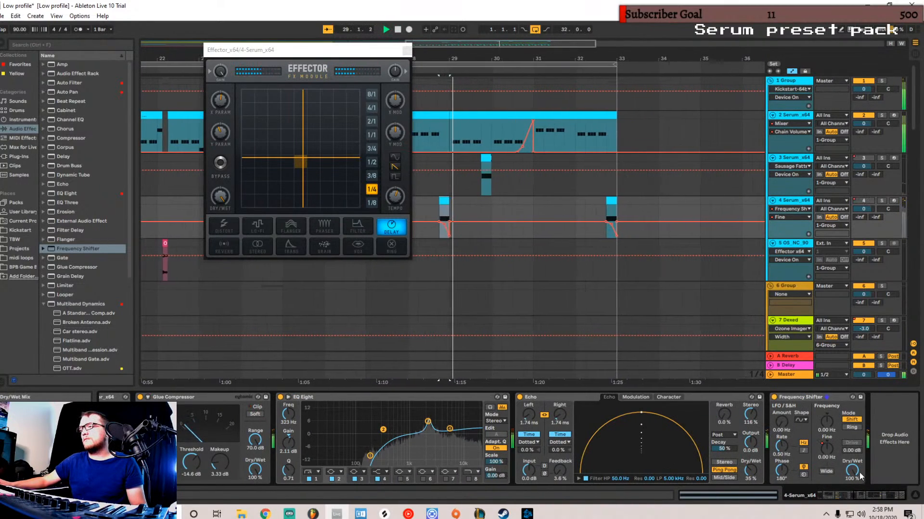
pyautogui.press('space')
pyautogui.press('space')
pyautogui.scroll(5, 879, 494)
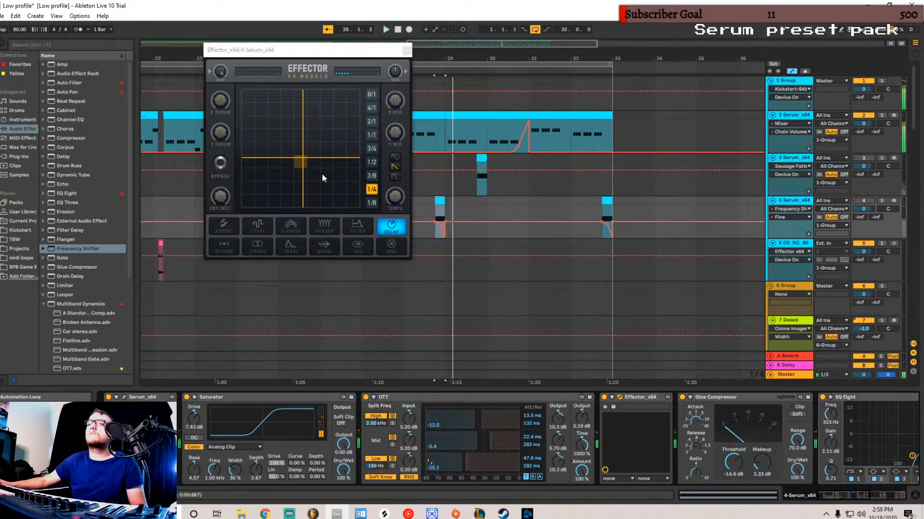
pyautogui.click(406, 203)
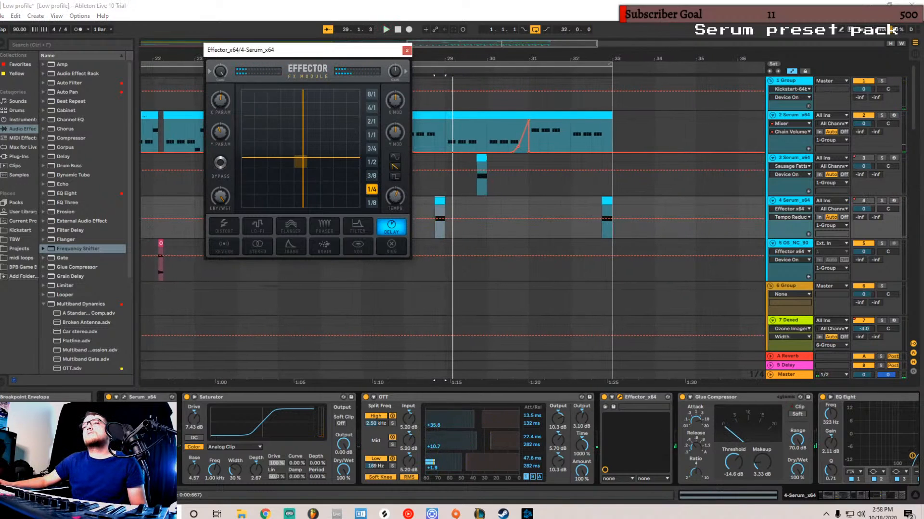
pyautogui.click(866, 498)
pyautogui.press('space')
# - Open the effects of track 4's Serum and set the delay feedback to 24%
pyautogui.click(124, 397)
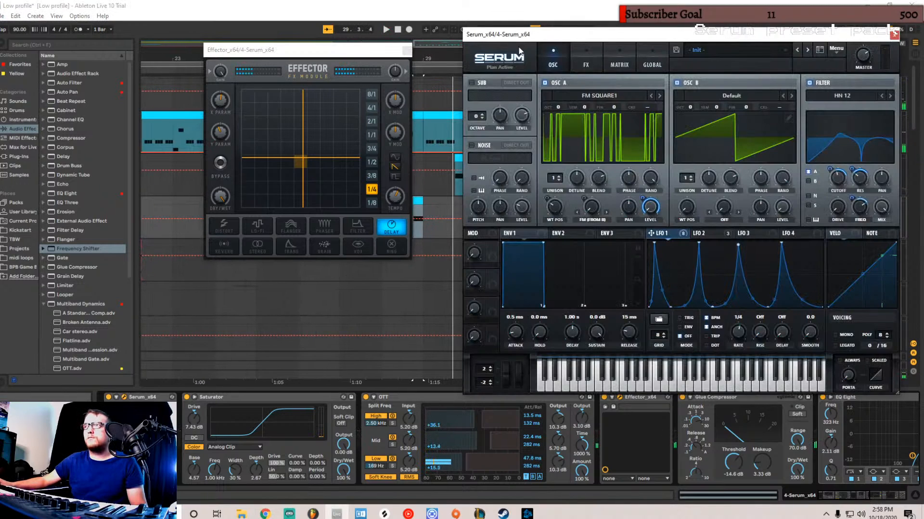
pyautogui.click(584, 64)
pyautogui.moveTo(616, 172); pyautogui.dragTo(621, 186)
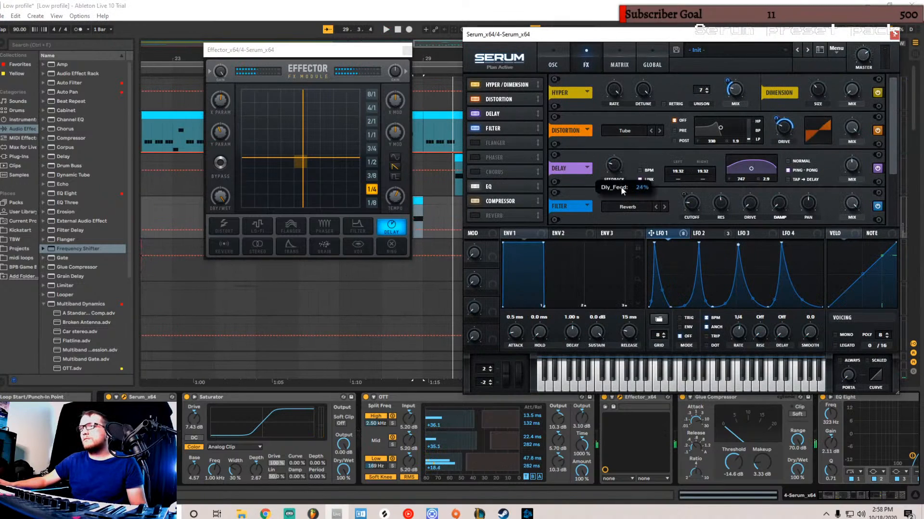
pyautogui.press('space')
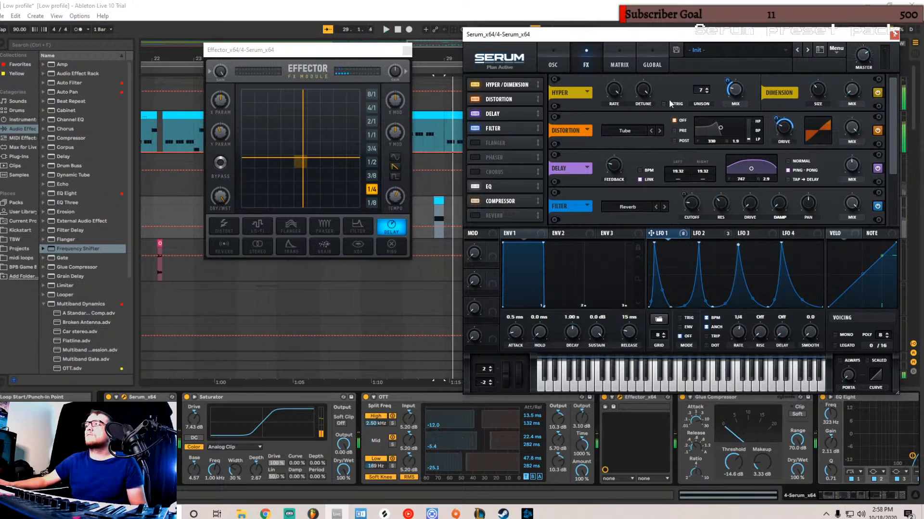
# - Check Serum's filter cutoff, try the Hyper mix on track 4's fill and close the Serum and Effector windows
pyautogui.click(553, 63)
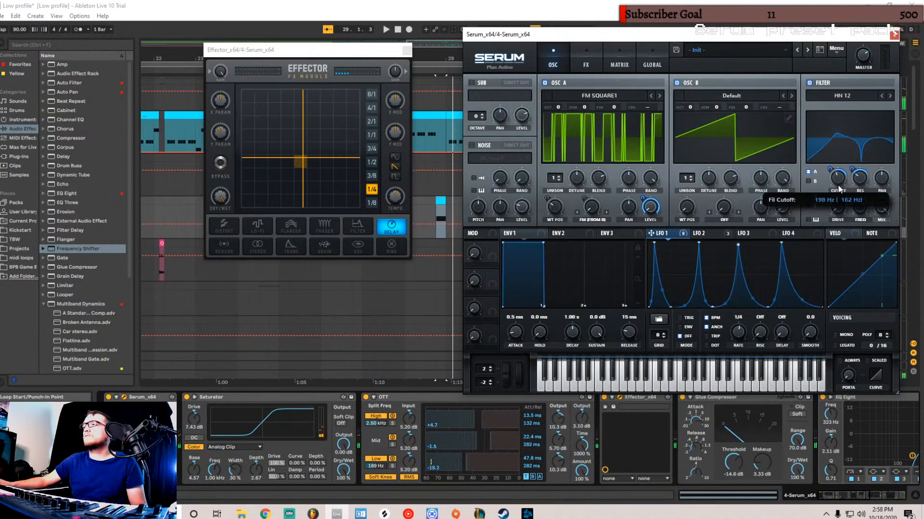
pyautogui.moveTo(857, 218)
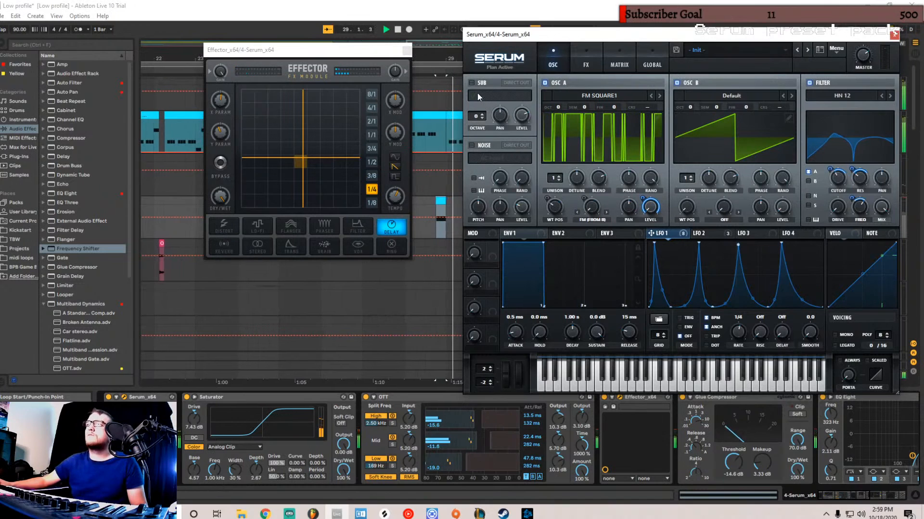
pyautogui.click(581, 64)
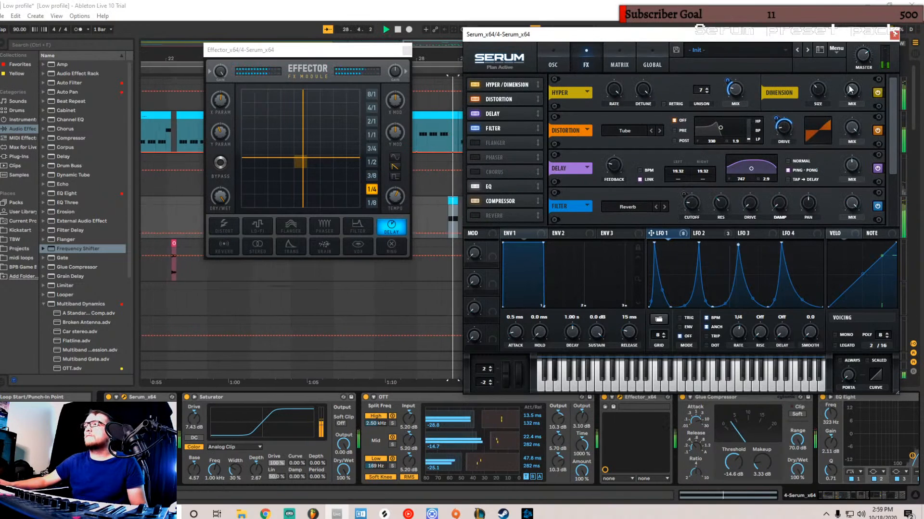
pyautogui.click(894, 34)
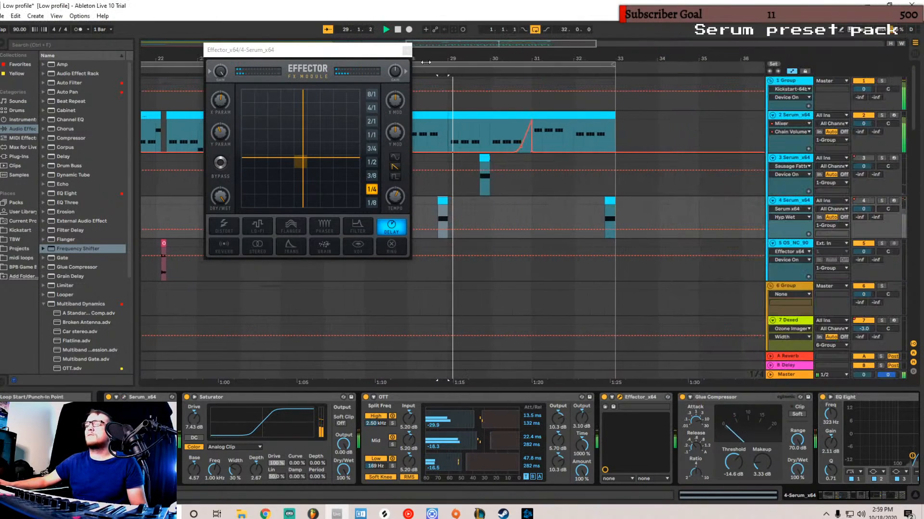
pyautogui.click(407, 50)
# - Locate track 3's Serum fill at bar 25.4, zoom in around it and audition its sound
pyautogui.click(297, 185)
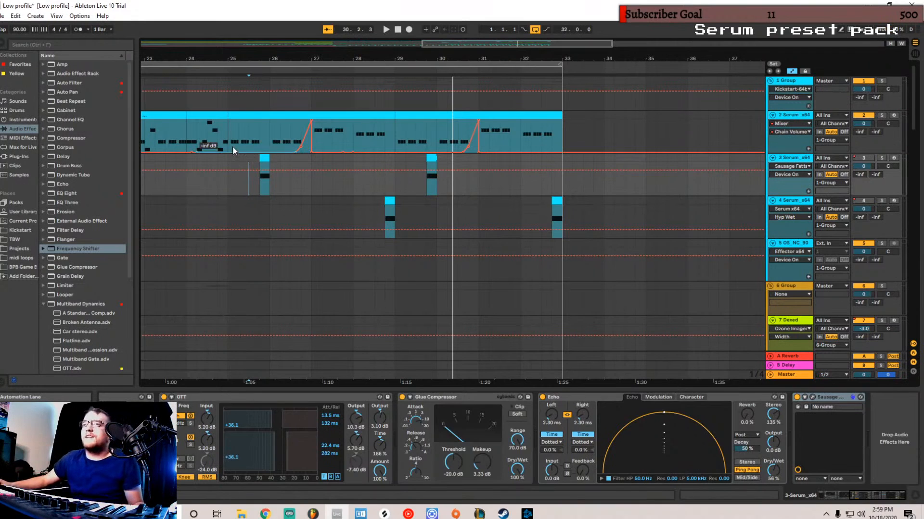
pyautogui.click(253, 161)
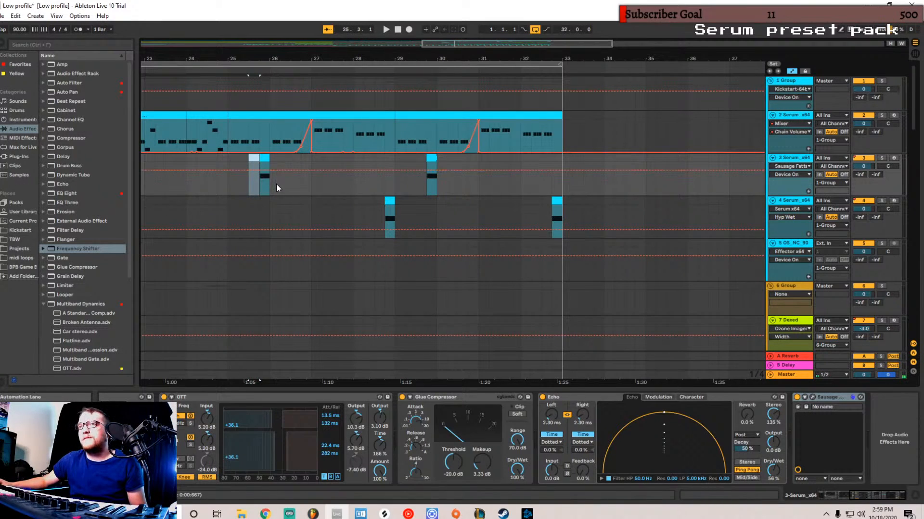
pyautogui.click(262, 191)
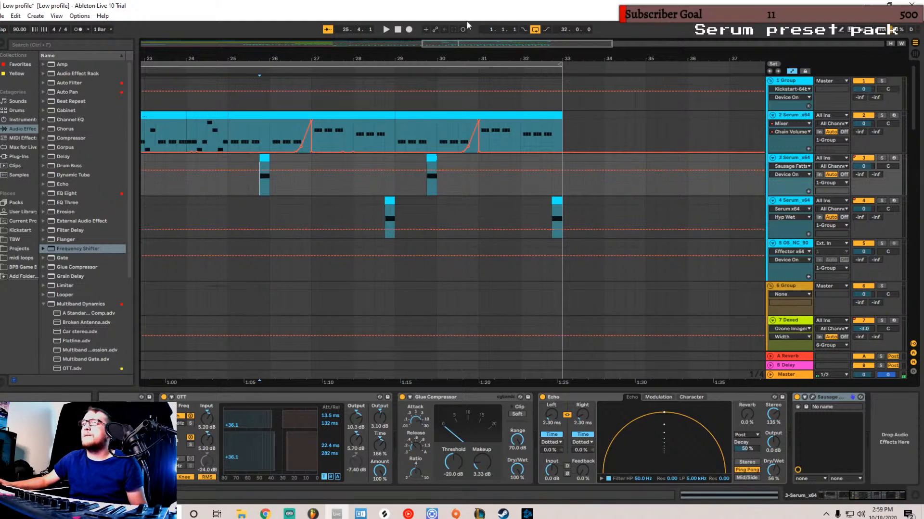
pyautogui.moveTo(475, 41)
pyautogui.mouseDown()
pyautogui.moveTo(450, 43)
pyautogui.moveTo(478, 65)
pyautogui.moveTo(442, 45)
pyautogui.mouseUp()
pyautogui.click(527, 203)
pyautogui.press('space')
pyautogui.press('space')
pyautogui.click(461, 185)
pyautogui.press('space')
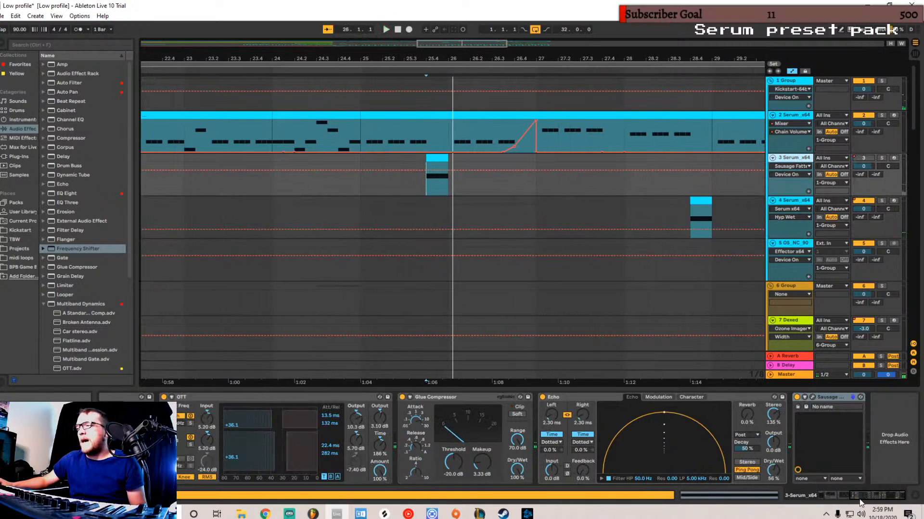
# - Open track 3's Serum to examine its SEbulbas pod preset, audition the sound and close the plug-in
pyautogui.moveTo(861, 498); pyautogui.dragTo(825, 496)
pyautogui.click(123, 398)
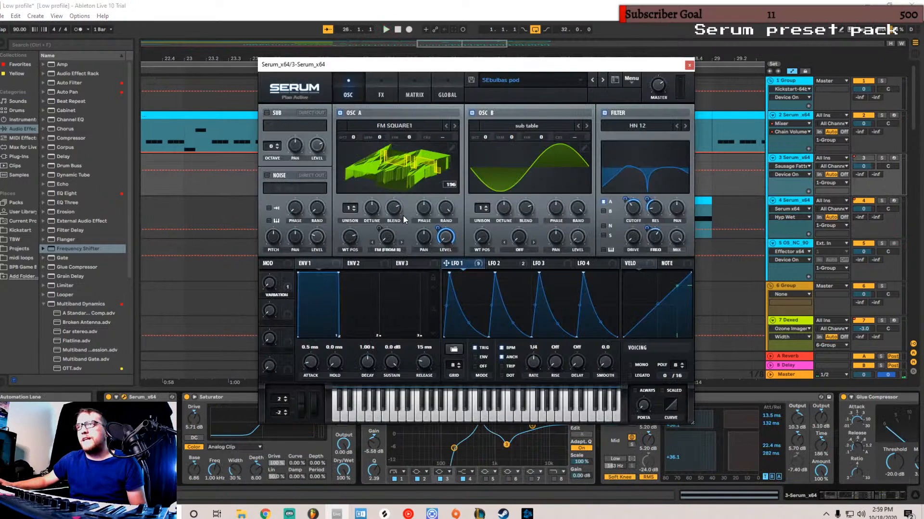
pyautogui.moveTo(529, 63); pyautogui.dragTo(586, 67)
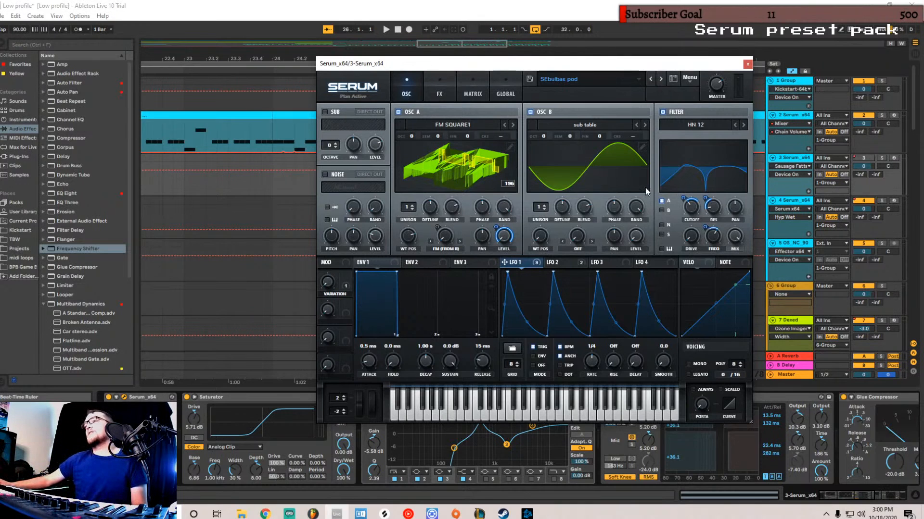
pyautogui.press('space')
pyautogui.press('space')
pyautogui.click(747, 64)
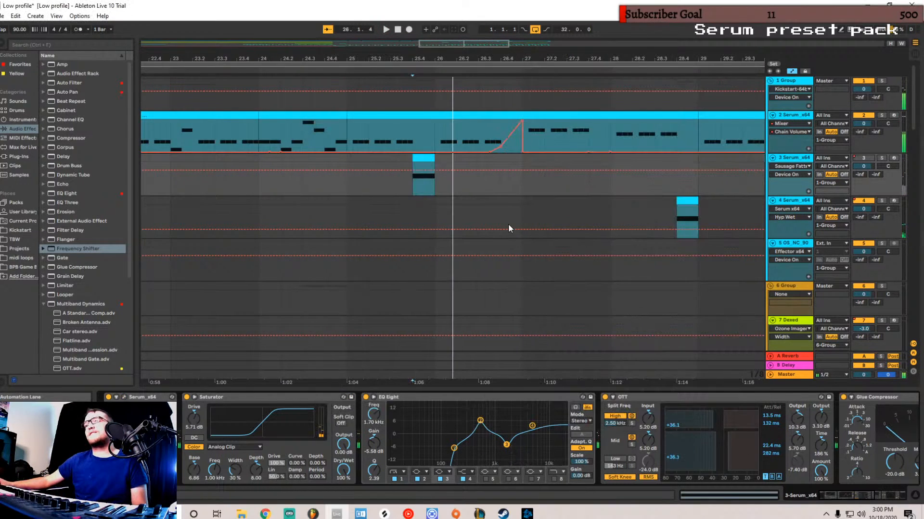
pyautogui.press('space')
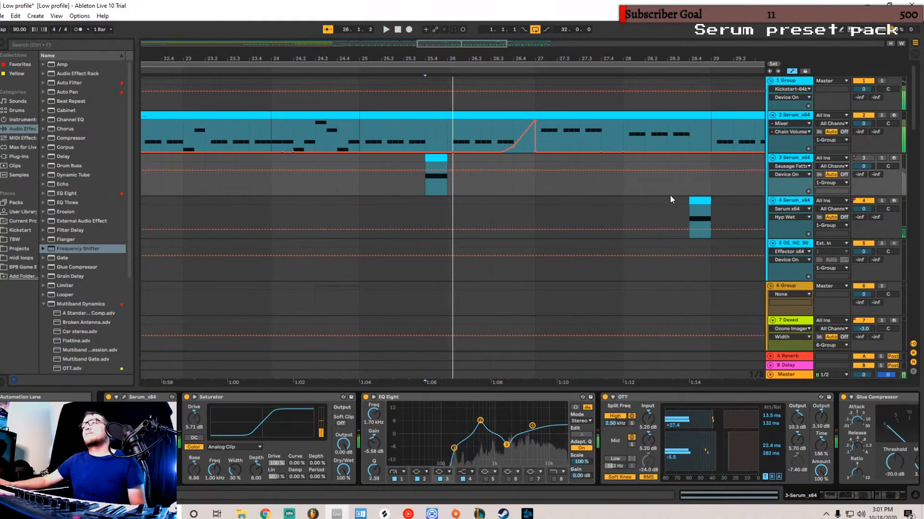
# - Reshape the low end of track 4's EQ Eight, setting band 2 to 211 Hz and 6.32 dB, and audition it
pyautogui.click(789, 200)
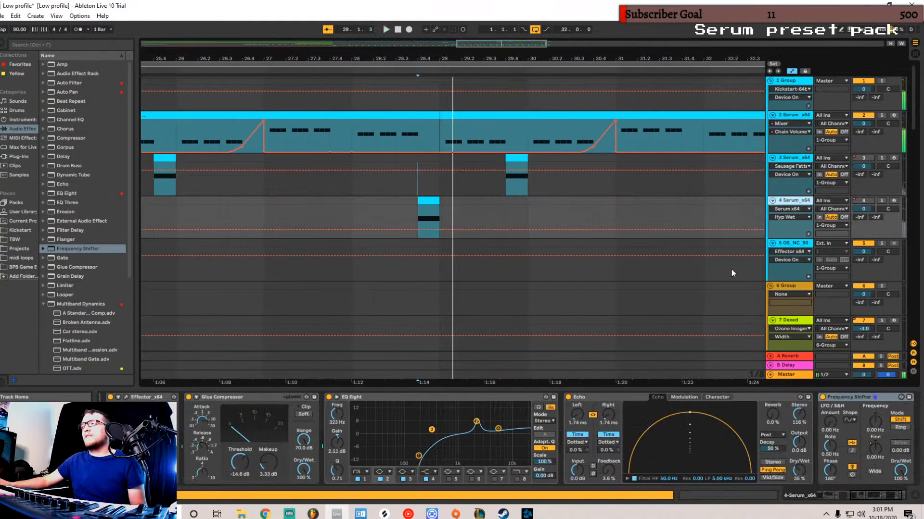
pyautogui.click(889, 498)
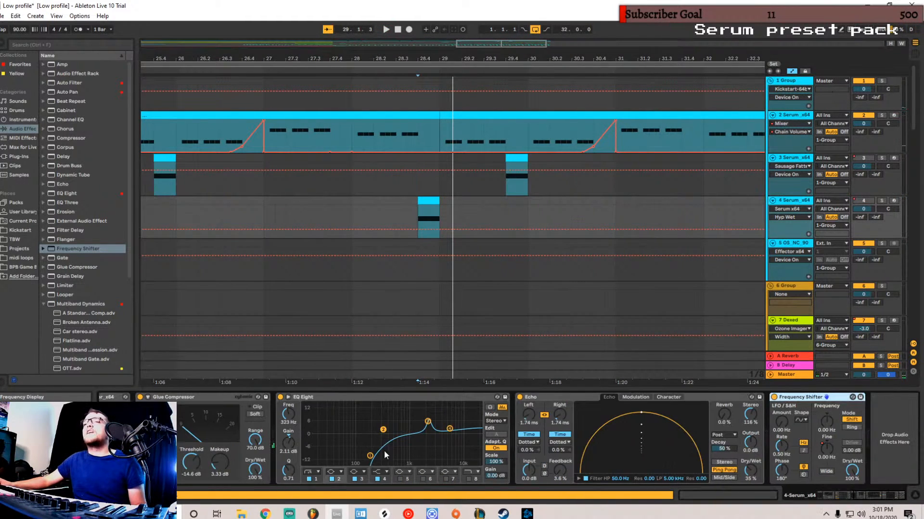
pyautogui.click(370, 456)
pyautogui.moveTo(381, 431); pyautogui.dragTo(376, 428)
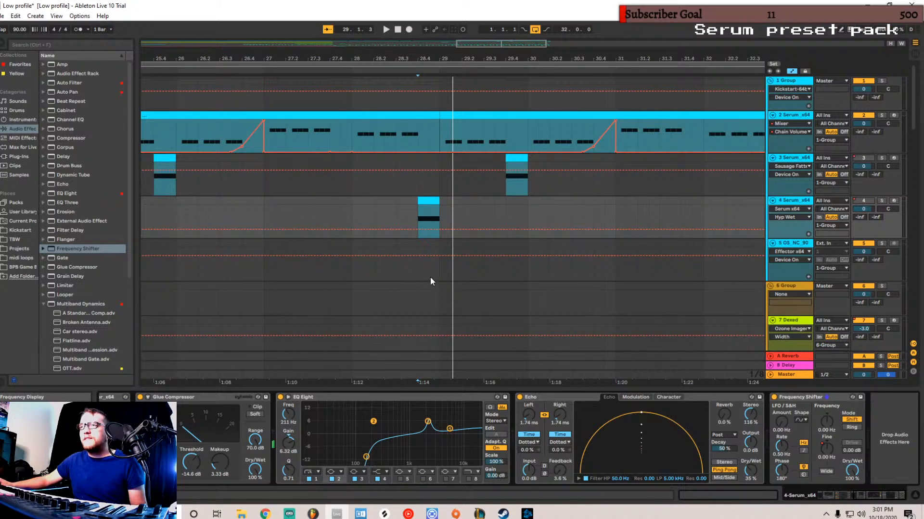
pyautogui.press('space')
pyautogui.press('space')
# - Adjust the filter's cutoff and variable frequency in track 4's Serum, close the plug-in and audition the fill
pyautogui.scroll(5, 383, 478)
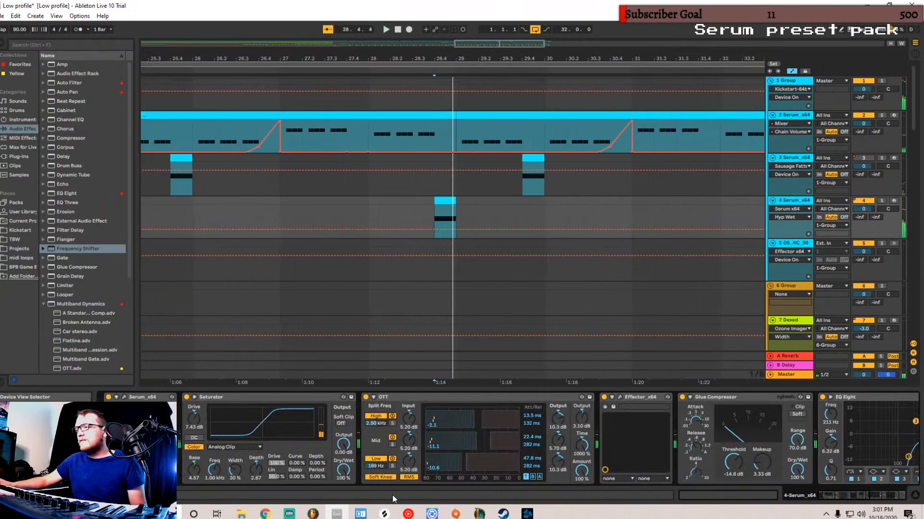
pyautogui.click(124, 397)
pyautogui.moveTo(838, 184); pyautogui.dragTo(839, 187)
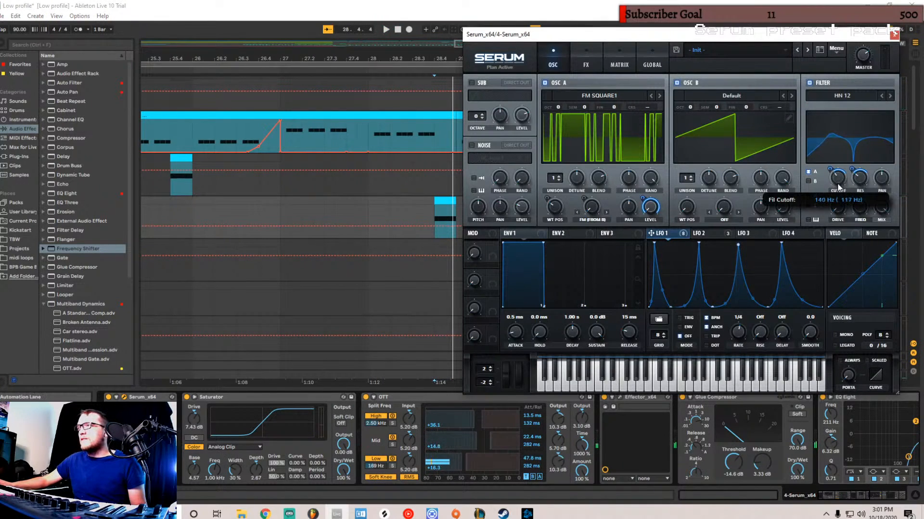
pyautogui.click(858, 213)
pyautogui.press('space')
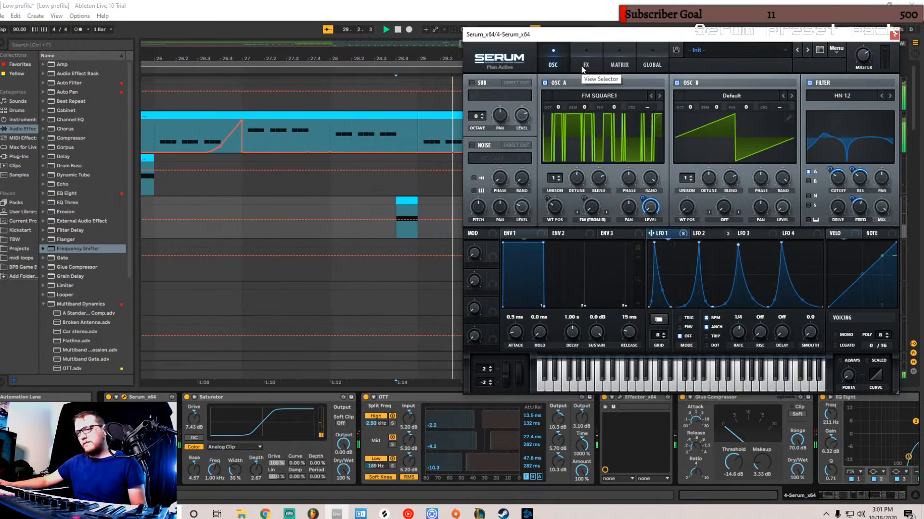
pyautogui.press('space')
pyautogui.press('space')
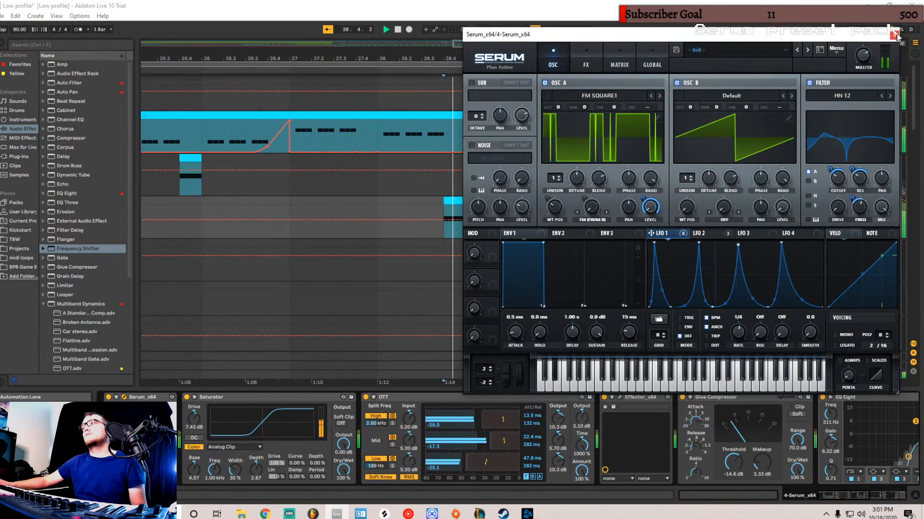
pyautogui.click(894, 34)
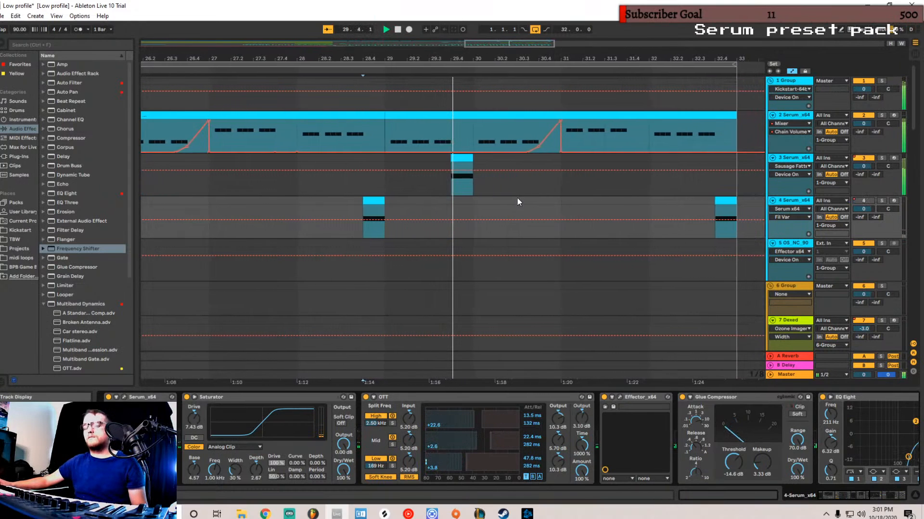
pyautogui.press('space')
pyautogui.press('space')
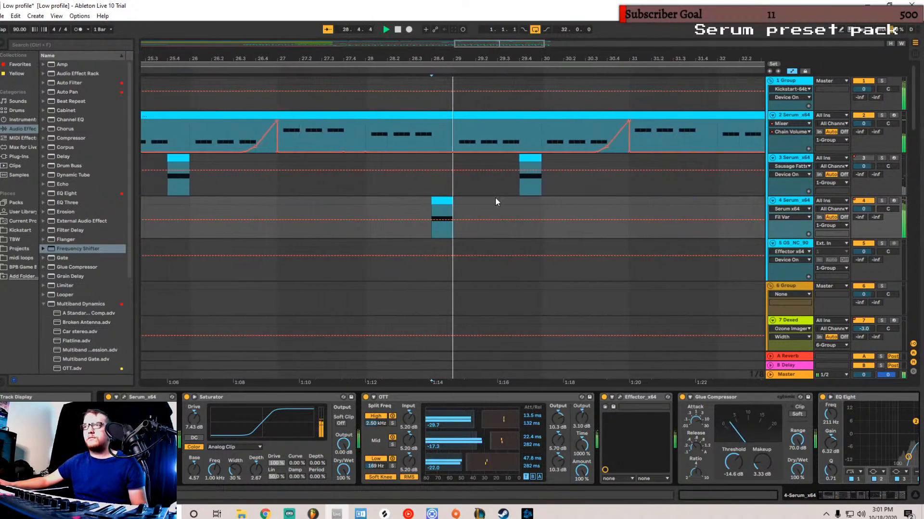
# - Reshape LFO 1 in track 4's Serum by moving its early peaks and adding a fifth peak while auditioning the fill
pyautogui.click(124, 398)
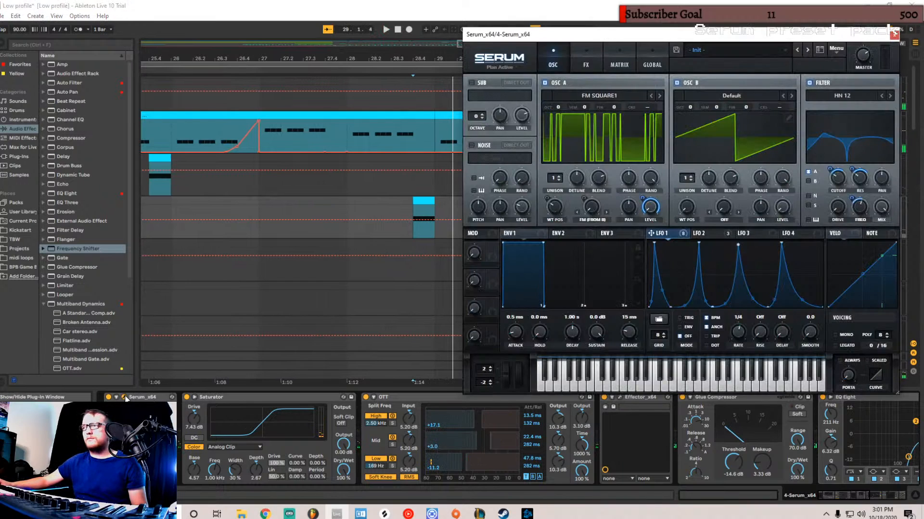
pyautogui.moveTo(699, 244); pyautogui.dragTo(694, 246)
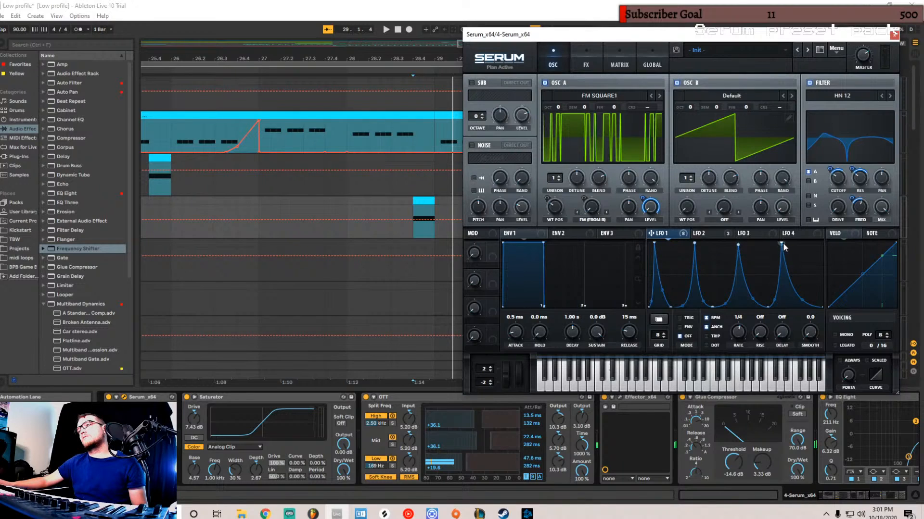
pyautogui.moveTo(696, 243); pyautogui.dragTo(708, 244)
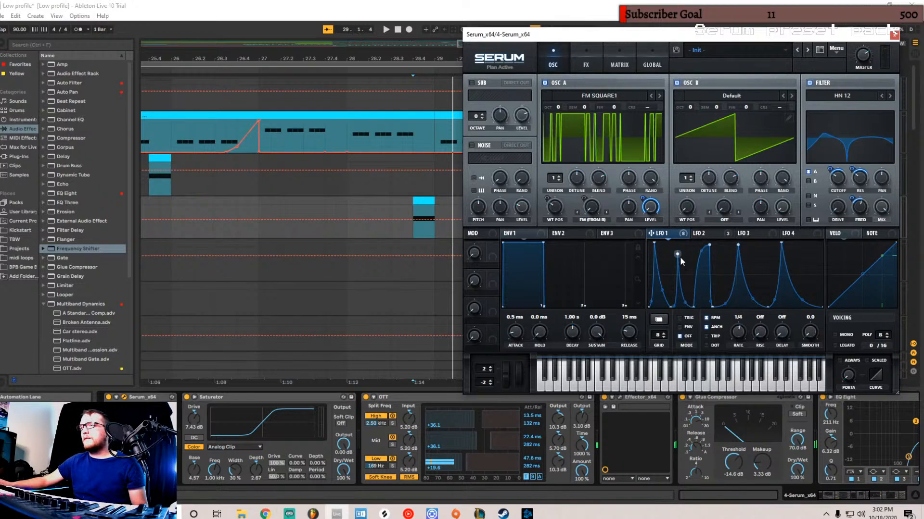
pyautogui.press('space')
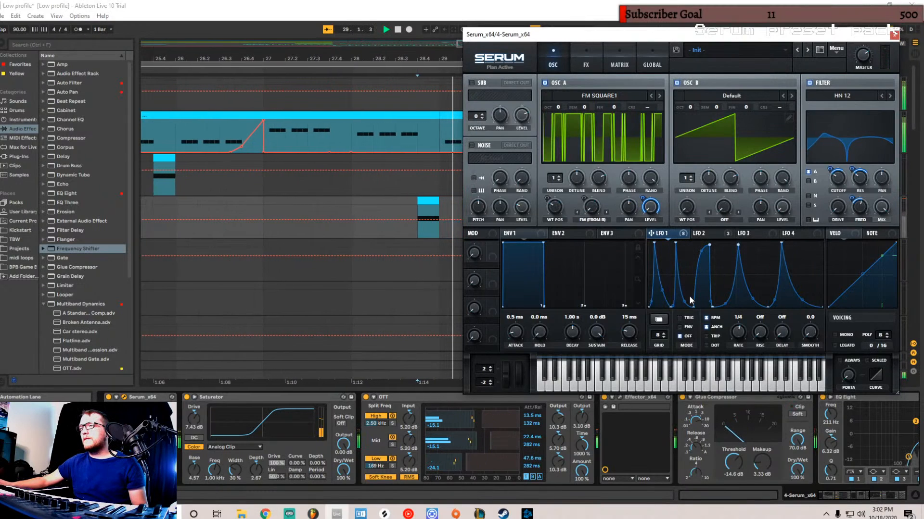
pyautogui.moveTo(701, 251)
pyautogui.mouseDown()
pyautogui.moveTo(701, 273)
pyautogui.moveTo(700, 245)
pyautogui.moveTo(712, 245)
pyautogui.mouseUp()
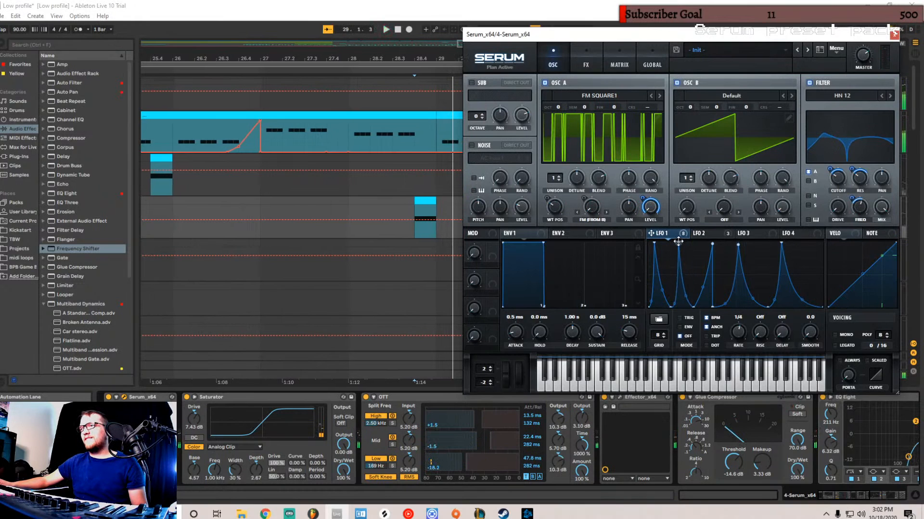
pyautogui.moveTo(706, 243); pyautogui.dragTo(701, 243)
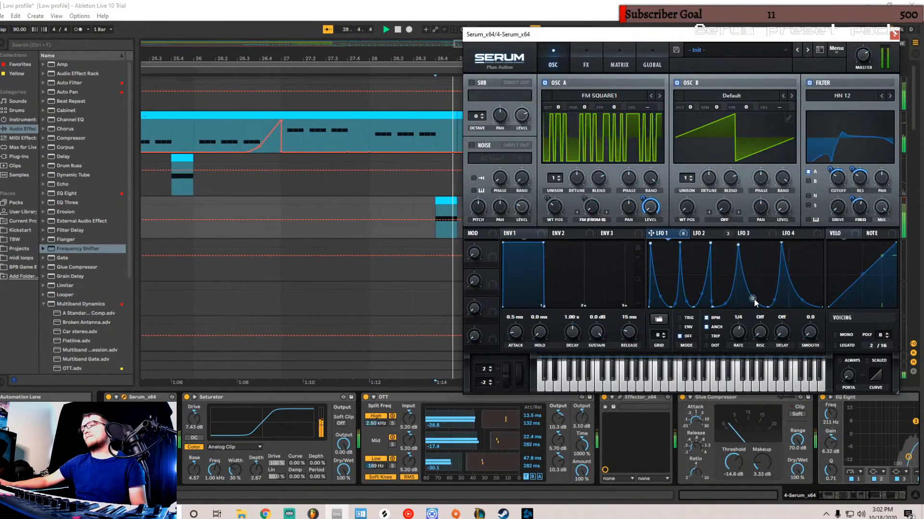
# - Set LFO 1's rate to 1/8, audition track 4's fill and return to track 3 in the arrangement
pyautogui.moveTo(741, 336); pyautogui.dragTo(741, 329)
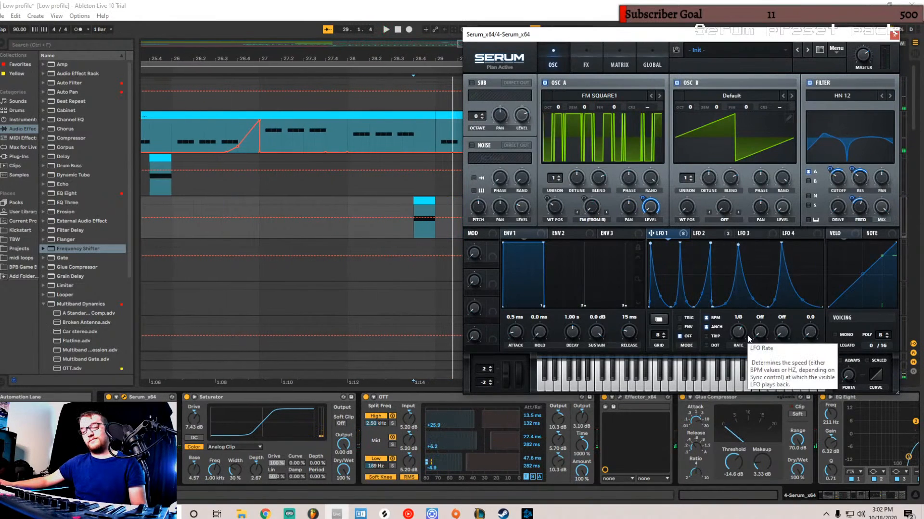
pyautogui.press('space')
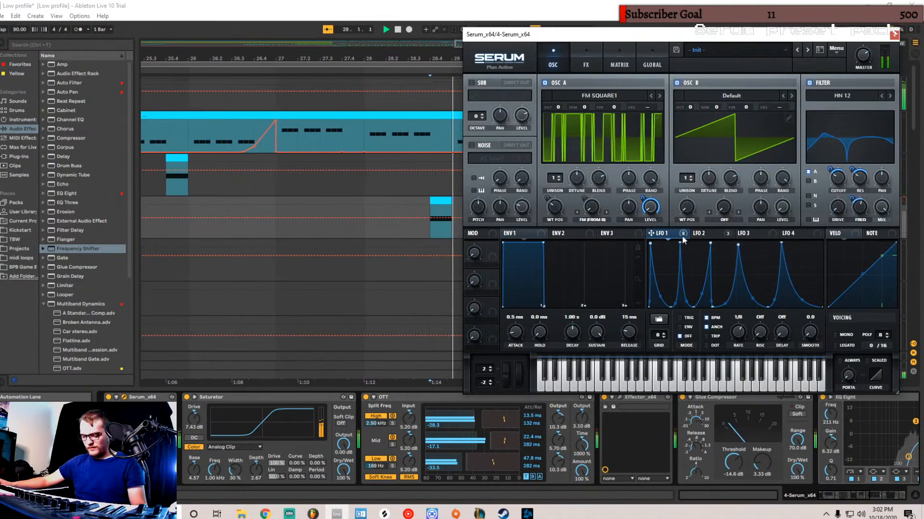
pyautogui.click(682, 233)
pyautogui.click(723, 259)
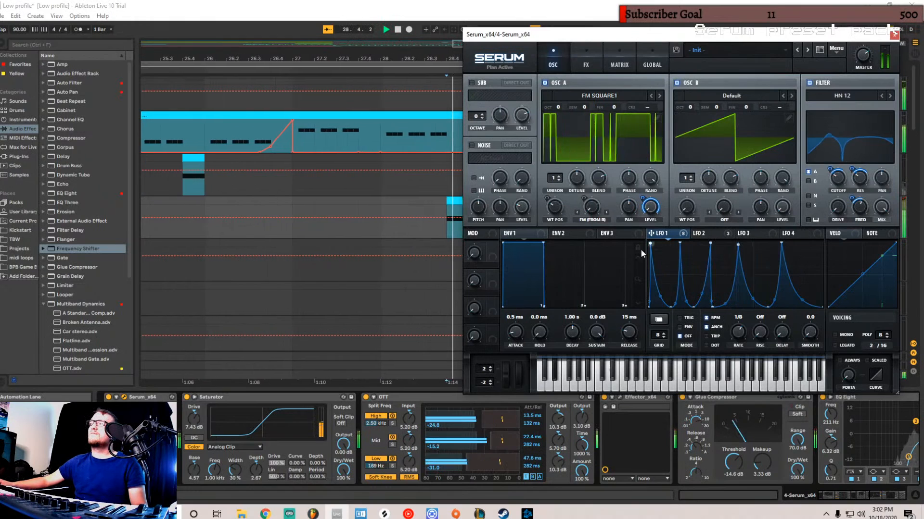
pyautogui.click(388, 184)
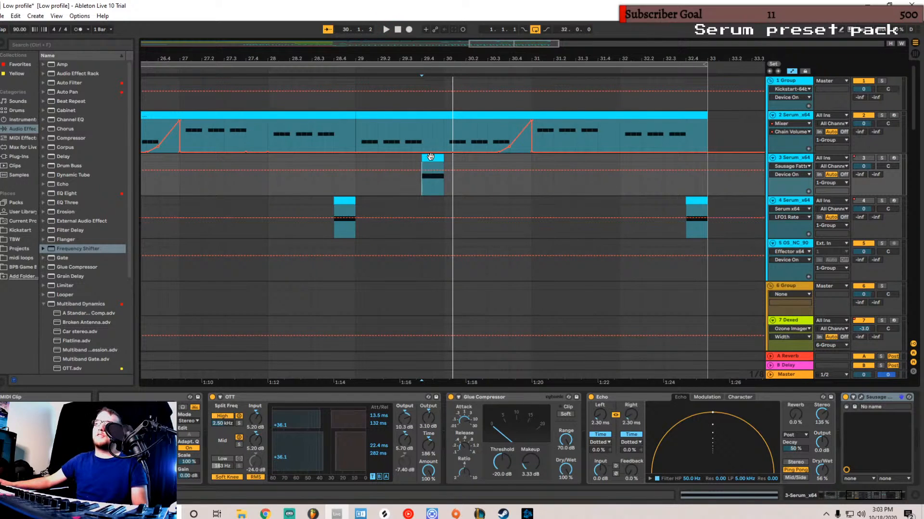
# - Select track 3's fill at bar 29.4, browse the TBW sample pack and preview ott scream.wav
pyautogui.click(430, 157)
pyautogui.click(14, 240)
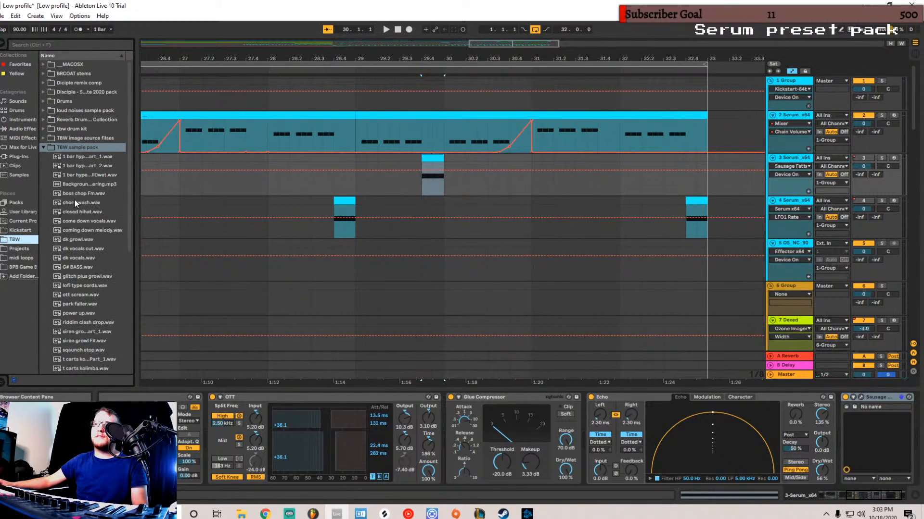
pyautogui.scroll(-5, 81, 205)
pyautogui.scroll(3, 83, 206)
pyautogui.scroll(-2, 77, 181)
pyautogui.scroll(-2, 87, 189)
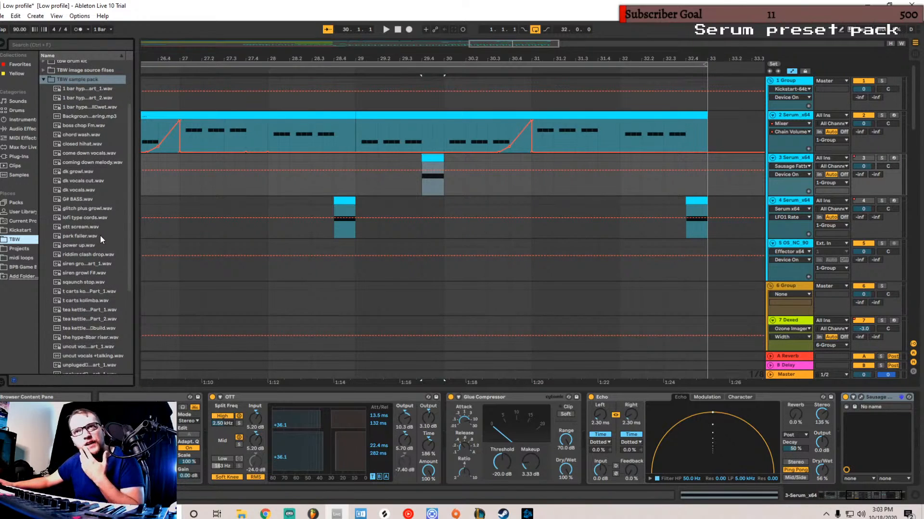
pyautogui.click(91, 226)
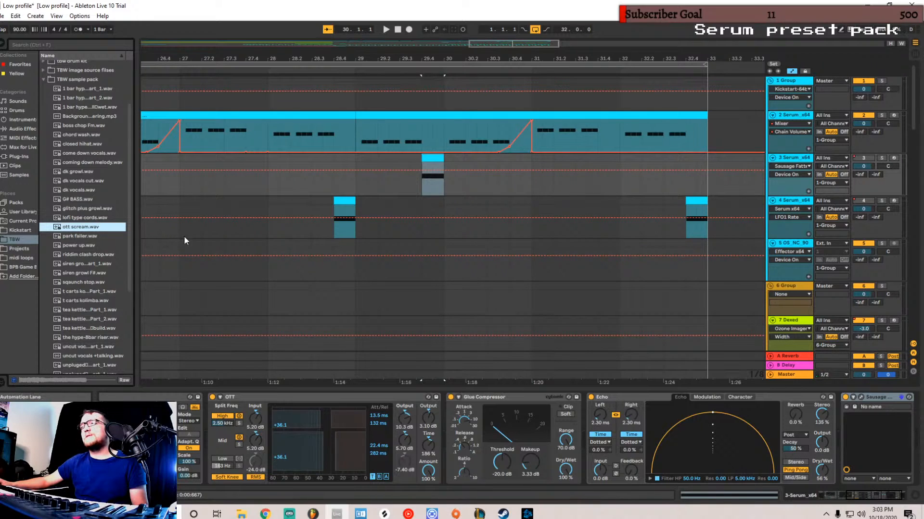
# - Audition track 4's fill from just before bar 28.4 and close its Serum window
pyautogui.rightClick(789, 203)
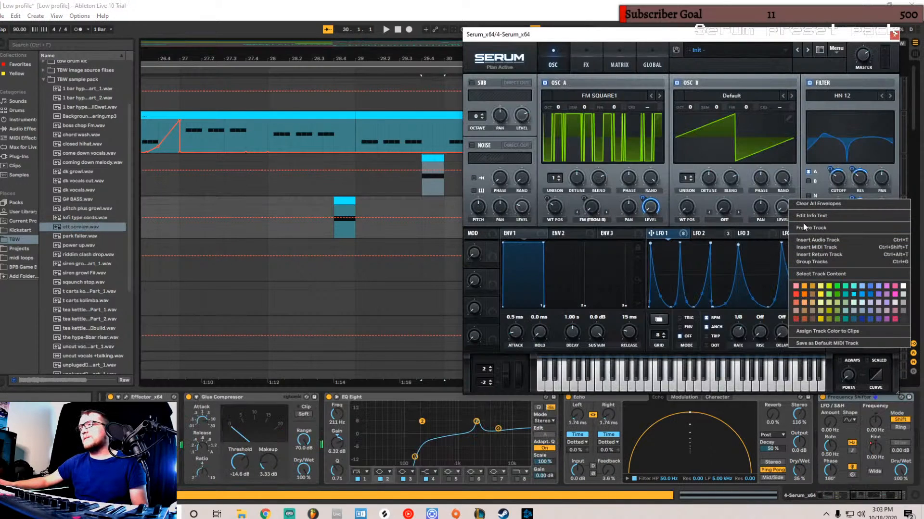
pyautogui.click(312, 232)
pyautogui.click(313, 225)
pyautogui.press('space')
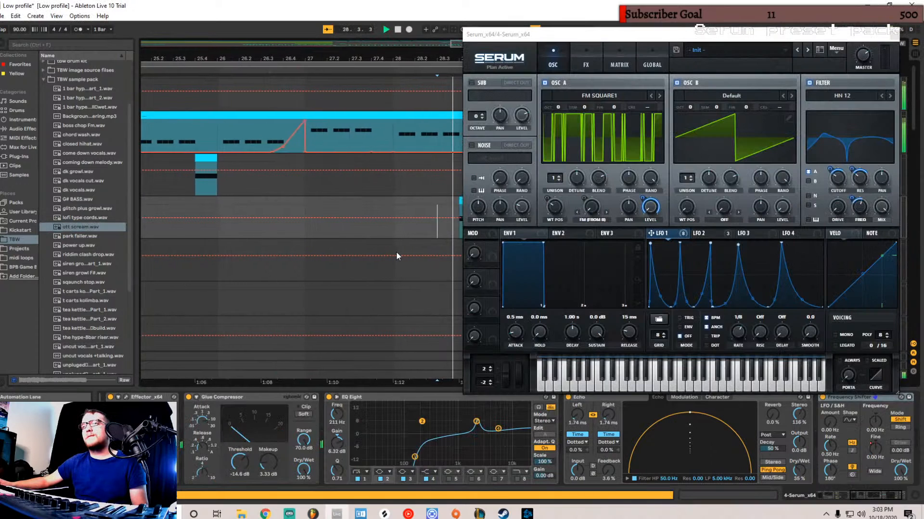
pyautogui.click(889, 32)
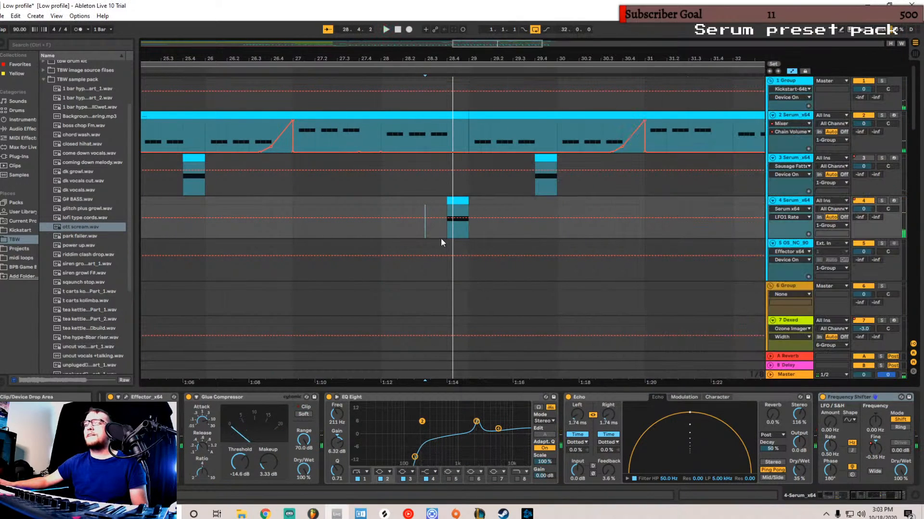
pyautogui.press('space')
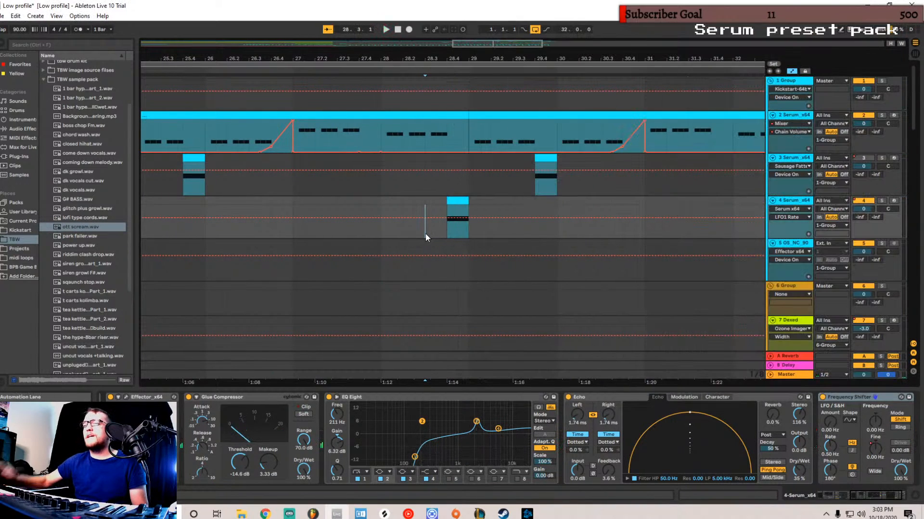
pyautogui.press('space')
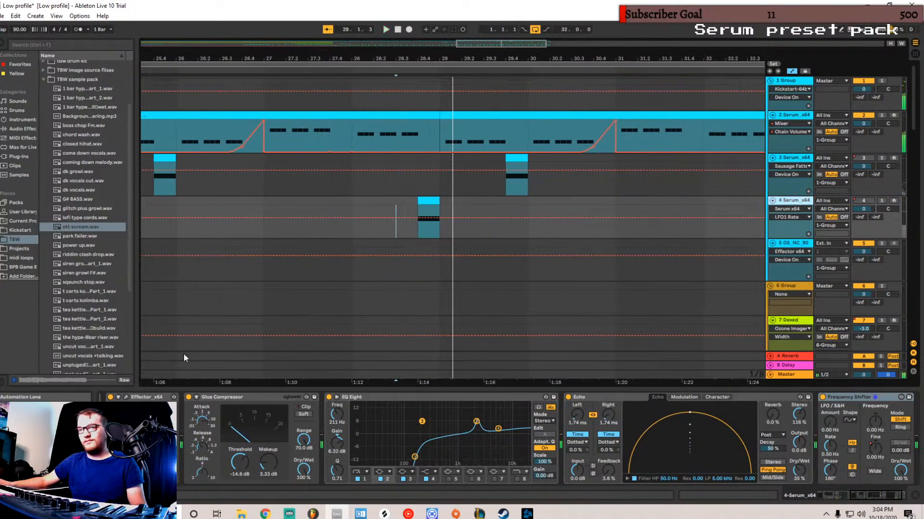
# - Open track 4's Effector and Serum to examine their settings during playback, and close both plug-in windows
pyautogui.click(126, 397)
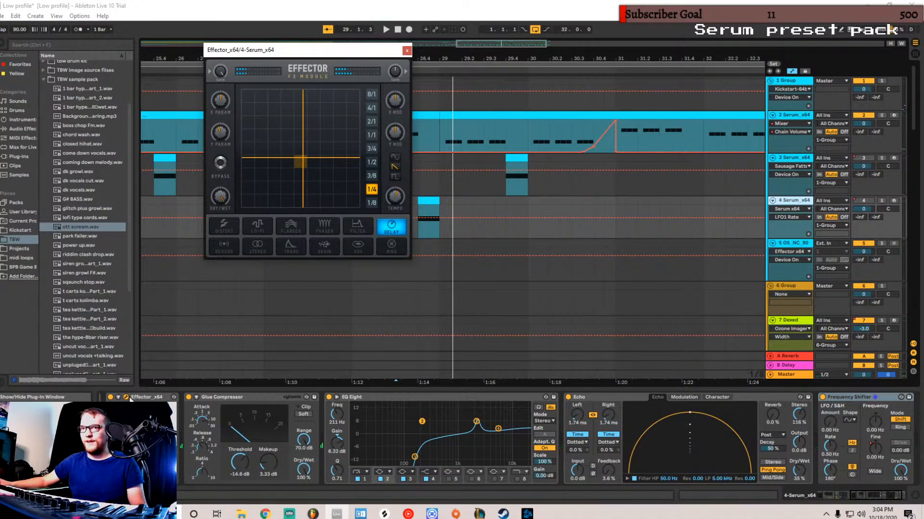
pyautogui.scroll(5, 630, 487)
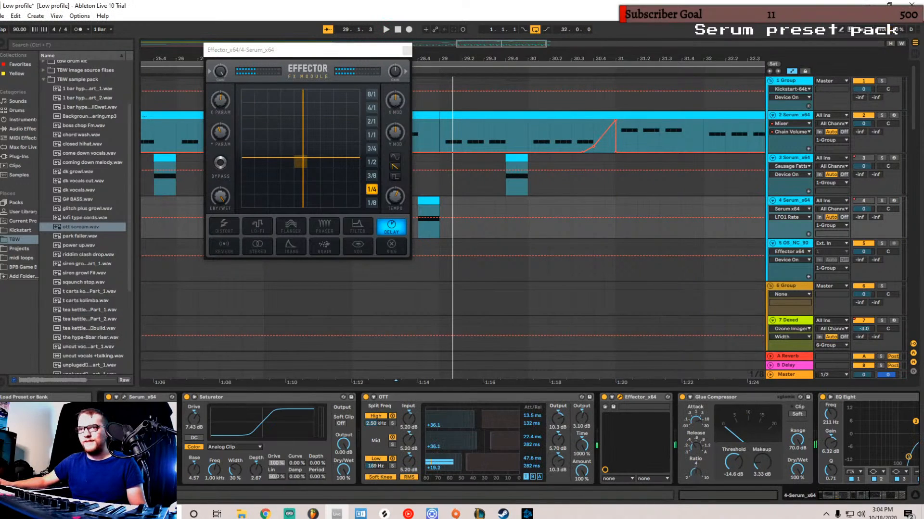
pyautogui.click(126, 398)
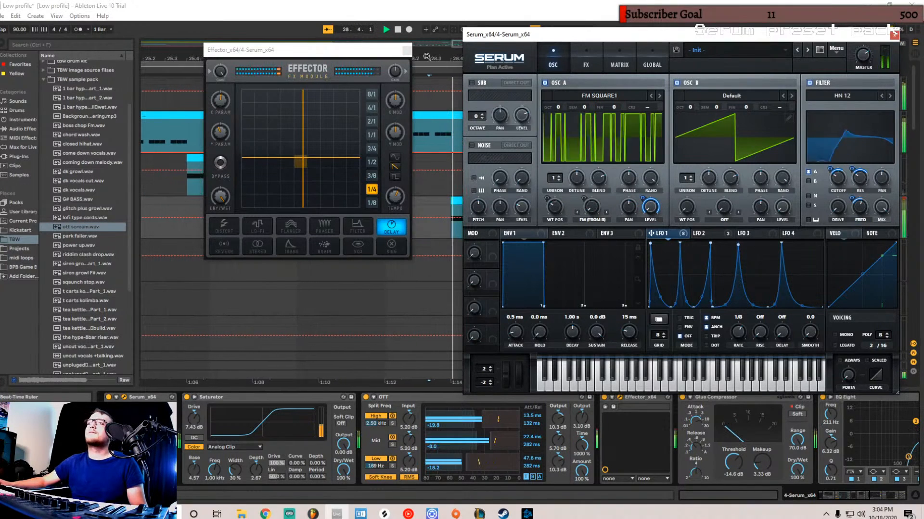
pyautogui.click(407, 52)
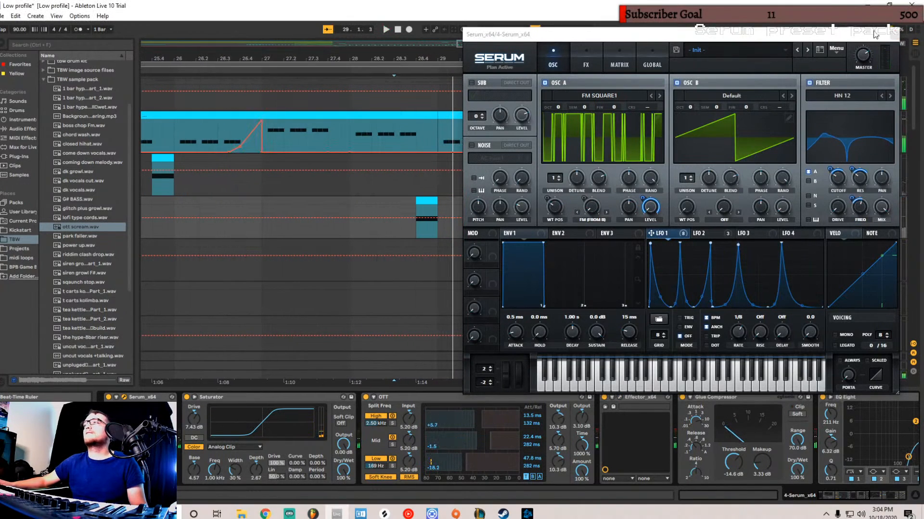
pyautogui.click(894, 34)
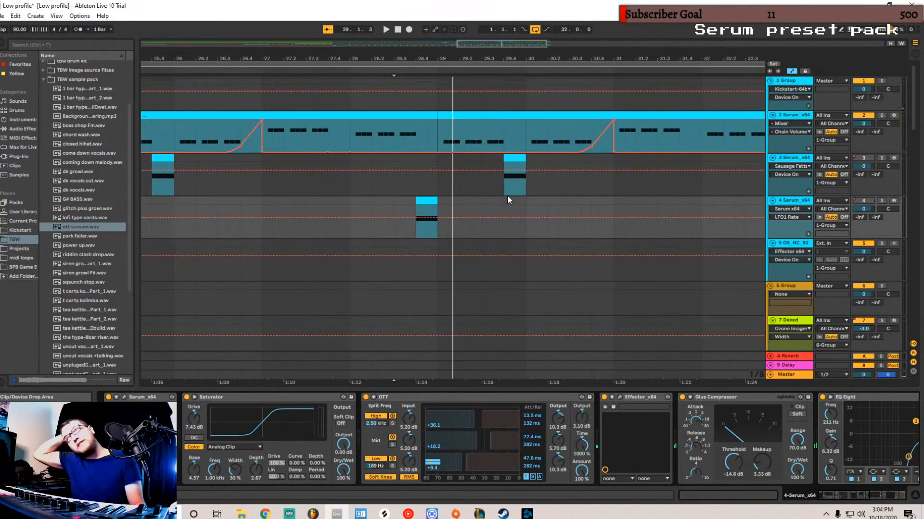
# - Insert an audio track below track 4 and place ott scream.wav on it at about bar 27.2
pyautogui.rightClick(795, 202)
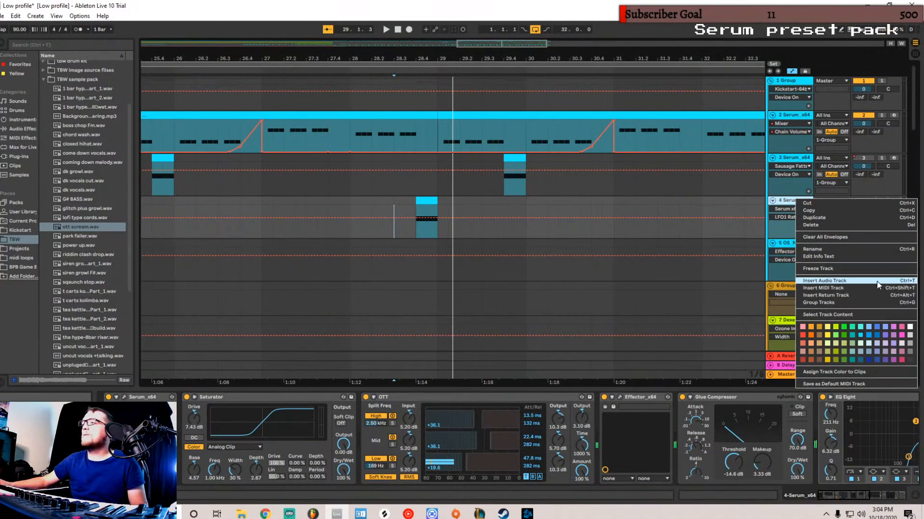
pyautogui.click(853, 282)
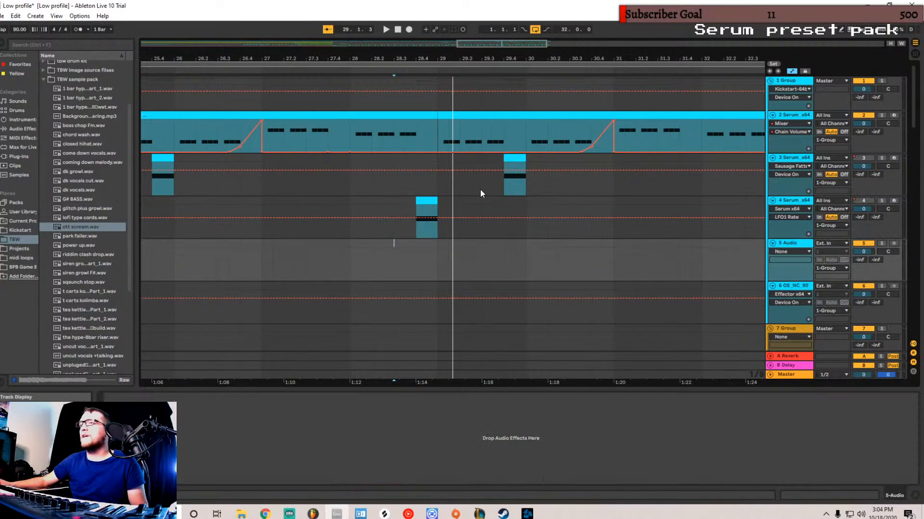
pyautogui.moveTo(80, 229)
pyautogui.mouseDown()
pyautogui.moveTo(126, 228)
pyautogui.moveTo(309, 264)
pyautogui.moveTo(260, 258)
pyautogui.moveTo(340, 243)
pyautogui.mouseUp()
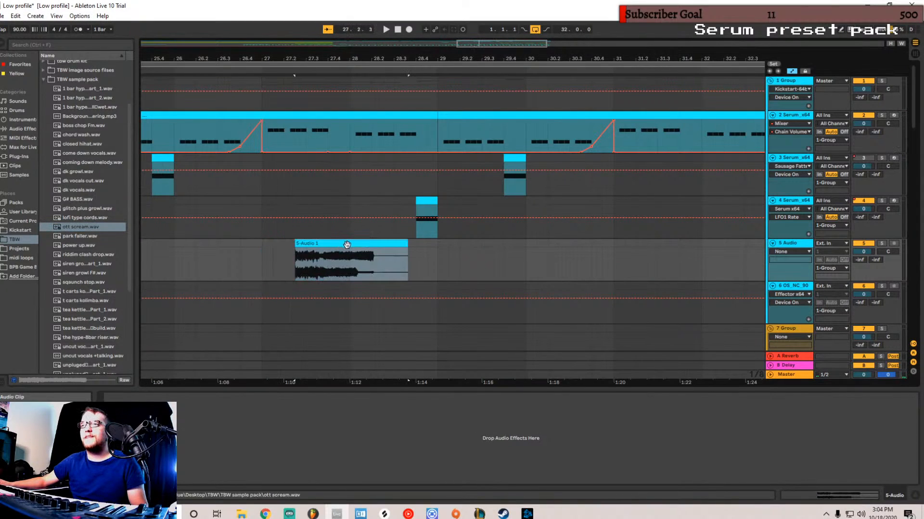
pyautogui.click(343, 245)
pyautogui.hotkey('ctrl', 'e')
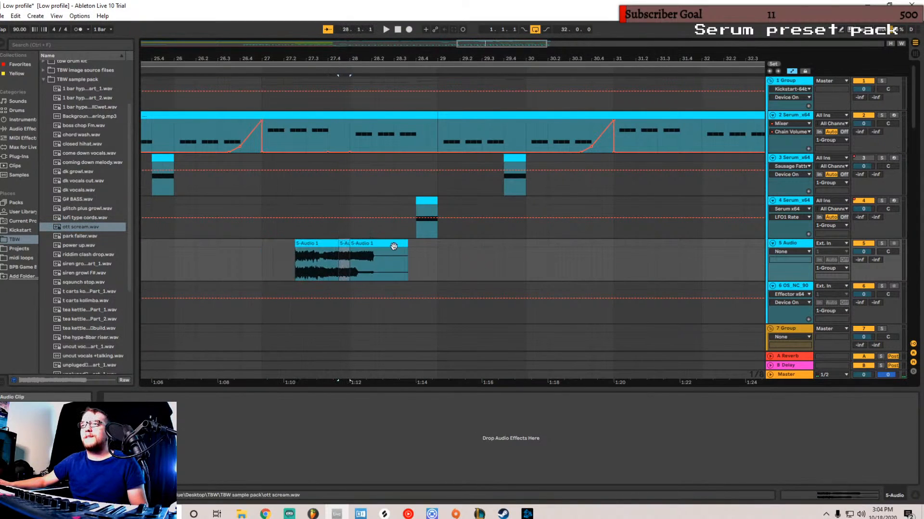
pyautogui.hotkey('ctrl', 'z')
# - Look through the lower tracks and examine the vocal clips on track 30 between bars 27.4 and 32
pyautogui.click(461, 258)
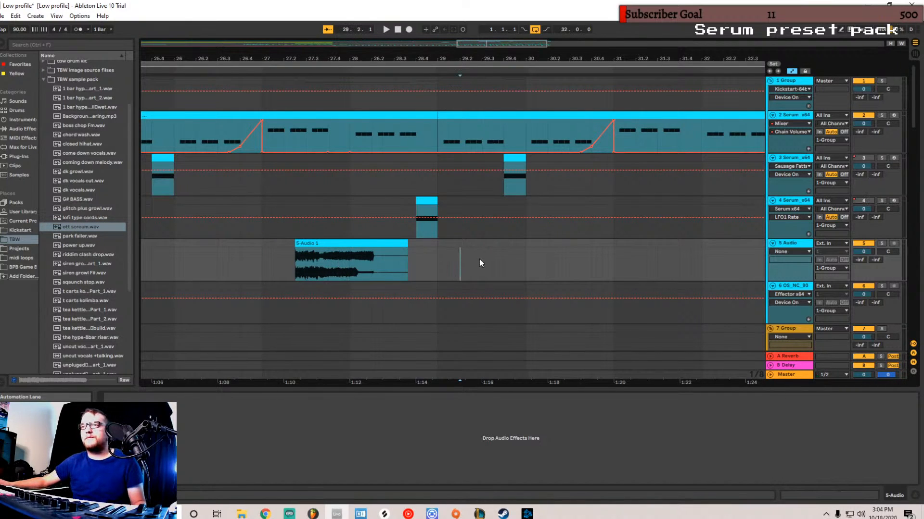
pyautogui.scroll(-3, 477, 250)
pyautogui.scroll(-10, 473, 230)
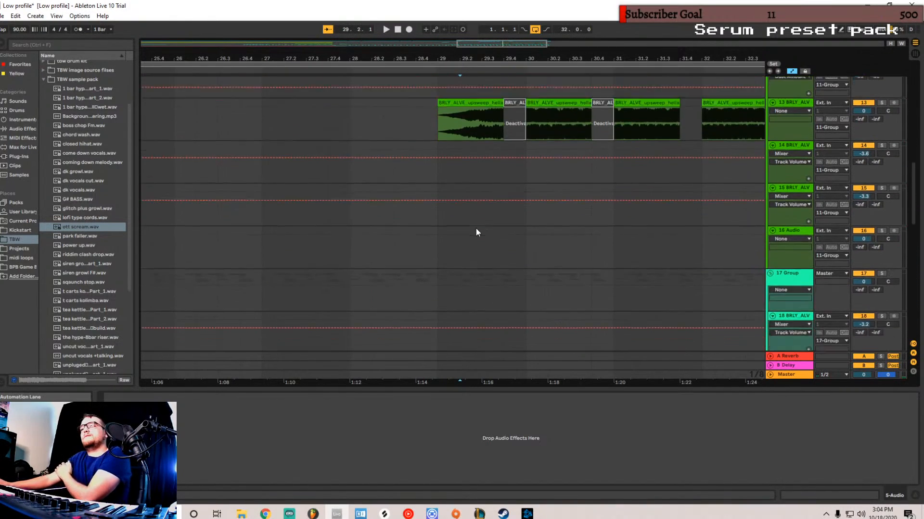
pyautogui.scroll(-8, 469, 238)
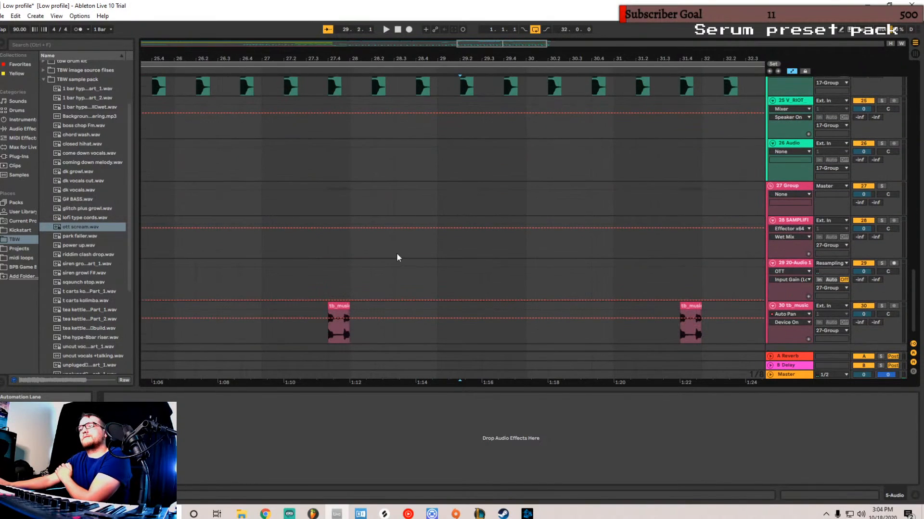
pyautogui.moveTo(326, 288); pyautogui.dragTo(701, 307)
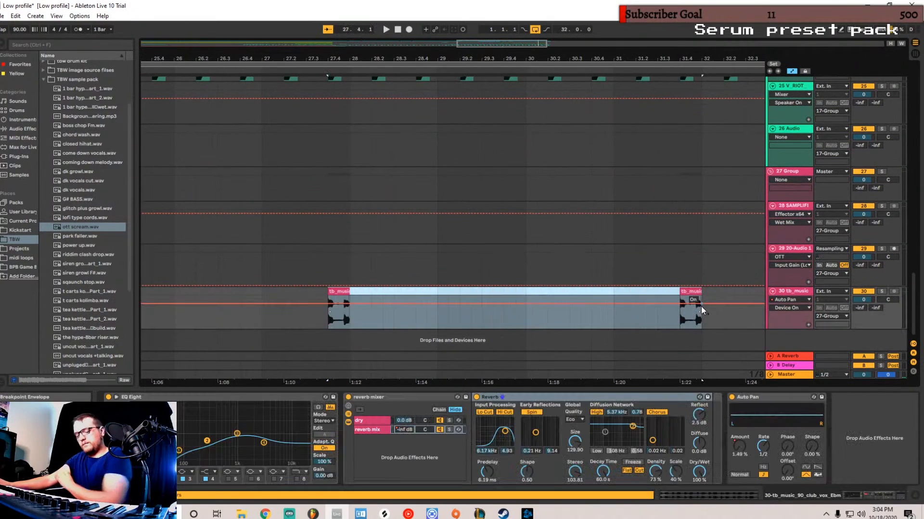
pyautogui.click(700, 307)
pyautogui.scroll(5, 550, 212)
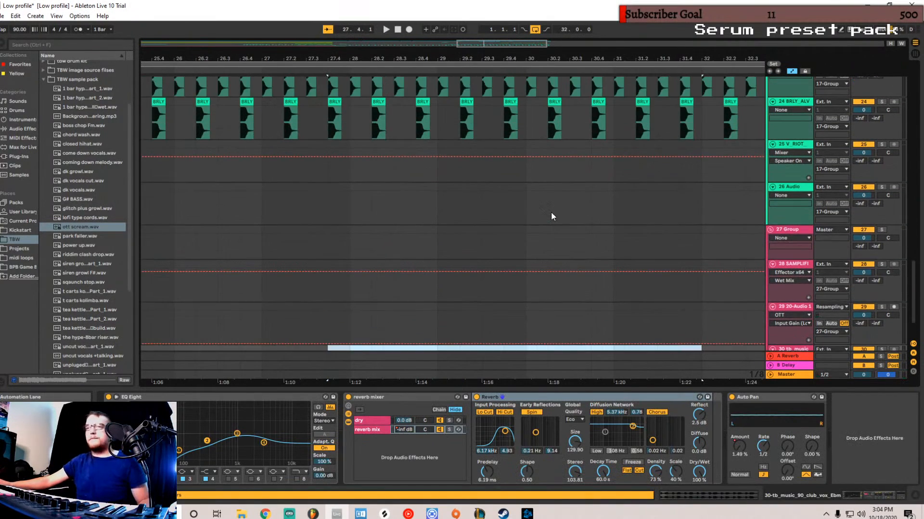
pyautogui.scroll(12, 521, 198)
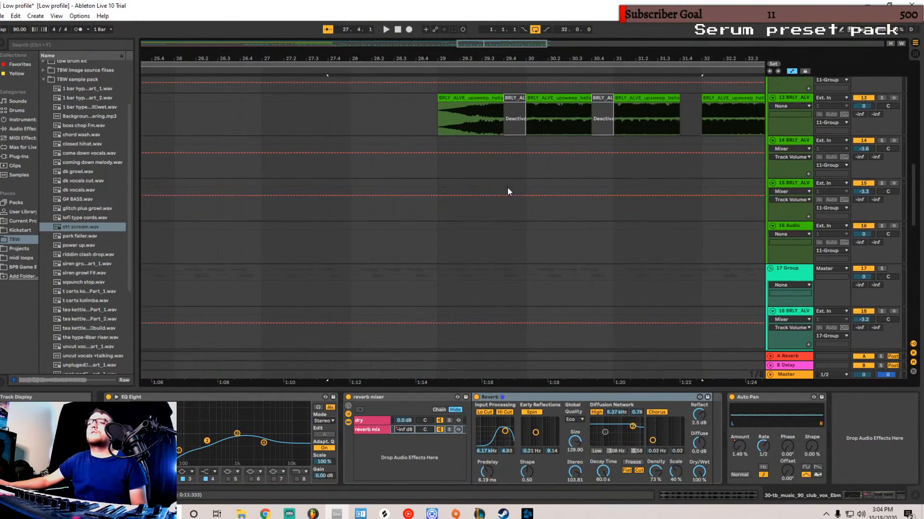
pyautogui.scroll(10, 507, 188)
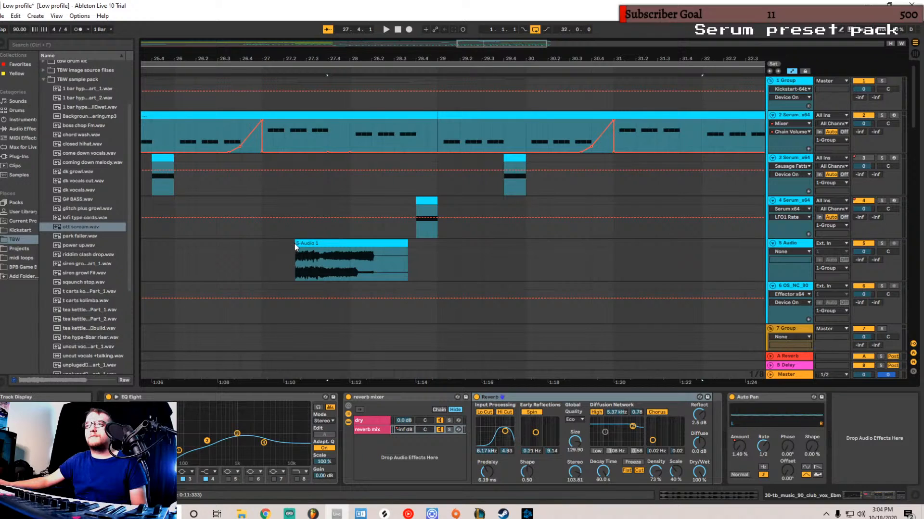
# - Trim the ott scream clip on track 5 to span bar 27.4 to bar 28 and audition it
pyautogui.moveTo(297, 243); pyautogui.dragTo(308, 243)
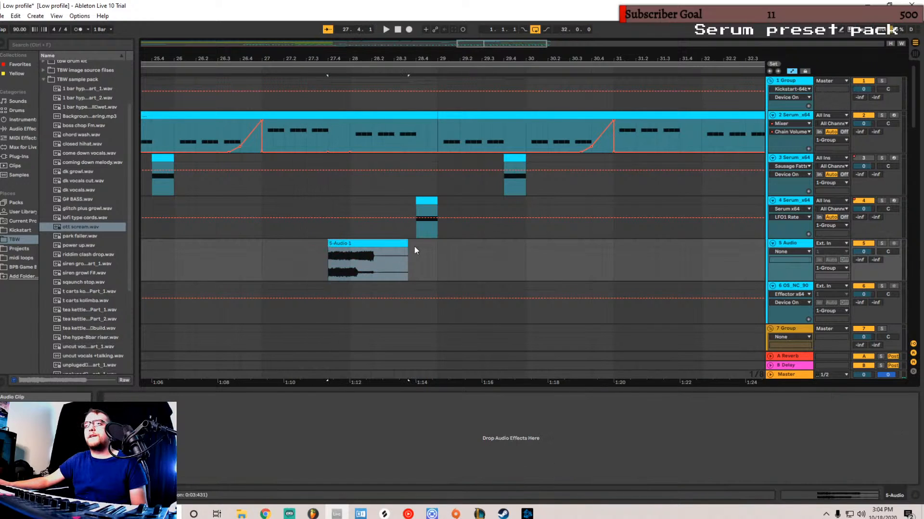
pyautogui.moveTo(406, 242); pyautogui.dragTo(351, 239)
pyautogui.click(326, 230)
pyautogui.press('space')
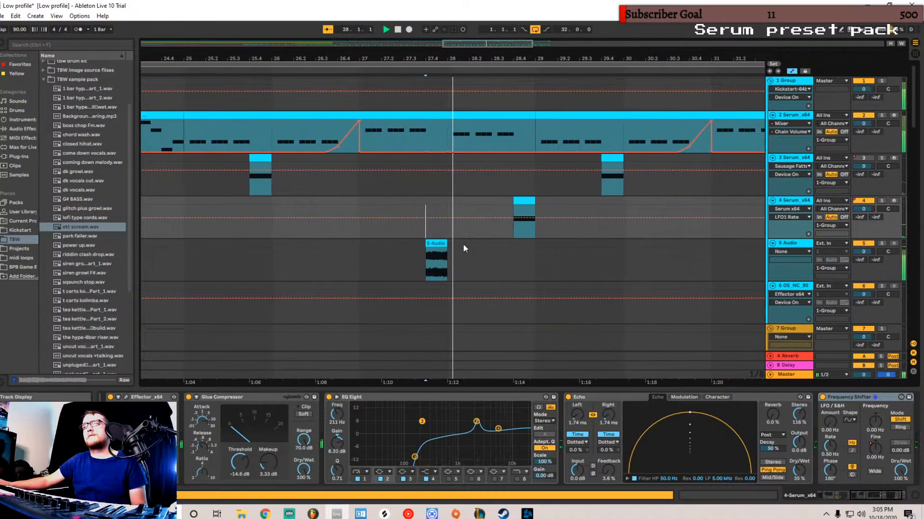
pyautogui.press('space')
# - Adjust which part of the ott scream sample plays in the one-beat clip at bar 27.4, auditioning the changes
pyautogui.moveTo(431, 243); pyautogui.dragTo(413, 244)
pyautogui.press('space')
pyautogui.press('space')
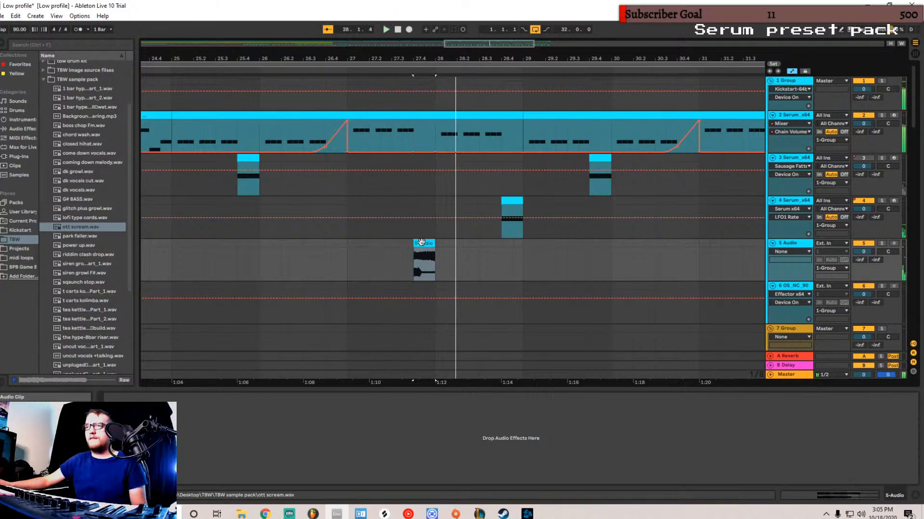
pyautogui.moveTo(412, 244); pyautogui.dragTo(437, 245)
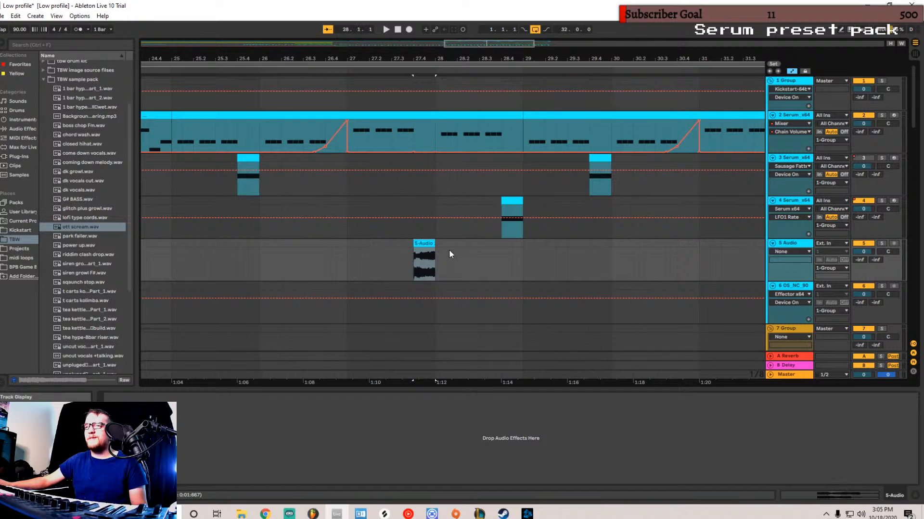
pyautogui.press('space')
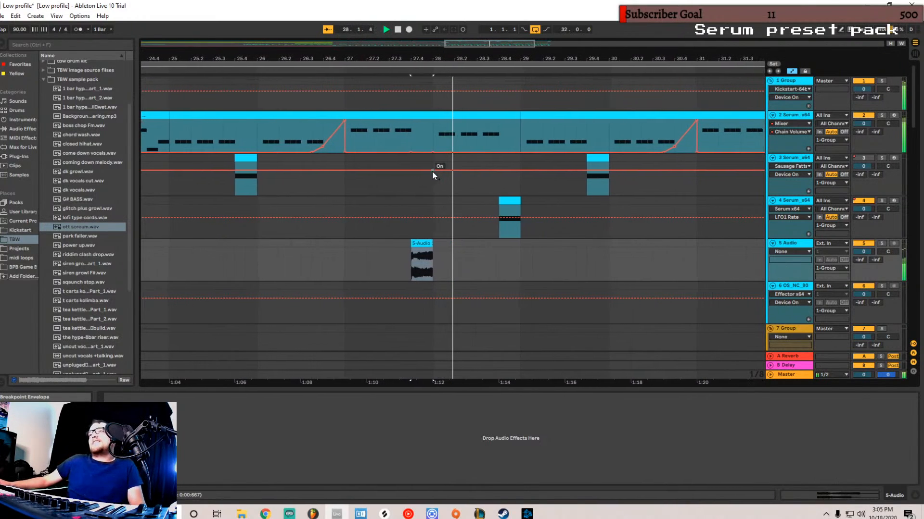
# - Add an Auto Filter to track 5 and set its resonance to 43 %
pyautogui.click(795, 244)
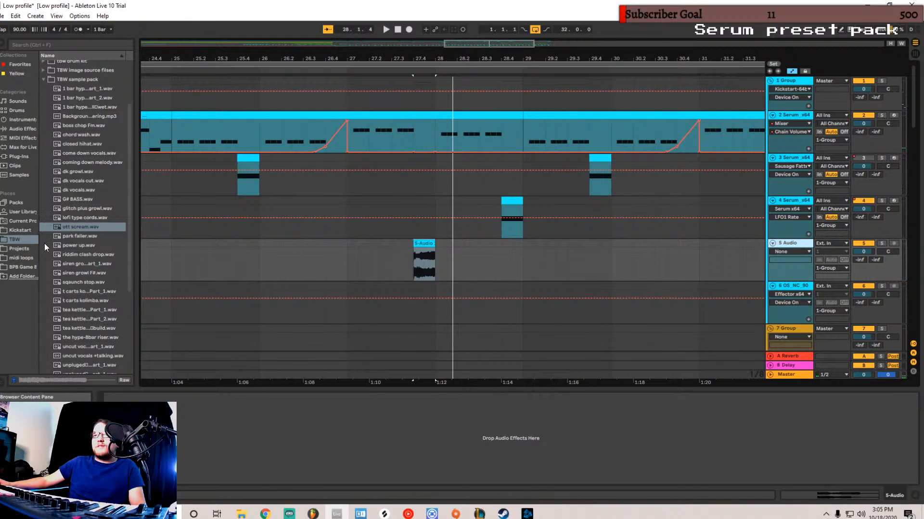
pyautogui.click(21, 126)
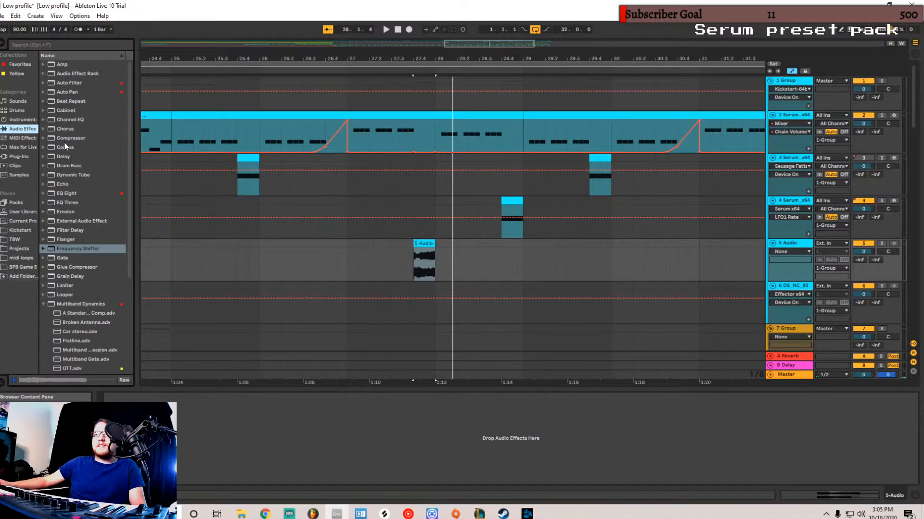
pyautogui.click(76, 85)
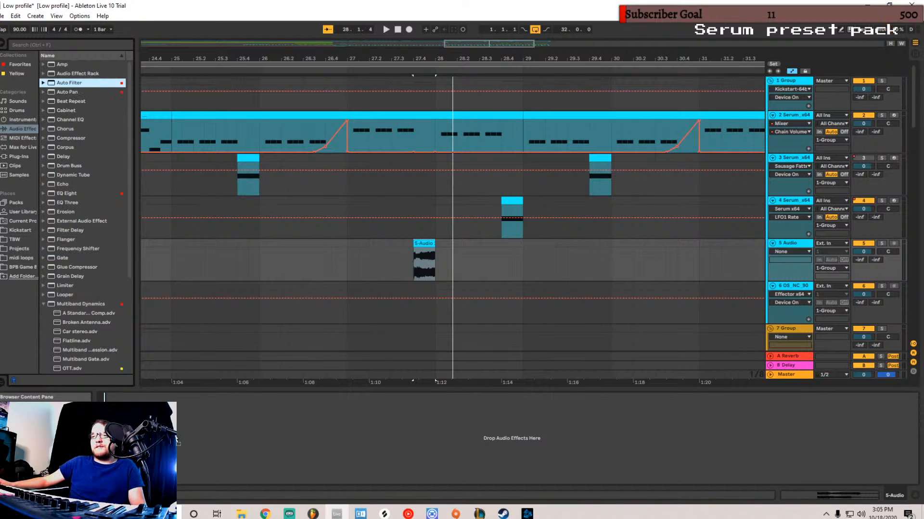
pyautogui.moveTo(177, 436); pyautogui.dragTo(178, 436)
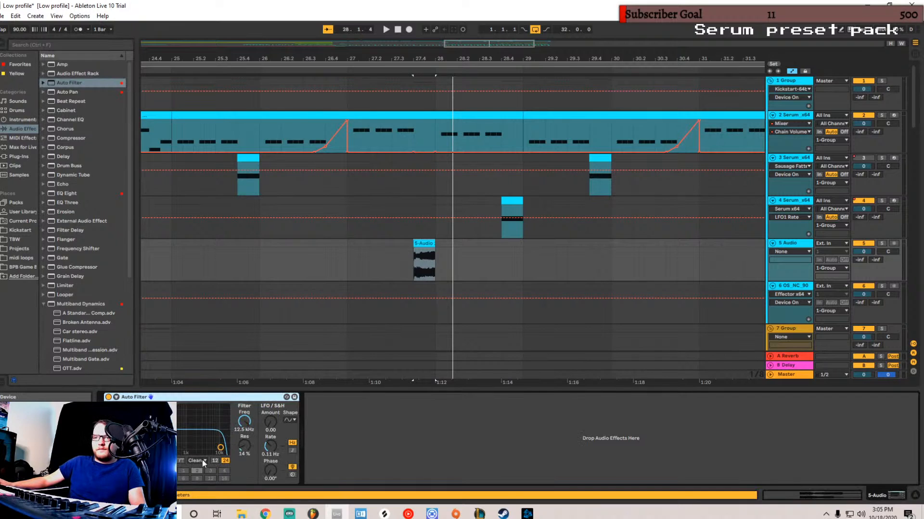
pyautogui.moveTo(244, 446); pyautogui.dragTo(244, 429)
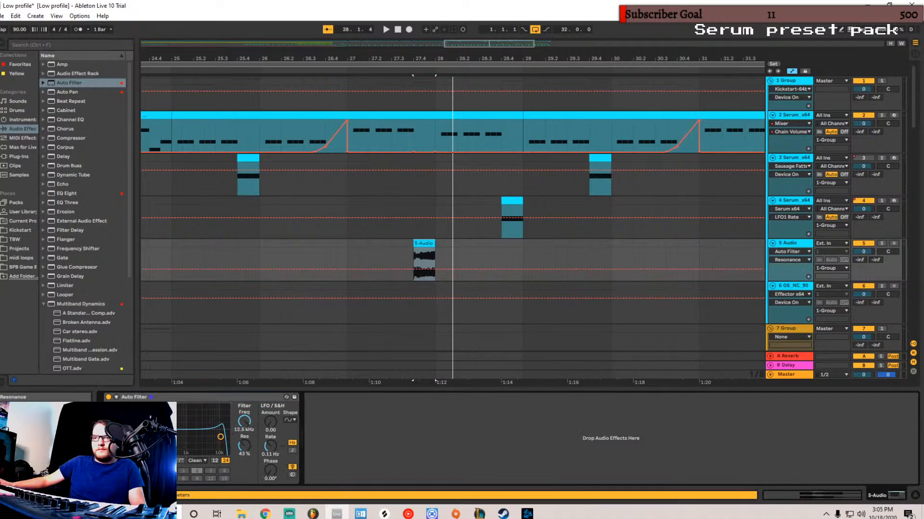
# - Draw a rising Auto Filter frequency automation across track 5's clip, ending at 19.9 kHz at bar 28, and audition it
pyautogui.rightClick(245, 424)
pyautogui.click(268, 430)
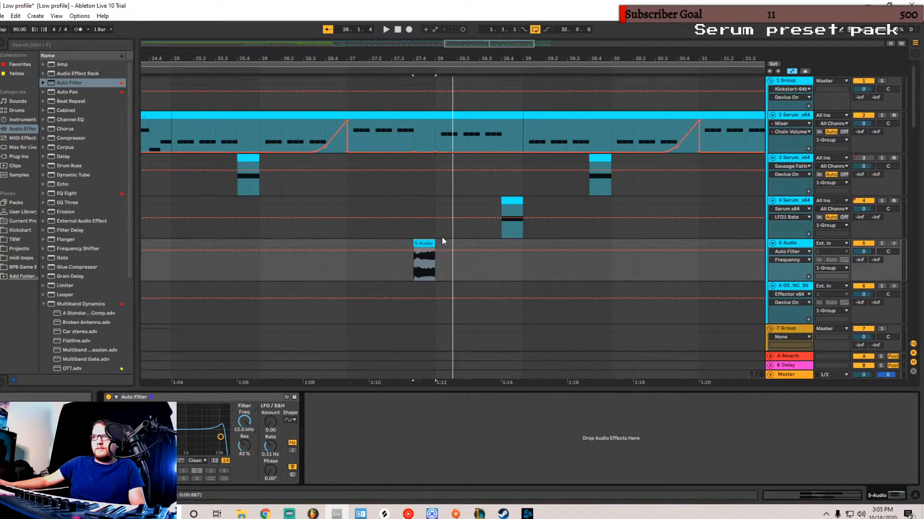
pyautogui.click(414, 258)
pyautogui.moveTo(413, 259); pyautogui.dragTo(435, 248)
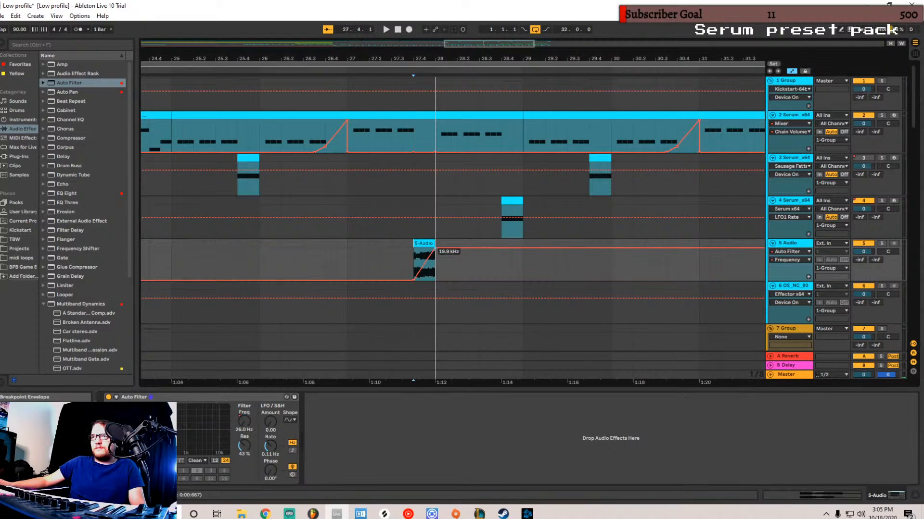
pyautogui.press('space')
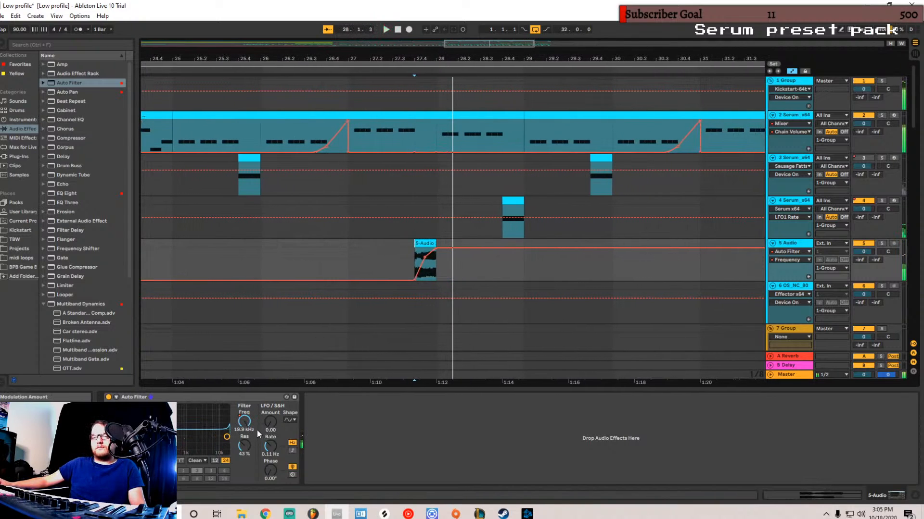
# - Set the Auto Filter's LFO rate to 0.16 Hz, lower the end of the frequency ramp to about 12.1 kHz and audition the clip
pyautogui.click(269, 448)
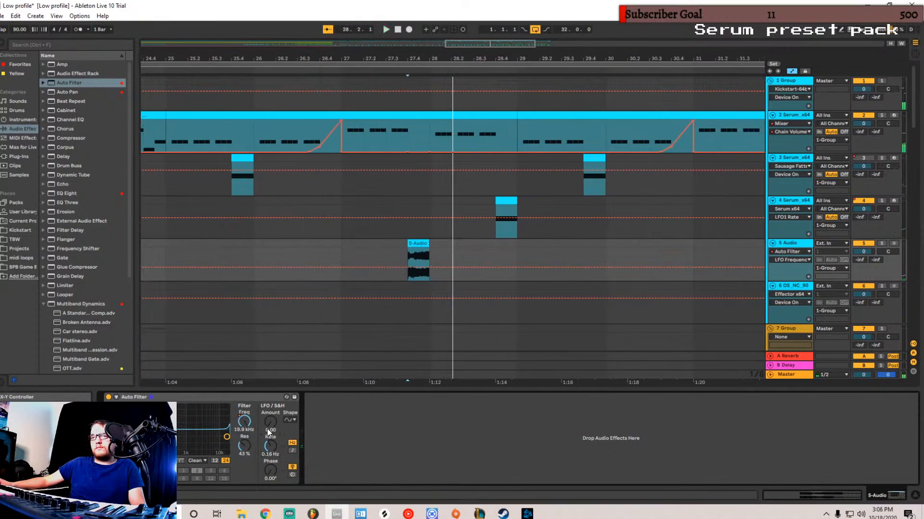
pyautogui.rightClick(245, 422)
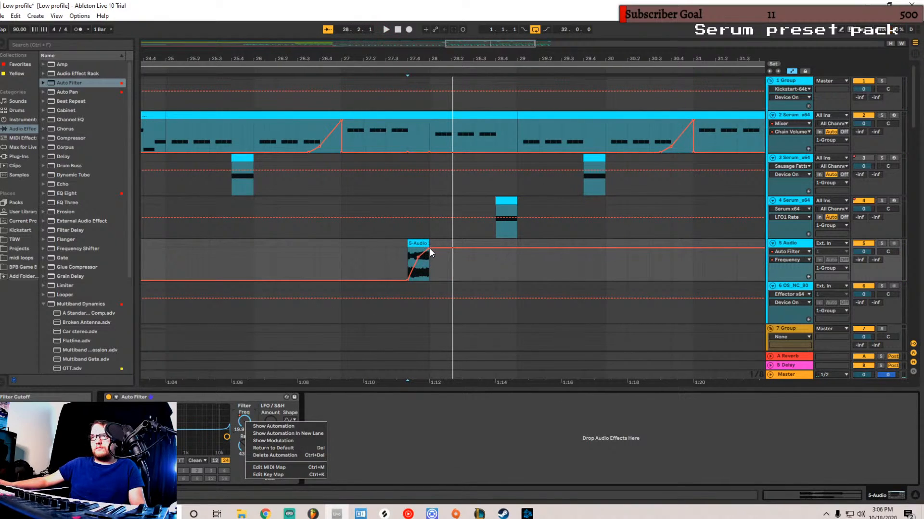
pyautogui.click(430, 249)
pyautogui.moveTo(430, 249); pyautogui.dragTo(430, 251)
pyautogui.press('space')
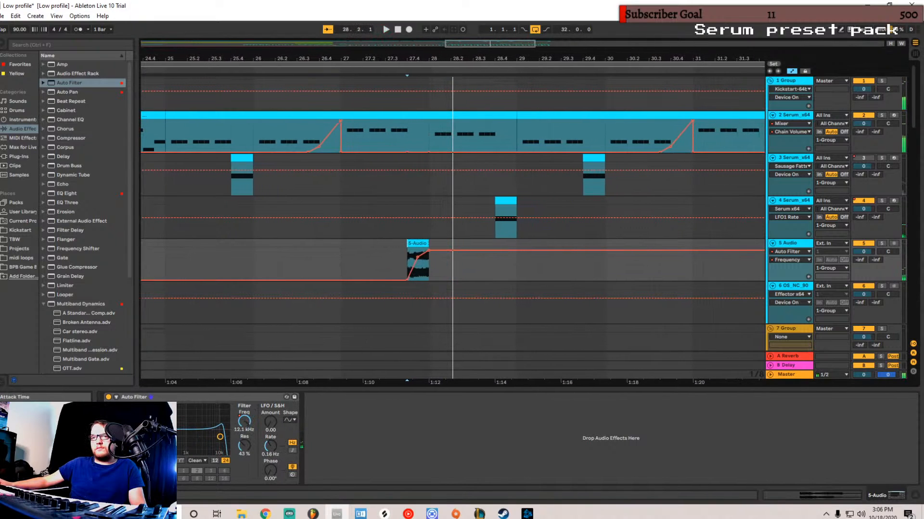
pyautogui.press('space')
pyautogui.press('space')
pyautogui.press('space')
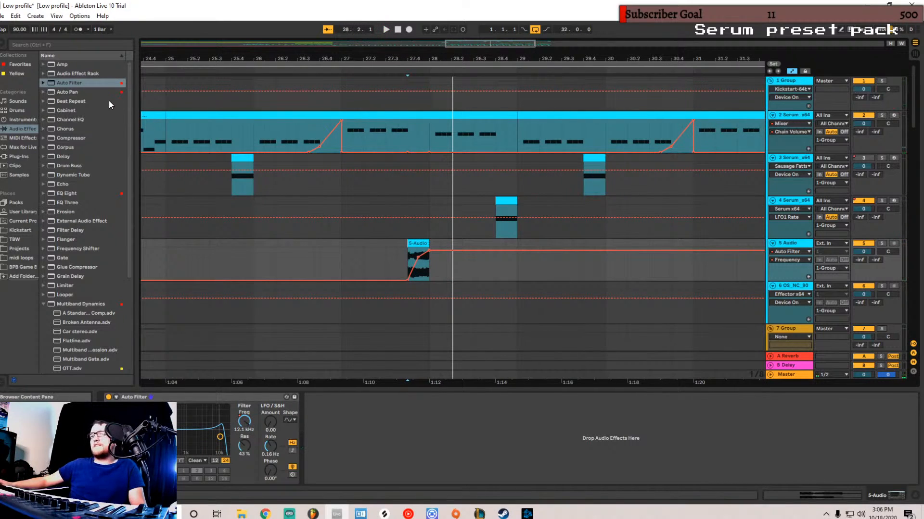
# - Raise the start of the filter frequency ramp at bar 27.4 and add the OTT preset after track 5's Auto Filter, auditioning both changes
pyautogui.scroll(-3, 86, 223)
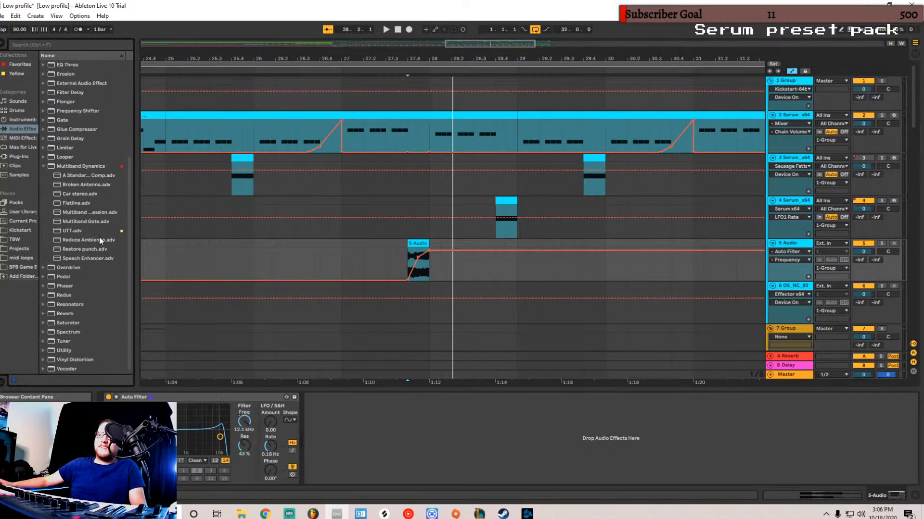
pyautogui.moveTo(408, 280); pyautogui.dragTo(408, 271)
pyautogui.press('space')
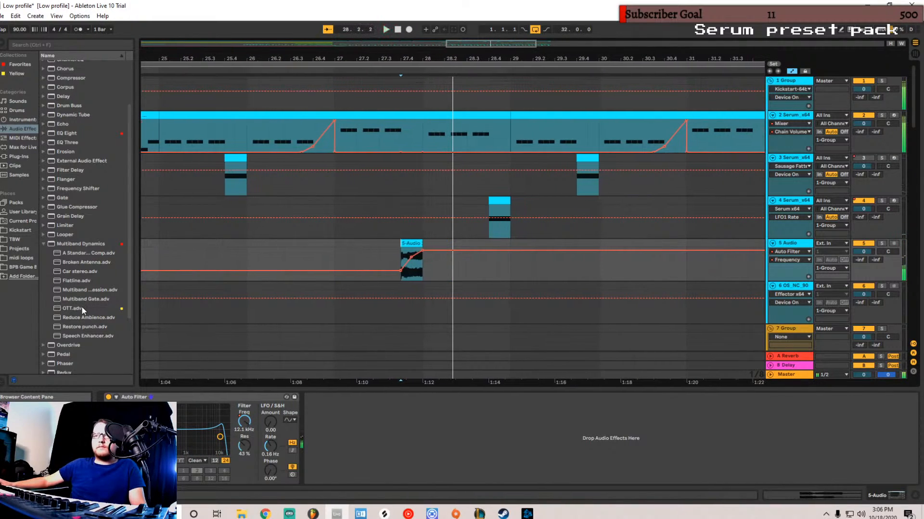
pyautogui.moveTo(82, 308); pyautogui.dragTo(358, 426)
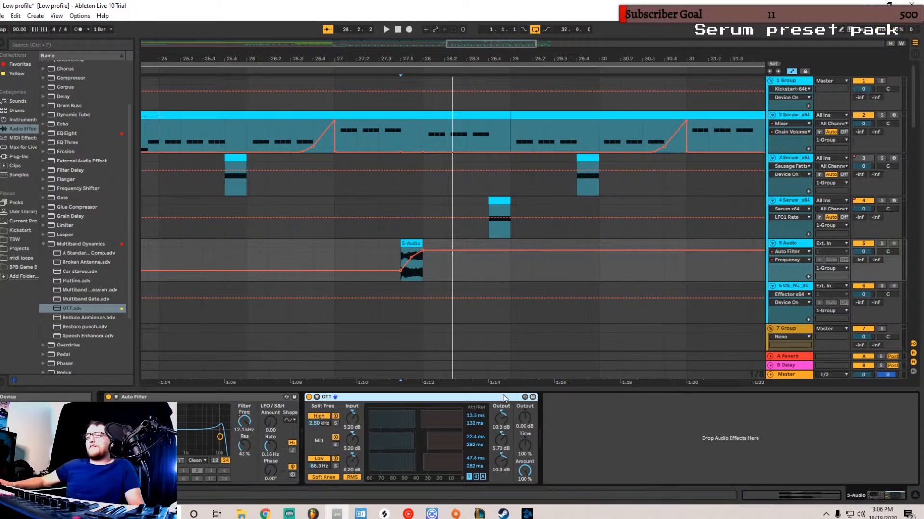
pyautogui.press('space')
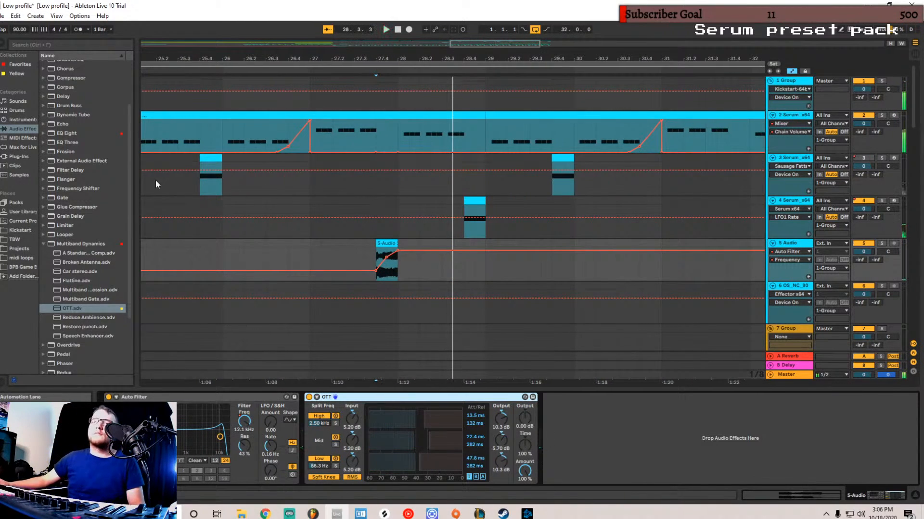
# - Insert a Frequency Shifter on track 5 between the Auto Filter and OTT
pyautogui.scroll(-5, 88, 217)
pyautogui.click(87, 232)
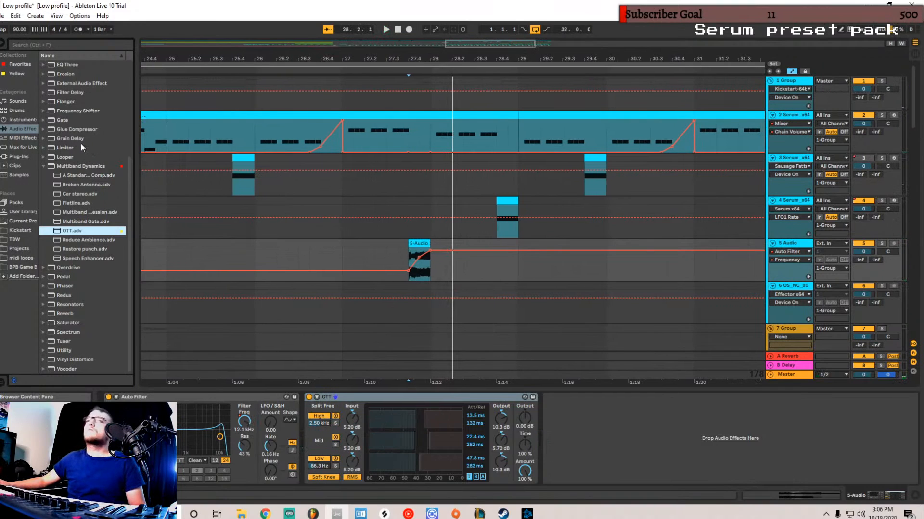
pyautogui.moveTo(89, 112); pyautogui.dragTo(689, 473)
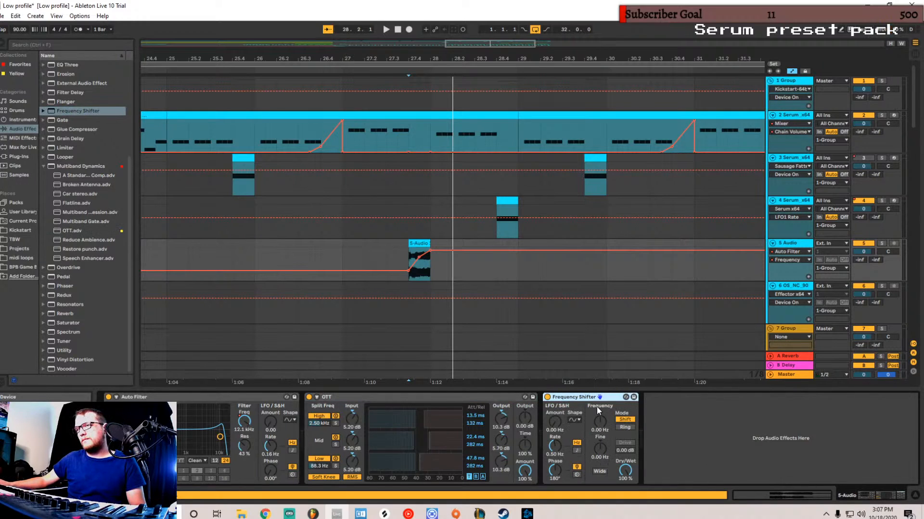
pyautogui.moveTo(569, 396); pyautogui.dragTo(339, 414)
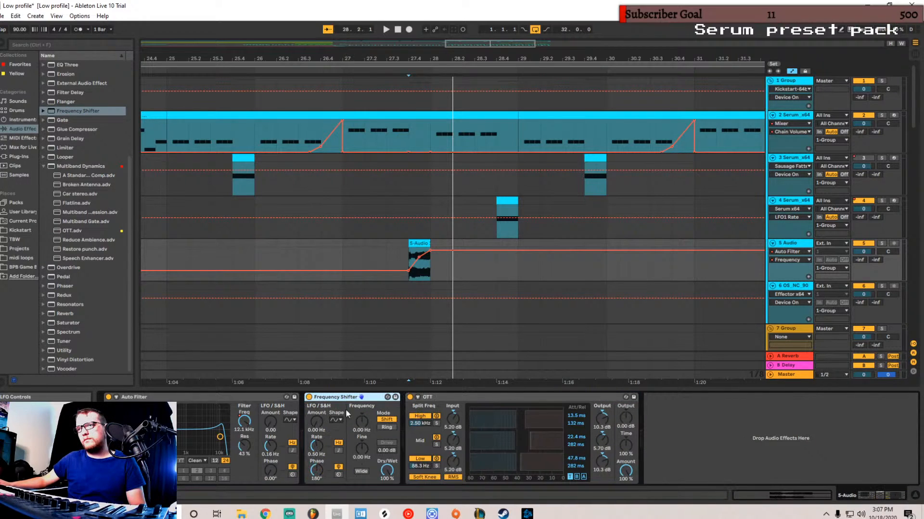
# - Draw a Frequency Shifter Fine automation rising from 0 Hz across track 5's clip from bar 27.4 to 28, and play it
pyautogui.rightClick(364, 450)
pyautogui.click(379, 452)
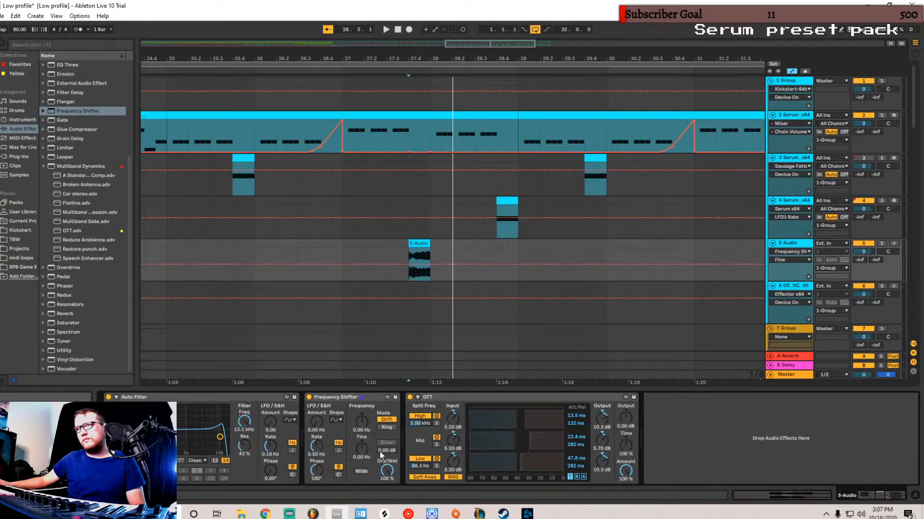
pyautogui.click(434, 265)
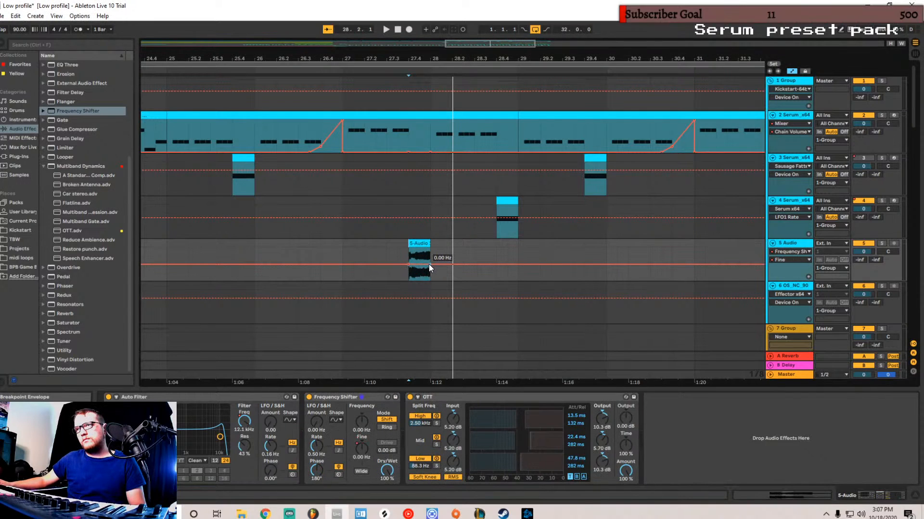
pyautogui.moveTo(426, 264); pyautogui.dragTo(430, 254)
pyautogui.press('space')
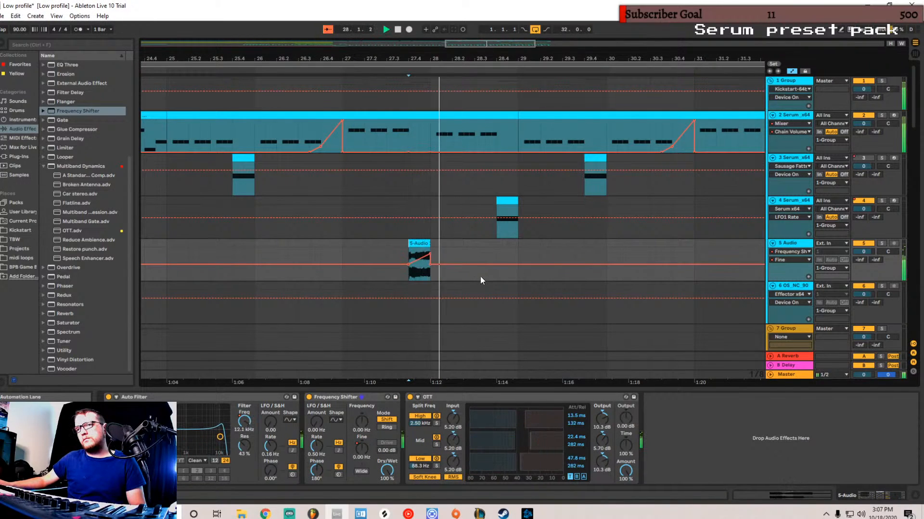
# - Turn the Frequency Shifter Fine ramp on track 5's clip into a falling one by lowering its end at bar 28, auditioning before and after
pyautogui.press('space')
pyautogui.press('space')
pyautogui.press('space')
pyautogui.moveTo(442, 252); pyautogui.dragTo(441, 280)
pyautogui.press('space')
pyautogui.press('space')
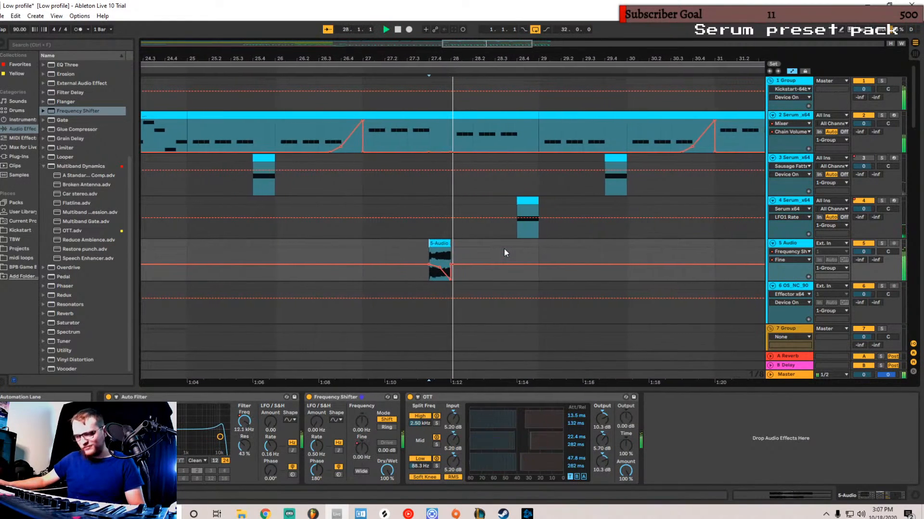
# - Show track 5's Auto Filter frequency automation and raise the start of its ramp at bar 27.4 to about 342 Hz
pyautogui.rightClick(249, 421)
pyautogui.click(269, 425)
pyautogui.moveTo(412, 272); pyautogui.dragTo(413, 269)
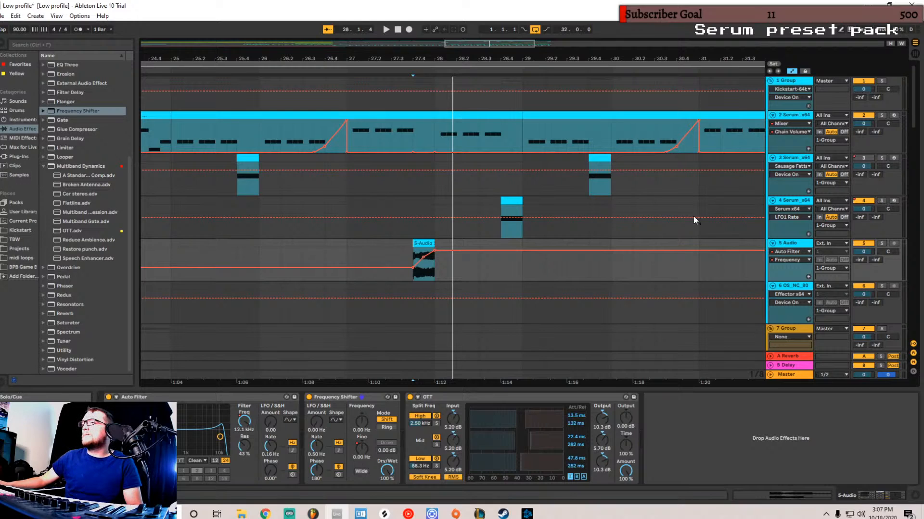
# - Deactivate the two track 4 fill clips at bars 28.4 and 32.4
pyautogui.press('-')
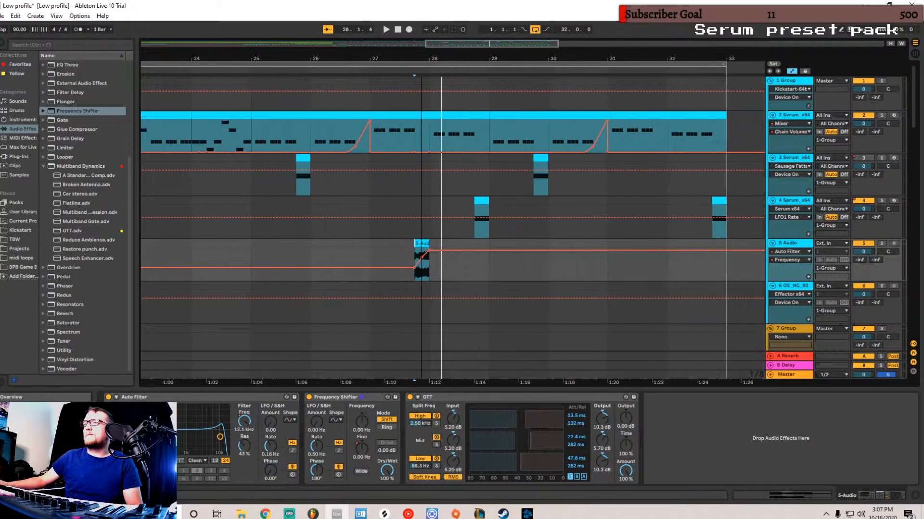
pyautogui.moveTo(708, 196); pyautogui.dragTo(472, 203)
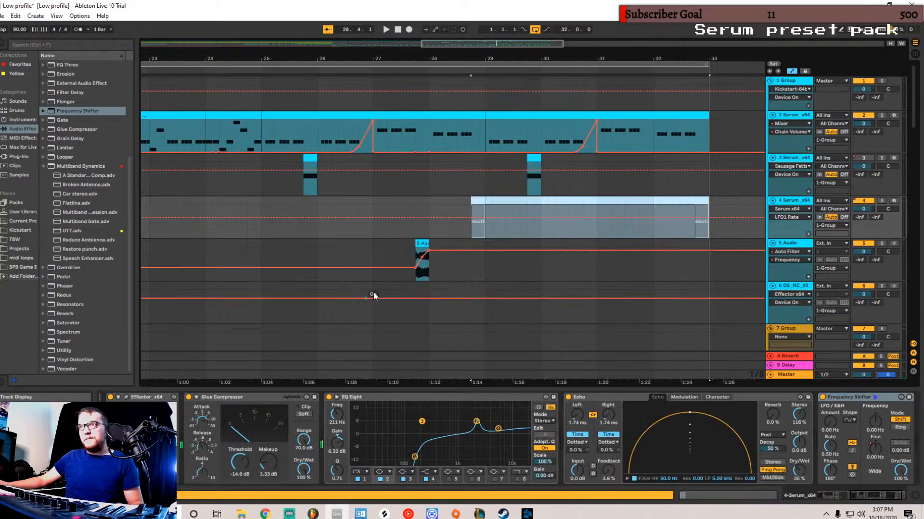
pyautogui.press('Escape')
# - Move track 5's audio clip with its automation from bar 27.4 to bar 28.4, below the deactivated track 4 fill
pyautogui.moveTo(424, 244); pyautogui.dragTo(480, 249)
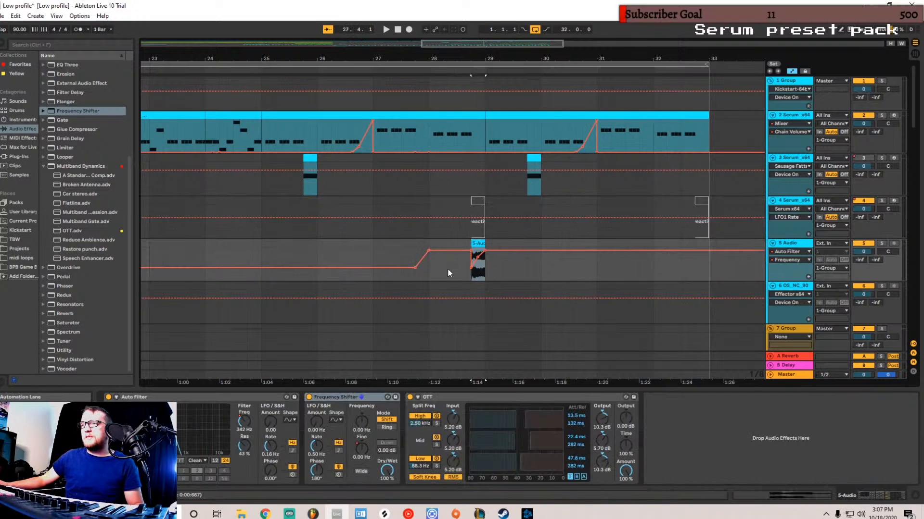
pyautogui.scroll(-3, 443, 272)
pyautogui.scroll(-3, 443, 279)
pyautogui.scroll(3, 451, 274)
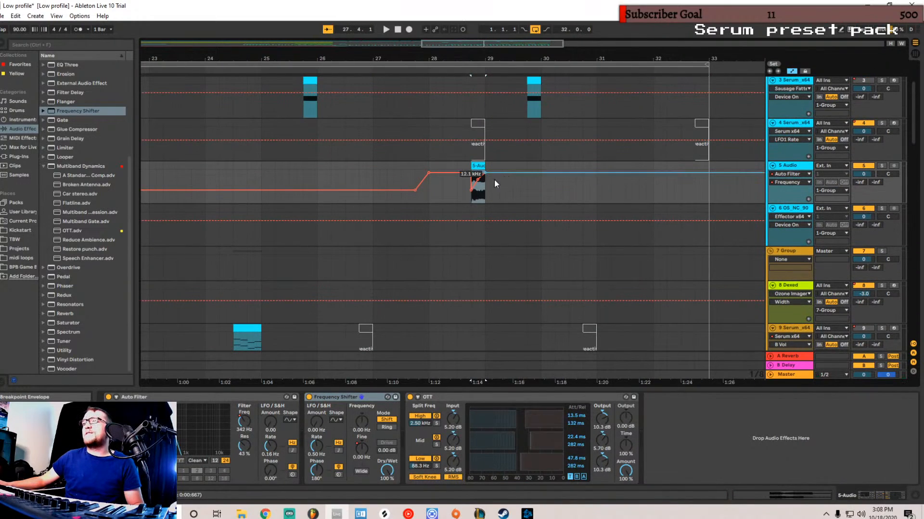
# - Duplicate the four-bar range ending at bar 33's preceding clip position on the 5 Audio track, repeating its clip just before bar 33
pyautogui.moveTo(694, 162); pyautogui.dragTo(471, 179)
pyautogui.hotkey('ctrl', 'd')
# - Check the lower tracks down to tb_music, then play the arrangement from just after bar 27 to hear the repeated audio clip
pyautogui.scroll(-20, 406, 223)
pyautogui.scroll(-15, 489, 258)
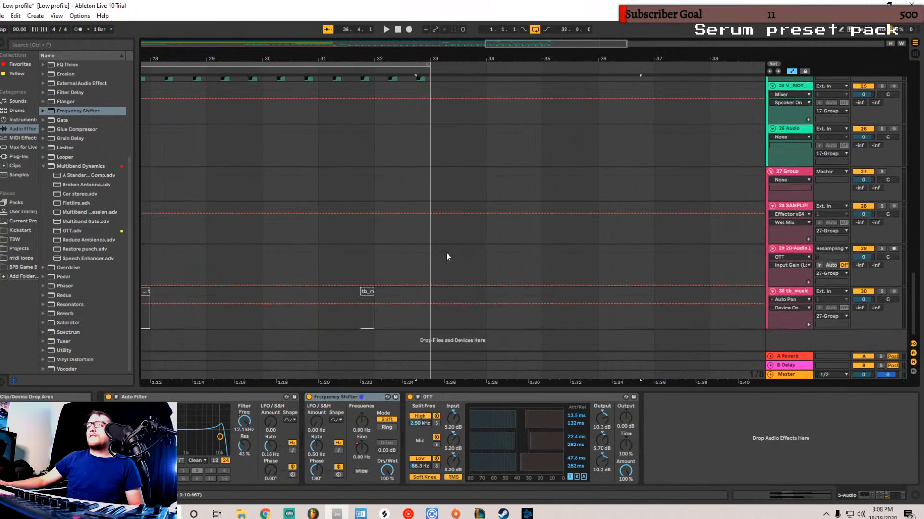
pyautogui.hscroll(-3, 564, 212)
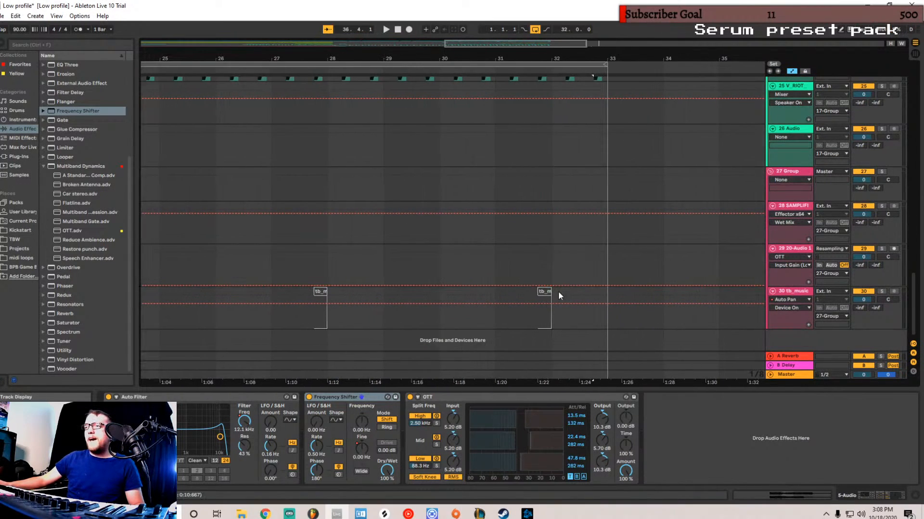
pyautogui.moveTo(558, 295); pyautogui.dragTo(192, 312)
pyautogui.scroll(3, 498, 184)
pyautogui.scroll(12, 498, 184)
pyautogui.scroll(7, 497, 179)
pyautogui.scroll(5, 492, 180)
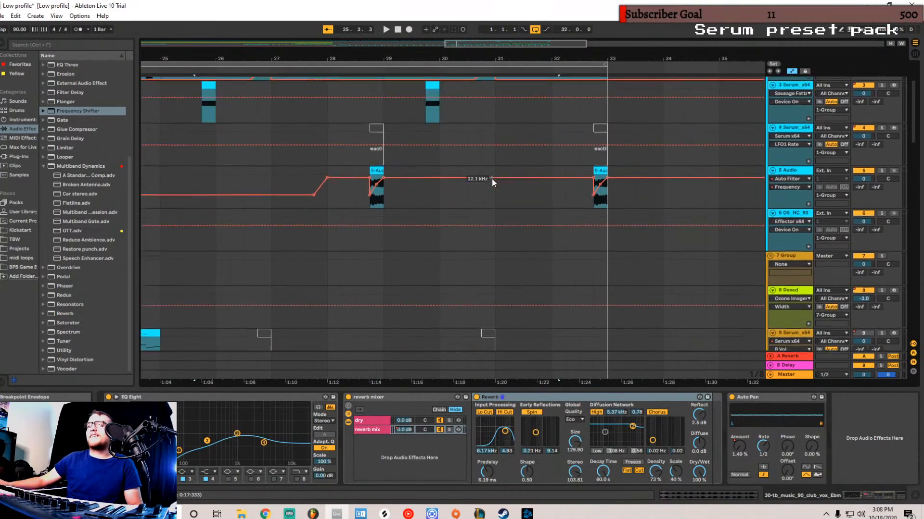
pyautogui.click(295, 191)
pyautogui.press('space')
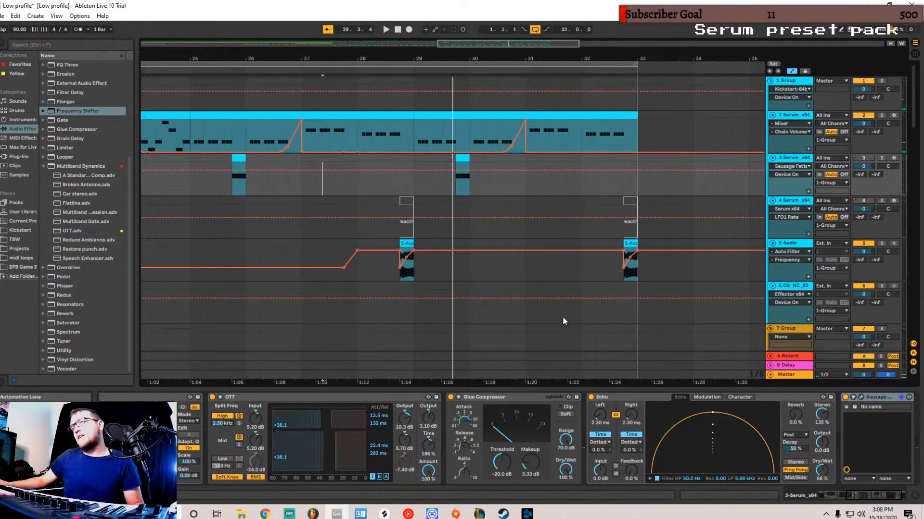
# - Add Dynamic Tube to the 5 Audio track between Auto Filter and Frequency Shifter
pyautogui.click(790, 245)
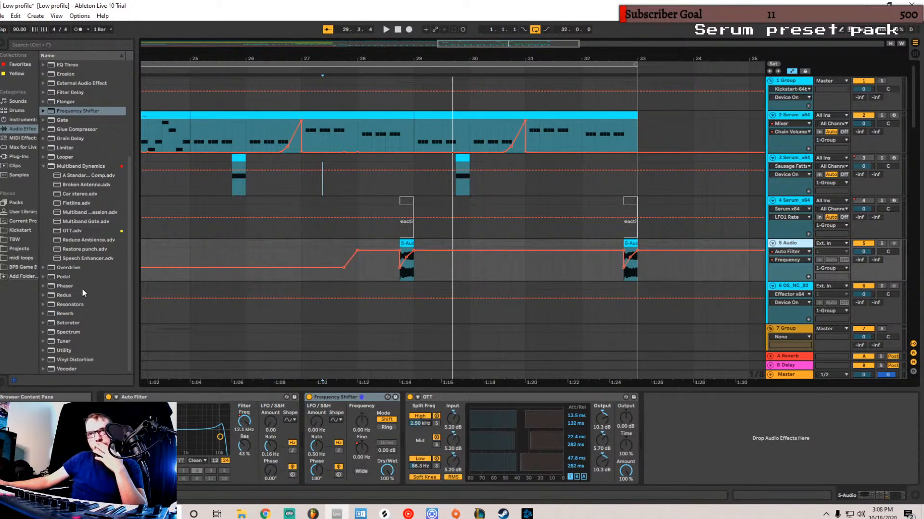
pyautogui.scroll(5, 77, 279)
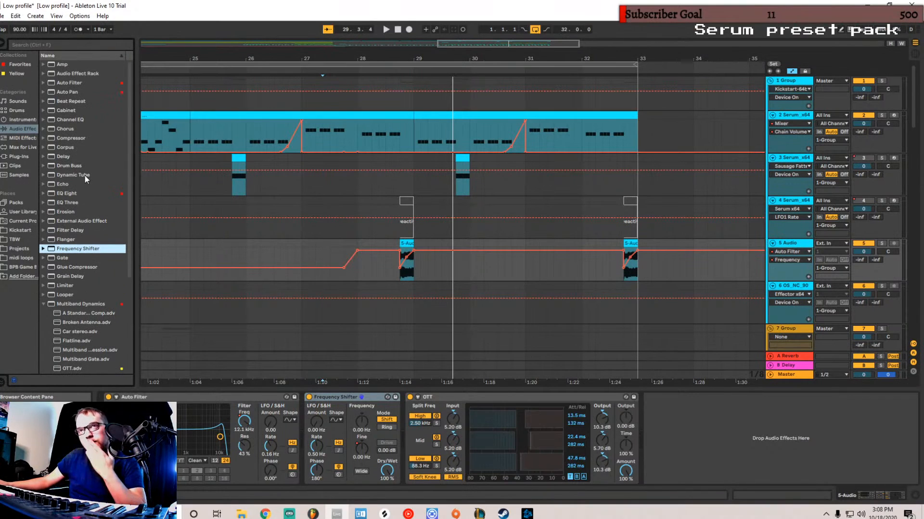
pyautogui.moveTo(85, 175)
pyautogui.mouseDown()
pyautogui.moveTo(319, 340)
pyautogui.moveTo(314, 420)
pyautogui.mouseUp()
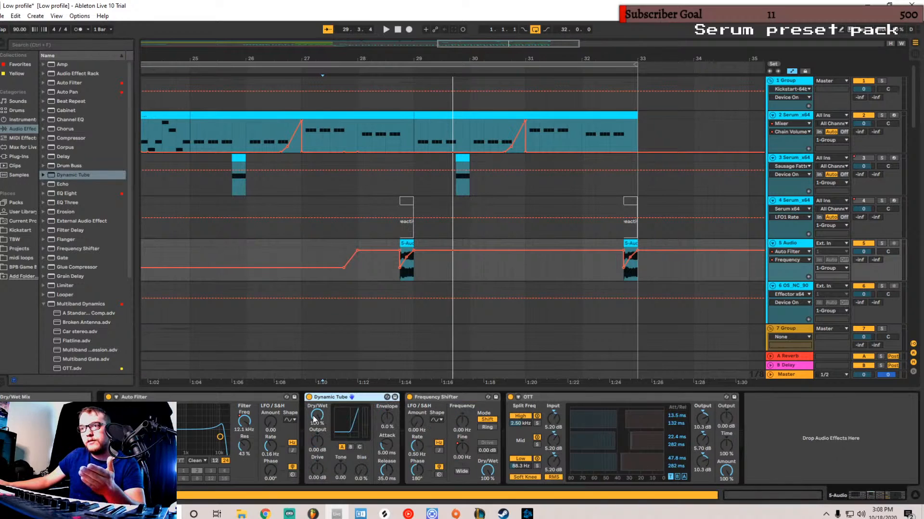
# - Set Dynamic Tube's Drive to 5.48 dB, Tone to 0.40 and Bias to 30%, and shorten its Attack while auditioning the track
pyautogui.moveTo(319, 477); pyautogui.dragTo(361, 464)
pyautogui.click(344, 477)
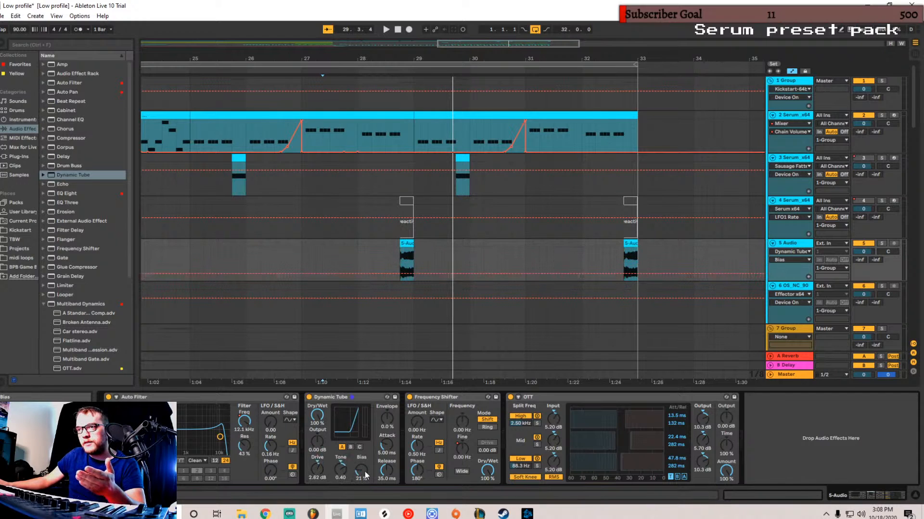
pyautogui.press('space')
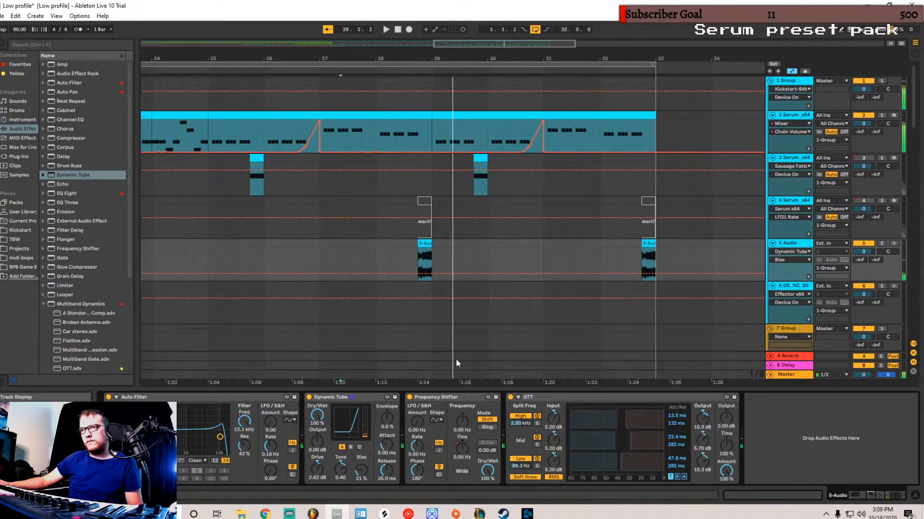
pyautogui.moveTo(322, 470); pyautogui.dragTo(322, 459)
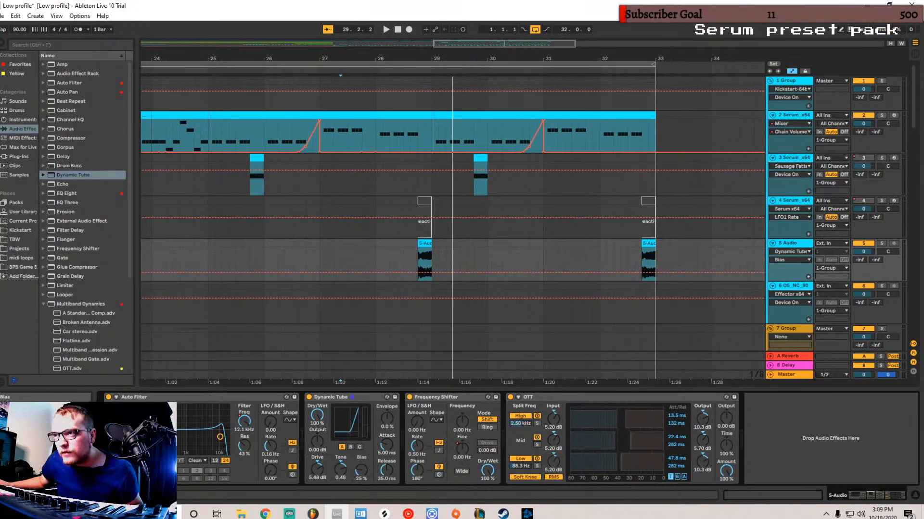
pyautogui.moveTo(361, 472); pyautogui.dragTo(384, 451)
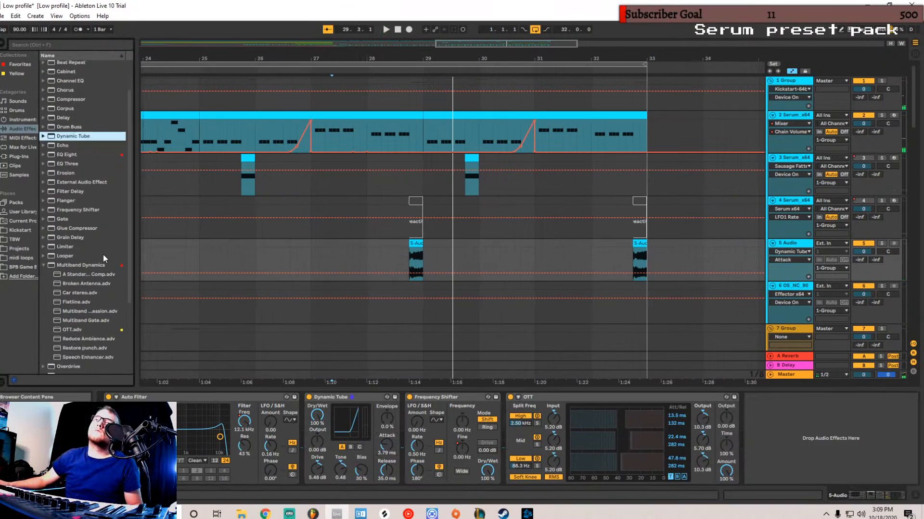
# - Find Glue Compressor among the audio effects and add it after OTT on the 5 Audio track
pyautogui.scroll(-5, 103, 255)
pyautogui.scroll(-1, 99, 261)
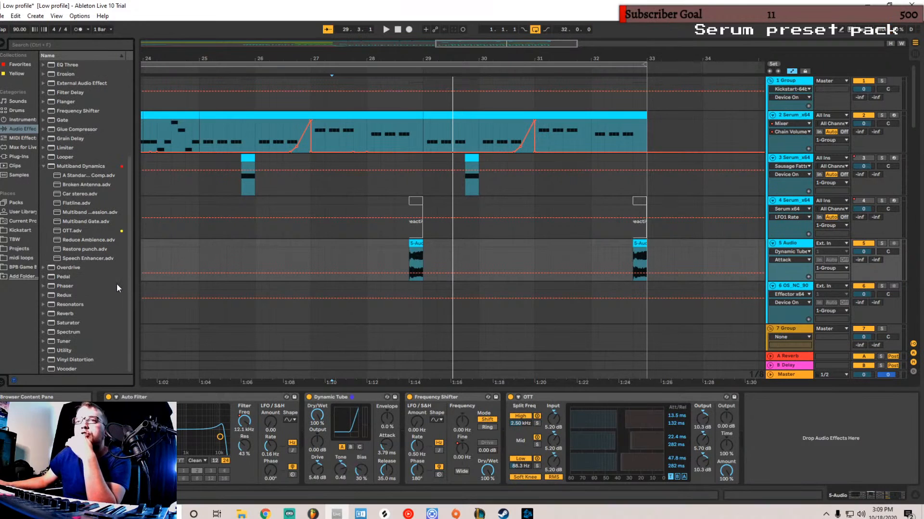
pyautogui.scroll(5, 96, 284)
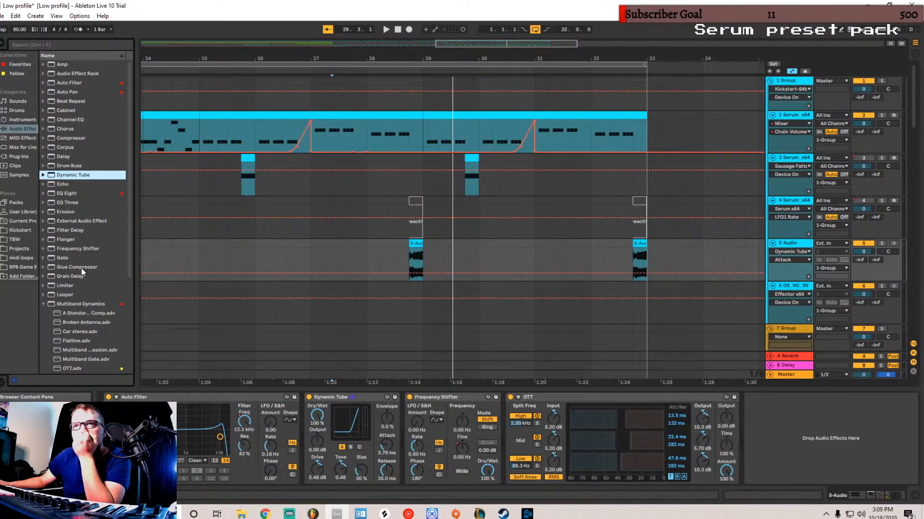
pyautogui.click(79, 261)
pyautogui.moveTo(80, 260); pyautogui.dragTo(840, 446)
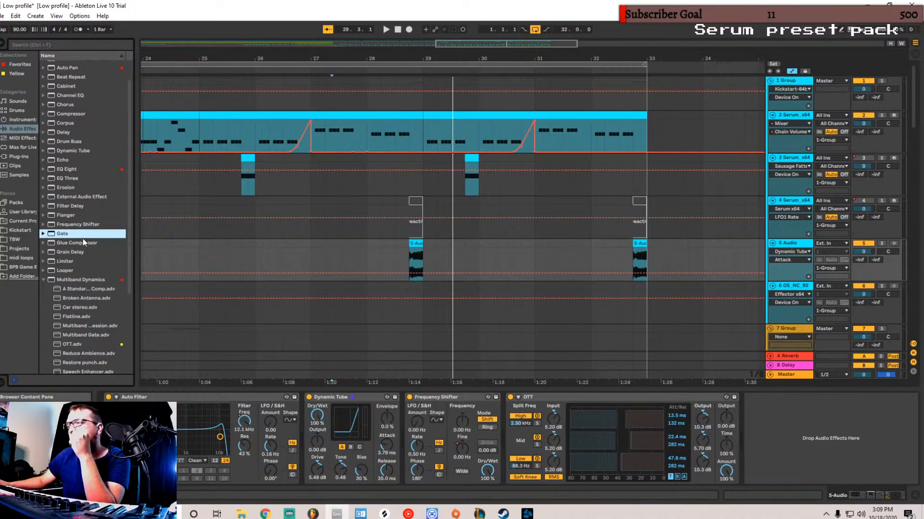
pyautogui.moveTo(82, 242); pyautogui.dragTo(745, 457)
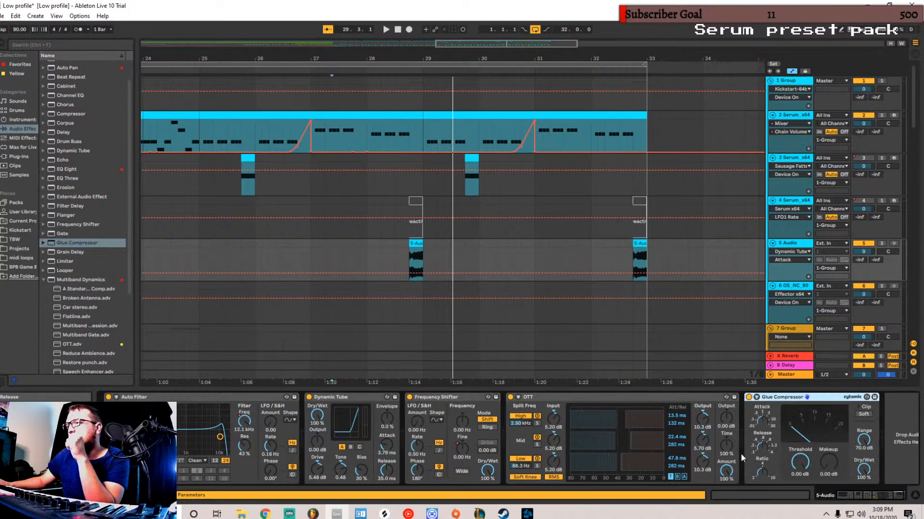
# - Adjust the Glue Compressor's Attack and Release, and set its Threshold to -17.1 dB and Makeup to 3.17 dB during playback
pyautogui.click(770, 447)
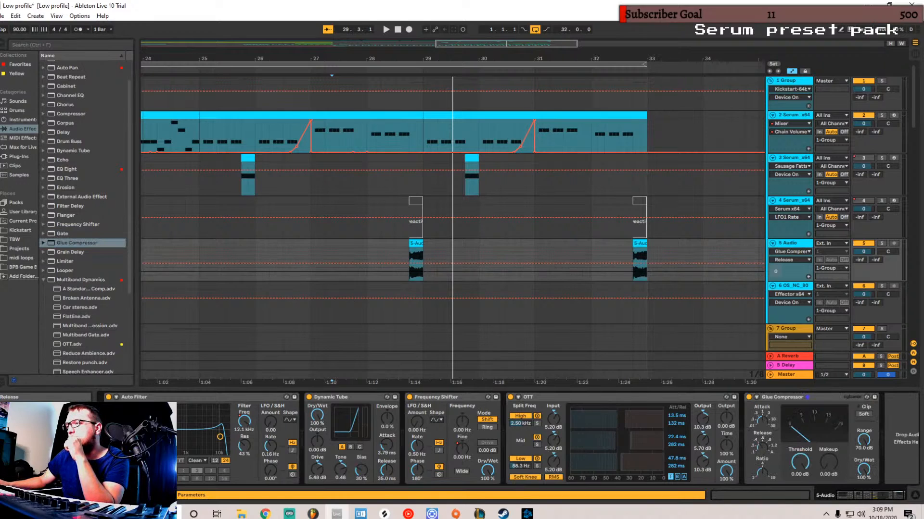
pyautogui.click(768, 427)
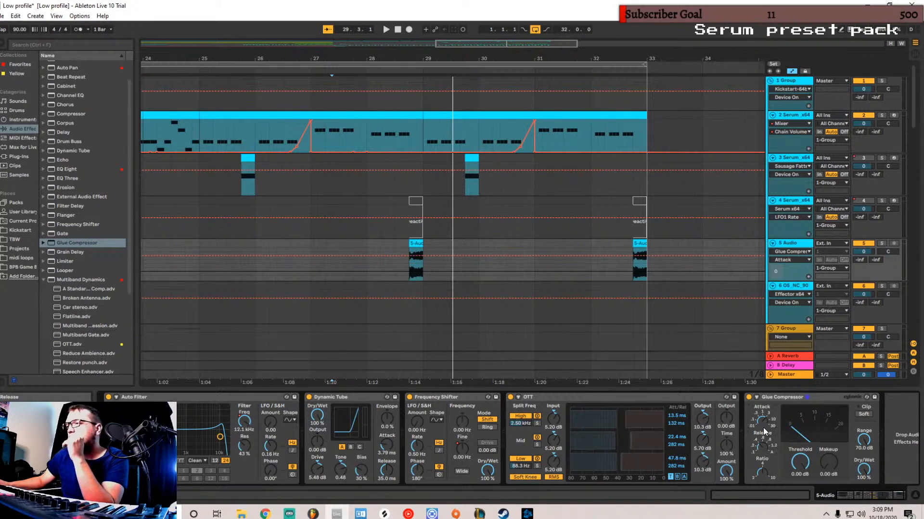
pyautogui.moveTo(768, 427); pyautogui.dragTo(768, 427)
pyautogui.click(765, 449)
pyautogui.moveTo(807, 463); pyautogui.dragTo(799, 467)
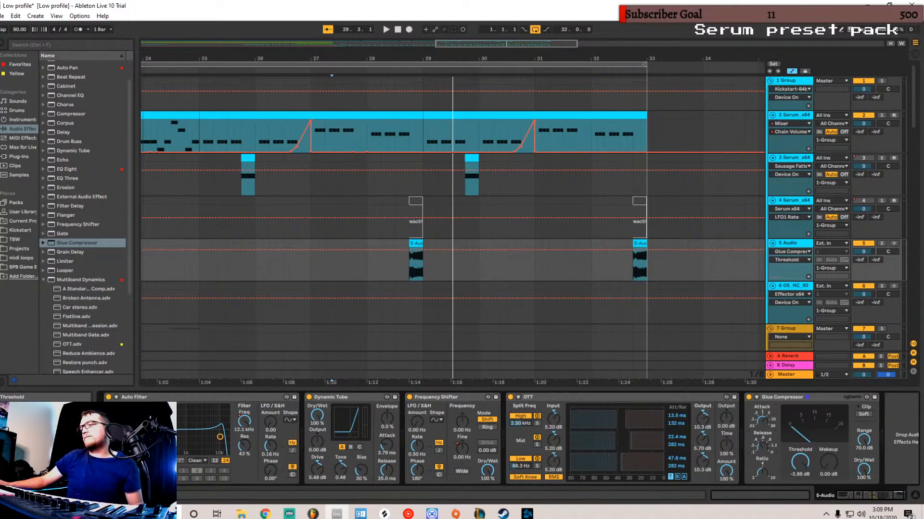
pyautogui.press('space')
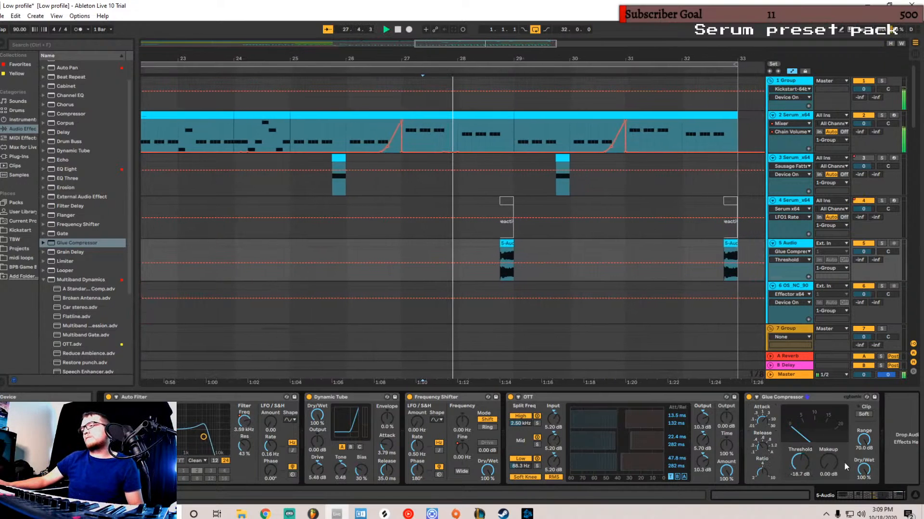
pyautogui.moveTo(827, 463); pyautogui.dragTo(828, 457)
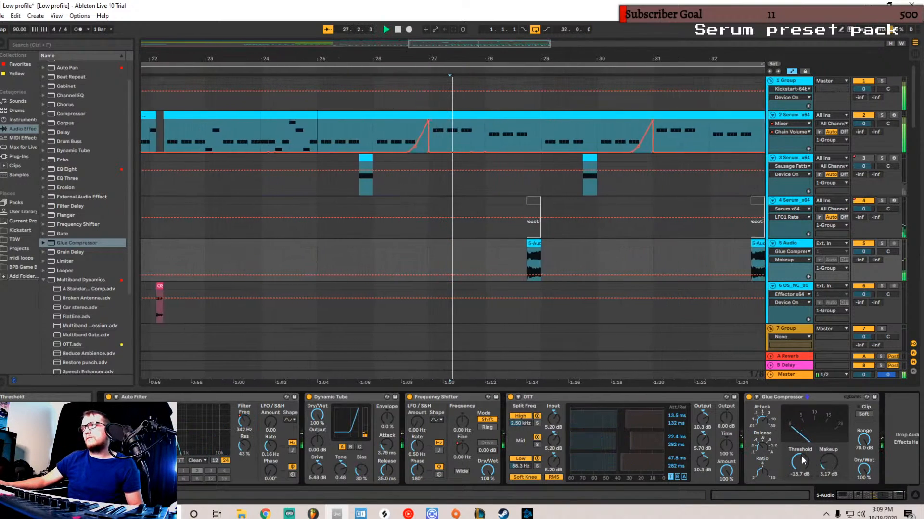
pyautogui.moveTo(803, 470); pyautogui.dragTo(803, 467)
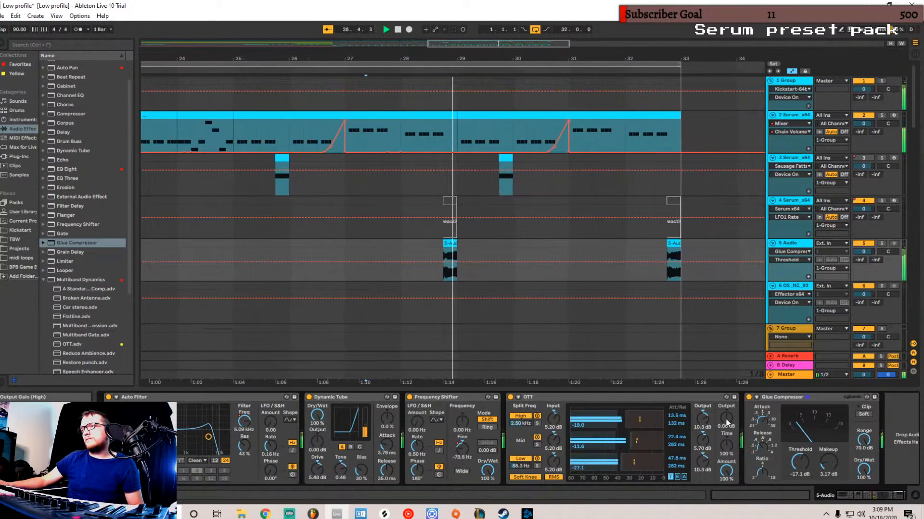
# - Set OTT's master output to 3.20 dB and play the section to hear the level
pyautogui.moveTo(734, 422); pyautogui.dragTo(734, 421)
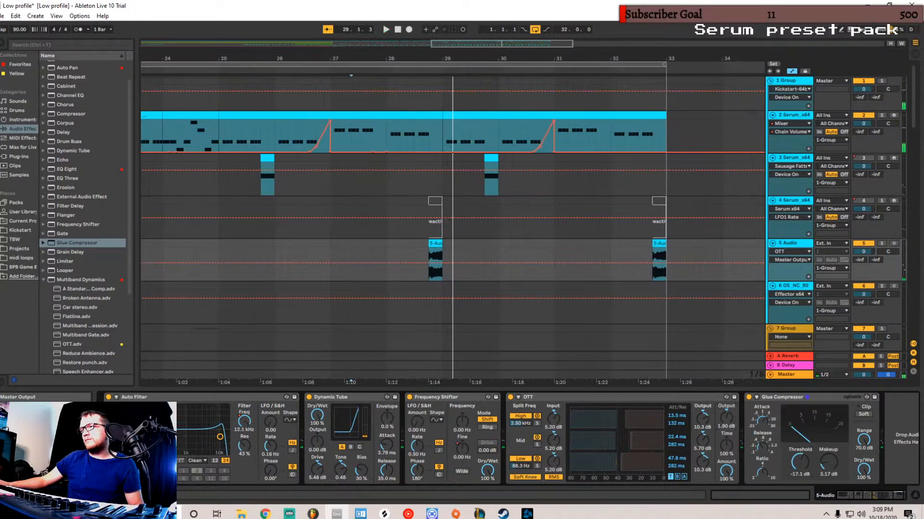
pyautogui.press('space')
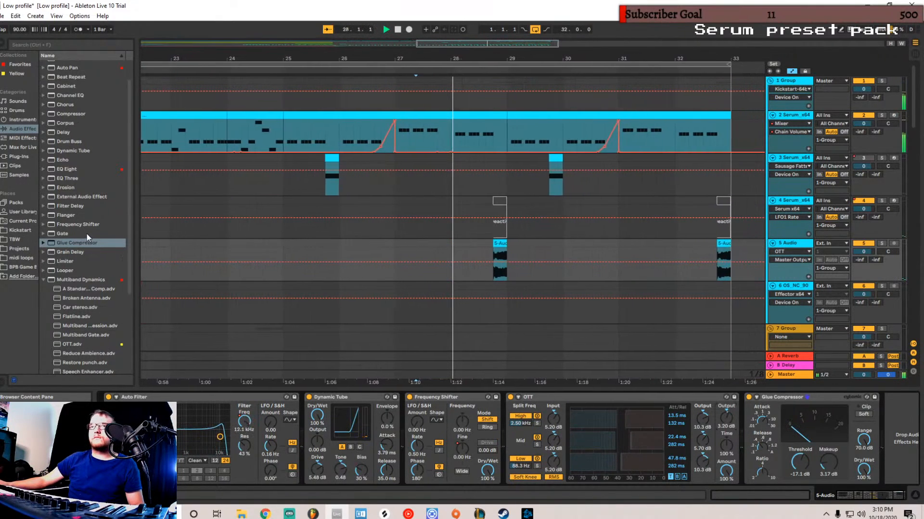
# - Add EQ Eight after the Glue Compressor, lower its fourth band around 6.39 kHz, and play the result
pyautogui.scroll(2, 66, 221)
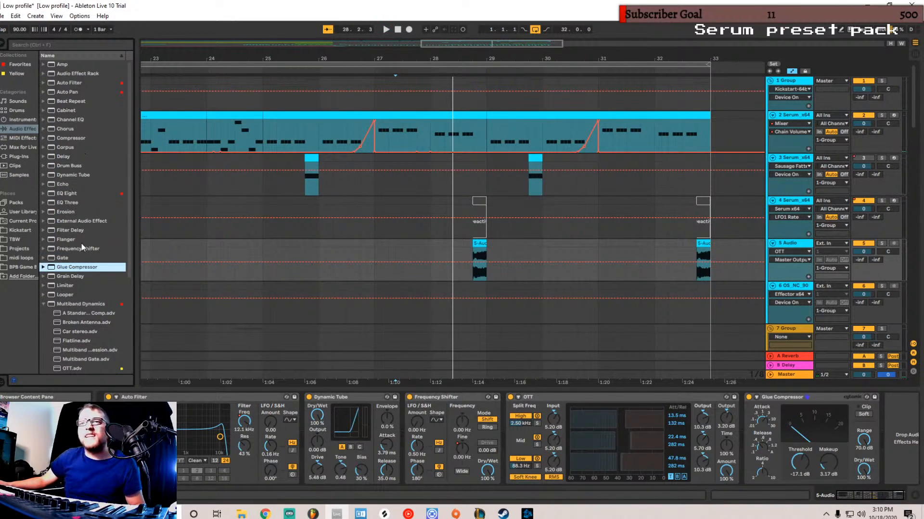
pyautogui.moveTo(76, 195); pyautogui.dragTo(861, 442)
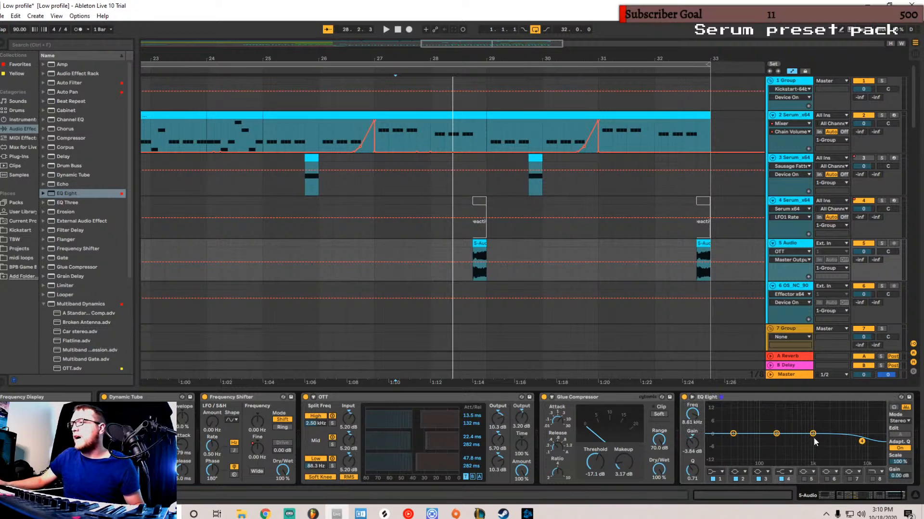
pyautogui.moveTo(861, 441); pyautogui.dragTo(855, 439)
pyautogui.press('space')
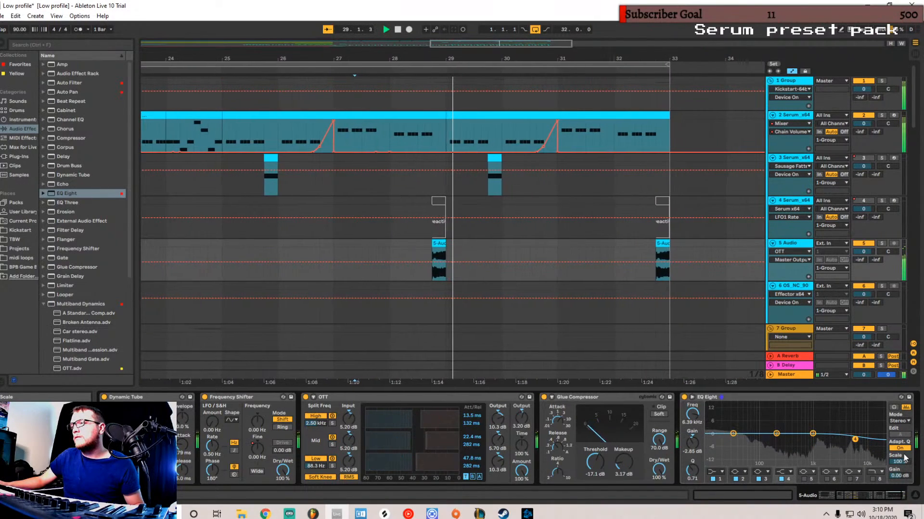
# - Make EQ Eight's first band a low cut at 435 Hz and move the fourth band to 12.6 kHz at 0.37 dB
pyautogui.click(712, 473)
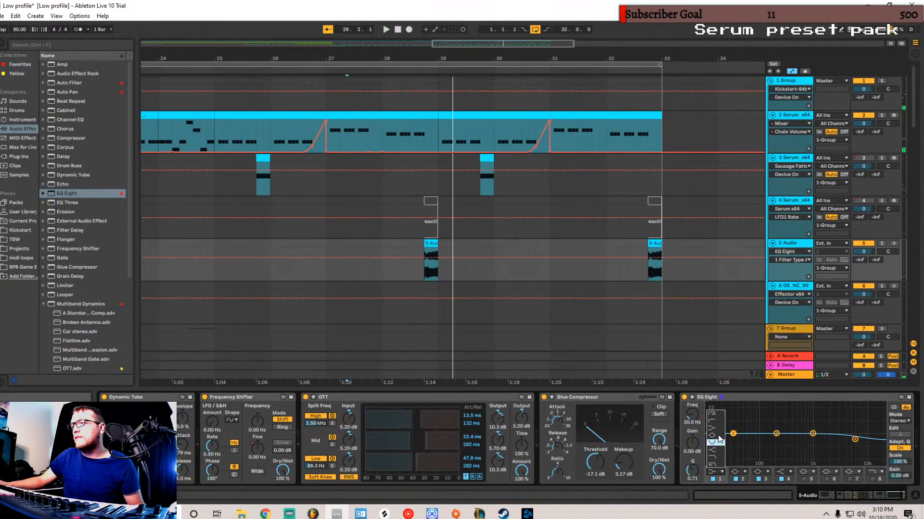
pyautogui.click(714, 421)
pyautogui.moveTo(733, 440); pyautogui.dragTo(794, 443)
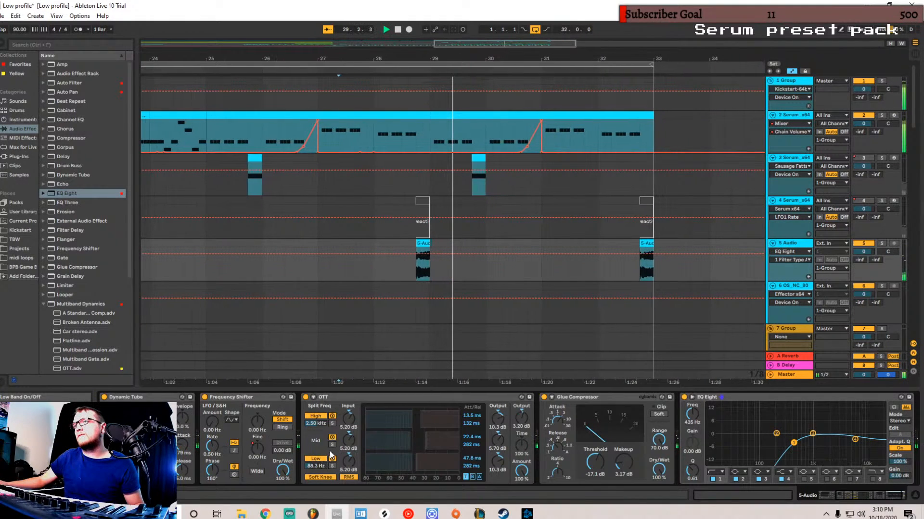
pyautogui.click(853, 440)
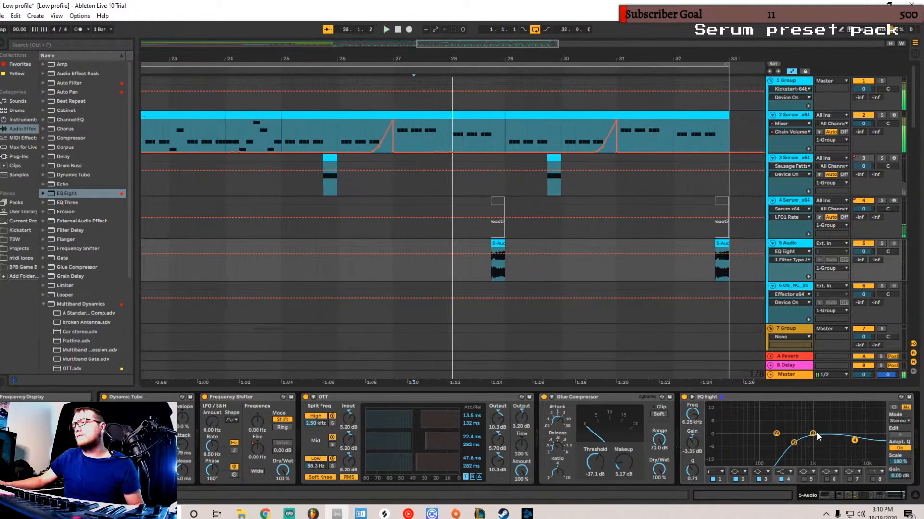
pyautogui.moveTo(855, 443); pyautogui.dragTo(863, 434)
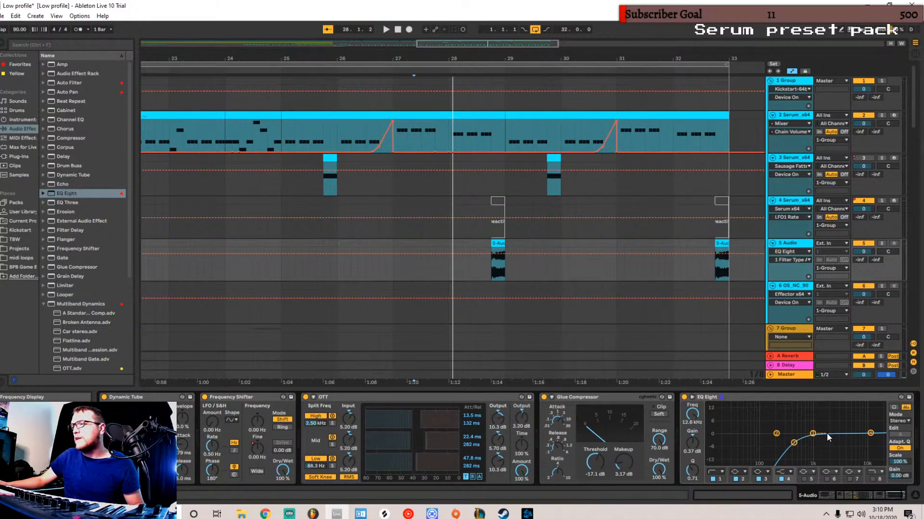
# - Set EQ Eight's third band to 5.62 kHz, -6.57 dB gain and a Q of 1.65, and audition the cut
pyautogui.moveTo(815, 434); pyautogui.dragTo(860, 441)
pyautogui.moveTo(691, 469); pyautogui.dragTo(692, 450)
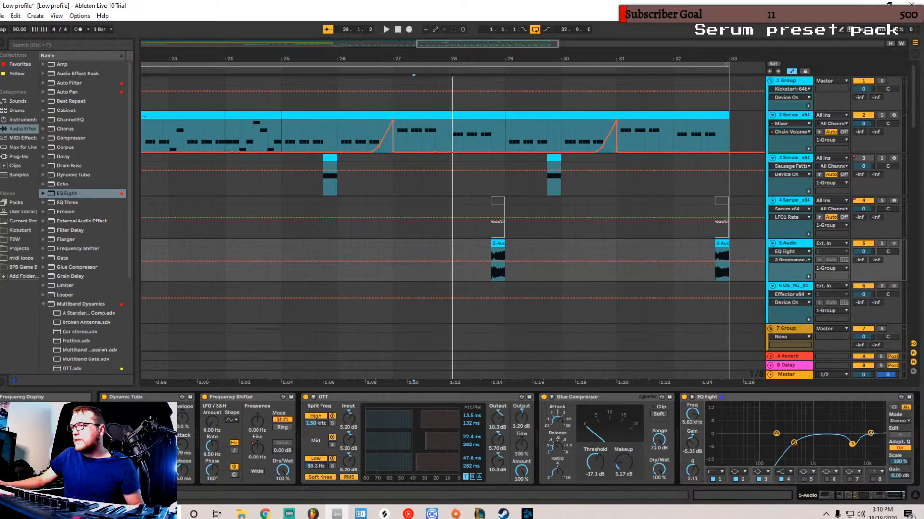
pyautogui.press('space')
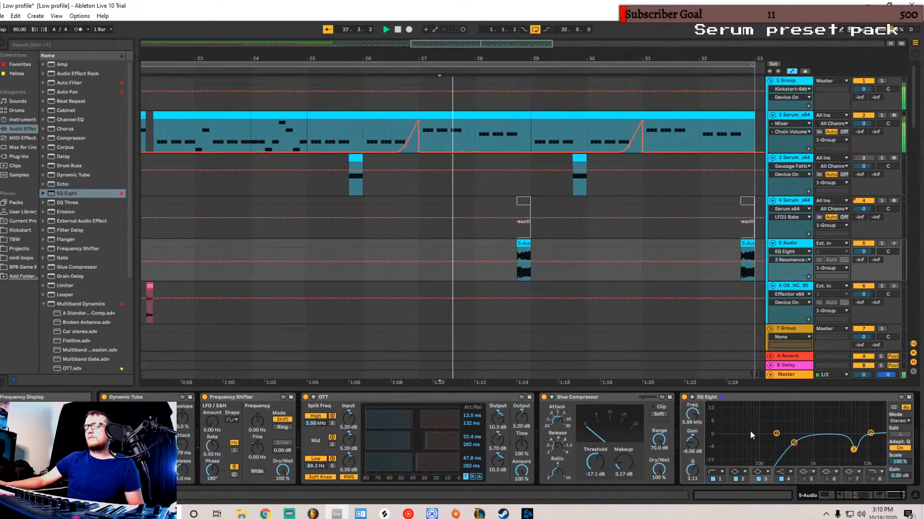
pyautogui.moveTo(692, 470); pyautogui.dragTo(693, 476)
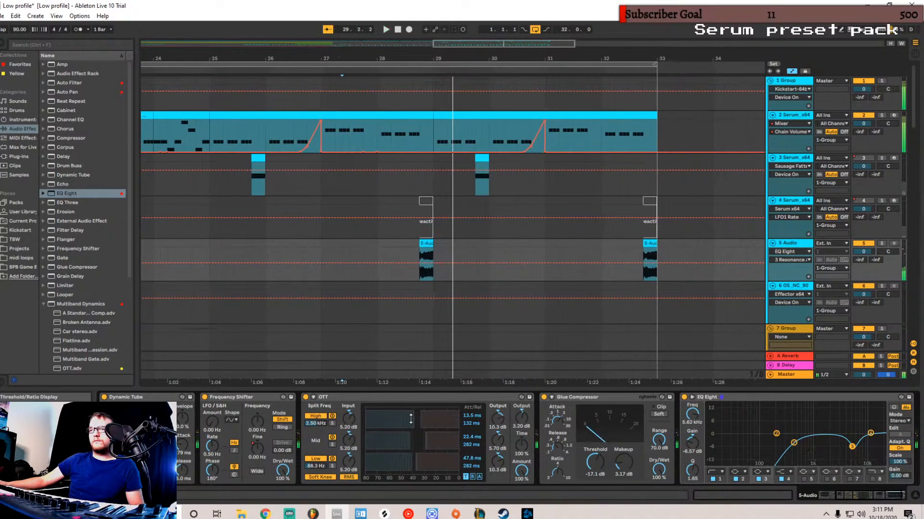
pyautogui.press('space')
pyautogui.press('space')
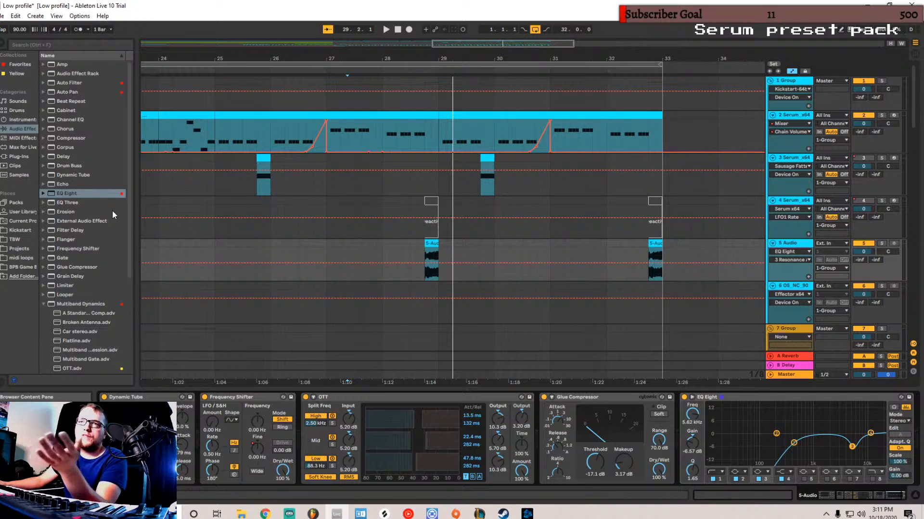
# - Add another EQ Eight between the Glue Compressor and the existing EQ Eight, boosting its third band 4.34 dB with a Q of 2.82
pyautogui.scroll(-5, 99, 236)
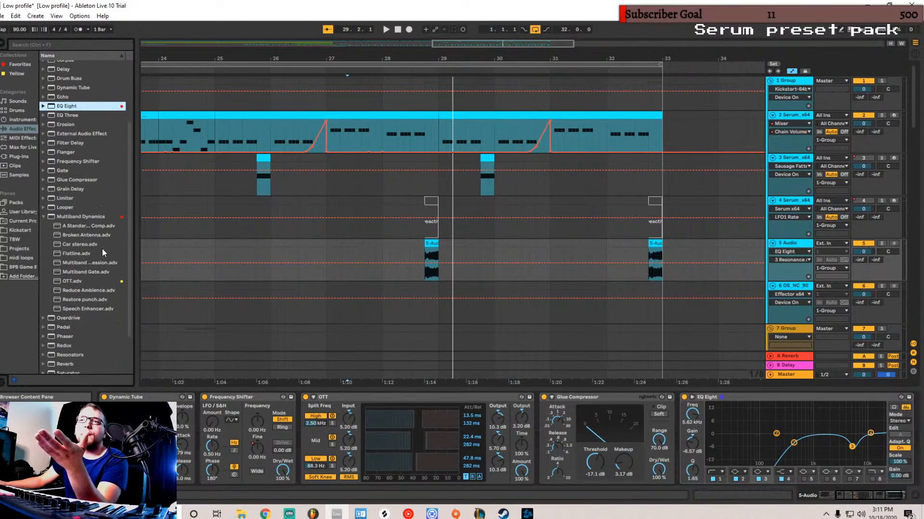
pyautogui.scroll(5, 113, 252)
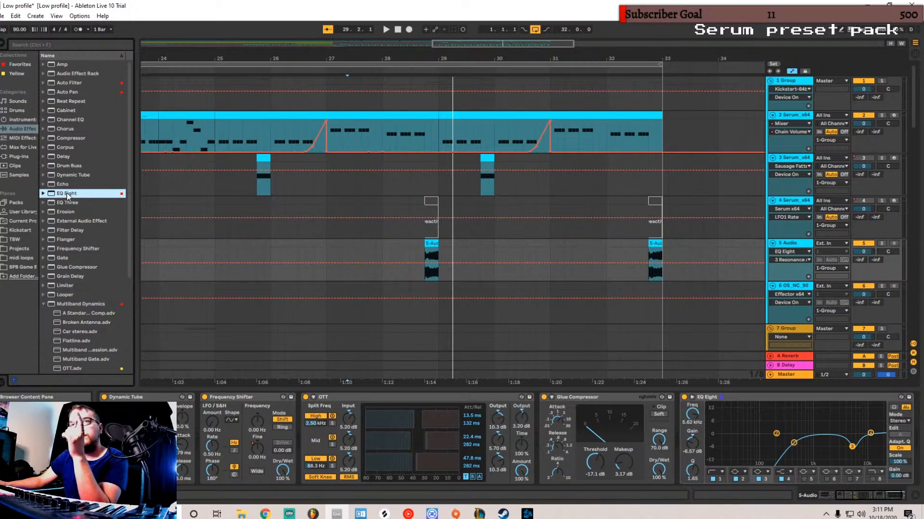
pyautogui.moveTo(917, 424); pyautogui.dragTo(876, 418)
pyautogui.moveTo(759, 397); pyautogui.dragTo(506, 402)
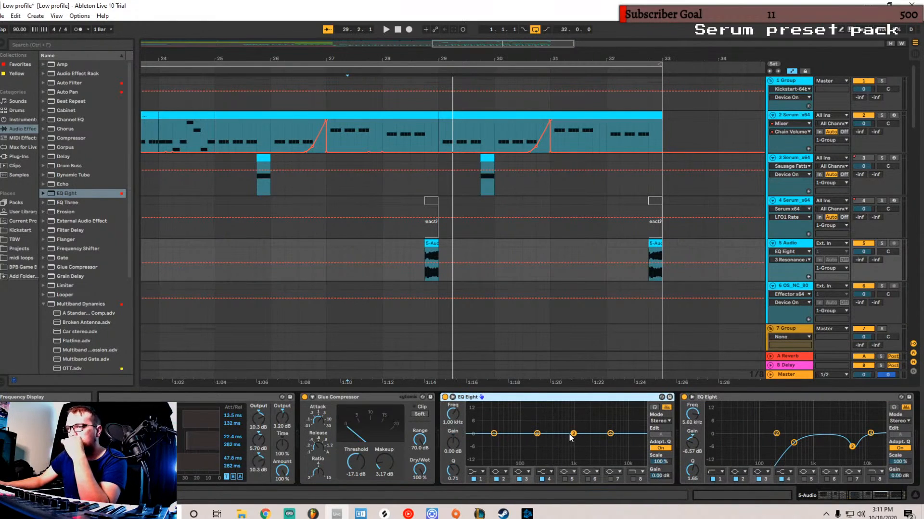
pyautogui.moveTo(573, 433); pyautogui.dragTo(574, 430)
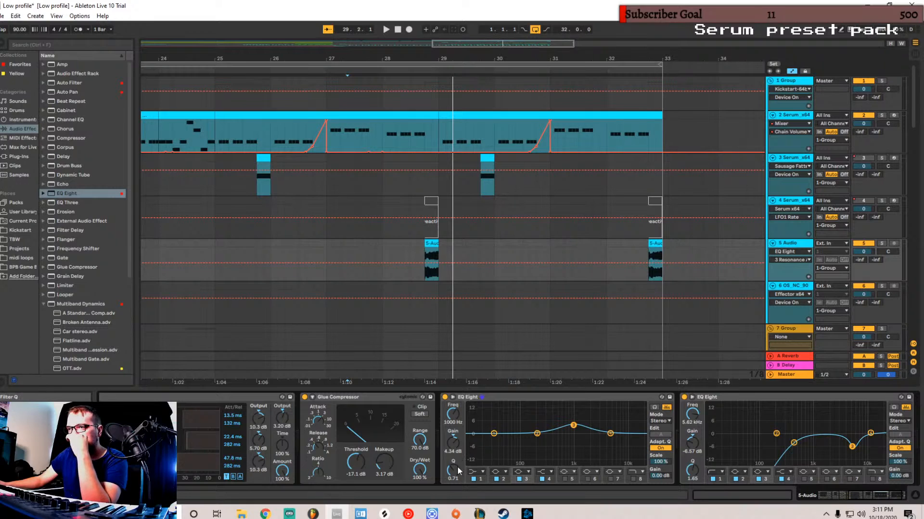
pyautogui.moveTo(457, 465); pyautogui.dragTo(457, 445)
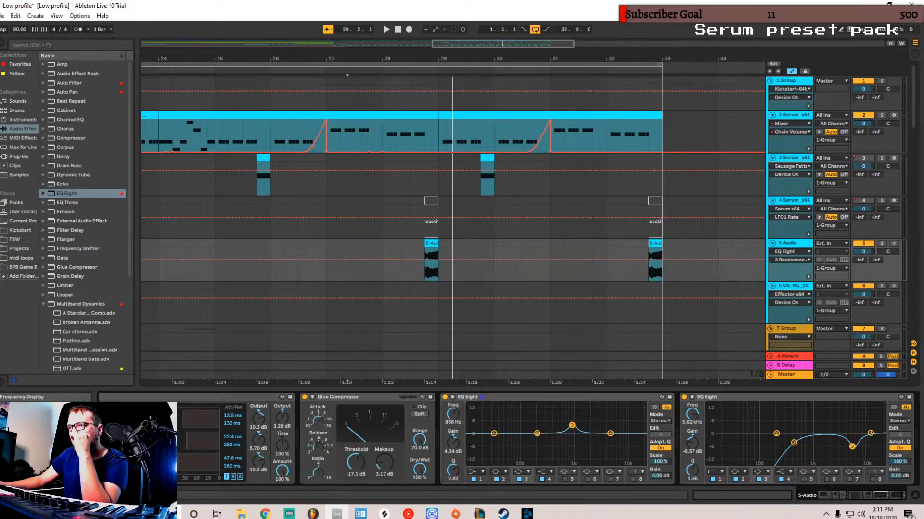
# - Show the new EQ Eight's third-band frequency automation and draw a peak of about 8.9 kHz over the bar 28.4 clip
pyautogui.rightClick(453, 414)
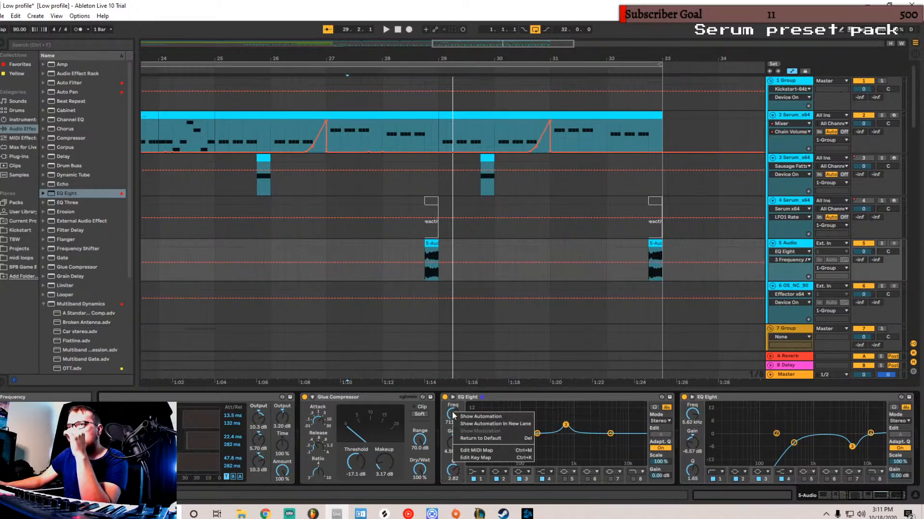
pyautogui.click(478, 417)
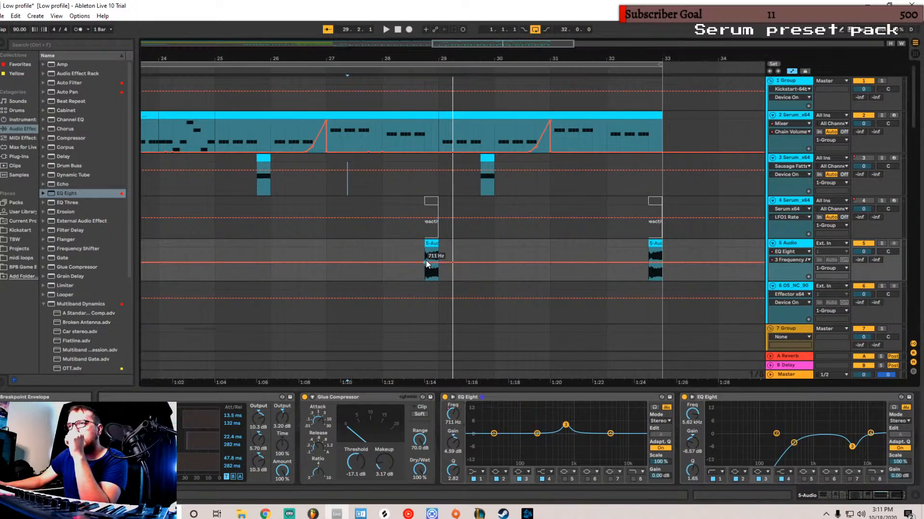
pyautogui.moveTo(430, 58); pyautogui.dragTo(432, 92)
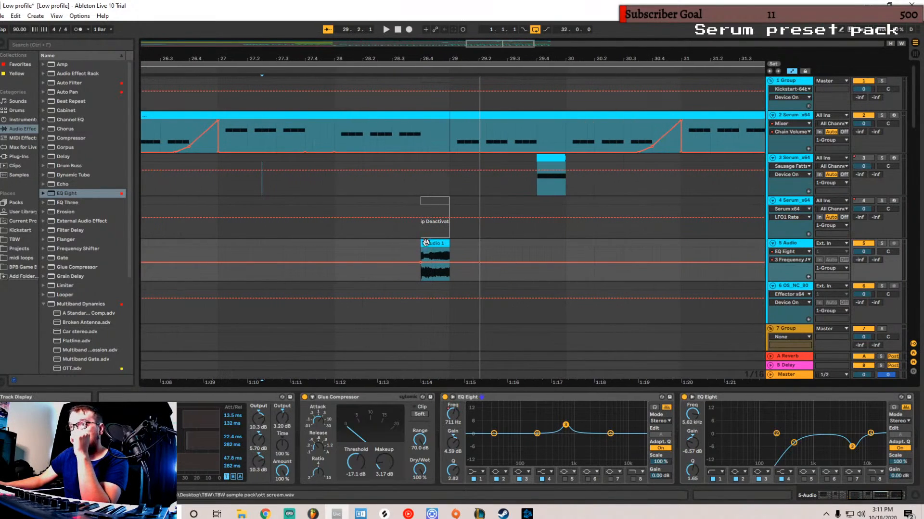
pyautogui.moveTo(429, 261); pyautogui.dragTo(449, 264)
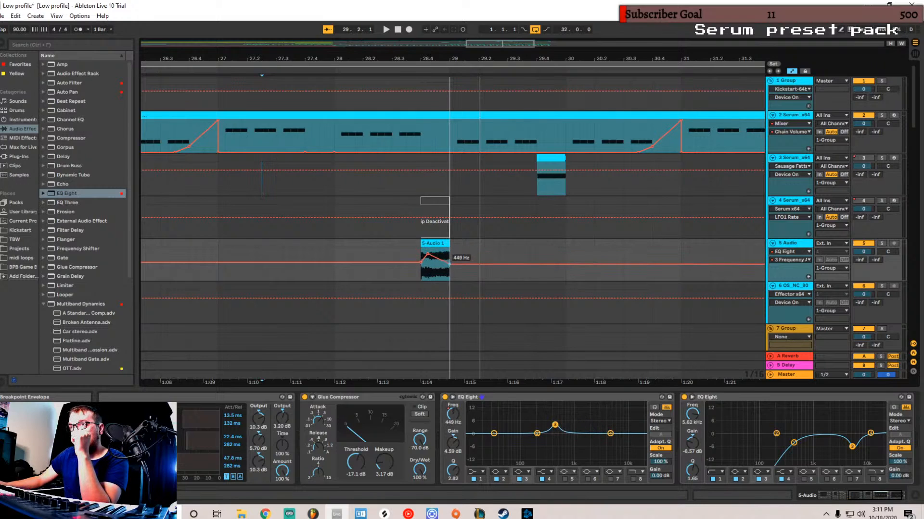
pyautogui.hotkey('ctrl', 'z')
pyautogui.hotkey('ctrl', 'z')
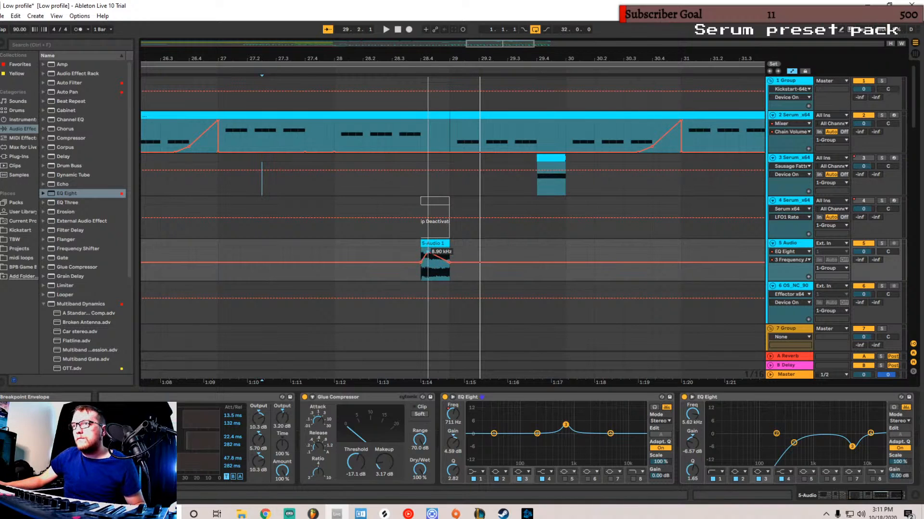
# - Play the sweep and drop the frequency automation at the clip's end to about 318 Hz, with the peak at mid-clip
pyautogui.press('space')
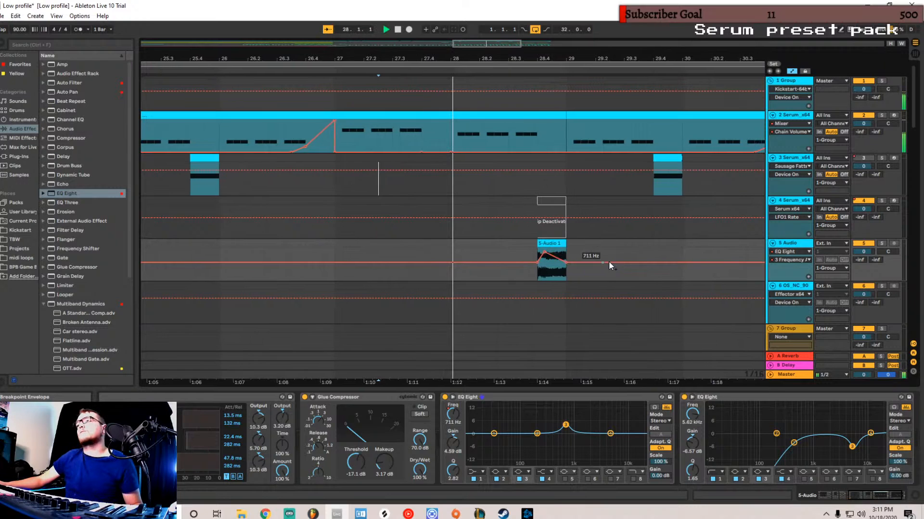
pyautogui.moveTo(490, 263); pyautogui.dragTo(491, 271)
pyautogui.press('space')
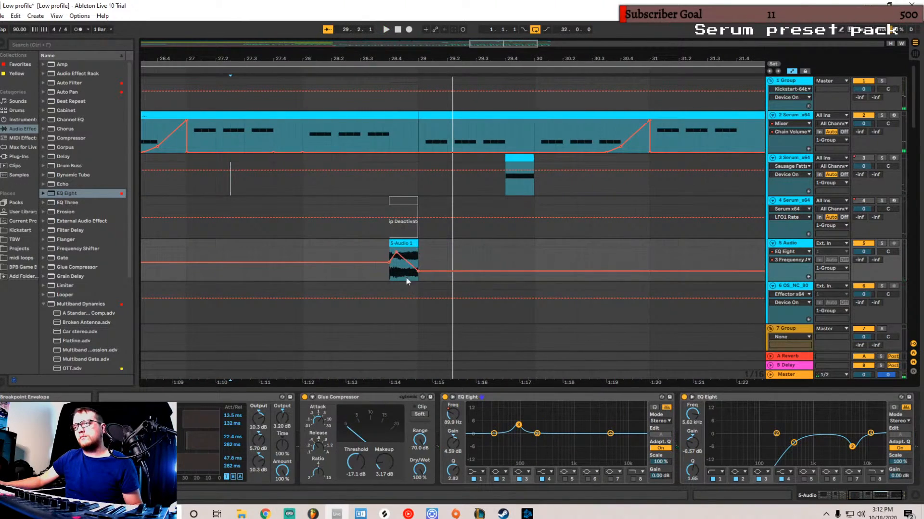
pyautogui.moveTo(416, 275); pyautogui.dragTo(417, 265)
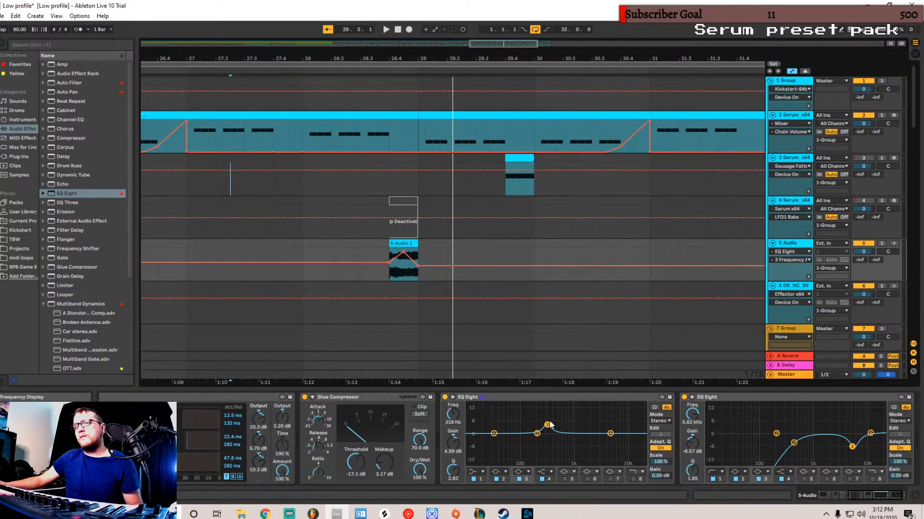
# - Lower the frequency automation at the clip's end to about 225 Hz, play it, and re-enable the overridden automation
pyautogui.moveTo(547, 425); pyautogui.dragTo(565, 426)
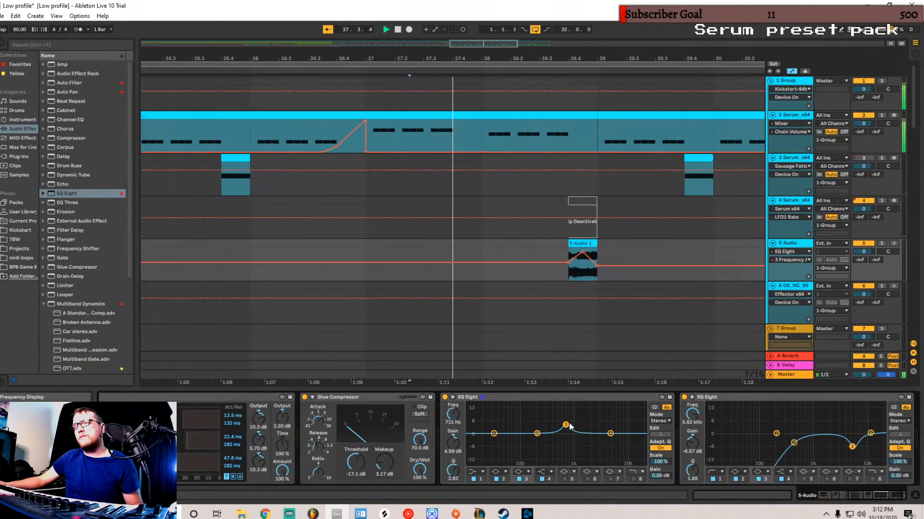
pyautogui.moveTo(601, 267); pyautogui.dragTo(601, 269)
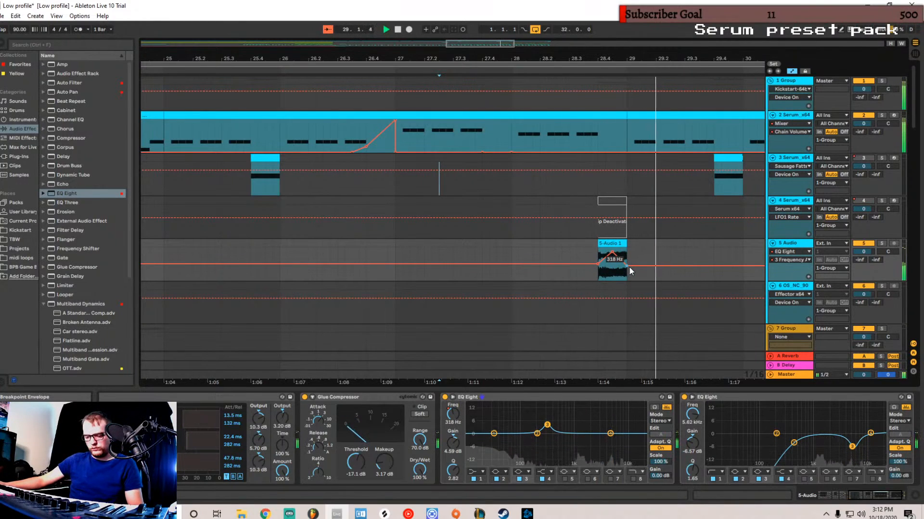
pyautogui.press('space')
pyautogui.press('space')
pyautogui.moveTo(624, 268); pyautogui.dragTo(624, 269)
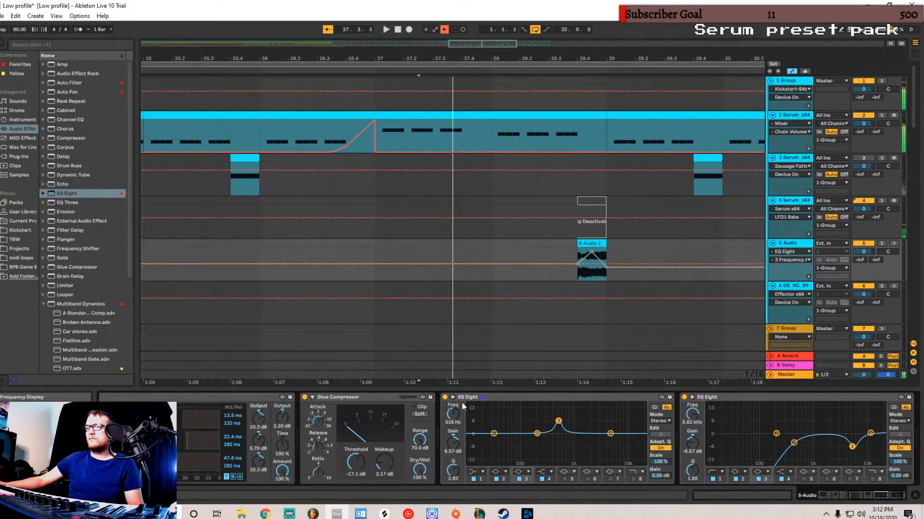
pyautogui.rightClick(464, 422)
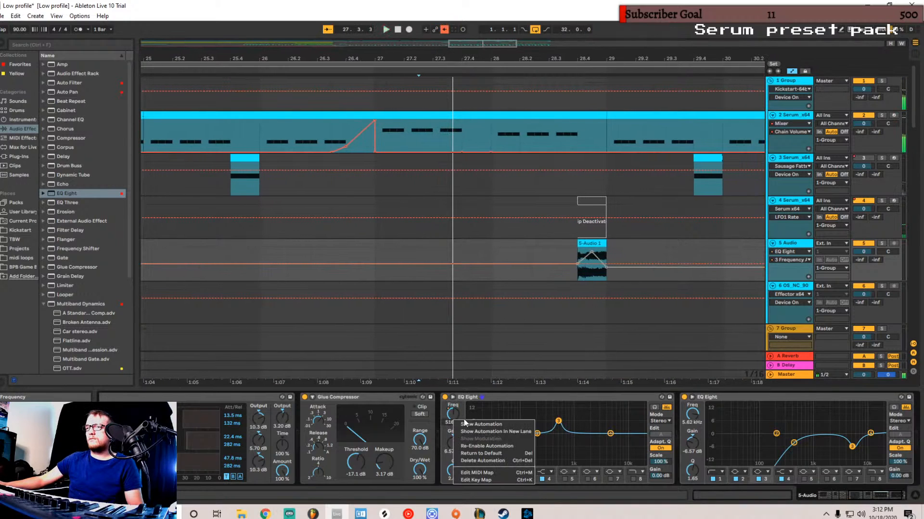
pyautogui.click(480, 447)
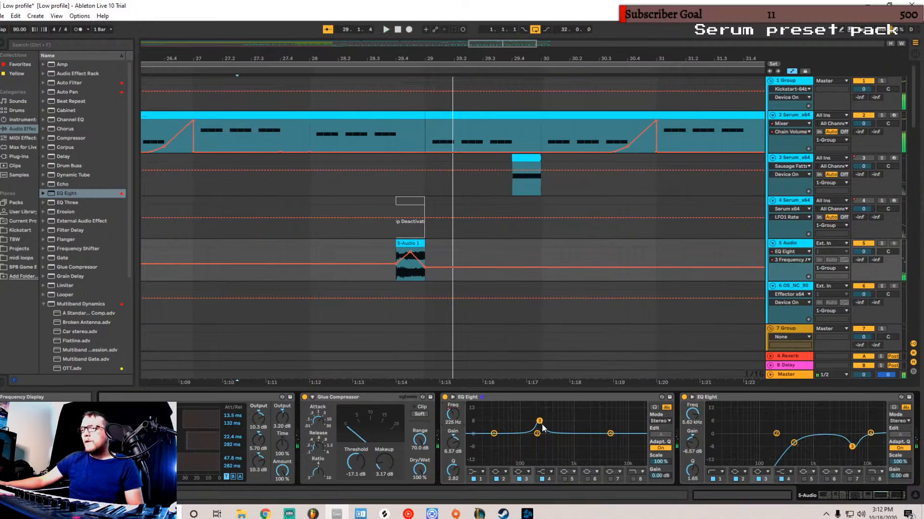
# - Turn the new EQ Eight's third band into a cut of -11.4 dB with a Q of 1.52 and audition it
pyautogui.moveTo(457, 448)
pyautogui.mouseDown()
pyautogui.moveTo(457, 462)
pyautogui.moveTo(453, 448)
pyautogui.mouseUp()
pyautogui.press('space')
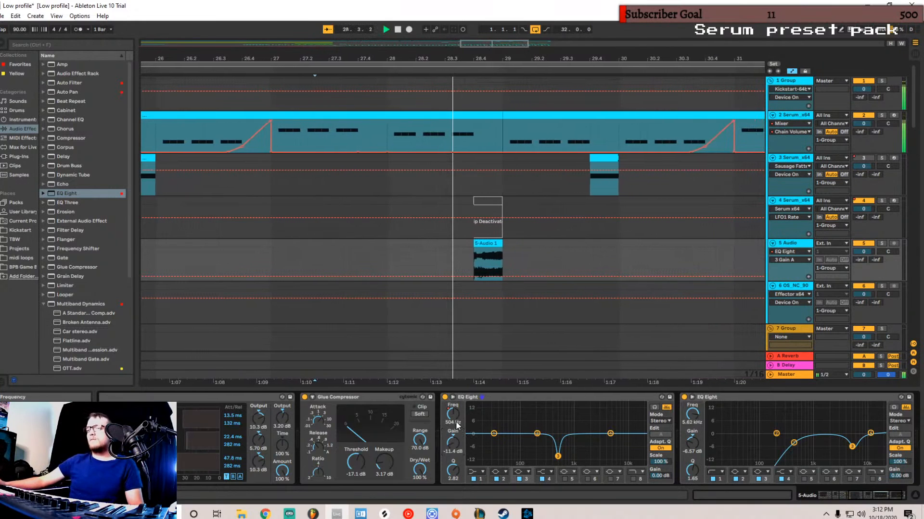
pyautogui.press('space')
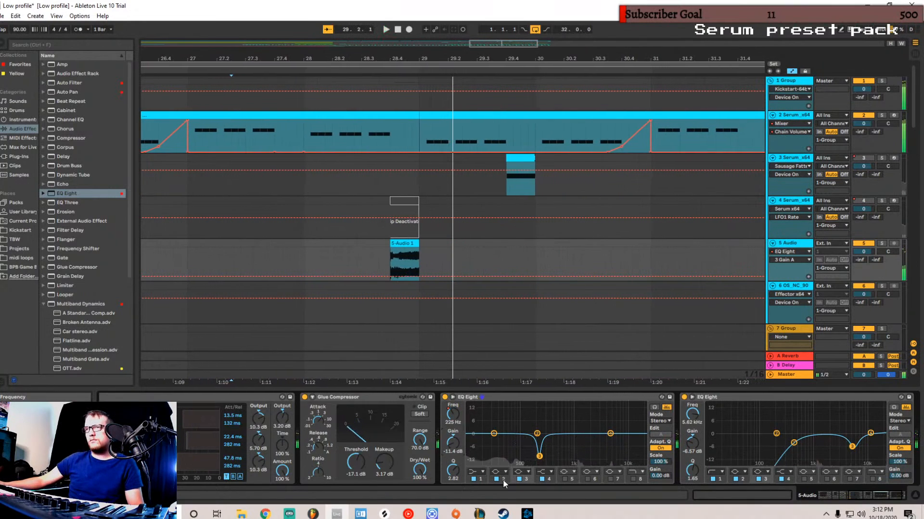
pyautogui.press('space')
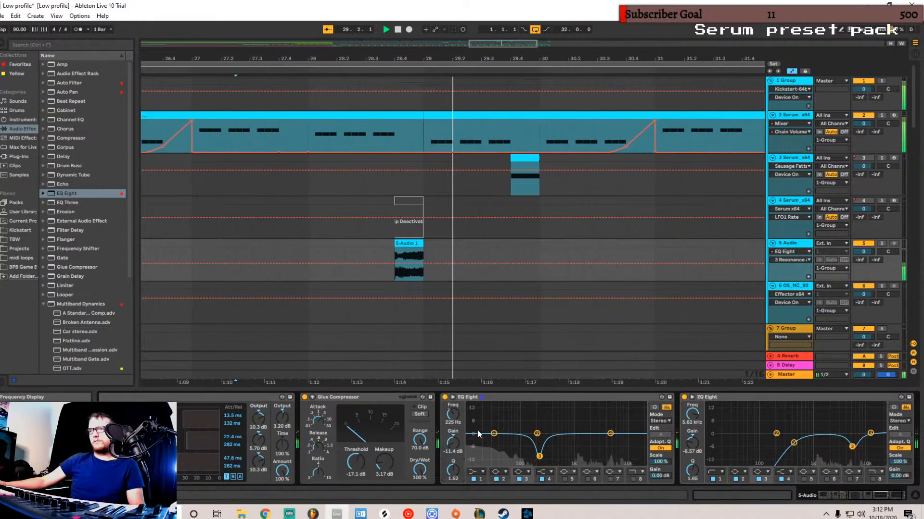
# - Display the third band's frequency automation again and play the section leading into the 5 Audio clip
pyautogui.rightClick(460, 415)
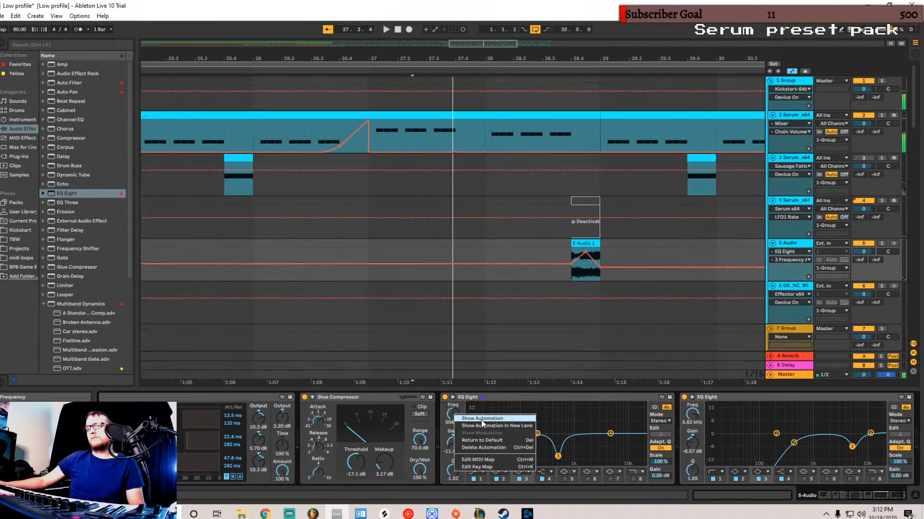
pyautogui.rightClick(687, 331)
pyautogui.click(580, 315)
pyautogui.click(307, 218)
pyautogui.press('space')
pyautogui.click(293, 232)
pyautogui.press('space')
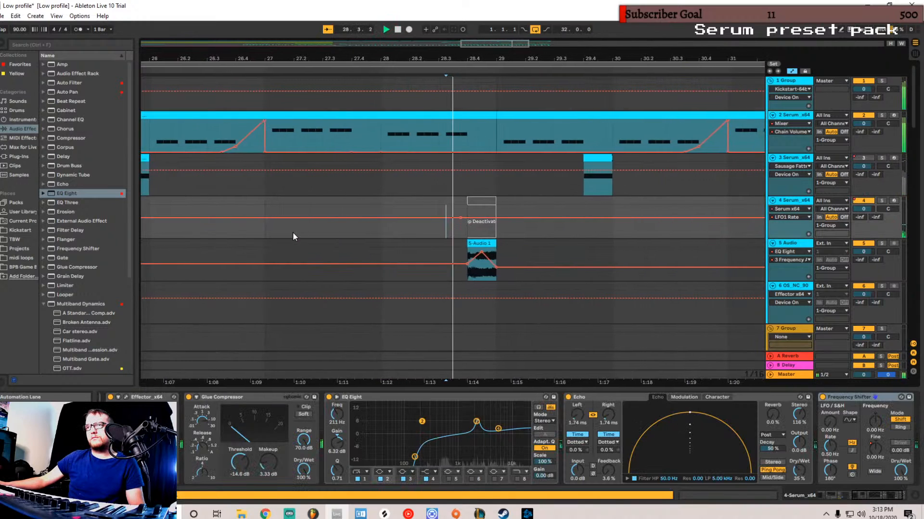
# - Set the frequency automation before the clip to 1.00 kHz, redraw the mid-clip peak at about 10.1 kHz, and play it
pyautogui.press('space')
pyautogui.moveTo(437, 264); pyautogui.dragTo(436, 260)
pyautogui.press('space')
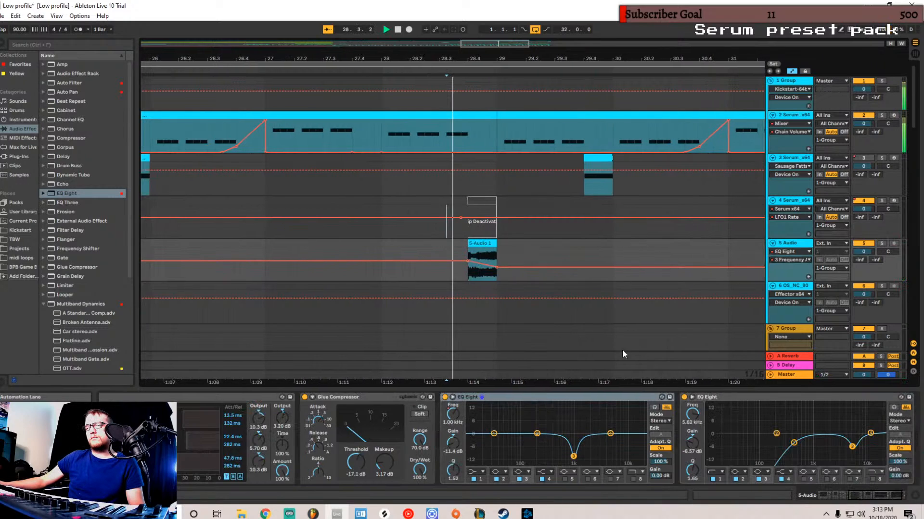
pyautogui.press('space')
pyautogui.press('space')
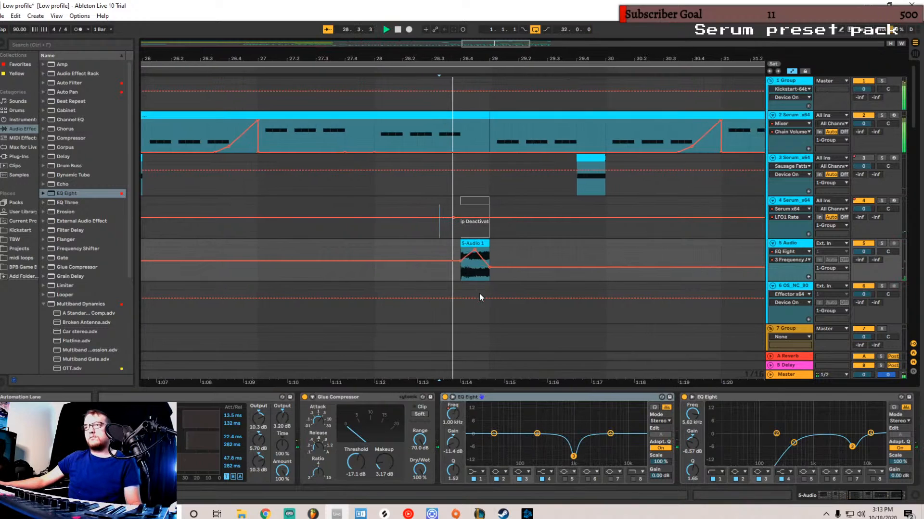
pyautogui.press('space')
pyautogui.press('space')
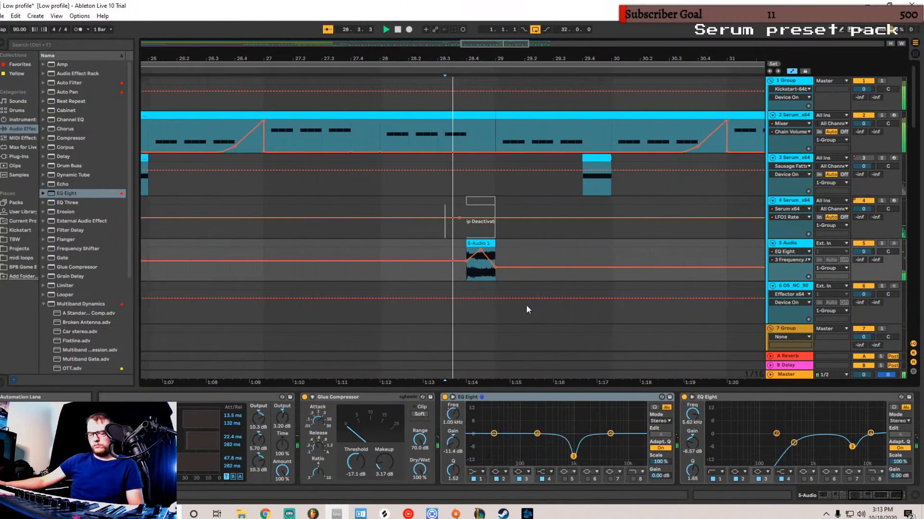
# - Lower the frequency automation at the clip's end to 142 Hz, audition it, and try moving the peak earlier
pyautogui.press('space')
pyautogui.moveTo(444, 268); pyautogui.dragTo(446, 269)
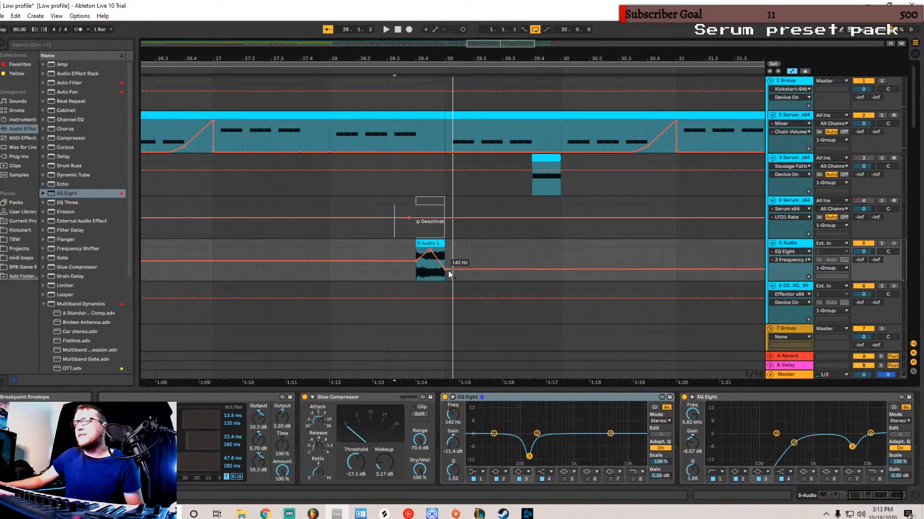
pyautogui.press('space')
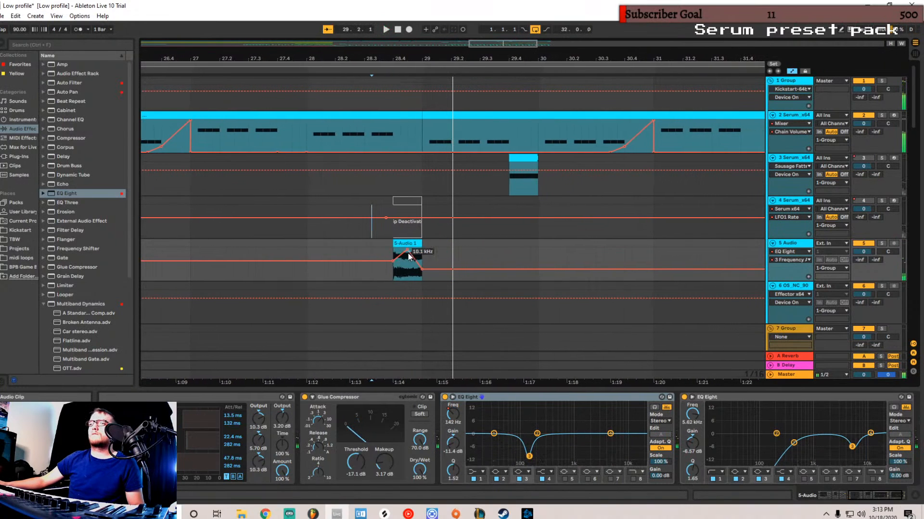
pyautogui.moveTo(408, 252); pyautogui.dragTo(400, 252)
# - During playback, set the last EQ Eight's low cut to 261 Hz and the preceding EQ Eight's third-band Q to 1.09
pyautogui.press('space')
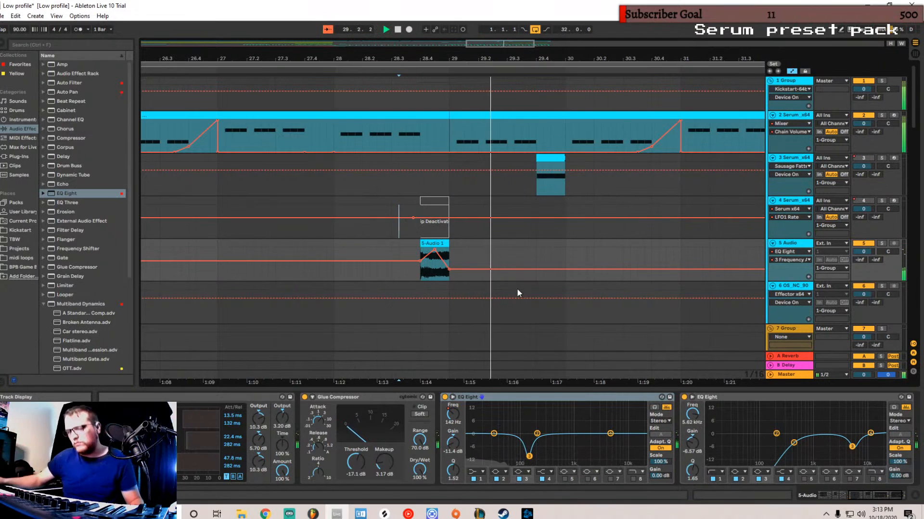
pyautogui.click(794, 443)
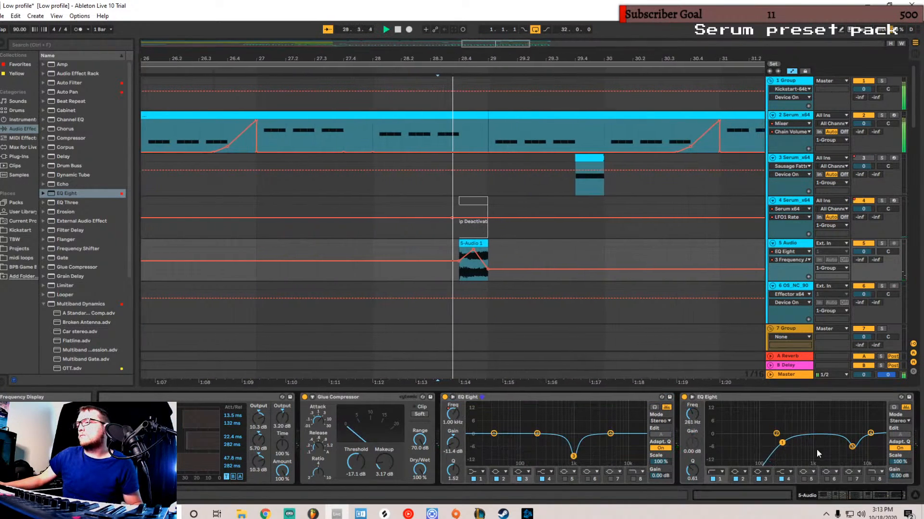
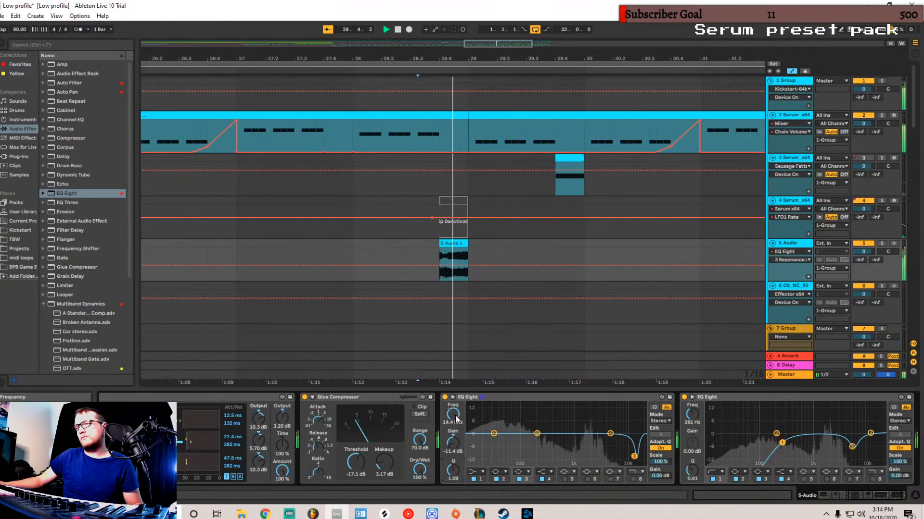
# - Go to the end of the 5 Audio device chain and open EQ Eight's Formant presets in the browser
pyautogui.click(878, 499)
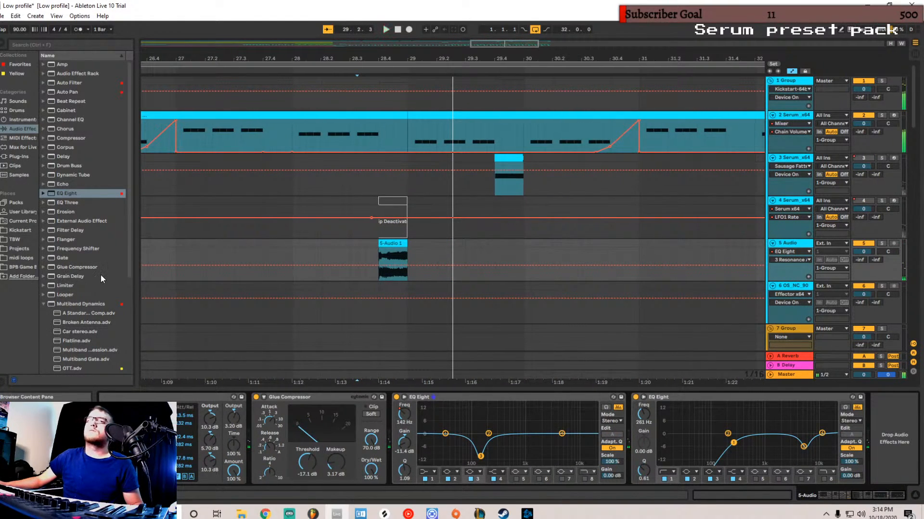
pyautogui.scroll(-2, 87, 266)
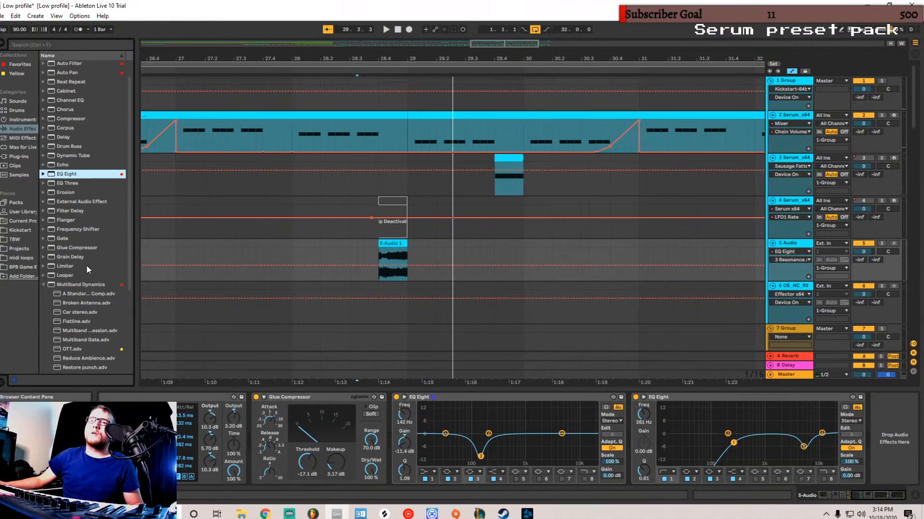
pyautogui.scroll(2, 87, 265)
pyautogui.click(44, 193)
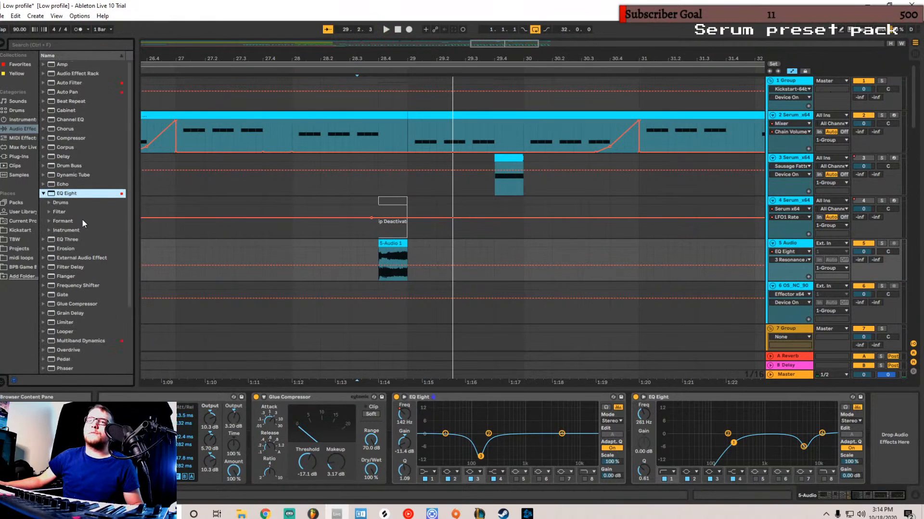
pyautogui.click(48, 222)
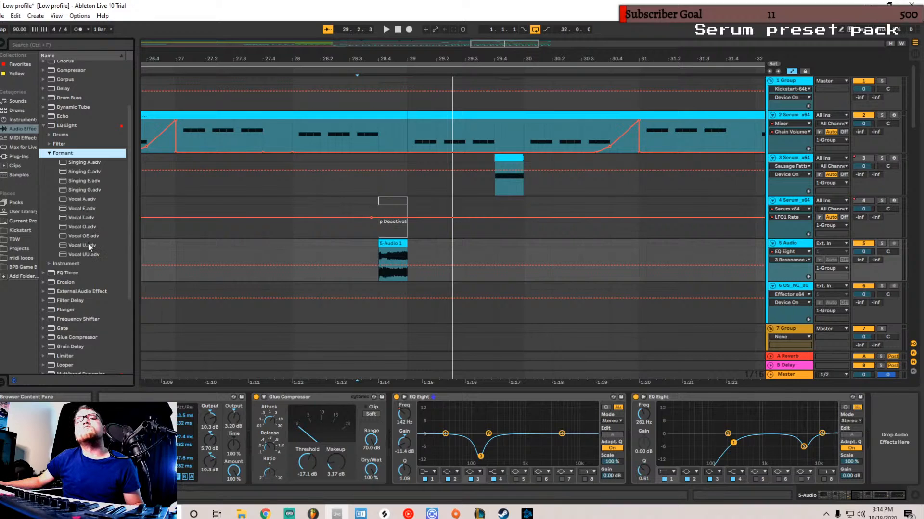
# - Insert EQ Eight's Vocal I formant preset between the last two EQ Eights and change its first and fourth filters to bells
pyautogui.click(87, 219)
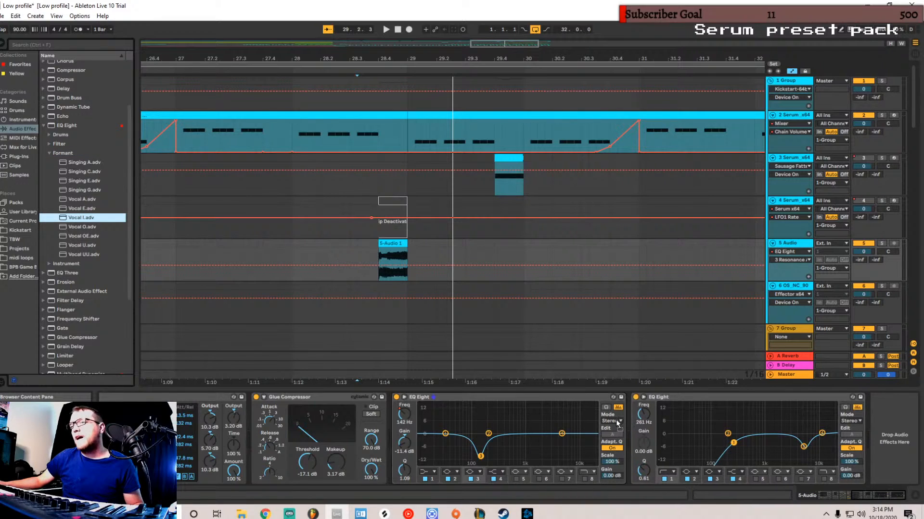
pyautogui.moveTo(630, 432); pyautogui.dragTo(622, 431)
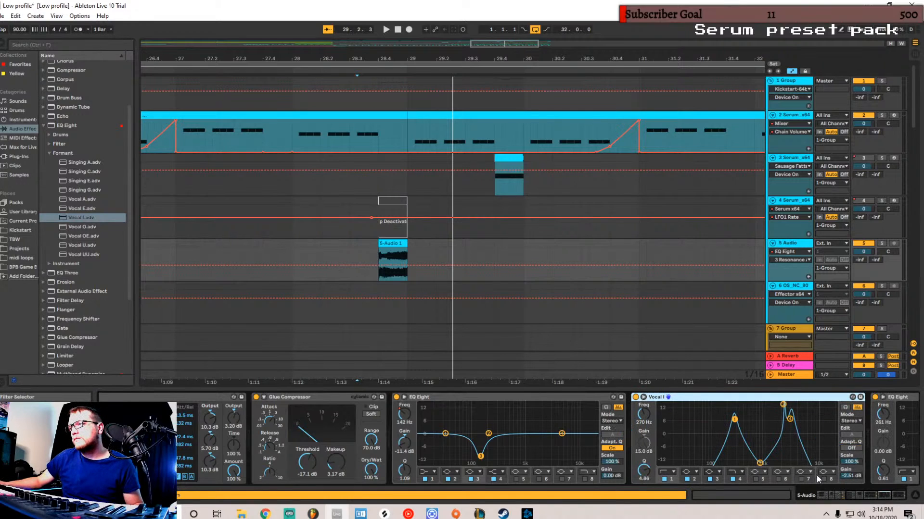
pyautogui.moveTo(735, 420); pyautogui.dragTo(734, 420)
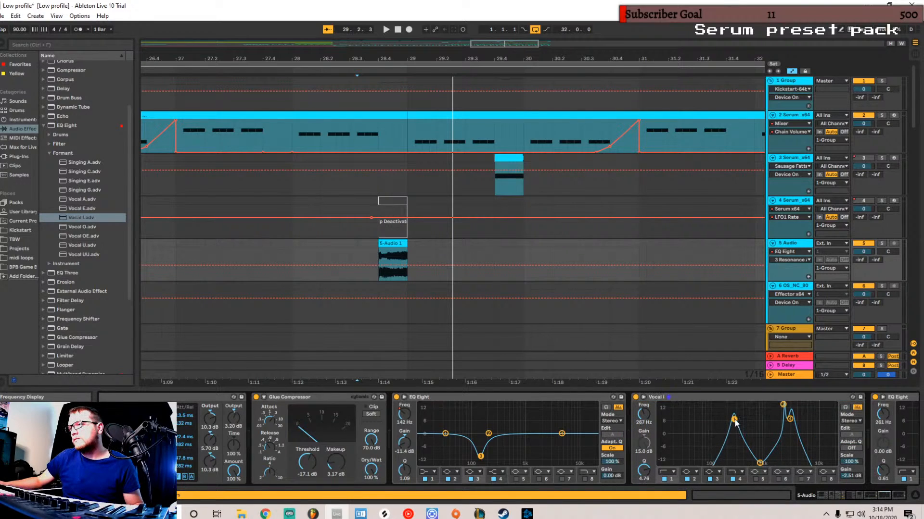
pyautogui.click(670, 472)
pyautogui.click(669, 436)
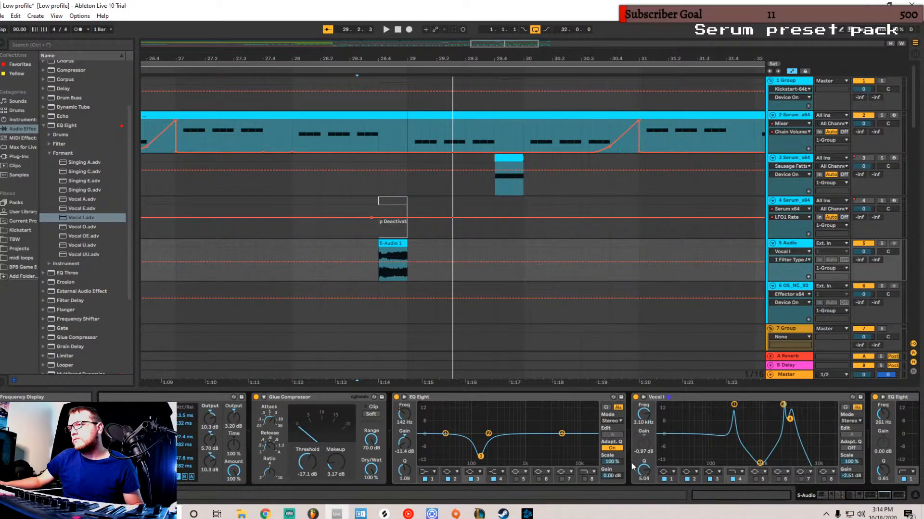
pyautogui.click(738, 473)
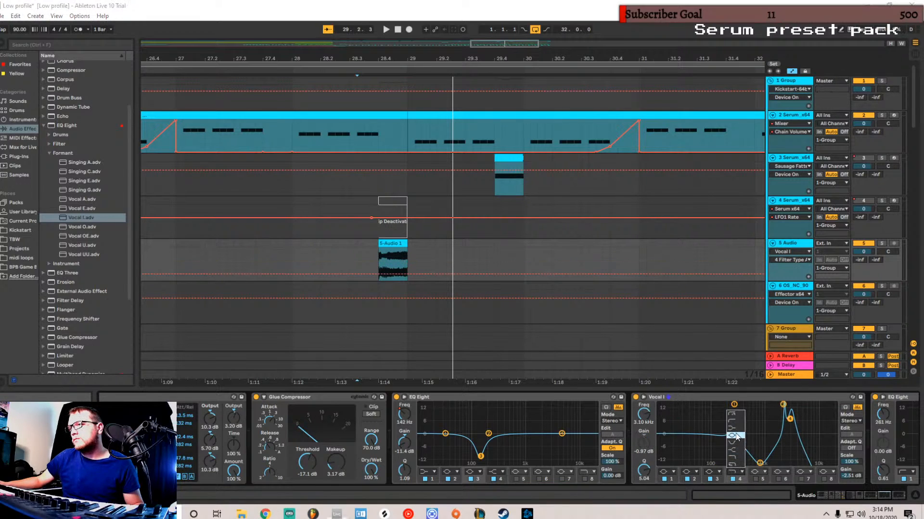
pyautogui.click(736, 438)
# - Automate Vocal I's Scale across the 5 Audio clip, rising in a curve from about -111% to about 104%, and audition it
pyautogui.moveTo(856, 463)
pyautogui.mouseDown()
pyautogui.moveTo(856, 513)
pyautogui.moveTo(855, 454)
pyautogui.moveTo(855, 478)
pyautogui.mouseUp()
pyautogui.press('space')
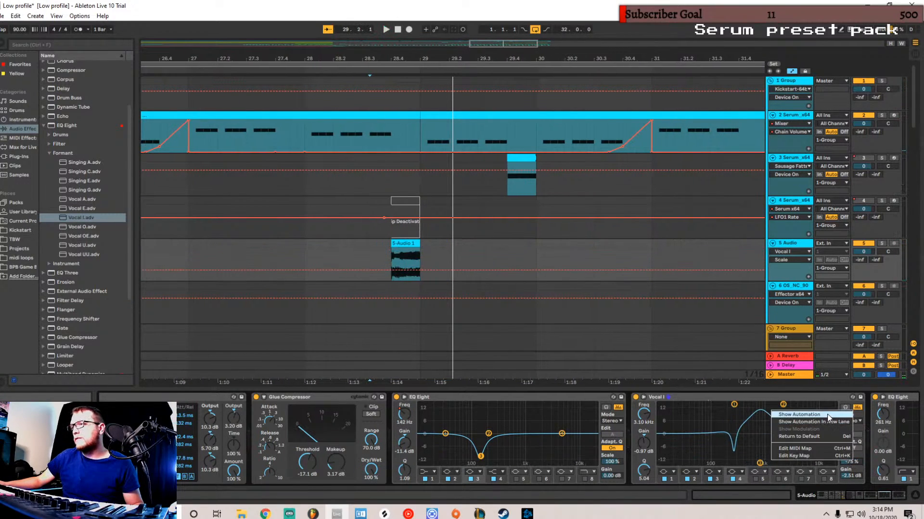
pyautogui.click(828, 417)
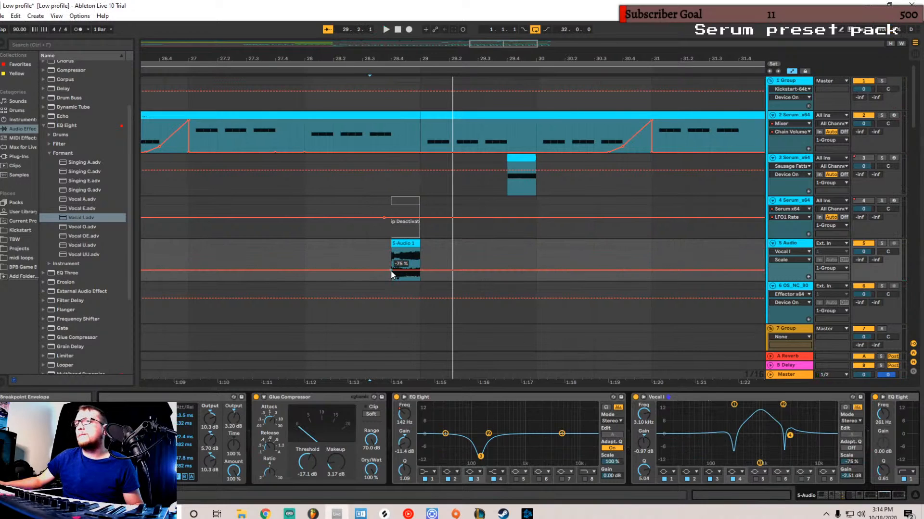
pyautogui.moveTo(391, 275); pyautogui.dragTo(420, 255)
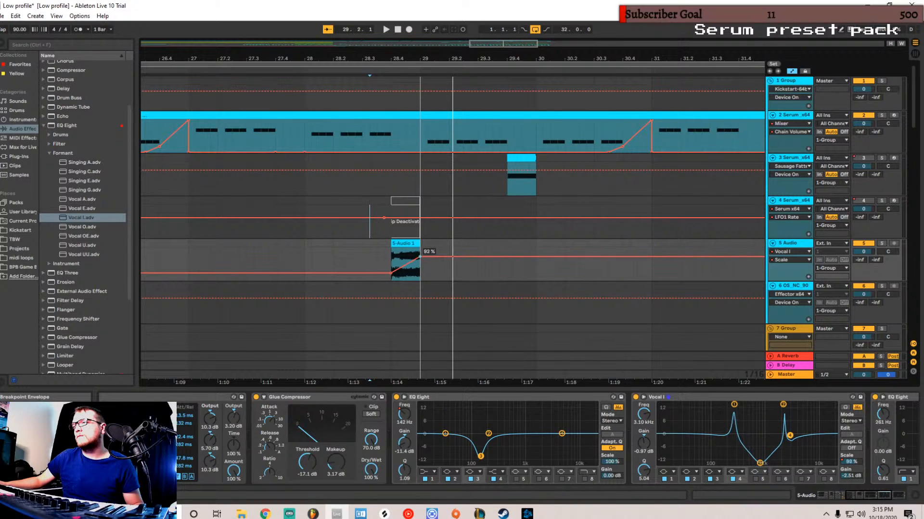
pyautogui.press('space')
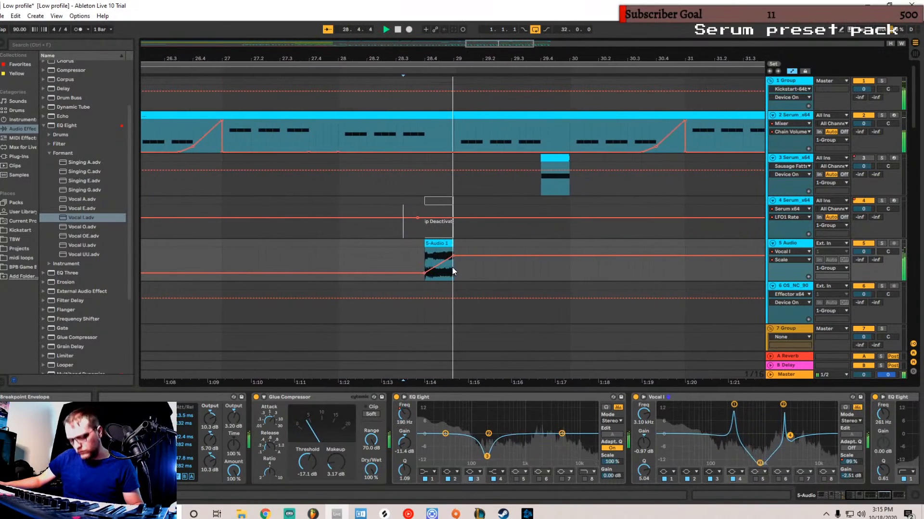
pyautogui.moveTo(400, 264); pyautogui.dragTo(398, 269)
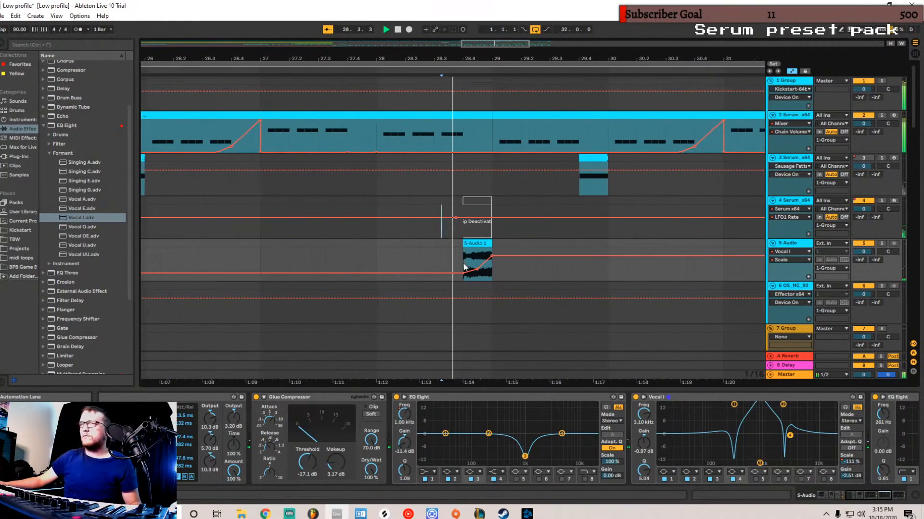
# - Adjust Vocal I's bands: first-band Q to 4.25, second band slightly lower in frequency, fourth band to 5.16 kHz, third-band Q to 0.93
pyautogui.click(783, 408)
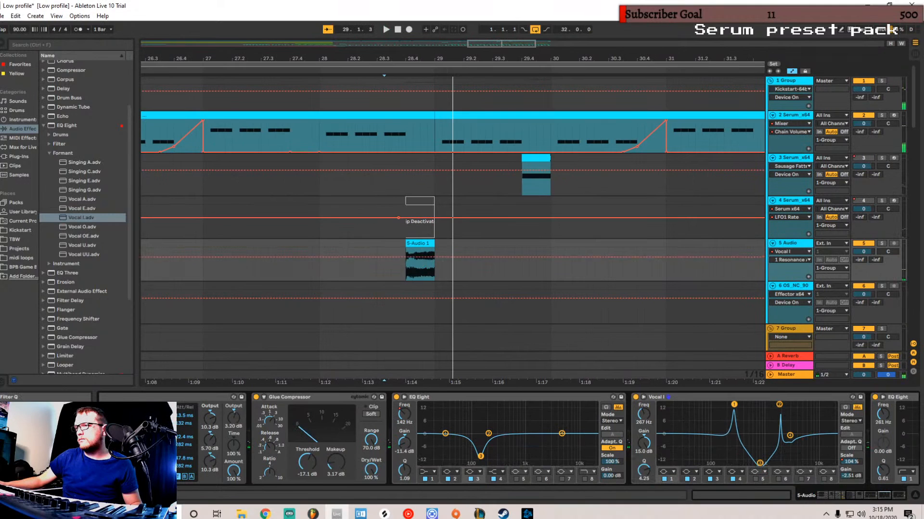
pyautogui.click(779, 405)
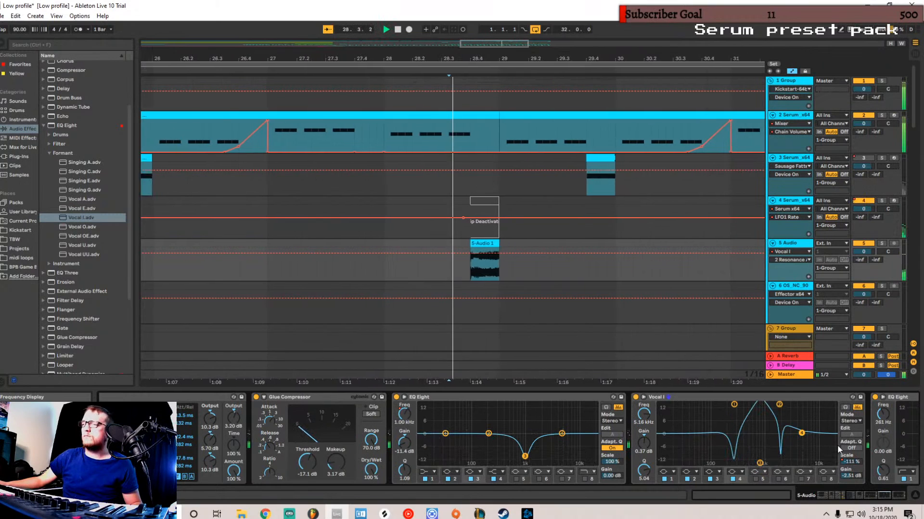
pyautogui.click(758, 463)
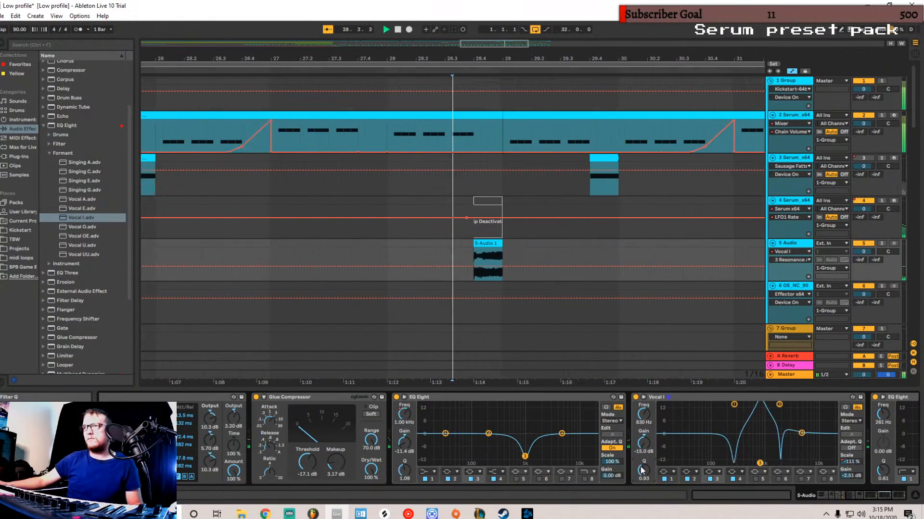
# - Move Vocal I earlier in the device chain, between Auto Filter and Dynamic Tube, and audition the fill
pyautogui.click(669, 396)
pyautogui.scroll(4, 668, 397)
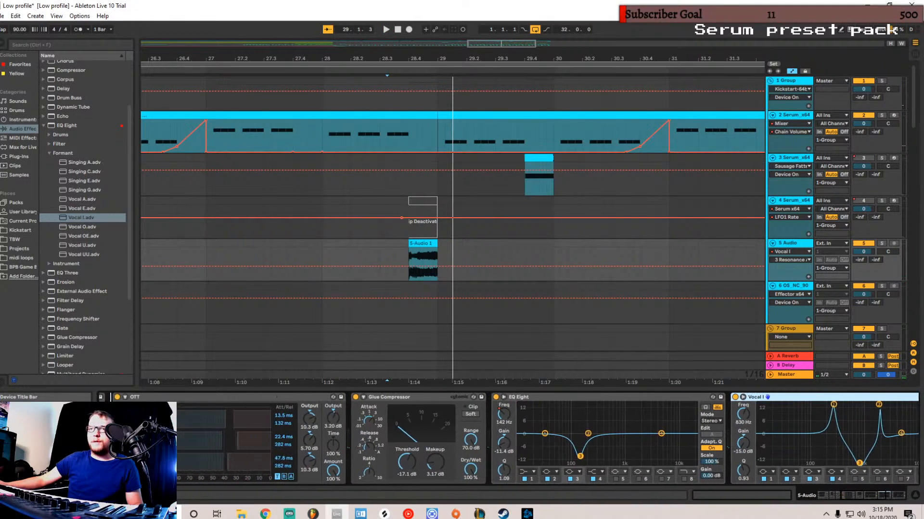
pyautogui.scroll(9, 668, 397)
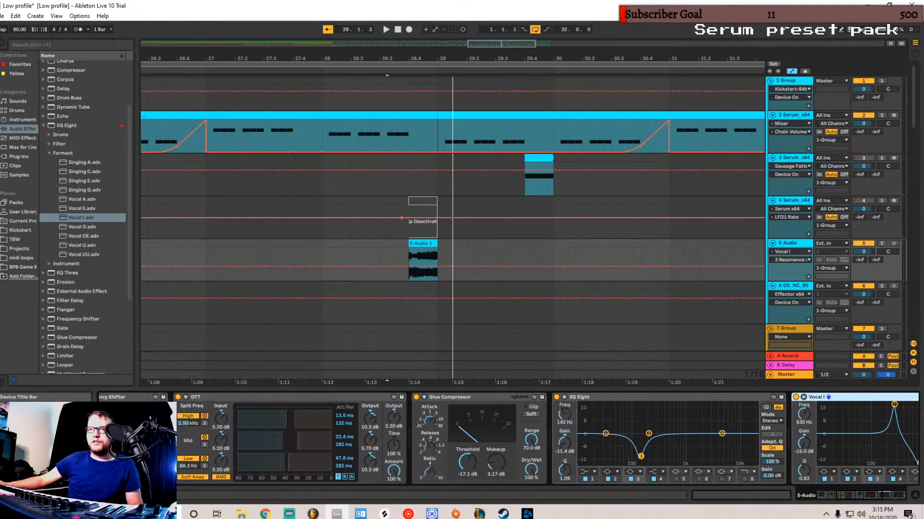
pyautogui.scroll(2, 669, 398)
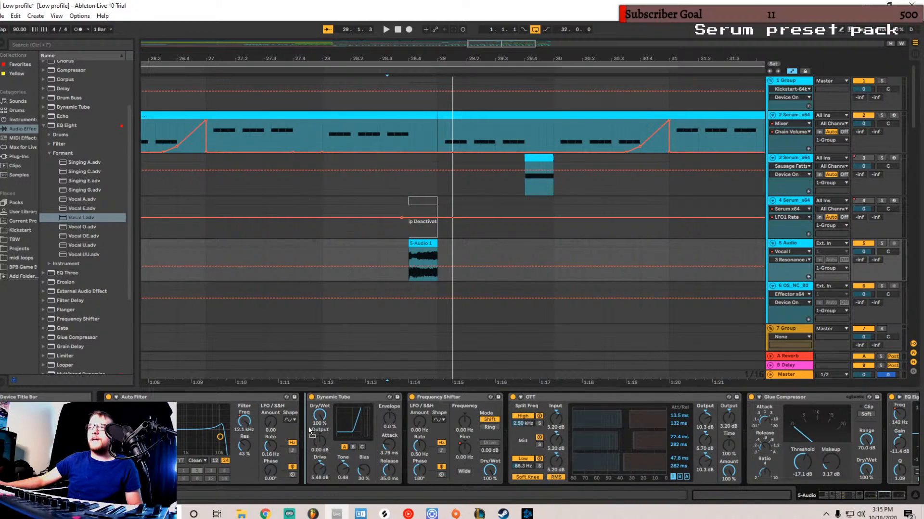
pyautogui.moveTo(308, 426); pyautogui.dragTo(307, 426)
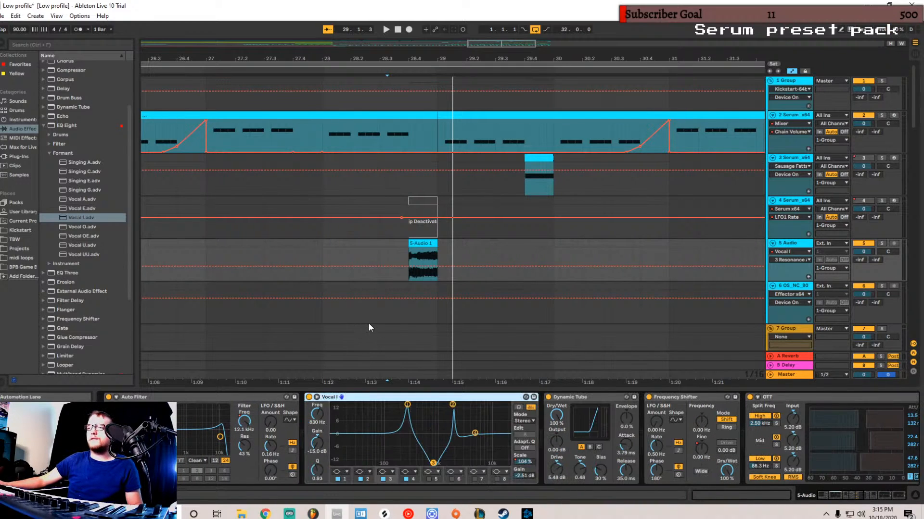
pyautogui.press('space')
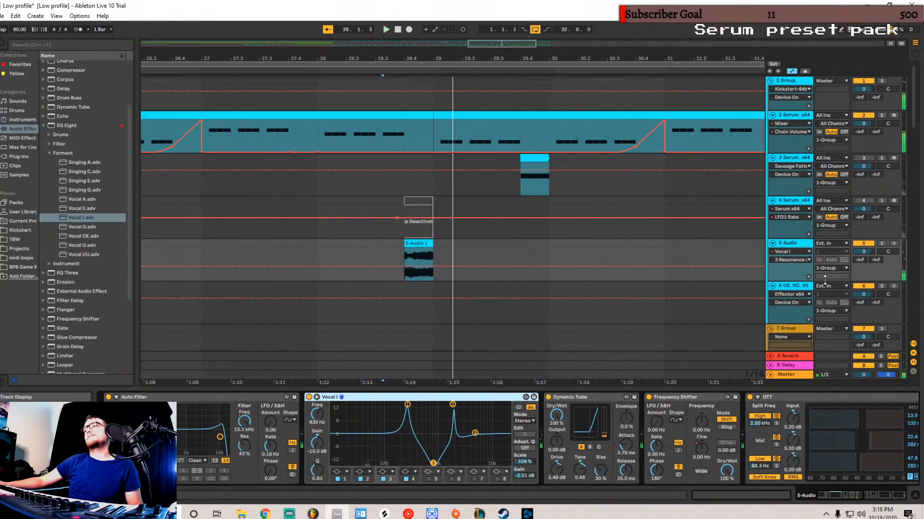
# - Raise the Auto Filter's resonance to 49% and play the fill before and after the change
pyautogui.scroll(-5, 538, 448)
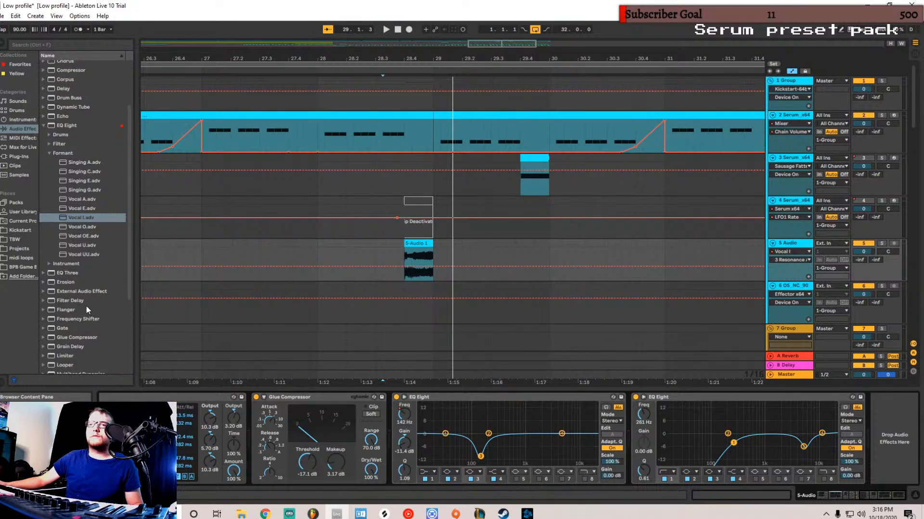
pyautogui.moveTo(884, 499); pyautogui.dragTo(780, 494)
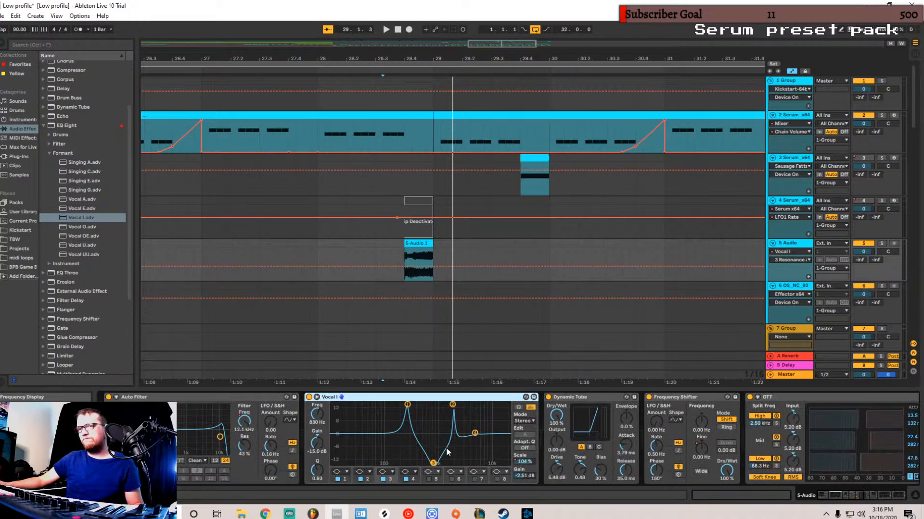
pyautogui.press('space')
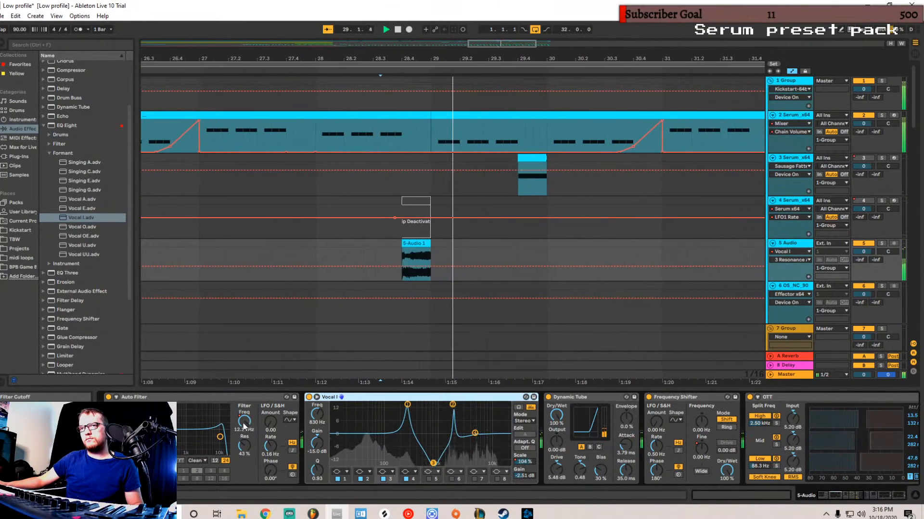
pyautogui.press('space')
pyautogui.moveTo(249, 449); pyautogui.dragTo(249, 445)
pyautogui.press('space')
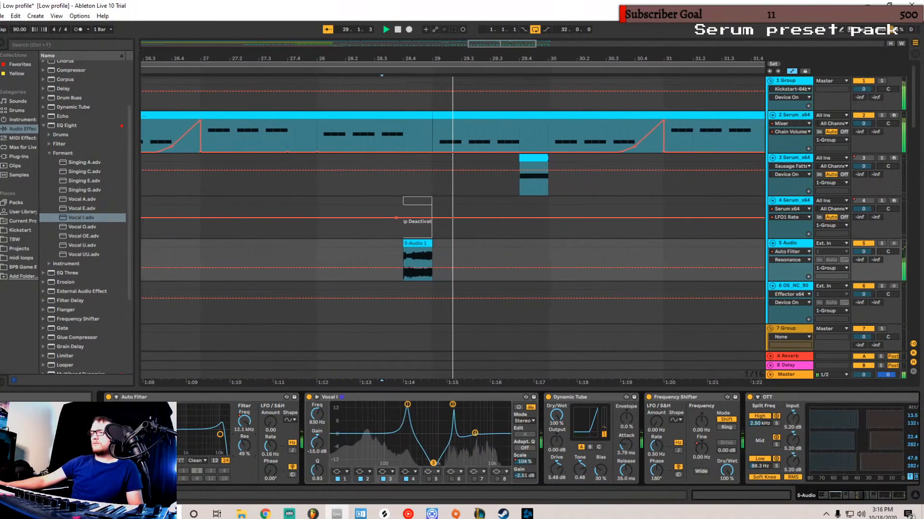
# - In the last EQ Eight, set the second band to 539 Hz at 2.36 dB and the low cut to 408 Hz, and audition it
pyautogui.scroll(-5, 800, 454)
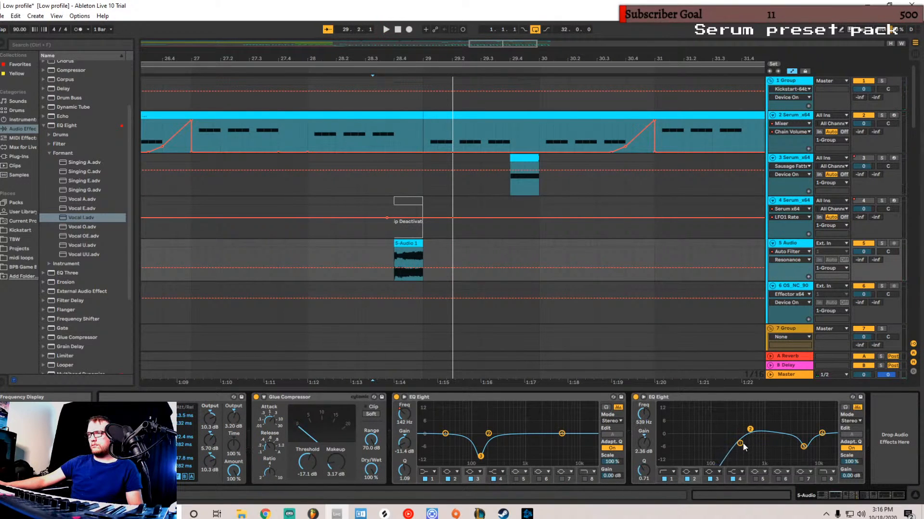
pyautogui.moveTo(743, 443); pyautogui.dragTo(743, 444)
pyautogui.press('space')
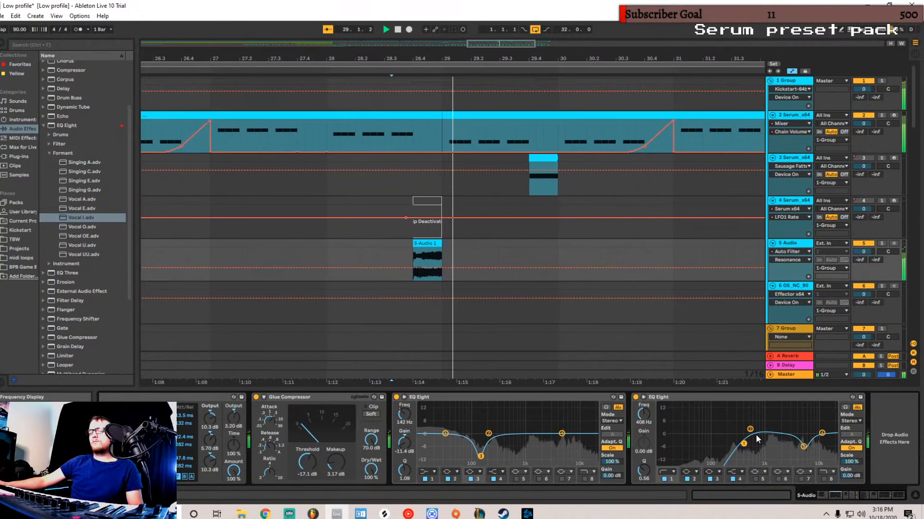
pyautogui.press('space')
pyautogui.press('space')
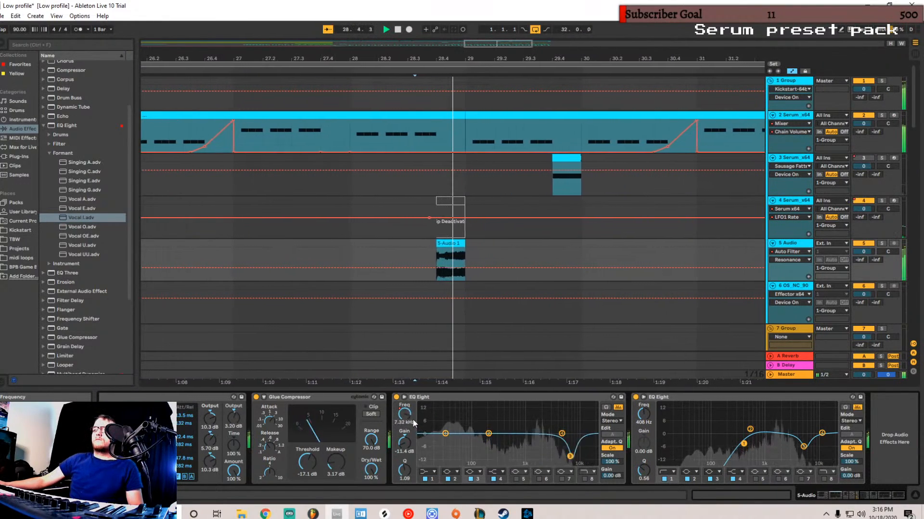
pyautogui.moveTo(412, 415); pyautogui.dragTo(412, 389)
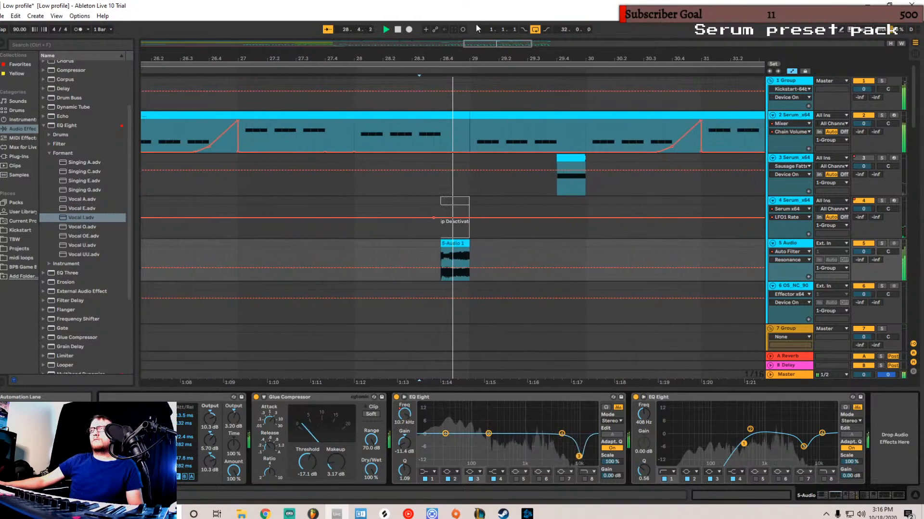
# - Preview ott scream.wav from the TBW sample pack and play the 5 Audio fill before bar 29 in comparison
pyautogui.moveTo(499, 42); pyautogui.dragTo(490, 25)
pyautogui.press('space')
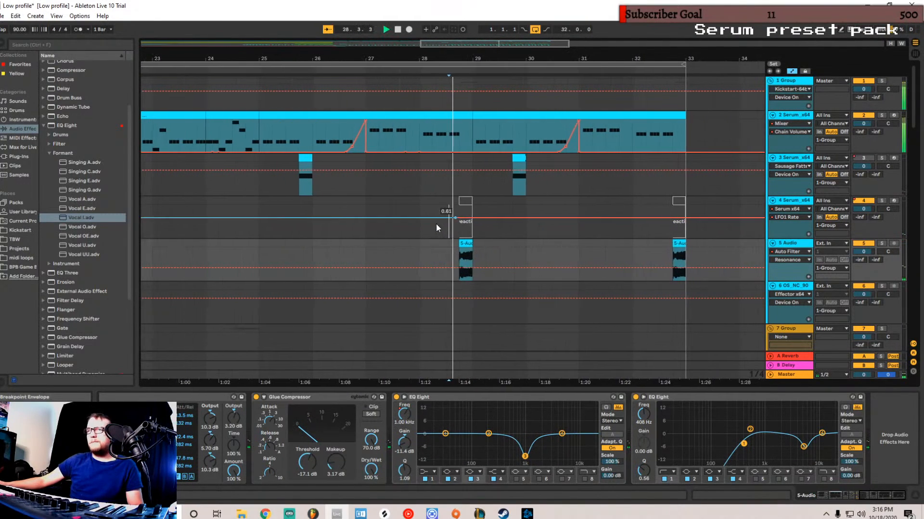
pyautogui.click(15, 239)
pyautogui.press('space')
pyautogui.click(78, 227)
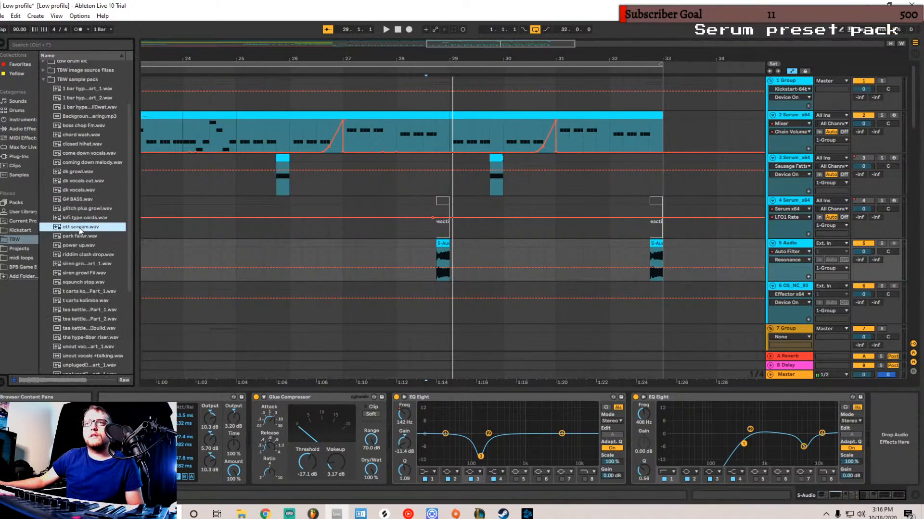
pyautogui.click(427, 246)
pyautogui.press('space')
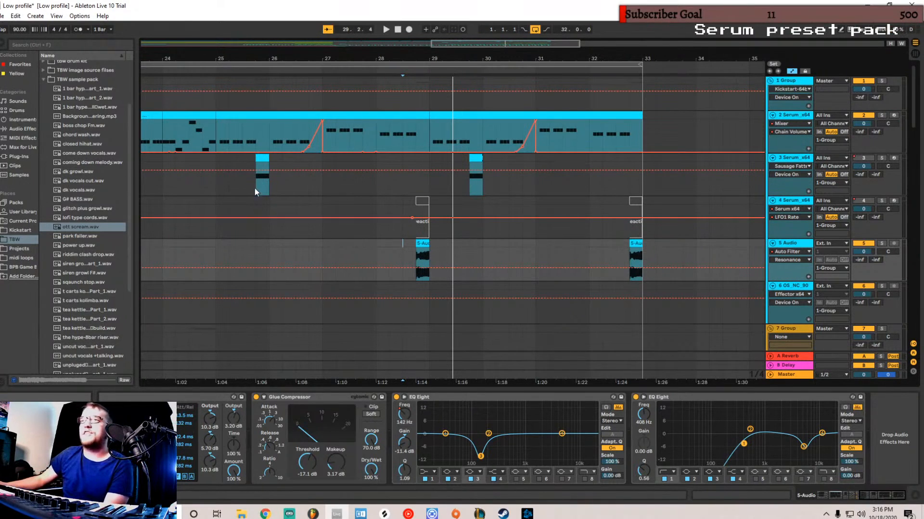
# - Play the arrangement from the 3 Serum_x64 clip just before bar 26
pyautogui.click(253, 175)
pyautogui.press('space')
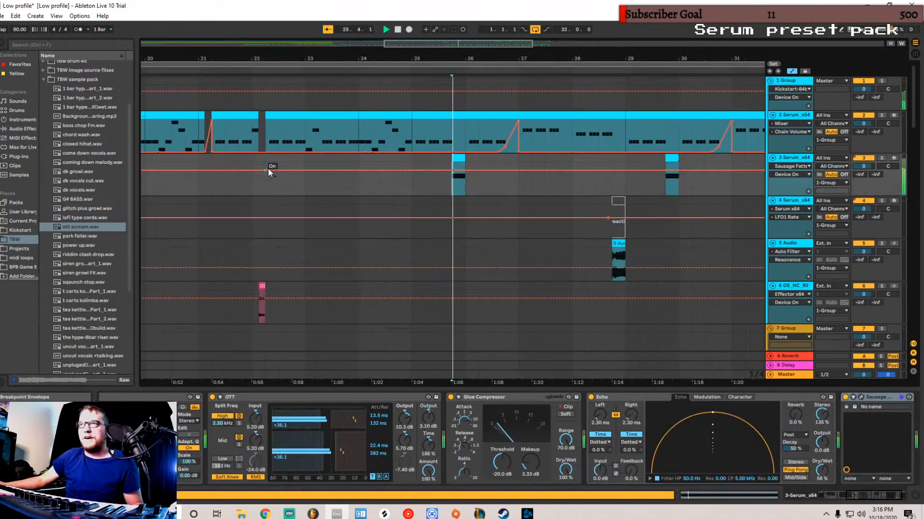
pyautogui.press('space')
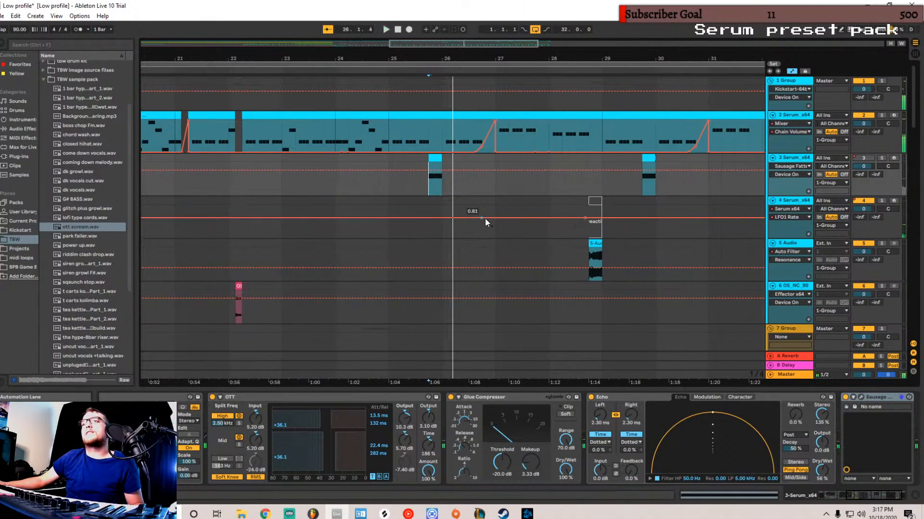
# - Replay the 5 Audio fill just before bar 29 several times, starting at and slightly ahead of the clip
pyautogui.click(588, 258)
pyautogui.hotkey('ctrl', 'd')
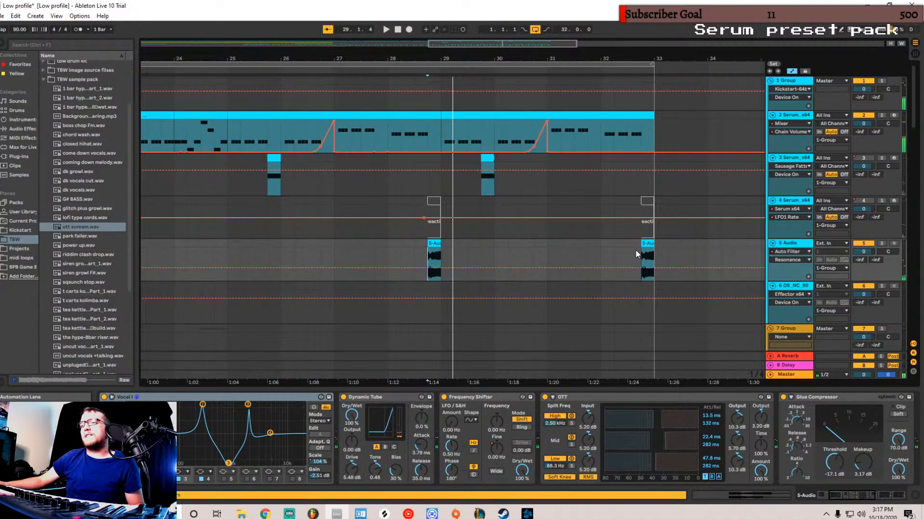
pyautogui.moveTo(456, 44)
pyautogui.mouseDown()
pyautogui.moveTo(439, 44)
pyautogui.moveTo(448, 48)
pyautogui.mouseUp()
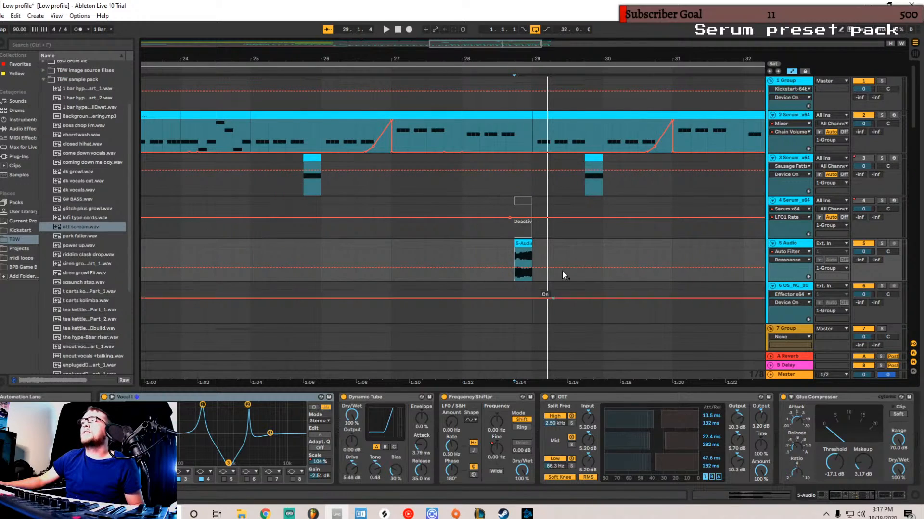
pyautogui.press('space')
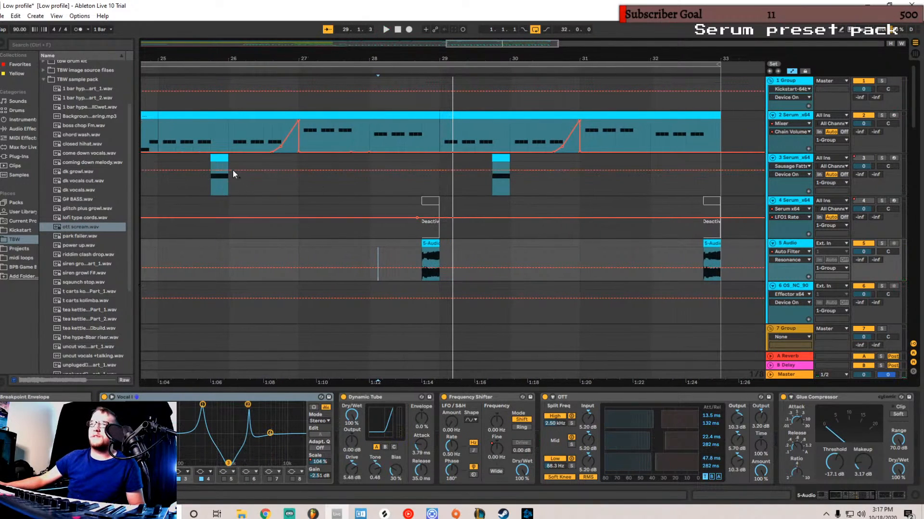
pyautogui.click(403, 254)
pyautogui.press('space')
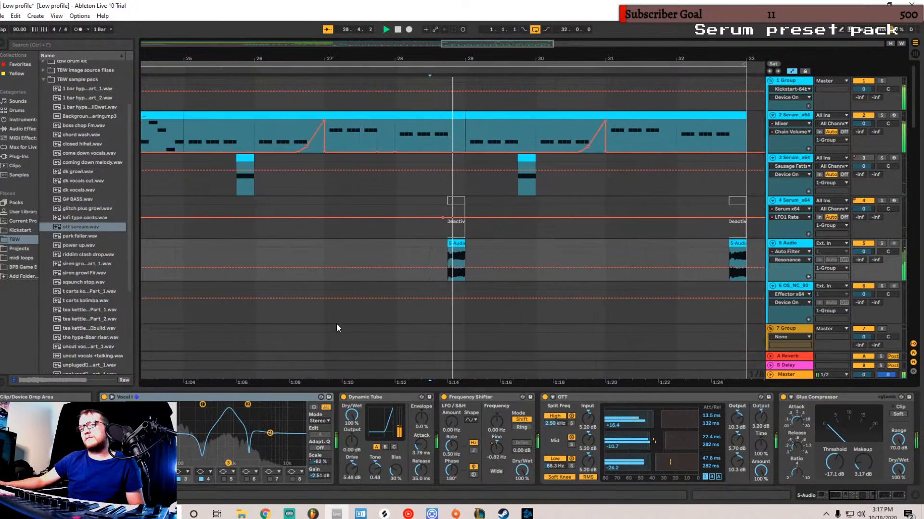
# - Bend the automation of Vocal I's second band frequency slightly downward across the 5 Audio fill before bar 29, replaying the fill
pyautogui.press('space')
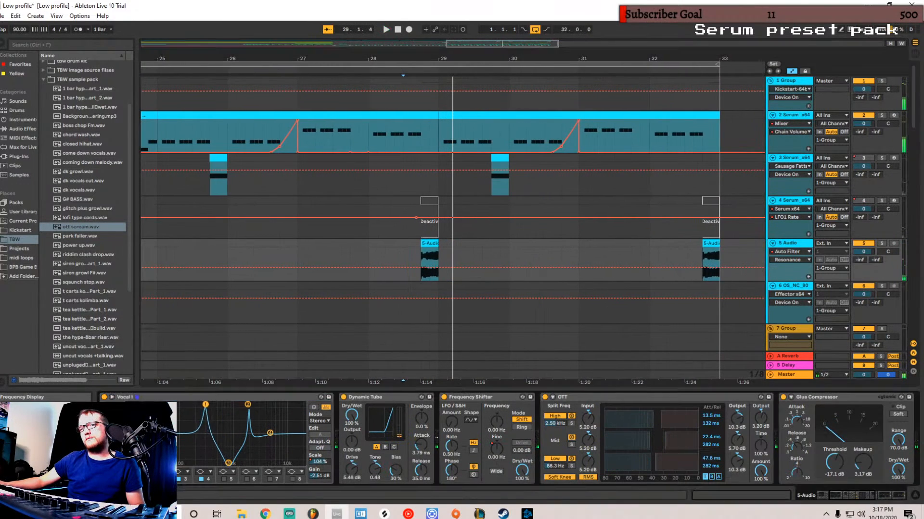
pyautogui.press('space')
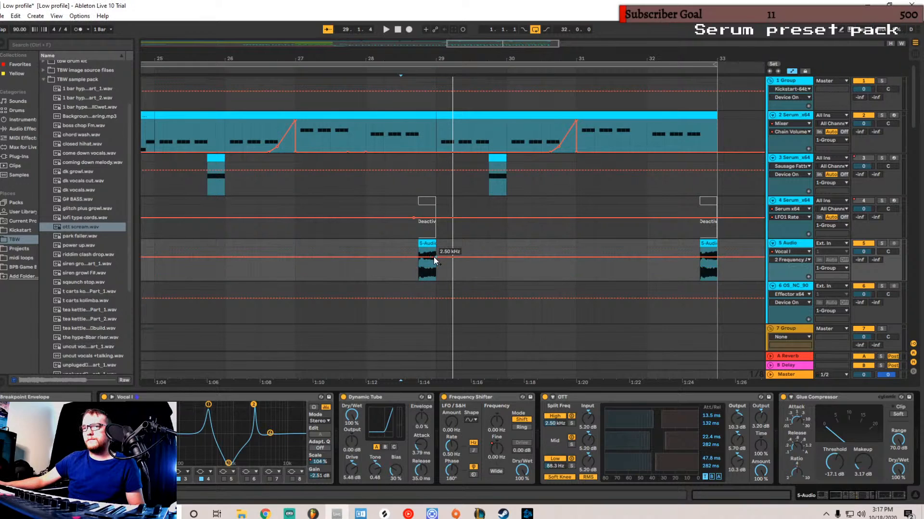
pyautogui.moveTo(431, 261); pyautogui.dragTo(431, 264)
pyautogui.press('space')
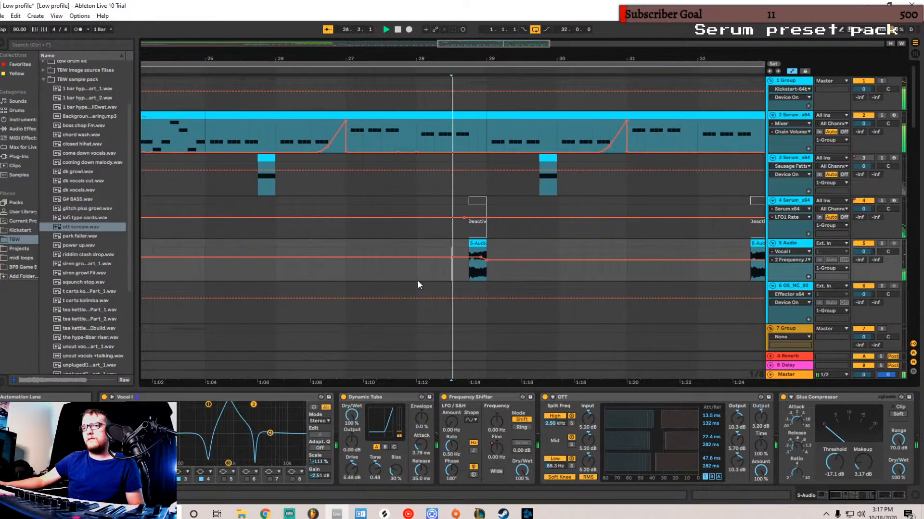
pyautogui.moveTo(474, 259); pyautogui.dragTo(474, 258)
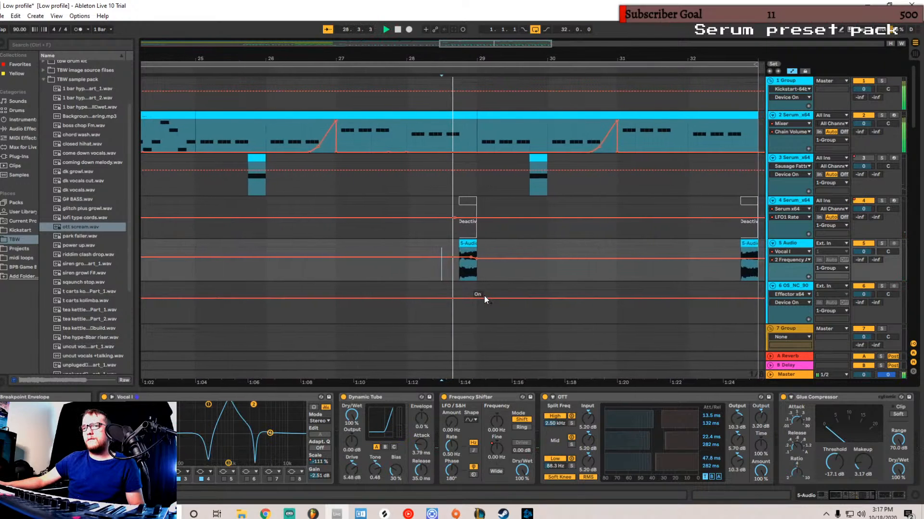
pyautogui.press('space')
pyautogui.press('space')
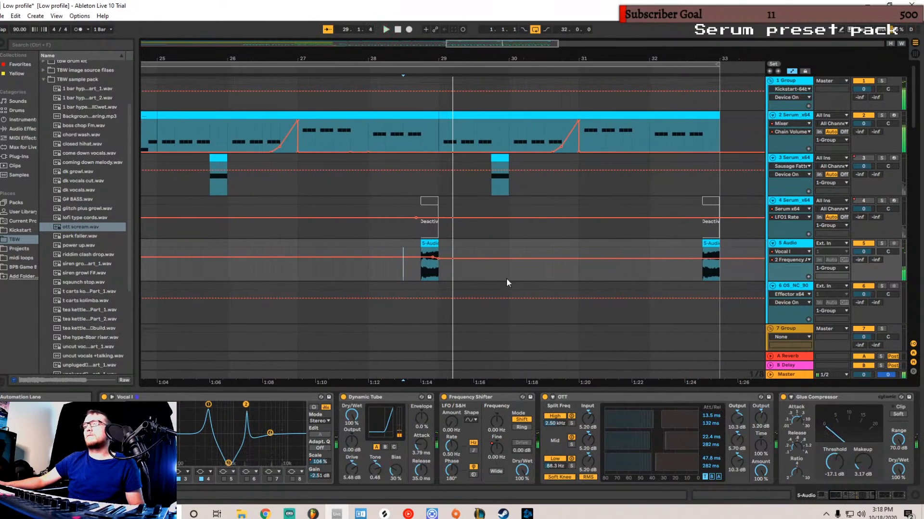
# - Duplicate the 5 Audio stretch from the fill before bar 29 up to the next fill, carrying its automation over to the fill before bar 33
pyautogui.moveTo(699, 245); pyautogui.dragTo(419, 247)
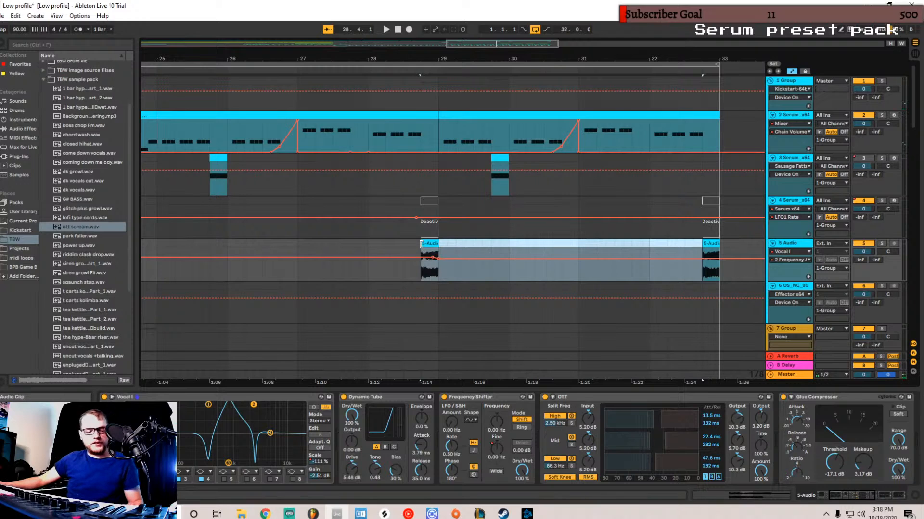
pyautogui.hotkey('ctrl', 'd')
pyautogui.moveTo(524, 46); pyautogui.dragTo(502, 46)
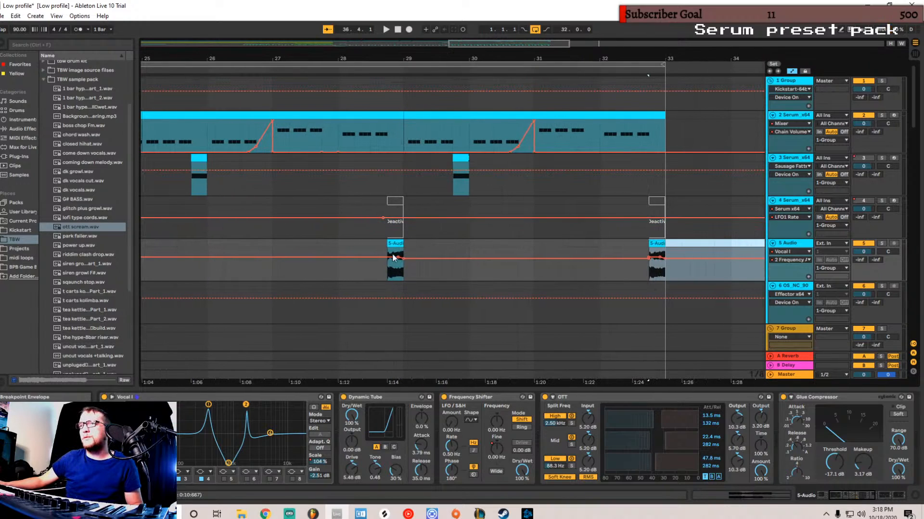
# - Play the 5 Audio fill before bar 29 several times, starting slightly ahead of the clip
pyautogui.click(378, 246)
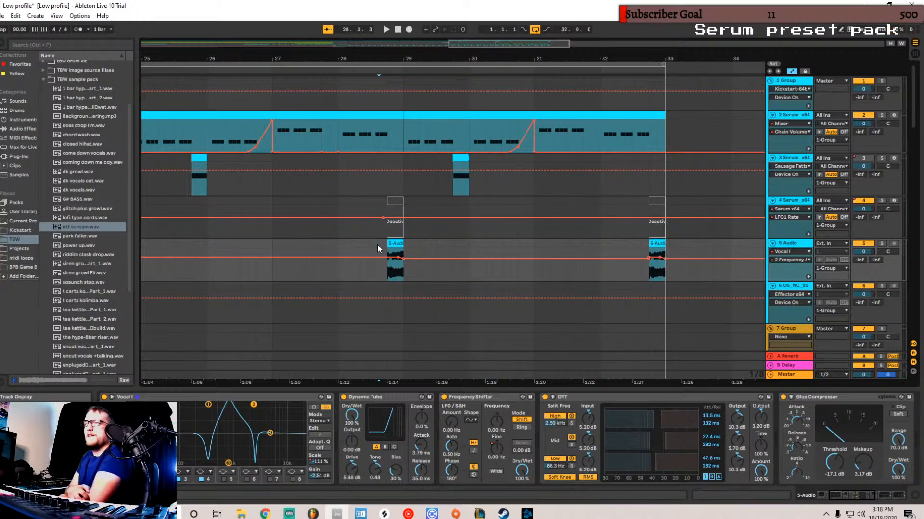
pyautogui.press('space')
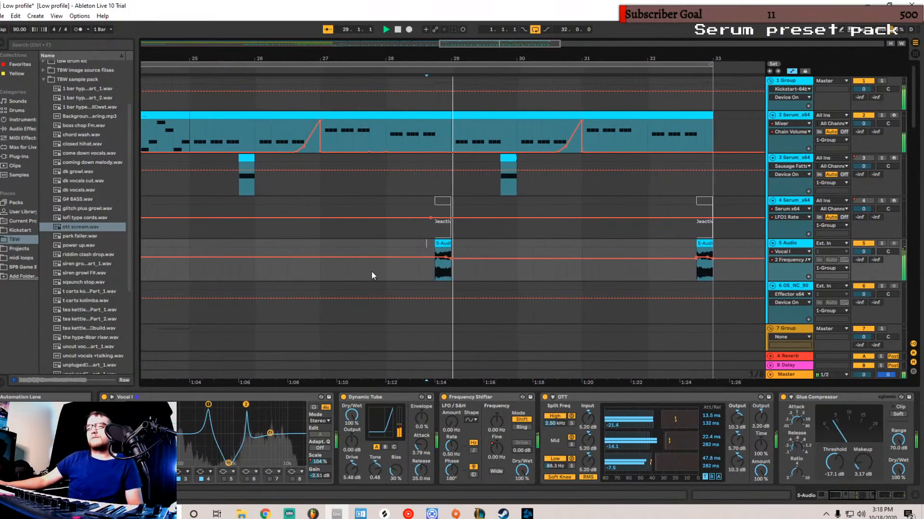
pyautogui.click(635, 298)
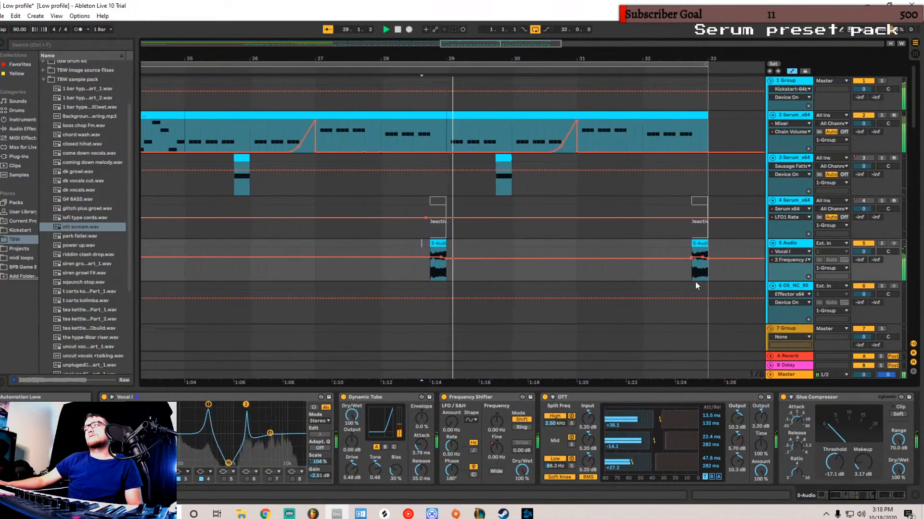
pyautogui.press('space')
pyautogui.press('space')
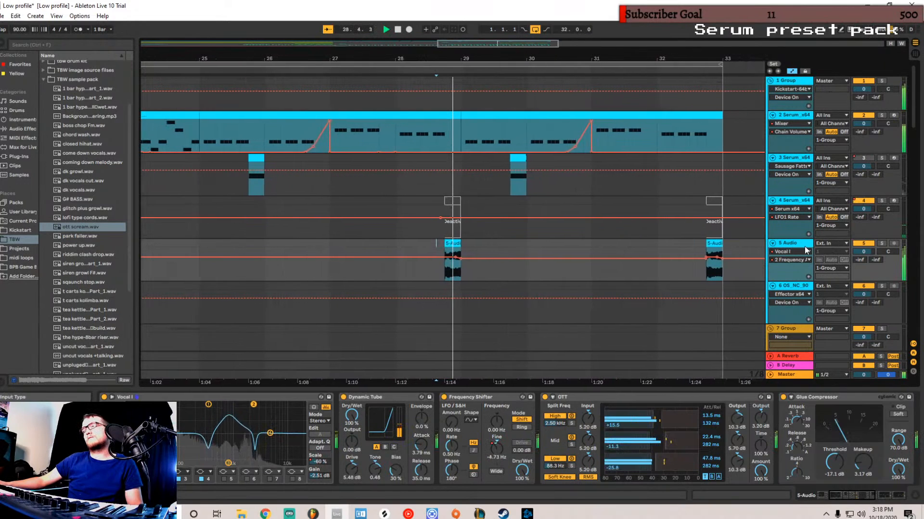
pyautogui.press('space')
# - Show the Frequency Shifter's Fine automation on 5 Audio, adjust its curve over the fill before bar 29, and audition it
pyautogui.moveTo(861, 496); pyautogui.dragTo(911, 498)
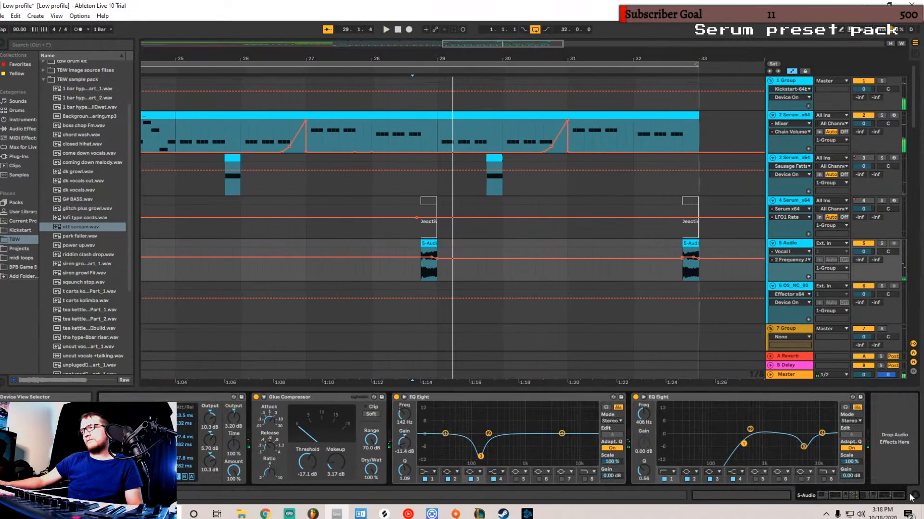
pyautogui.moveTo(850, 494); pyautogui.dragTo(533, 500)
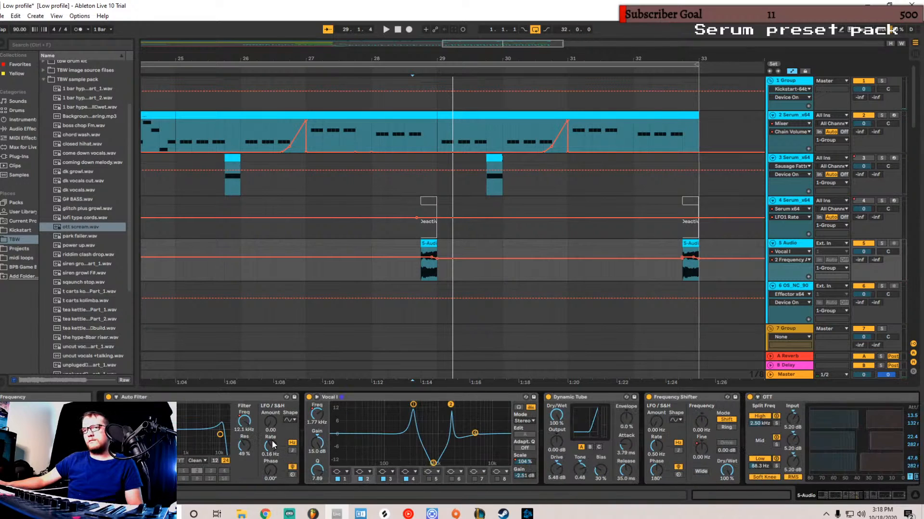
pyautogui.press('space')
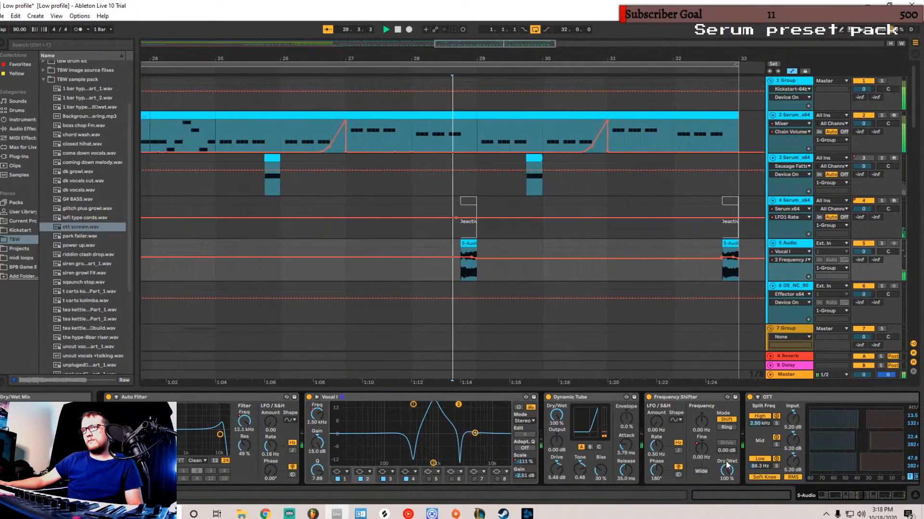
pyautogui.rightClick(703, 449)
pyautogui.click(726, 382)
pyautogui.rightClick(500, 315)
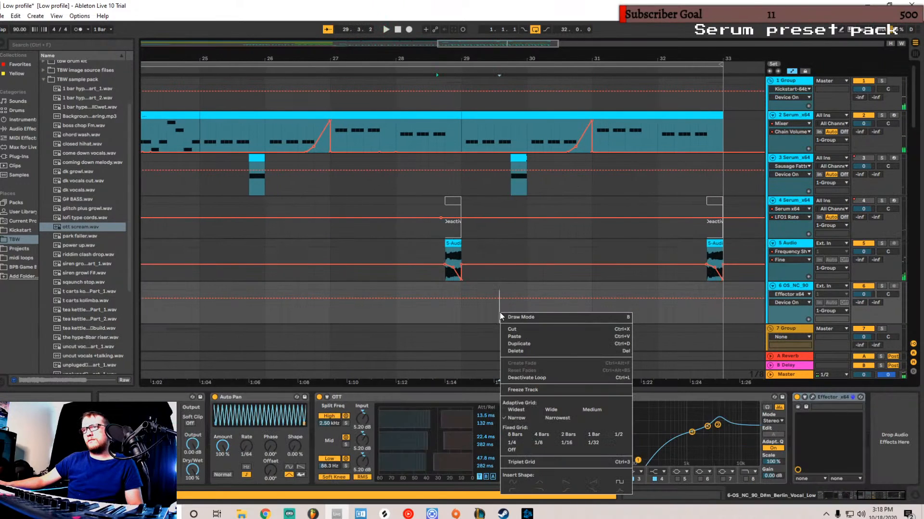
pyautogui.click(456, 268)
pyautogui.moveTo(453, 268); pyautogui.dragTo(453, 265)
pyautogui.press('space')
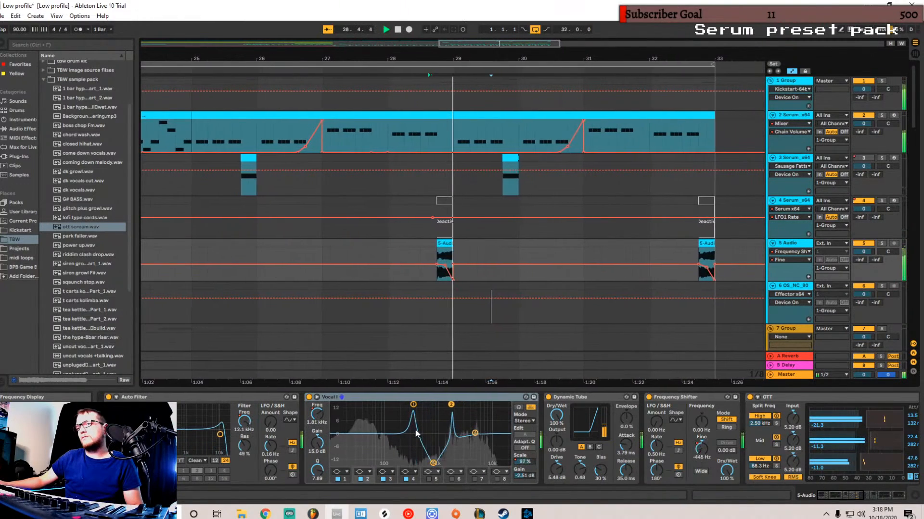
# - Automate Vocal I's first band frequency to rise from 337 Hz to 476 Hz over the fill before bar 29, and audition it
pyautogui.click(413, 404)
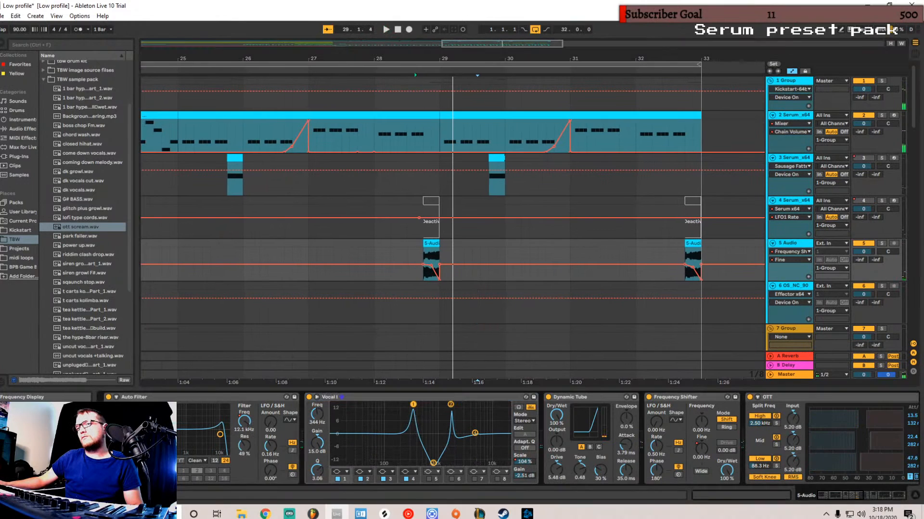
pyautogui.rightClick(315, 417)
pyautogui.click(331, 418)
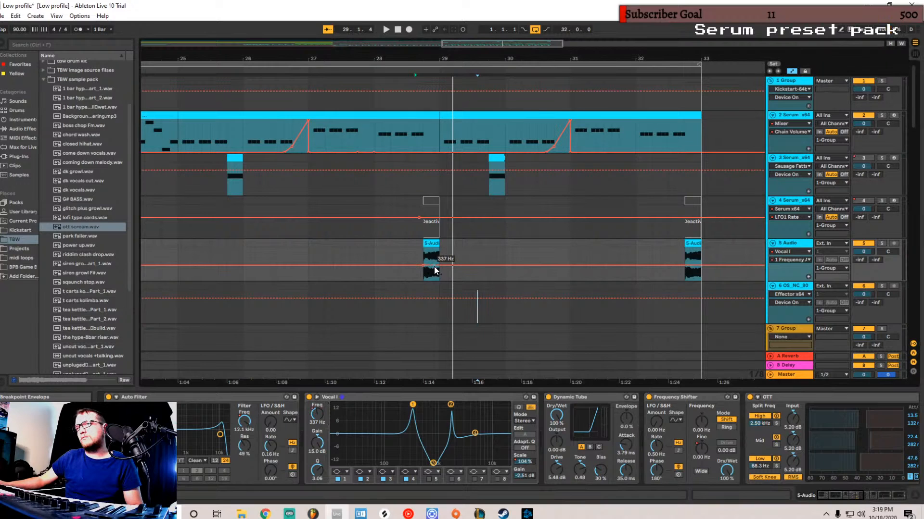
pyautogui.press('space')
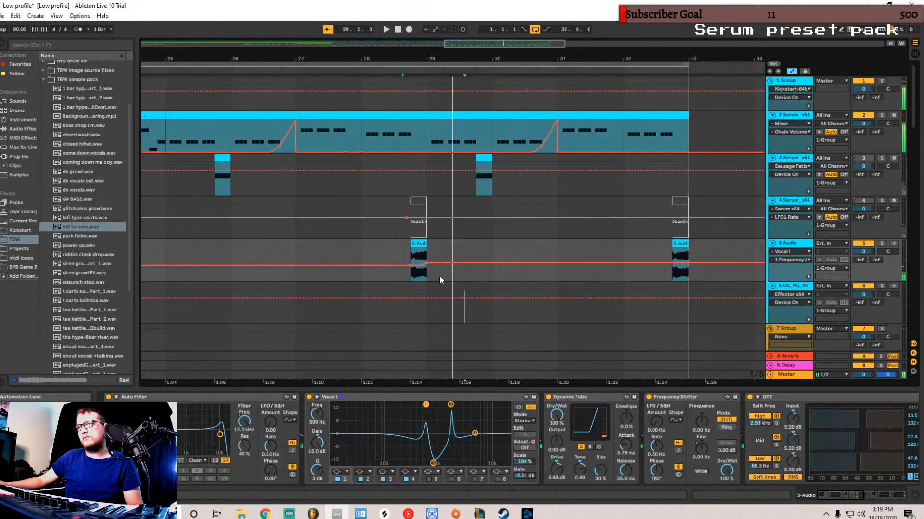
pyautogui.moveTo(427, 262); pyautogui.dragTo(425, 265)
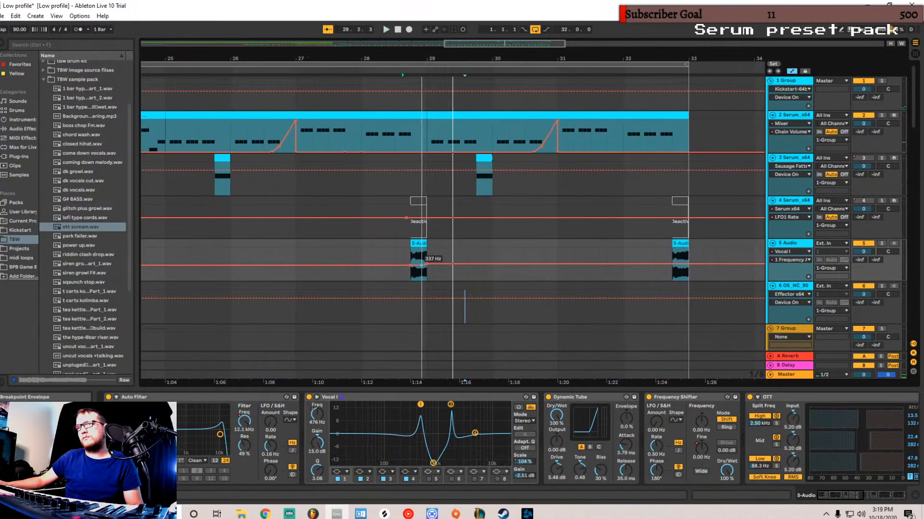
pyautogui.press('space')
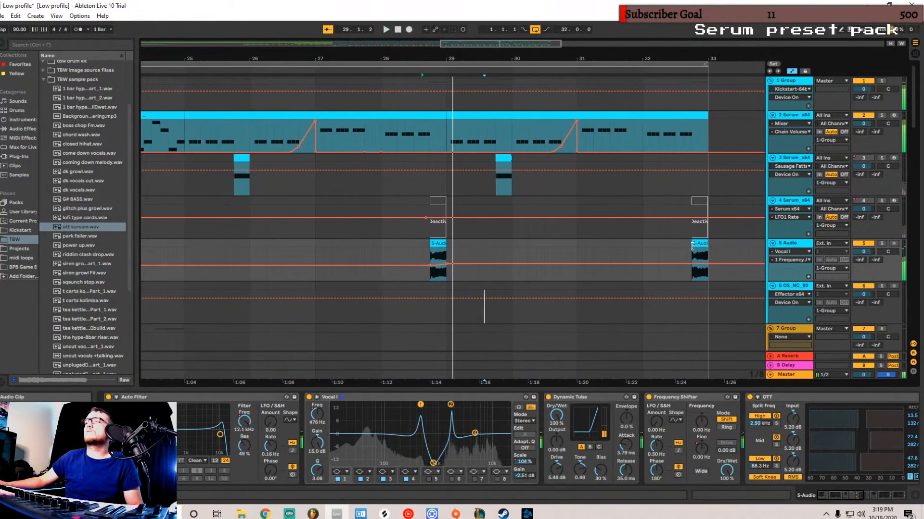
# - Duplicate the 5 Audio stretch between the two fills again, so the fill before bar 33 receives the updated automation
pyautogui.moveTo(686, 250); pyautogui.dragTo(427, 260)
pyautogui.hotkey('ctrl', 'd')
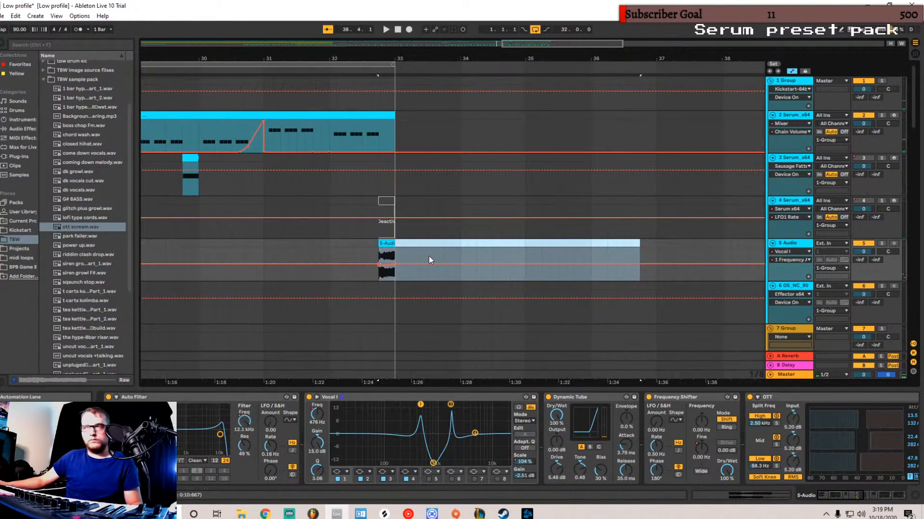
# - Play the arrangement from bar 17 to hear both 5 Audio fills in context
pyautogui.moveTo(571, 41); pyautogui.dragTo(421, 42)
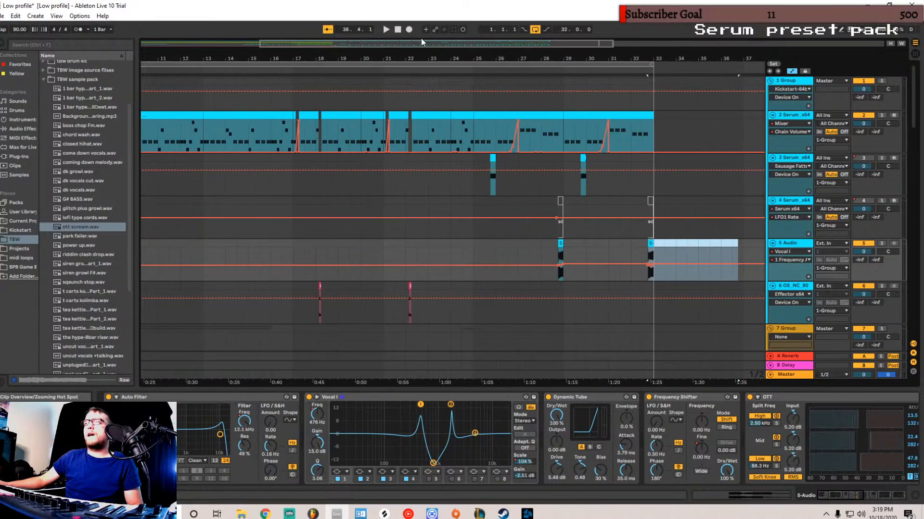
pyautogui.click(293, 243)
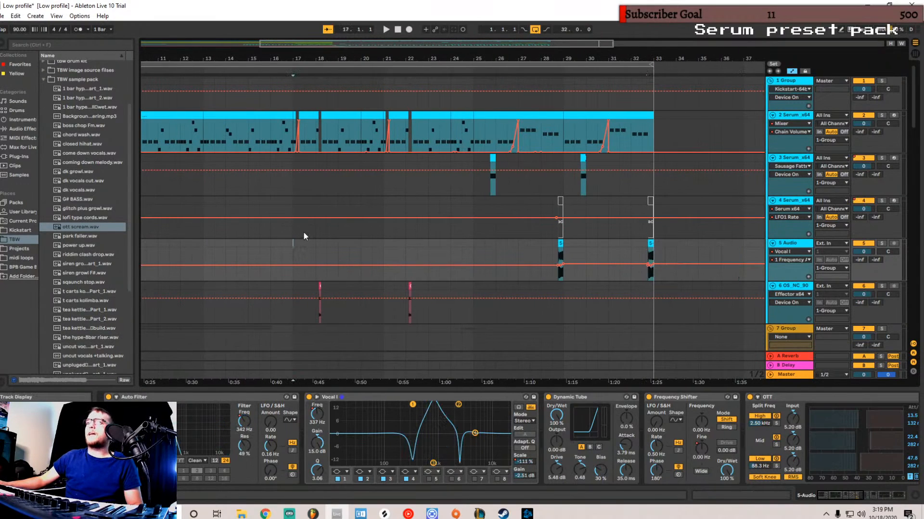
pyautogui.press('space')
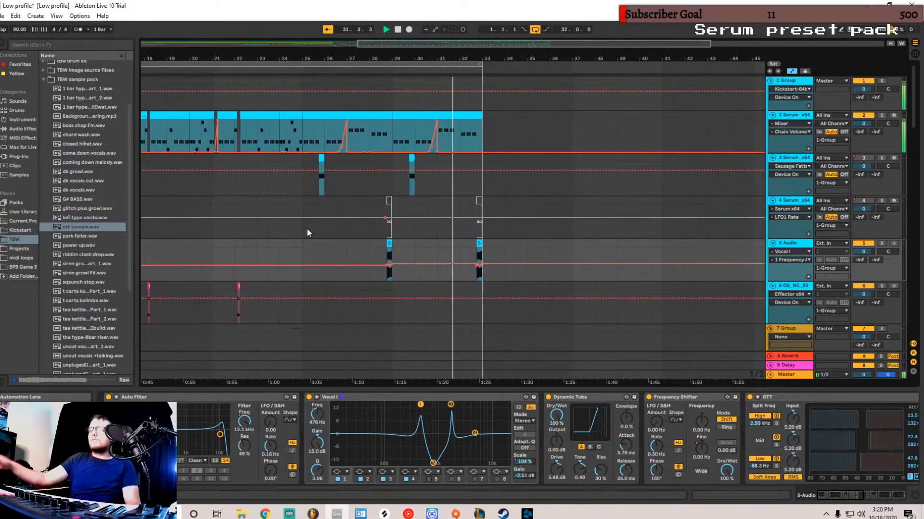
# - Delete the automation of the first band's frequency in Vocal I
pyautogui.scroll(-3, 478, 224)
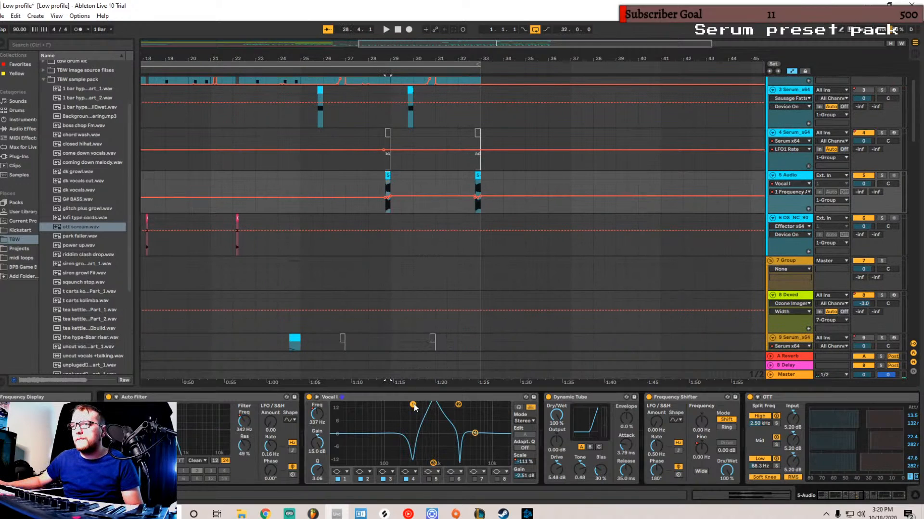
pyautogui.rightClick(322, 414)
pyautogui.rightClick(325, 411)
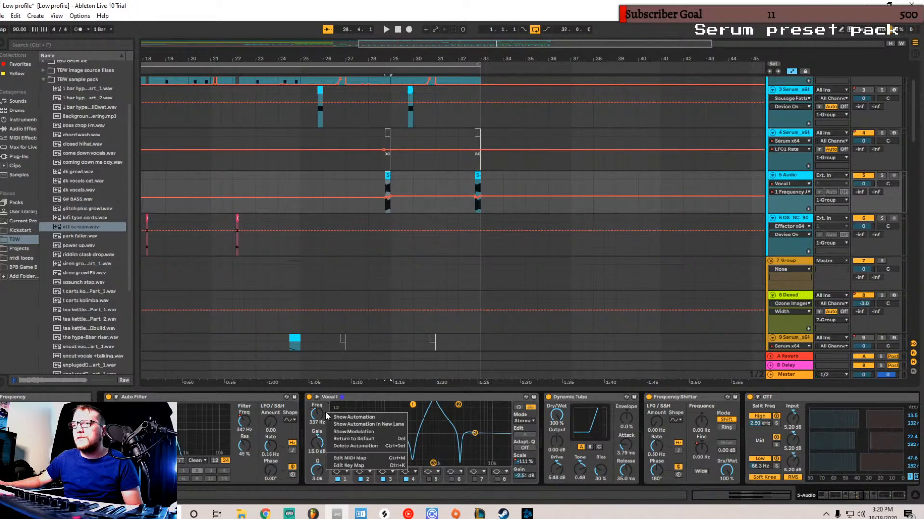
pyautogui.click(355, 447)
# - Set Vocal I's first band to 527 Hz at 12.5 dB with a Q of 1.34, auditioning the fill before bar 29
pyautogui.moveTo(413, 404)
pyautogui.mouseDown()
pyautogui.moveTo(396, 405)
pyautogui.moveTo(415, 408)
pyautogui.mouseUp()
pyautogui.press('space')
pyautogui.press('space')
pyautogui.press('space')
pyautogui.press('space')
pyautogui.press('space')
pyautogui.press('space')
pyautogui.press('space')
pyautogui.moveTo(317, 470); pyautogui.dragTo(317, 481)
pyautogui.press('space')
pyautogui.press('space')
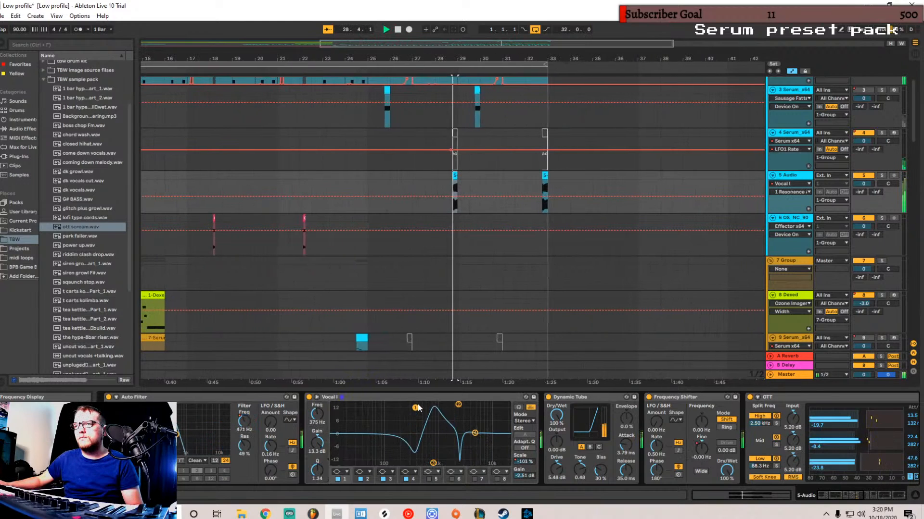
pyautogui.moveTo(415, 408); pyautogui.dragTo(423, 412)
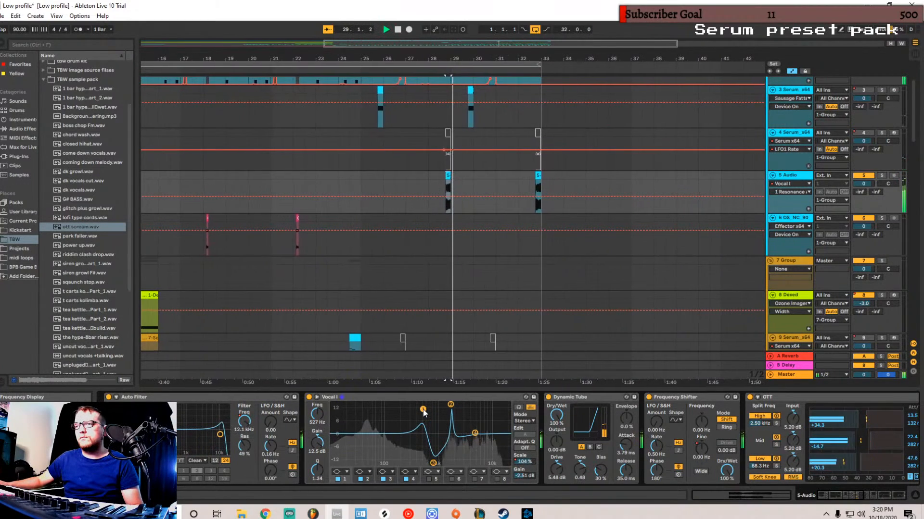
# - Enable Vocal I's fifth band at 352 Hz, -6.80 dB and Q 3.76, move the first band to 667 Hz at 14.8 dB, and audition
pyautogui.press('space')
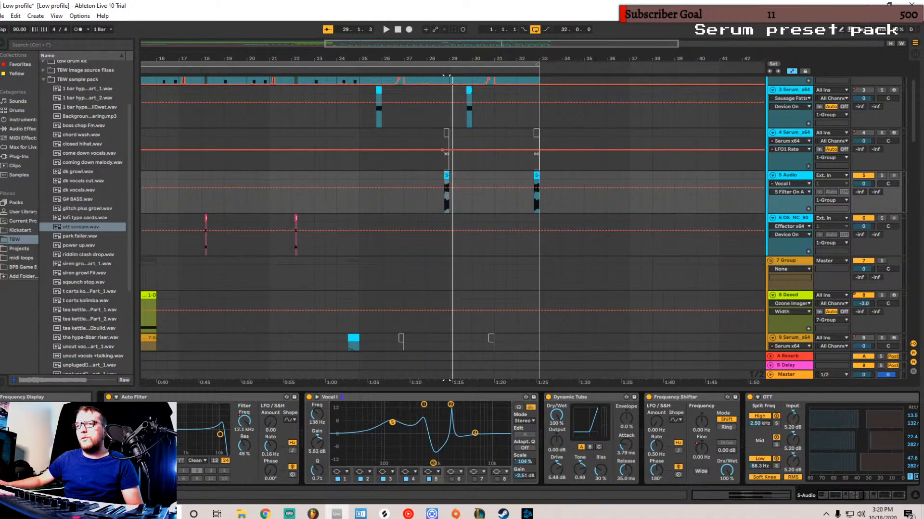
pyautogui.press('space')
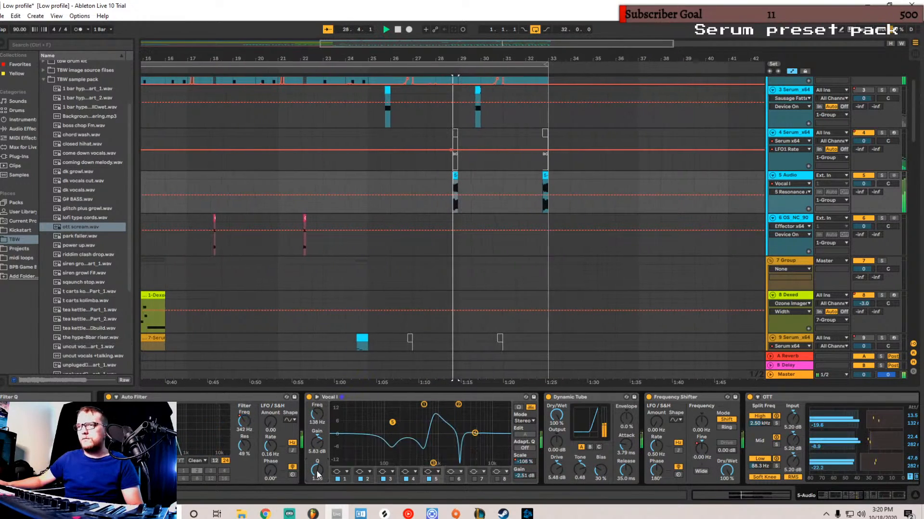
pyautogui.press('space')
pyautogui.moveTo(392, 445); pyautogui.dragTo(401, 453)
pyautogui.press('space')
pyautogui.press('space')
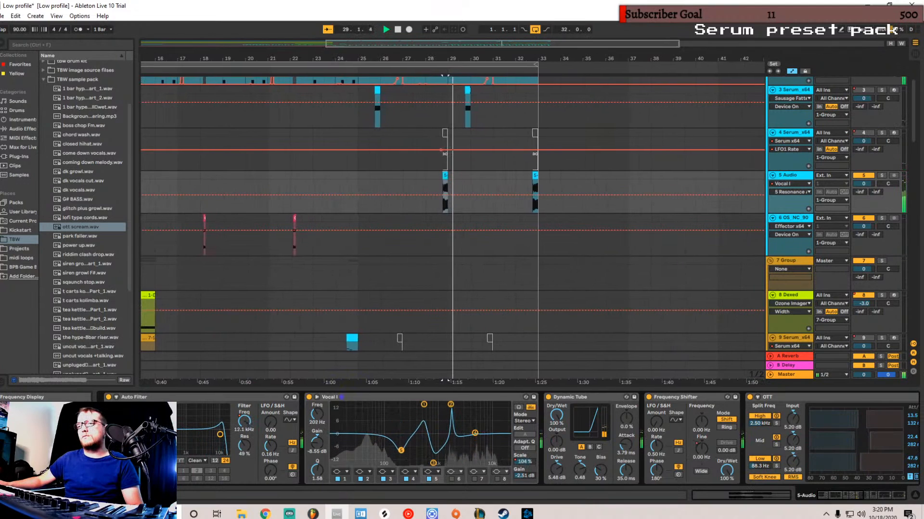
pyautogui.moveTo(406, 450); pyautogui.dragTo(412, 449)
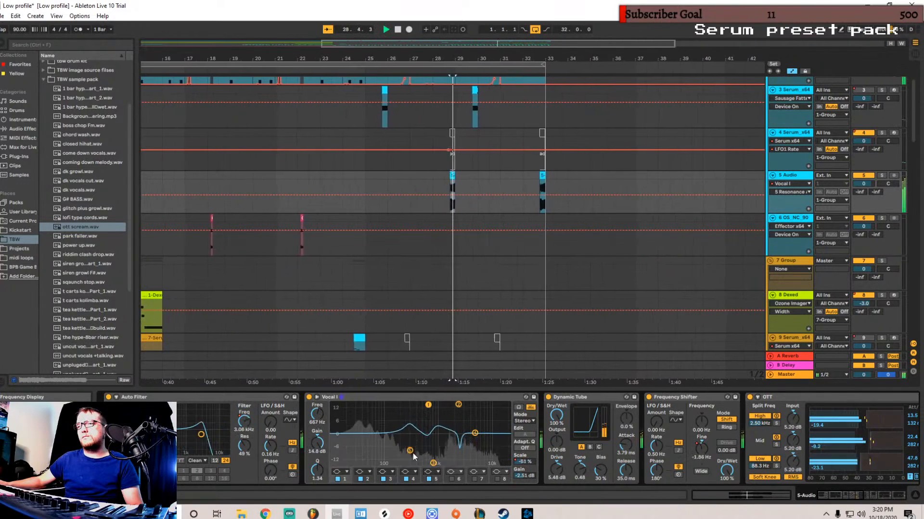
pyautogui.click(428, 405)
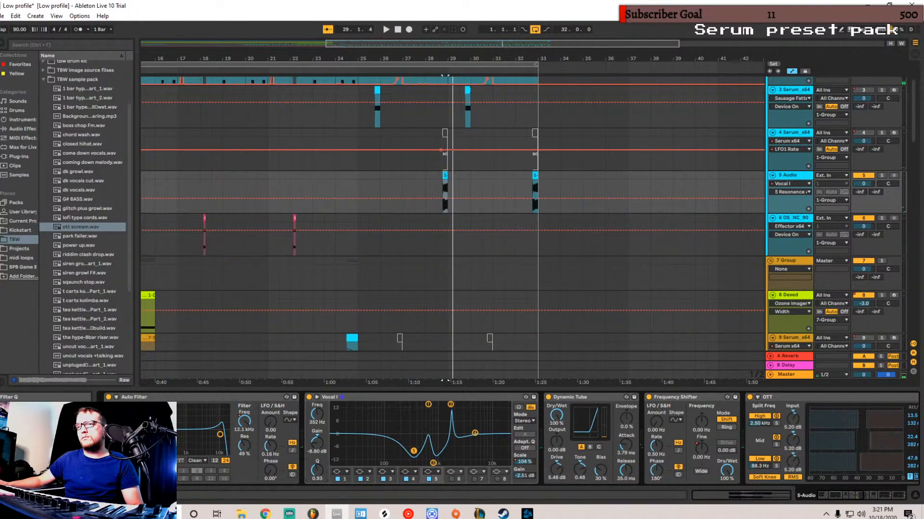
pyautogui.press('space')
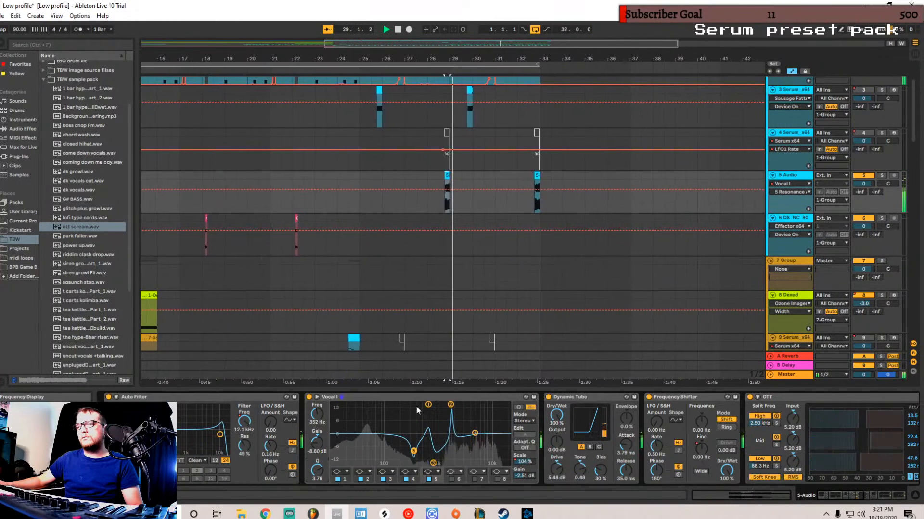
# - Set Vocal I's first band to 574 Hz at 15.0 dB with Q 2.03 and its fifth band to 290 Hz, auditioning the fill
pyautogui.press('space')
pyautogui.click(428, 405)
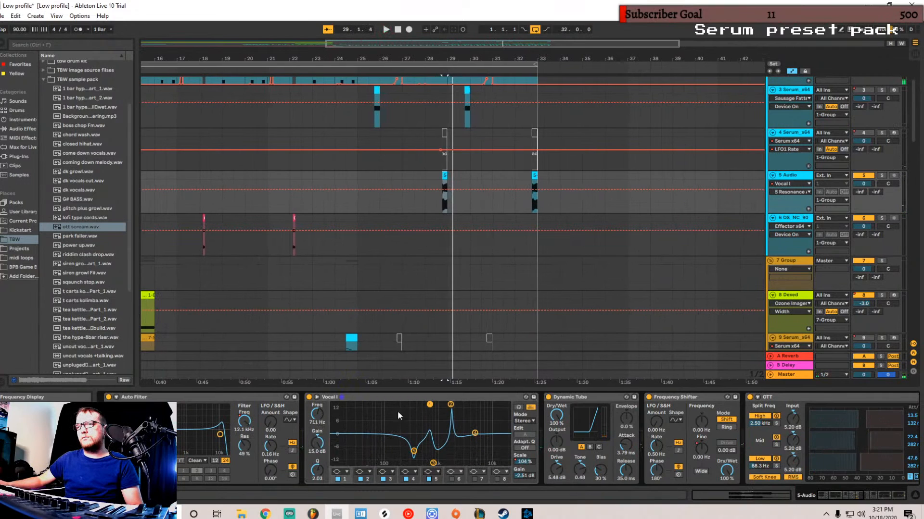
pyautogui.press('space')
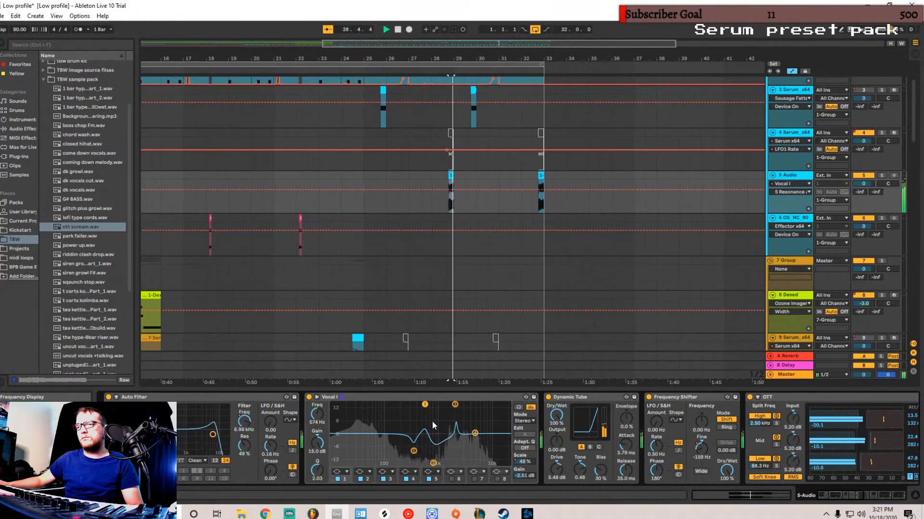
pyautogui.moveTo(414, 451); pyautogui.dragTo(410, 451)
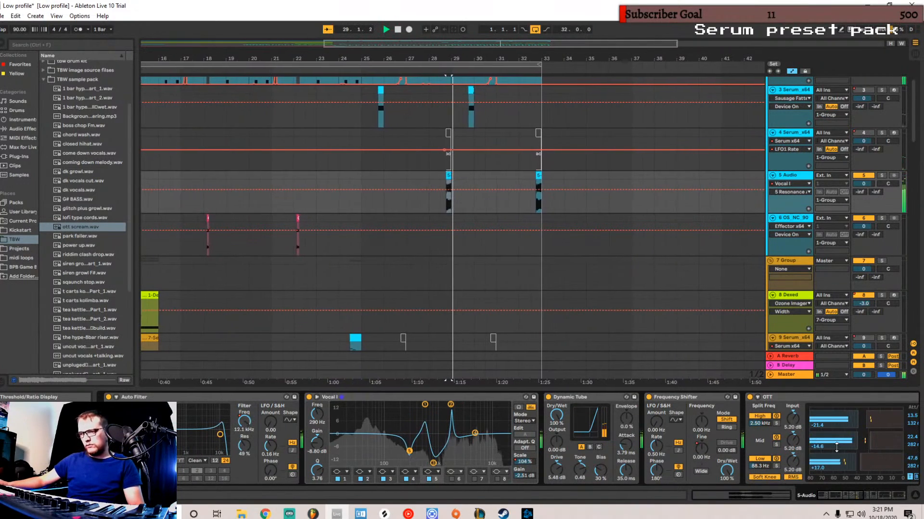
# - Set the Glue Compressor on 5 Audio to a threshold of -19.7 dB and a makeup of 3.33 dB
pyautogui.moveTo(849, 493); pyautogui.dragTo(872, 493)
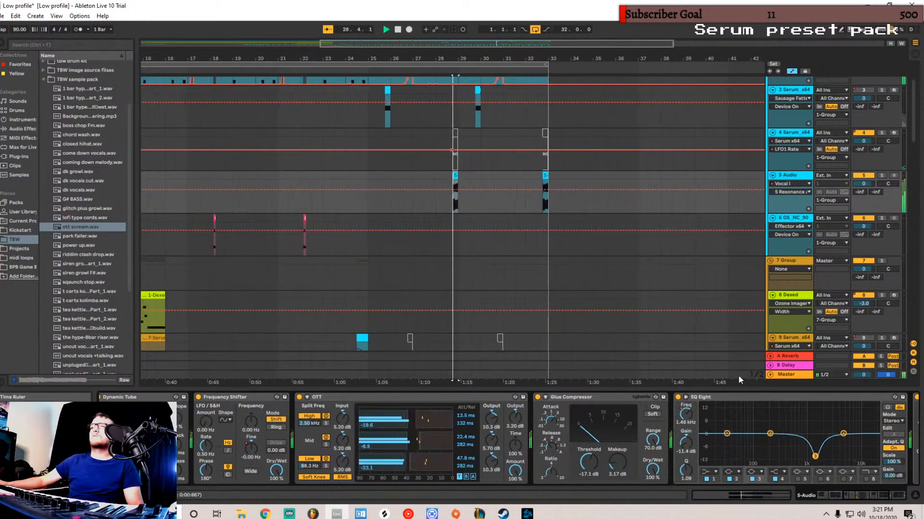
pyautogui.click(886, 495)
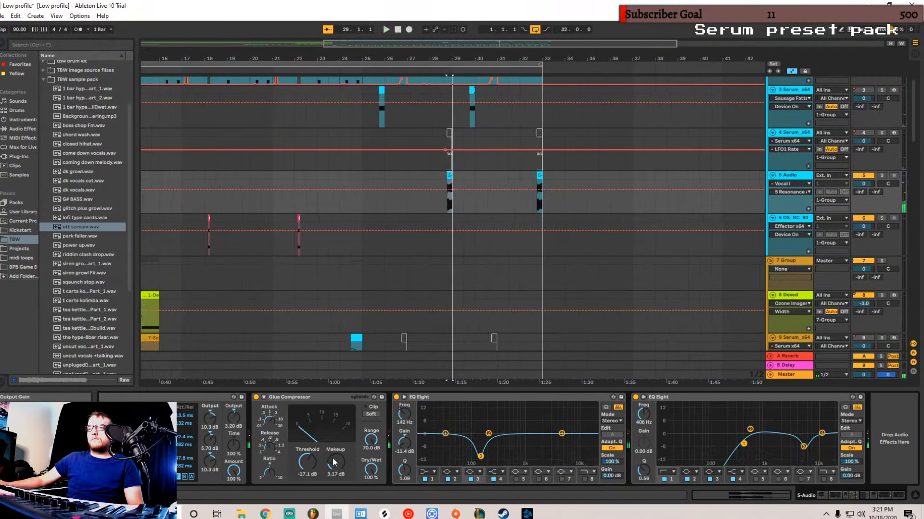
pyautogui.moveTo(311, 468); pyautogui.dragTo(310, 466)
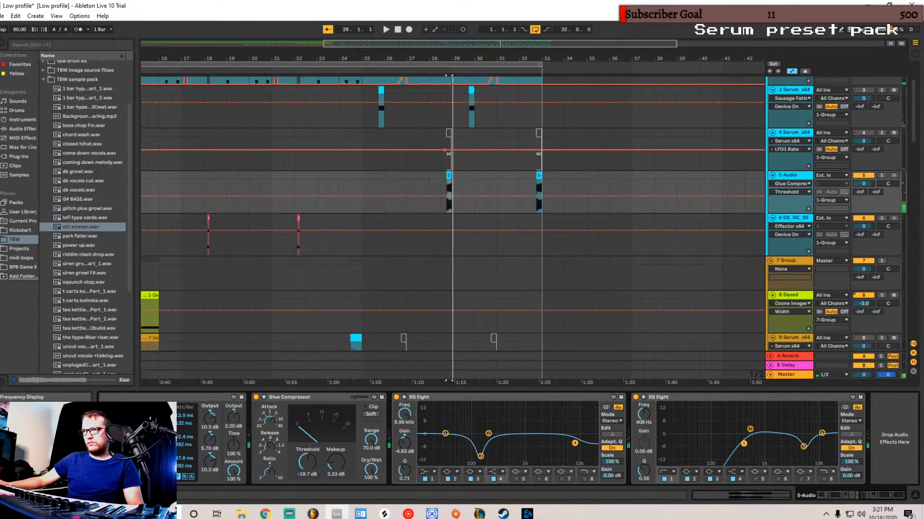
# - Audition the fill before bar 29 and undo the fourth-band cut in the first EQ Eight after the Glue Compressor
pyautogui.press('space')
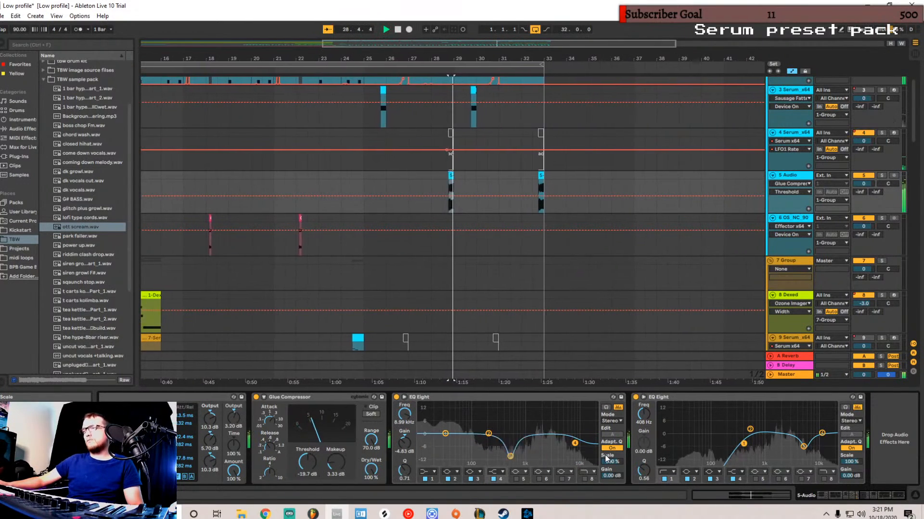
pyautogui.hotkey('ctrl', 'z')
pyautogui.press('space')
# - Move the high-frequency dip in the last EQ Eight to 4.84 kHz at -8.57 dB while auditioning the fill
pyautogui.moveTo(804, 447); pyautogui.dragTo(801, 448)
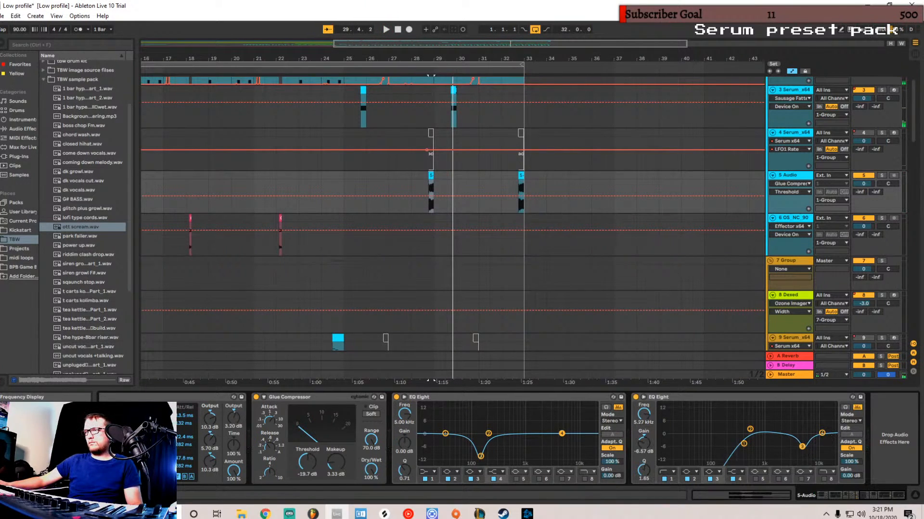
pyautogui.press('space')
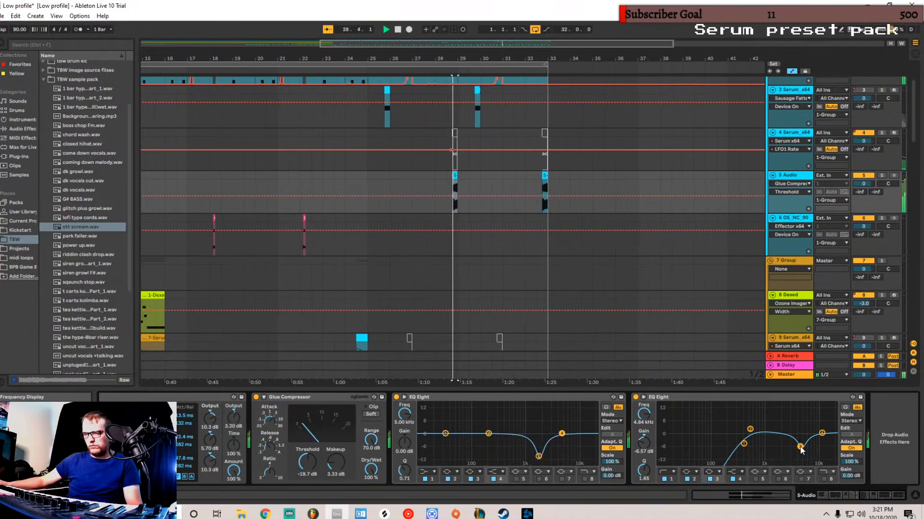
pyautogui.moveTo(876, 495); pyautogui.dragTo(896, 492)
pyautogui.press('space')
# - Lower the low-cut frequency in the last EQ Eight and set its second band to 400 Hz at 2.36 dB, auditioning the fill
pyautogui.press('space')
pyautogui.press('space')
pyautogui.moveTo(744, 443)
pyautogui.mouseDown()
pyautogui.moveTo(731, 444)
pyautogui.moveTo(743, 431)
pyautogui.mouseUp()
pyautogui.press('space')
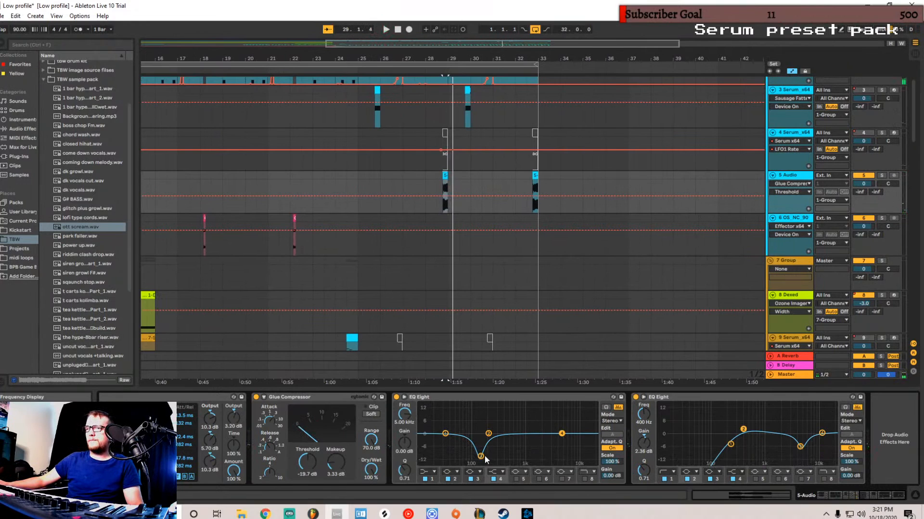
# - Show the automation of the first EQ Eight's third-band frequency on 5 Audio at the fill before bar 29
pyautogui.rightClick(404, 409)
pyautogui.click(426, 416)
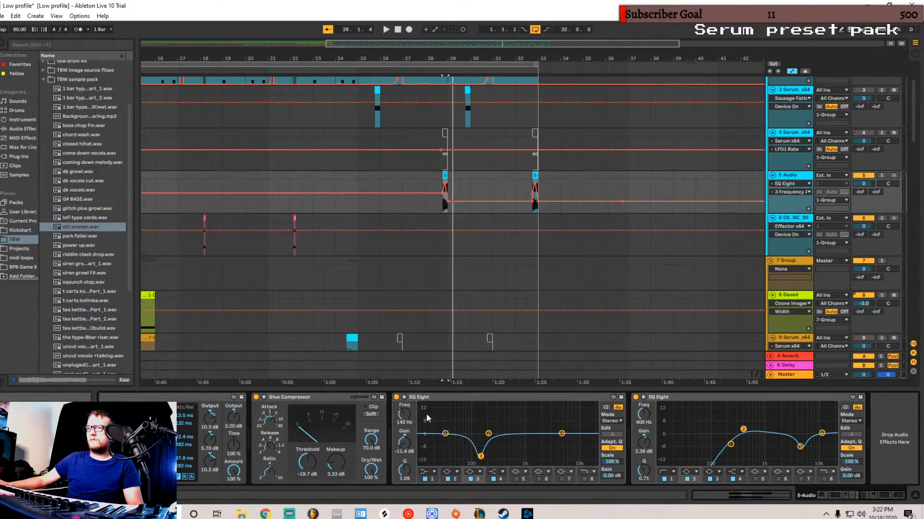
pyautogui.moveTo(440, 60); pyautogui.dragTo(501, 123)
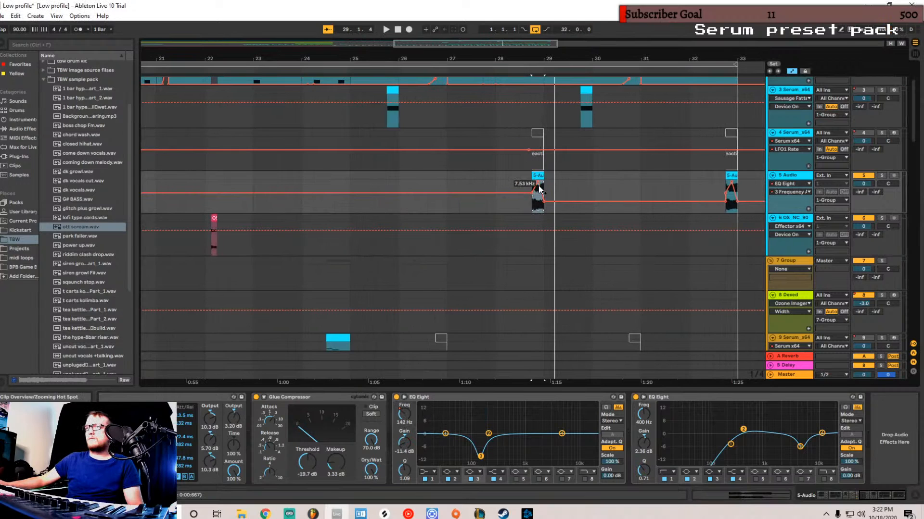
pyautogui.moveTo(521, 44); pyautogui.dragTo(521, 149)
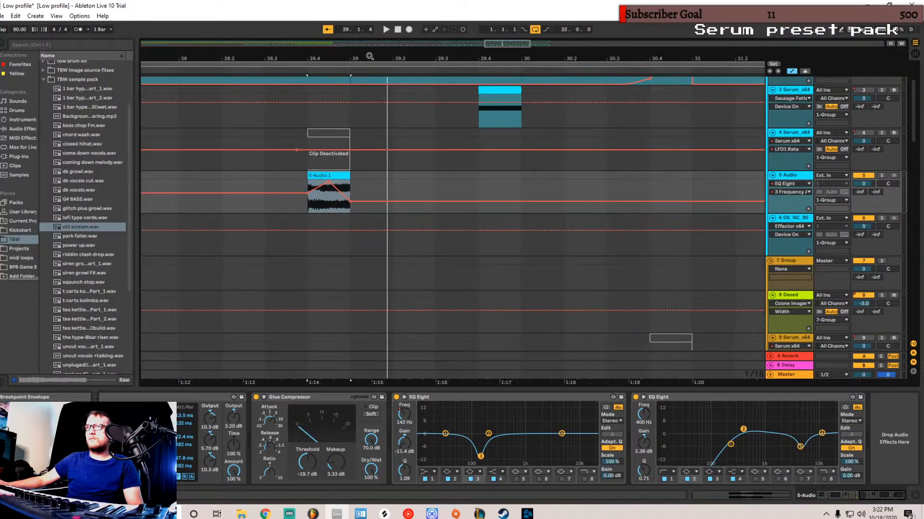
pyautogui.moveTo(502, 42); pyautogui.dragTo(502, 95)
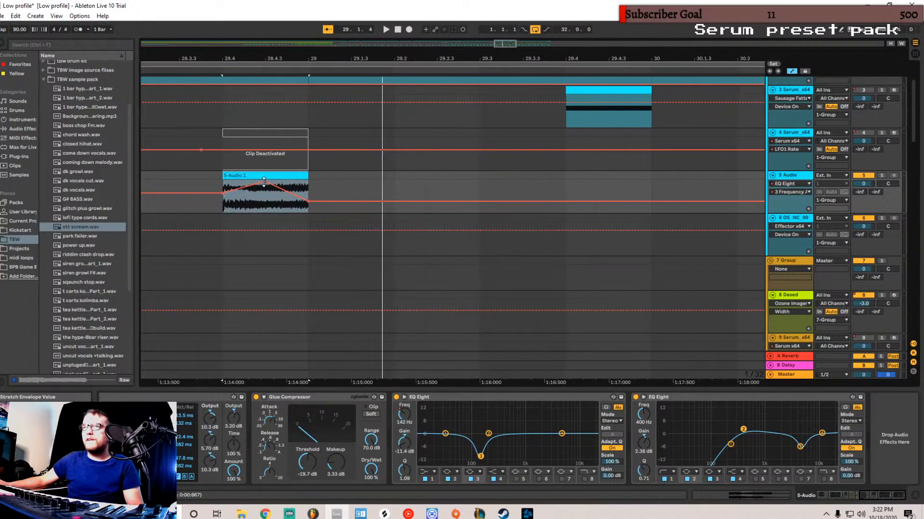
# - Enlarge the 5 Audio track and lower the peak of the third-band frequency automation in the fill, then play it
pyautogui.moveTo(264, 186); pyautogui.dragTo(266, 176)
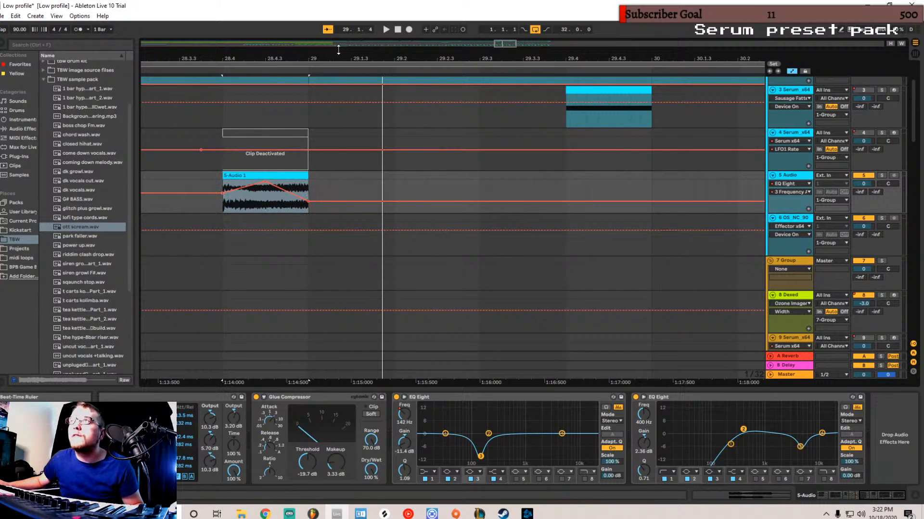
pyautogui.moveTo(503, 42)
pyautogui.mouseDown()
pyautogui.moveTo(503, 65)
pyautogui.moveTo(498, 44)
pyautogui.mouseUp()
pyautogui.moveTo(788, 213); pyautogui.dragTo(787, 279)
pyautogui.moveTo(434, 186); pyautogui.dragTo(434, 209)
pyautogui.press('space')
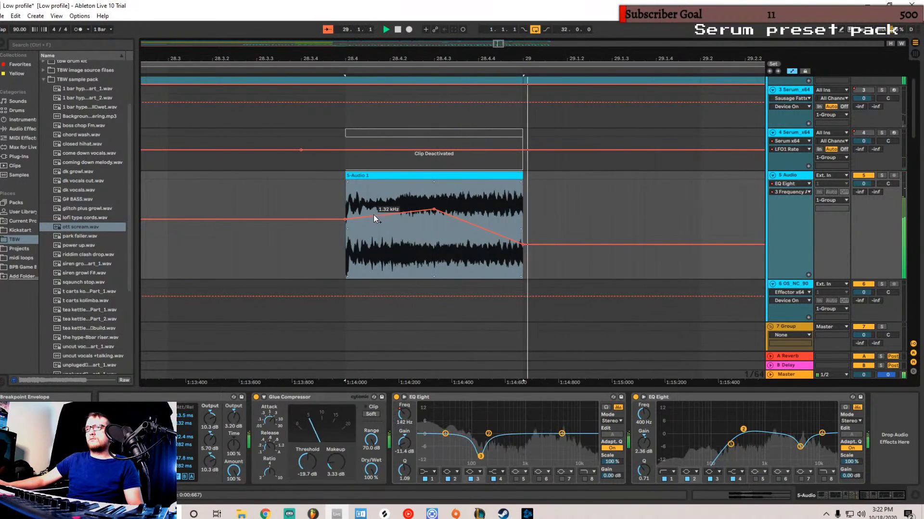
# - Lower the start of the fill's third-band frequency automation to 360 Hz and its peak slightly, auditioning the change
pyautogui.moveTo(346, 219); pyautogui.dragTo(345, 233)
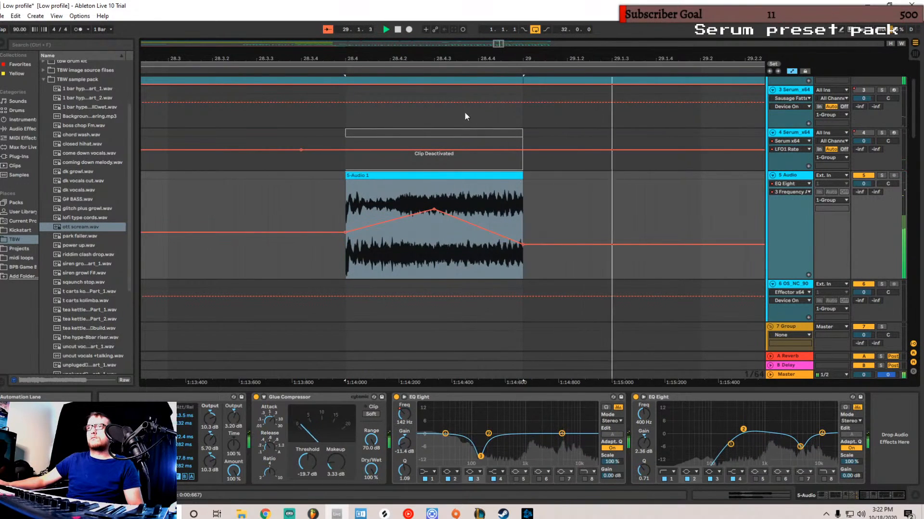
pyautogui.press('space')
pyautogui.press('space')
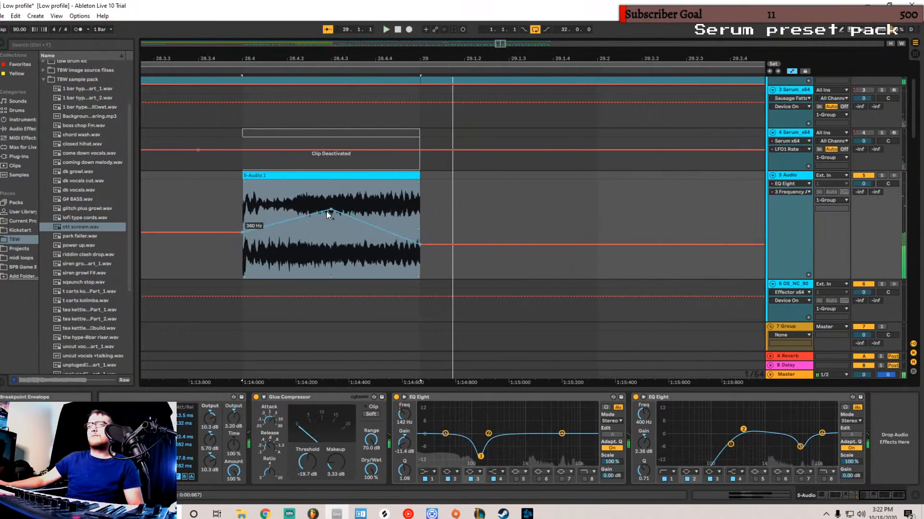
pyautogui.moveTo(332, 209); pyautogui.dragTo(332, 213)
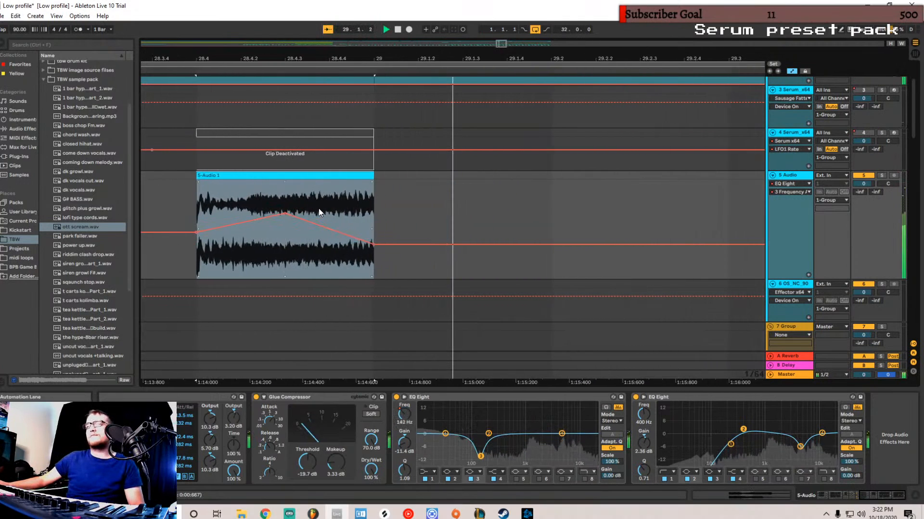
# - Duplicate the 5 Audio third-band frequency automation from the fill before bar 29 onto the fill before bar 33
pyautogui.moveTo(504, 45); pyautogui.dragTo(504, 1)
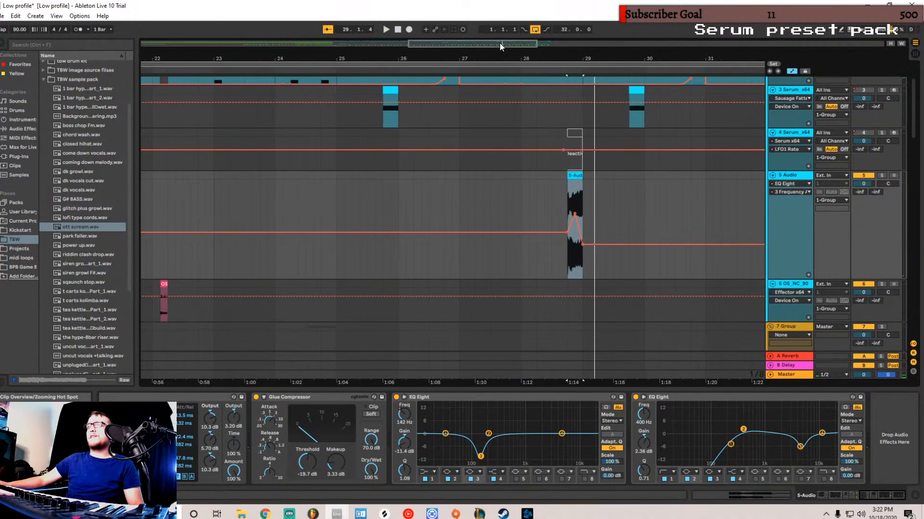
pyautogui.moveTo(501, 44); pyautogui.dragTo(554, 43)
pyautogui.moveTo(556, 197); pyautogui.dragTo(332, 194)
pyautogui.hotkey('ctrl', 'z')
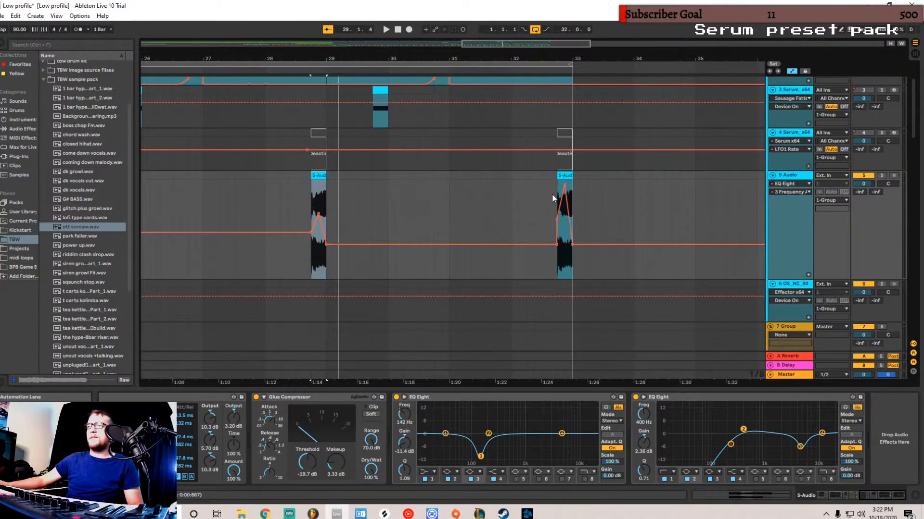
pyautogui.moveTo(556, 258); pyautogui.dragTo(308, 259)
pyautogui.hotkey('ctrl', 'd')
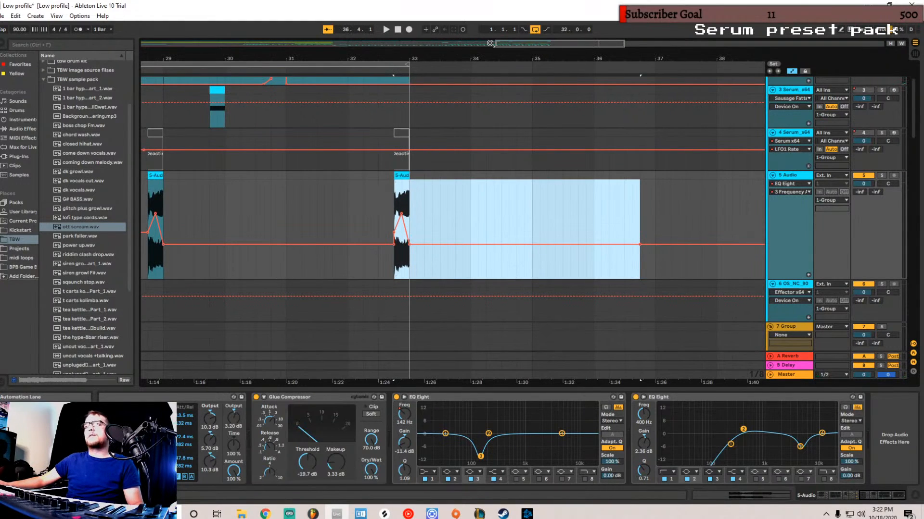
pyautogui.scroll(-3, 237, 182)
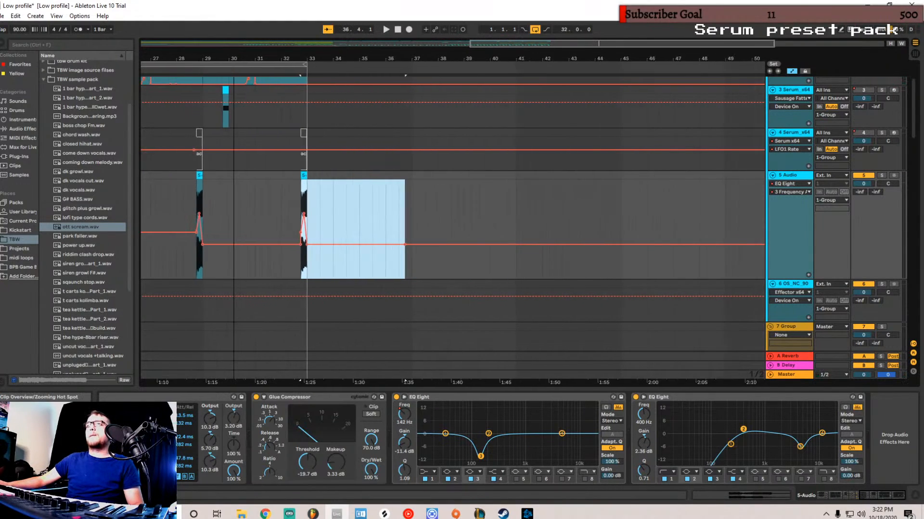
# - Play the arrangement from bar 25 through the loop restart to hear both 5 Audio fills in context
pyautogui.click(181, 200)
pyautogui.press('space')
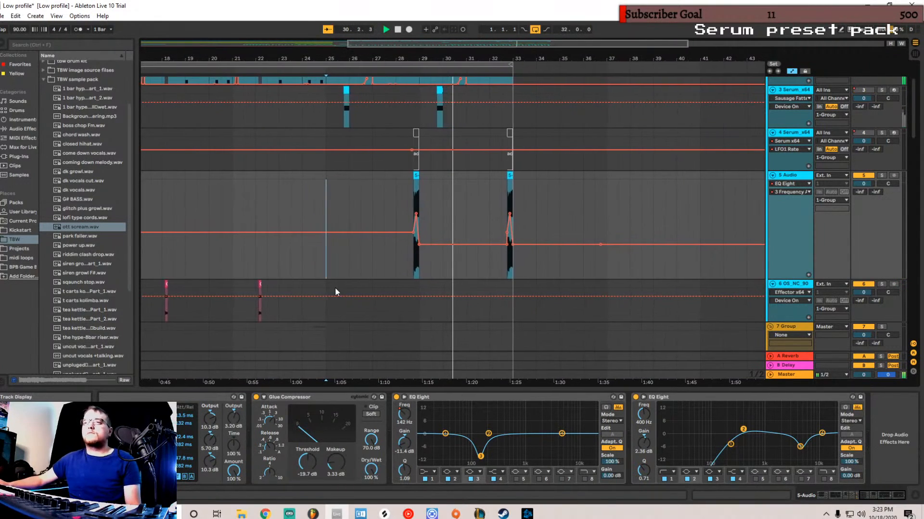
pyautogui.doubleClick(362, 47)
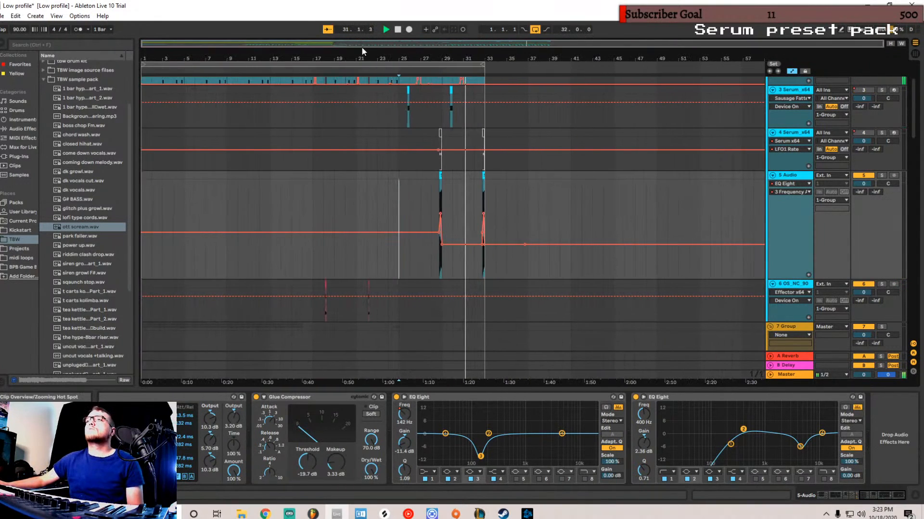
pyautogui.scroll(3, 553, 154)
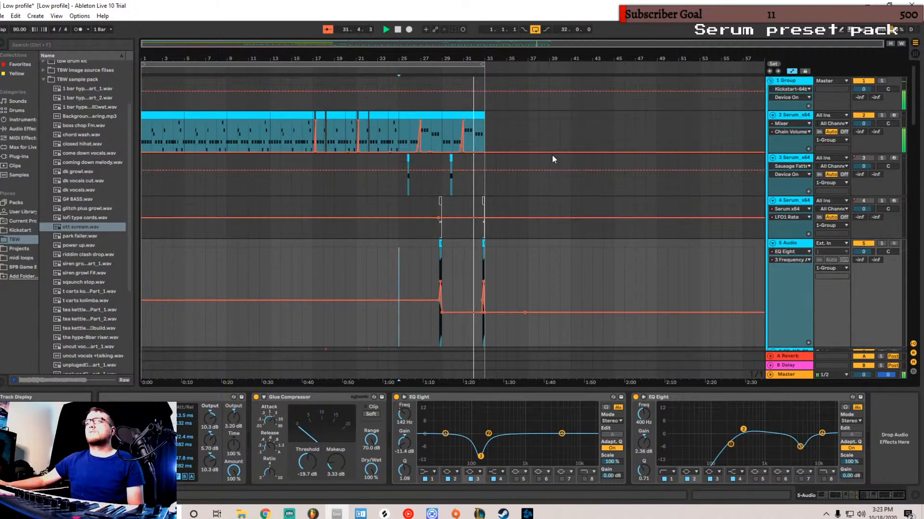
pyautogui.moveTo(536, 44); pyautogui.dragTo(535, 87)
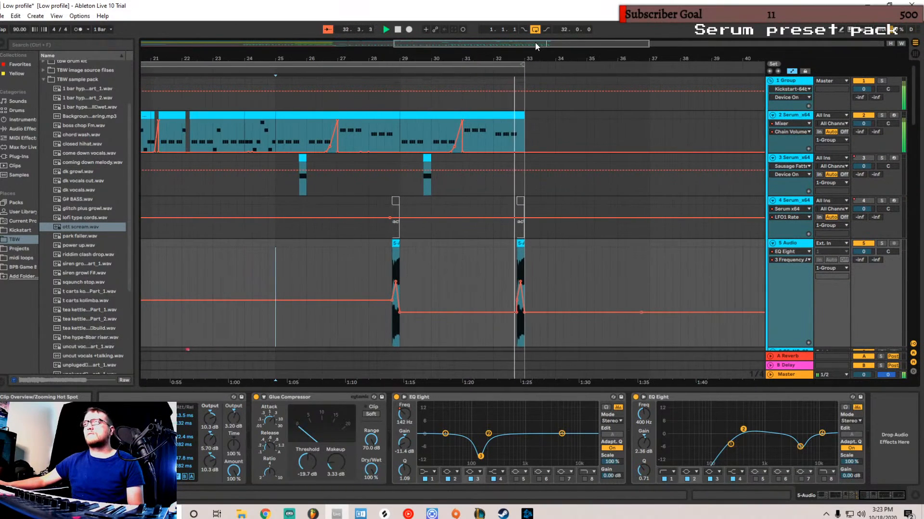
pyautogui.moveTo(355, 45); pyautogui.dragTo(355, 19)
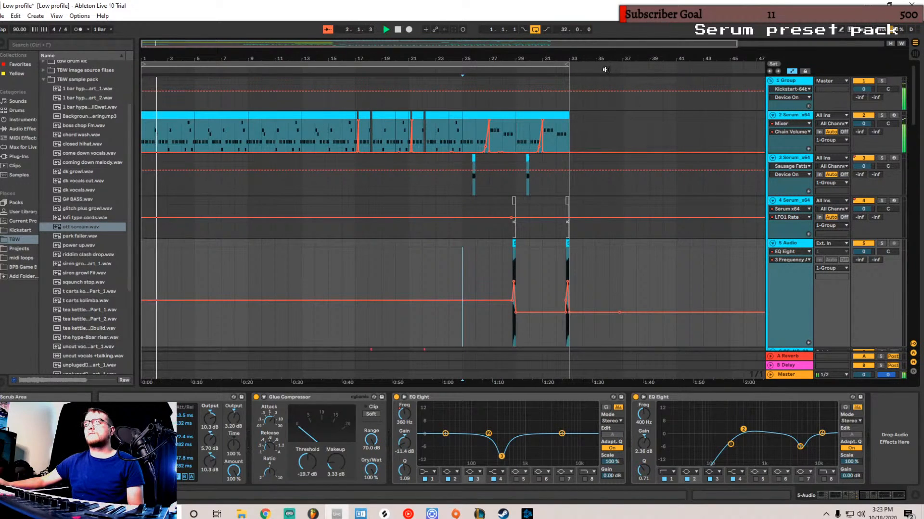
# - Stop playback and save the Live Set
pyautogui.scroll(-4, 609, 202)
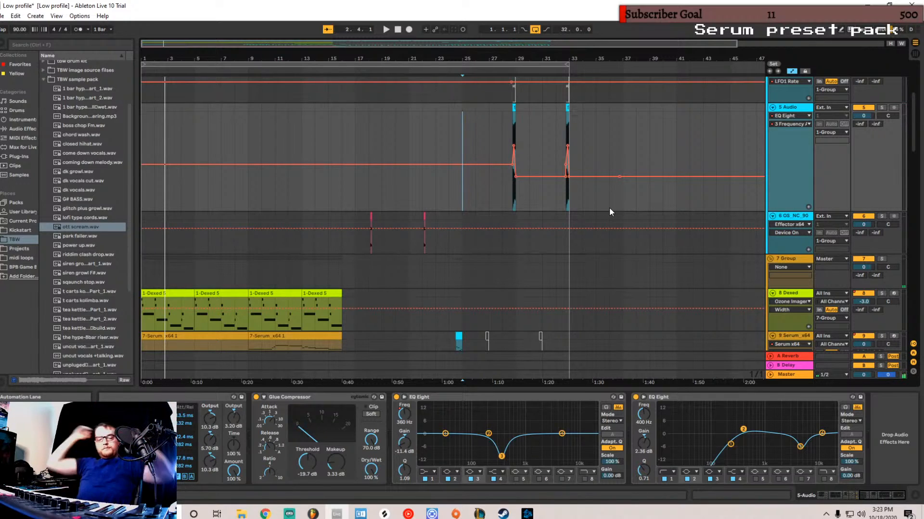
pyautogui.hotkey('ctrl', 's')
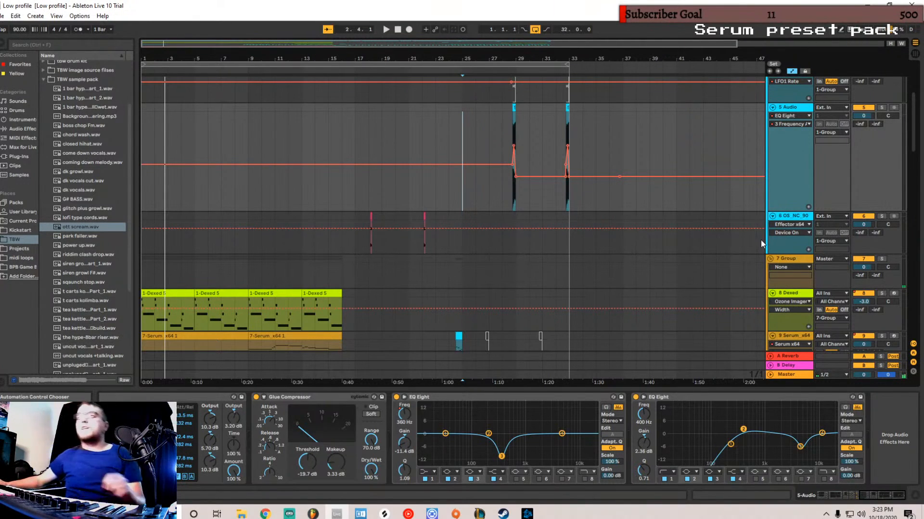
pyautogui.scroll(5, 284, 224)
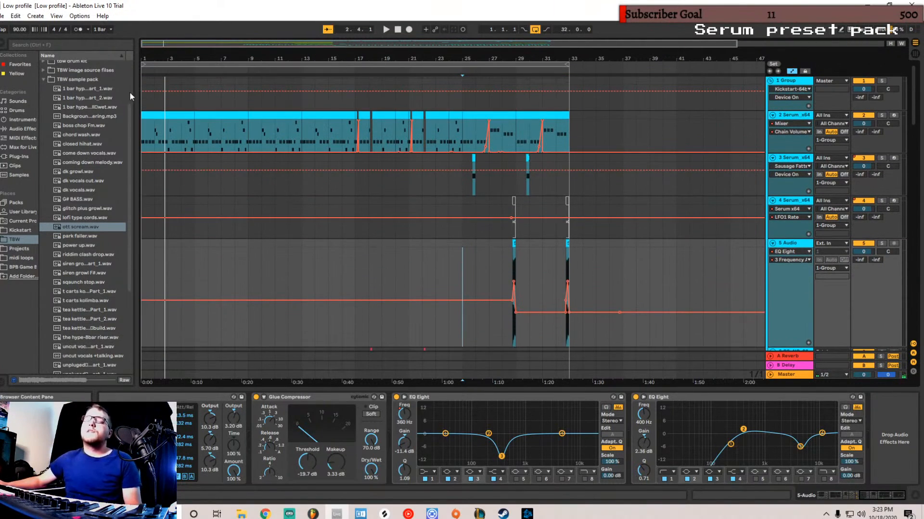
pyautogui.scroll(1, 126, 95)
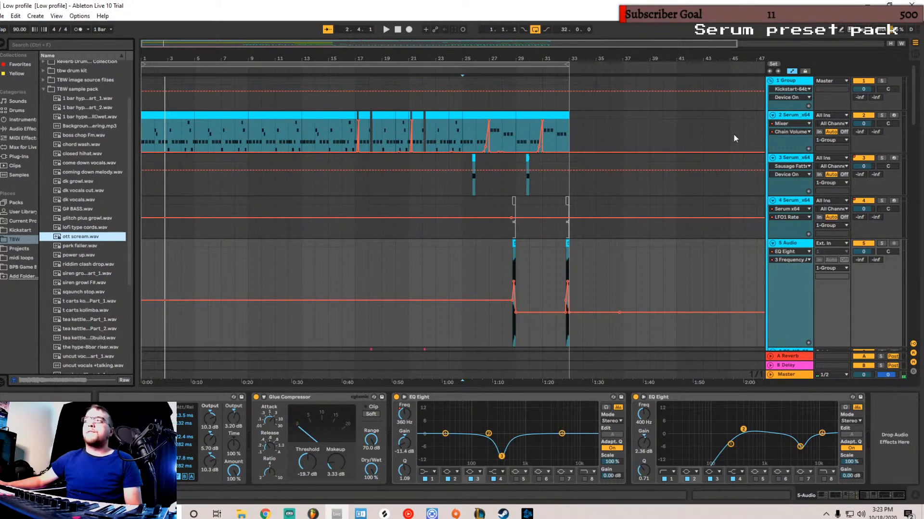
pyautogui.click(354, 42)
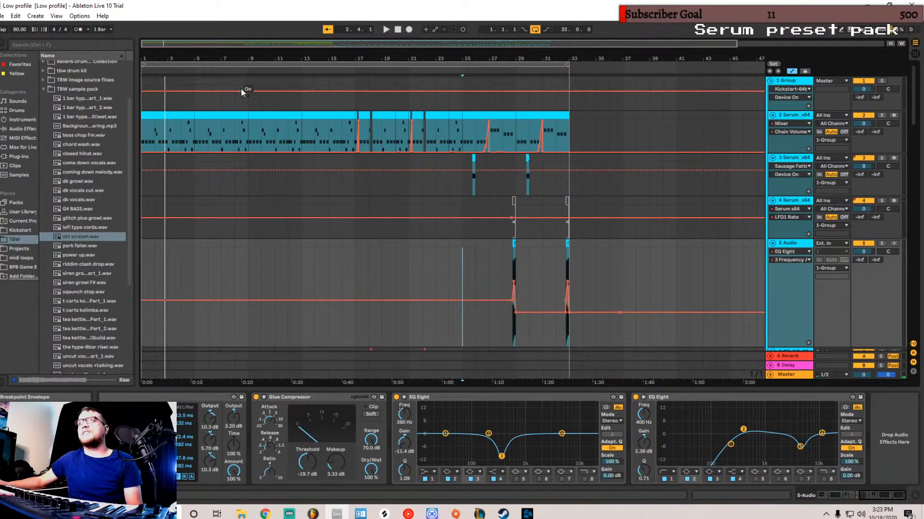
pyautogui.click(2, 16)
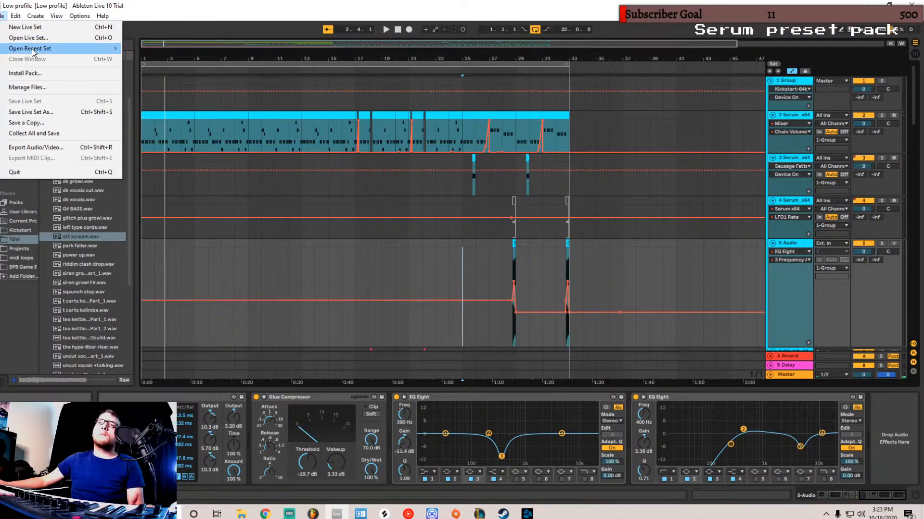
pyautogui.moveTo(19, 15)
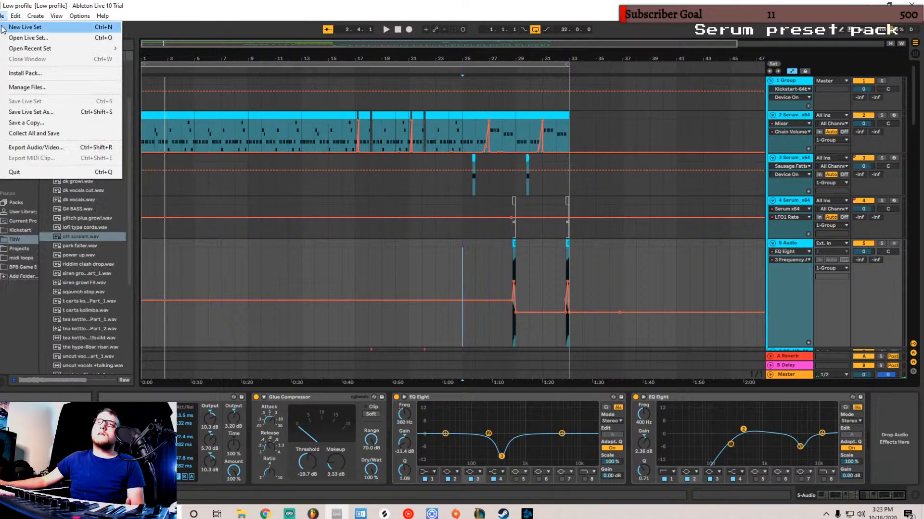
# - Create a new Live Set and show its Arrangement View
pyautogui.click(21, 27)
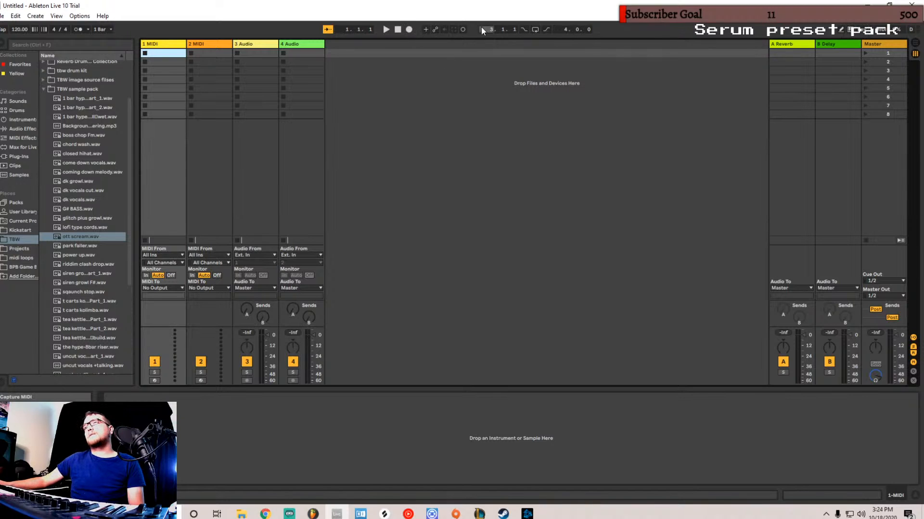
pyautogui.click(916, 45)
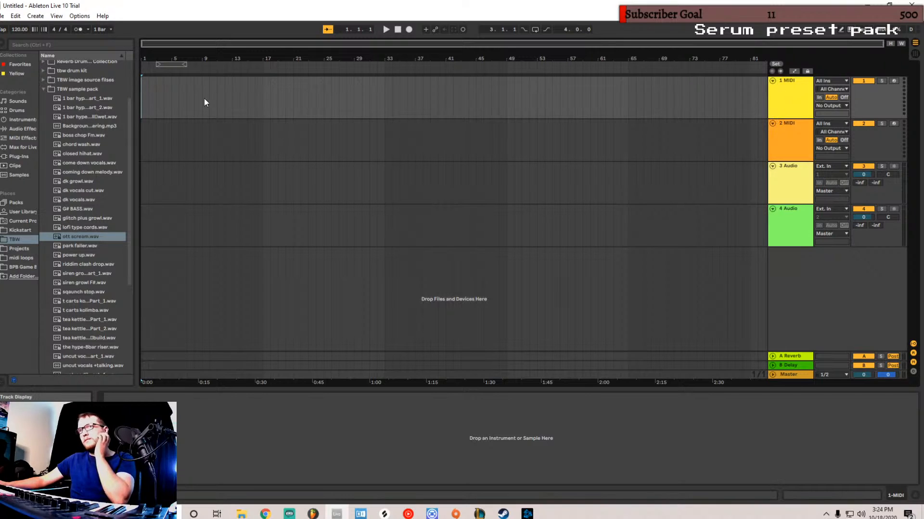
# - Find Serum_x64 in the Xfer folder of the VST plug-ins and load it onto the 1 MIDI track
pyautogui.click(12, 156)
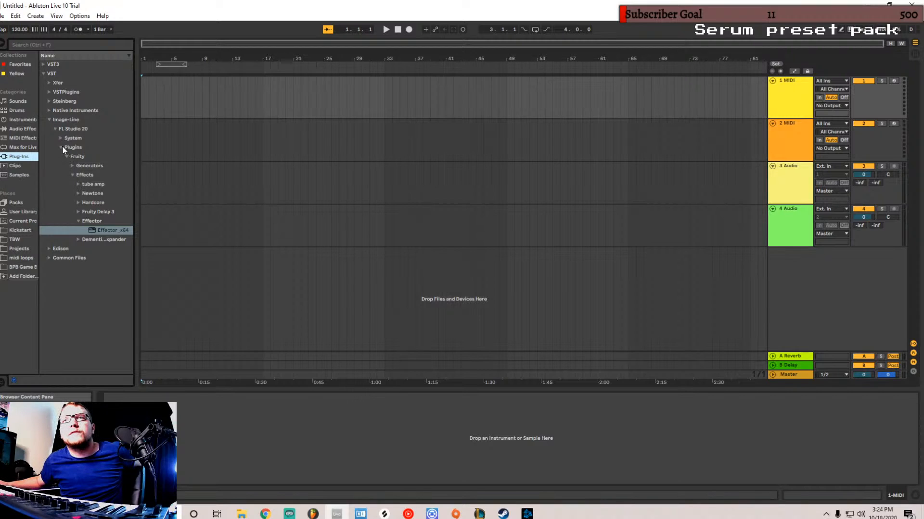
pyautogui.click(48, 92)
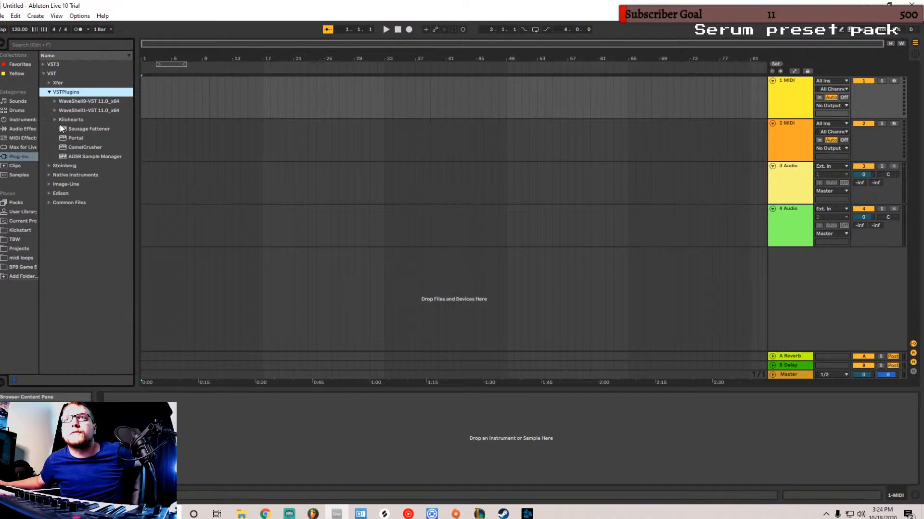
pyautogui.click(49, 79)
pyautogui.click(54, 91)
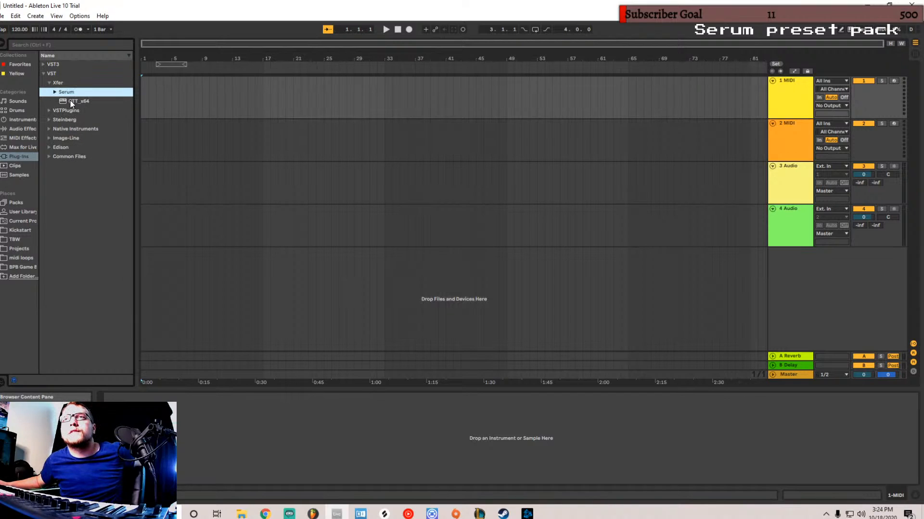
pyautogui.click(88, 102)
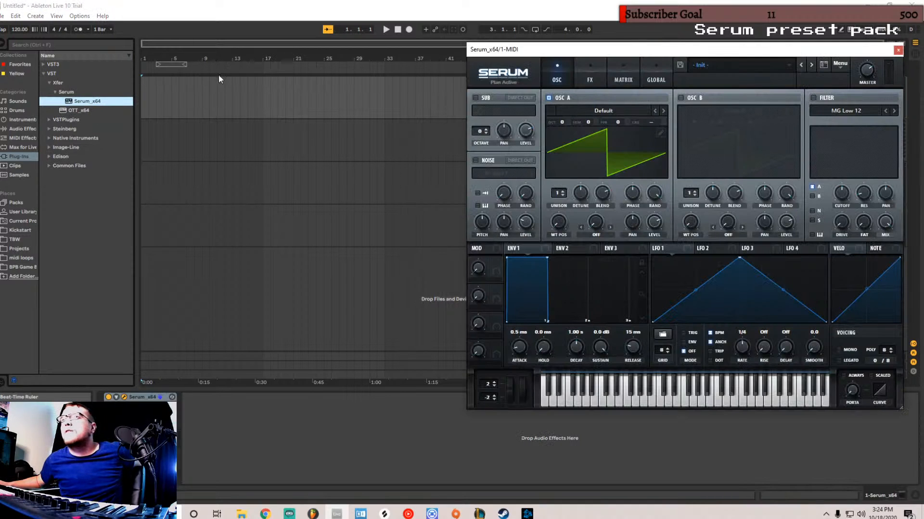
# - Set the tempo to 90 BPM and insert a 16-bar MIDI clip at bar 1 of the 1 MIDI track
pyautogui.click(195, 86)
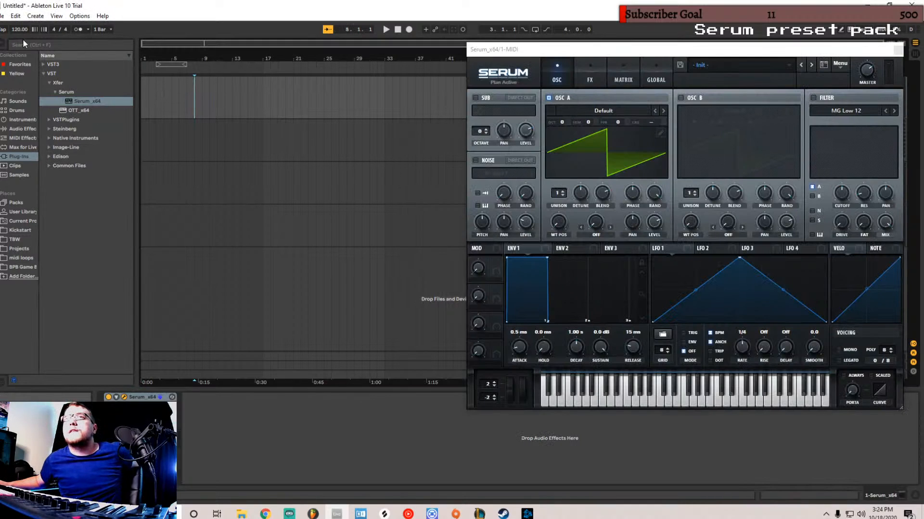
pyautogui.moveTo(18, 30); pyautogui.dragTo(18, 44)
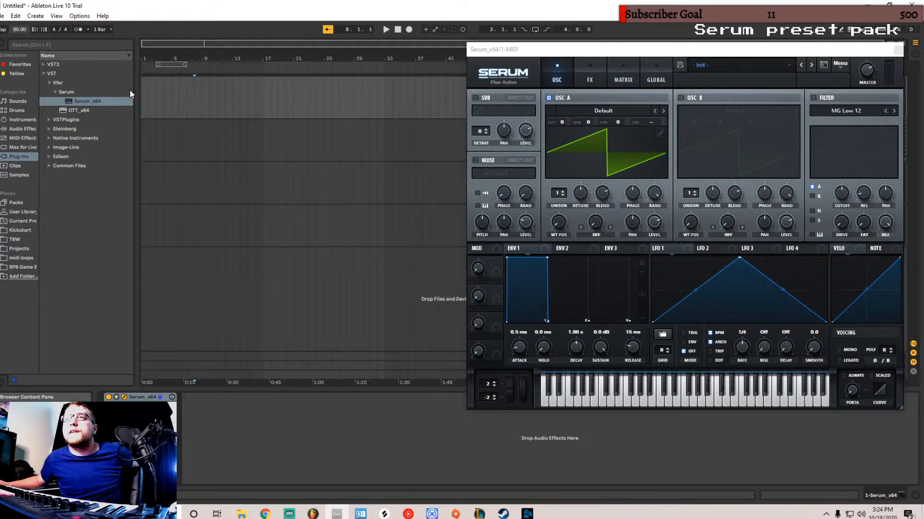
pyautogui.moveTo(144, 96); pyautogui.dragTo(212, 104)
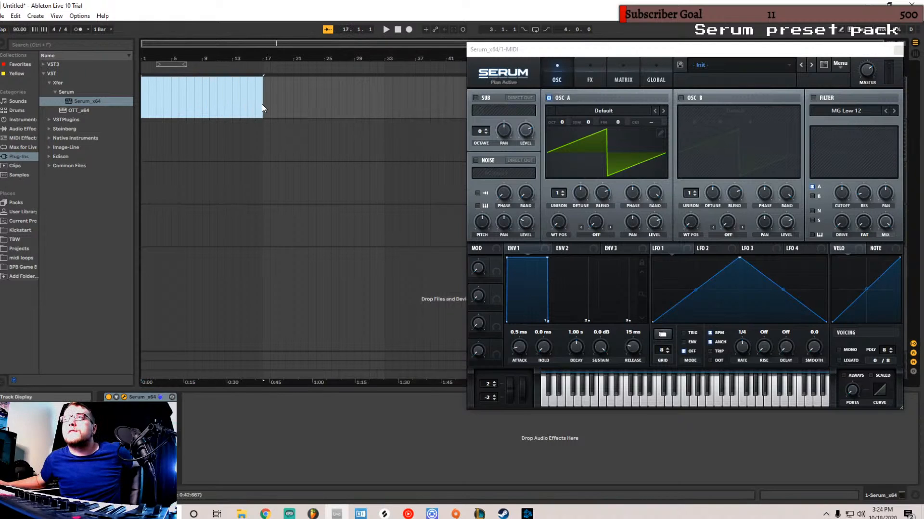
pyautogui.rightClick(207, 79)
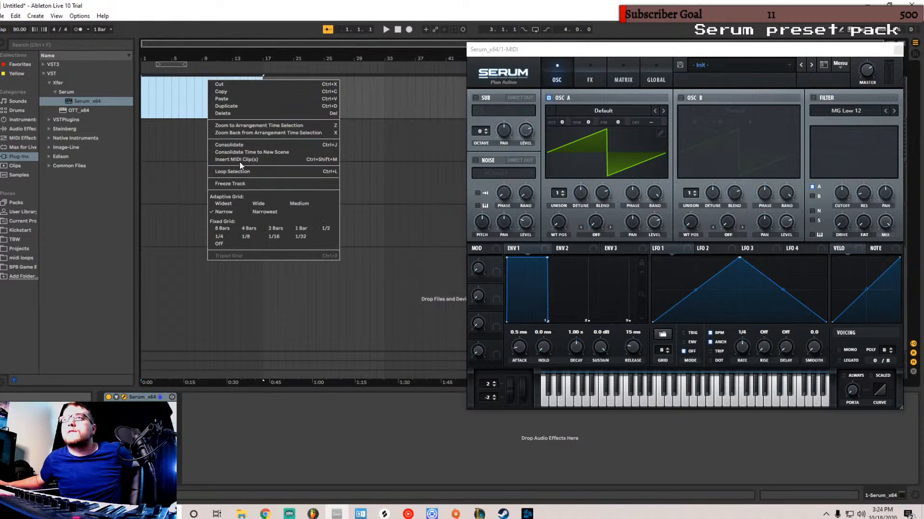
pyautogui.click(210, 163)
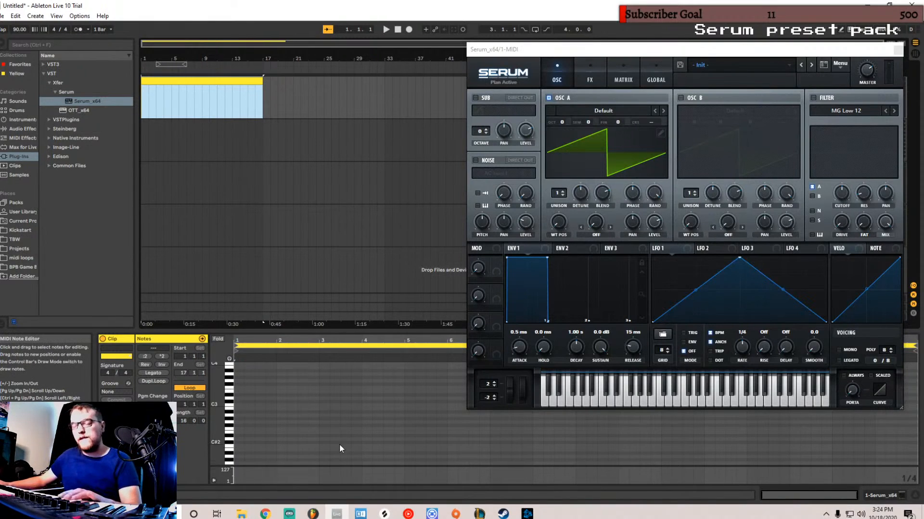
# - Add a quarter-note D#0 at the start of the new MIDI clip
pyautogui.scroll(-3, 293, 427)
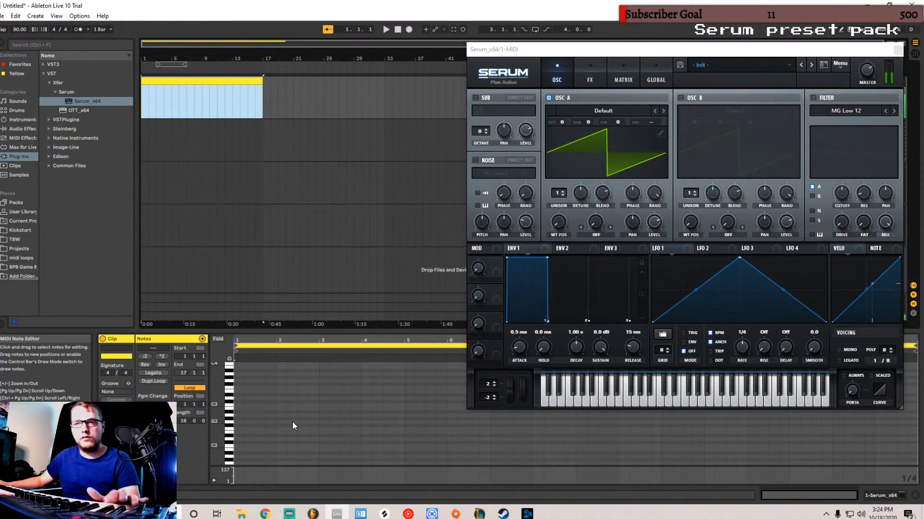
pyautogui.scroll(-2, 290, 423)
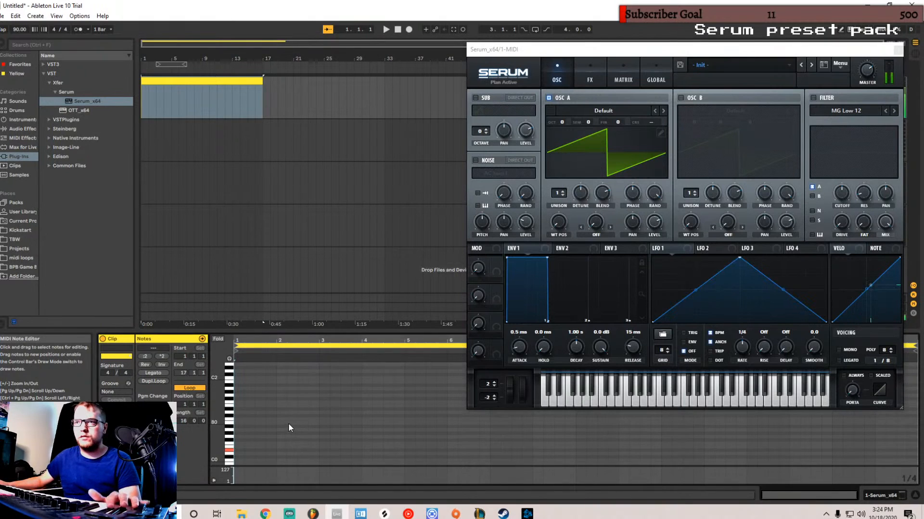
pyautogui.doubleClick(236, 440)
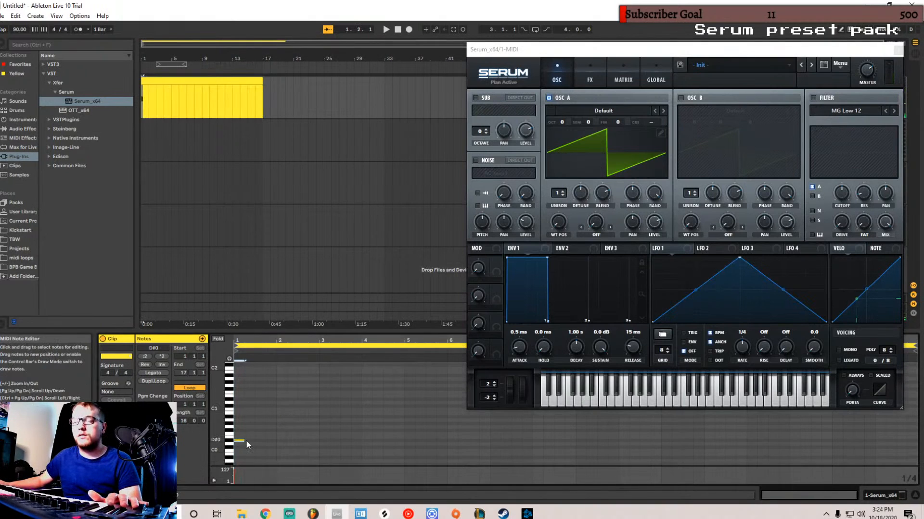
# - Try repeating the quarter-note D#0 across the first two bars, audition it and undo the copies
pyautogui.hotkey('ctrl', 'd')
pyautogui.hotkey('ctrl', 'd')
pyautogui.hotkey('ctrl', 'd')
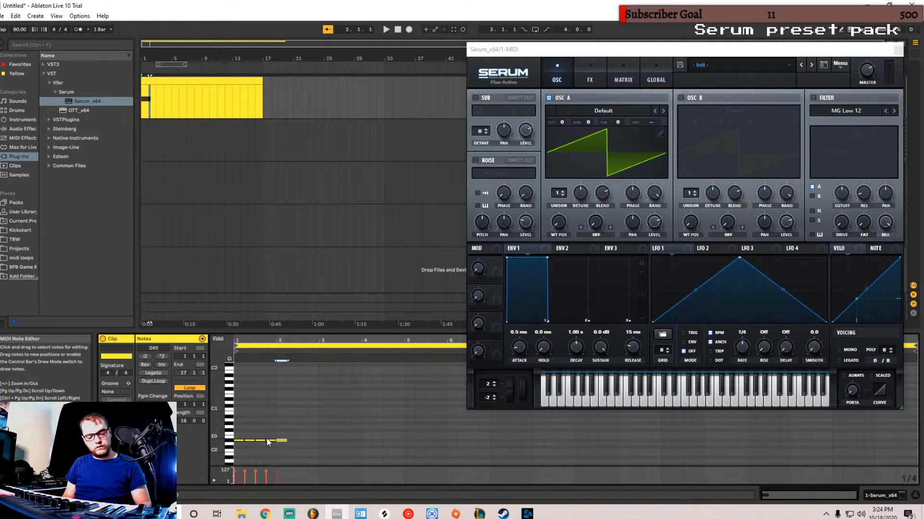
pyautogui.press('space')
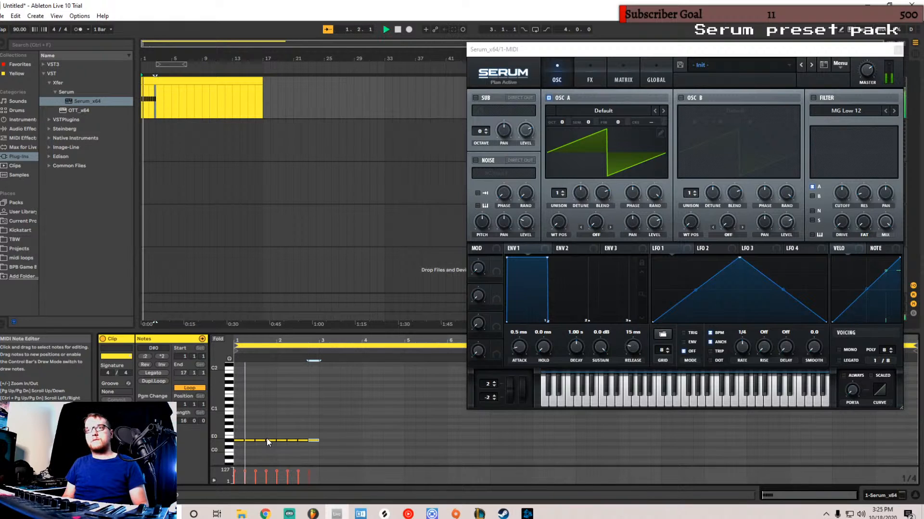
pyautogui.hotkey('ctrl', 'z')
pyautogui.hotkey('ctrl', 'z')
pyautogui.hotkey('ctrl', 'z')
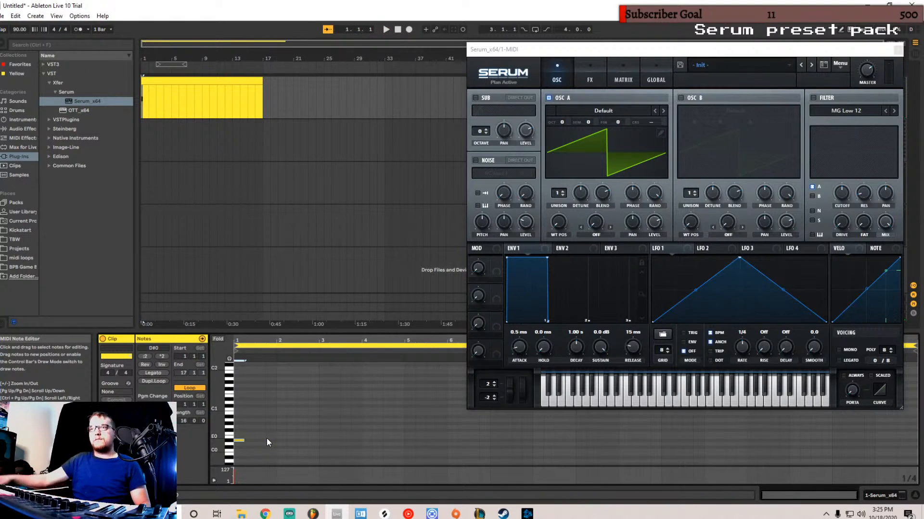
# - Shorten the D#0 to an eighth note, repeat it through bar 1 and audition the rhythm
pyautogui.moveTo(221, 407); pyautogui.dragTo(252, 395)
pyautogui.moveTo(812, 496); pyautogui.dragTo(785, 497)
pyautogui.scroll(-3, 252, 404)
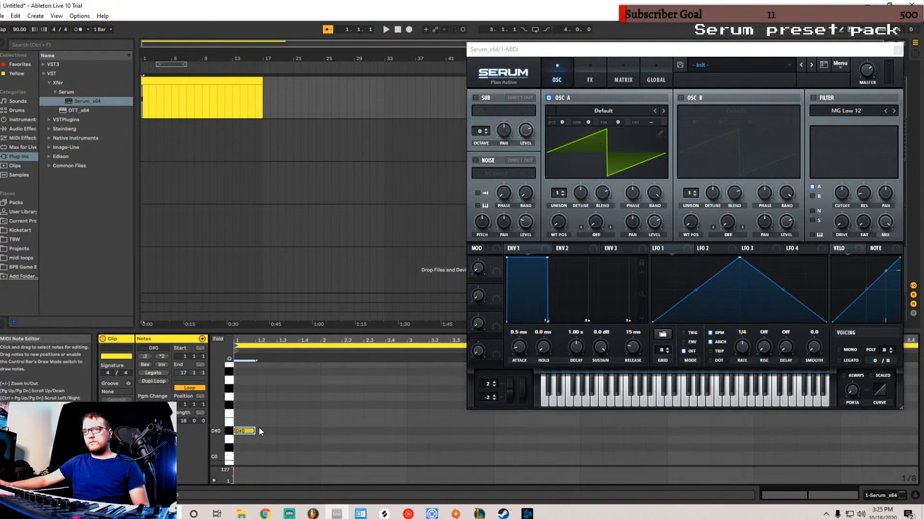
pyautogui.hotkey('ctrl', 'd')
pyautogui.hotkey('ctrl', 'd')
pyautogui.hotkey('ctrl', 'd')
pyautogui.hotkey('ctrl', 'd')
pyautogui.hotkey('ctrl', 'd')
pyautogui.hotkey('ctrl', 'd')
pyautogui.hotkey('ctrl', 'd')
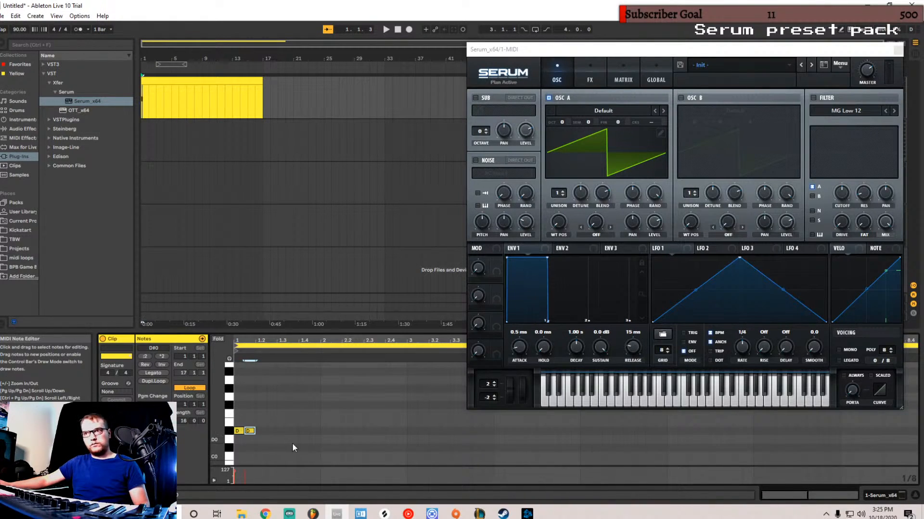
pyautogui.press('space')
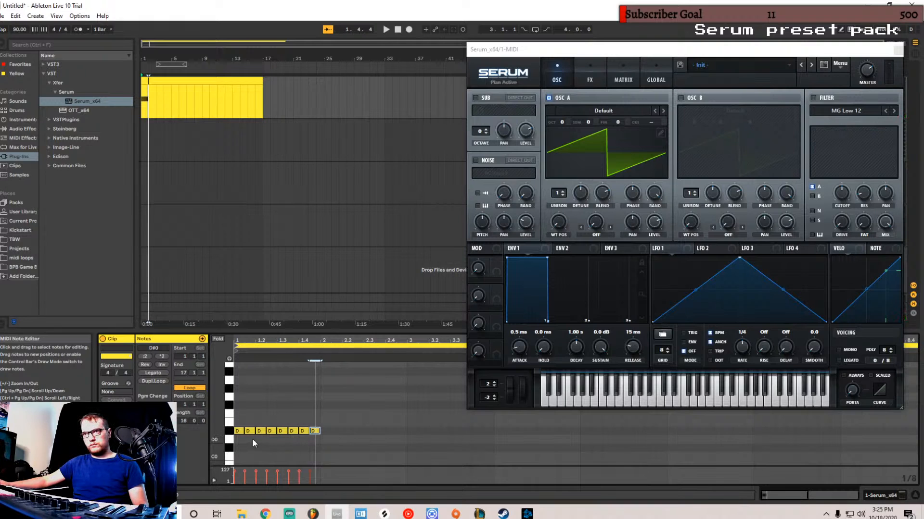
pyautogui.press('space')
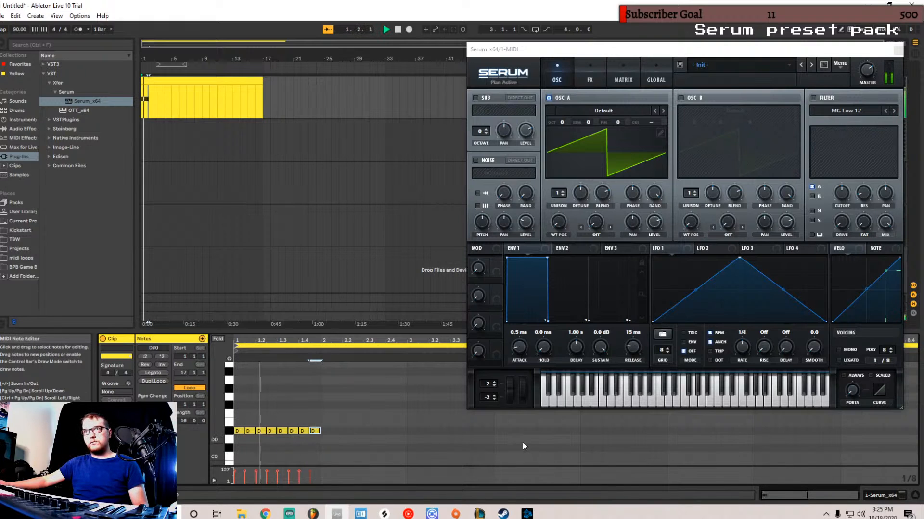
# - Delete the D#0 copies after the first note and shorten the remaining one to a sixteenth
pyautogui.moveTo(289, 41); pyautogui.dragTo(198, 152)
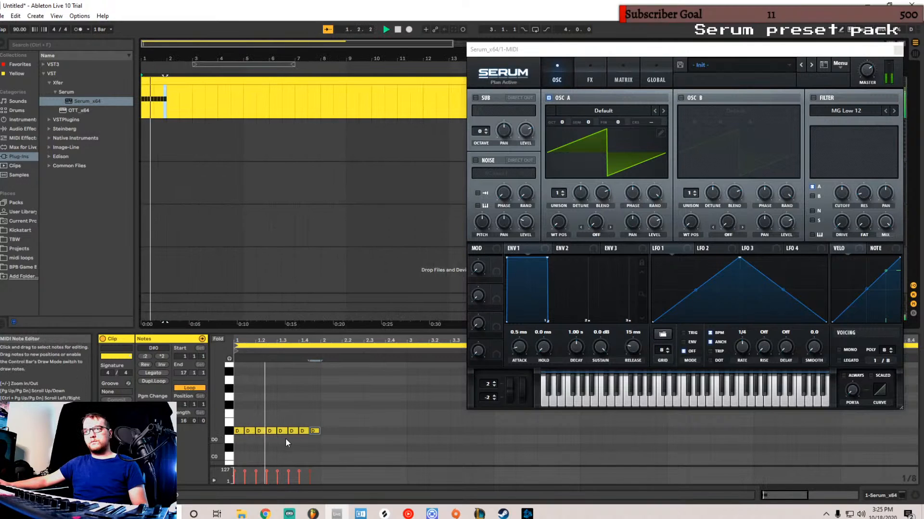
pyautogui.moveTo(788, 495)
pyautogui.mouseDown()
pyautogui.moveTo(788, 505)
pyautogui.moveTo(780, 500)
pyautogui.mouseUp()
pyautogui.moveTo(241, 417); pyautogui.dragTo(367, 454)
pyautogui.hotkey('ctrl', 'l')
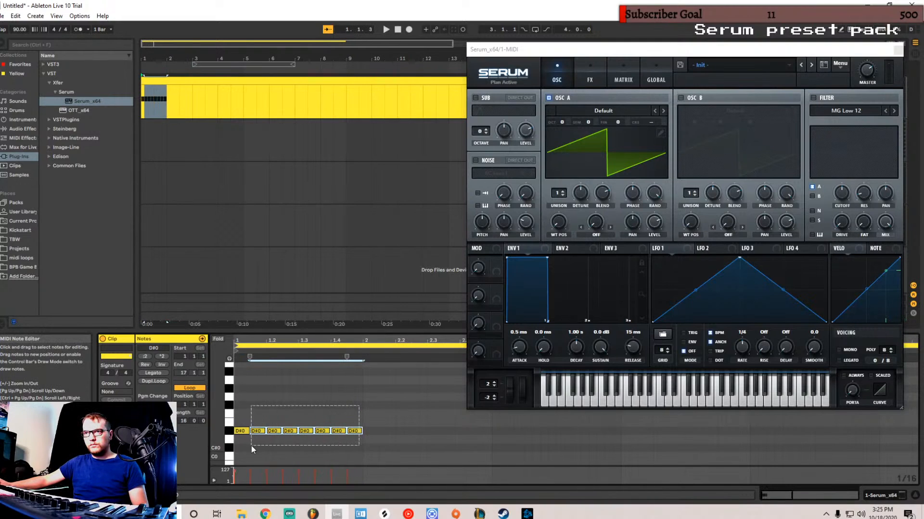
pyautogui.press('Delete')
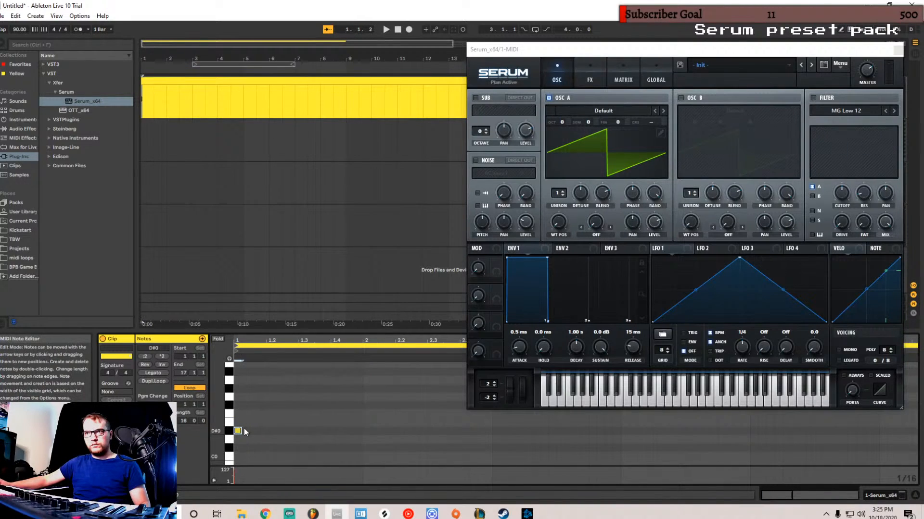
# - Duplicate the sixteenth-note D#0 until 16 notes fill bar 1, and audition the pattern
pyautogui.hotkey('ctrl', 'd')
pyautogui.hotkey('ctrl', 'd')
pyautogui.hotkey('ctrl', 'd')
pyautogui.hotkey('ctrl', 'd')
pyautogui.hotkey('ctrl', 'd')
pyautogui.hotkey('ctrl', 'd')
pyautogui.hotkey('ctrl', 'd')
pyautogui.hotkey('ctrl', 'd')
pyautogui.hotkey('ctrl', 'd')
pyautogui.hotkey('ctrl', 'd')
pyautogui.hotkey('ctrl', 'd')
pyautogui.hotkey('ctrl', 'd')
pyautogui.hotkey('ctrl', 'd')
pyautogui.hotkey('ctrl', 'd')
pyautogui.hotkey('ctrl', 'd')
pyautogui.press('space')
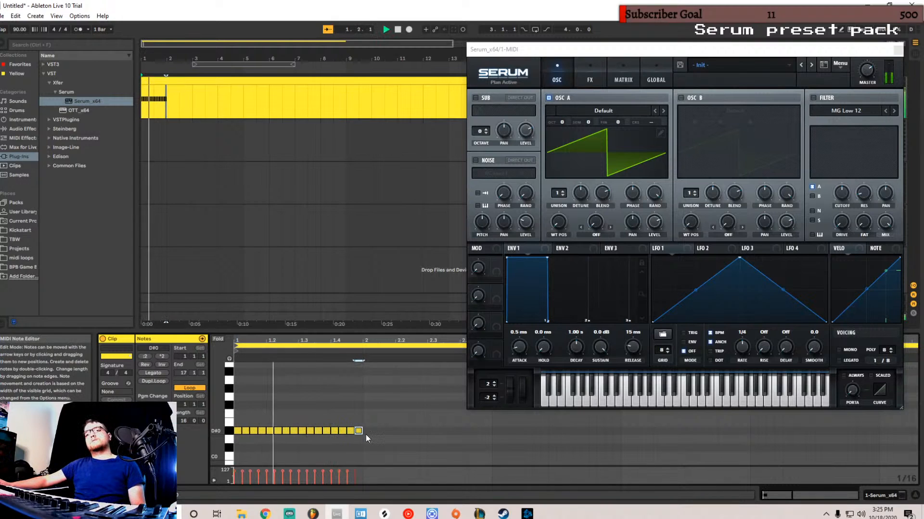
# - Raise the fourth sixteenth note of bar 1 by an octave to D#1
pyautogui.click(262, 431)
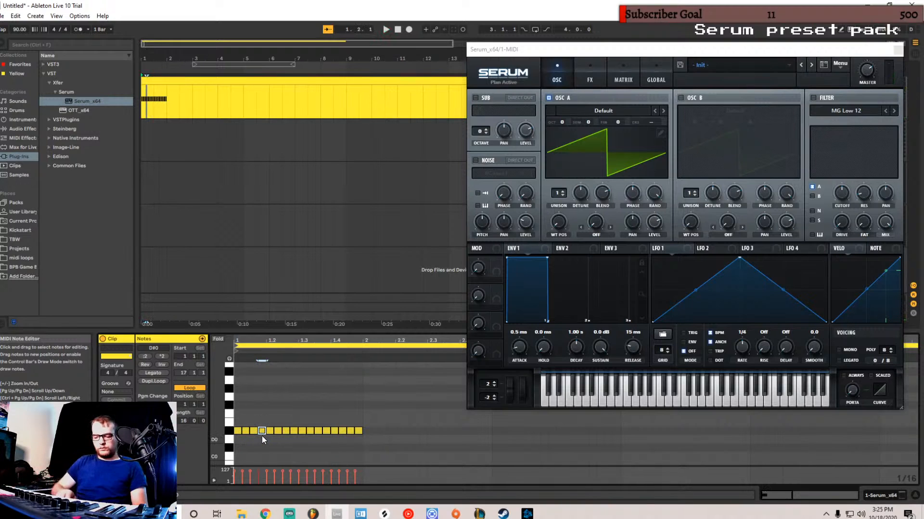
pyautogui.hotkey('shift', 'Up')
pyautogui.scroll(-3, 280, 423)
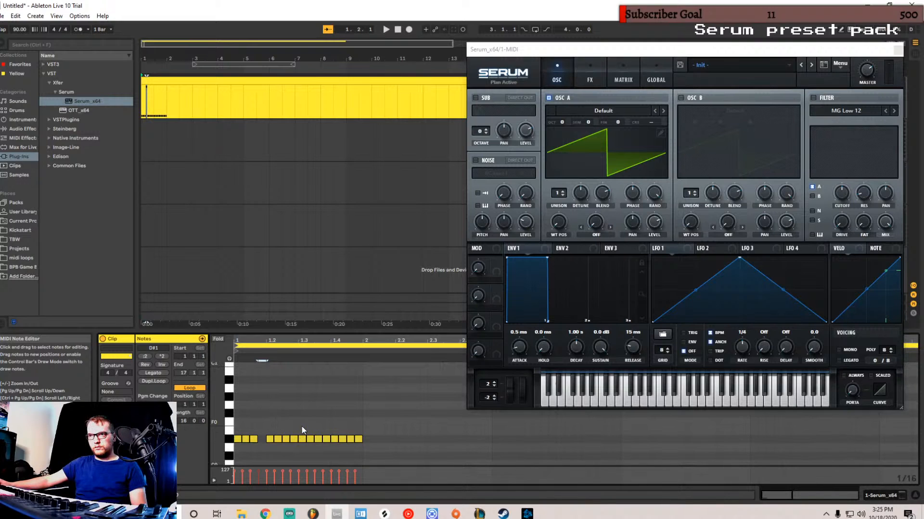
# - Try raising the fourth and eighth notes together by another octave, audition it and lower both back
pyautogui.press('space')
pyautogui.hotkey('shift', 'Up')
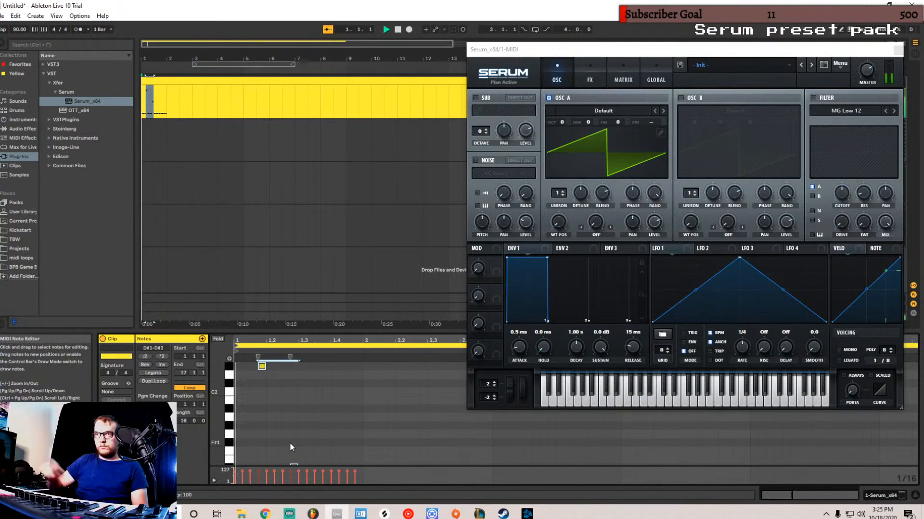
pyautogui.scroll(-5, 304, 445)
pyautogui.scroll(7, 309, 410)
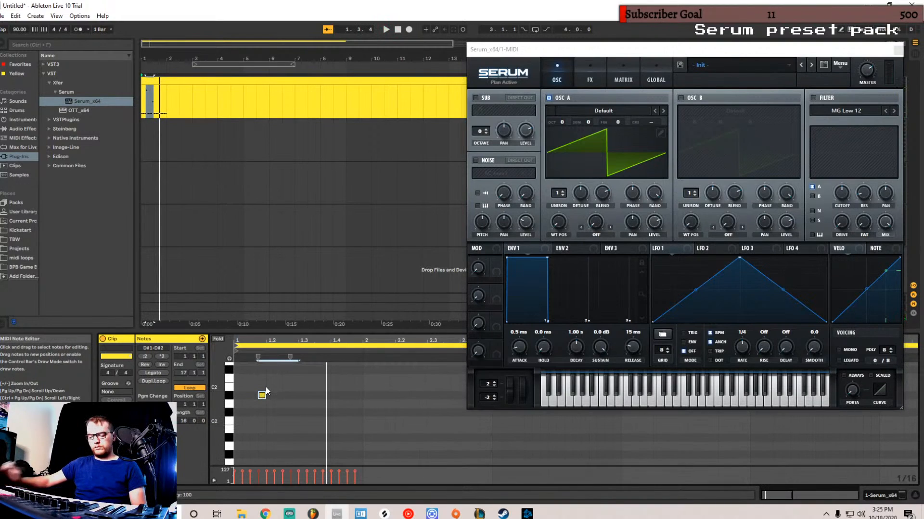
pyautogui.hotkey('shift', 'Down')
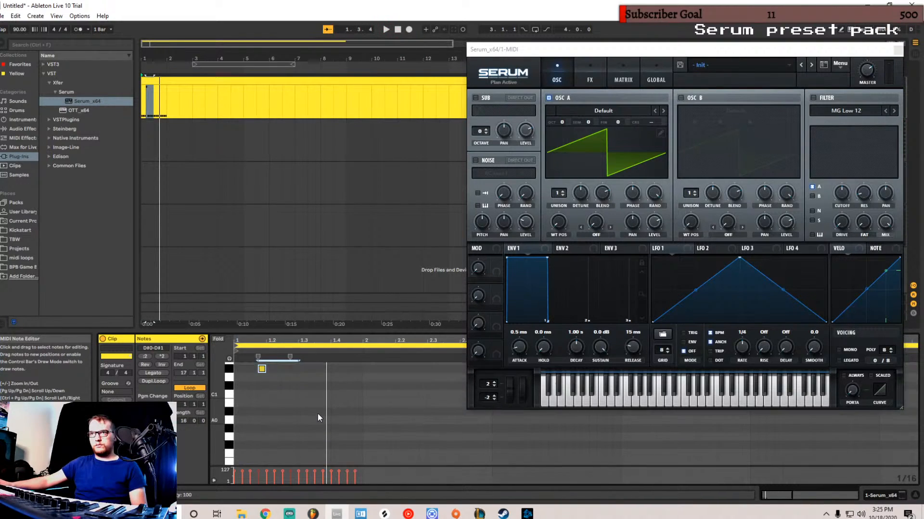
# - Raise only the eighth sixteenth note of bar 1 by an octave to D#1 and audition the pattern
pyautogui.scroll(-1, 318, 414)
pyautogui.click(297, 433)
pyautogui.moveTo(292, 430); pyautogui.dragTo(295, 451)
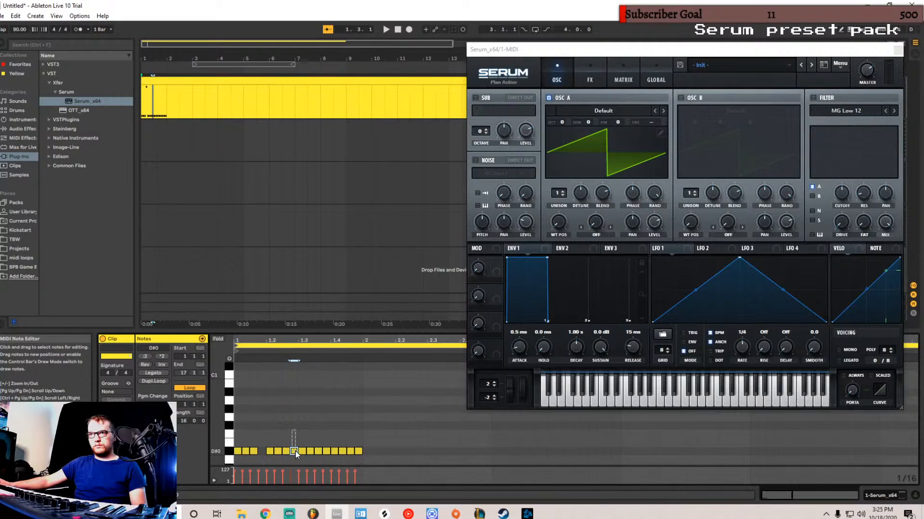
pyautogui.hotkey('shift', 'Up')
pyautogui.press('space')
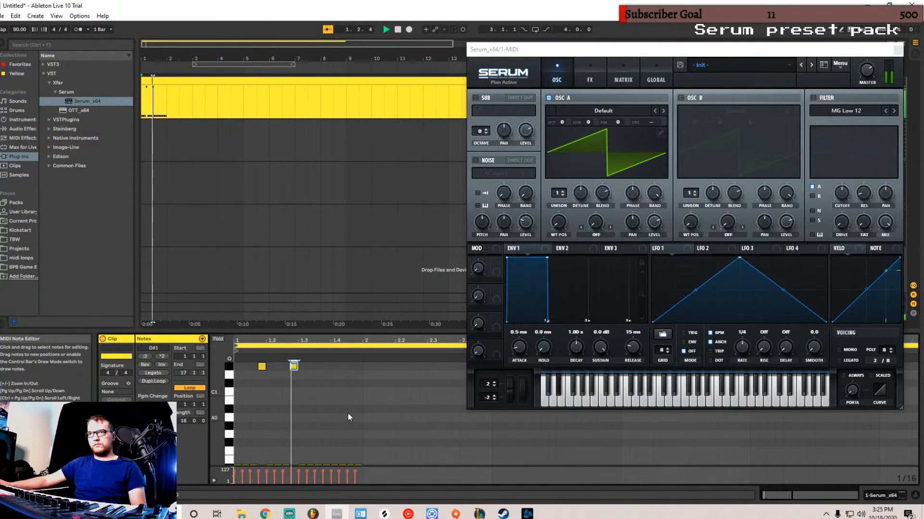
pyautogui.scroll(-2, 348, 414)
pyautogui.press('space')
pyautogui.scroll(-1, 345, 410)
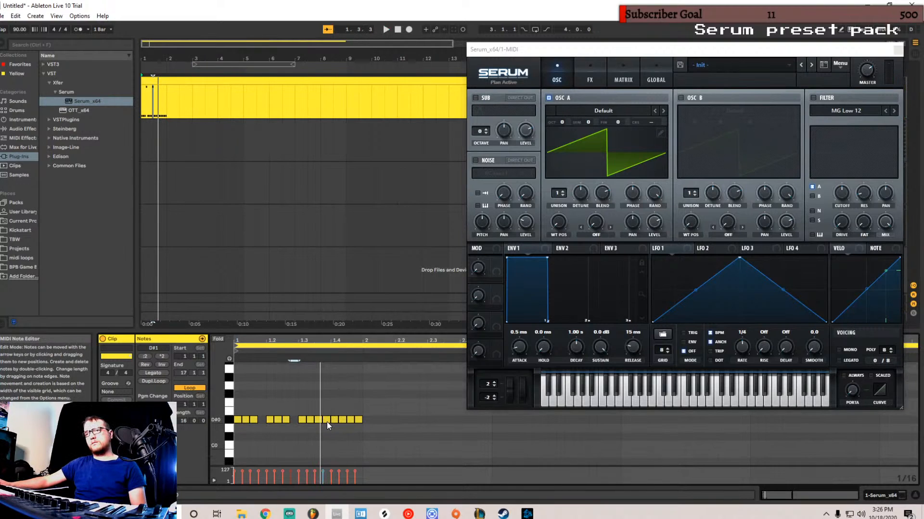
# - Move the 13th, 14th and 15th sixteenth notes of bar 1 to F#0, F0 and C#0, auditioning the pattern
pyautogui.moveTo(333, 421)
pyautogui.mouseDown()
pyautogui.moveTo(338, 397)
pyautogui.moveTo(351, 436)
pyautogui.mouseUp()
pyautogui.press('space')
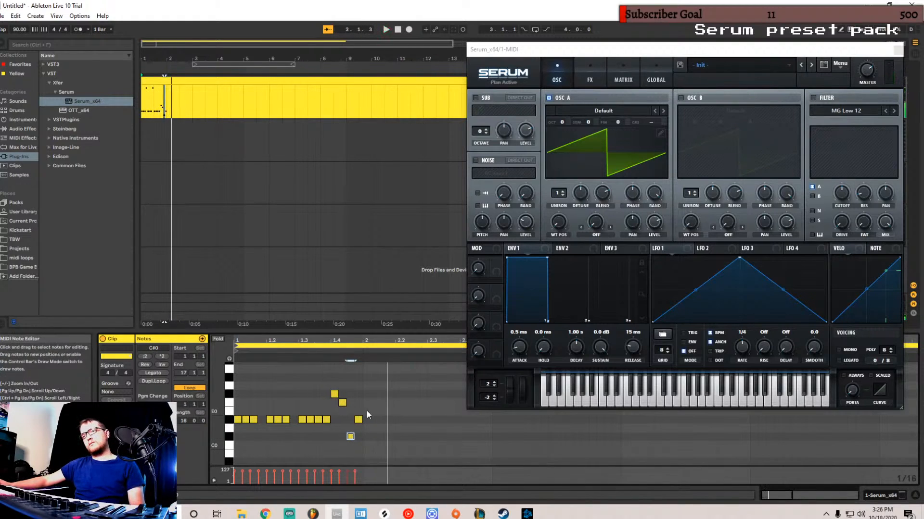
pyautogui.scroll(-1, 380, 408)
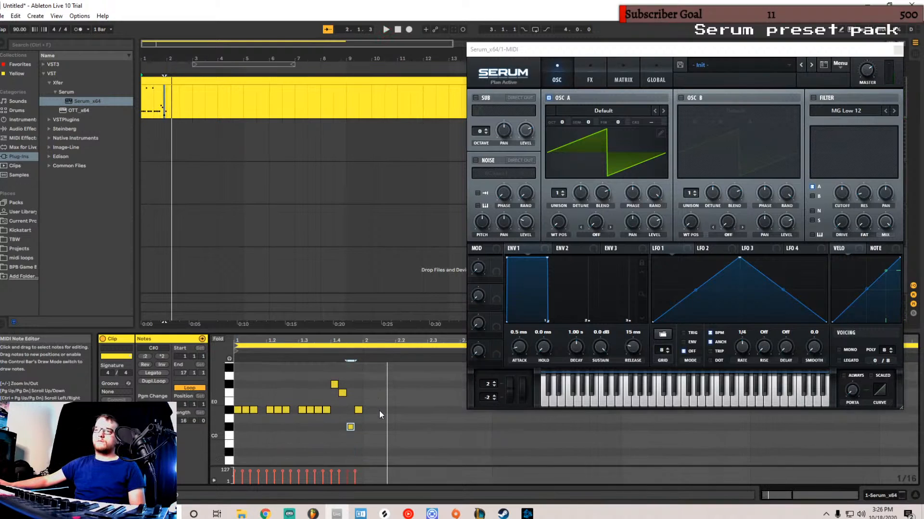
# - Close the Serum window and enlarge the MIDI note editor to show the full pitch range of the bar 1 pattern
pyautogui.click(362, 440)
pyautogui.press('space')
pyautogui.moveTo(362, 441); pyautogui.dragTo(184, 354)
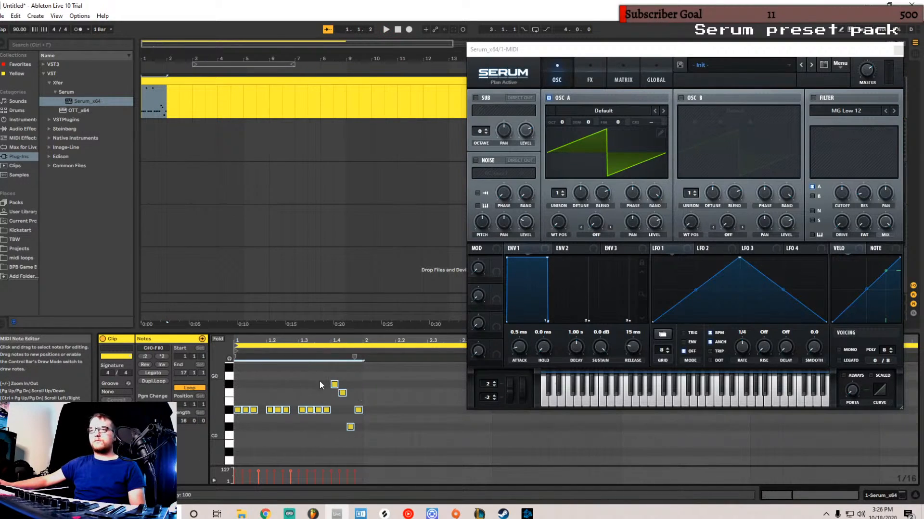
pyautogui.scroll(8, 380, 412)
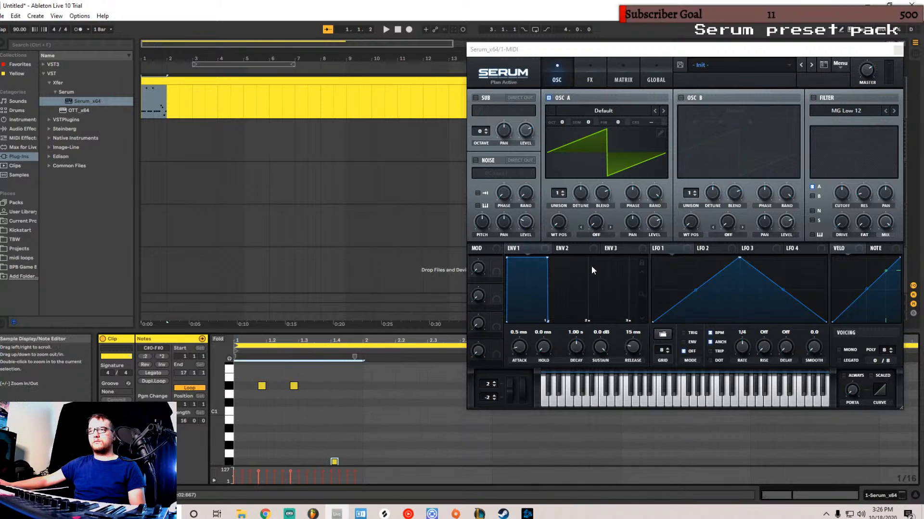
pyautogui.click(898, 50)
pyautogui.scroll(3, 566, 380)
pyautogui.scroll(-5, 567, 380)
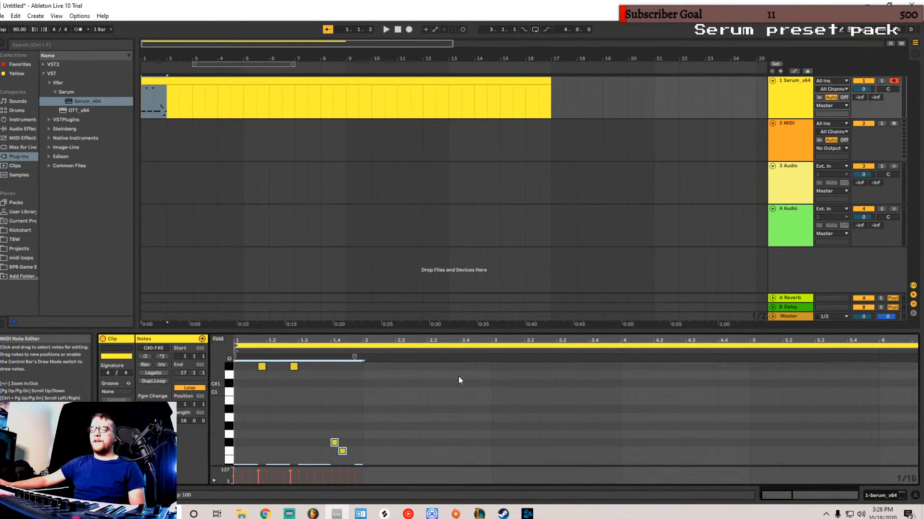
pyautogui.moveTo(413, 333); pyautogui.dragTo(476, 251)
pyautogui.moveTo(395, 302); pyautogui.dragTo(209, 465)
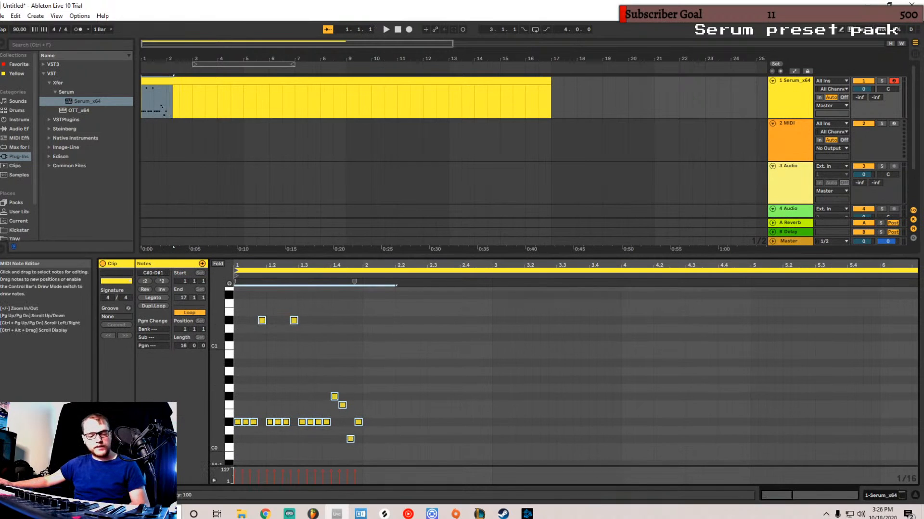
pyautogui.hotkey('ctrl', 'd')
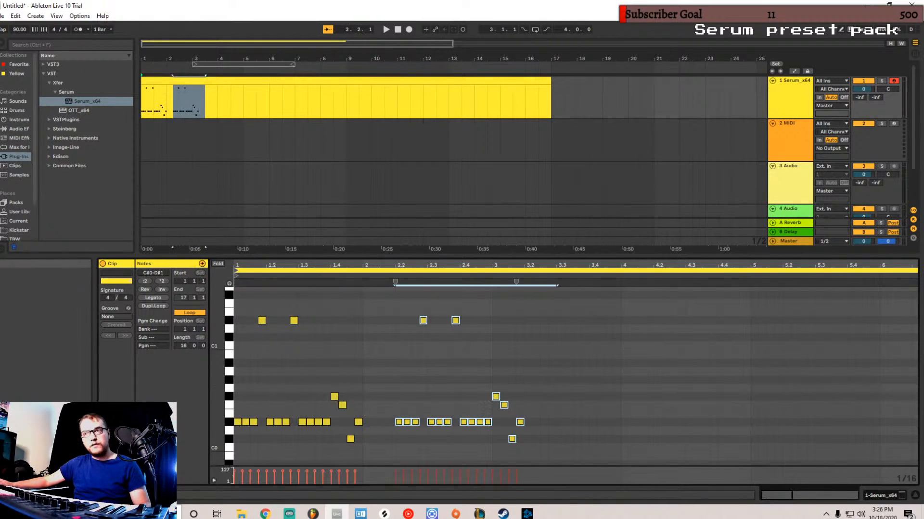
pyautogui.hotkey('ctrl', 'z')
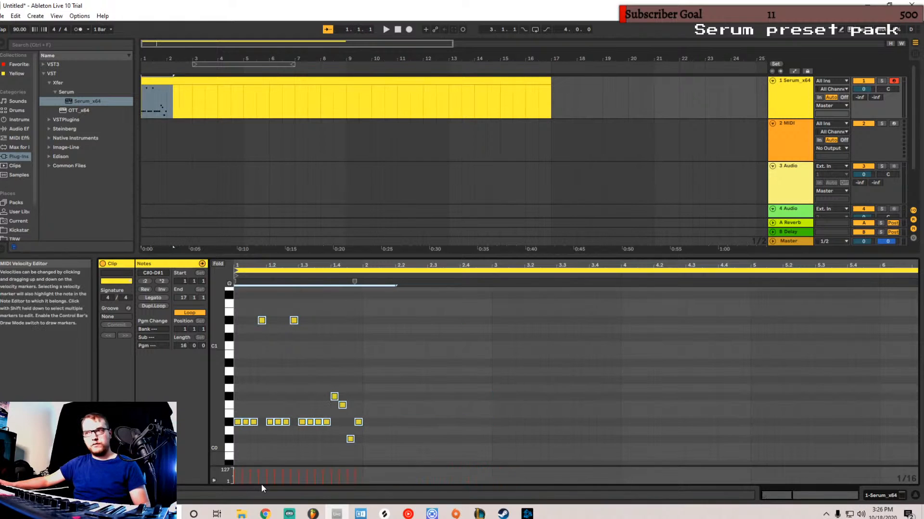
# - Duplicate the complete bar 1 note pattern three times to fill bars 2, 3 and 4
pyautogui.moveTo(365, 455); pyautogui.dragTo(169, 298)
pyautogui.hotkey('ctrl', 'd')
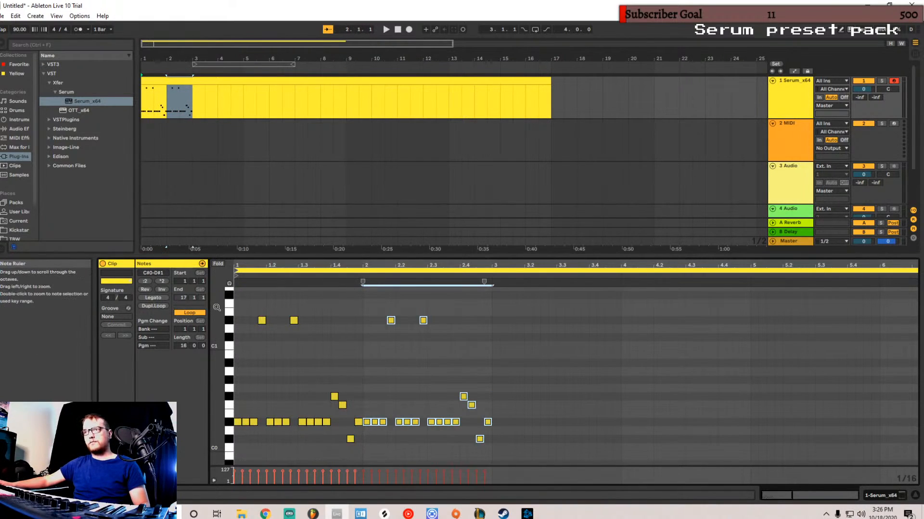
pyautogui.hotkey('ctrl', 'd')
pyautogui.hotkey('ctrl', 'd')
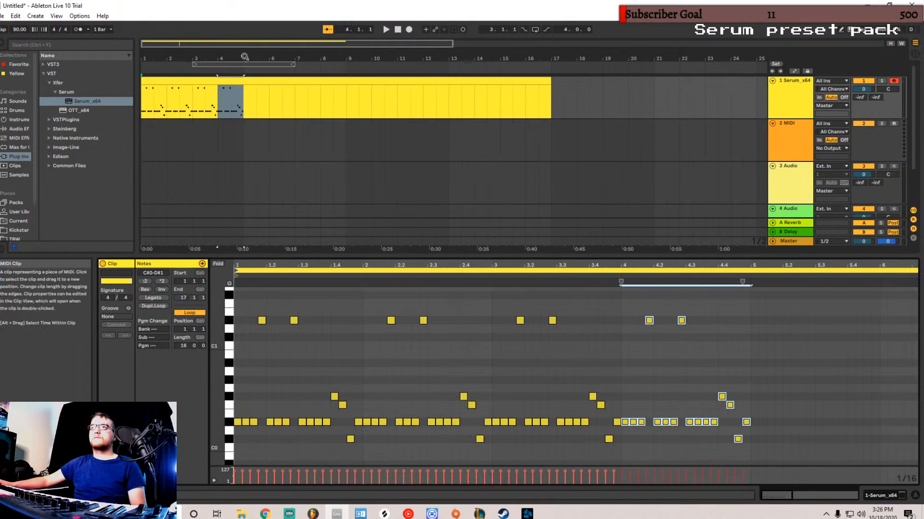
# - Loop bars 1 to 4 of the arrangement, audition the pattern and shrink the note editor back down
pyautogui.moveTo(251, 65); pyautogui.dragTo(142, 61)
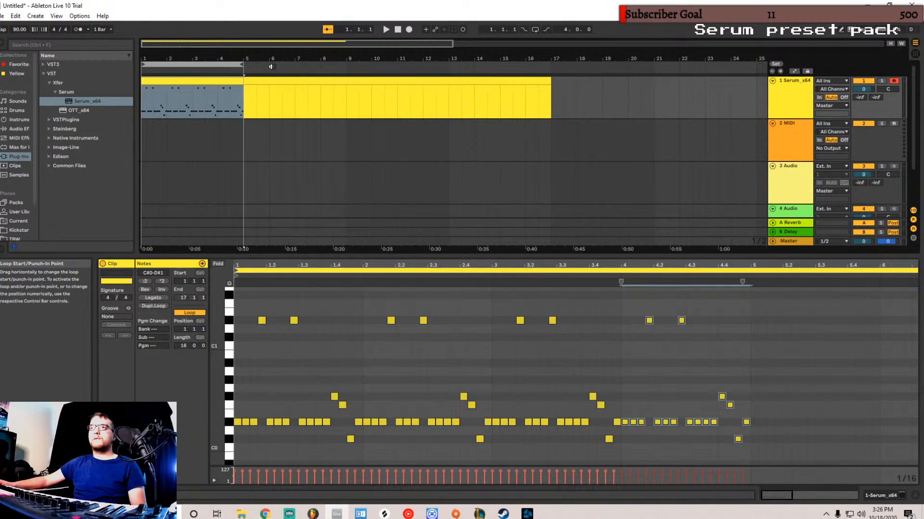
pyautogui.click(534, 29)
pyautogui.press('space')
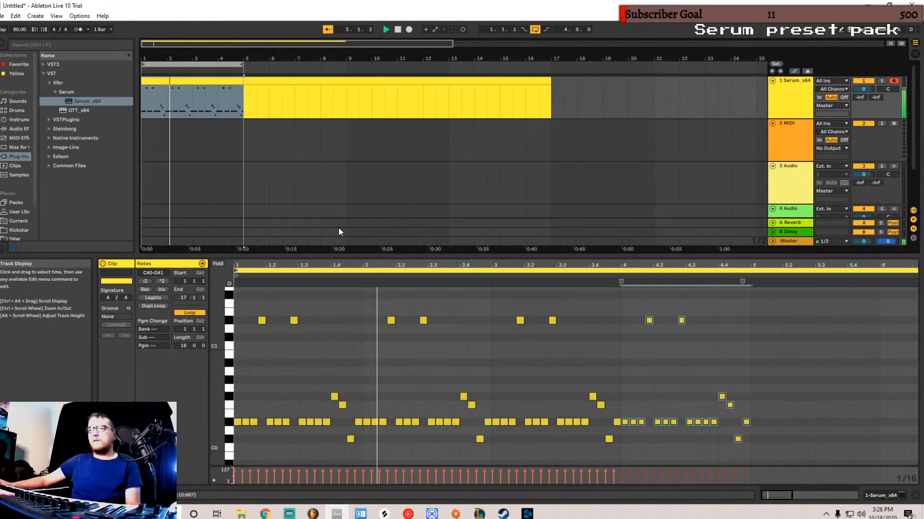
pyautogui.click(789, 91)
pyautogui.moveTo(414, 254); pyautogui.dragTo(421, 325)
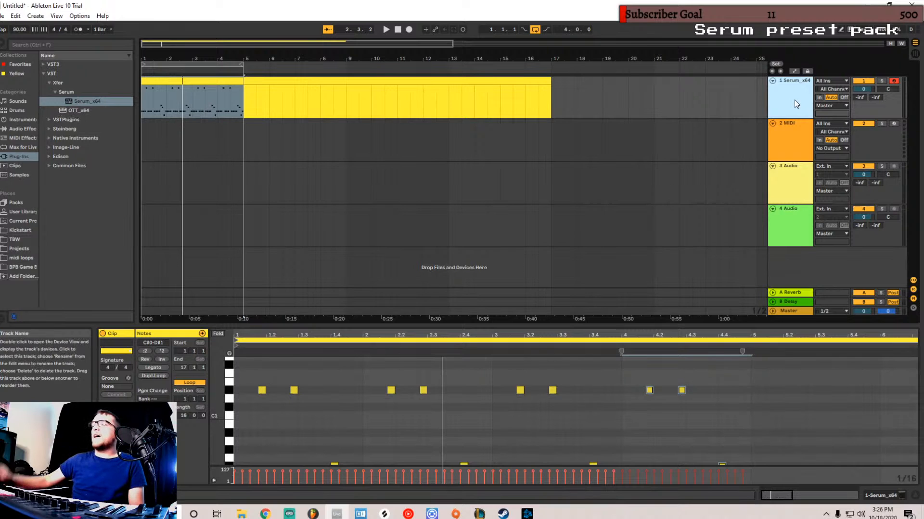
pyautogui.press('space')
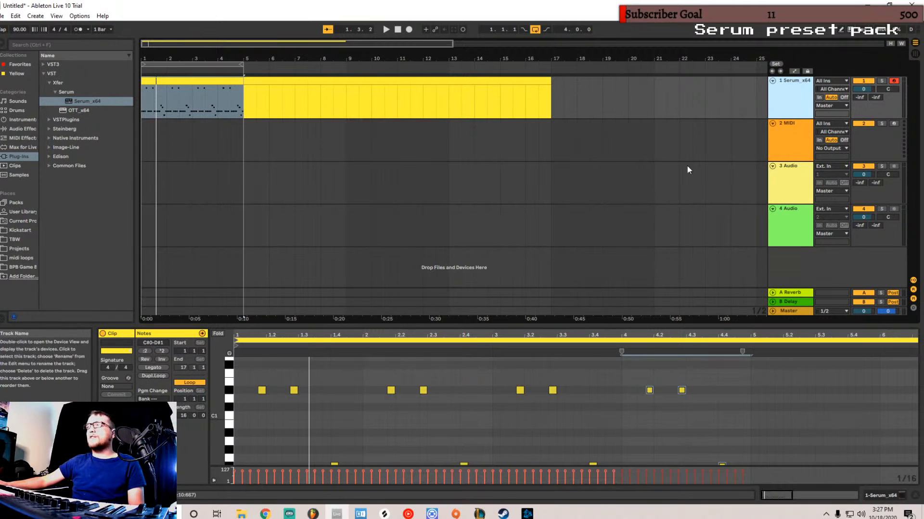
# - Reopen the Serum window from track 1's device chain and place it over the middle of the arrangement
pyautogui.click(775, 96)
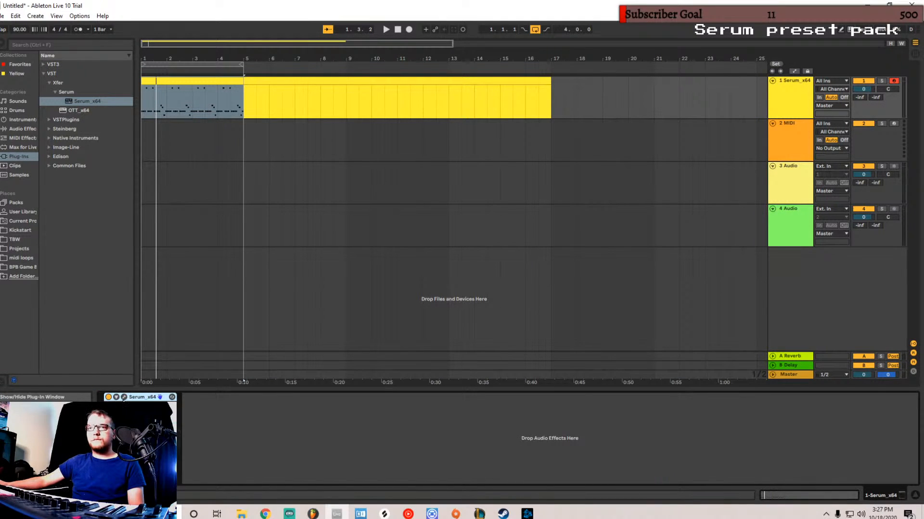
pyautogui.click(124, 397)
pyautogui.moveTo(712, 51); pyautogui.dragTo(455, 57)
pyautogui.moveTo(398, 55); pyautogui.dragTo(479, 56)
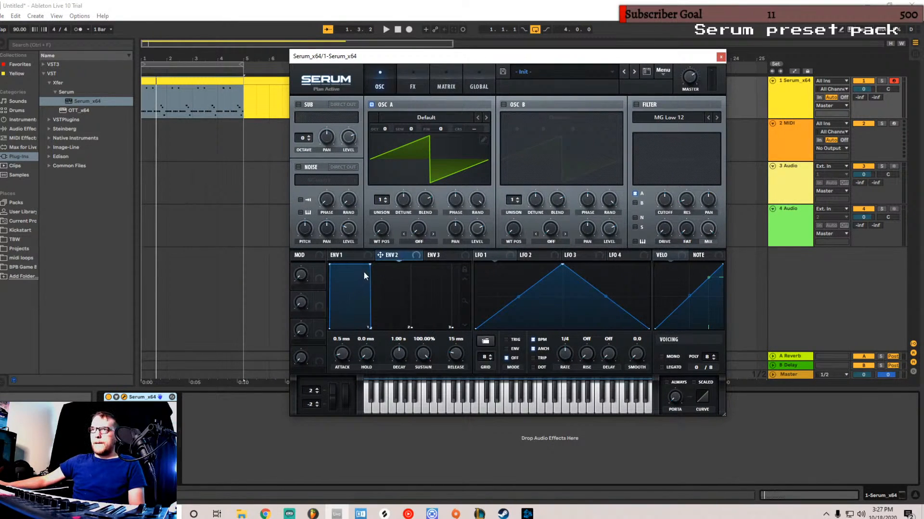
# - Shape envelope 2 with 793 ms decay and 0% sustain, and enable the MG Low 12 filter with raised resonance and drive
pyautogui.moveTo(370, 264); pyautogui.dragTo(348, 352)
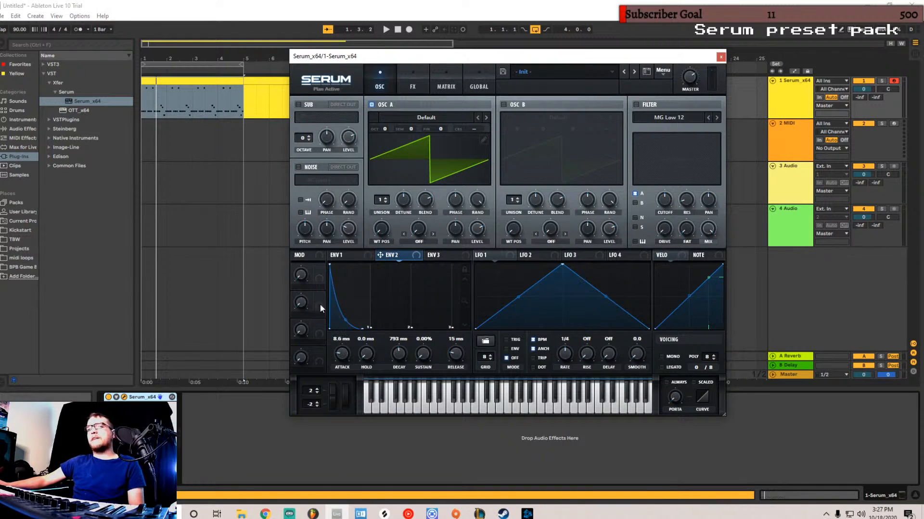
pyautogui.click(636, 105)
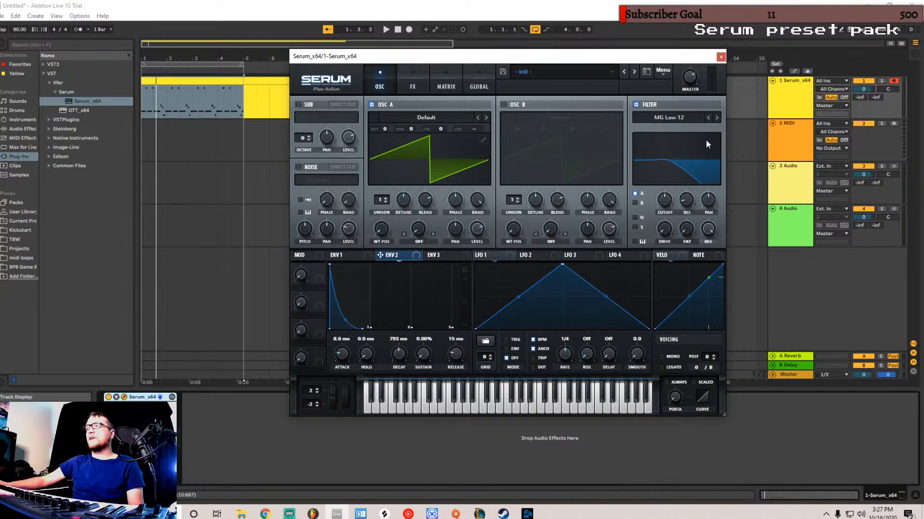
pyautogui.moveTo(685, 201); pyautogui.dragTo(695, 172)
pyautogui.moveTo(664, 229); pyautogui.dragTo(670, 212)
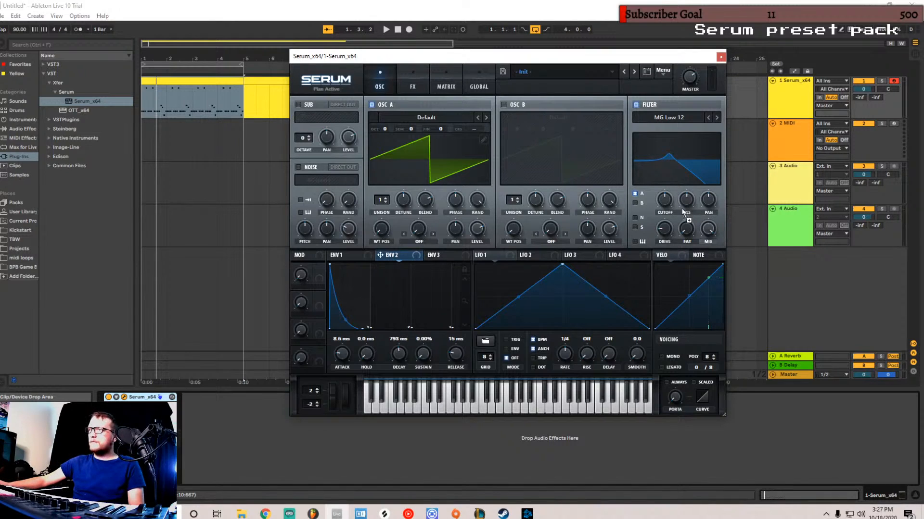
# - Lower the filter cutoff, modulate it with envelope 2 and Macro 1, and audition the bass while sweeping Macro 1
pyautogui.moveTo(662, 193)
pyautogui.mouseDown()
pyautogui.moveTo(663, 220)
pyautogui.moveTo(660, 192)
pyautogui.mouseUp()
pyautogui.press('space')
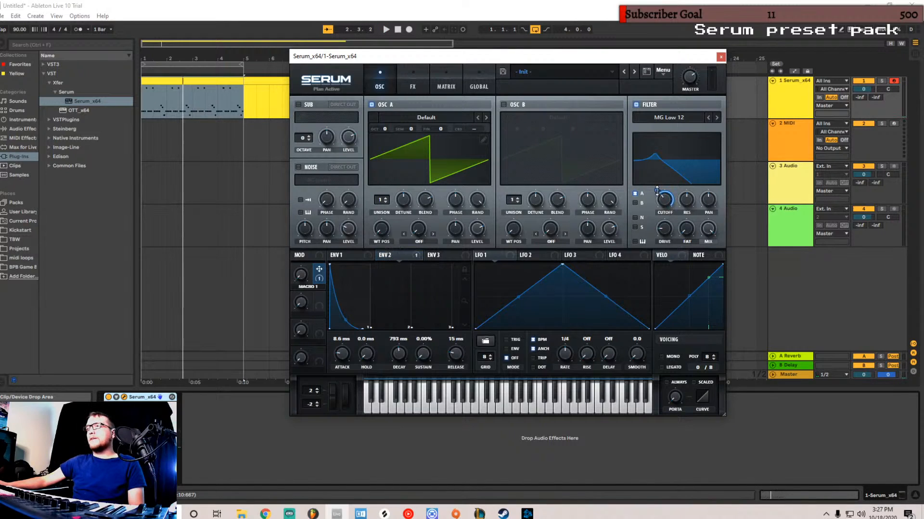
pyautogui.moveTo(657, 191); pyautogui.dragTo(655, 210)
pyautogui.press('space')
pyautogui.moveTo(297, 275); pyautogui.dragTo(290, 334)
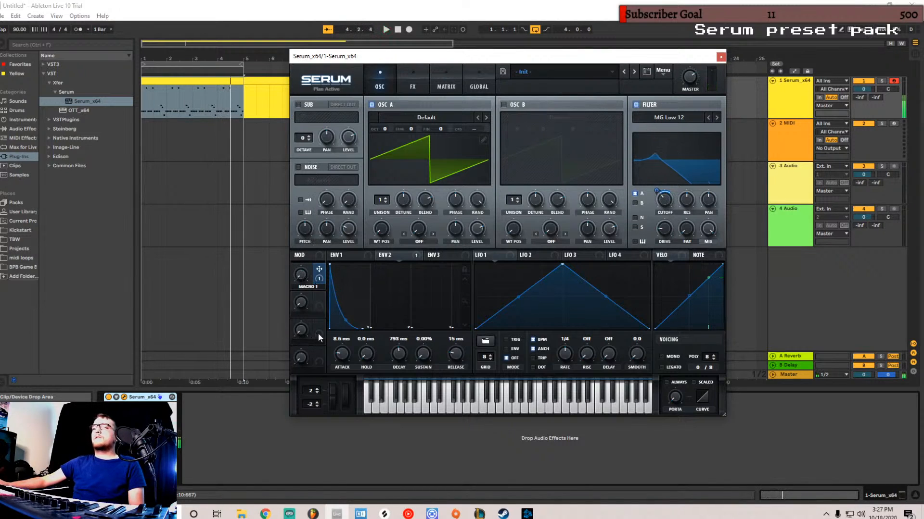
pyautogui.moveTo(299, 276); pyautogui.dragTo(302, 212)
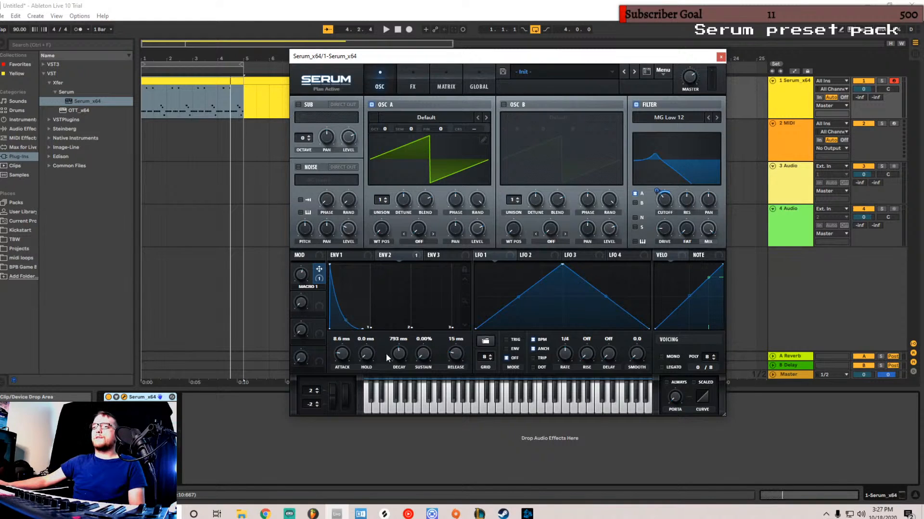
# - Set envelope 2's decay to 689 ms and audition the bass with Macro 1 turned down to 0%
pyautogui.moveTo(399, 356); pyautogui.dragTo(399, 368)
pyautogui.press('space')
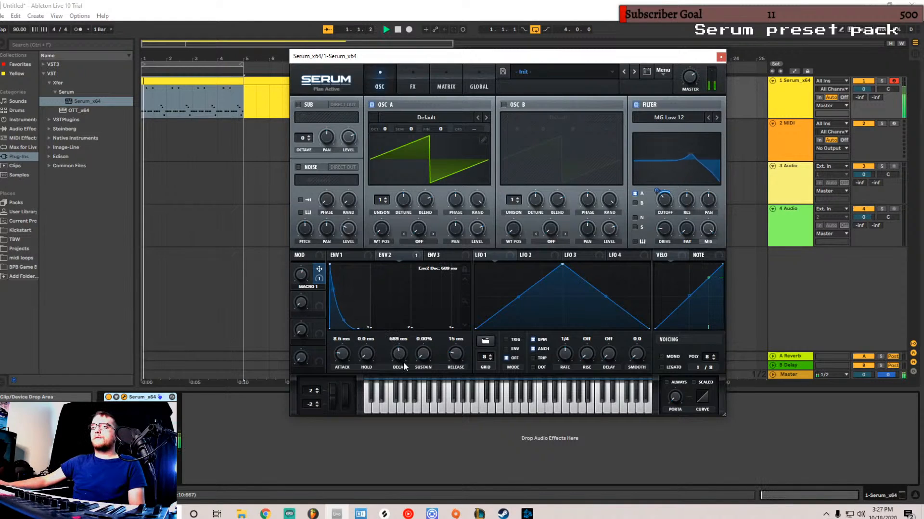
pyautogui.click(413, 86)
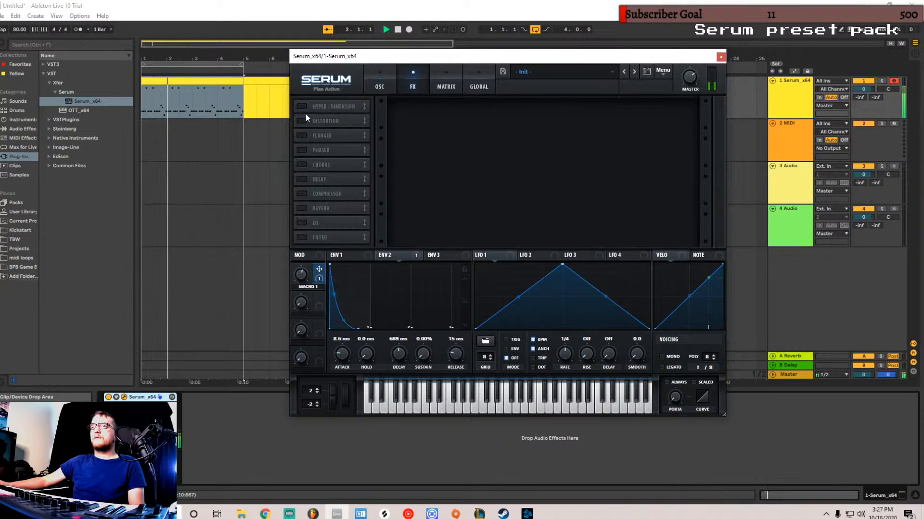
pyautogui.click(381, 81)
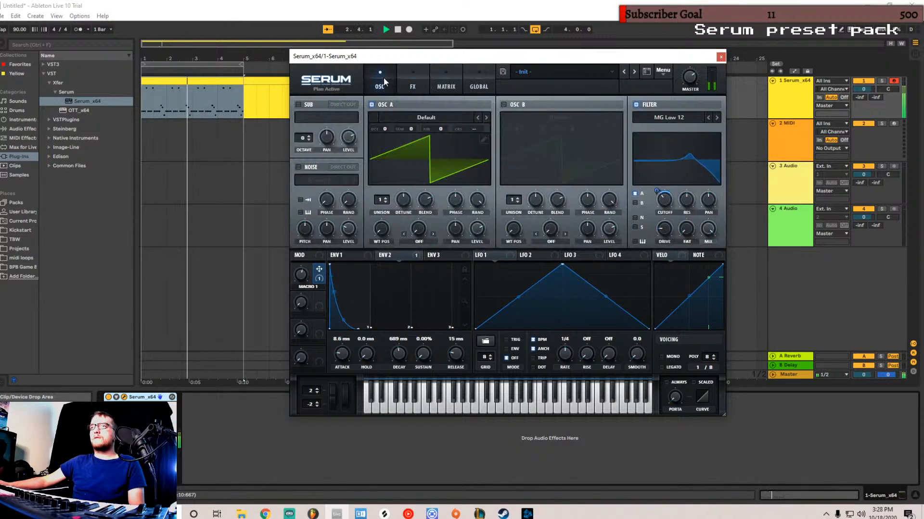
pyautogui.press('space')
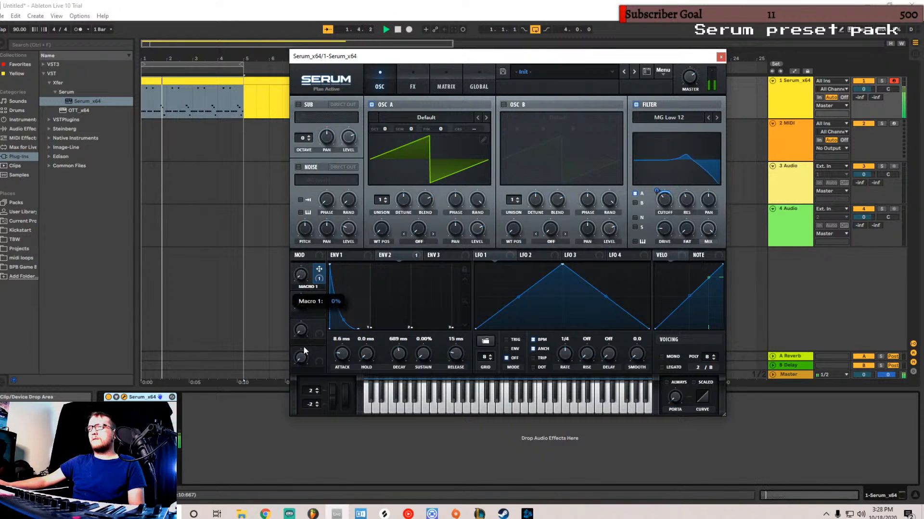
# - Enable Serum's Tube distortion, modulate its drive with envelope 2 and audition the bass
pyautogui.click(417, 82)
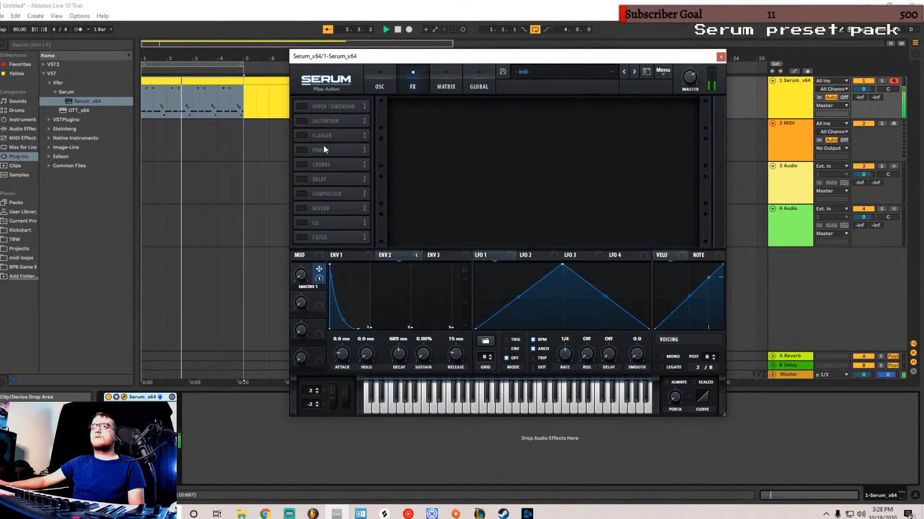
pyautogui.click(301, 121)
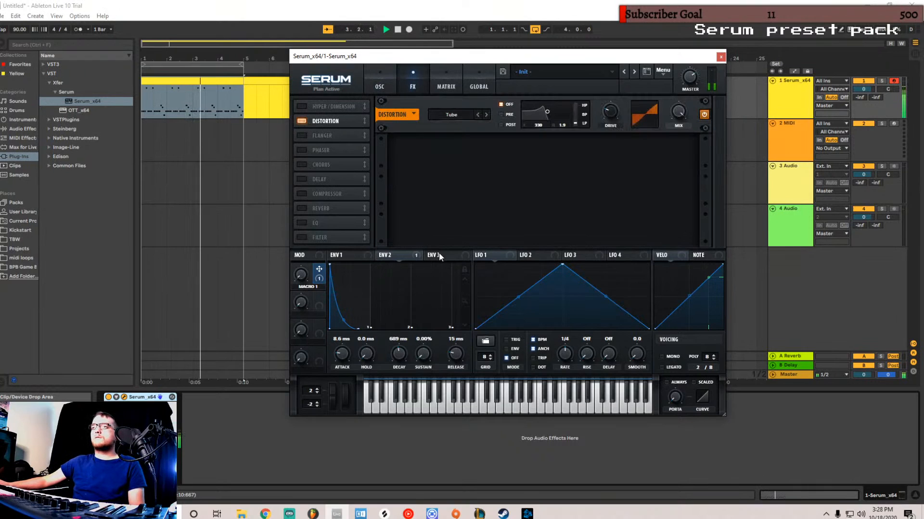
pyautogui.moveTo(616, 108); pyautogui.dragTo(609, 110)
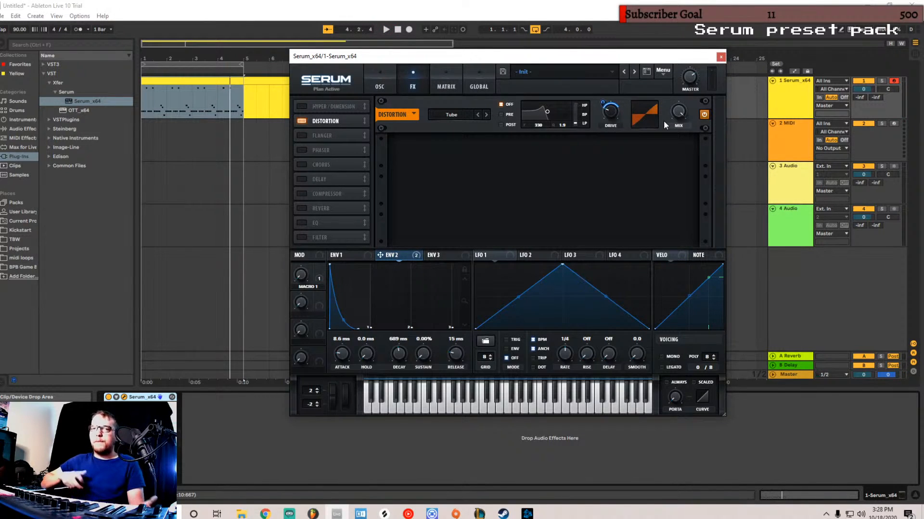
pyautogui.press('space')
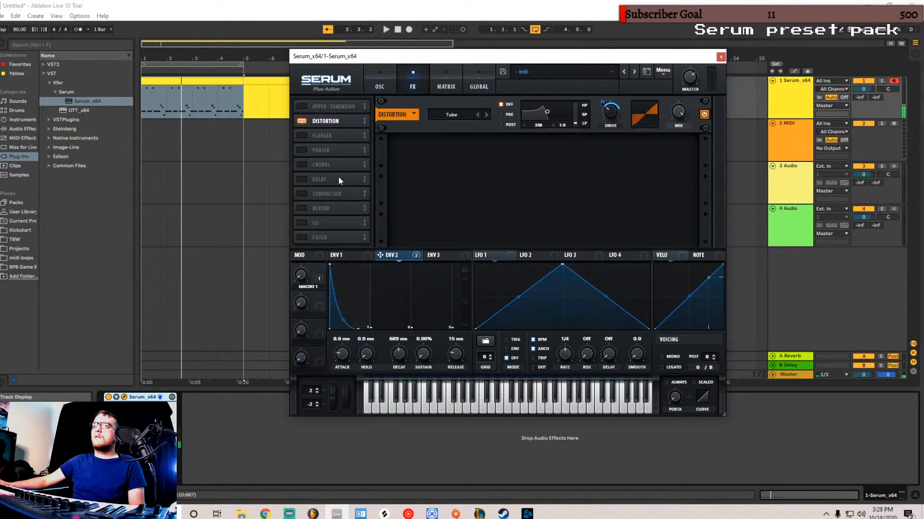
# - Enable Serum's compressor in multiband mode and audition the bass through it
pyautogui.click(298, 195)
pyautogui.click(586, 164)
pyautogui.press('space')
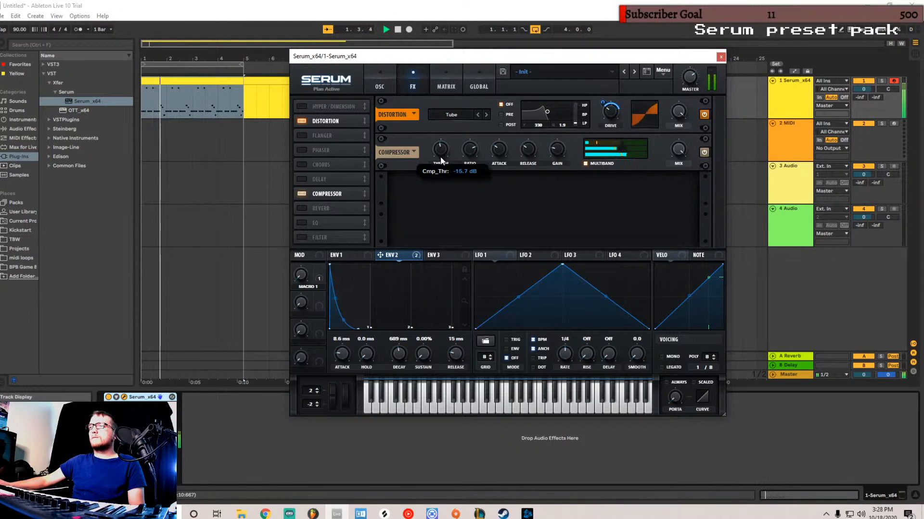
pyautogui.press('space')
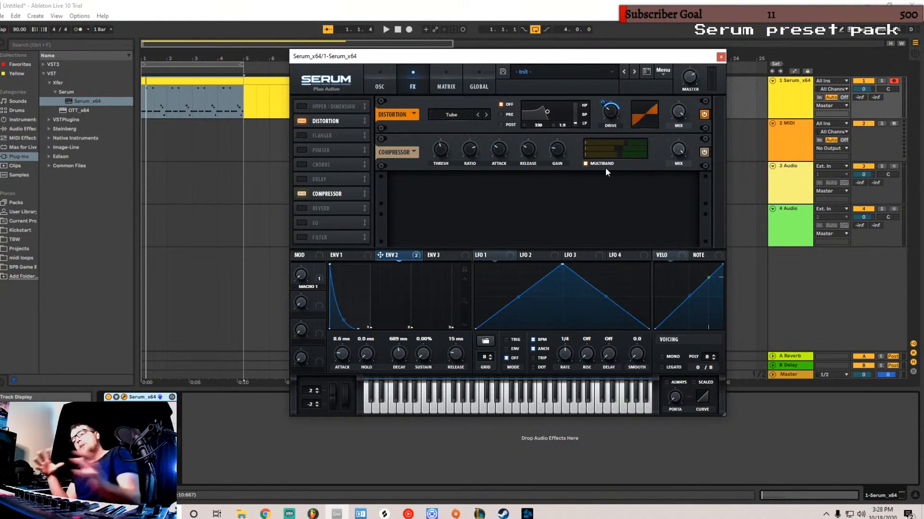
pyautogui.click(369, 90)
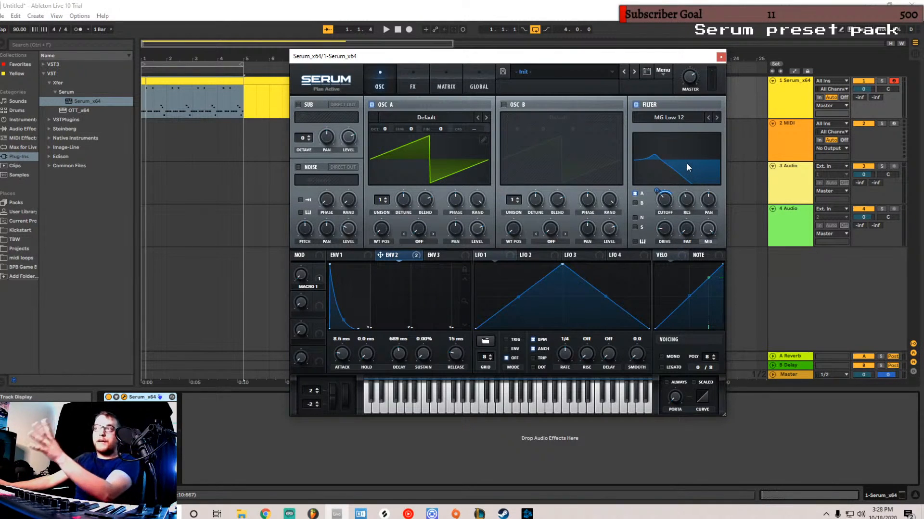
pyautogui.click(412, 82)
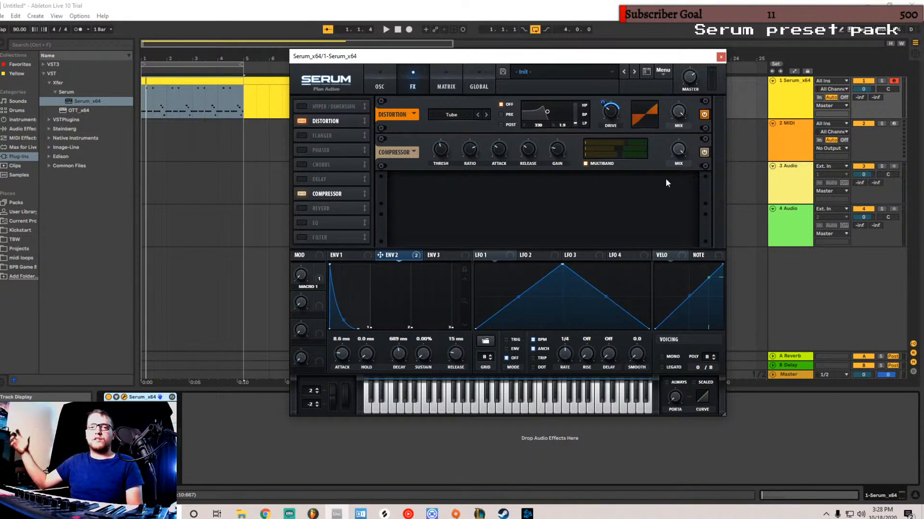
pyautogui.press('space')
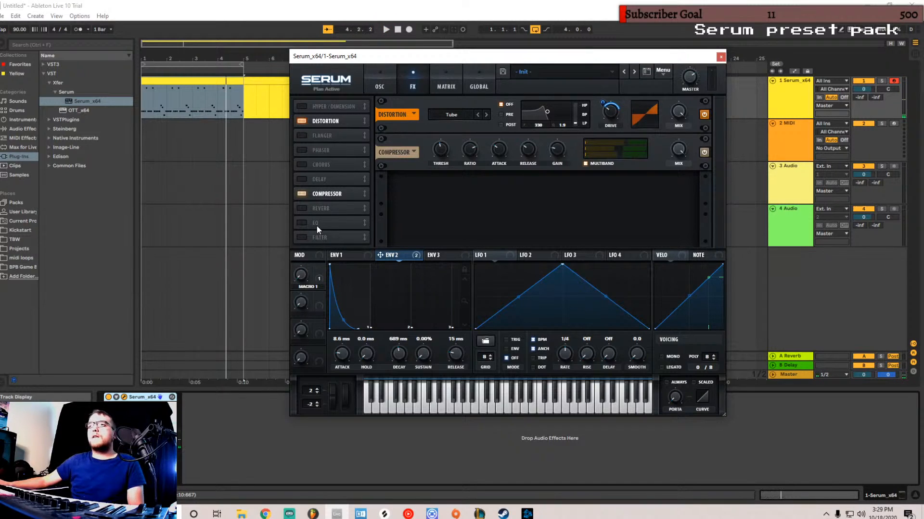
# - Enable Serum's EQ and move it ahead of the compressor in the effects chain
pyautogui.click(302, 223)
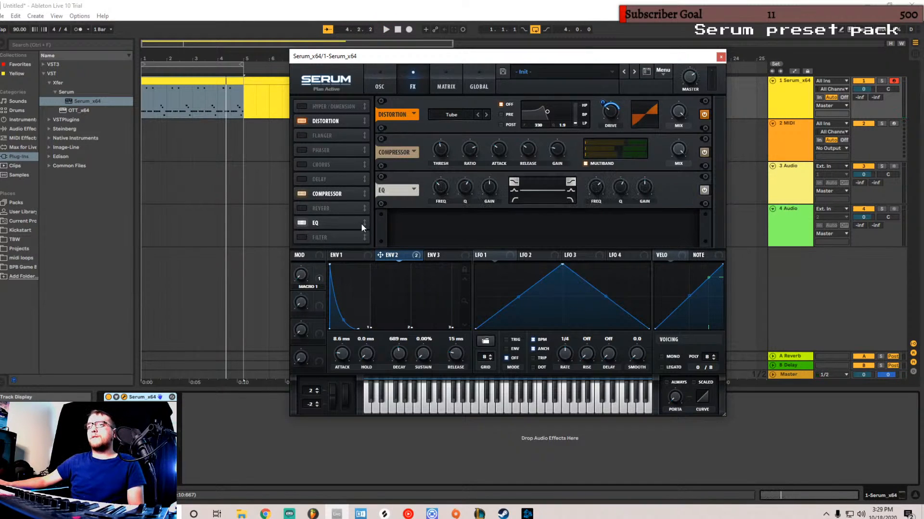
pyautogui.moveTo(360, 223); pyautogui.dragTo(359, 202)
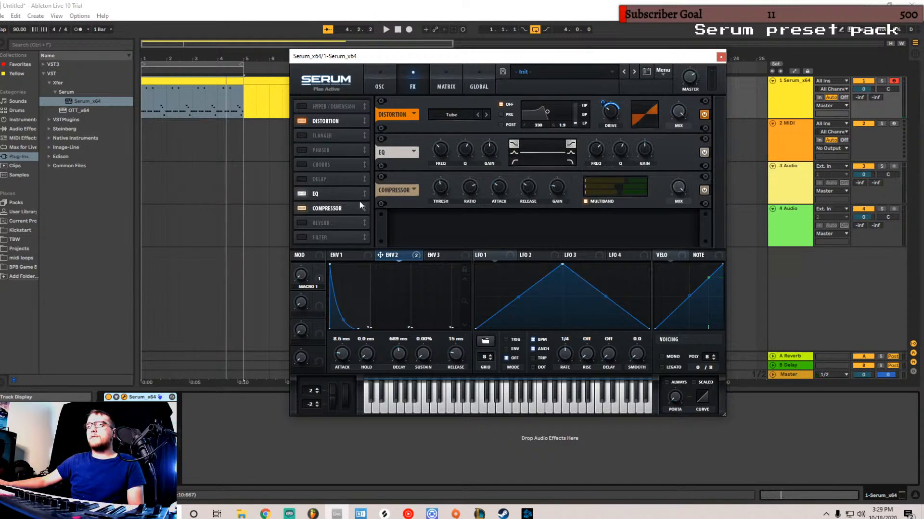
# - Set envelope 2's decay to 950 ms and audition the bass
pyautogui.click(379, 87)
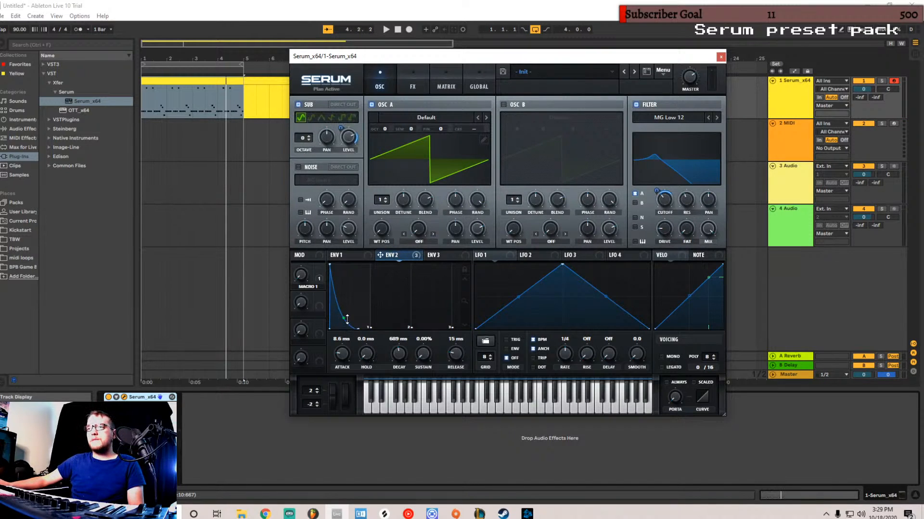
pyautogui.moveTo(399, 356); pyautogui.dragTo(400, 352)
pyautogui.press('space')
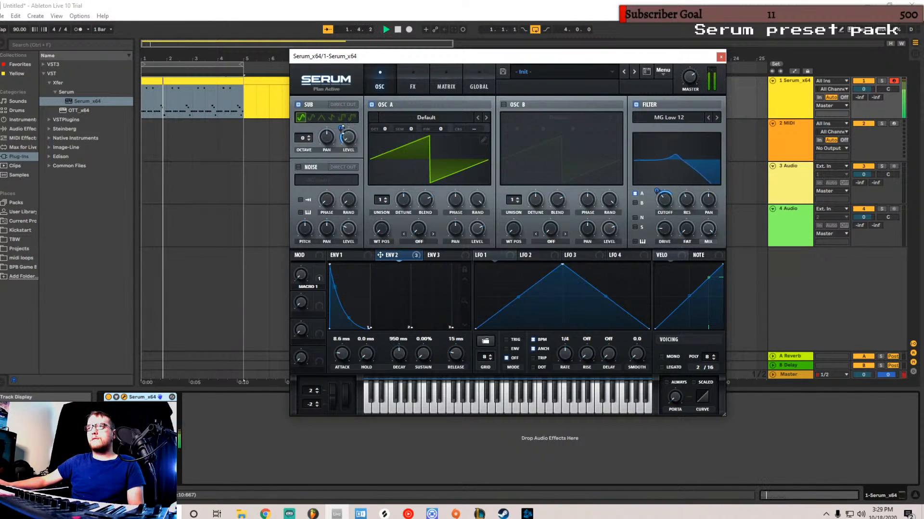
# - Try a low cut on the low band of Serum's EQ, sweeping its frequency around 443 Hz during playback
pyautogui.click(412, 85)
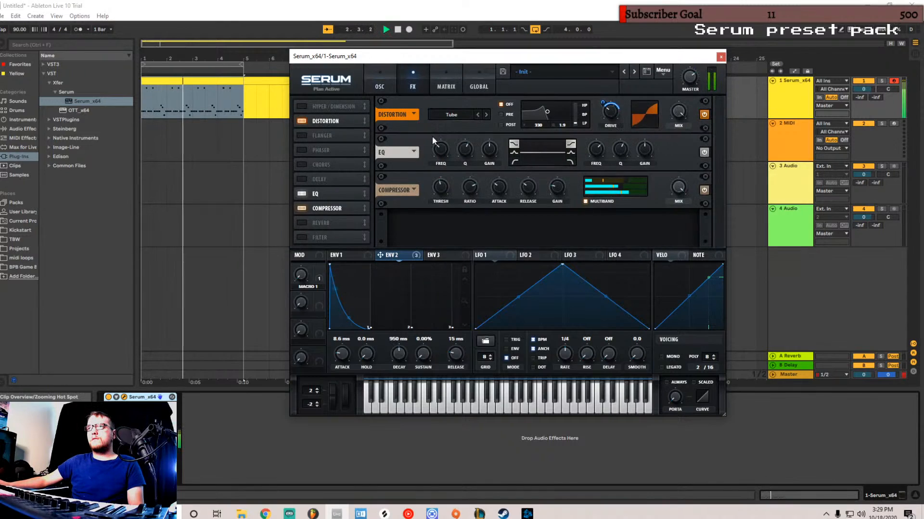
pyautogui.click(513, 161)
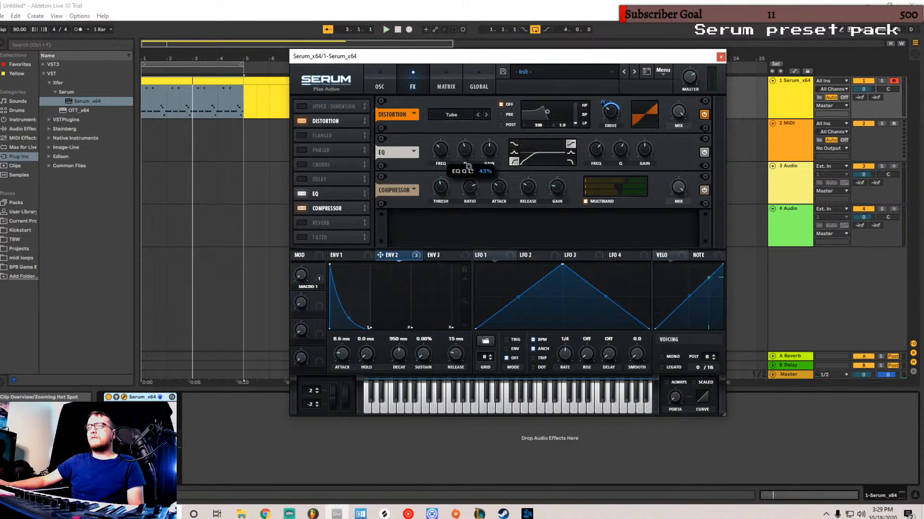
pyautogui.press('space')
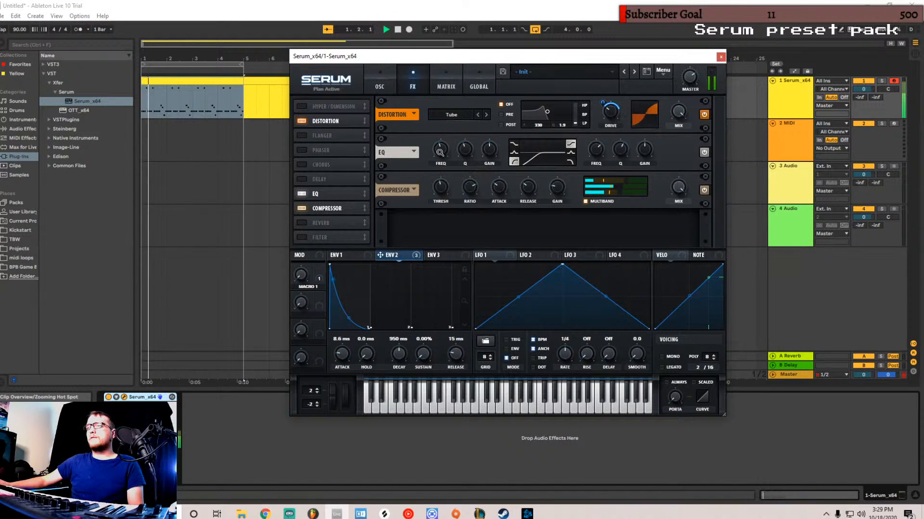
pyautogui.click(380, 84)
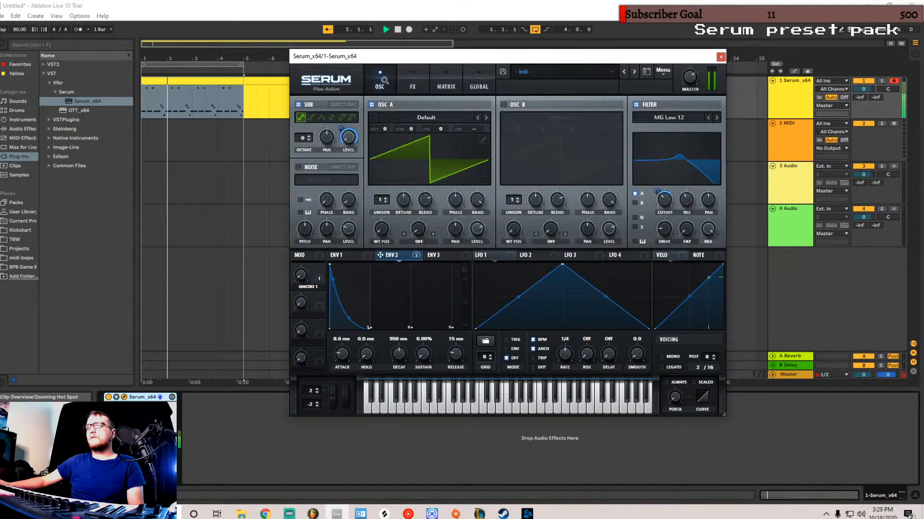
pyautogui.click(412, 85)
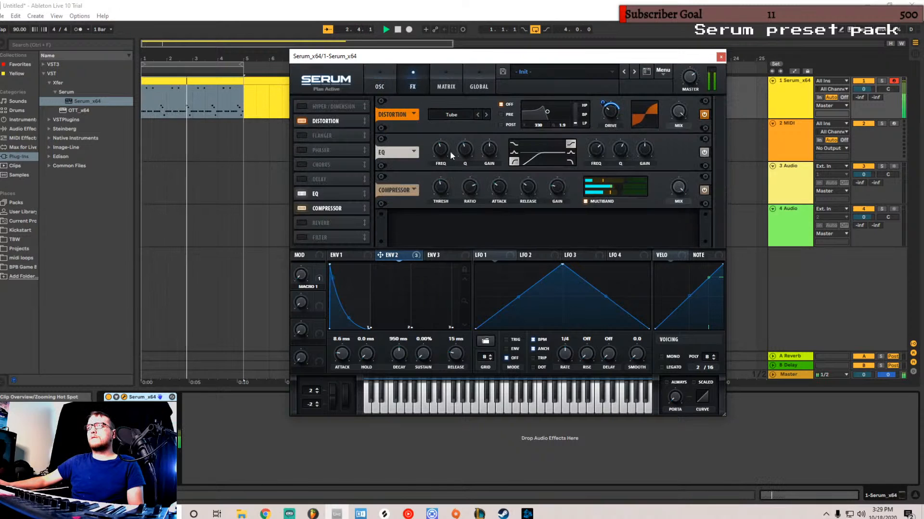
pyautogui.moveTo(438, 167); pyautogui.dragTo(439, 152)
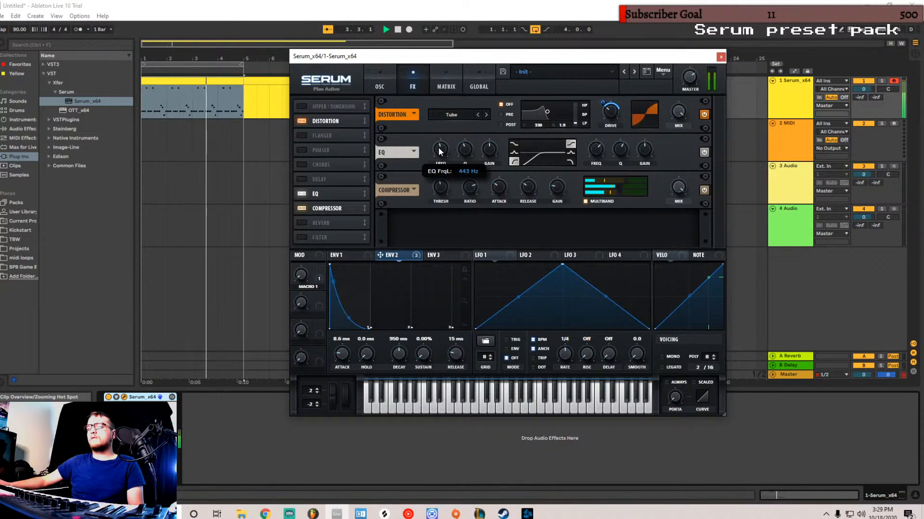
# - Add EQ Eight after Serum on the bass track and bring its first band to 57.4 Hz at 0.37 dB
pyautogui.click(379, 83)
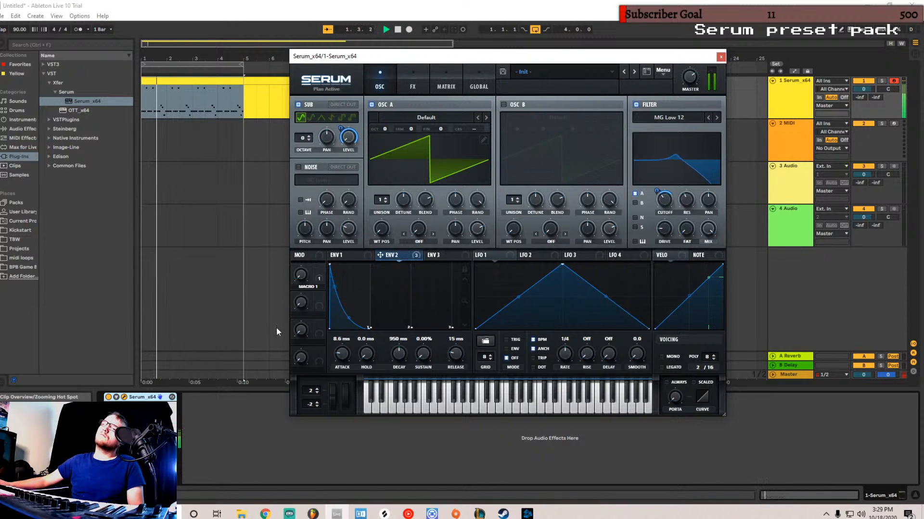
pyautogui.click(16, 129)
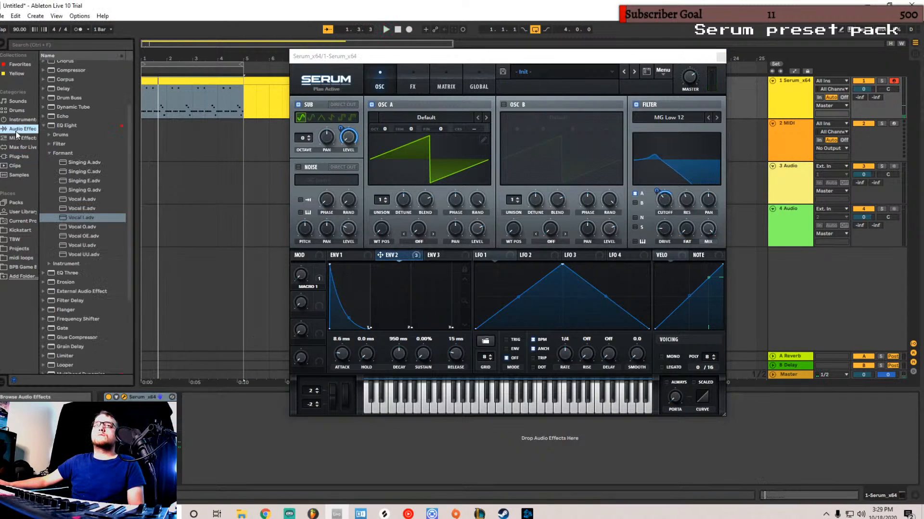
pyautogui.scroll(1, 91, 172)
pyautogui.moveTo(74, 152); pyautogui.dragTo(261, 416)
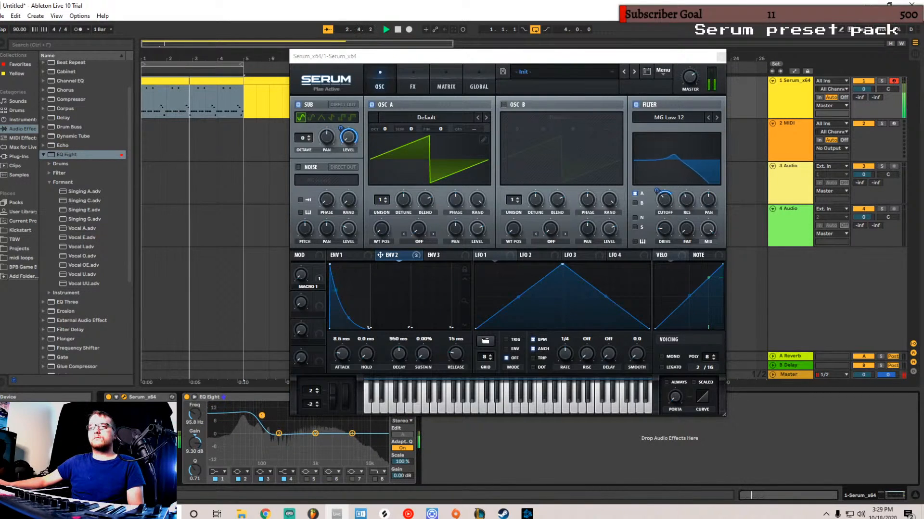
pyautogui.moveTo(262, 416); pyautogui.dragTo(250, 433)
# - Audition the low-cut bass while checking its spectrum in EQ Eight
pyautogui.click(412, 84)
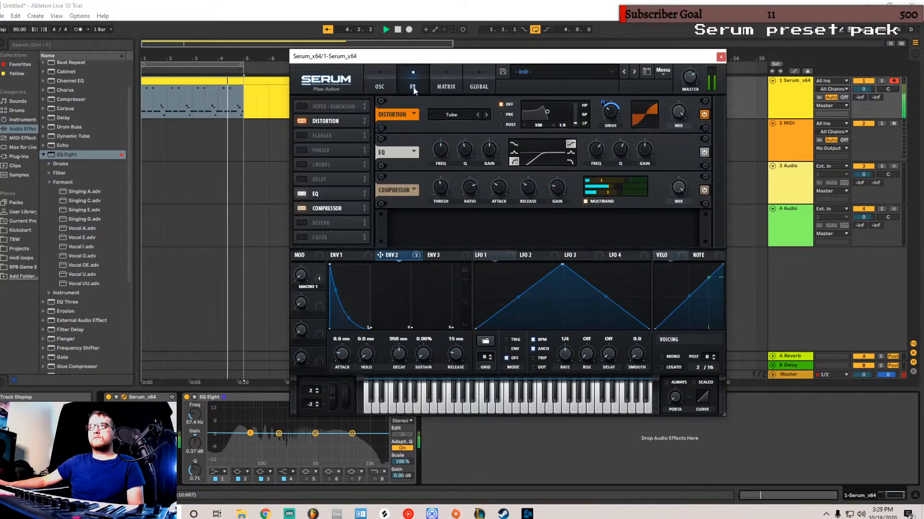
pyautogui.press('space')
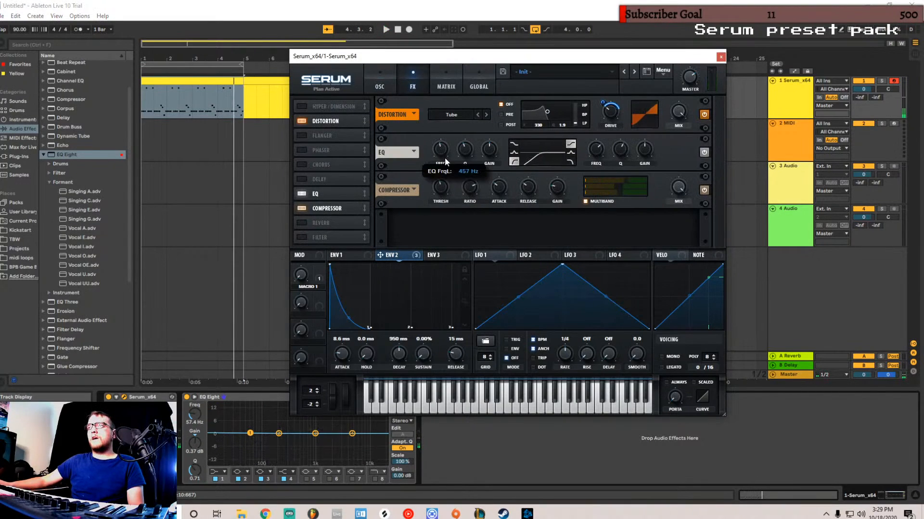
pyautogui.press('space')
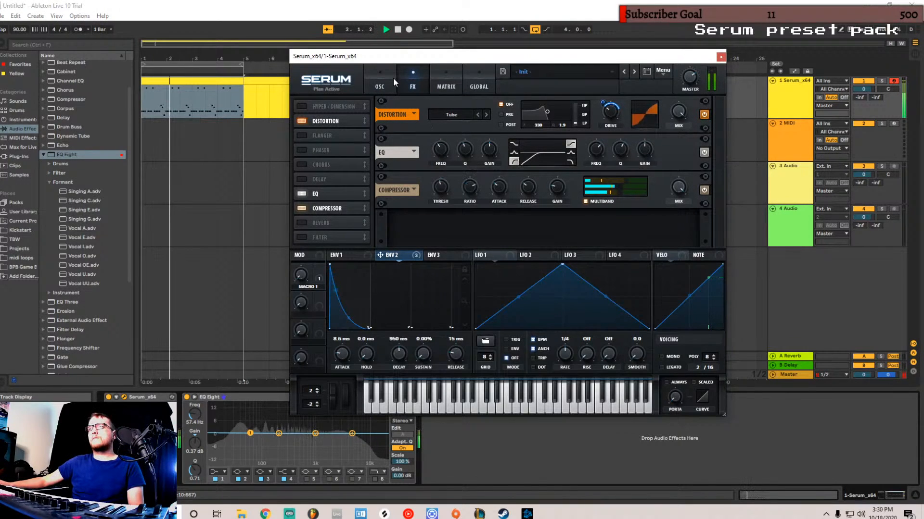
pyautogui.moveTo(439, 154)
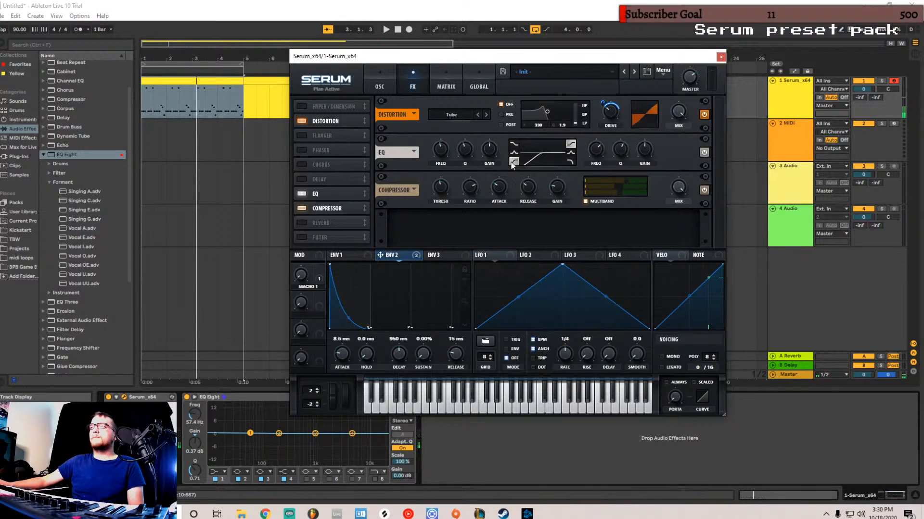
# - Switch the low band of Serum's EQ back to a shelf, modulate its gain with envelope 2 and audition the bass
pyautogui.click(514, 144)
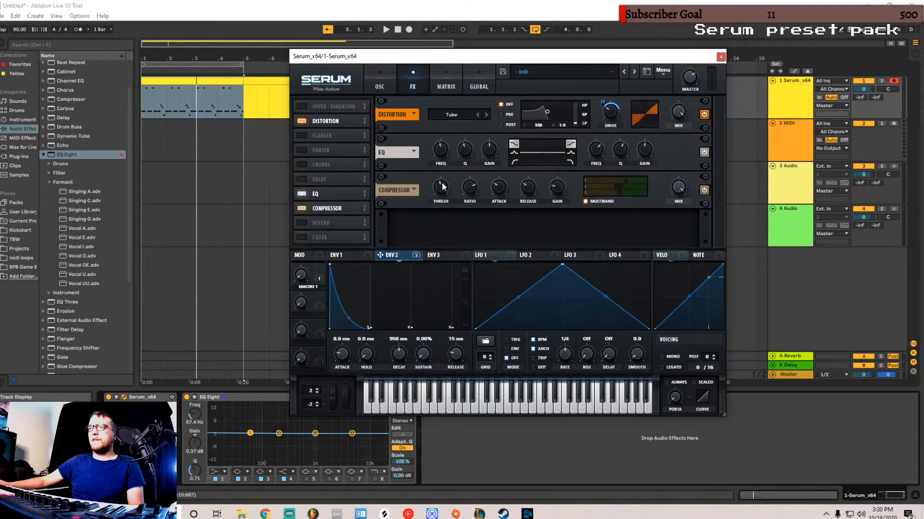
pyautogui.rightClick(483, 144)
pyautogui.click(499, 164)
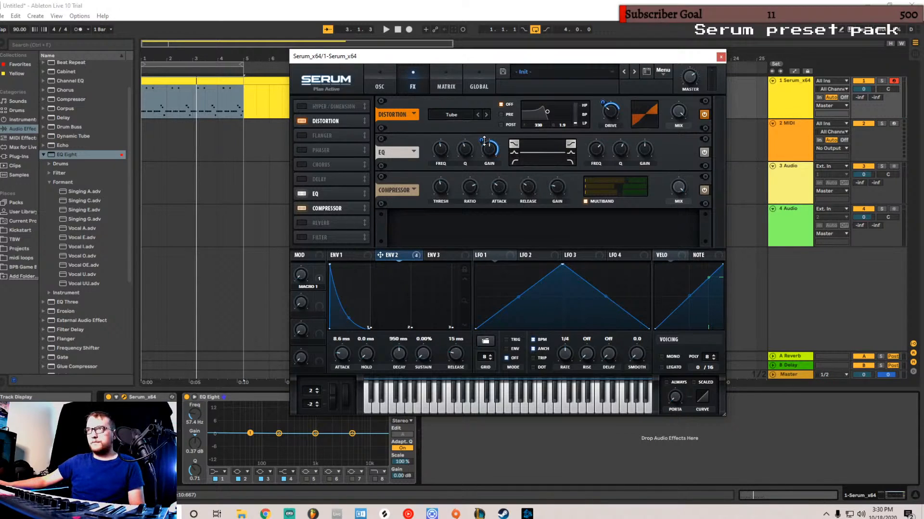
pyautogui.press('space')
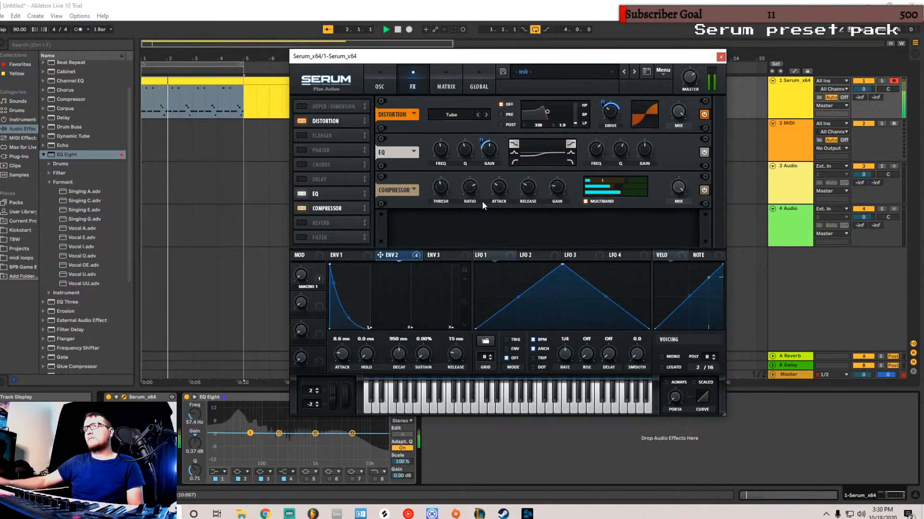
pyautogui.moveTo(441, 164)
# - Move EQ Eight's first band to 75.8 Hz at 0.87 dB and restart playback
pyautogui.click(387, 83)
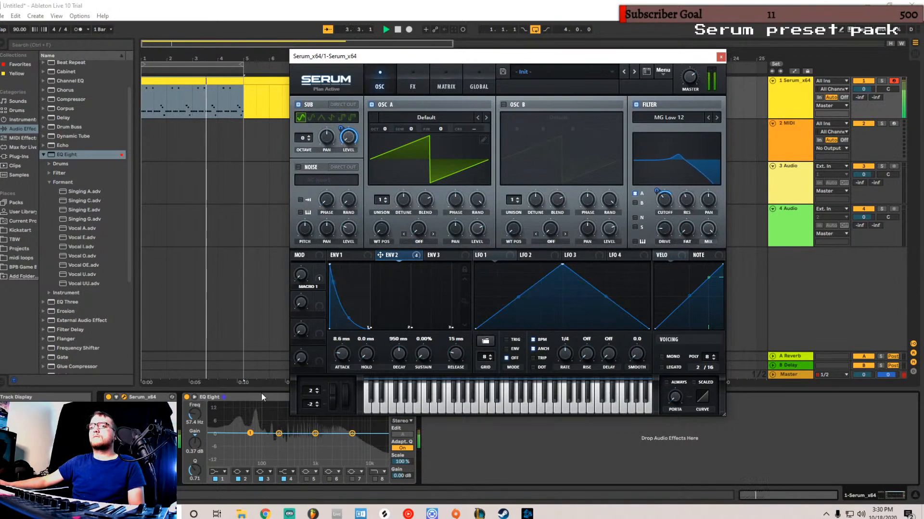
pyautogui.press('space')
pyautogui.moveTo(251, 437)
pyautogui.mouseDown()
pyautogui.moveTo(256, 423)
pyautogui.moveTo(256, 432)
pyautogui.mouseUp()
pyautogui.press('space')
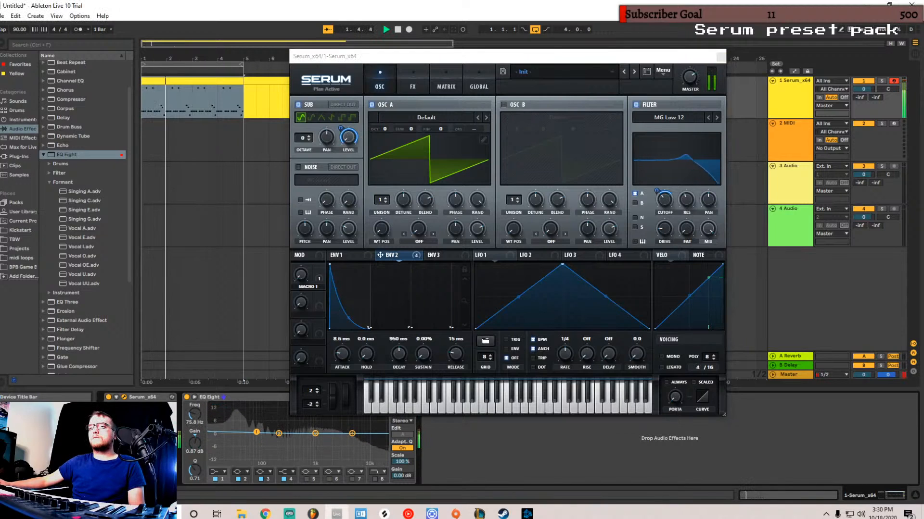
# - Audition the filtered bass while sweeping Macro 1
pyautogui.click(666, 202)
pyautogui.press('space')
pyautogui.press('space')
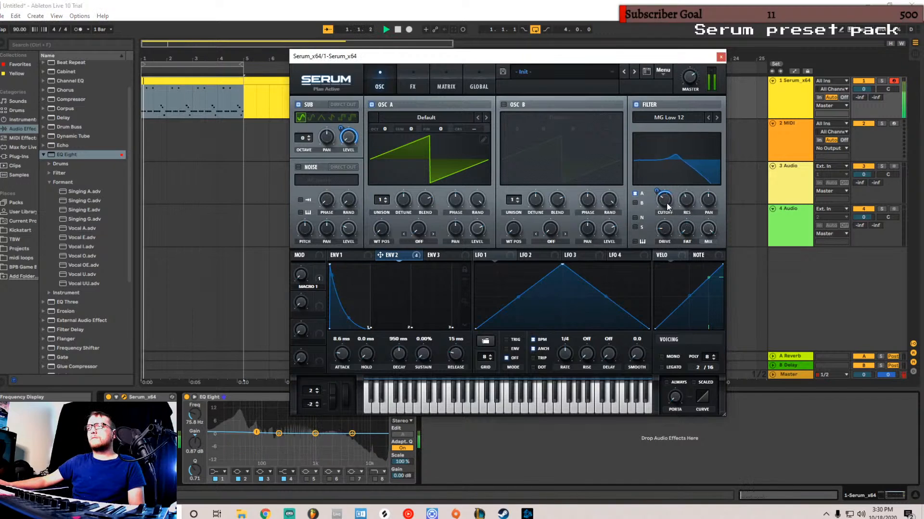
pyautogui.moveTo(305, 276); pyautogui.dragTo(332, 158)
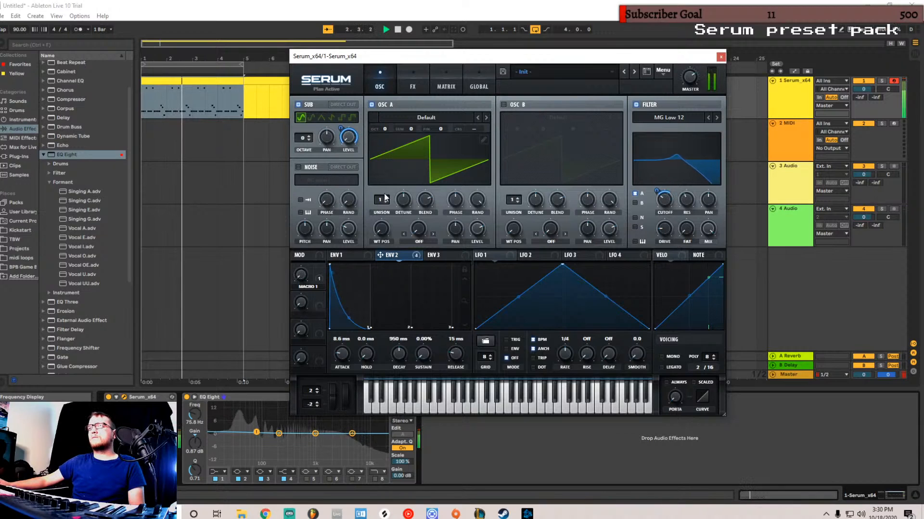
# - Sweep the low-band frequency of Serum's EQ down to about 38 Hz while auditioning the bass
pyautogui.click(412, 79)
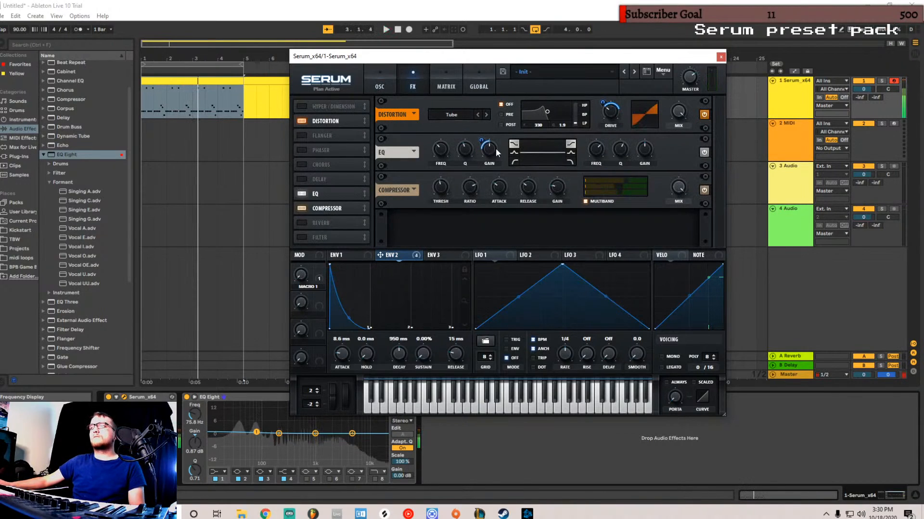
pyautogui.moveTo(493, 146)
pyautogui.press('space')
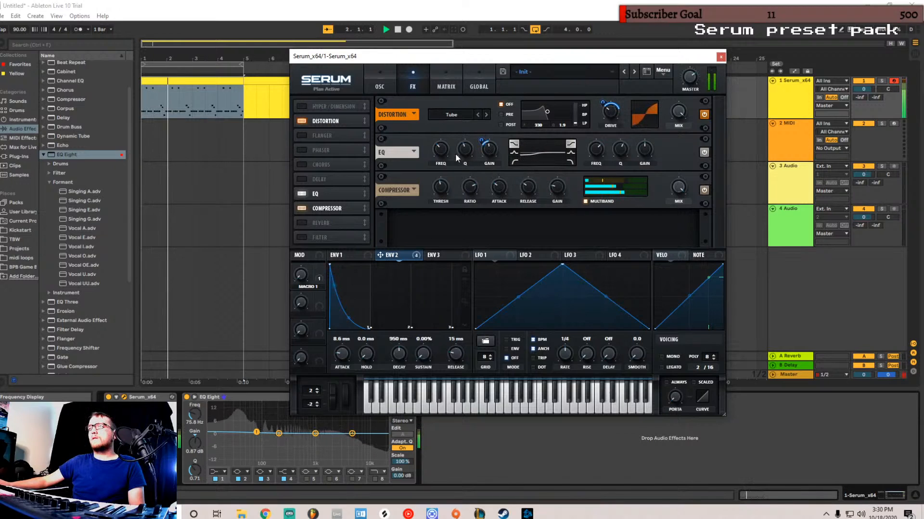
pyautogui.moveTo(451, 128); pyautogui.dragTo(437, 141)
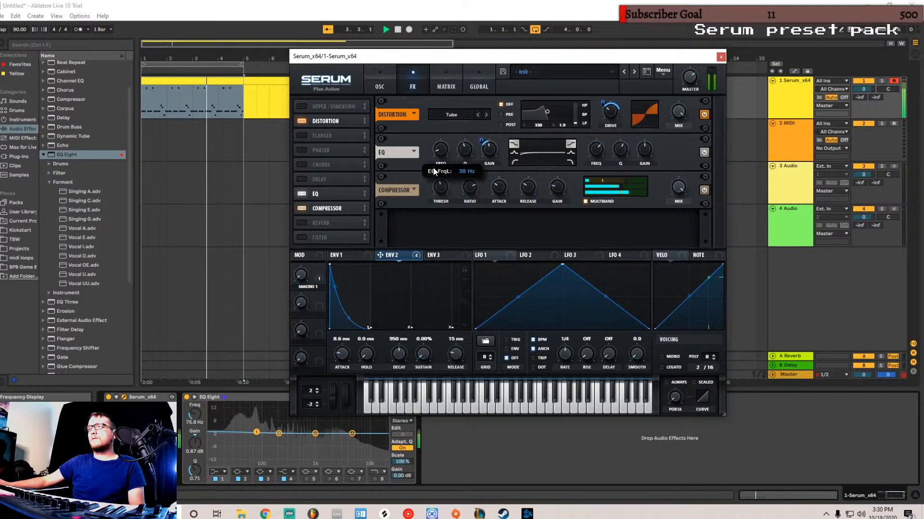
# - Bypass and re-enable Serum's EQ during playback to compare the bass with and without it
pyautogui.click(704, 152)
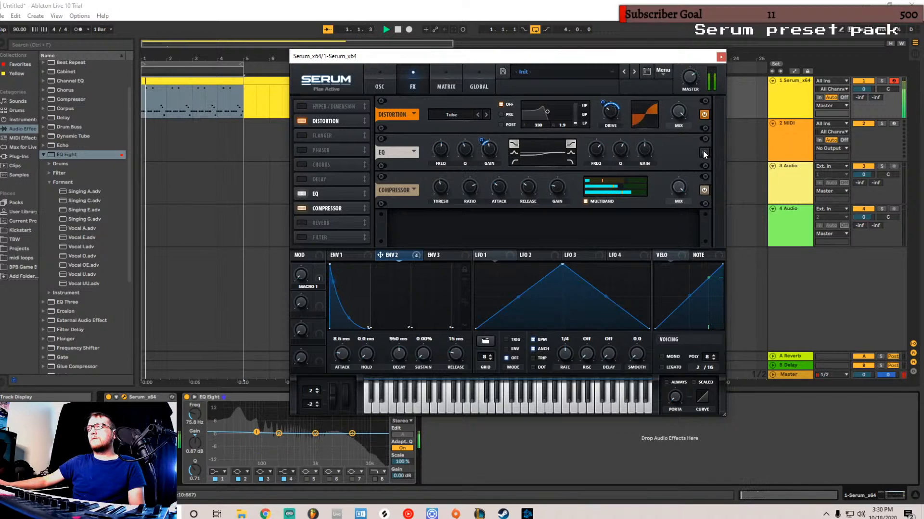
pyautogui.click(705, 153)
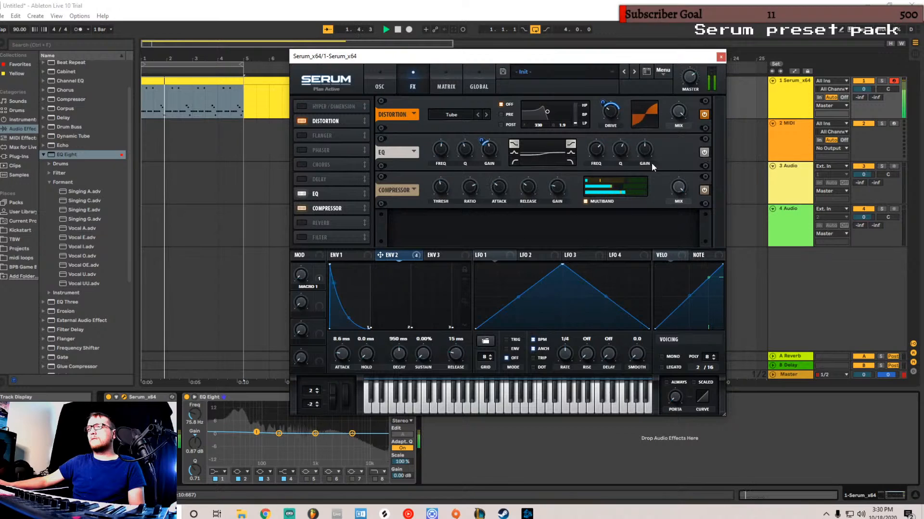
pyautogui.click(703, 152)
pyautogui.click(704, 154)
# - Remove all modulators from the low-band gain of Serum's EQ and adjust that gain by ear during playback
pyautogui.moveTo(492, 153)
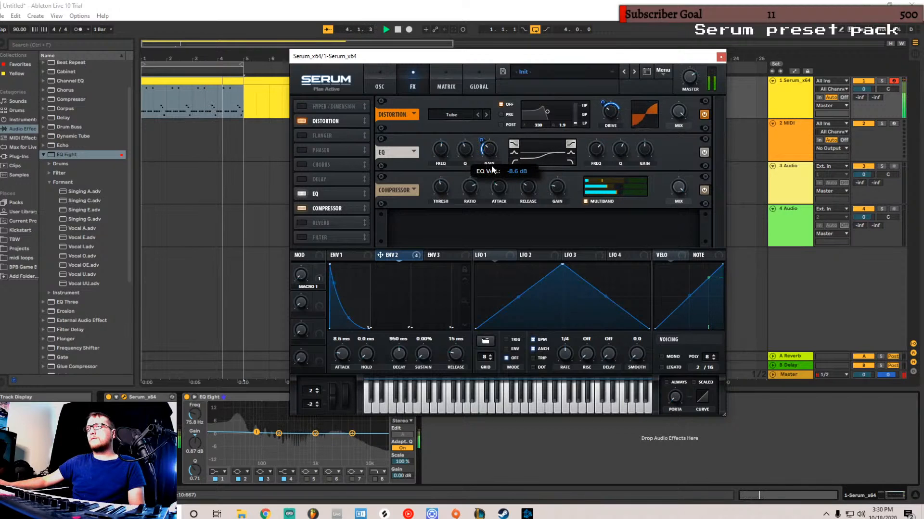
pyautogui.moveTo(492, 169); pyautogui.dragTo(499, 144)
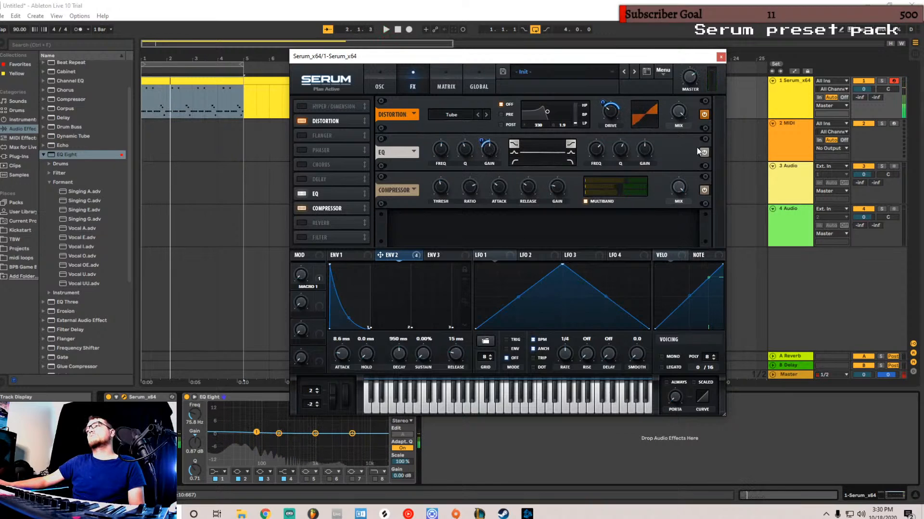
pyautogui.rightClick(487, 142)
pyautogui.click(536, 176)
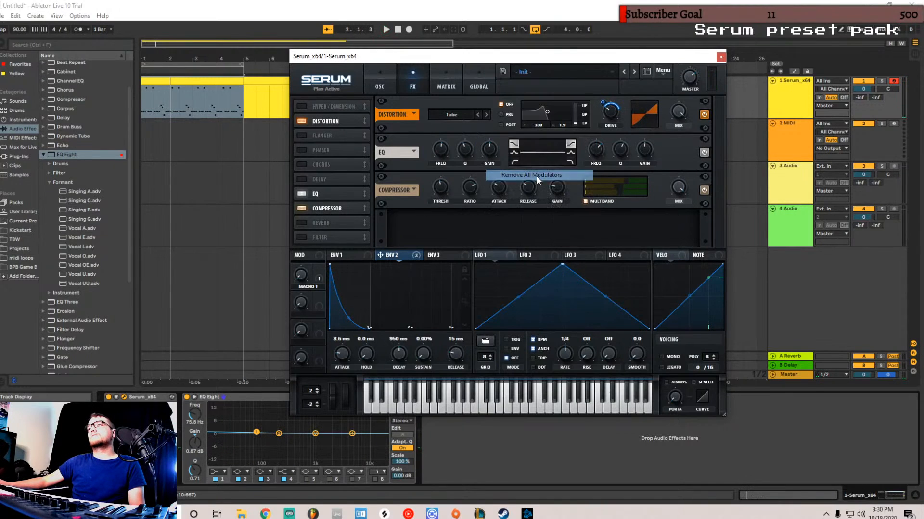
pyautogui.press('space')
pyautogui.moveTo(489, 150); pyautogui.dragTo(491, 162)
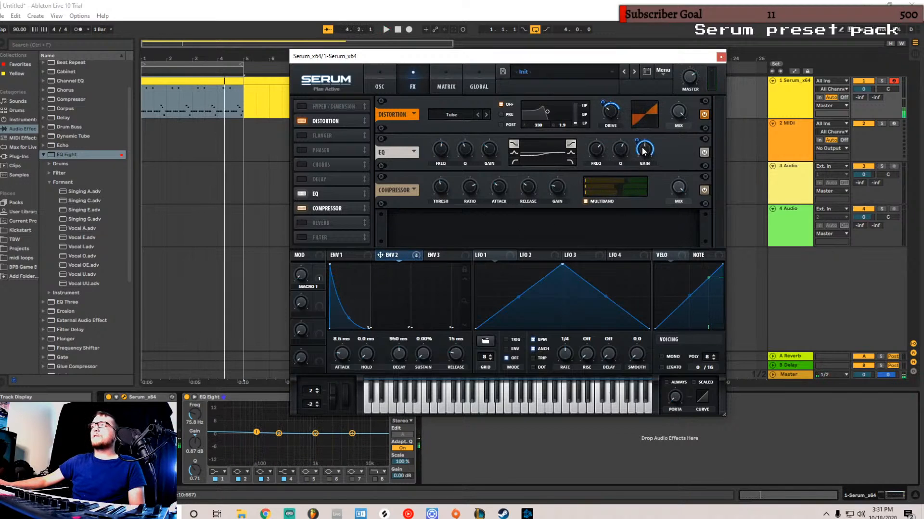
# - Make envelope 2's modulation of the EQ's high-band gain one-directional and adjust that gain while auditioning the bass
pyautogui.keyDown('alt'); pyautogui.keyDown('shift'); pyautogui.click(639, 143); pyautogui.keyUp('shift'); pyautogui.keyUp('alt')
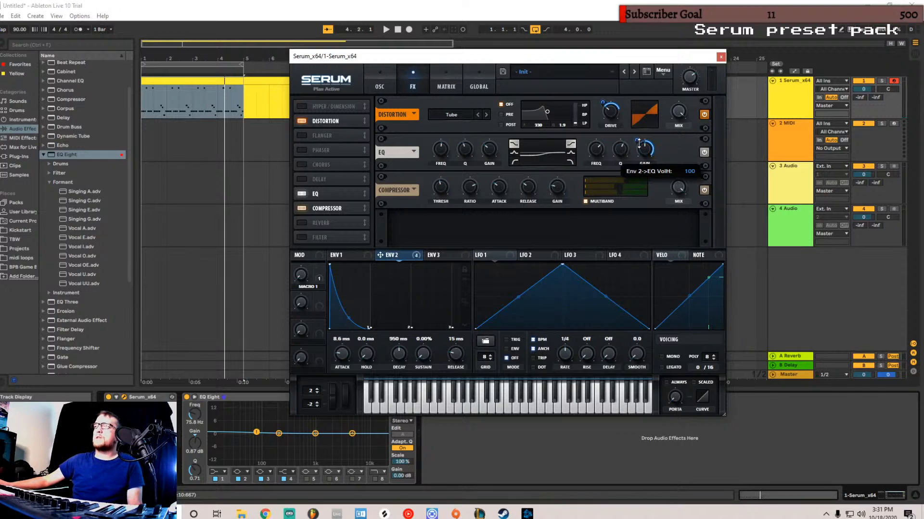
pyautogui.moveTo(643, 192); pyautogui.dragTo(644, 181)
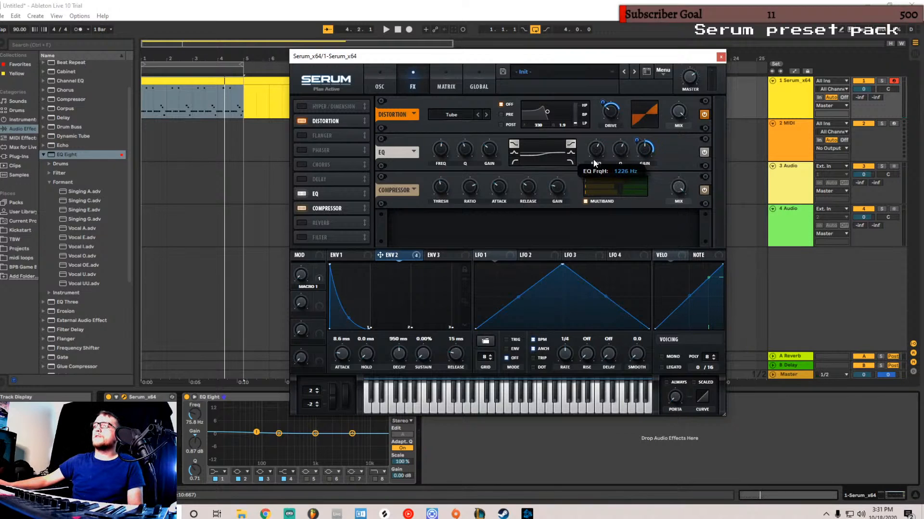
pyautogui.press('space')
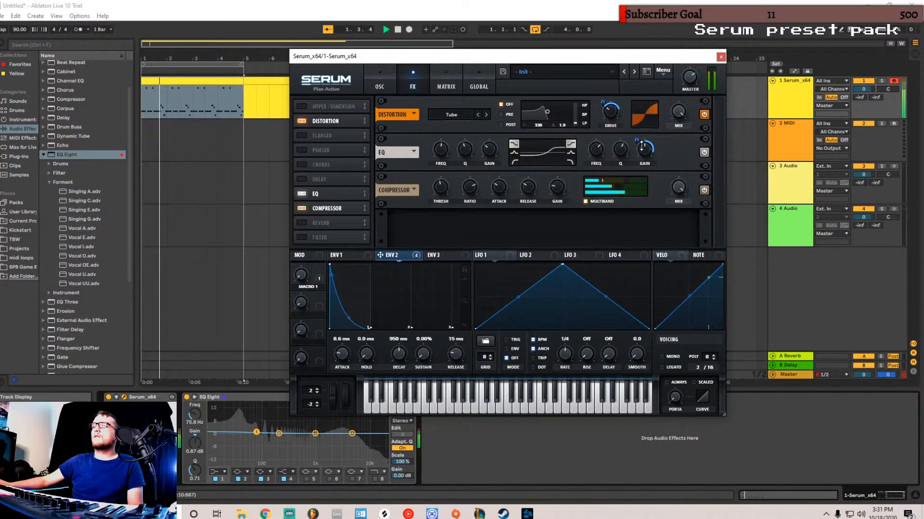
pyautogui.moveTo(646, 160); pyautogui.dragTo(646, 155)
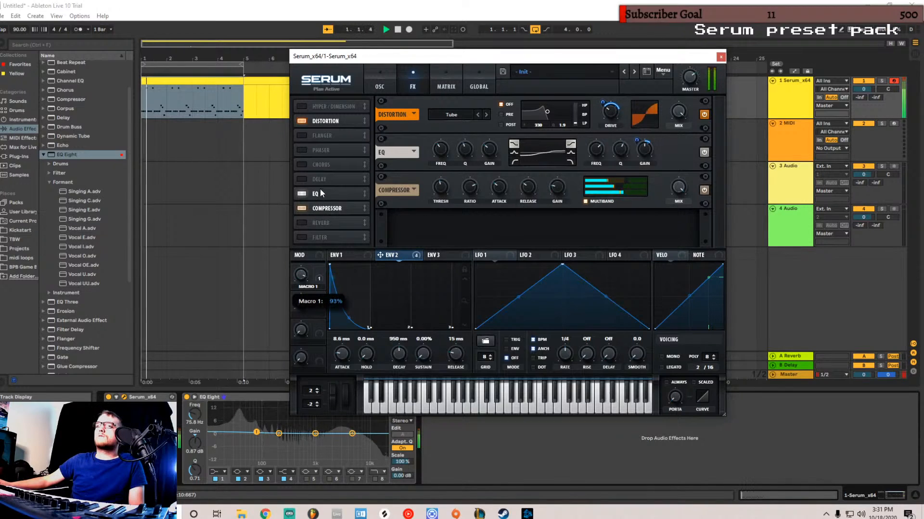
# - Enable oscillator B, assign Macro 2 to its level and sweep Macro 2 up to 100% and back down during playback
pyautogui.press('space')
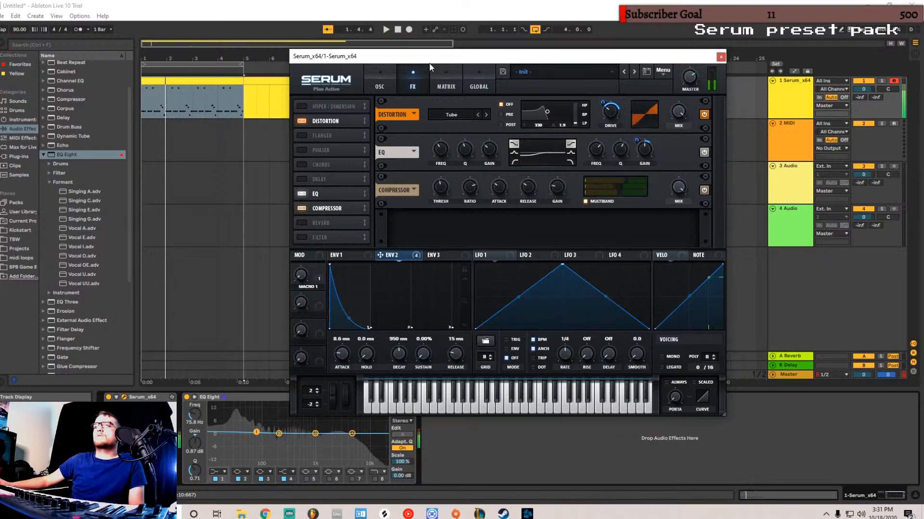
pyautogui.click(388, 79)
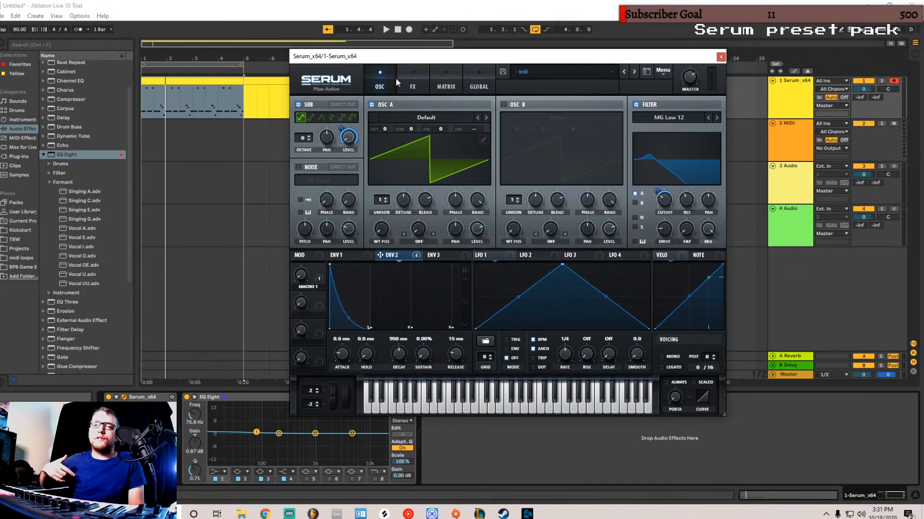
pyautogui.click(501, 104)
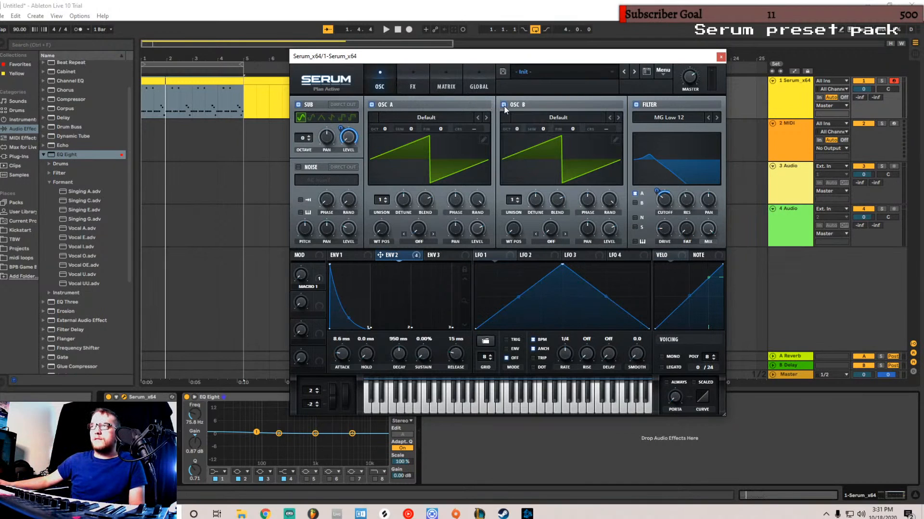
pyautogui.moveTo(316, 309); pyautogui.dragTo(607, 228)
pyautogui.moveTo(297, 304); pyautogui.dragTo(370, 127)
pyautogui.press('space')
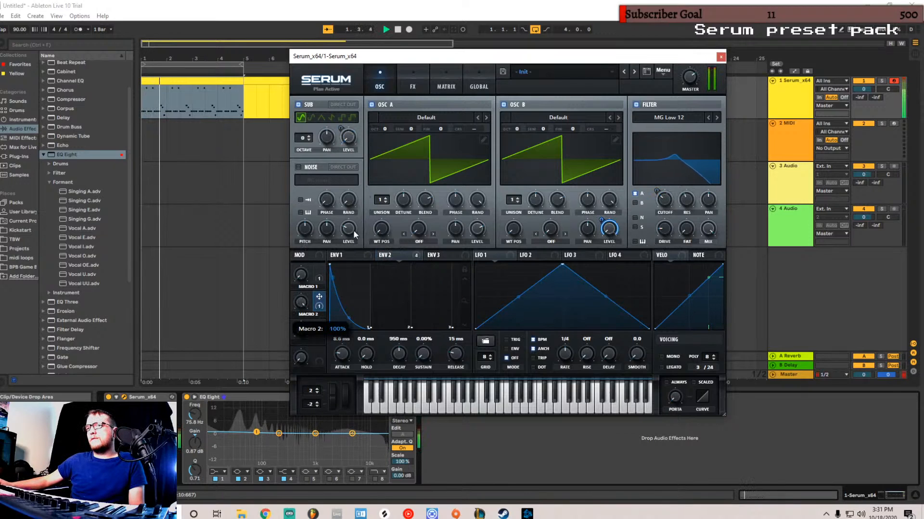
pyautogui.moveTo(368, 2); pyautogui.dragTo(402, 4)
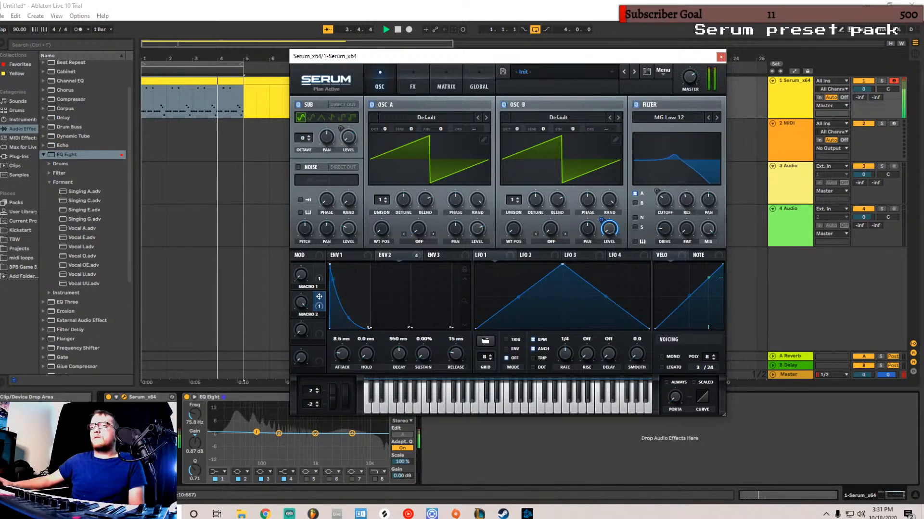
pyautogui.moveTo(301, 302); pyautogui.dragTo(303, 432)
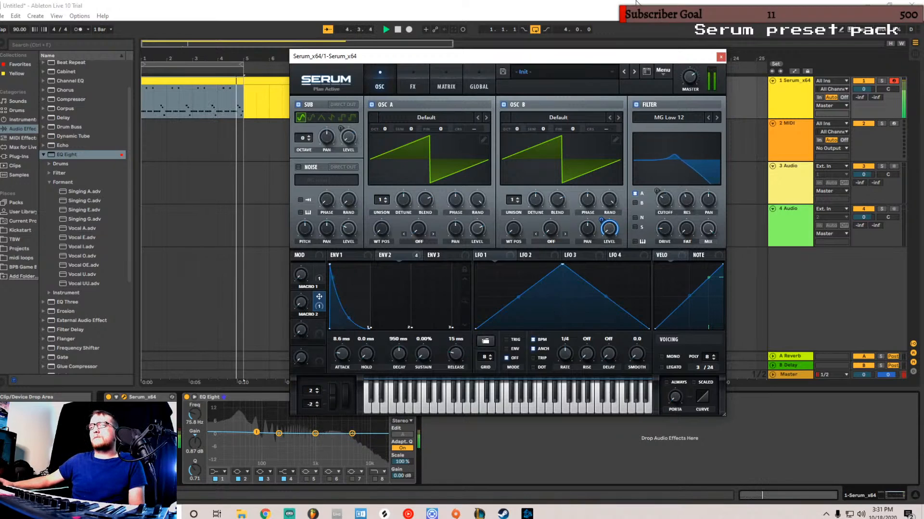
pyautogui.click(415, 78)
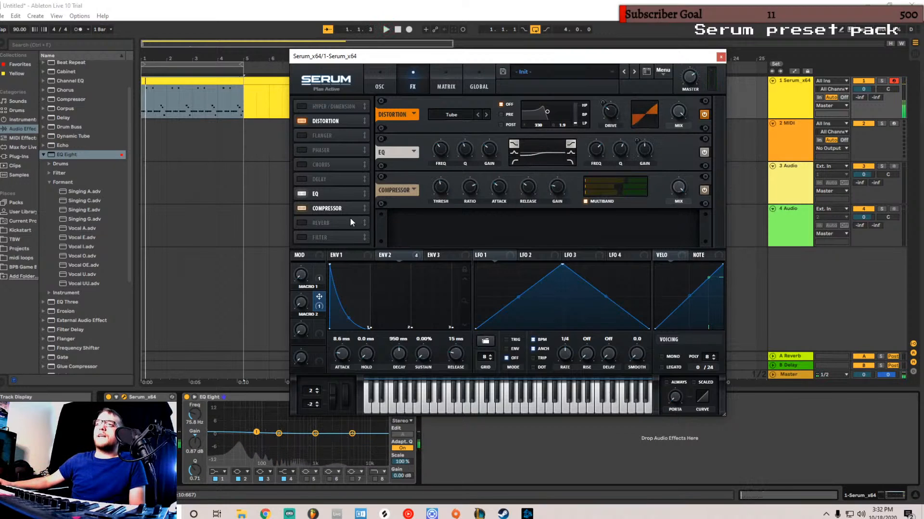
pyautogui.click(301, 237)
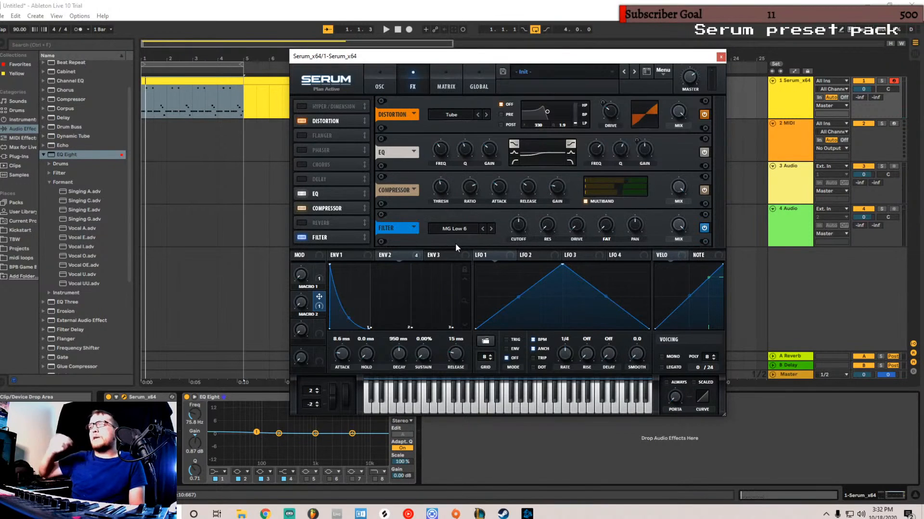
pyautogui.click(302, 238)
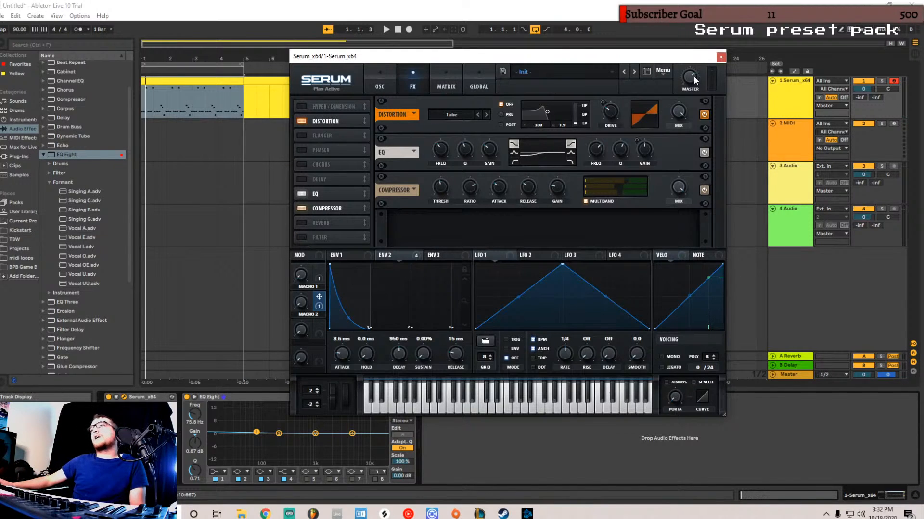
# - Enable Serum's noise oscillator with Macro 3 controlling its level, and try Macro 3 during playback
pyautogui.click(375, 81)
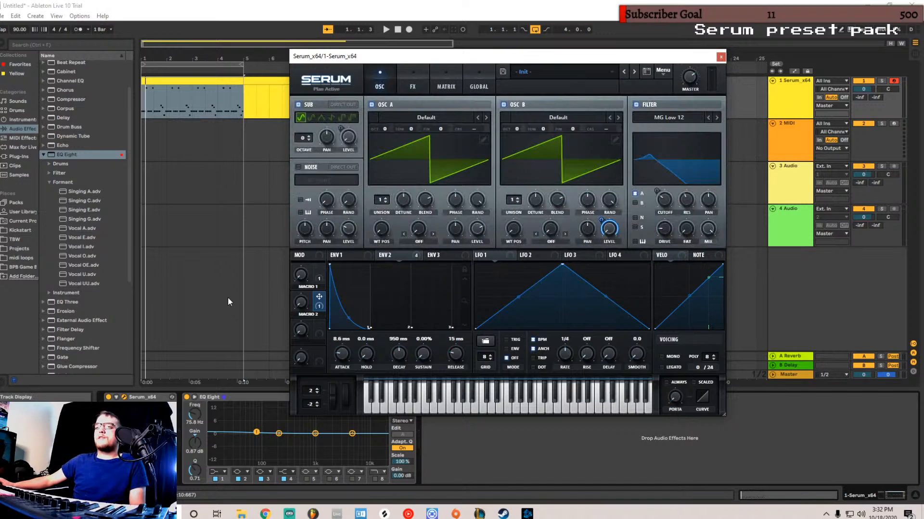
pyautogui.click(298, 168)
pyautogui.moveTo(319, 325); pyautogui.dragTo(349, 228)
pyautogui.press('space')
pyautogui.moveTo(302, 332); pyautogui.dragTo(299, 258)
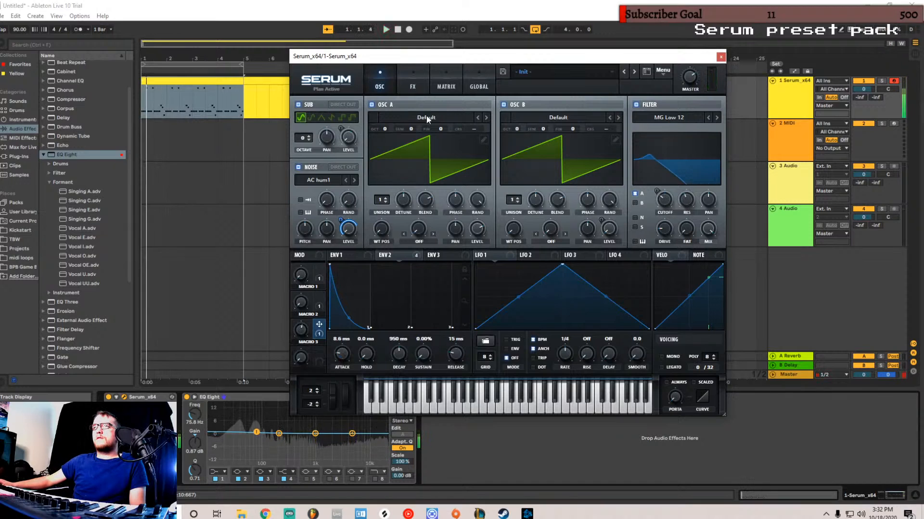
# - Add a filter to Serum's effects chain and set its type to High 12
pyautogui.click(412, 84)
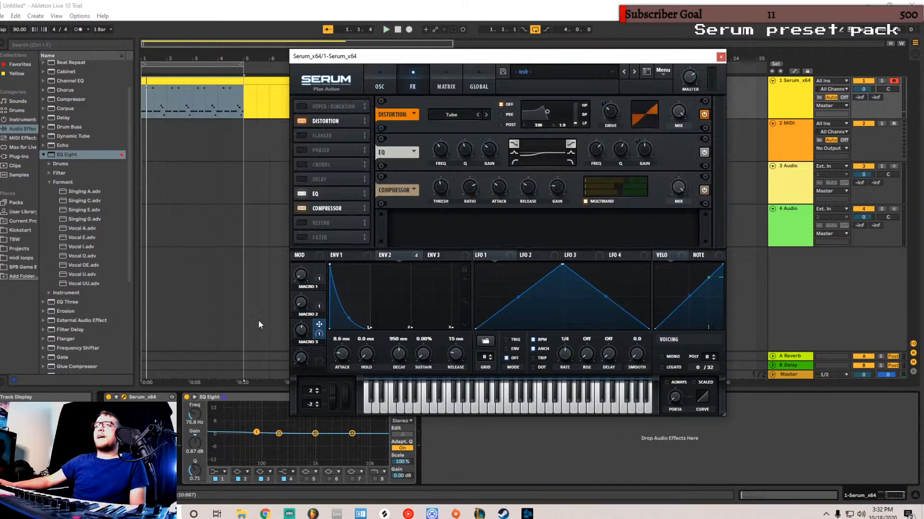
pyautogui.click(301, 237)
pyautogui.click(464, 229)
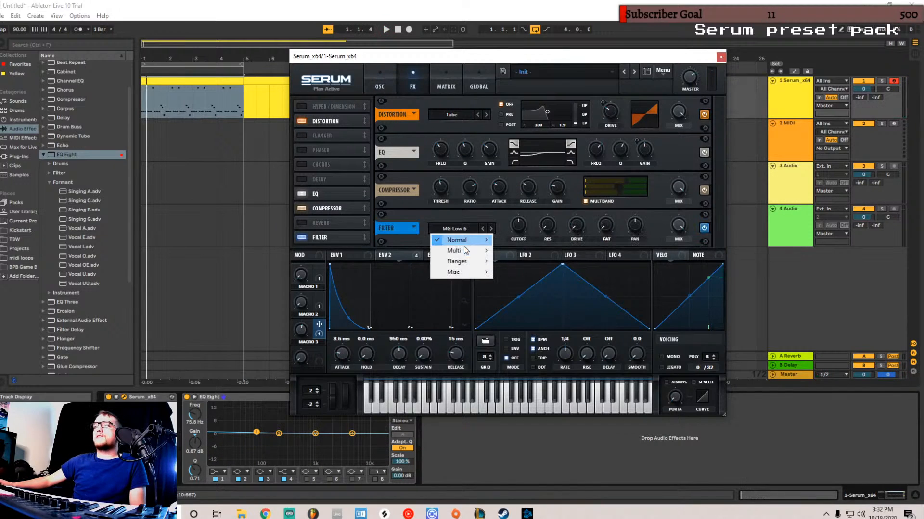
pyautogui.moveTo(465, 240)
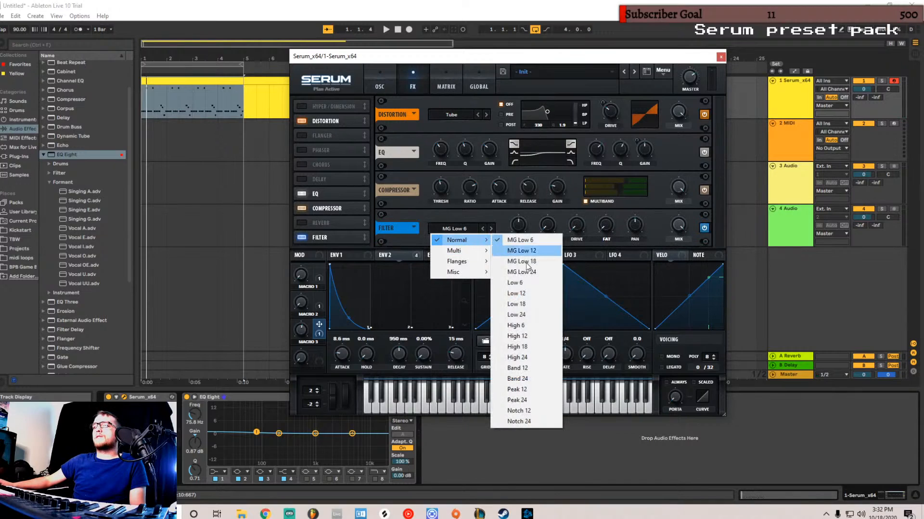
pyautogui.click(535, 335)
# - Route the sub oscillator to Direct Out so it bypasses the effects, and briefly audition the bass
pyautogui.click(390, 76)
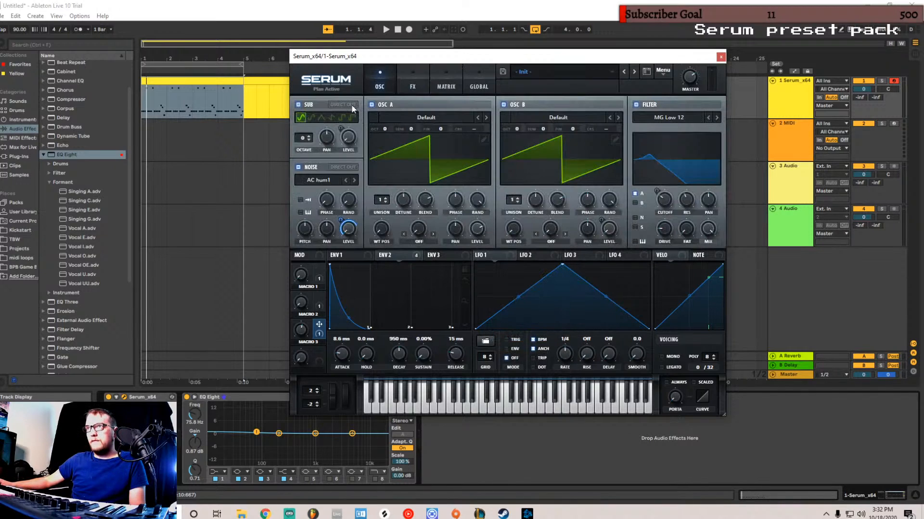
pyautogui.press('space')
pyautogui.click(412, 86)
pyautogui.press('space')
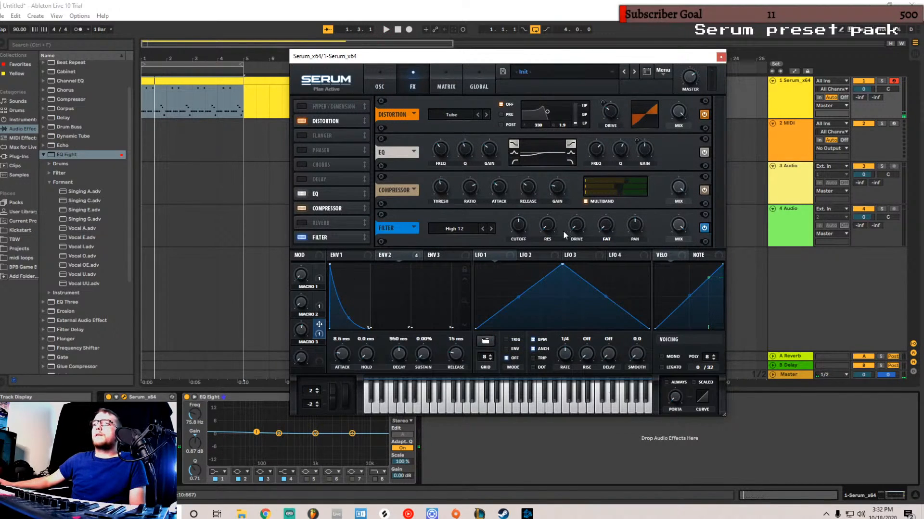
# - Set the effects filter's cutoff to 8 Hz, assign Macro 3 to it and test Macro 3 during playback
pyautogui.moveTo(518, 225); pyautogui.dragTo(493, 293)
pyautogui.press('space')
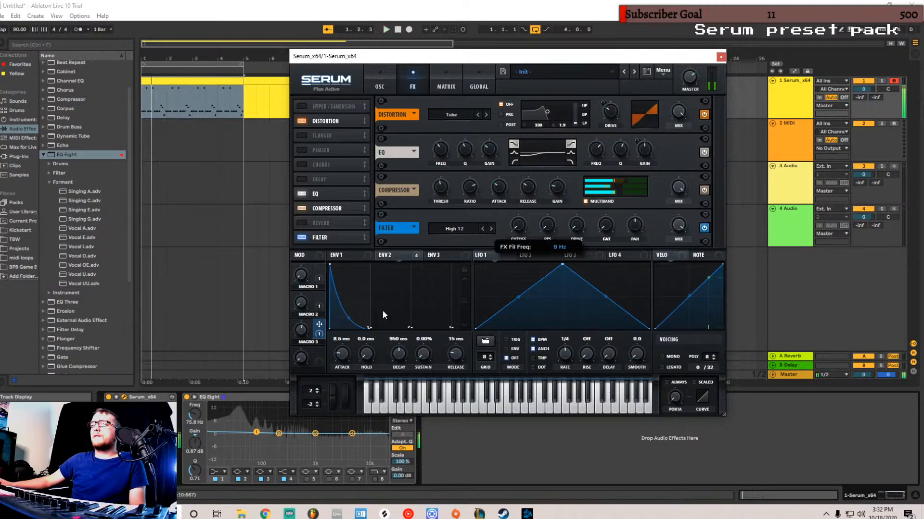
pyautogui.moveTo(319, 326); pyautogui.dragTo(301, 377)
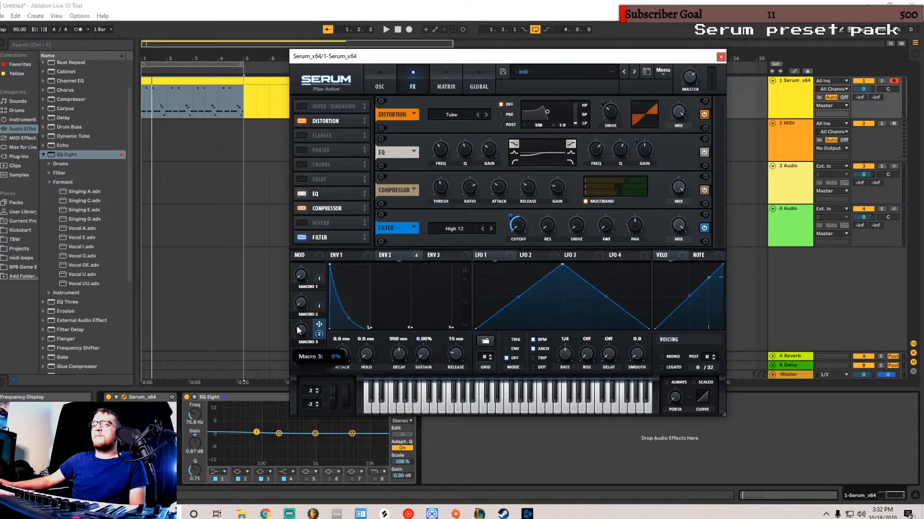
pyautogui.press('space')
pyautogui.moveTo(299, 330); pyautogui.dragTo(265, 391)
pyautogui.press('space')
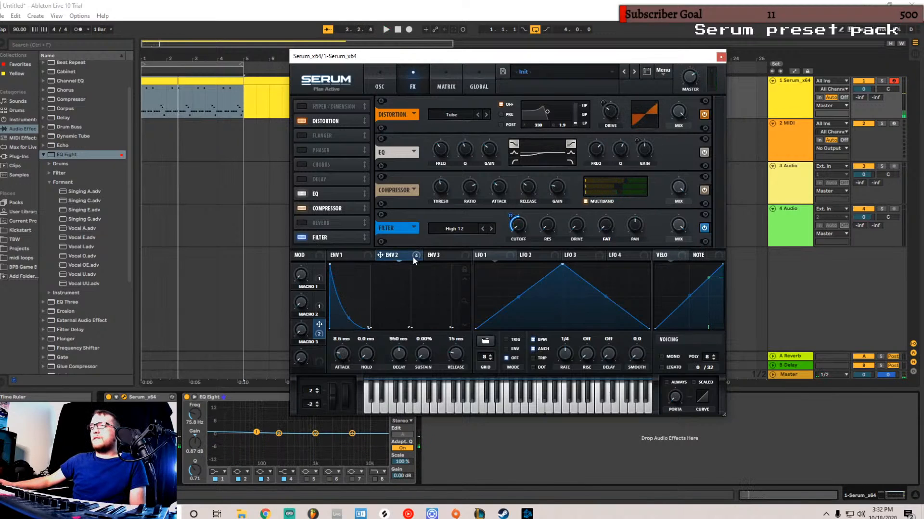
# - Assign Macro 3 to the effects filter's resonance with an amount of 100 and sweep the macro during playback
pyautogui.moveTo(320, 327); pyautogui.dragTo(544, 217)
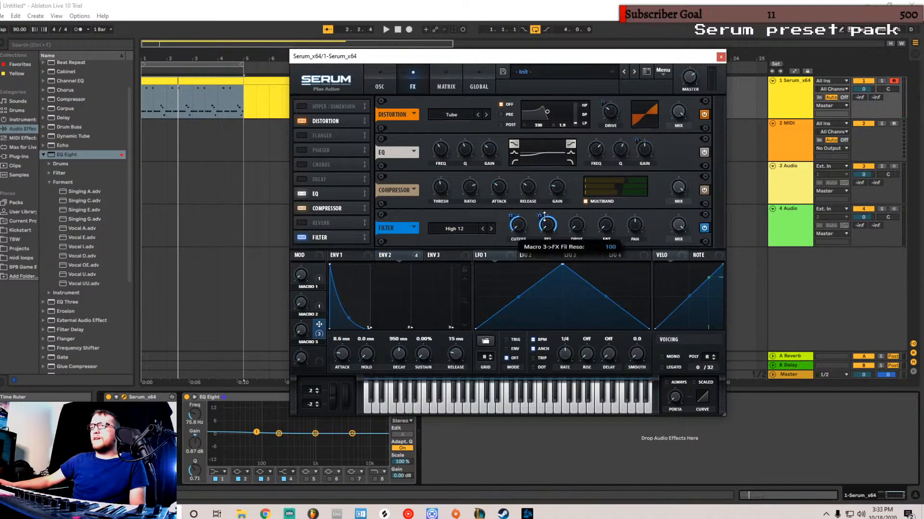
pyautogui.press('space')
pyautogui.moveTo(300, 329); pyautogui.dragTo(345, 207)
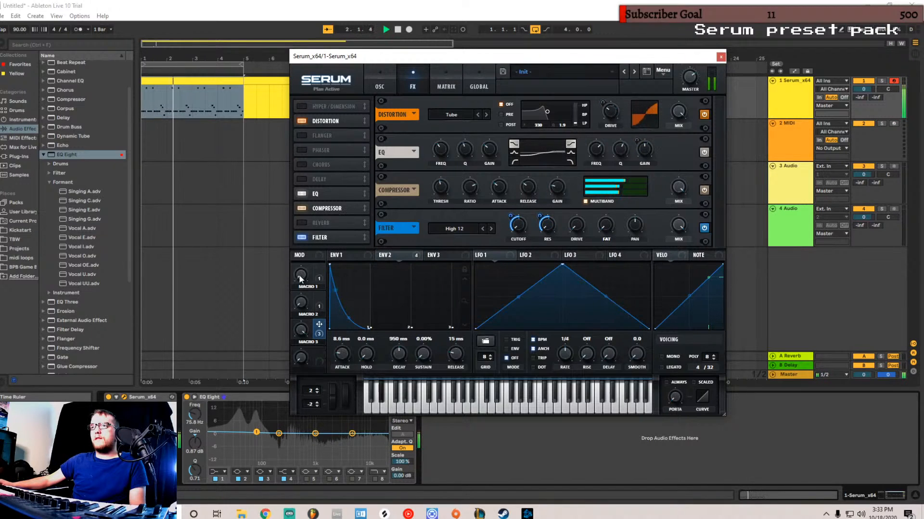
pyautogui.moveTo(297, 329); pyautogui.dragTo(285, 344)
pyautogui.press('space')
# - Close the Serum window and add the sub comb audio effect rack after EQ Eight on the Serum track
pyautogui.click(382, 81)
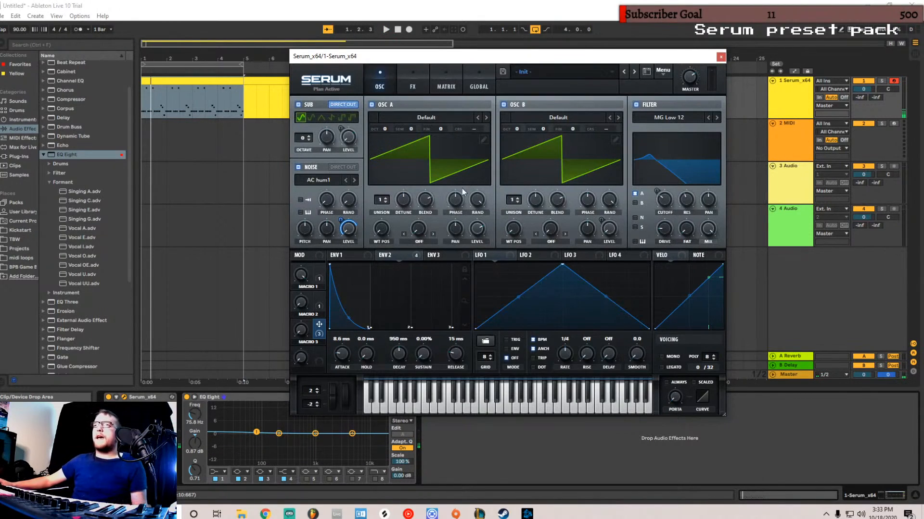
pyautogui.click(720, 57)
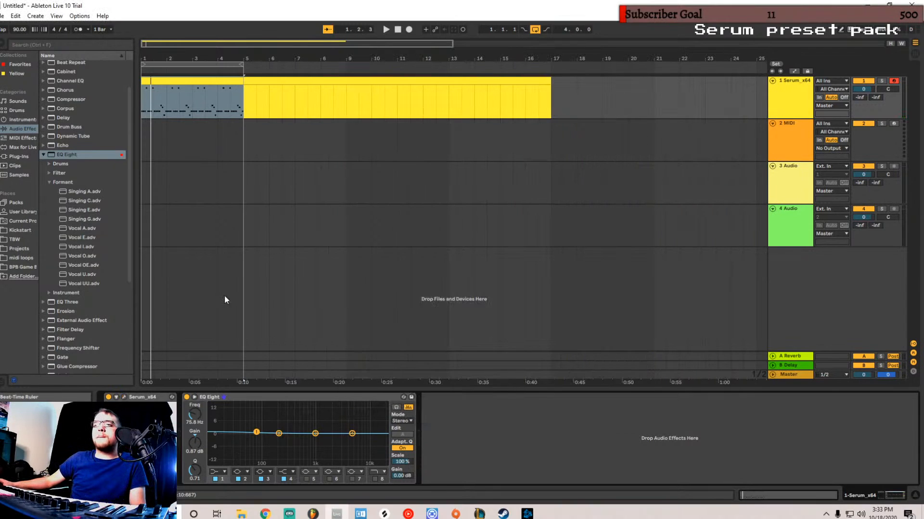
pyautogui.press('space')
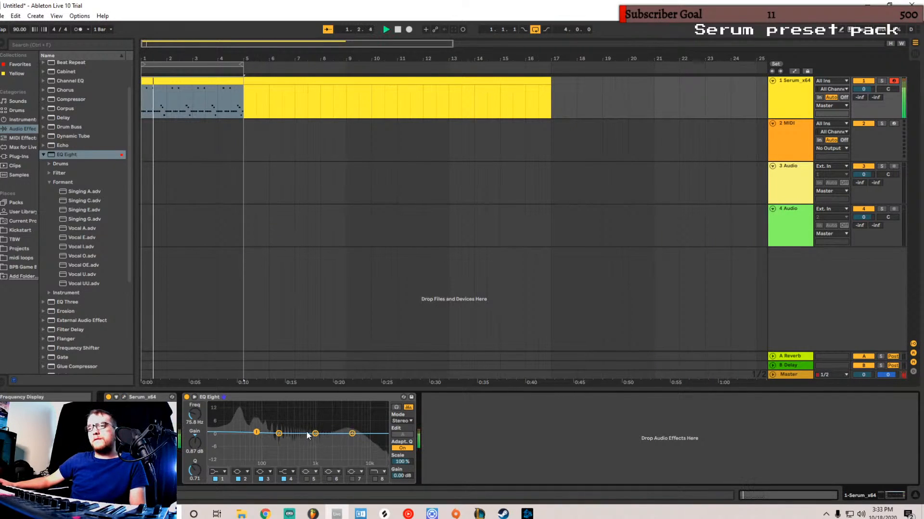
pyautogui.scroll(2, 73, 144)
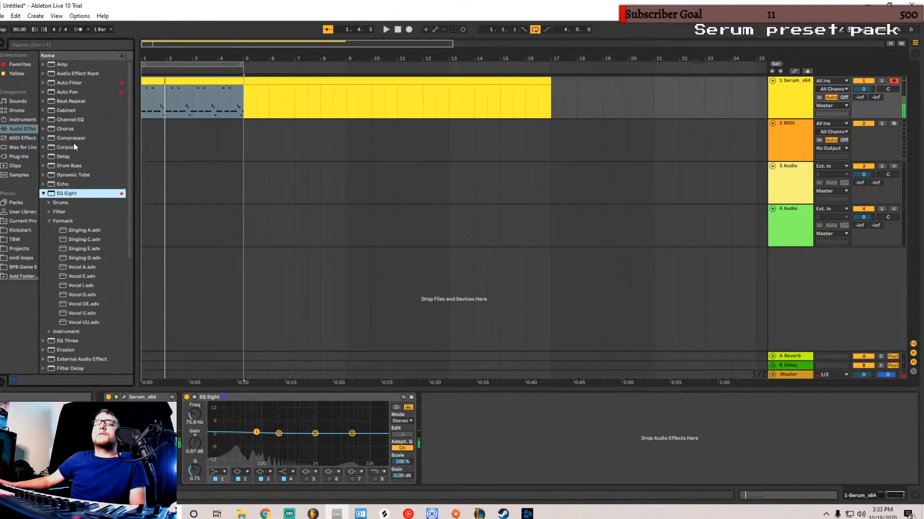
pyautogui.click(45, 83)
pyautogui.click(44, 82)
pyautogui.click(44, 73)
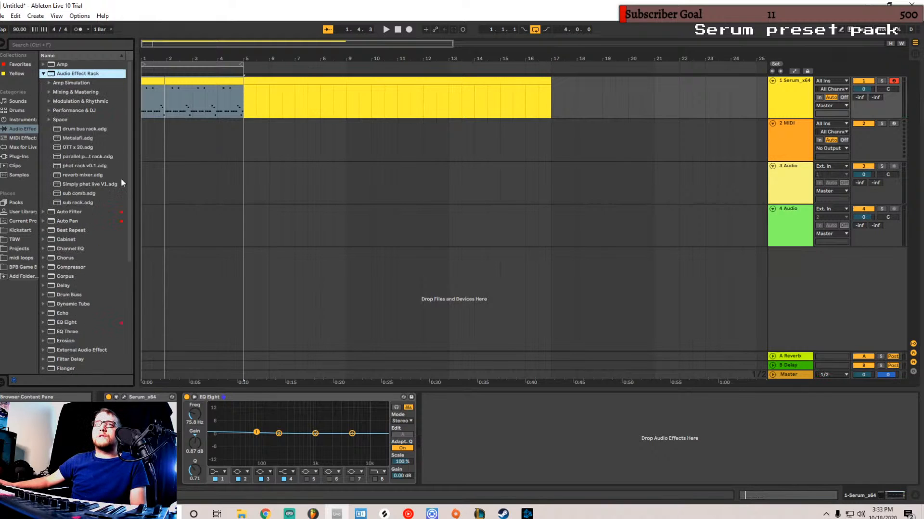
pyautogui.moveTo(79, 193); pyautogui.dragTo(457, 433)
# - Audition the bass through the rack and examine the EQ Three band settings of its top and sub comb chains
pyautogui.press('space')
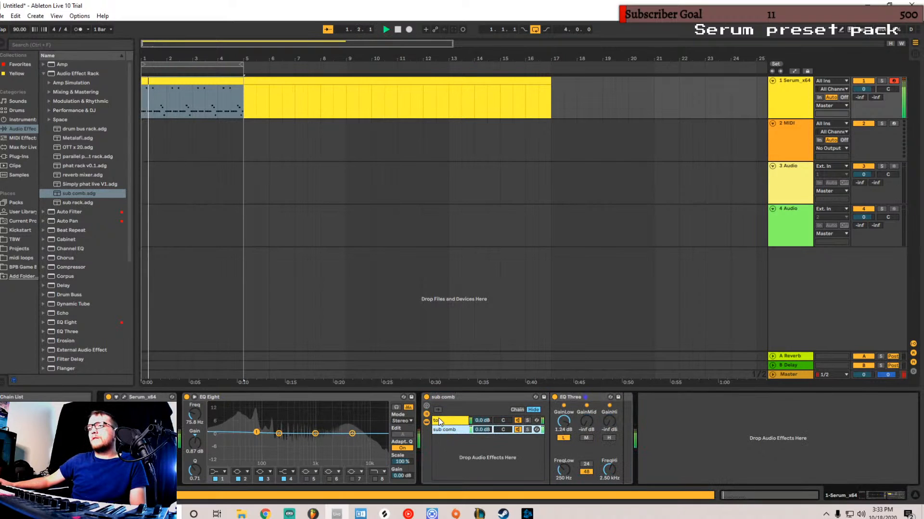
pyautogui.click(439, 420)
pyautogui.click(457, 433)
pyautogui.press('space')
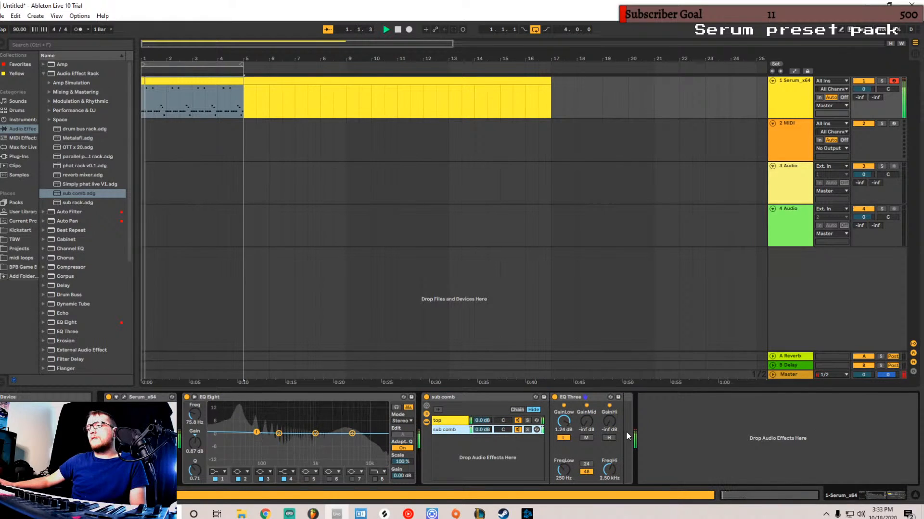
pyautogui.press('space')
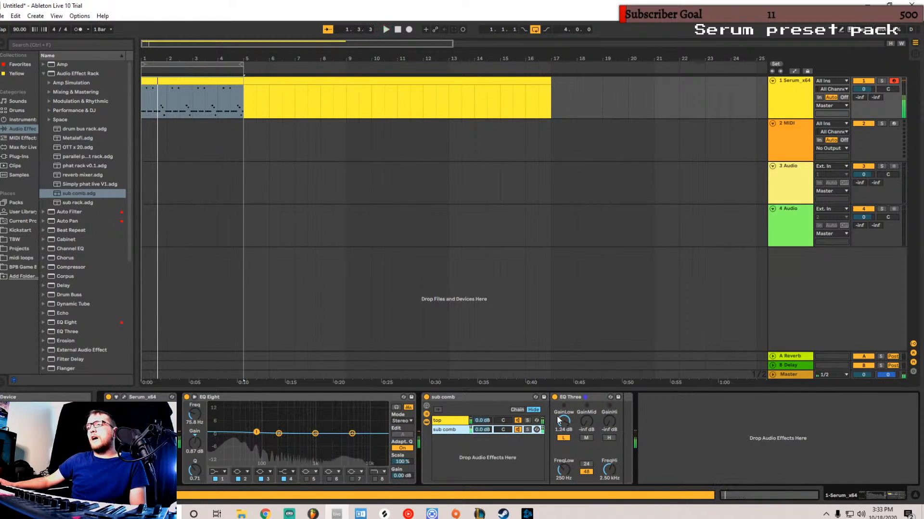
pyautogui.click(446, 421)
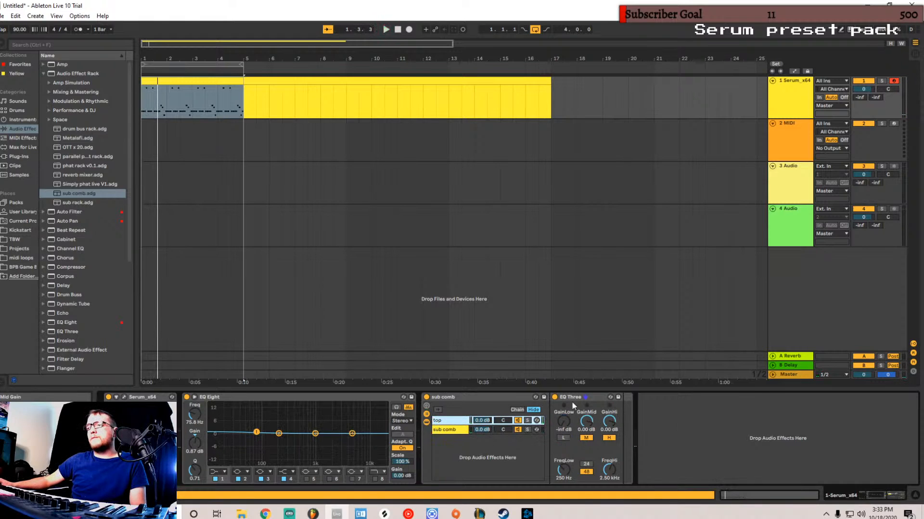
pyautogui.click(450, 430)
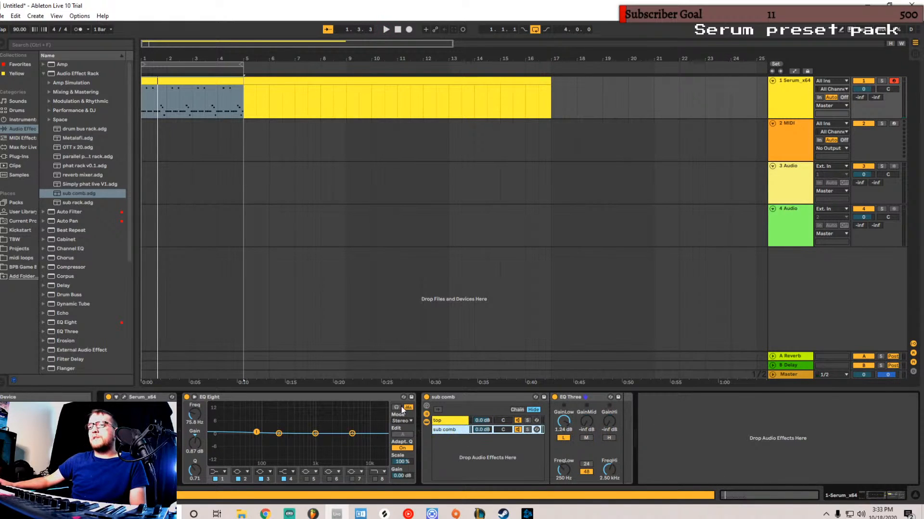
pyautogui.press('space')
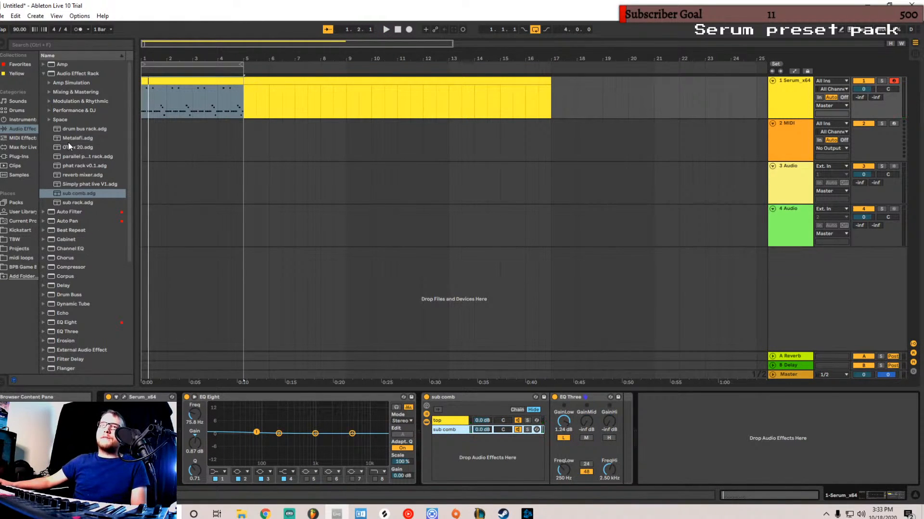
# - Add the Multiband Dynamics OTT preset after EQ Three in the rack's top chain and play the bass
pyautogui.scroll(-6, 75, 305)
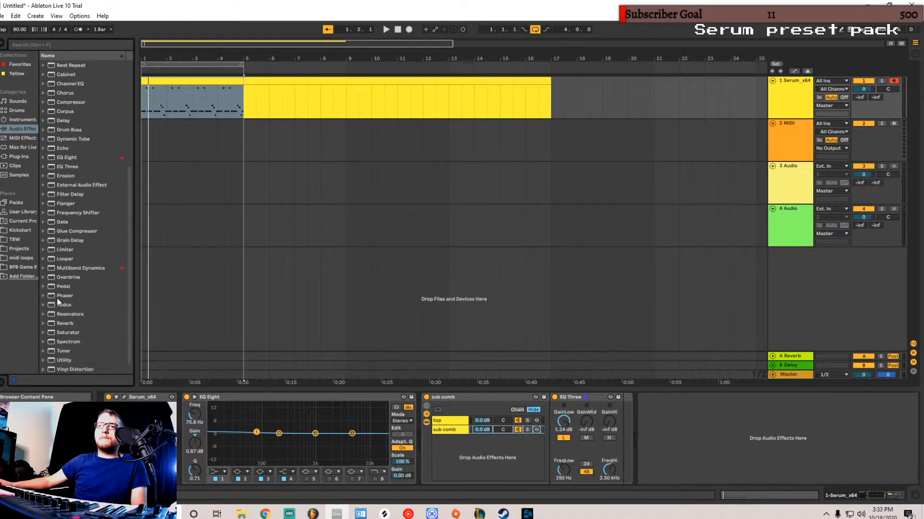
pyautogui.click(463, 425)
pyautogui.scroll(-1, 83, 287)
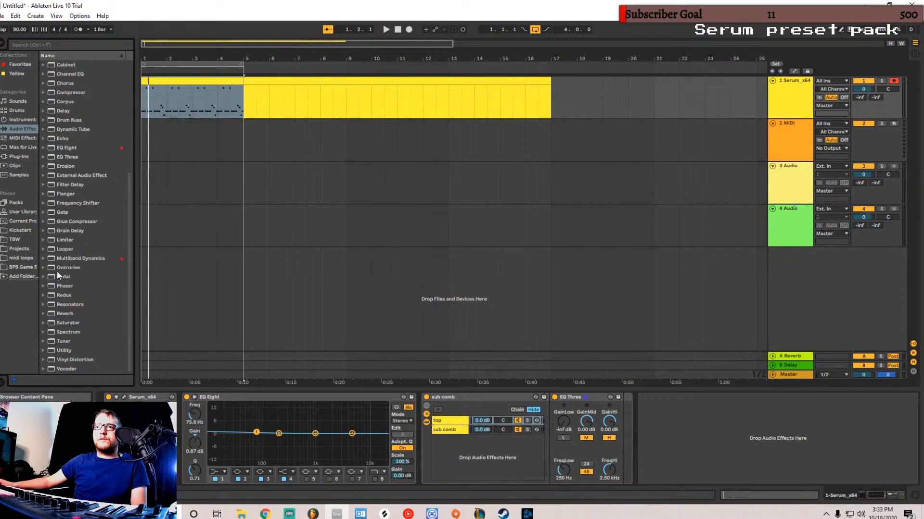
pyautogui.click(44, 258)
pyautogui.click(72, 323)
pyautogui.click(572, 416)
pyautogui.moveTo(573, 420); pyautogui.dragTo(619, 417)
pyautogui.press('space')
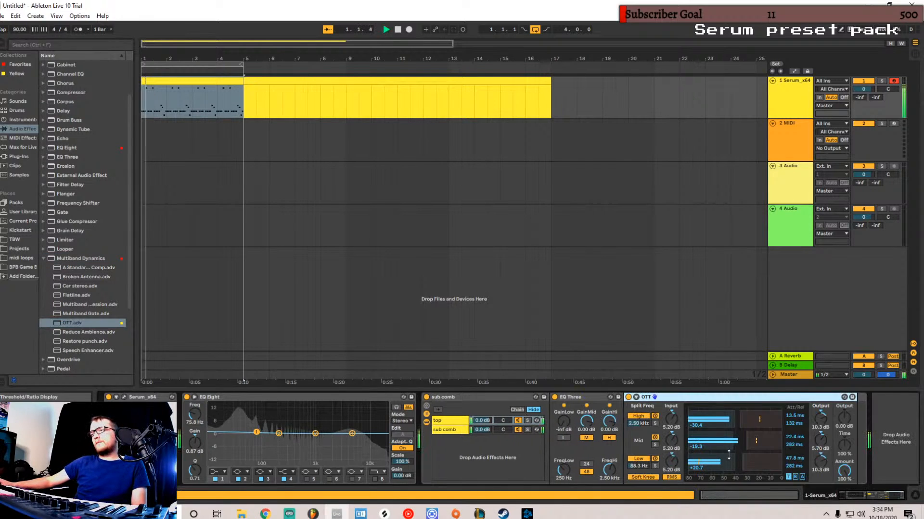
# - Turn off the low band of OTT in the rack's top chain, adjust its low split frequency and play the bass
pyautogui.click(640, 460)
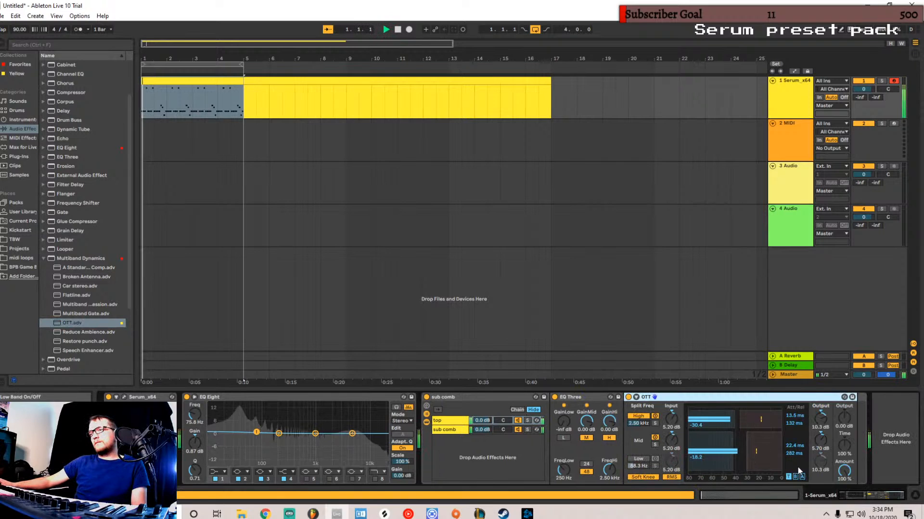
pyautogui.moveTo(640, 465); pyautogui.dragTo(639, 453)
pyautogui.press('space')
pyautogui.press('space')
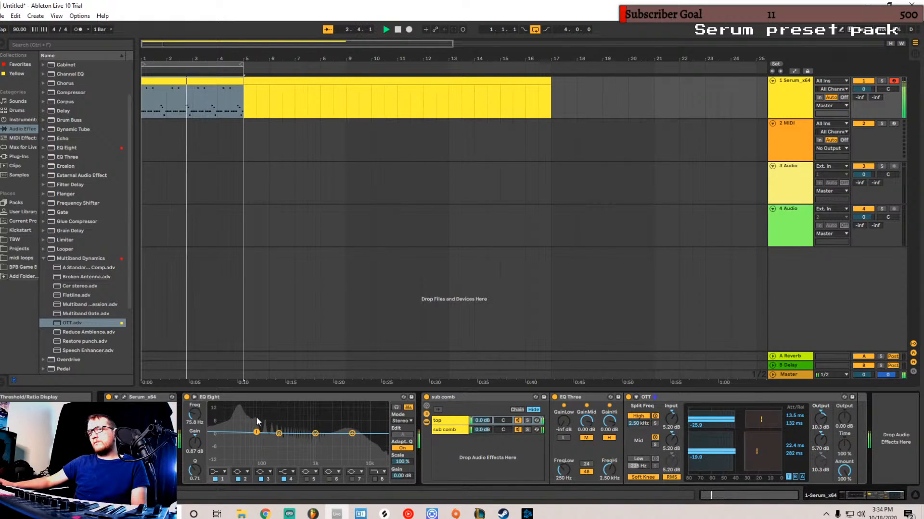
pyautogui.press('space')
pyautogui.press('space')
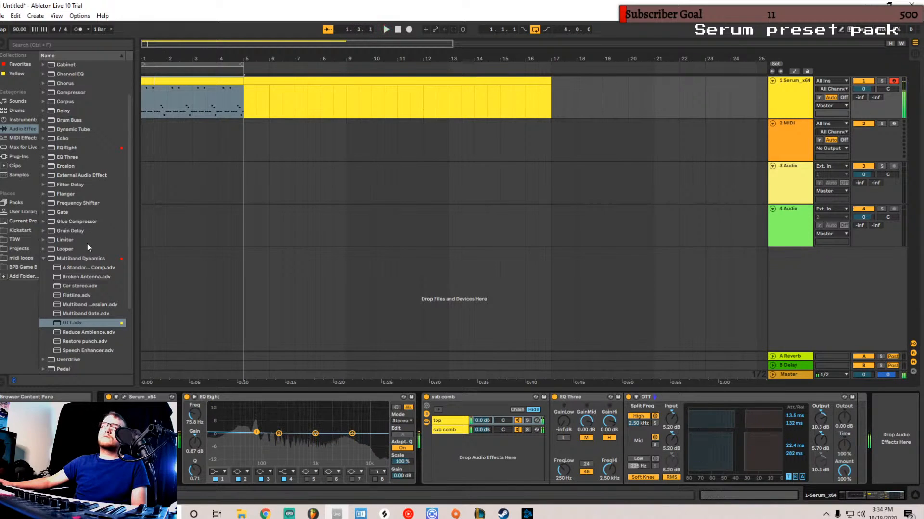
# - Add a Pedal effect after OTT in the rack's top chain and briefly play the bass
pyautogui.scroll(2, 86, 244)
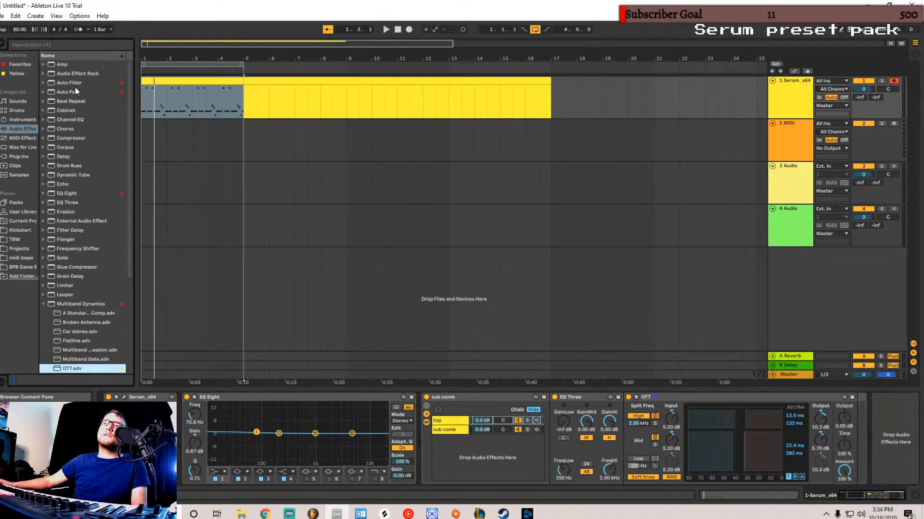
pyautogui.scroll(-1, 73, 135)
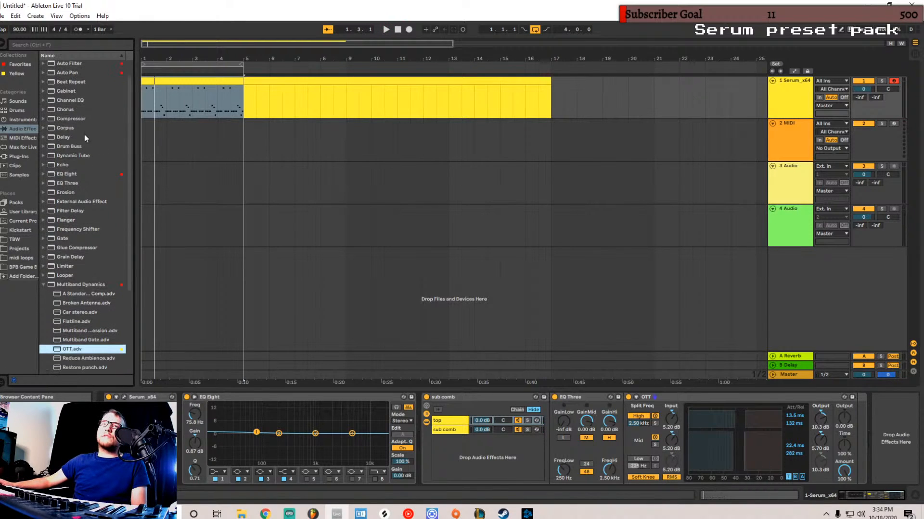
pyautogui.scroll(1, 80, 135)
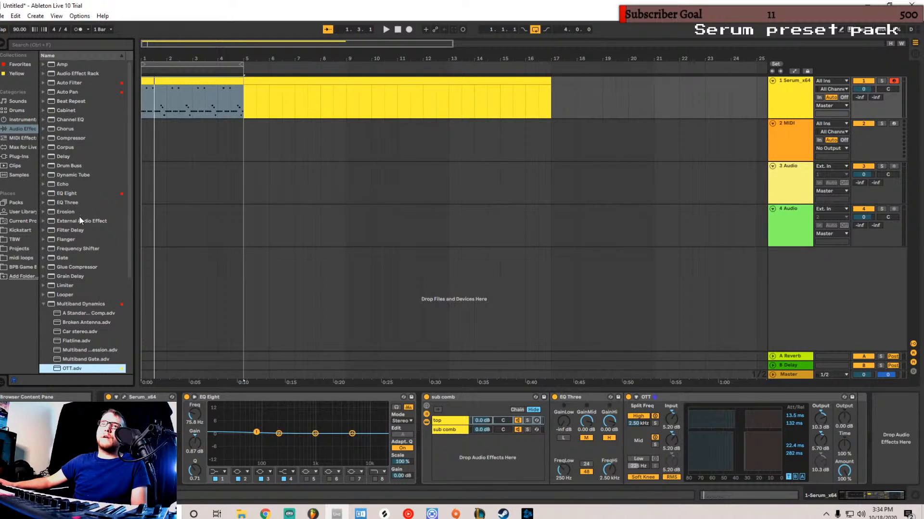
pyautogui.scroll(-1, 81, 270)
pyautogui.scroll(1, 77, 193)
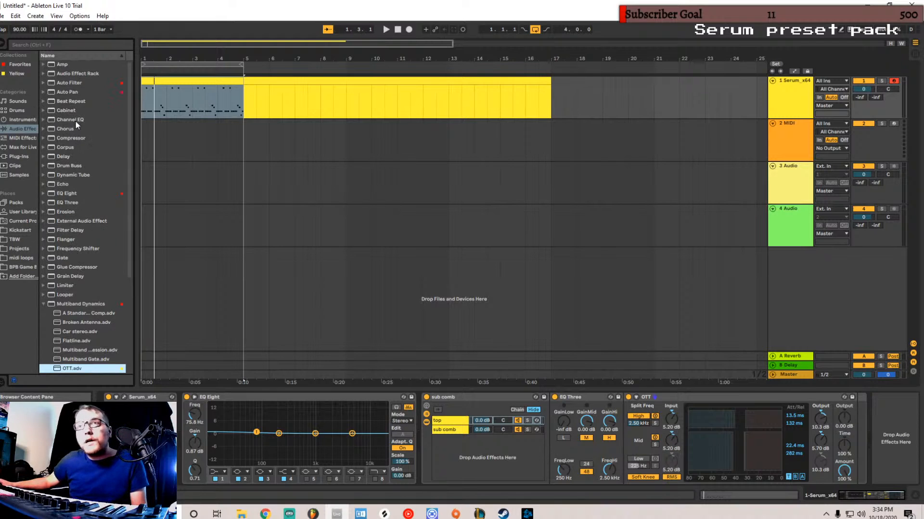
pyautogui.scroll(-5, 77, 127)
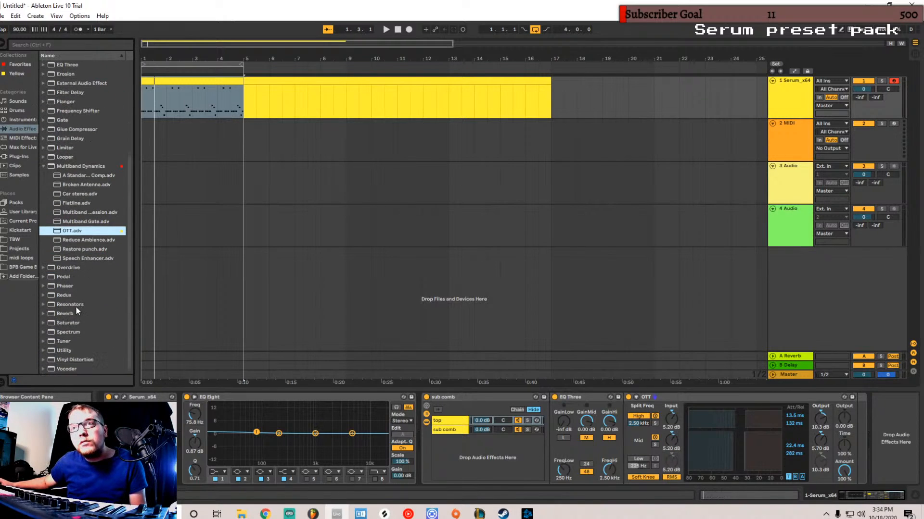
pyautogui.click(60, 278)
pyautogui.moveTo(852, 421); pyautogui.dragTo(854, 424)
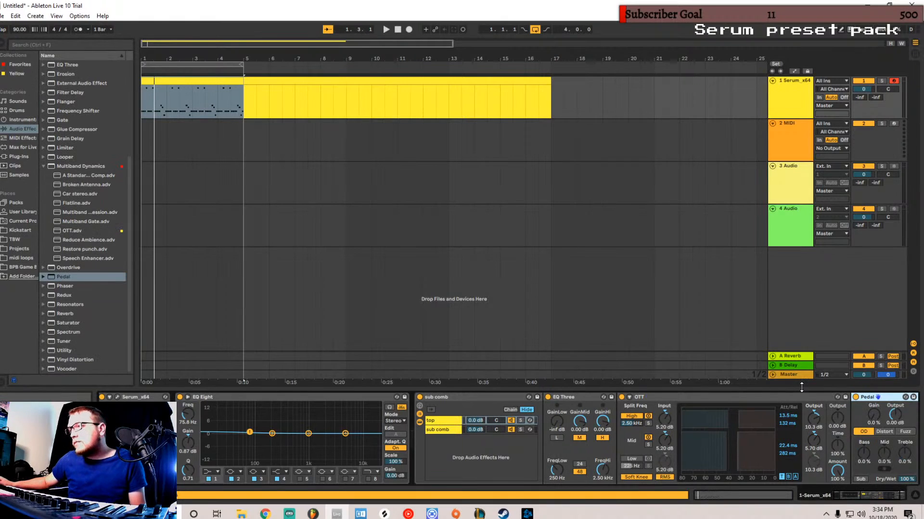
pyautogui.press('space')
pyautogui.press('space')
# - Switch Pedal to Distort mode with Bass at 25%, Mid at -27% and Treble at 25%
pyautogui.click(884, 432)
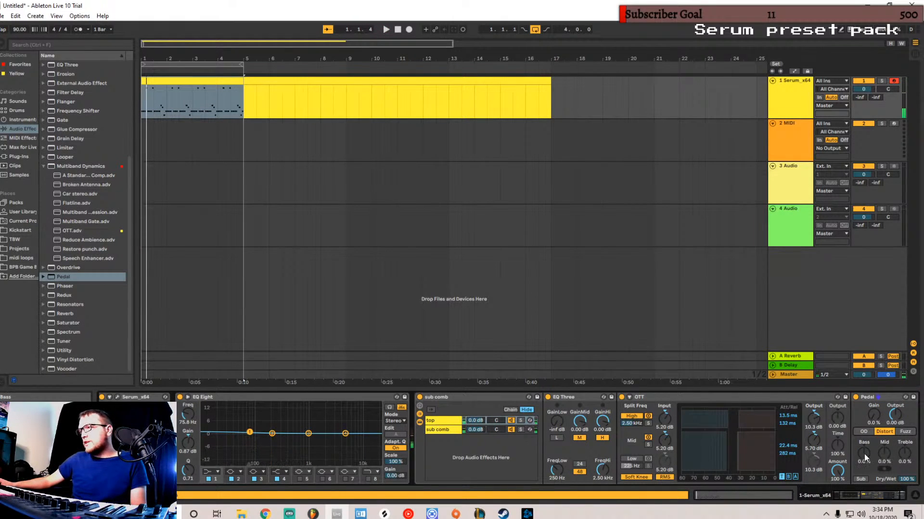
pyautogui.moveTo(865, 454); pyautogui.dragTo(884, 478)
pyautogui.press('space')
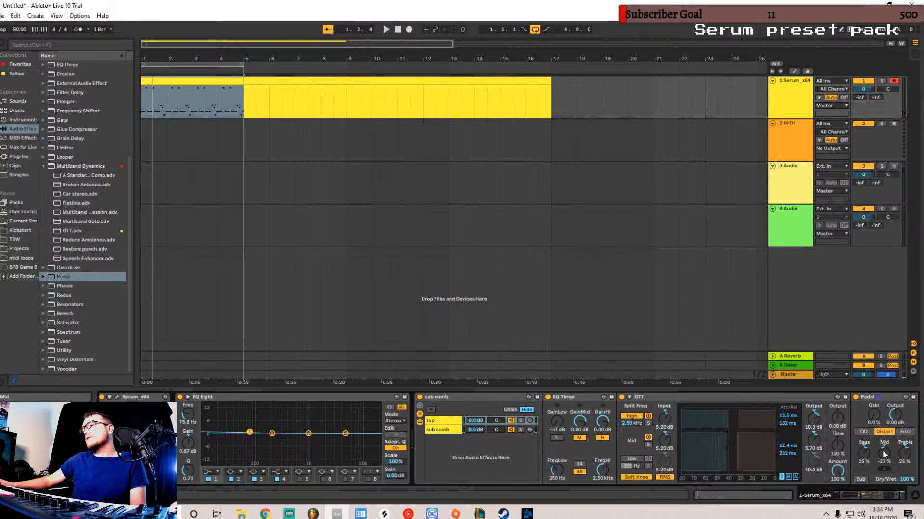
# - Try Pedal between EQ Eight and the sub comb rack, tuning Bass to 33%, Mid to -32% and Treble to 33% during playback
pyautogui.moveTo(868, 397)
pyautogui.mouseDown()
pyautogui.moveTo(443, 424)
pyautogui.moveTo(412, 415)
pyautogui.mouseUp()
pyautogui.press('space')
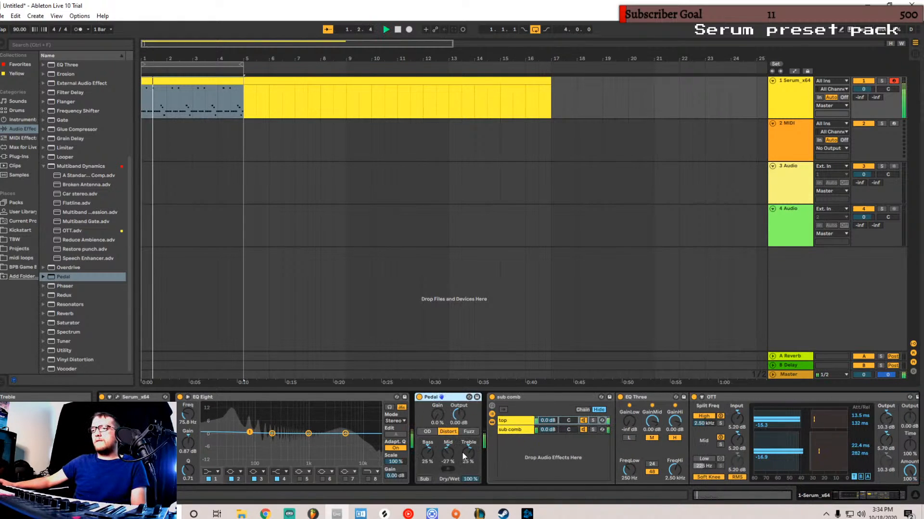
pyautogui.moveTo(447, 451)
pyautogui.mouseDown()
pyautogui.moveTo(468, 452)
pyautogui.moveTo(429, 450)
pyautogui.mouseUp()
pyautogui.press('space')
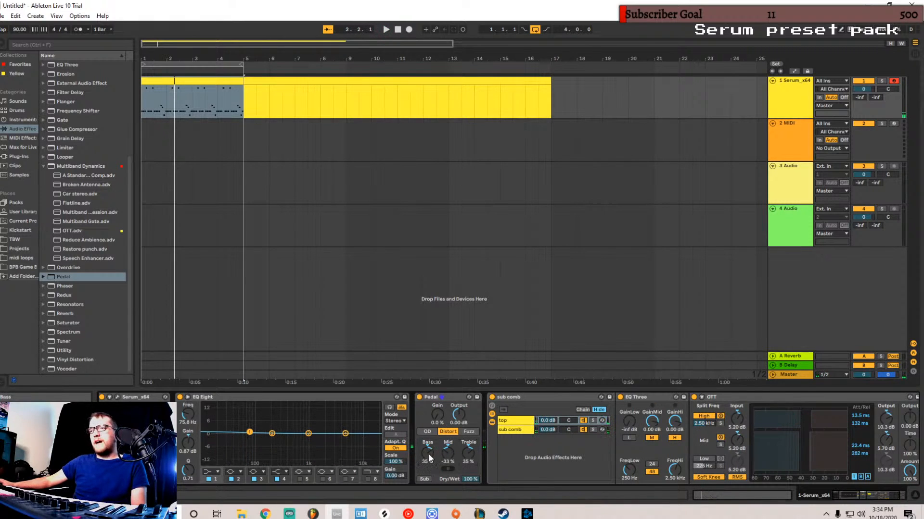
pyautogui.press('space')
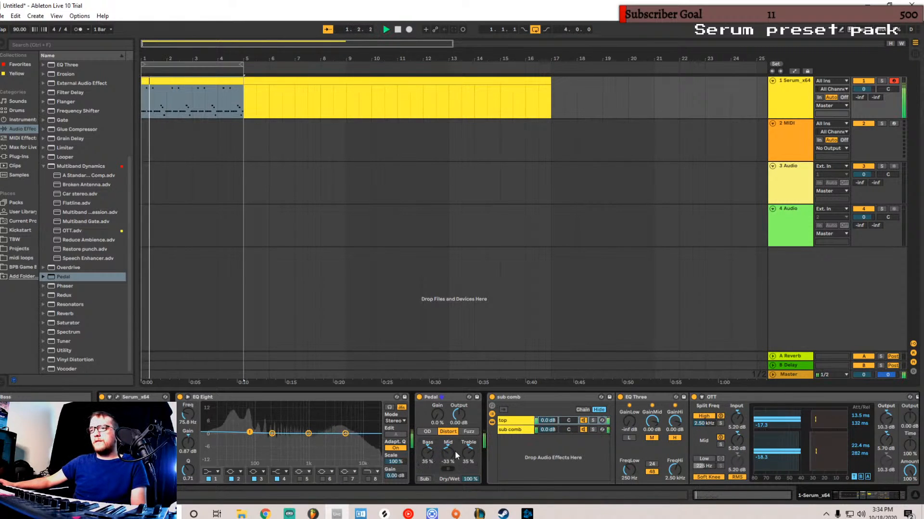
pyautogui.moveTo(449, 447); pyautogui.dragTo(427, 486)
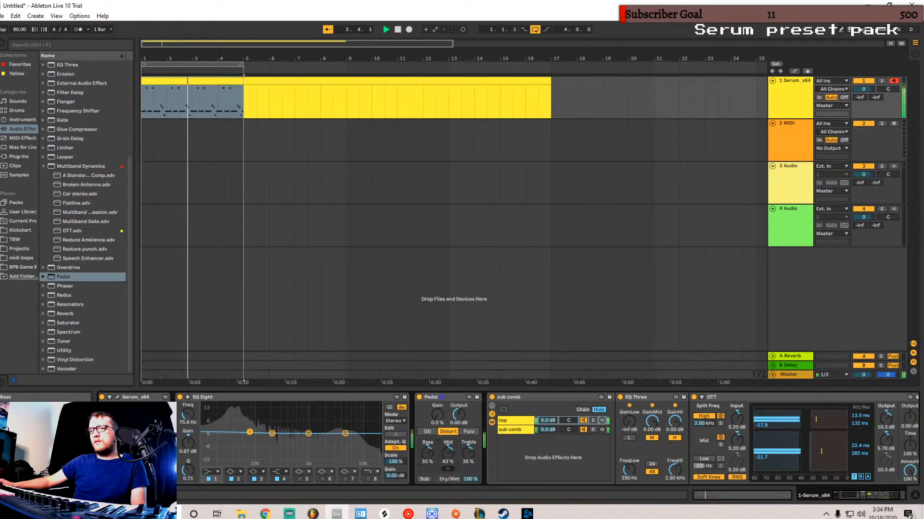
pyautogui.moveTo(448, 455)
pyautogui.mouseDown()
pyautogui.moveTo(448, 480)
pyautogui.moveTo(469, 451)
pyautogui.moveTo(469, 463)
pyautogui.moveTo(450, 454)
pyautogui.mouseUp()
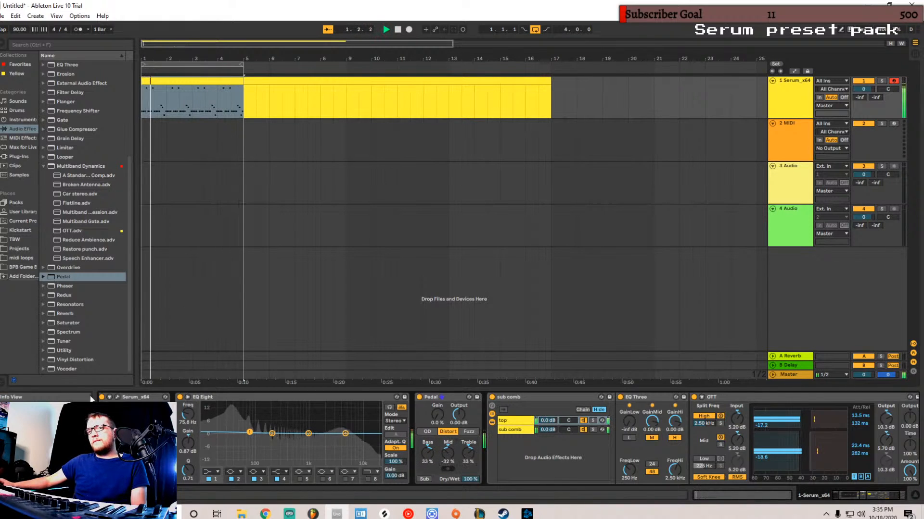
pyautogui.press('space')
# - Open Serum, sweep Macro 1 and Macro 2 while the distorted bass plays, and close the Serum window
pyautogui.click(117, 397)
pyautogui.moveTo(302, 299); pyautogui.dragTo(303, 294)
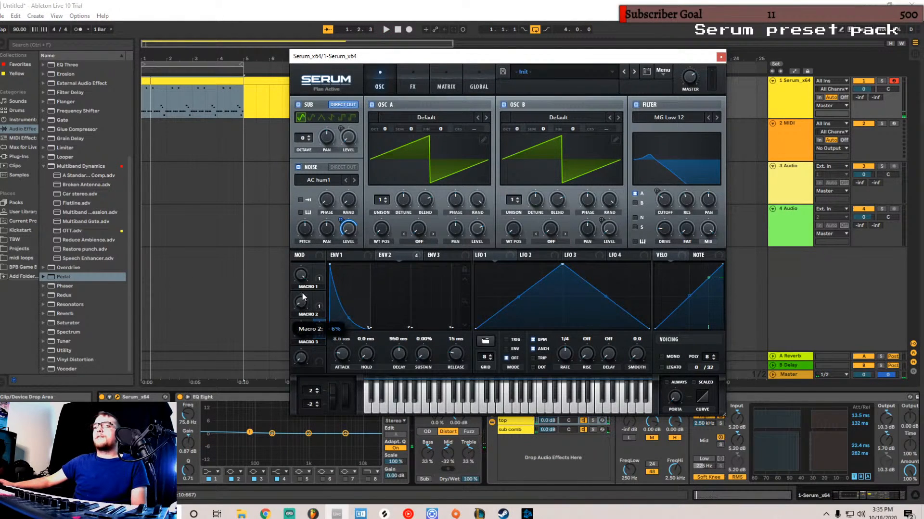
pyautogui.moveTo(328, 232); pyautogui.dragTo(348, 169)
pyautogui.press('space')
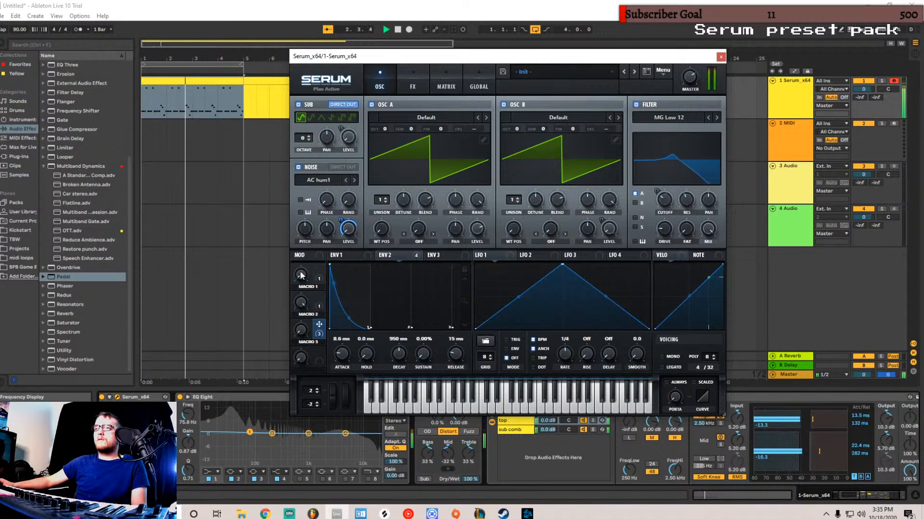
pyautogui.moveTo(304, 276); pyautogui.dragTo(353, 134)
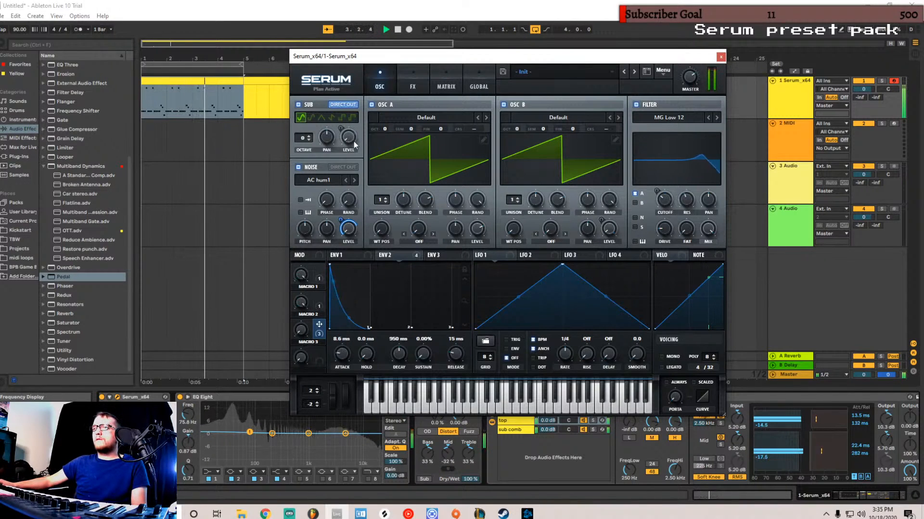
pyautogui.moveTo(301, 302); pyautogui.dragTo(303, 424)
pyautogui.moveTo(304, 278); pyautogui.dragTo(293, 484)
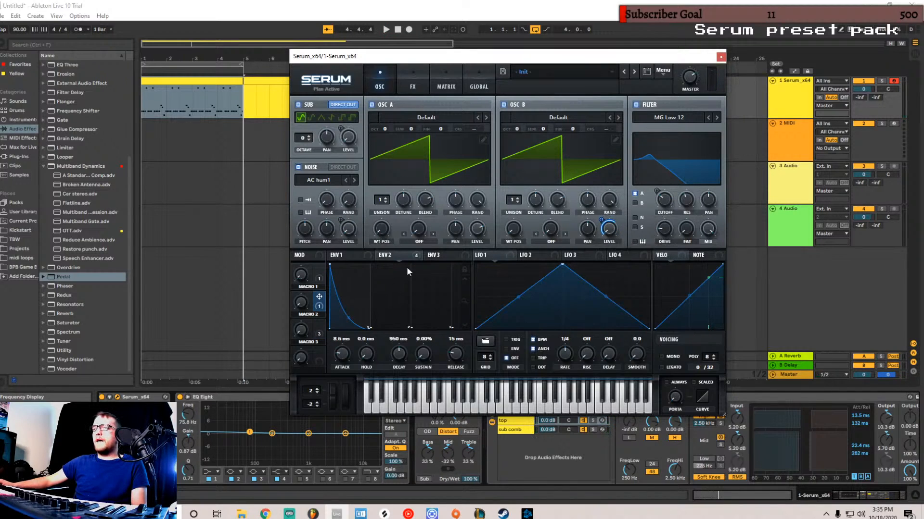
pyautogui.press('space')
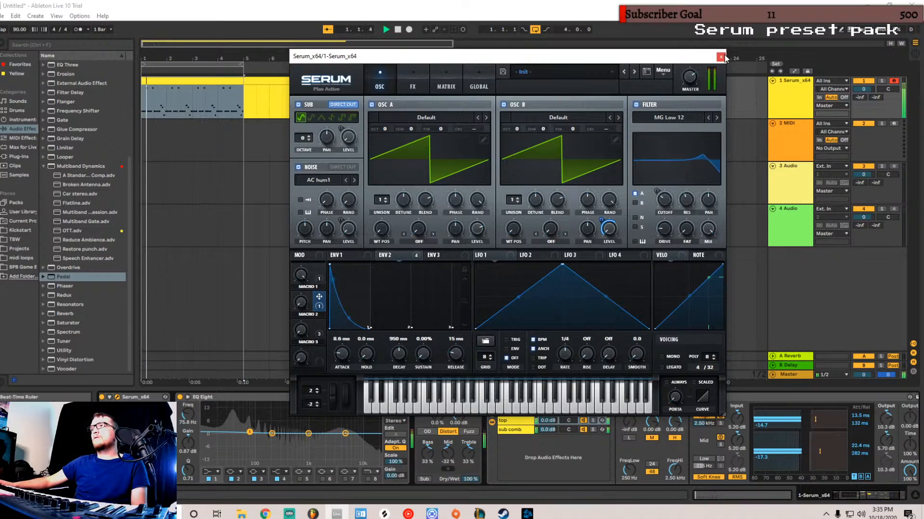
pyautogui.click(721, 56)
pyautogui.click(117, 397)
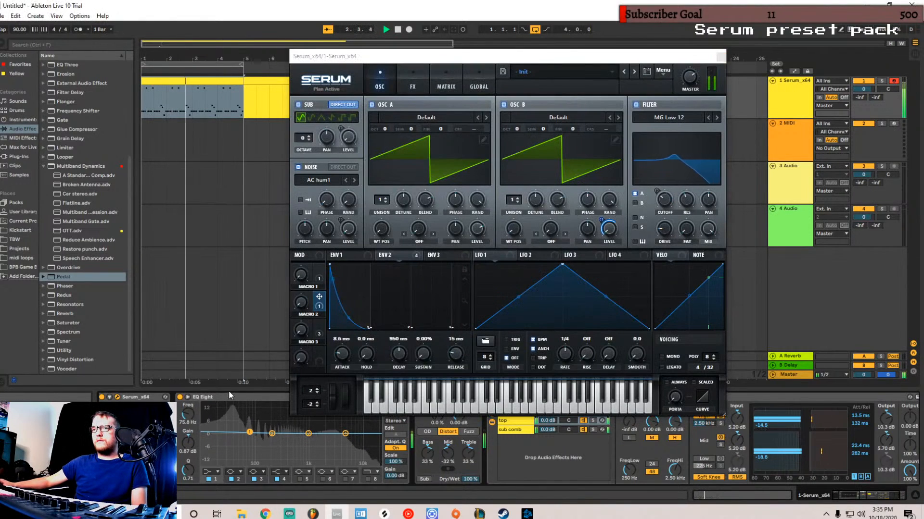
pyautogui.click(720, 57)
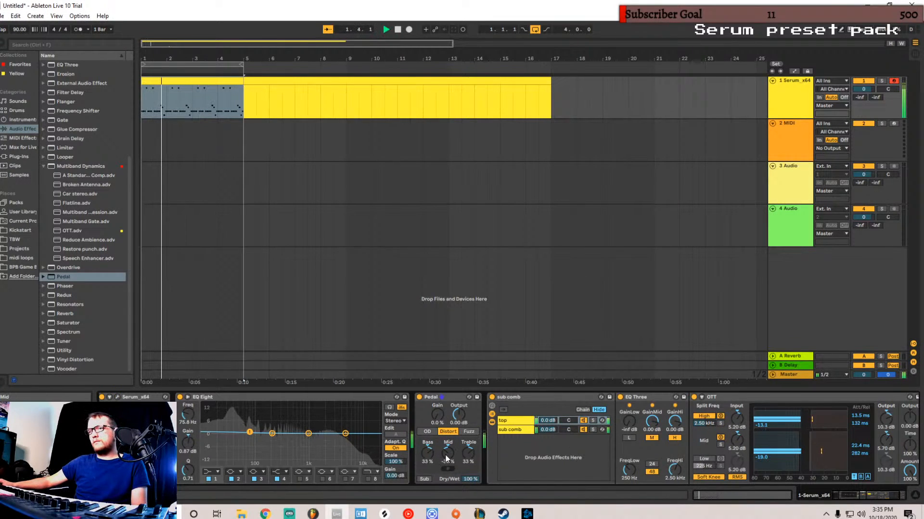
# - Move Pedal to after OTT in the rack's top chain and set its Bass to -40%, Mid to 37% and Treble to 48% while auditioning
pyautogui.click(441, 399)
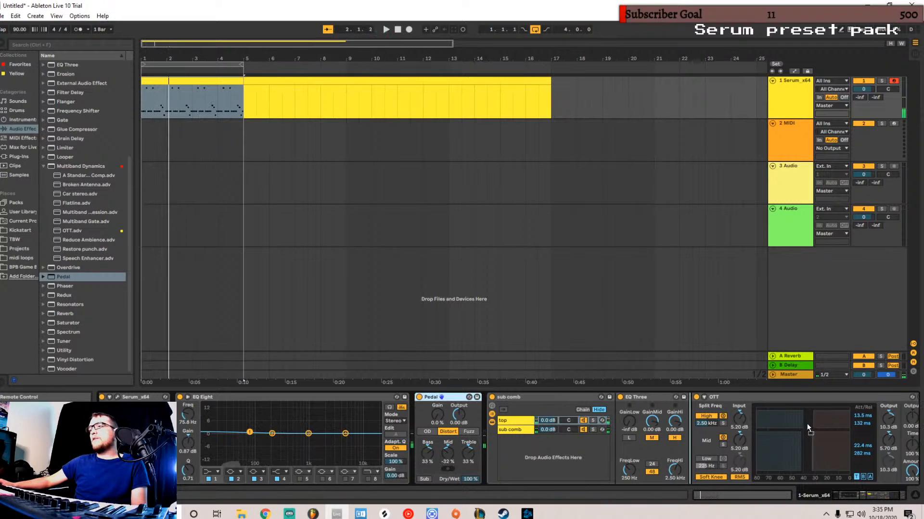
pyautogui.moveTo(682, 402); pyautogui.dragTo(857, 411)
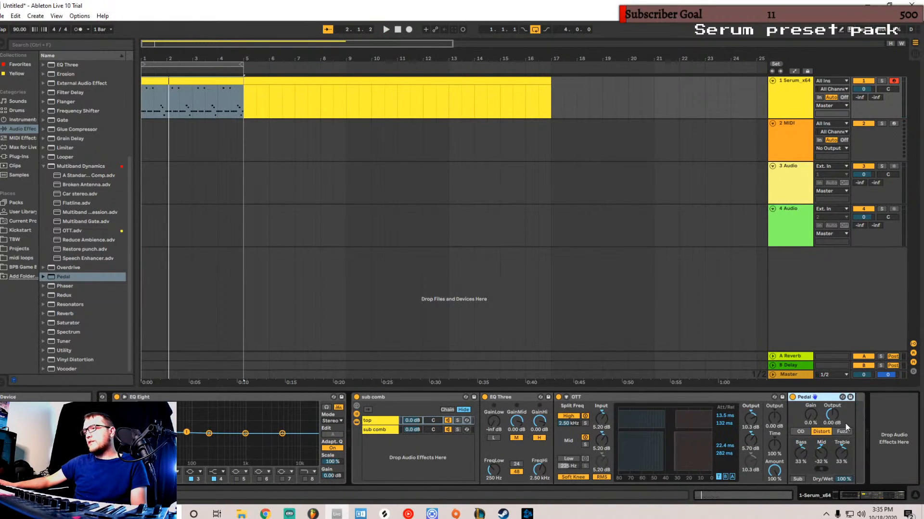
pyautogui.press('space')
pyautogui.moveTo(801, 451); pyautogui.dragTo(821, 422)
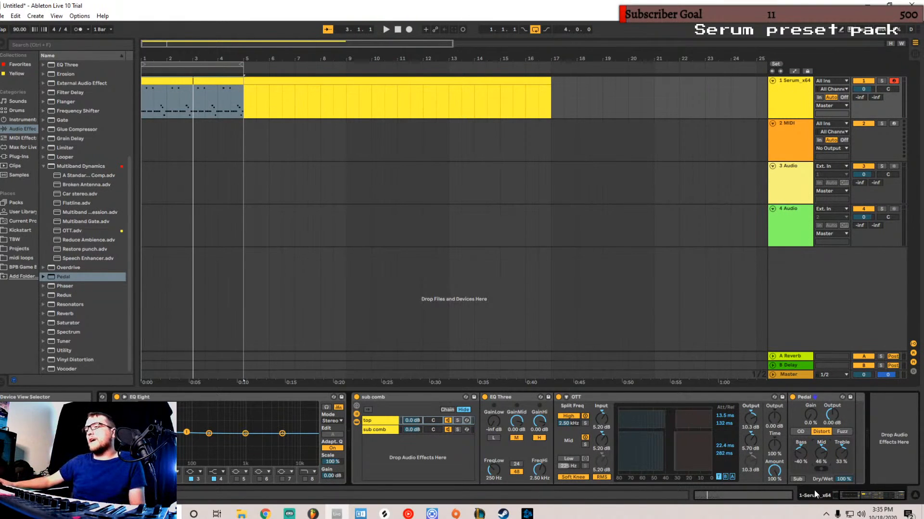
pyautogui.press('space')
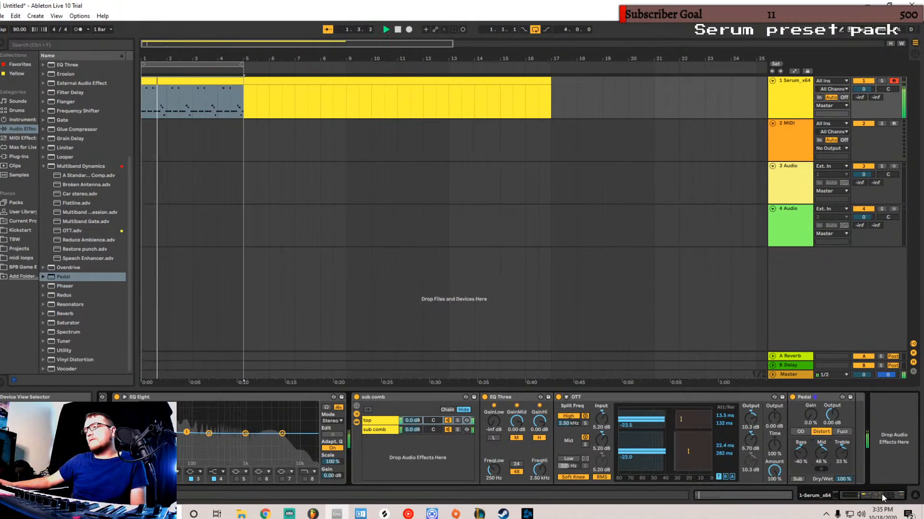
pyautogui.press('space')
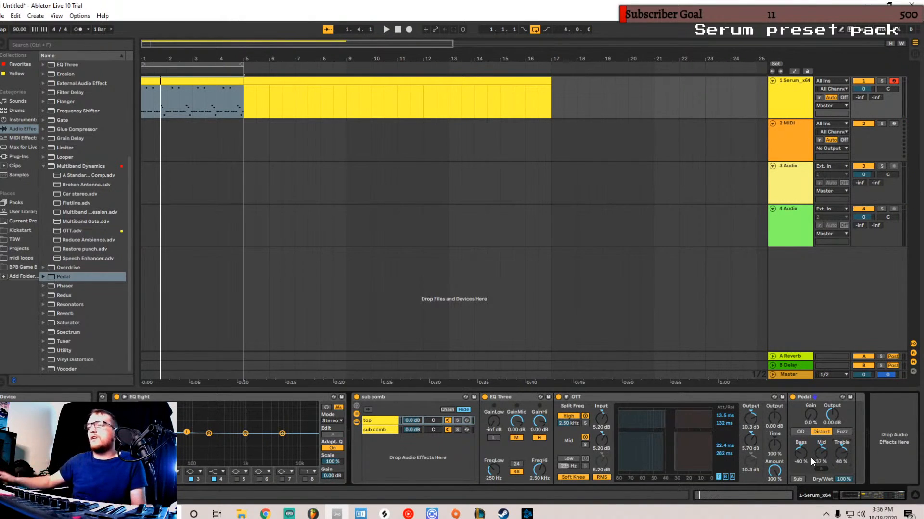
pyautogui.press('space')
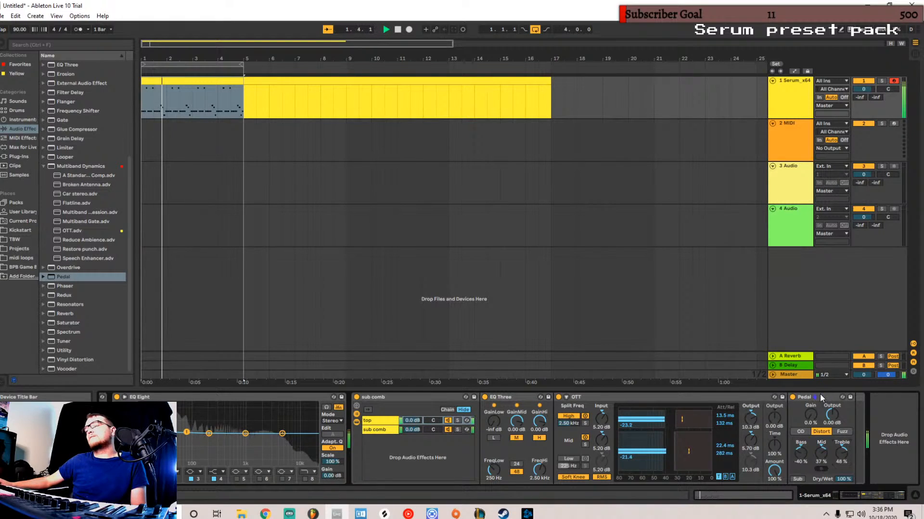
pyautogui.press('space')
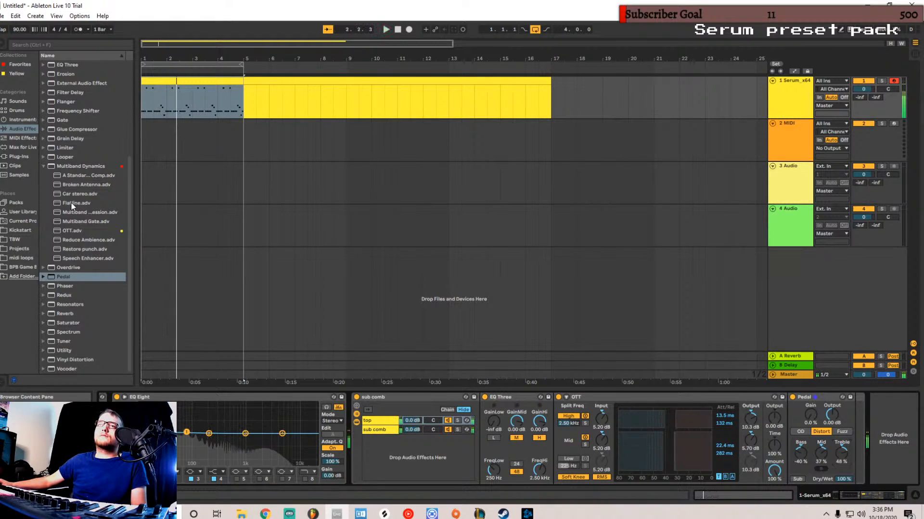
# - Add an EQ Eight after Pedal in the rack's top chain
pyautogui.scroll(4, 68, 152)
pyautogui.moveTo(75, 171)
pyautogui.mouseDown()
pyautogui.moveTo(433, 336)
pyautogui.moveTo(868, 443)
pyautogui.moveTo(852, 442)
pyautogui.mouseUp()
pyautogui.press('space')
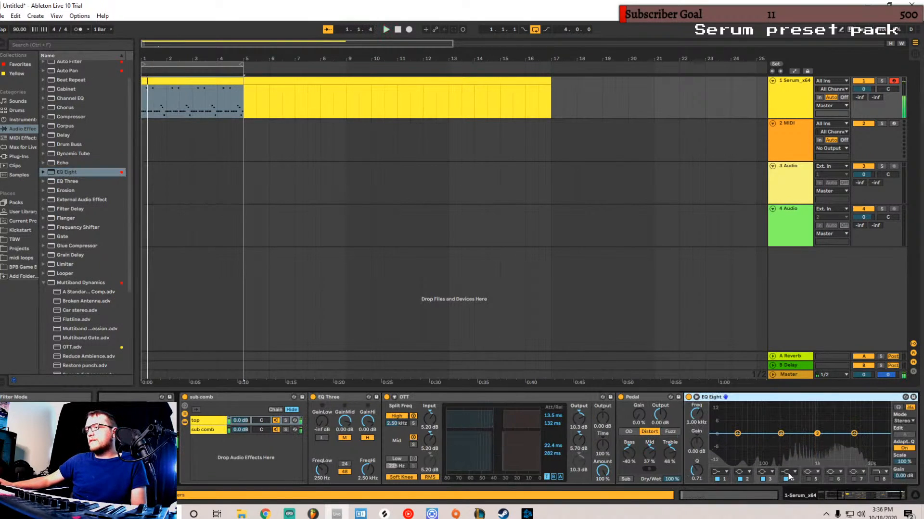
# - Make band 1 of the new EQ Eight a low-cut filter at 539 Hz with Q 0.56 while playing the bass
pyautogui.click(720, 472)
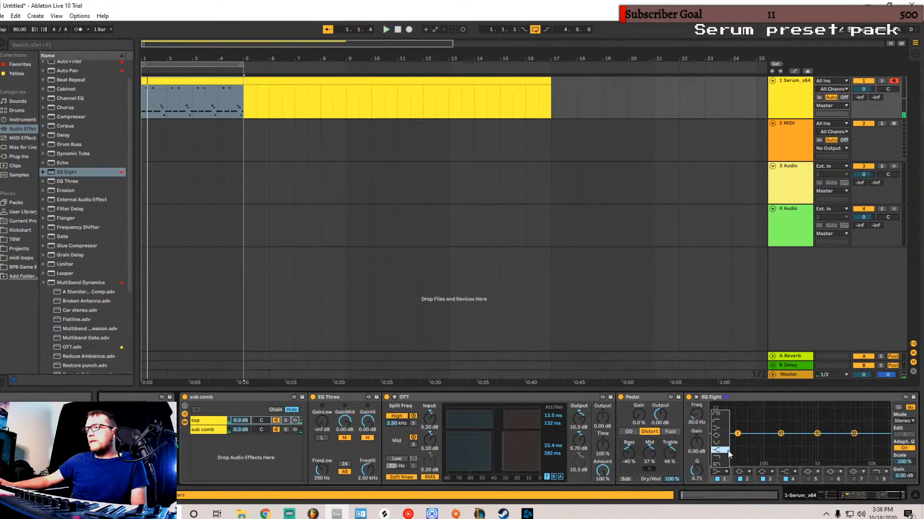
pyautogui.click(724, 426)
pyautogui.press('space')
pyautogui.moveTo(771, 443); pyautogui.dragTo(796, 444)
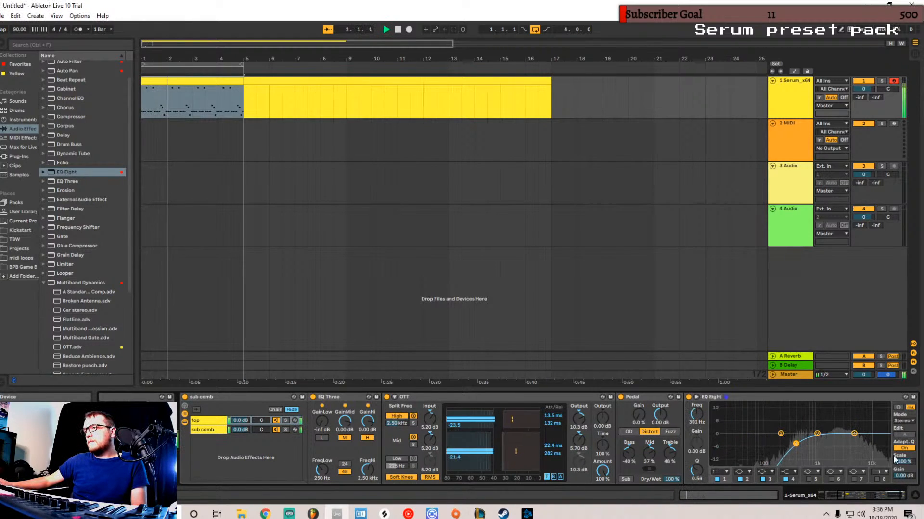
pyautogui.moveTo(796, 443); pyautogui.dragTo(803, 444)
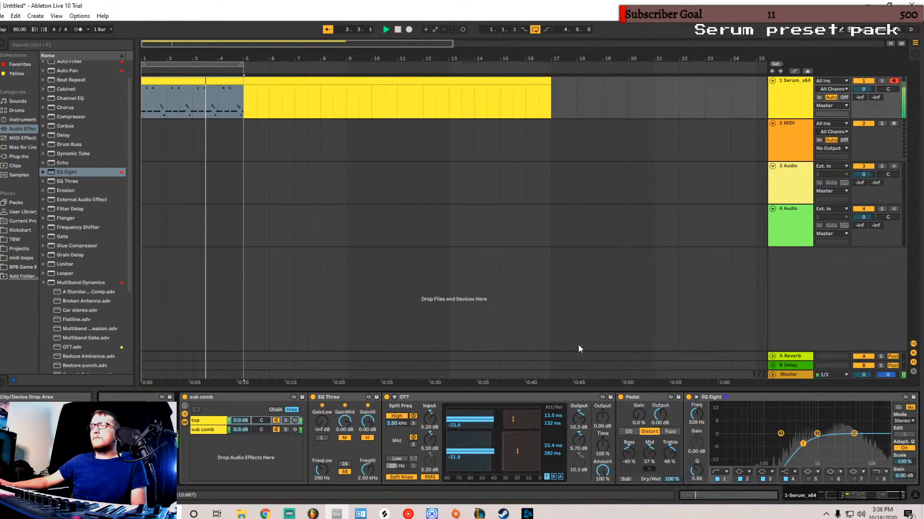
pyautogui.press('space')
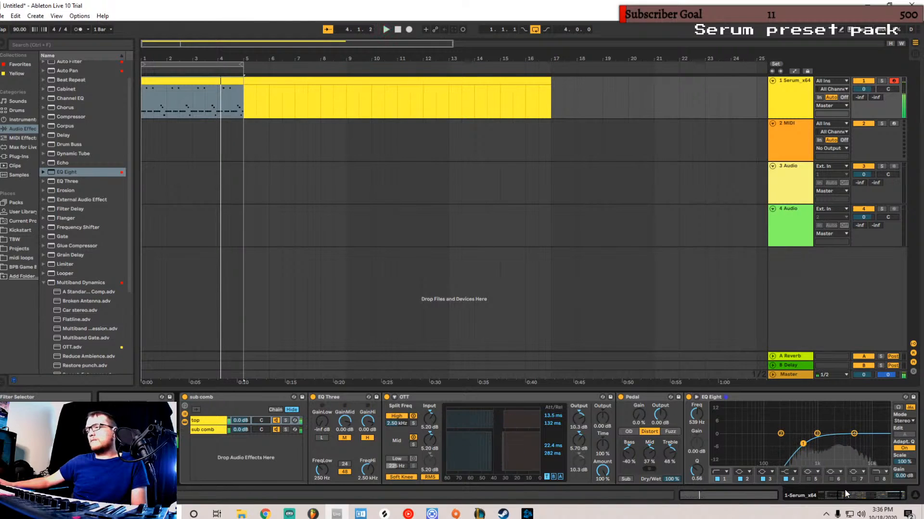
# - Add a Glue Compressor after the EQ Eight at the end of the rack's top chain
pyautogui.moveTo(845, 495); pyautogui.dragTo(922, 503)
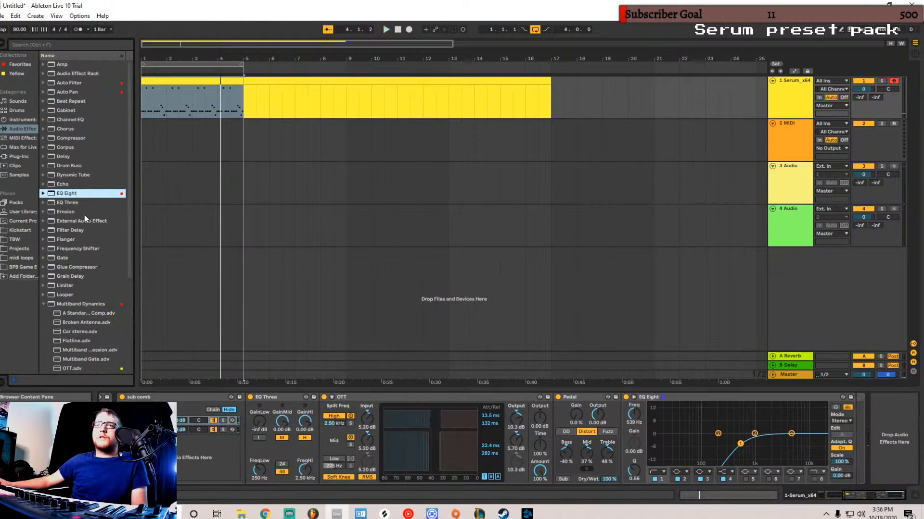
pyautogui.scroll(-5, 82, 209)
pyautogui.scroll(6, 77, 316)
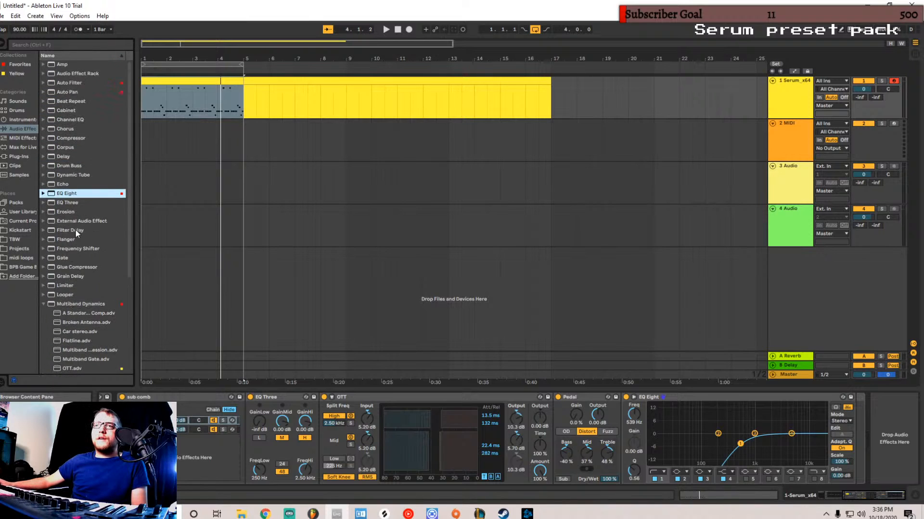
pyautogui.moveTo(66, 267); pyautogui.dragTo(867, 437)
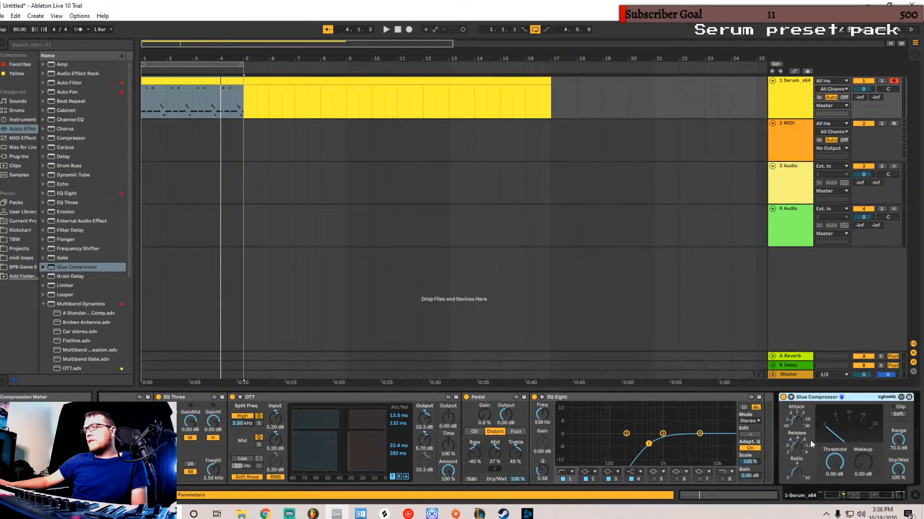
# - Set the Glue Compressor's Threshold to -15.2 dB and OTT's master Output to 3.90 dB while auditioning the bass loop
pyautogui.press('space')
pyautogui.click(797, 446)
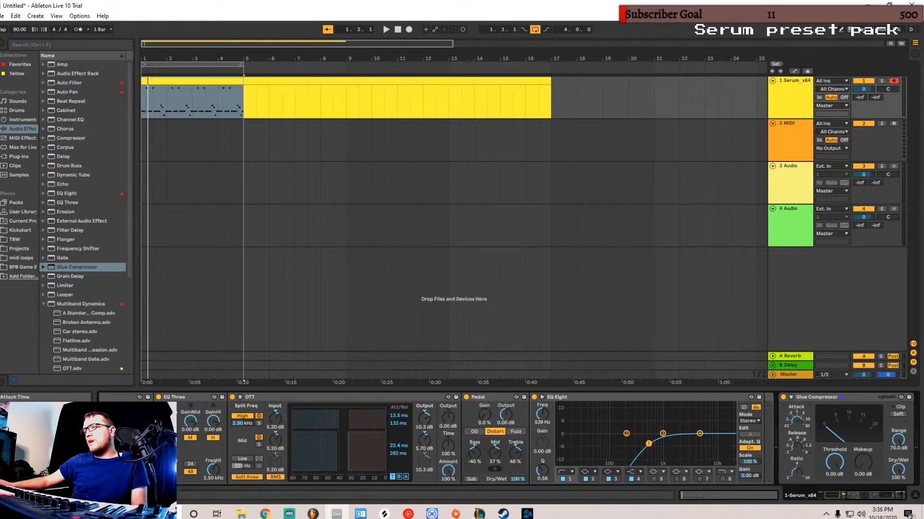
pyautogui.press('space')
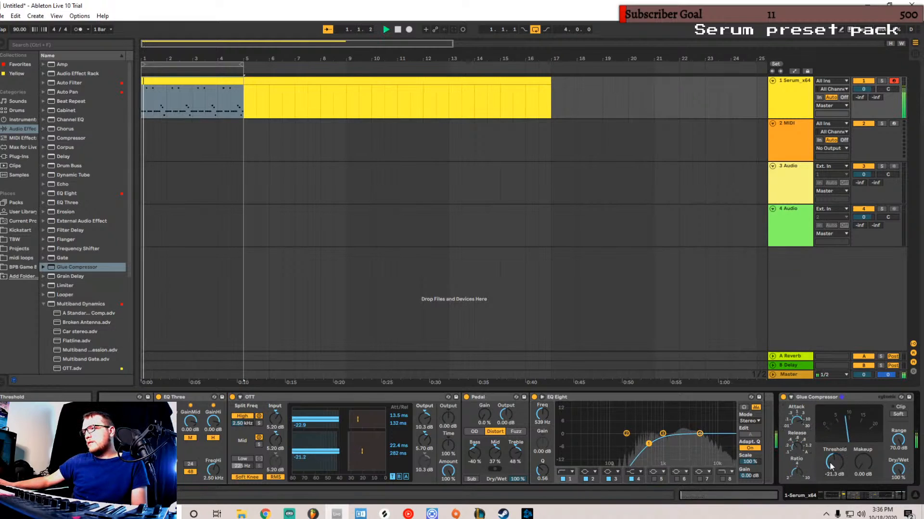
pyautogui.moveTo(834, 462); pyautogui.dragTo(834, 464)
pyautogui.press('space')
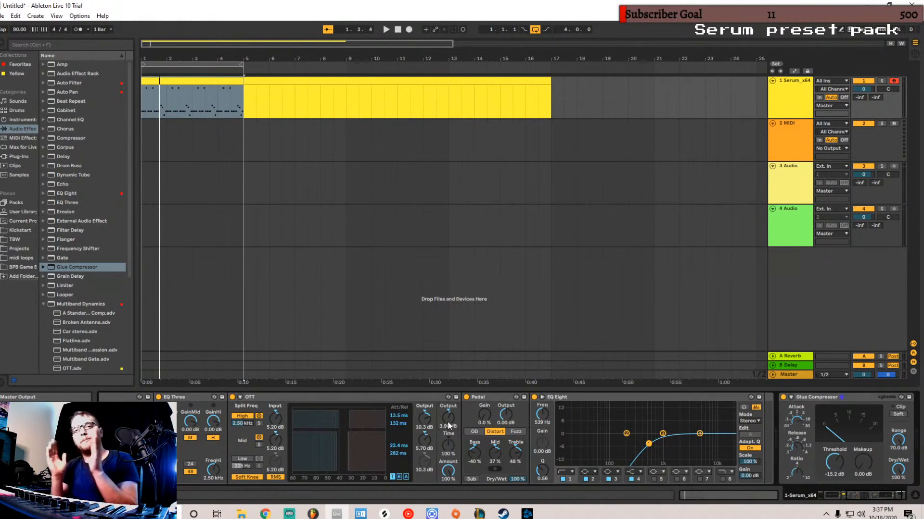
pyautogui.press('space')
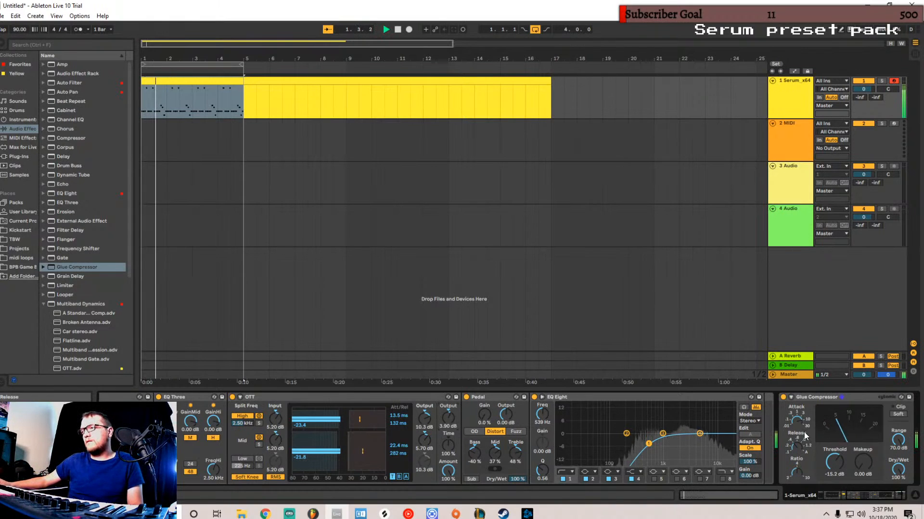
pyautogui.press('space')
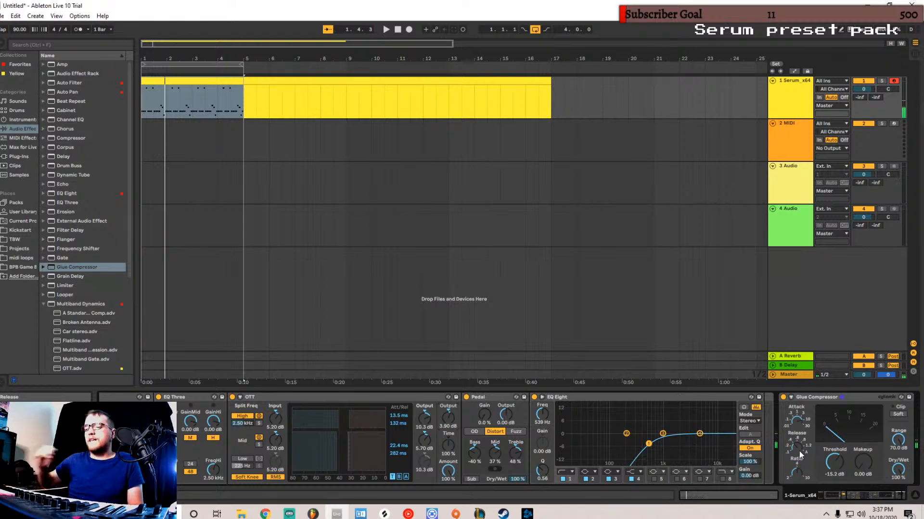
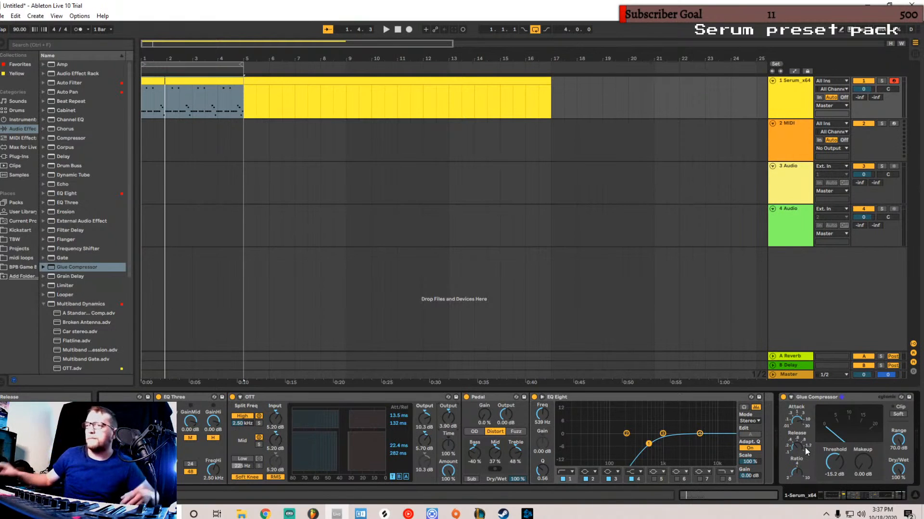
# - Raise the Glue Compressor's Makeup to 3.97 dB and set its Threshold to -16.5 dB while the bass plays
pyautogui.press('space')
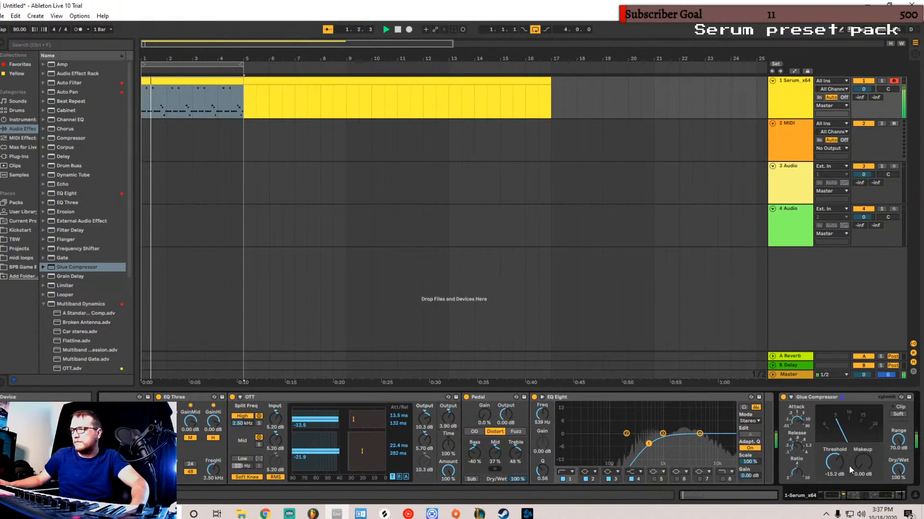
pyautogui.moveTo(862, 463)
pyautogui.mouseDown()
pyautogui.moveTo(862, 450)
pyautogui.moveTo(863, 464)
pyautogui.mouseUp()
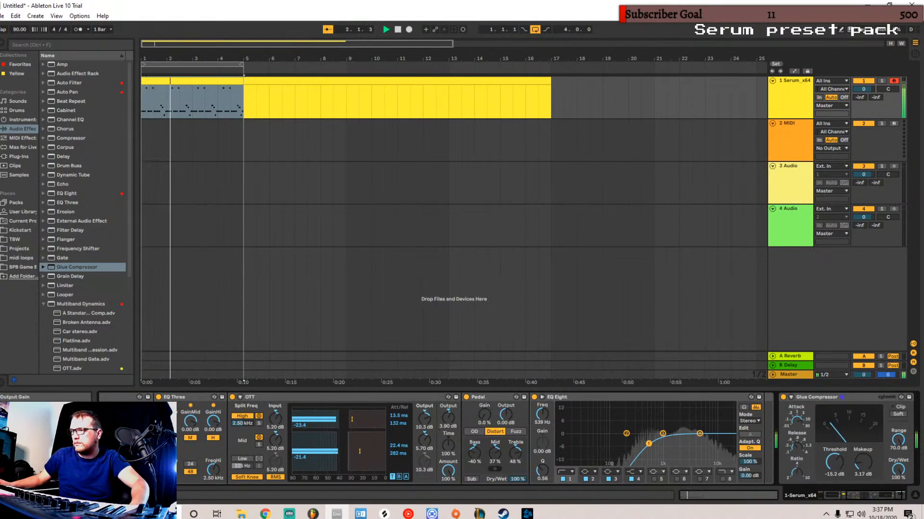
pyautogui.press('space')
pyautogui.press('space')
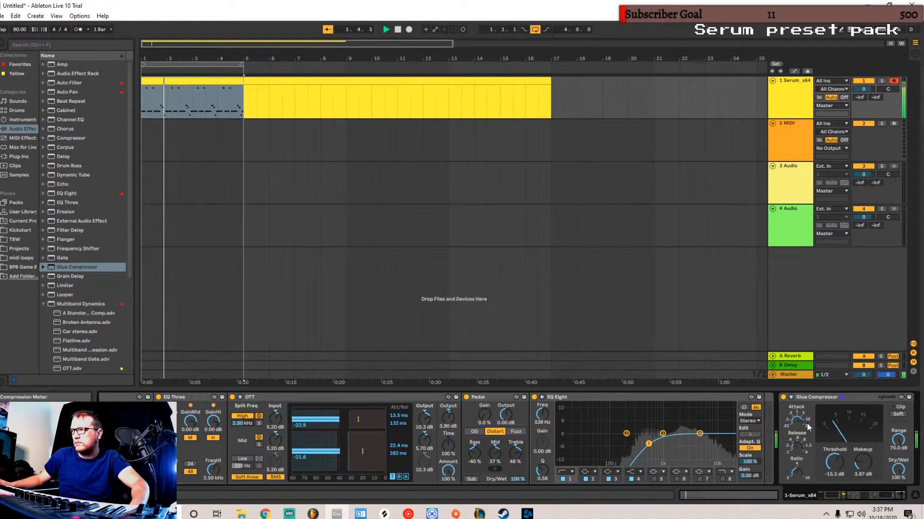
pyautogui.moveTo(838, 463); pyautogui.dragTo(838, 469)
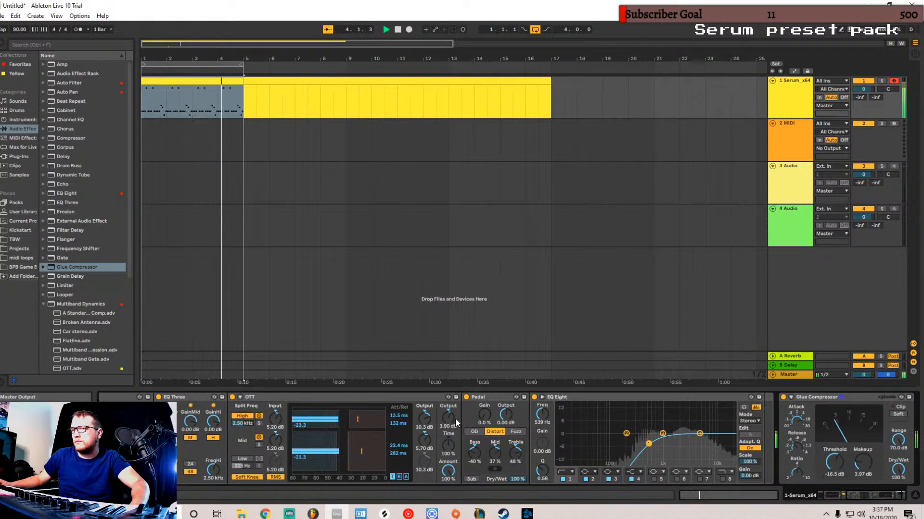
pyautogui.press('space')
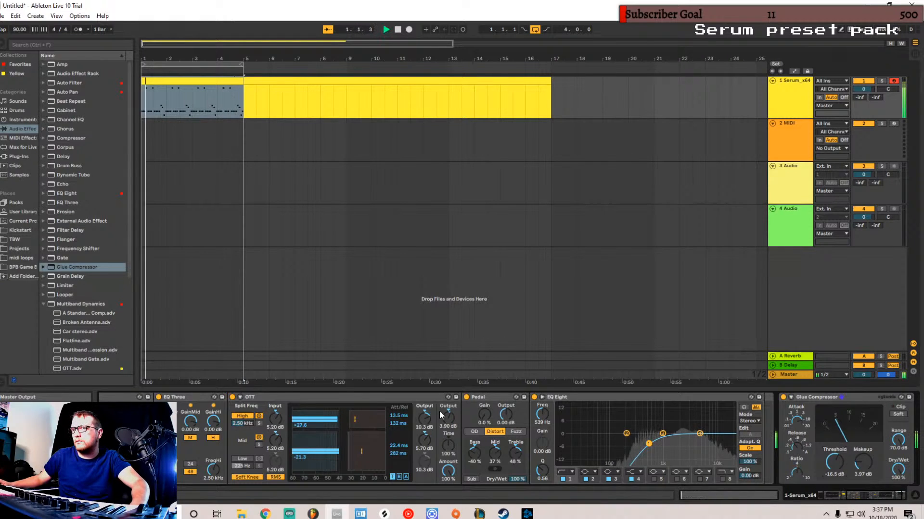
# - Open Serum to check its effects page while the bass plays, and close the plug-in window
pyautogui.moveTo(873, 496); pyautogui.dragTo(512, 501)
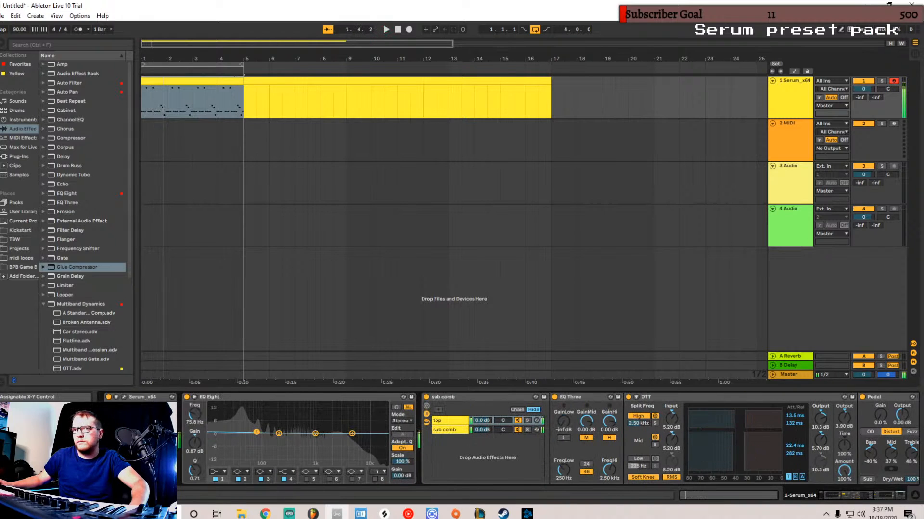
pyautogui.click(124, 397)
pyautogui.click(400, 88)
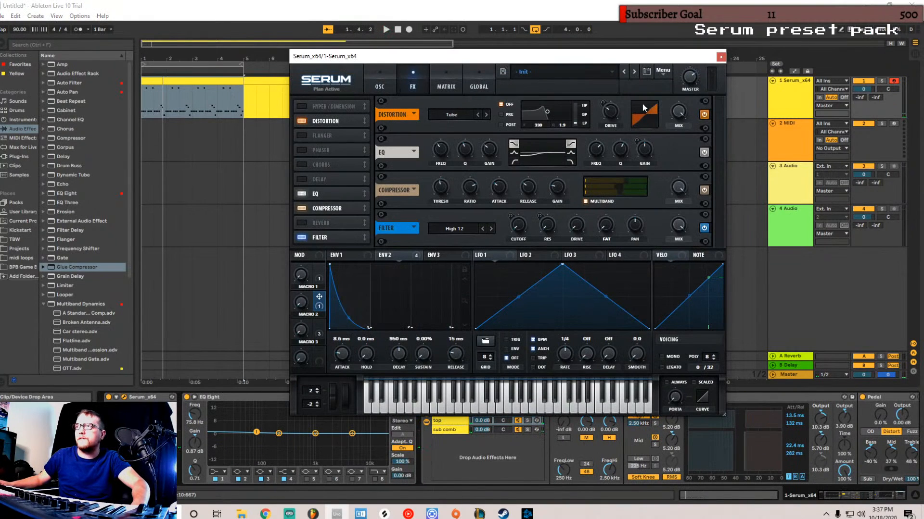
pyautogui.press('space')
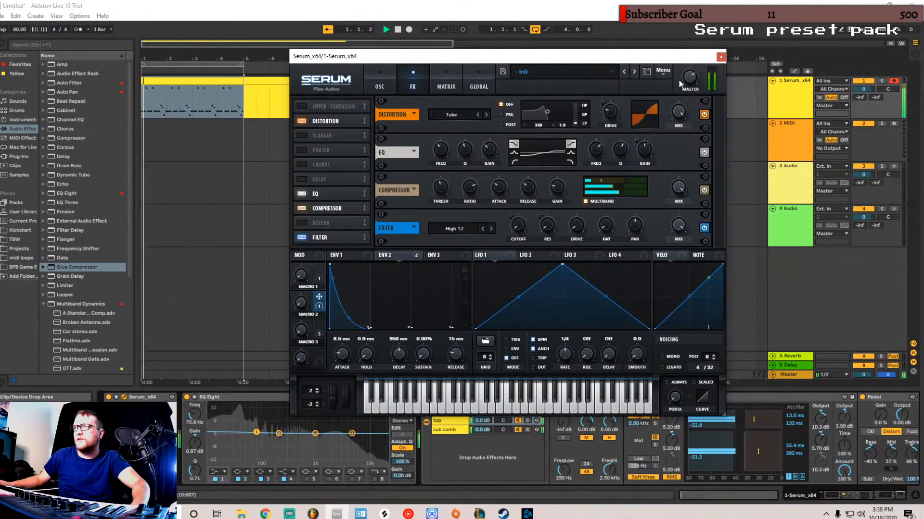
pyautogui.click(720, 57)
pyautogui.scroll(-5, 619, 454)
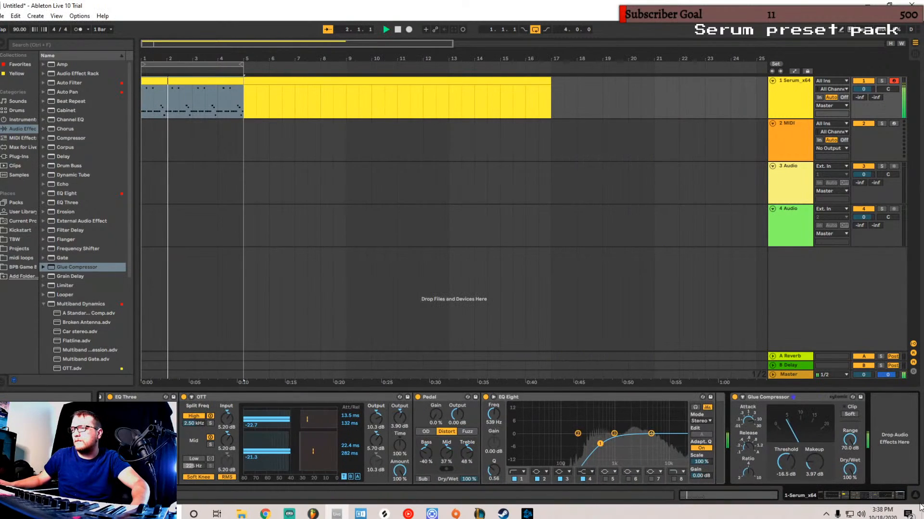
# - Lower the low-cut frequency of the top chain's EQ Eight, cut band 3 around 1.32 kHz and boost band 4 to 3.10 dB at 5.89 kHz
pyautogui.moveTo(600, 444); pyautogui.dragTo(590, 446)
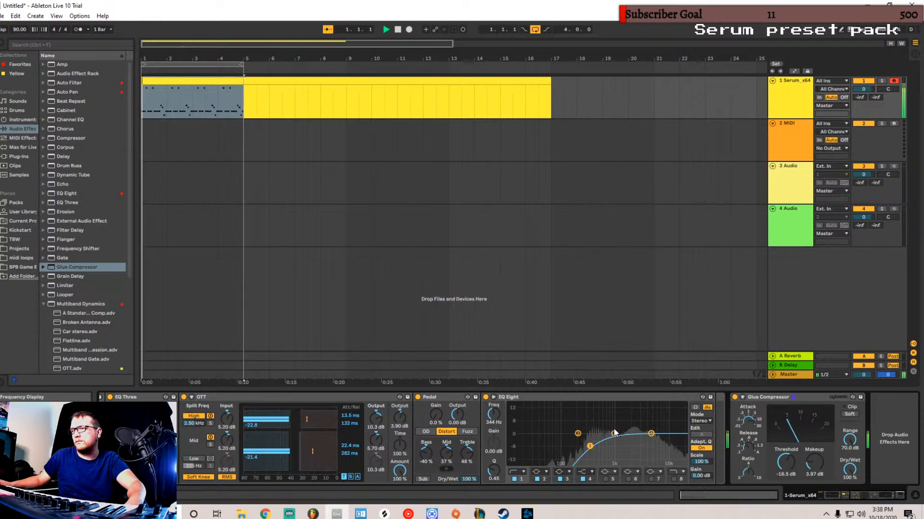
pyautogui.moveTo(615, 437); pyautogui.dragTo(634, 405)
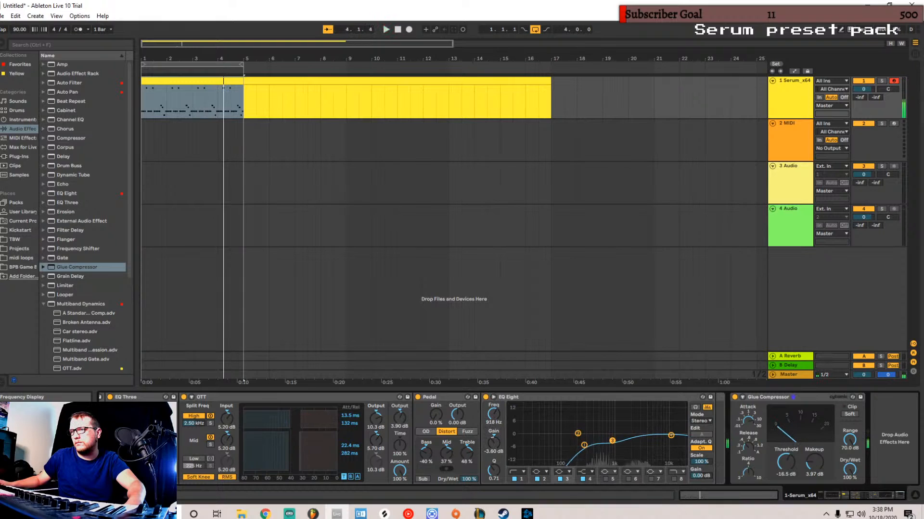
pyautogui.press('space')
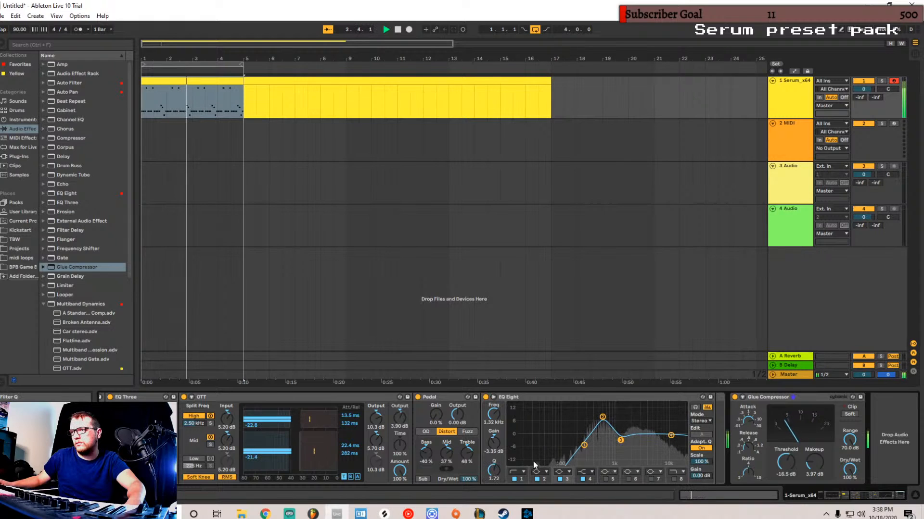
pyautogui.moveTo(671, 435); pyautogui.dragTo(654, 428)
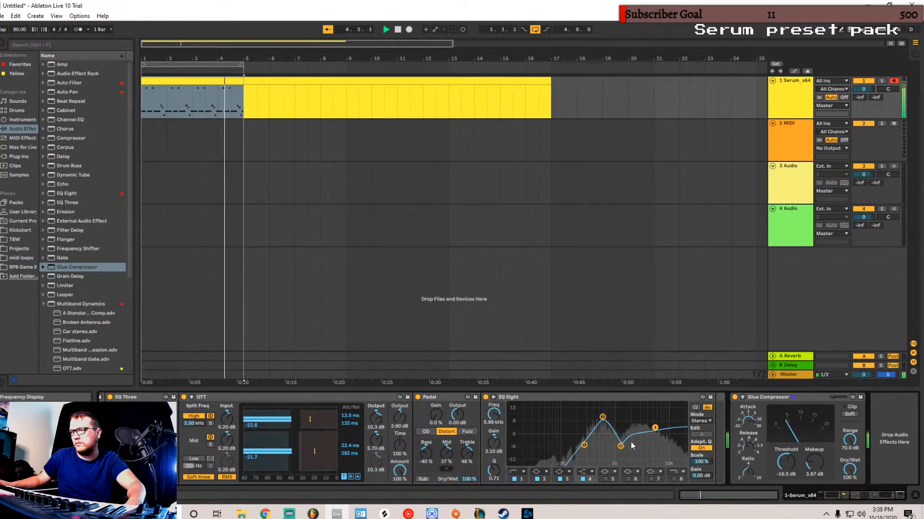
# - Shape band 2 of the EQ Eight into a 10.5 dB peak at 344 Hz with Q 1.52
pyautogui.click(601, 418)
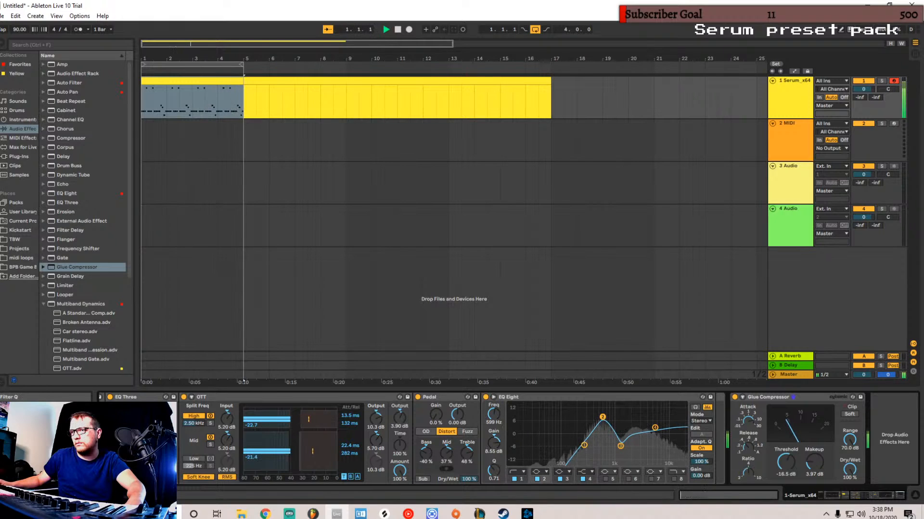
pyautogui.moveTo(606, 423); pyautogui.dragTo(593, 414)
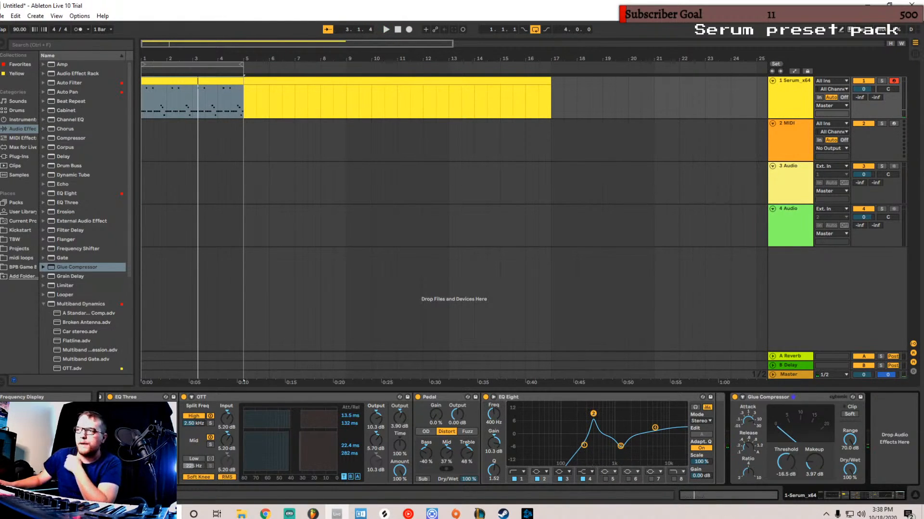
pyautogui.press('space')
pyautogui.moveTo(593, 414)
pyautogui.mouseDown()
pyautogui.moveTo(618, 414)
pyautogui.moveTo(590, 414)
pyautogui.mouseUp()
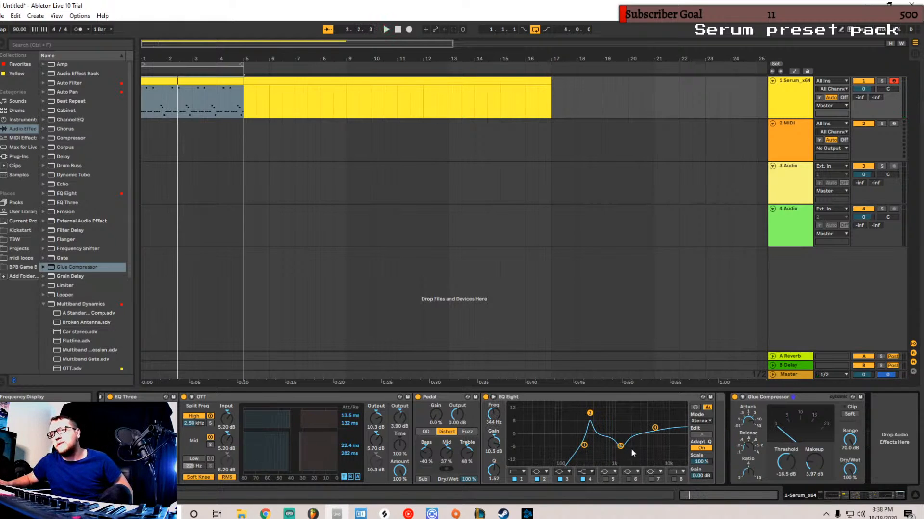
# - Review the rack's top chain and Serum's oscillator and effects pages, and close the Serum window
pyautogui.moveTo(872, 501); pyautogui.dragTo(834, 502)
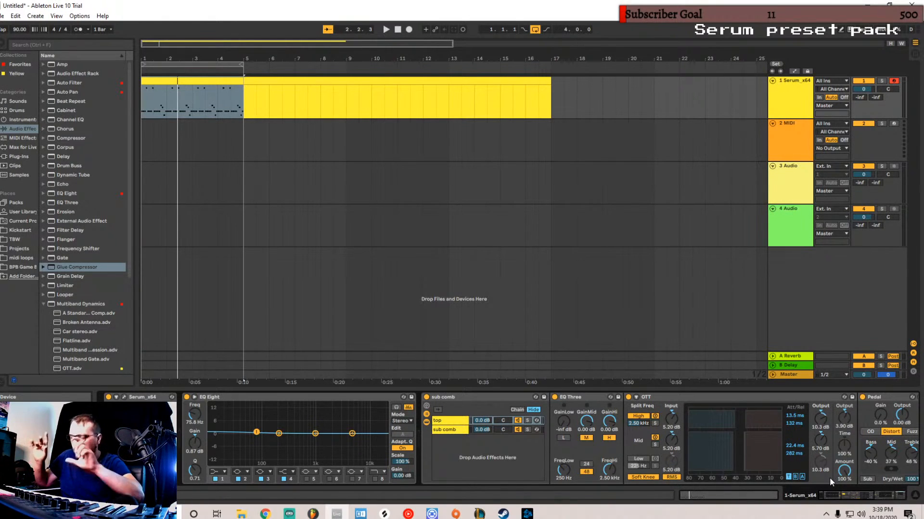
pyautogui.moveTo(854, 493)
pyautogui.mouseDown()
pyautogui.moveTo(865, 493)
pyautogui.moveTo(850, 496)
pyautogui.mouseUp()
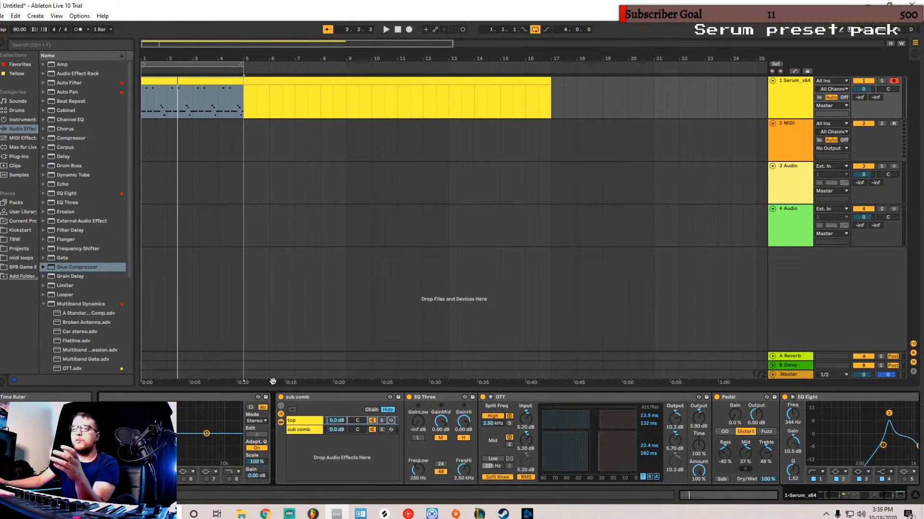
pyautogui.click(302, 422)
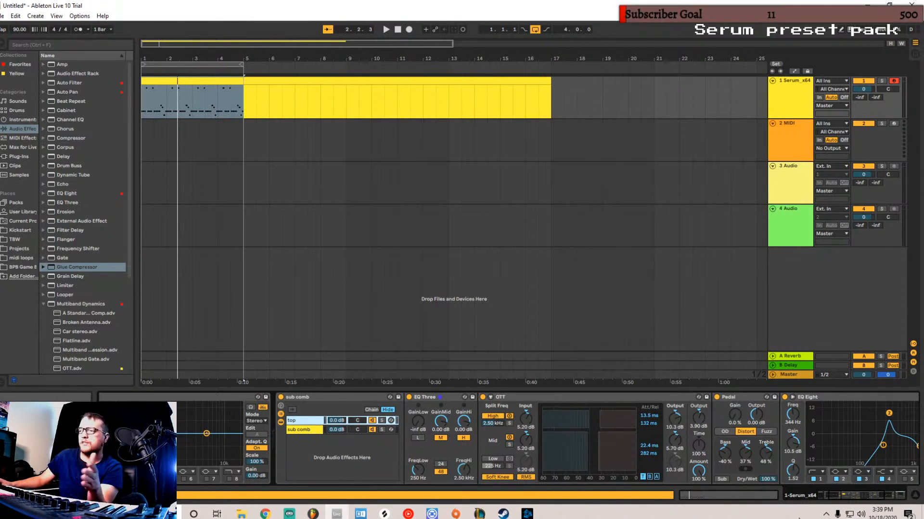
pyautogui.click(848, 498)
pyautogui.click(124, 398)
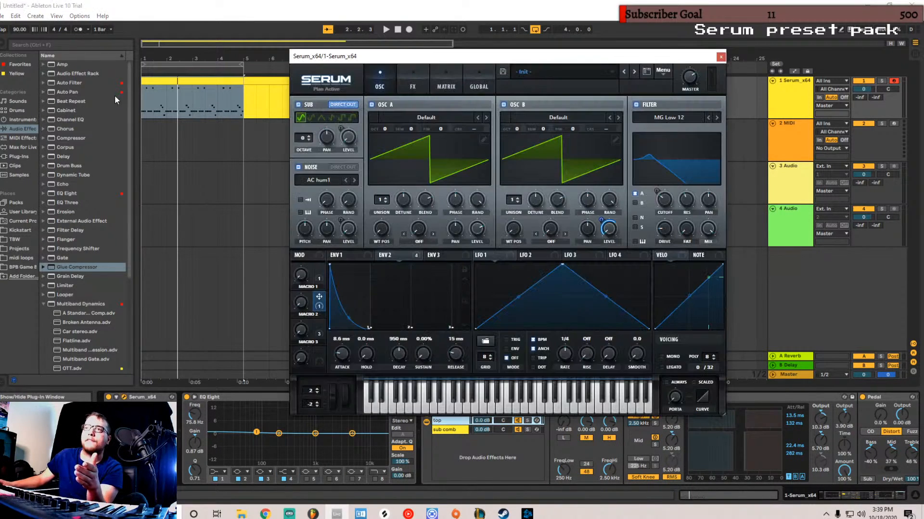
pyautogui.click(412, 82)
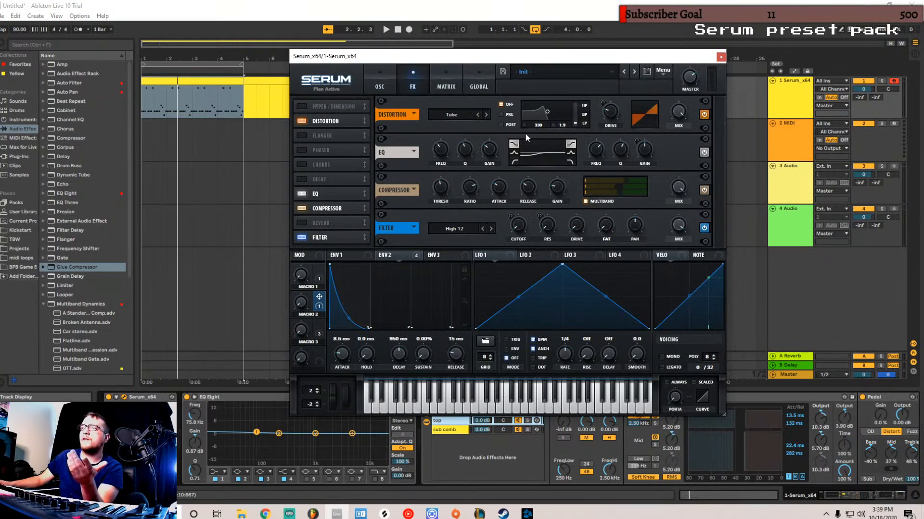
pyautogui.click(720, 58)
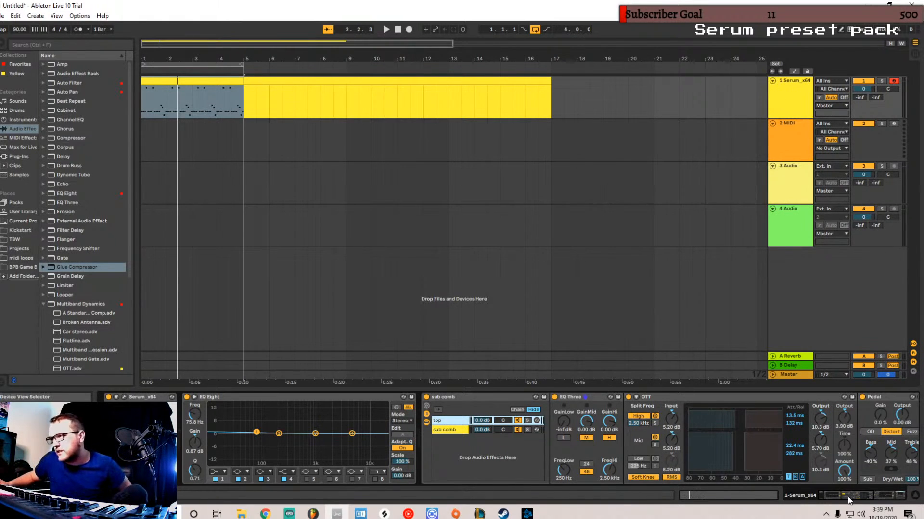
# - Move band 2 of the top chain's EQ Eight to 938 Hz with 9.55 dB gain while auditioning the bass
pyautogui.moveTo(849, 501); pyautogui.dragTo(890, 503)
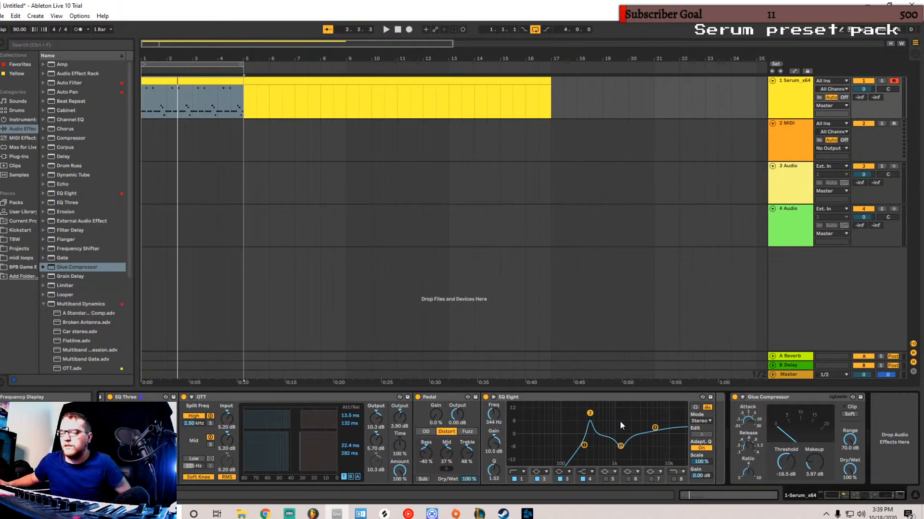
pyautogui.press('space')
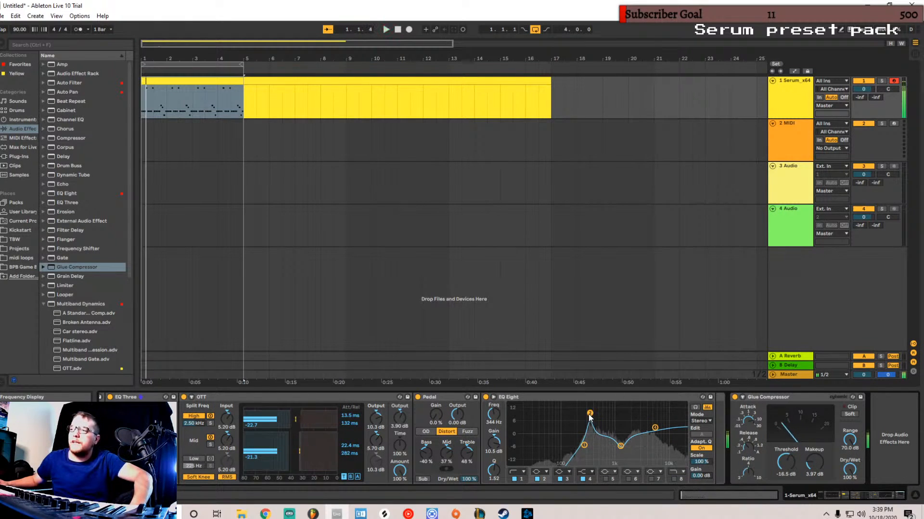
pyautogui.moveTo(590, 413); pyautogui.dragTo(597, 415)
pyautogui.press('space')
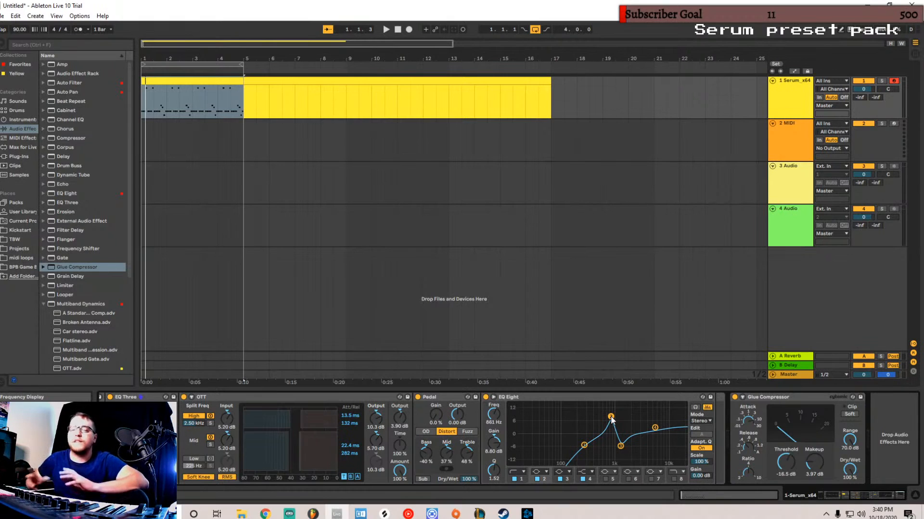
pyautogui.press('space')
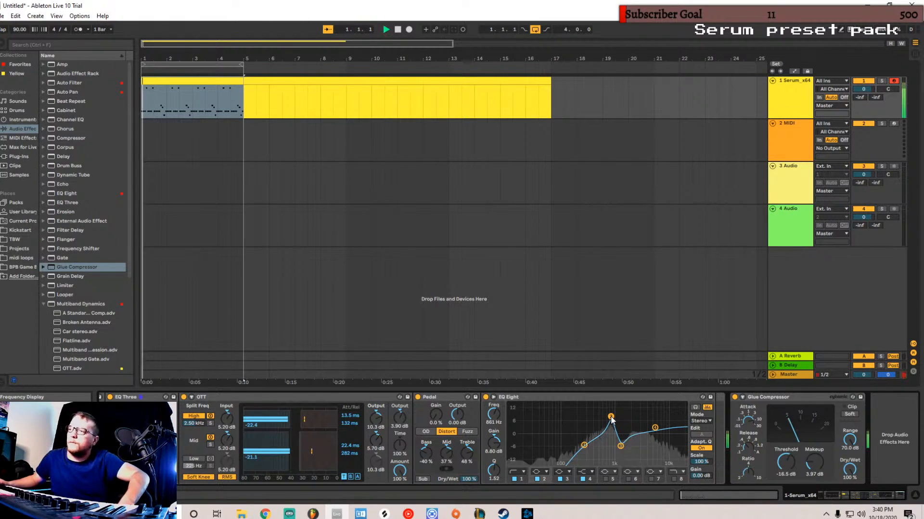
pyautogui.moveTo(610, 417)
pyautogui.mouseDown()
pyautogui.moveTo(596, 415)
pyautogui.moveTo(612, 415)
pyautogui.mouseUp()
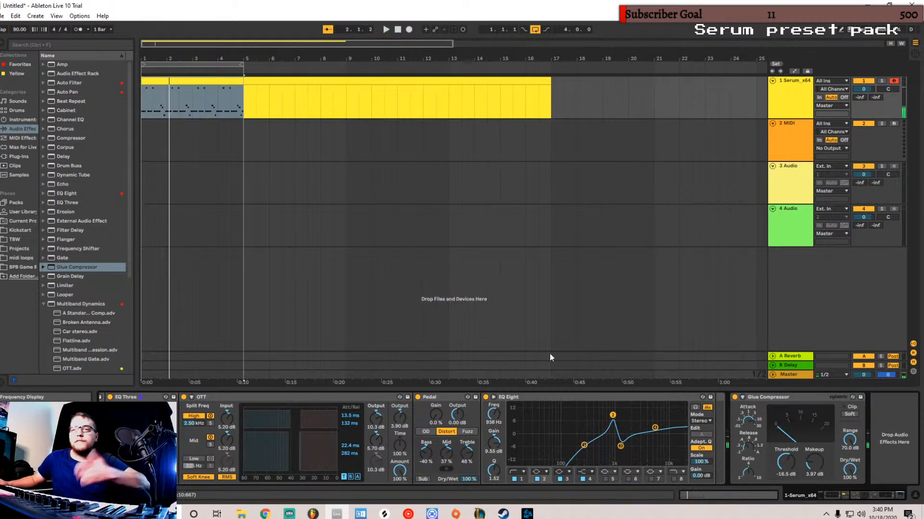